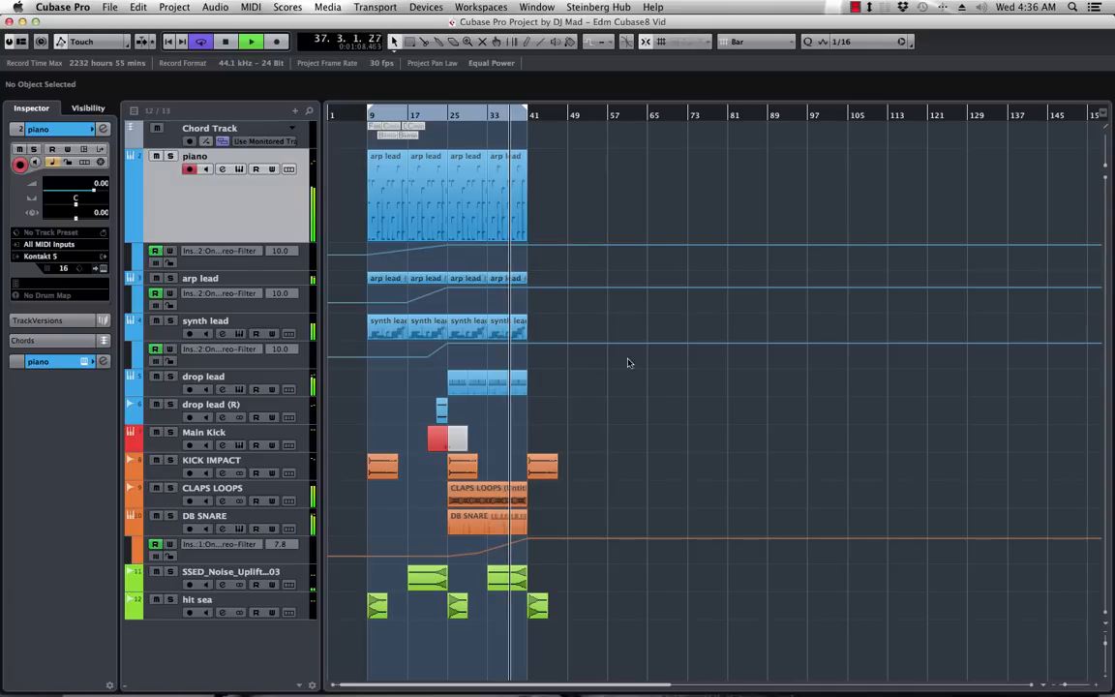
- Duplicate the four drop lead parts in bars 25 to 41 so the copies fill bars 41 to 57
{"action": "left_click", "coordinate": [171, 377]}
{"action": "left_click", "coordinate": [173, 376]}
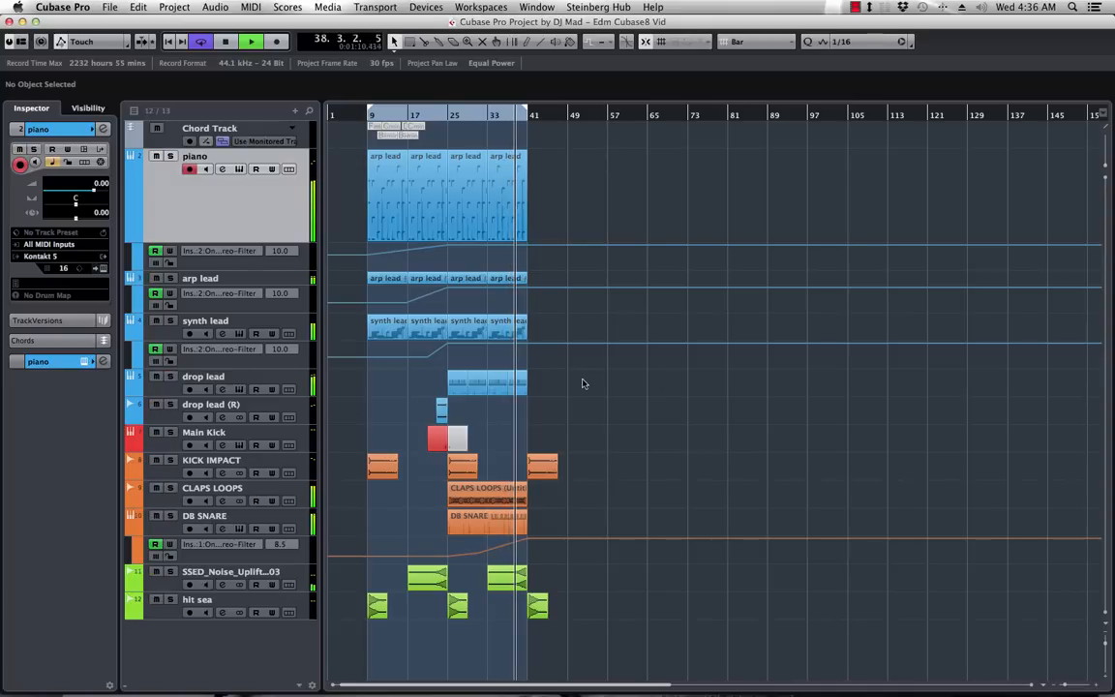
{"action": "key", "text": "space"}
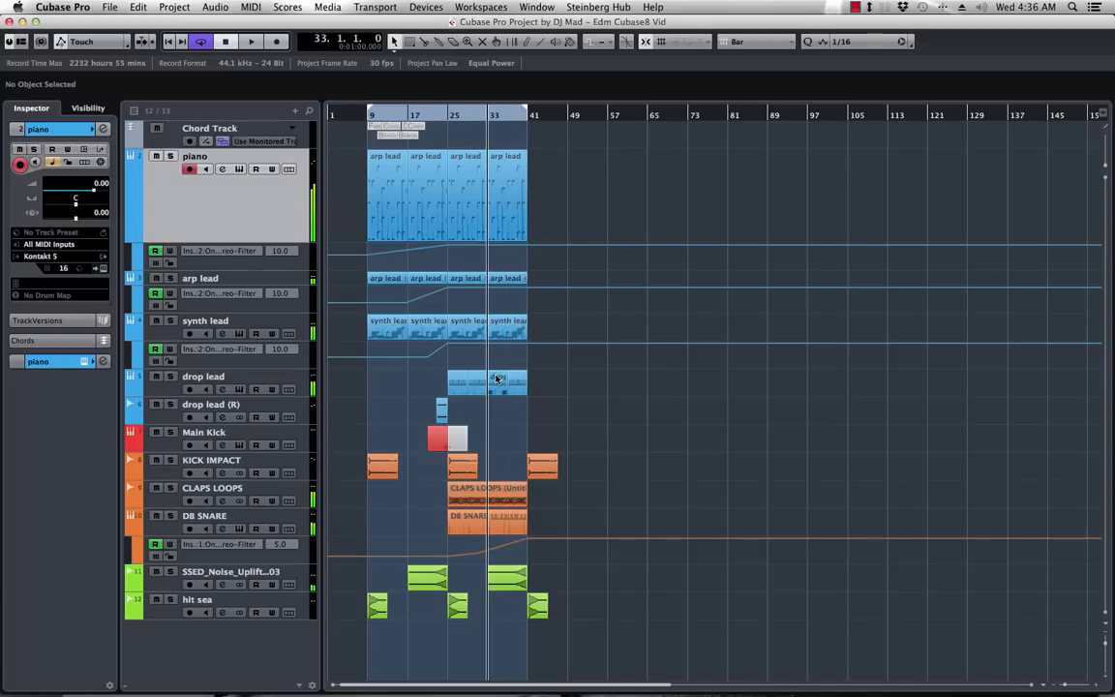
{"action": "left_click", "coordinate": [148, 390]}
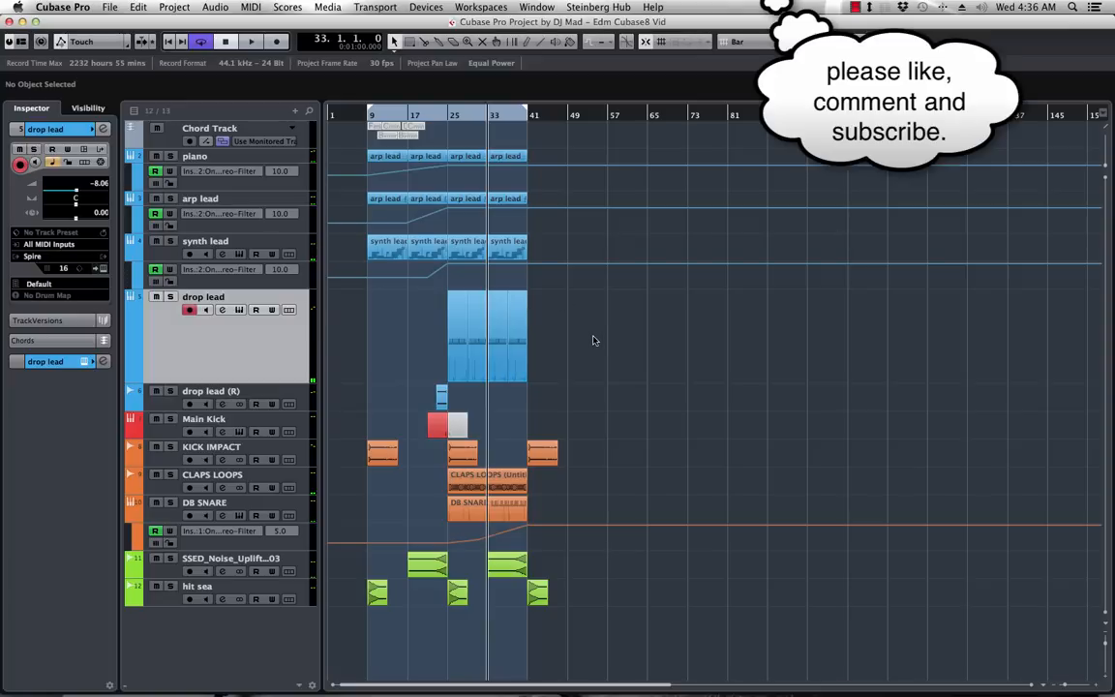
{"action": "left_click_drag", "start_coordinate": [581, 333], "coordinate": [431, 341]}
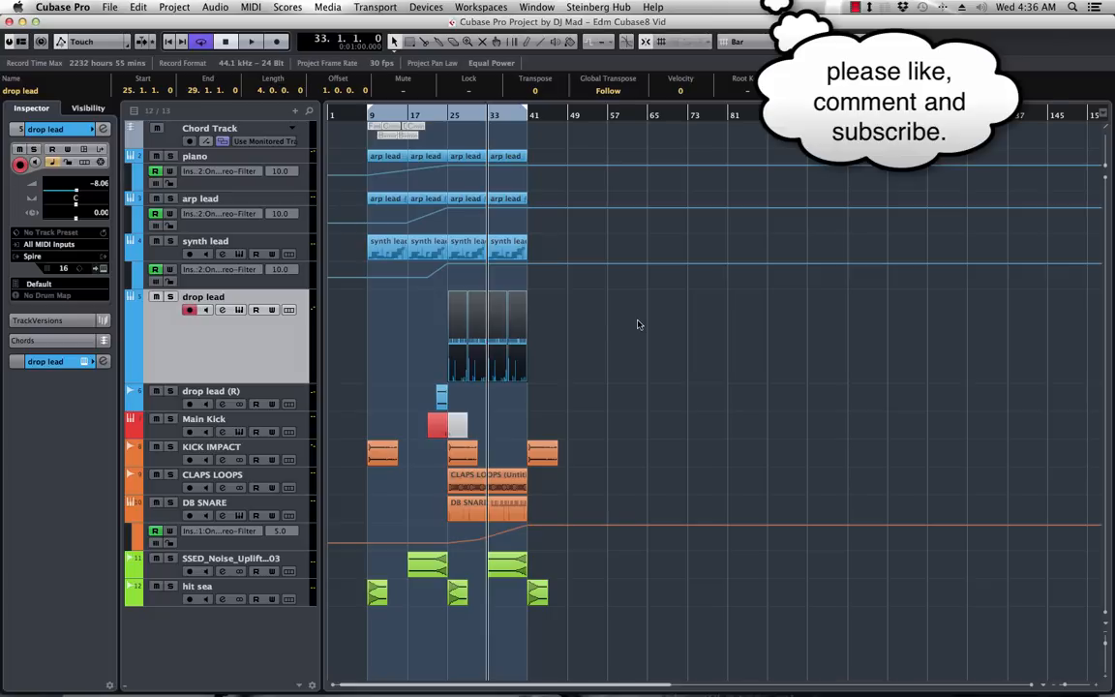
{"action": "key", "text": "super+d"}
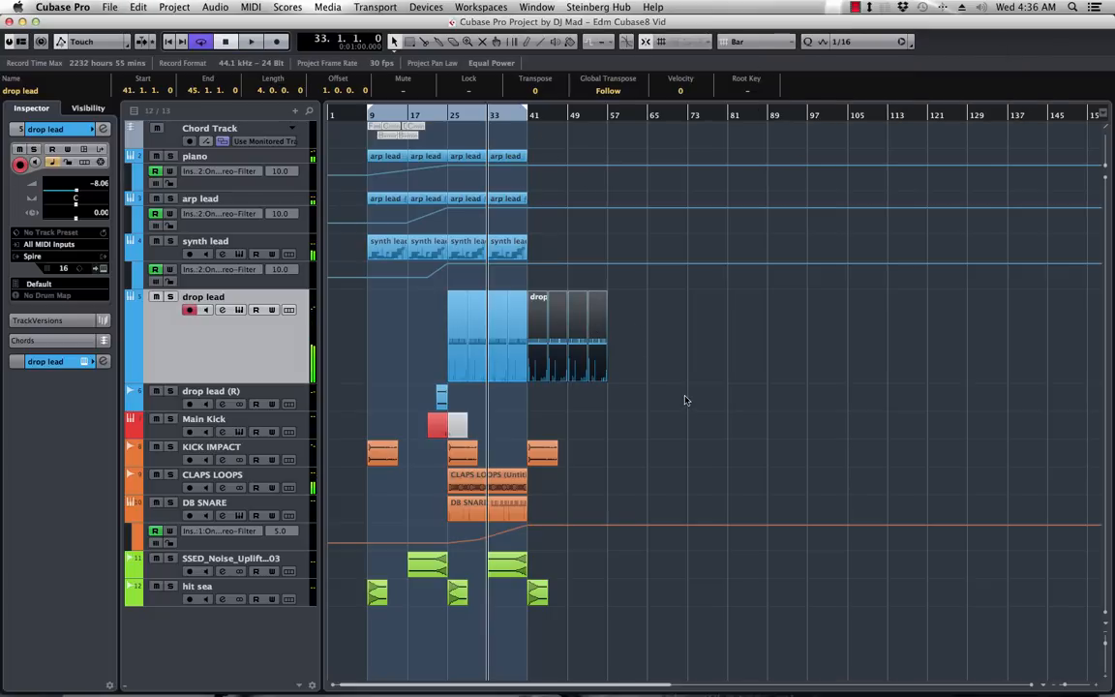
- Set the loop range around the duplicated drop lead parts, bars 41 to 57, and audition it
{"action": "key", "text": "p"}
{"action": "key", "text": "space"}
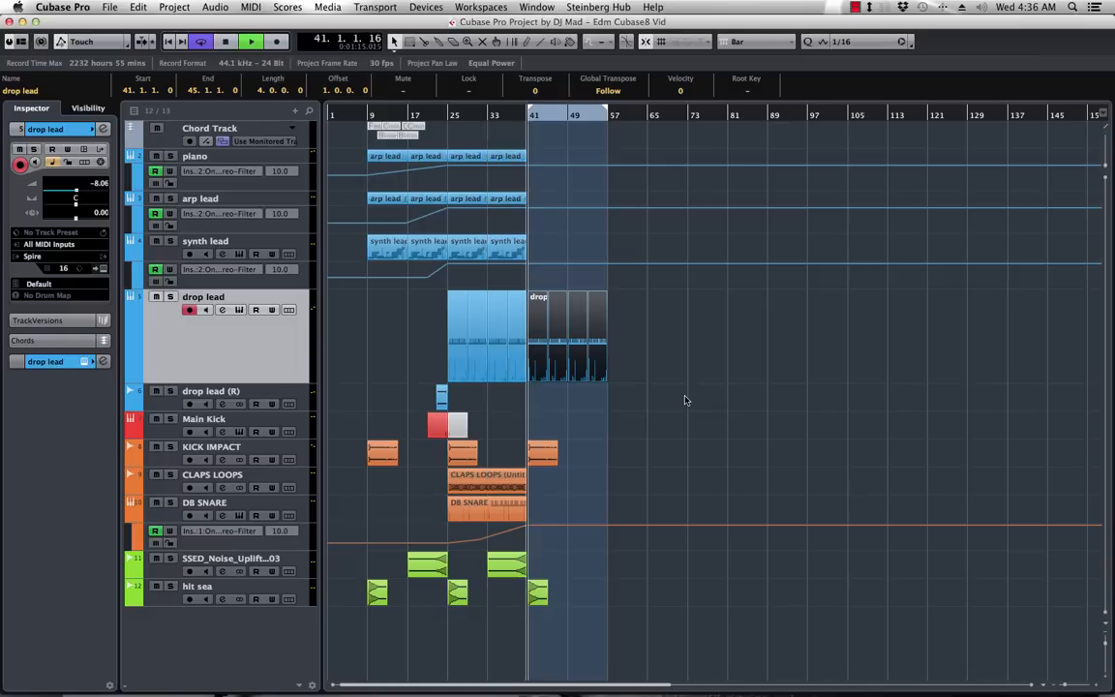
{"action": "left_click", "coordinate": [648, 333]}
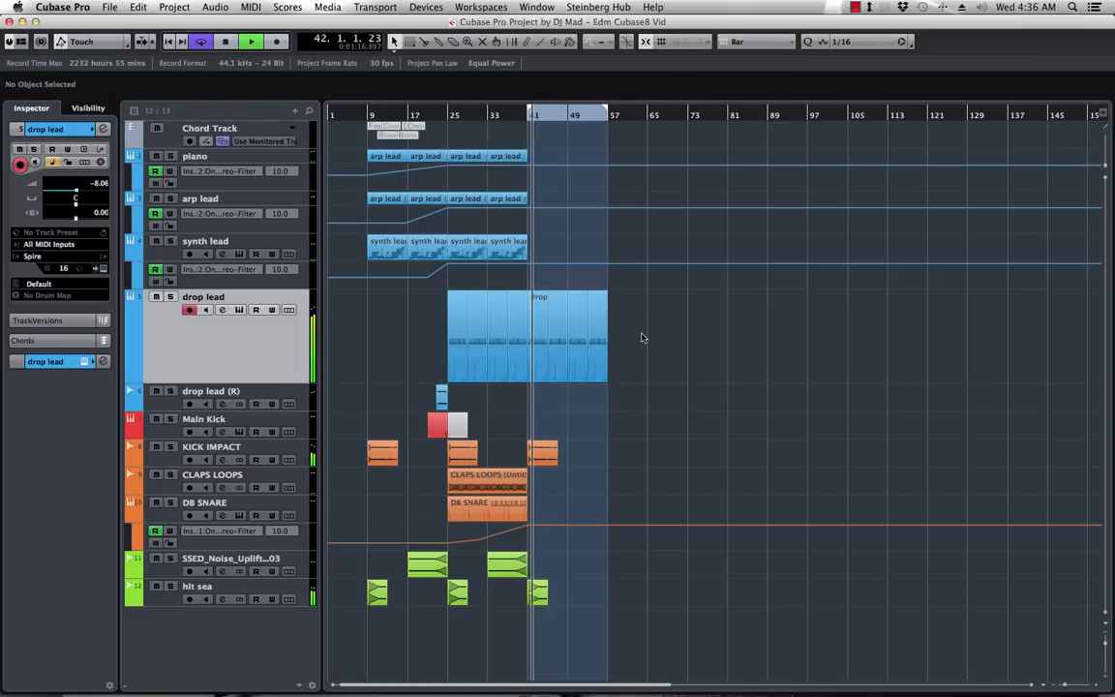
{"action": "key", "text": "h"}
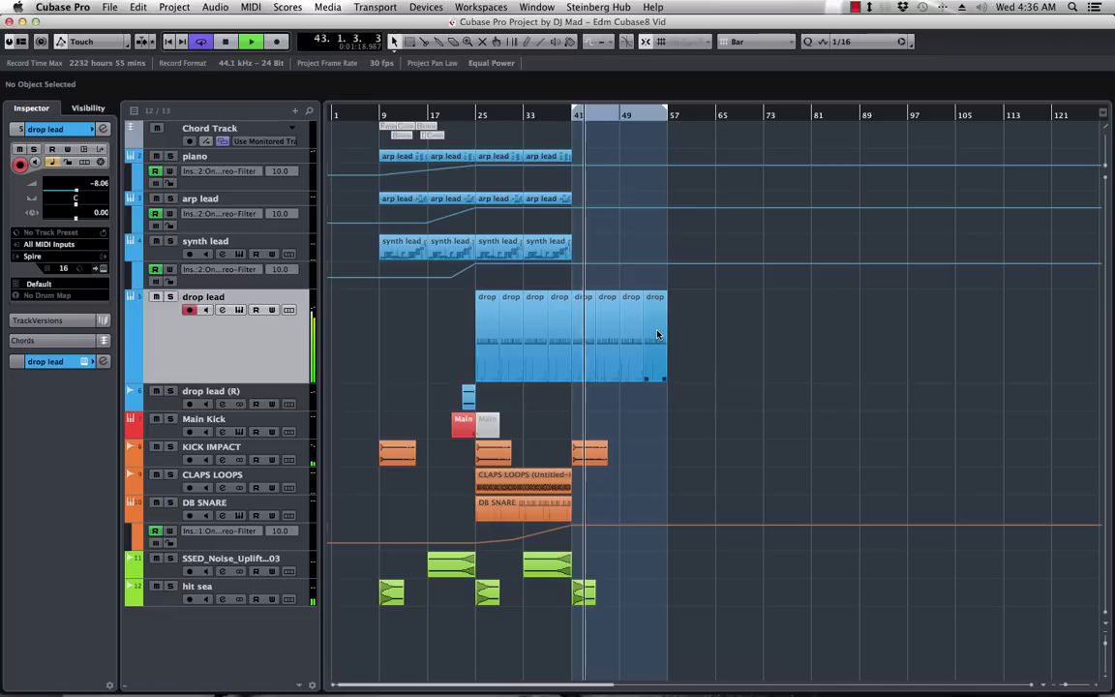
{"action": "key", "text": "h"}
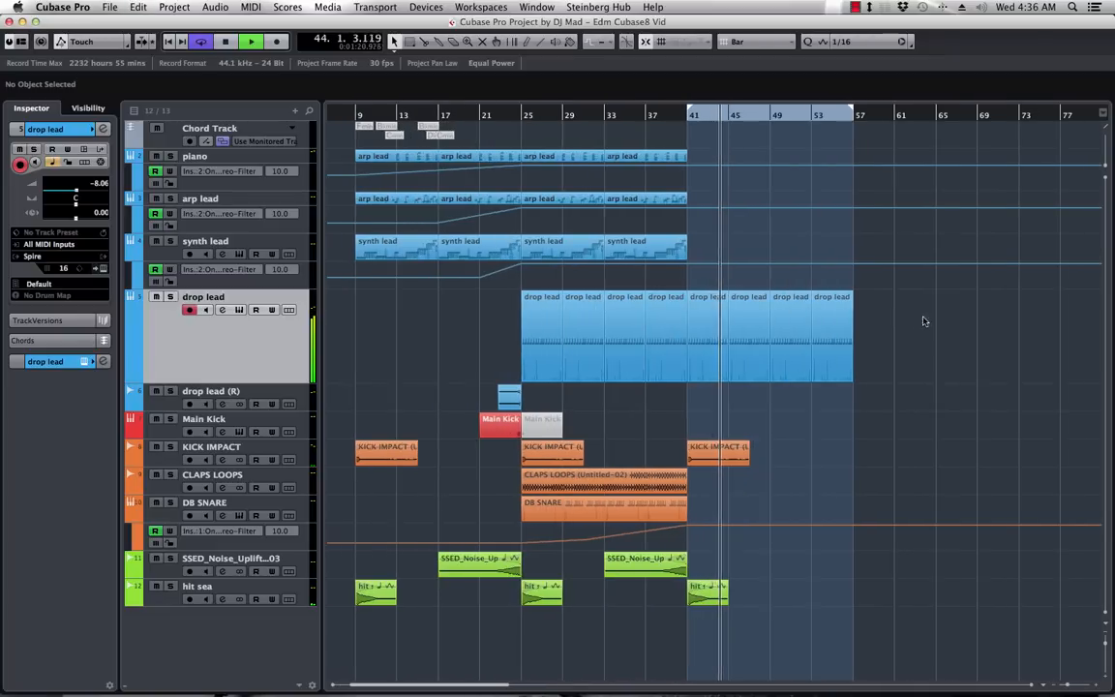
{"action": "key", "text": "space"}
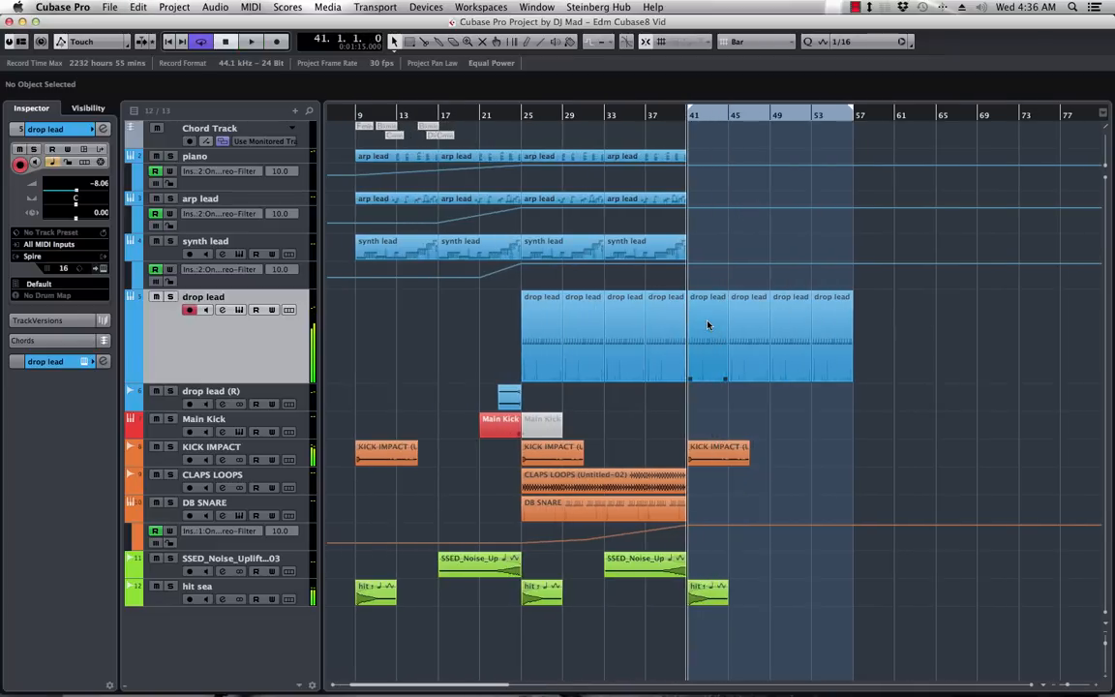
- Open the drop lead part starting at bar 41 in the Key Editor, showing its notes in close-up
{"action": "left_click", "coordinate": [707, 325]}
{"action": "double_click", "coordinate": [708, 325]}
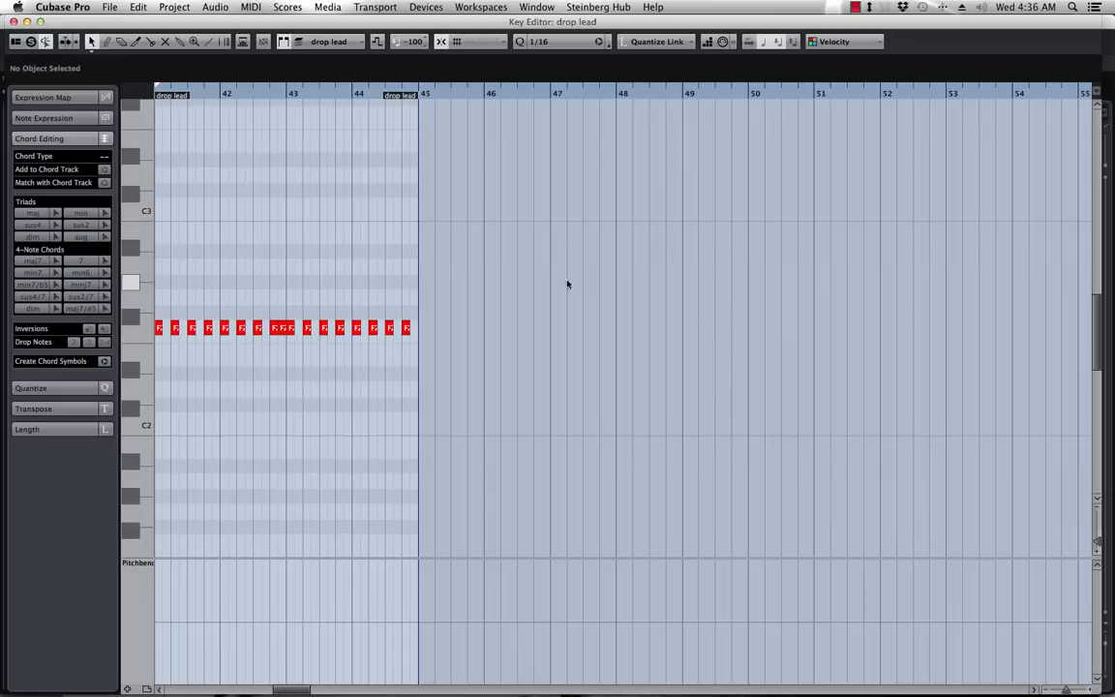
{"action": "key", "text": "h"}
{"action": "key", "text": "h"}
{"action": "key", "text": "h"}
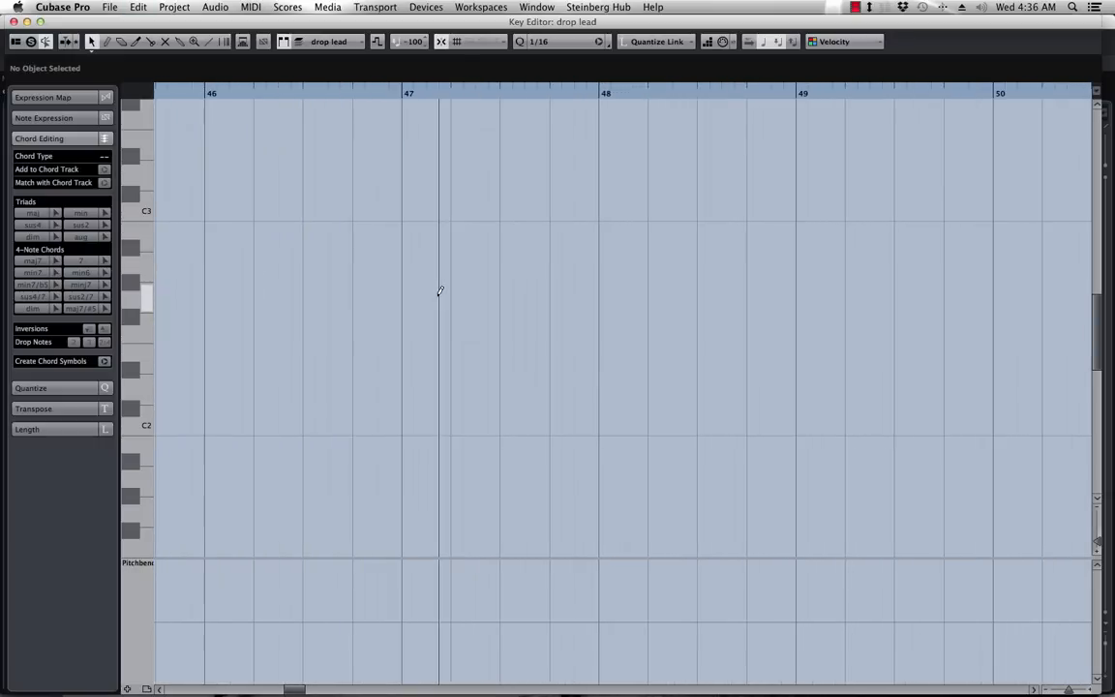
{"action": "scroll", "coordinate": [426, 317], "scroll_direction": "left", "scroll_amount": 10}
{"action": "scroll", "coordinate": [423, 320], "scroll_direction": "right", "scroll_amount": 6}
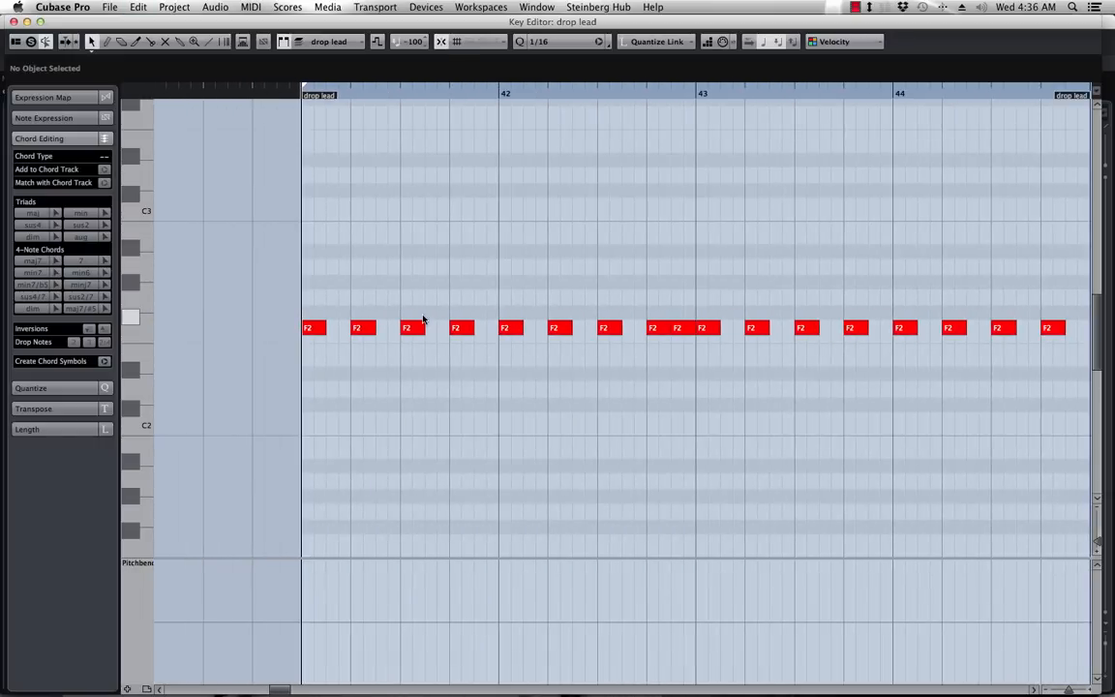
- Set the quantize value to 1/32, shorten the F2 note just before bar 43 to a 1/32 note, and close the Key Editor
{"action": "left_click", "coordinate": [542, 40]}
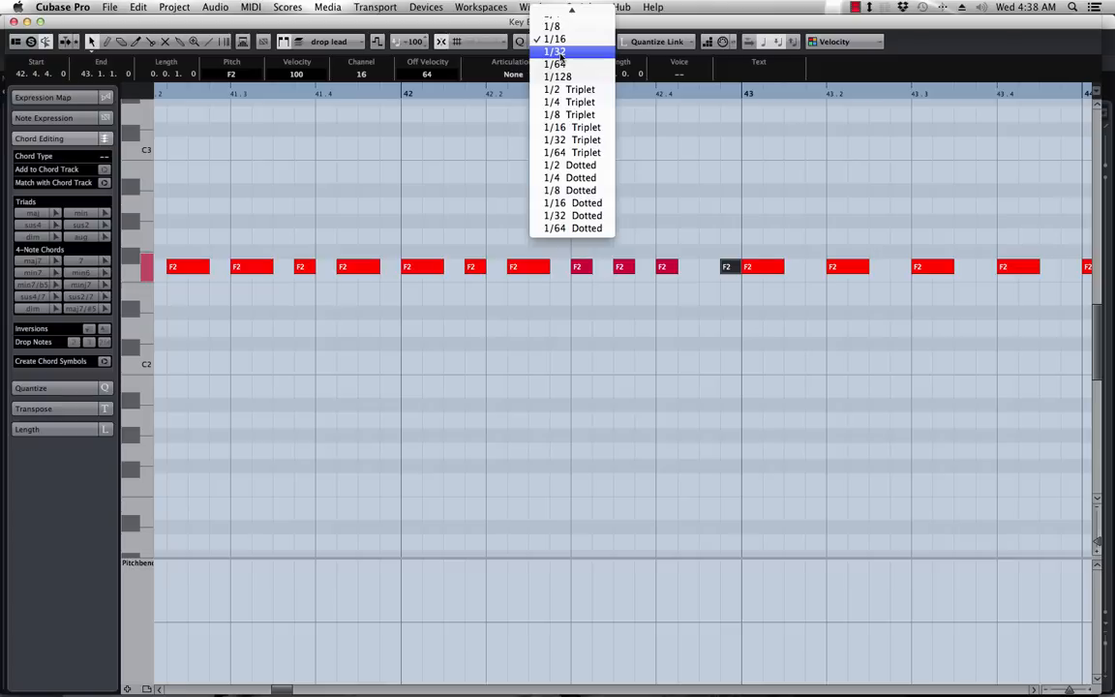
{"action": "left_click", "coordinate": [566, 48]}
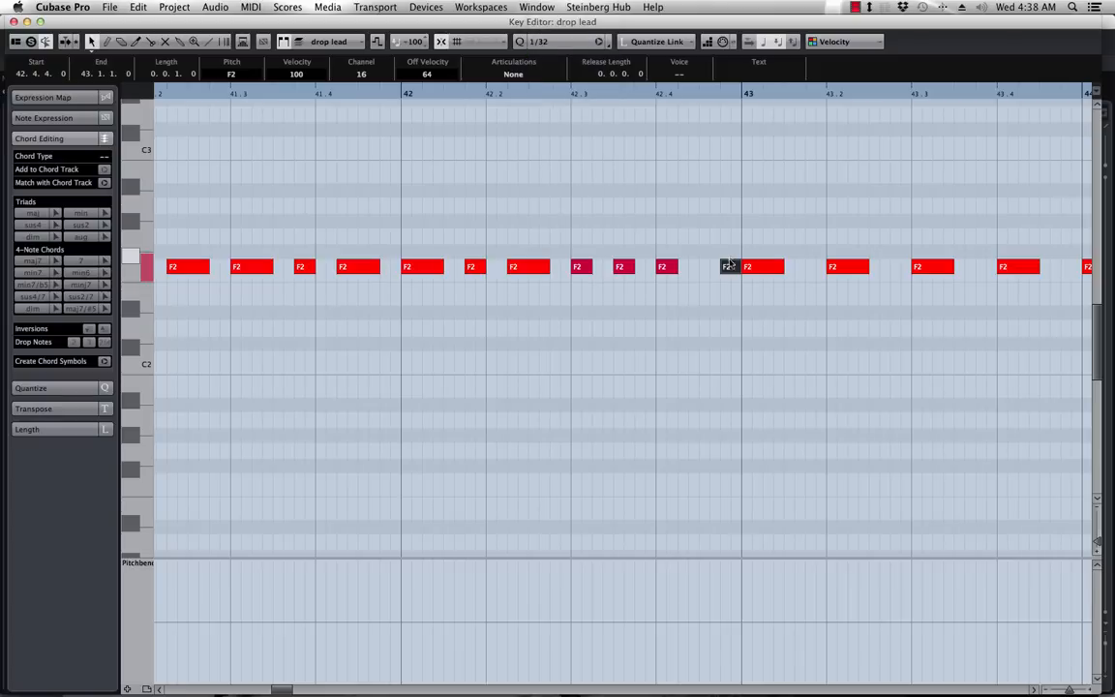
{"action": "left_click_drag", "start_coordinate": [738, 268], "coordinate": [732, 269]}
{"action": "key", "text": "space"}
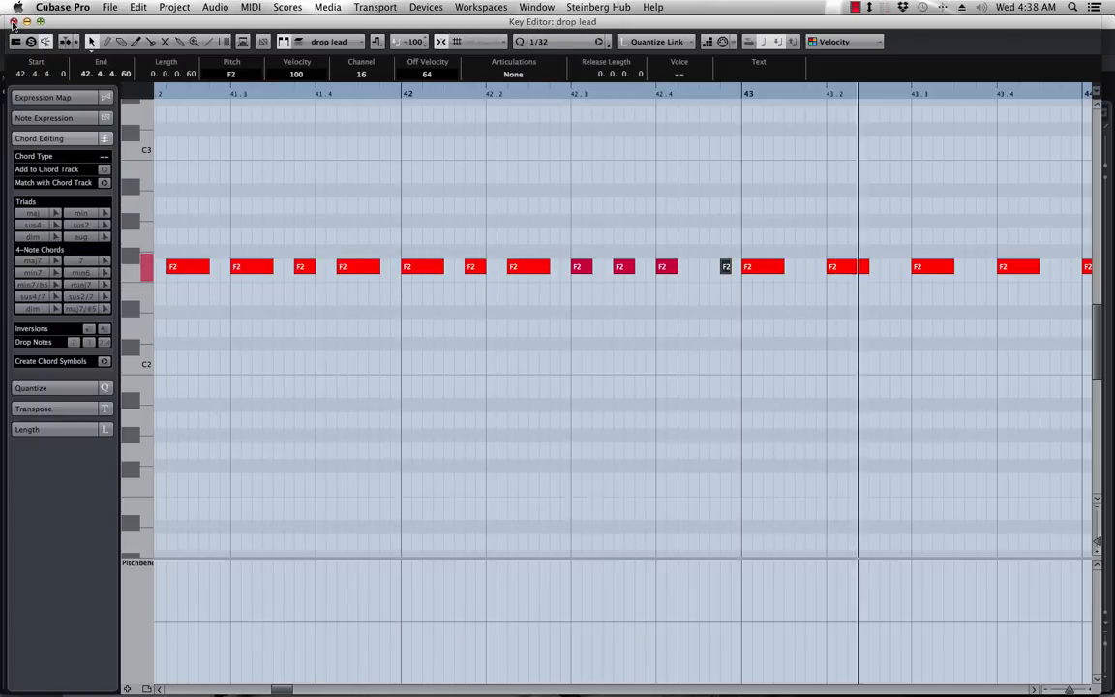
{"action": "left_click", "coordinate": [14, 22]}
- Replace the drop lead parts from bar 41 on with two back-to-back copies of the first part, trimmed to two bars
{"action": "left_click_drag", "start_coordinate": [725, 378], "coordinate": [705, 390]}
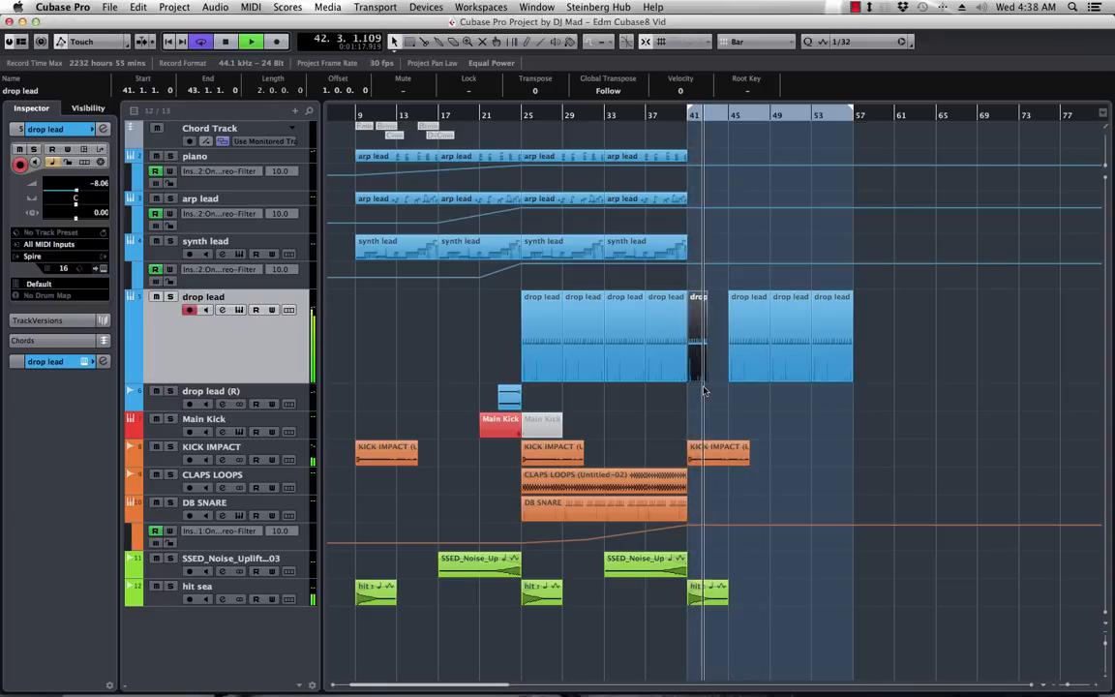
{"action": "key", "text": "super+d"}
{"action": "left_click_drag", "start_coordinate": [915, 313], "coordinate": [703, 353]}
{"action": "key", "text": "Delete"}
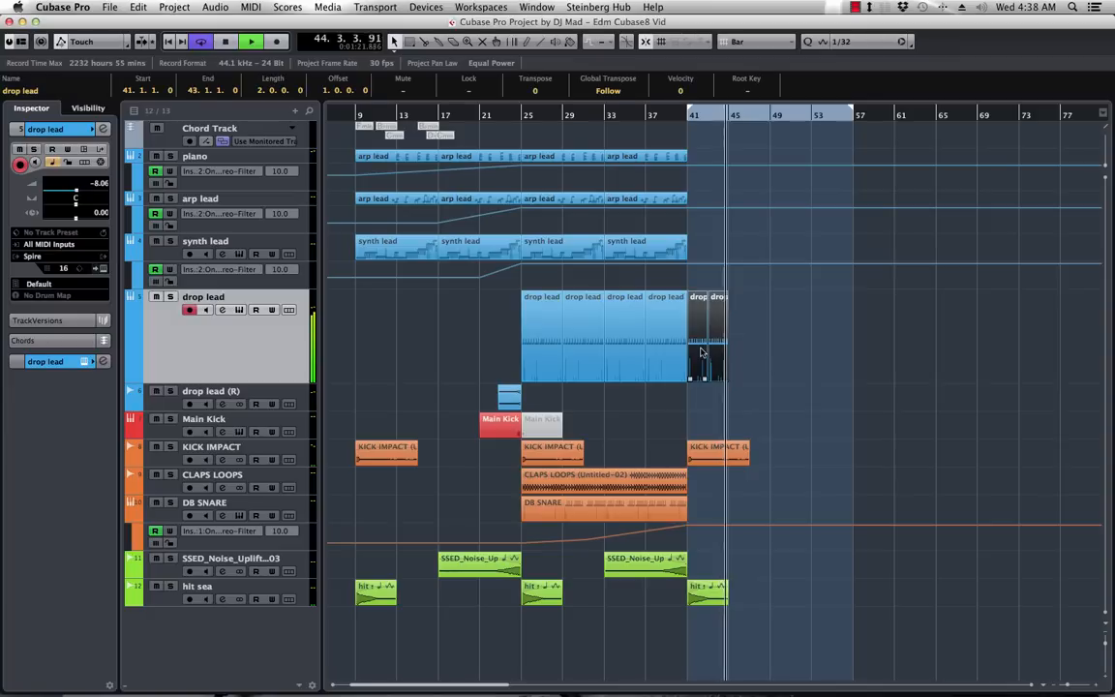
- Duplicate the pair of two-bar drop lead parts three times to fill bars 45 to 57, and select the whole run from bar 41
{"action": "key", "text": "super+d"}
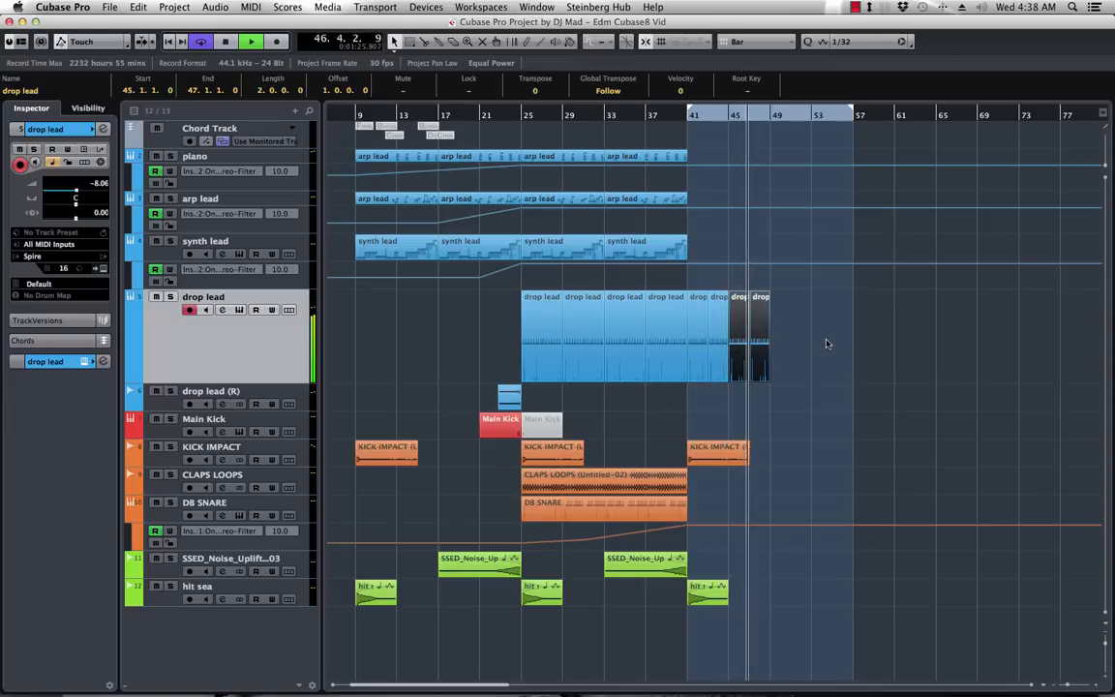
{"action": "key", "text": "super+d"}
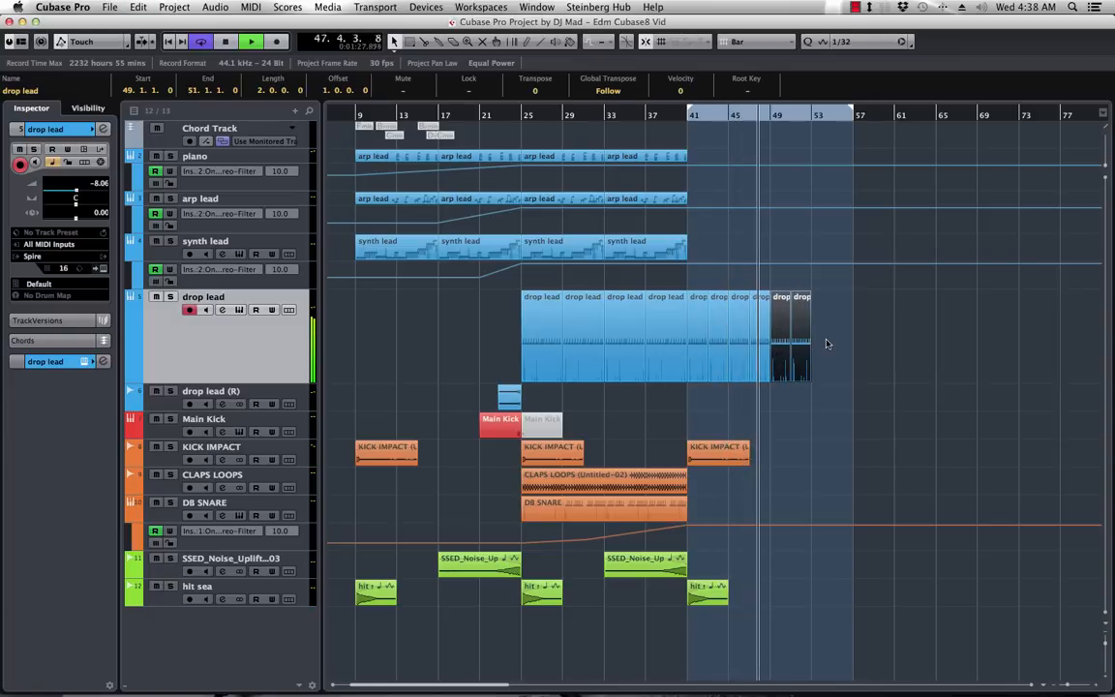
{"action": "key", "text": "super+d"}
{"action": "left_click_drag", "start_coordinate": [892, 309], "coordinate": [704, 334]}
{"action": "right_click", "coordinate": [763, 329]}
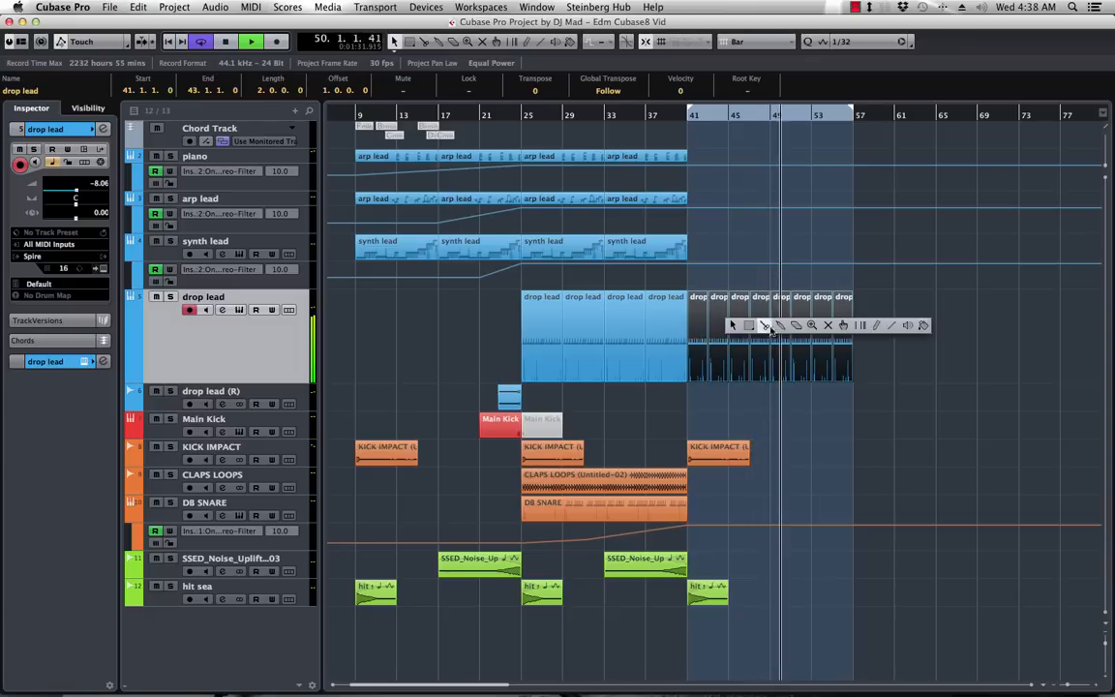
{"action": "left_click", "coordinate": [763, 329]}
{"action": "left_click", "coordinate": [762, 331]}
- Open the drop lead track's Spire synth and play the loop from bar 41
{"action": "key", "text": "space"}
{"action": "left_click", "coordinate": [104, 269]}
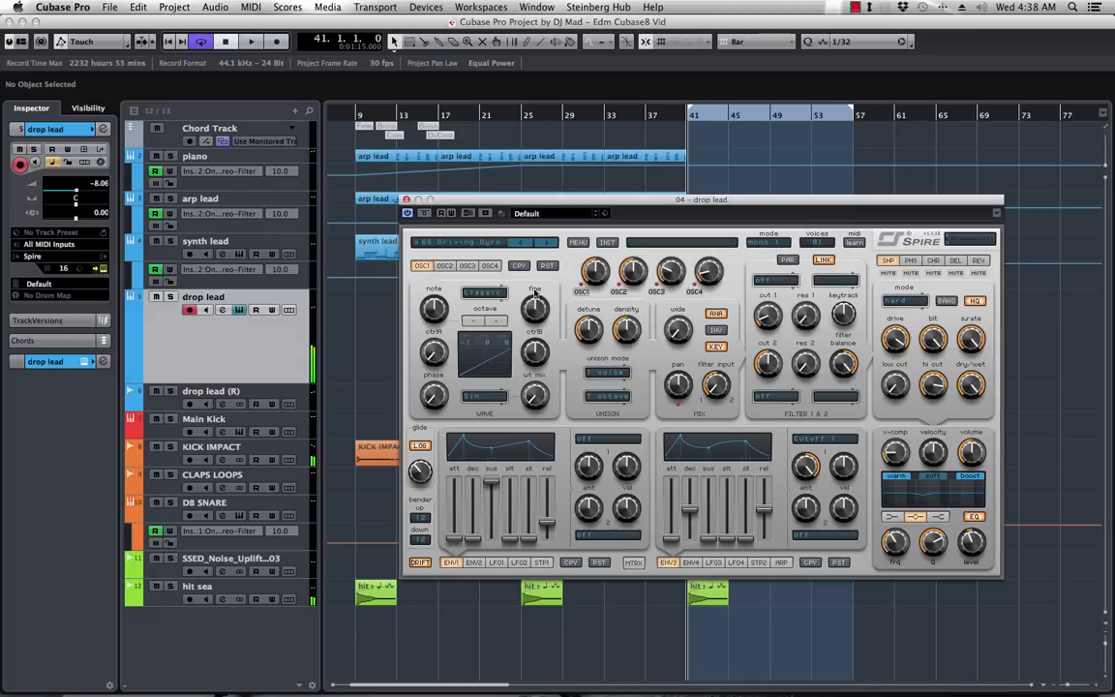
{"action": "left_click_drag", "start_coordinate": [727, 199], "coordinate": [684, 168]}
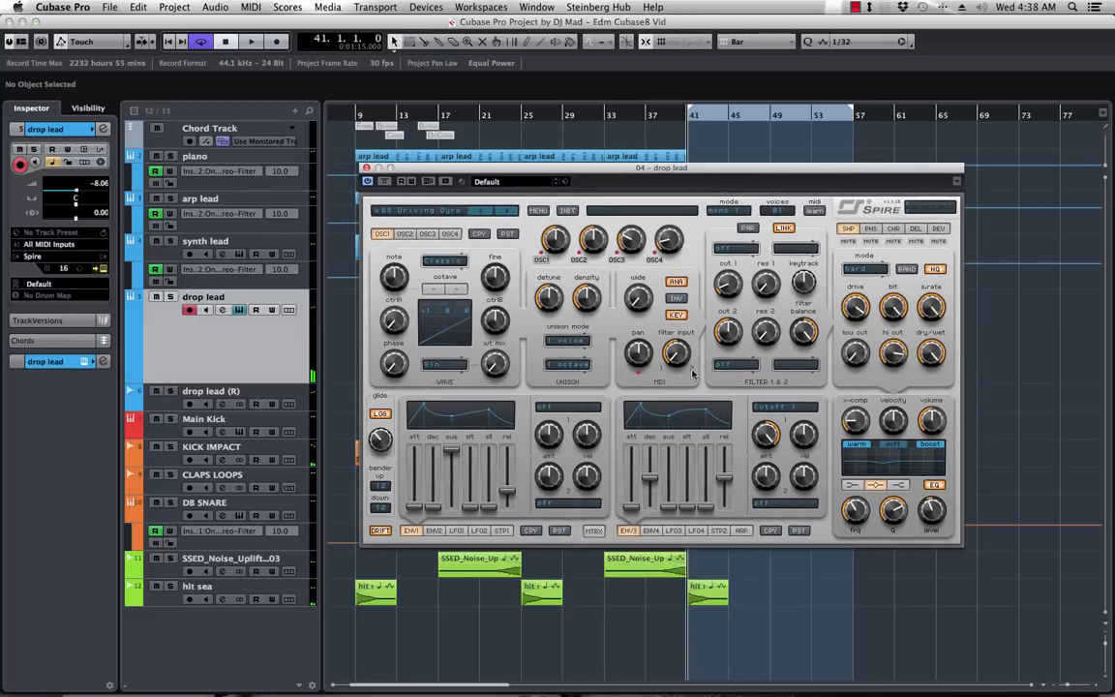
{"action": "key", "text": "space"}
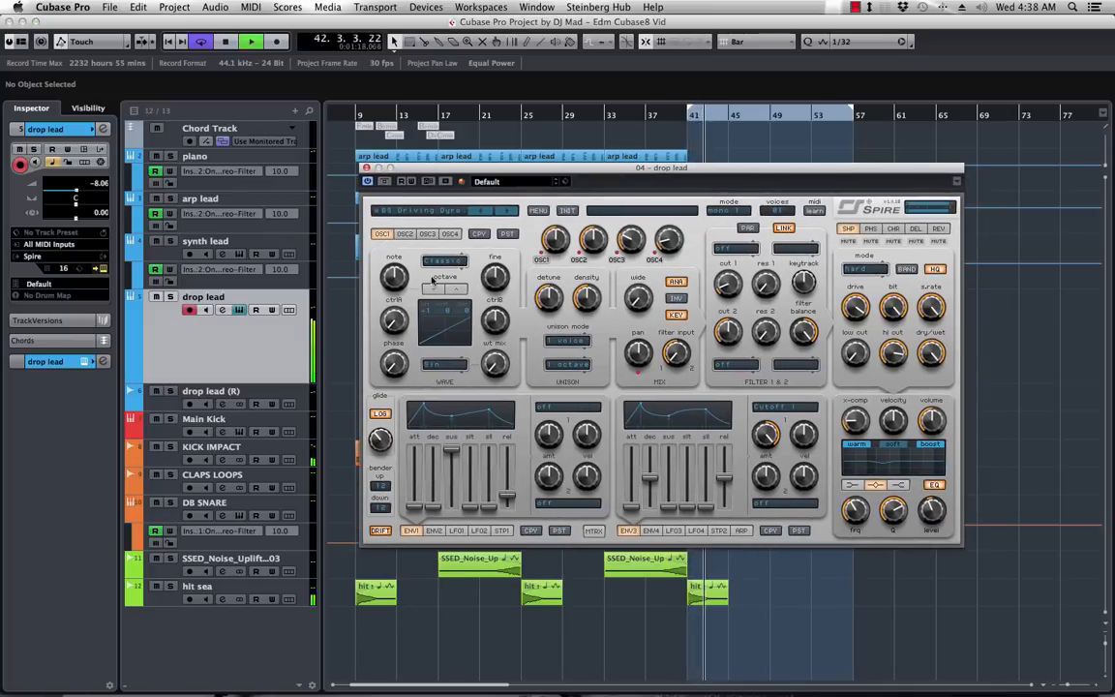
- Adjust the dry/wet mix and feedback of Spire's delay during loop playback
{"action": "left_click", "coordinate": [938, 229]}
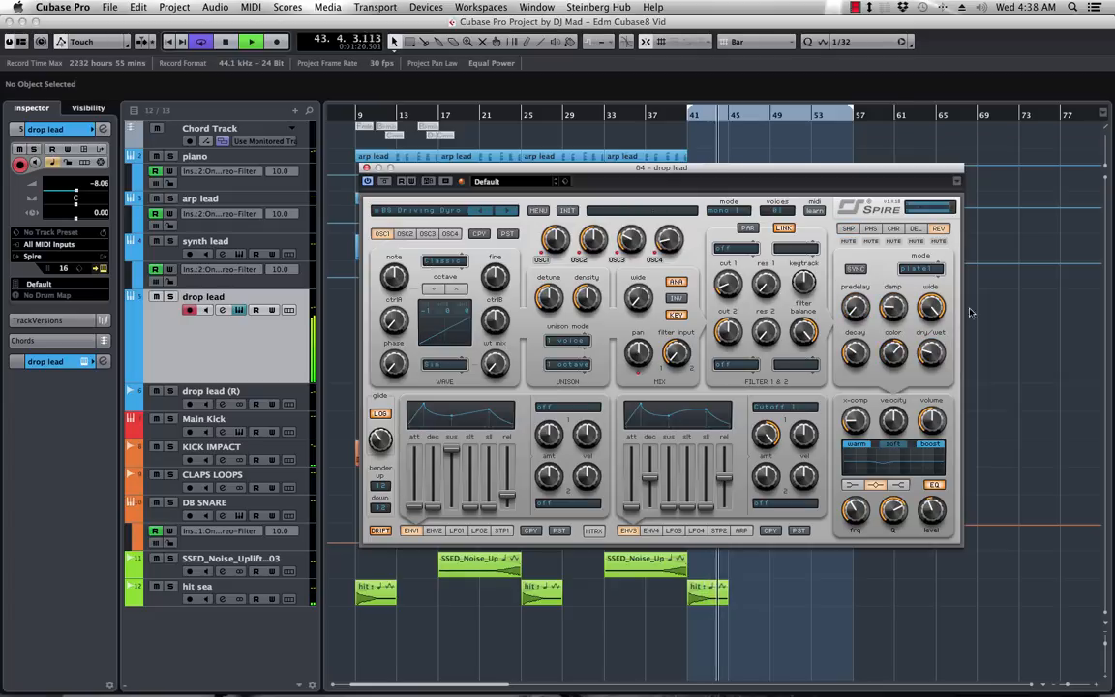
{"action": "left_click", "coordinate": [916, 228]}
{"action": "mouse_move", "coordinate": [937, 366]}
{"action": "left_mouse_down"}
{"action": "mouse_move", "coordinate": [936, 348]}
{"action": "mouse_move", "coordinate": [929, 366]}
{"action": "left_mouse_up"}
{"action": "left_click", "coordinate": [895, 326]}
{"action": "mouse_move", "coordinate": [898, 329]}
{"action": "left_mouse_down"}
{"action": "mouse_move", "coordinate": [898, 346]}
{"action": "mouse_move", "coordinate": [895, 335]}
{"action": "left_mouse_up"}
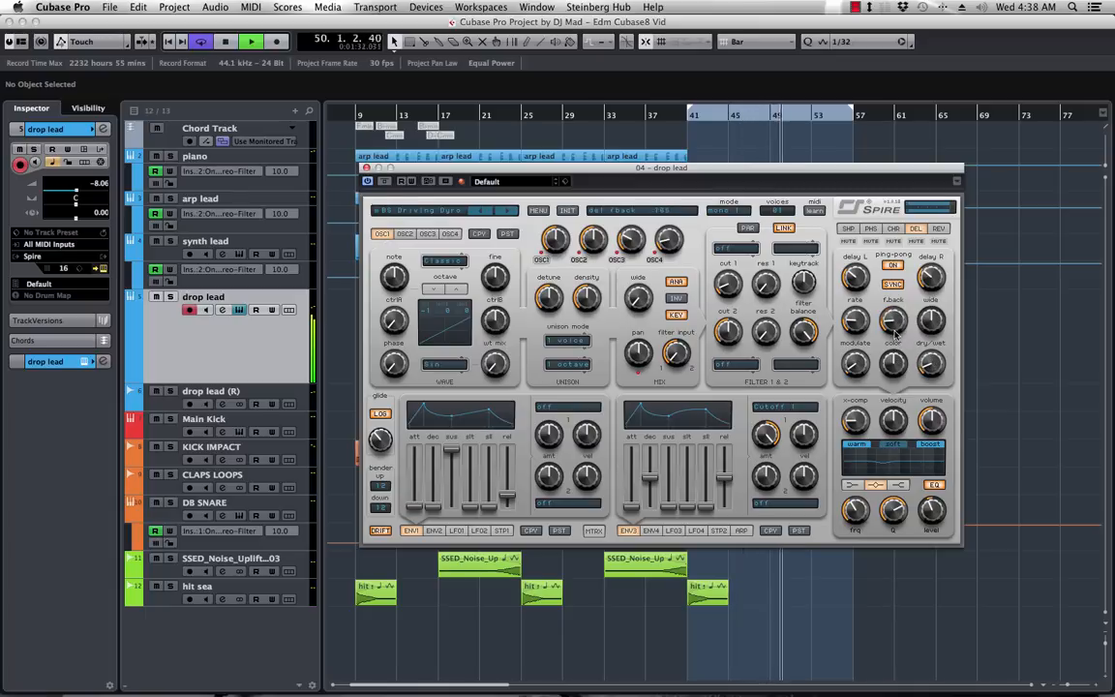
{"action": "key", "text": "space"}
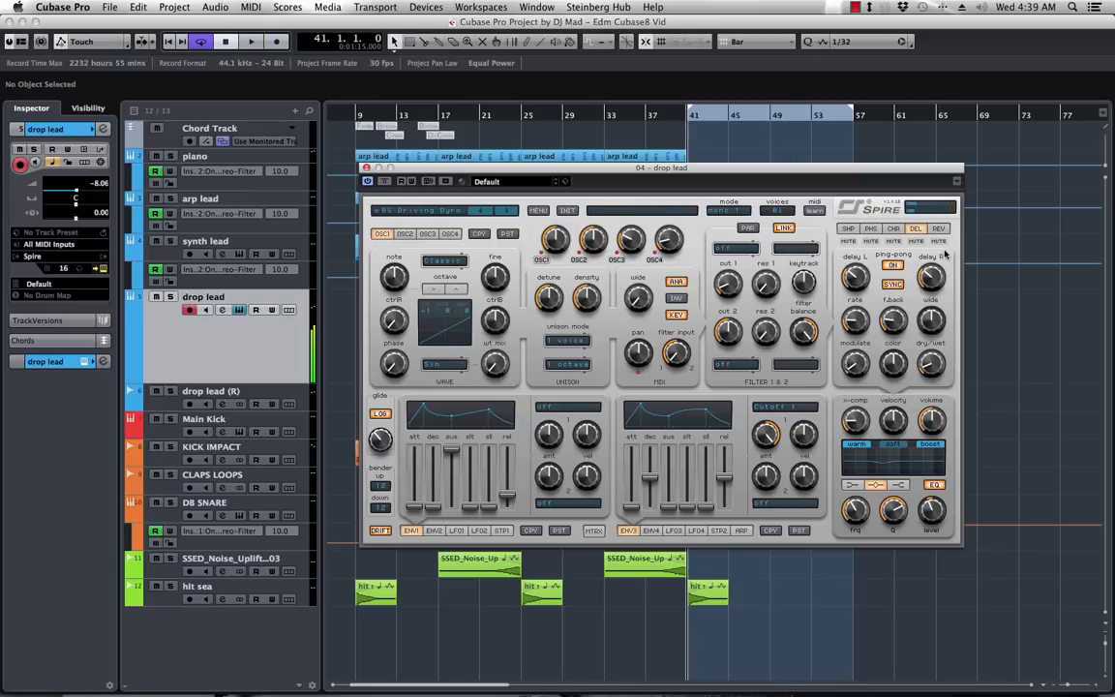
- Adjust the dry/wet mix of Spire's reverb and audition the drop lead from bar 41
{"action": "mouse_move", "coordinate": [939, 320]}
{"action": "left_click", "coordinate": [938, 229]}
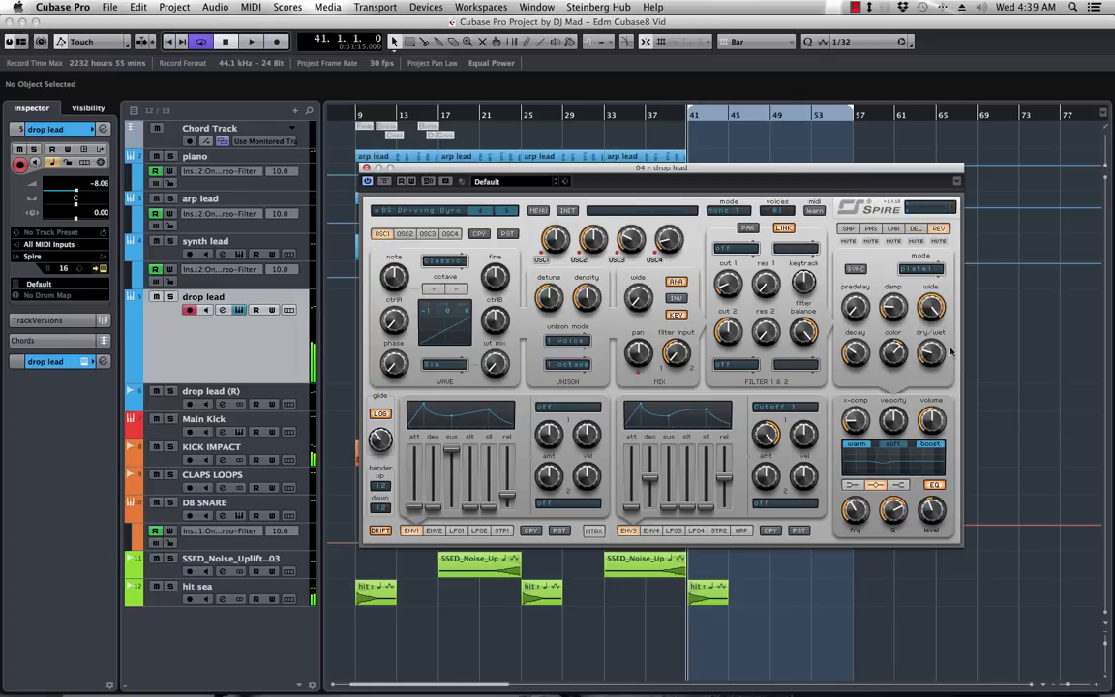
{"action": "left_click_drag", "start_coordinate": [934, 359], "coordinate": [931, 366]}
{"action": "key", "text": "space"}
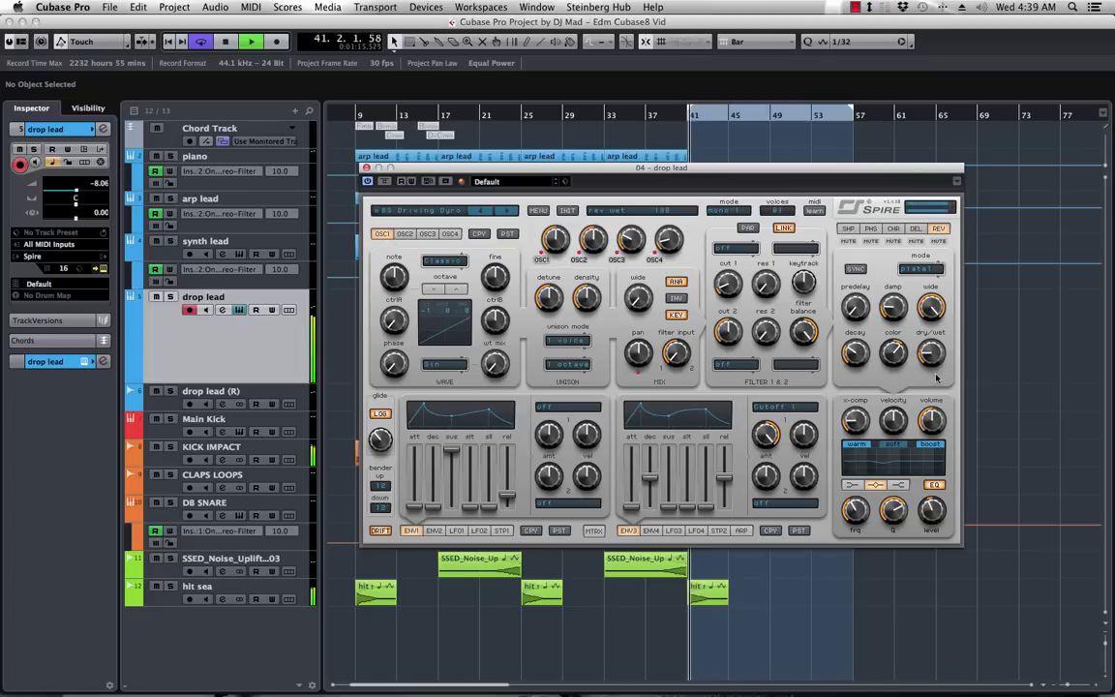
{"action": "mouse_move", "coordinate": [892, 359]}
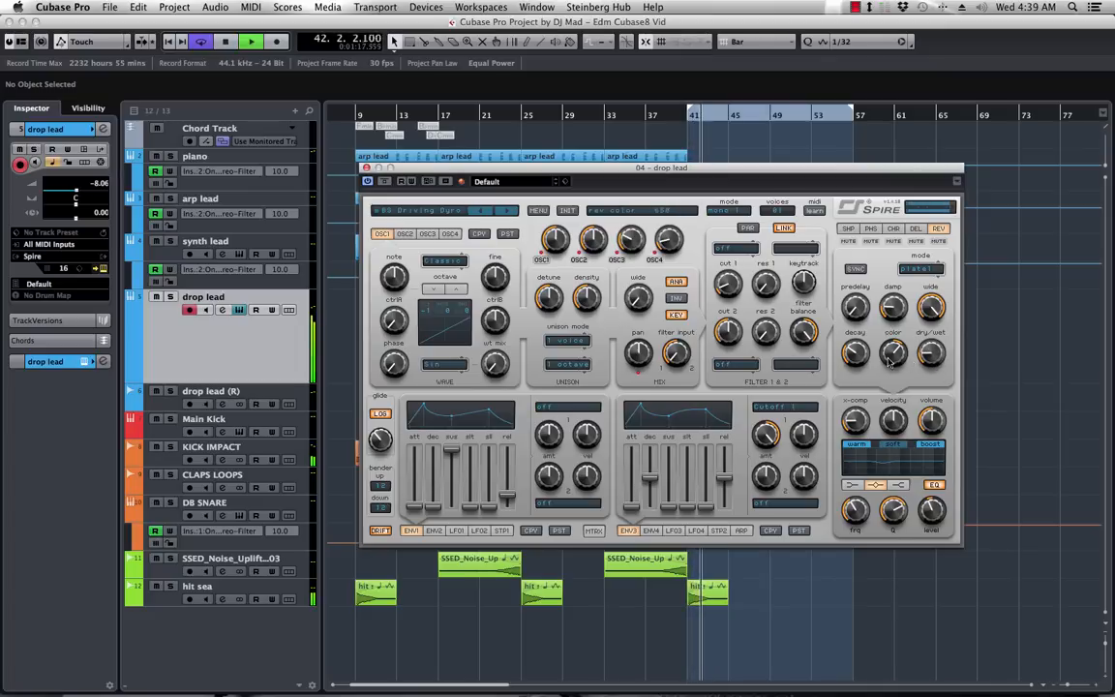
{"action": "key", "text": "space"}
{"action": "key", "text": "space"}
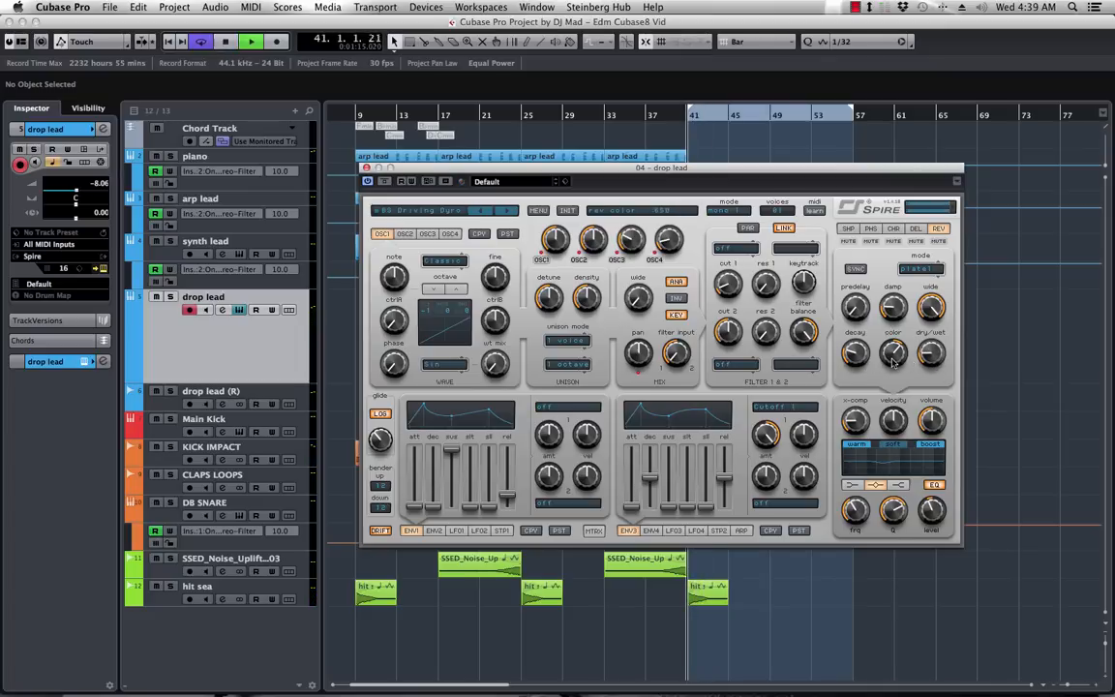
{"action": "key", "text": "space"}
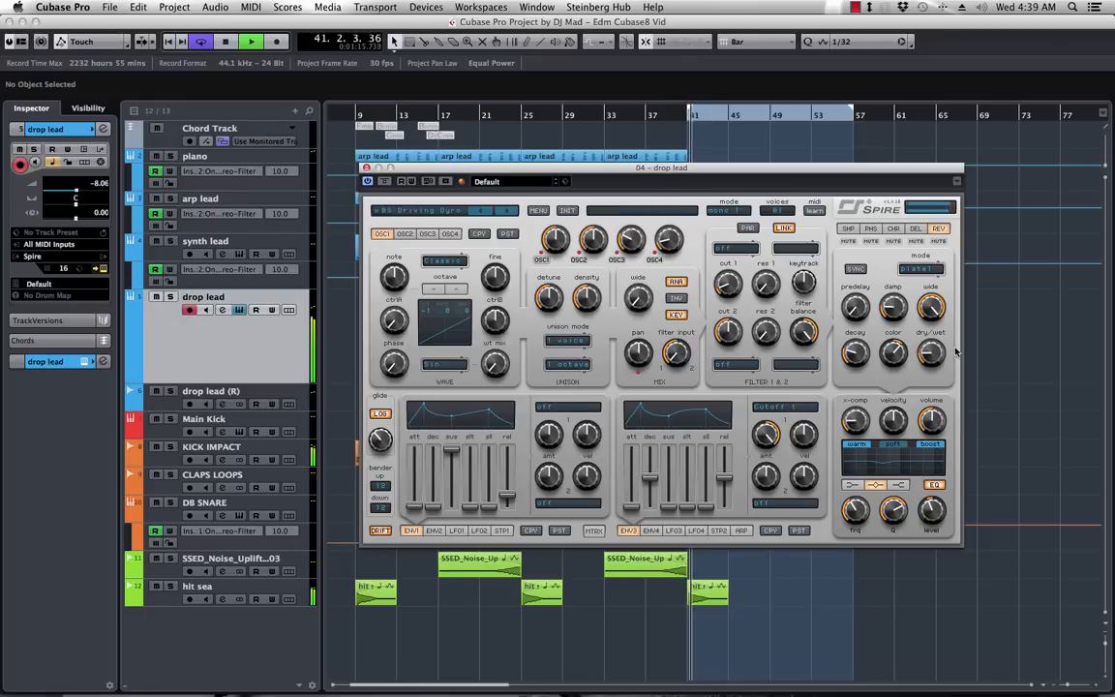
{"action": "key", "text": "space"}
- Fine-tune the dry/wet mix of Spire's delay while the drop lead loop plays
{"action": "left_click", "coordinate": [916, 228]}
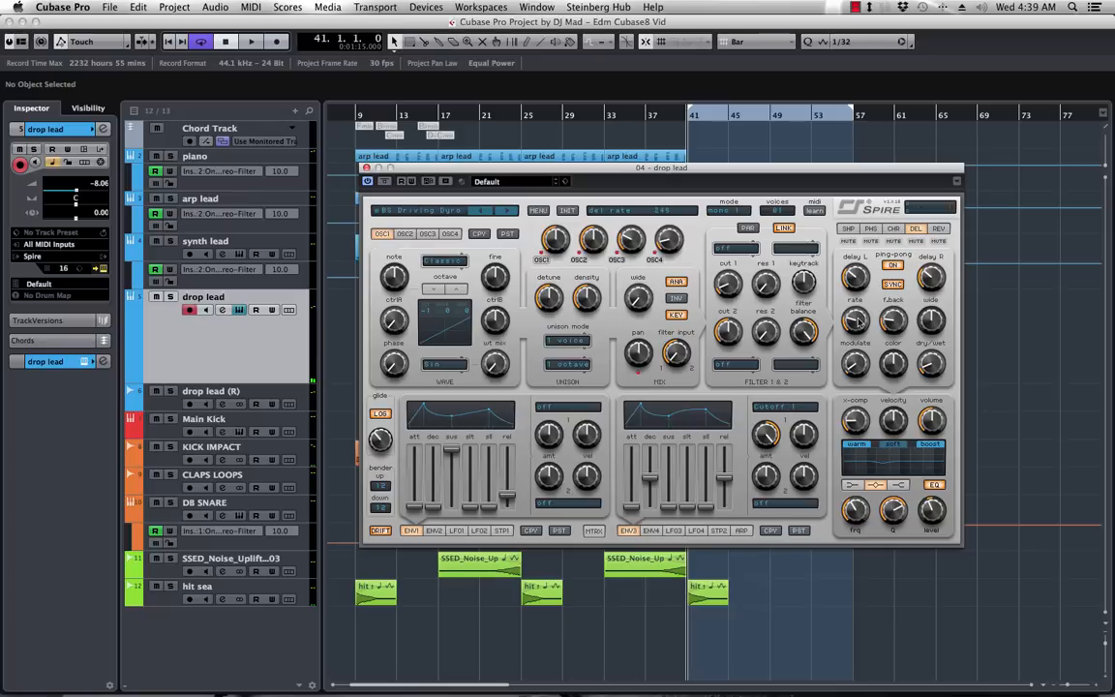
{"action": "key", "text": "space"}
{"action": "key", "text": "space"}
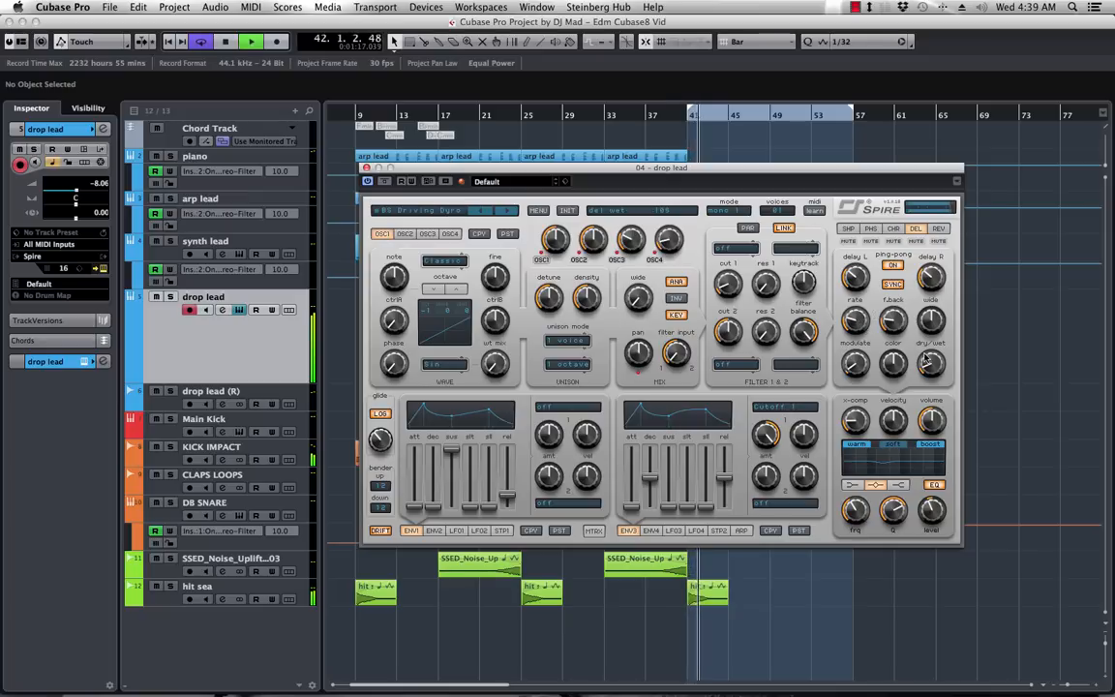
{"action": "left_click_drag", "start_coordinate": [932, 360], "coordinate": [934, 371]}
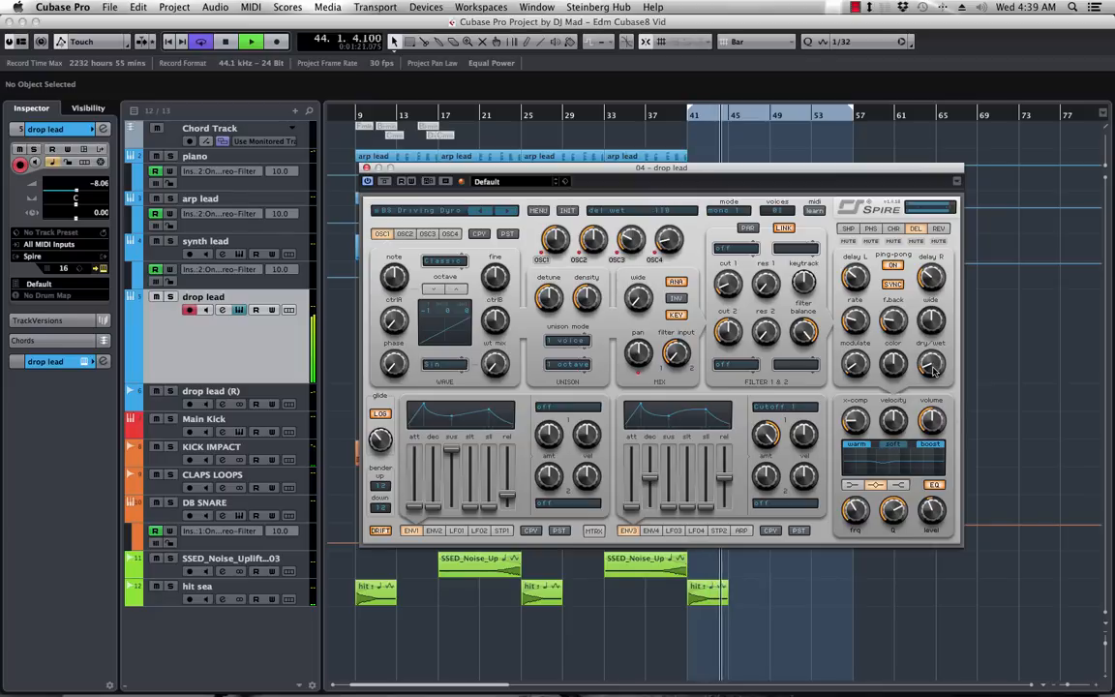
- Close the drop lead's Spire window, stop playback and duplicate the drop lead track
{"action": "left_click", "coordinate": [366, 169]}
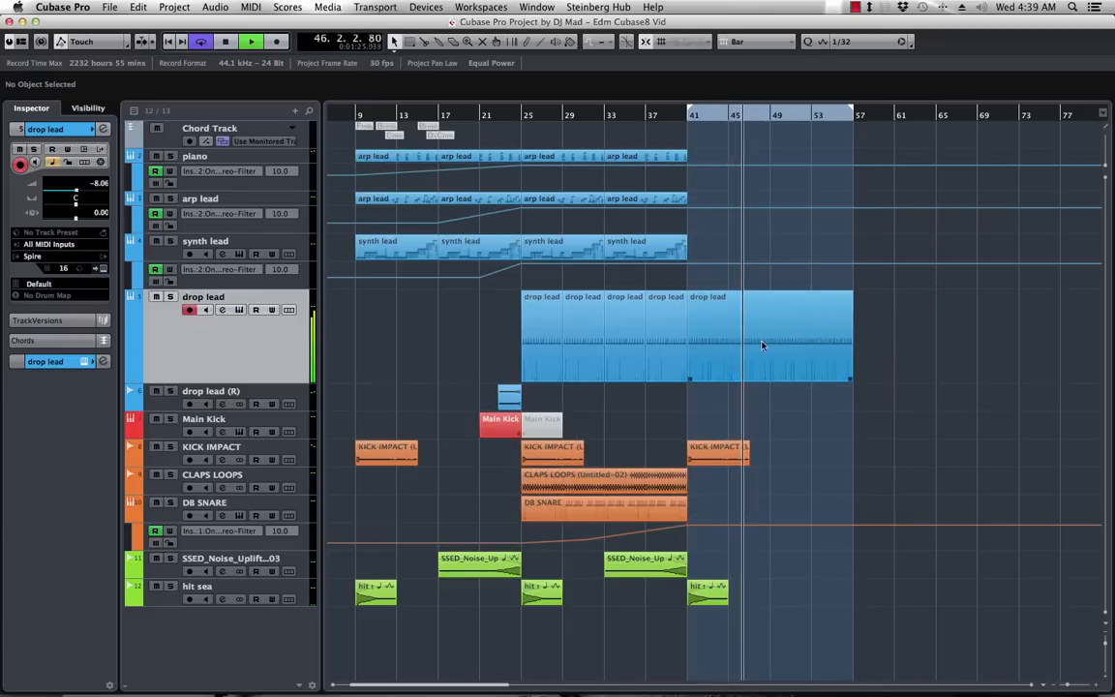
{"action": "key", "text": "space"}
{"action": "right_click", "coordinate": [210, 341]}
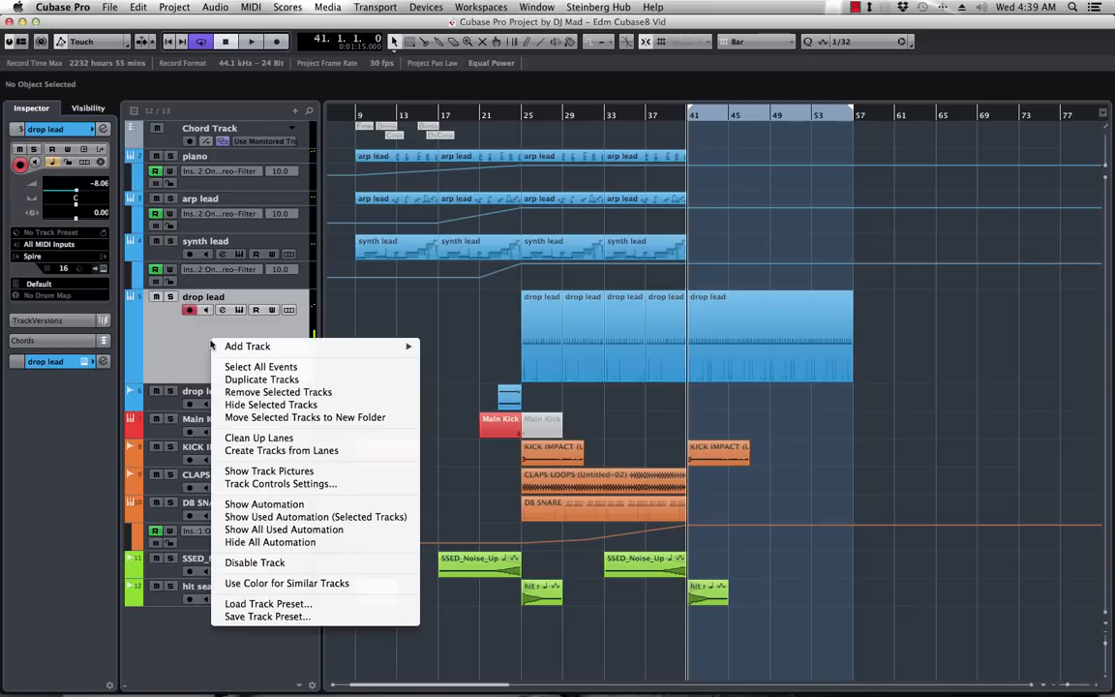
{"action": "key", "text": "Return"}
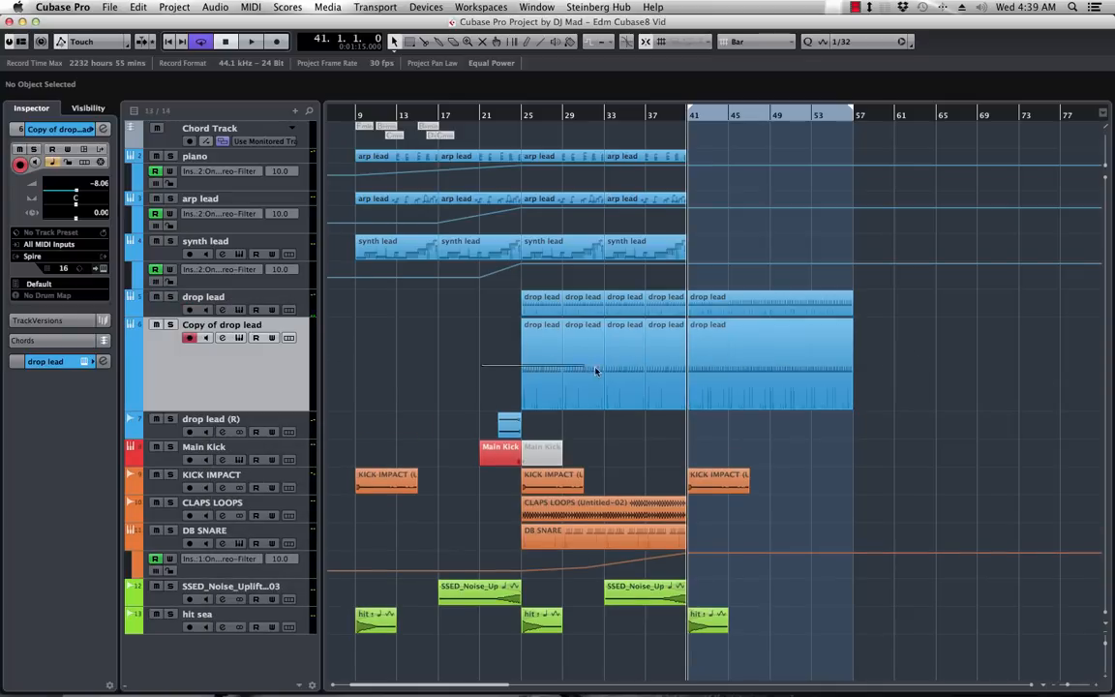
- Delete all parts before bar 41 on the Copy of drop lead track
{"action": "left_click_drag", "start_coordinate": [618, 371], "coordinate": [618, 374]}
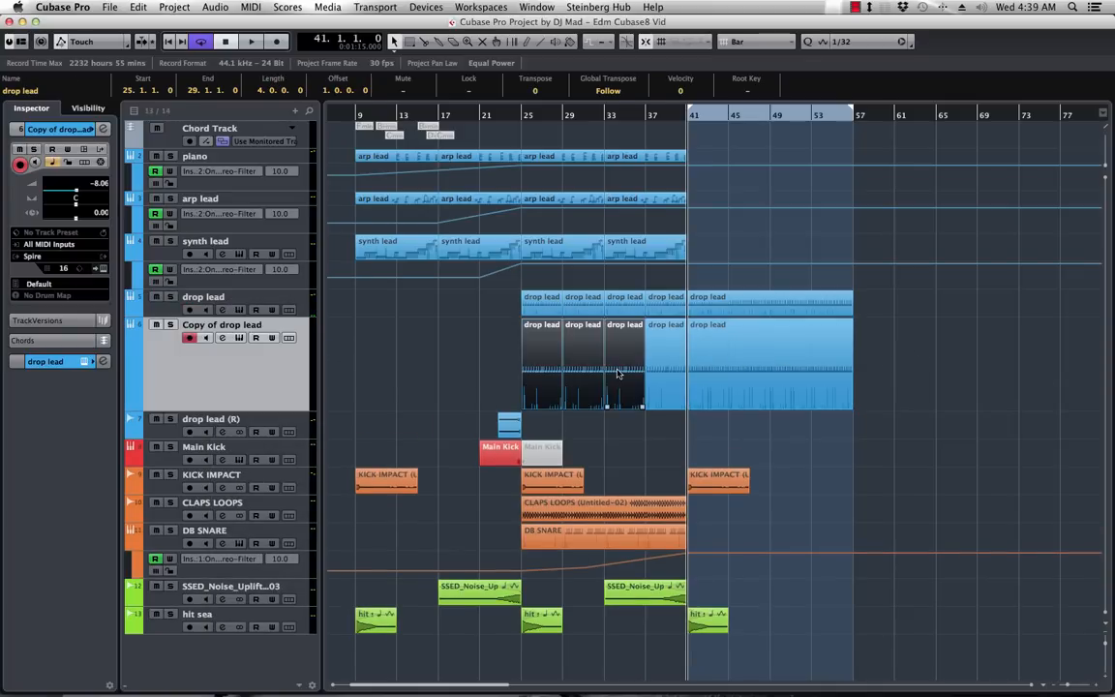
{"action": "key", "text": "Delete"}
{"action": "key", "text": "Delete"}
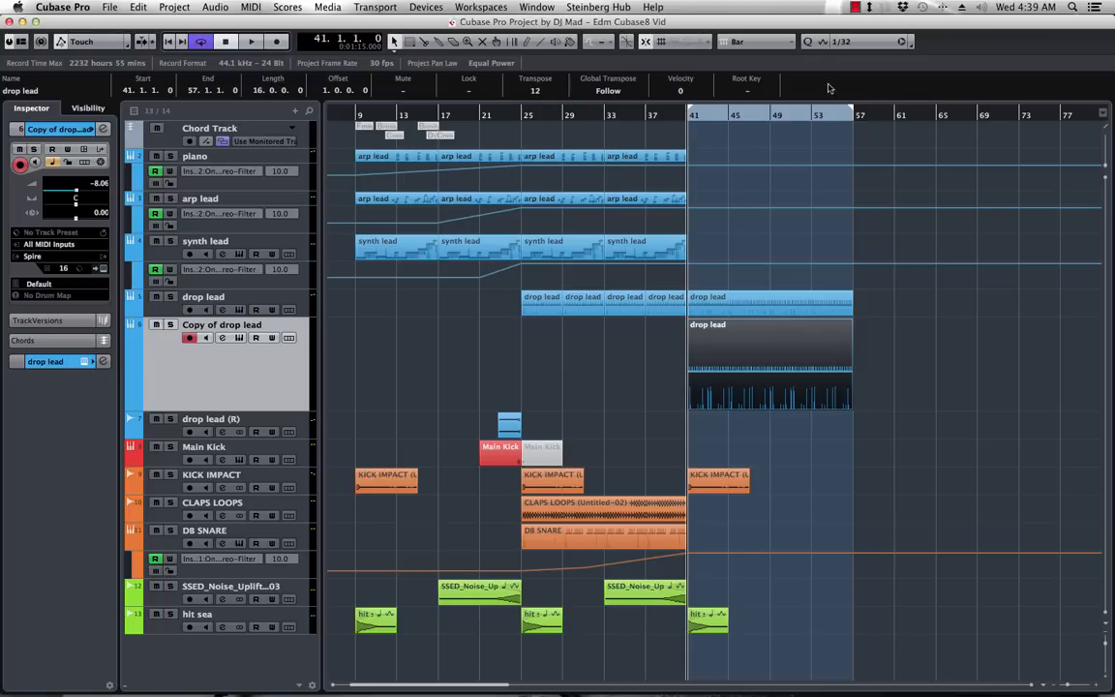
- Open the copied track's Spire synth and step through its presets during playback, choosing LD Burner
{"action": "key", "text": "space"}
{"action": "left_click", "coordinate": [103, 268]}
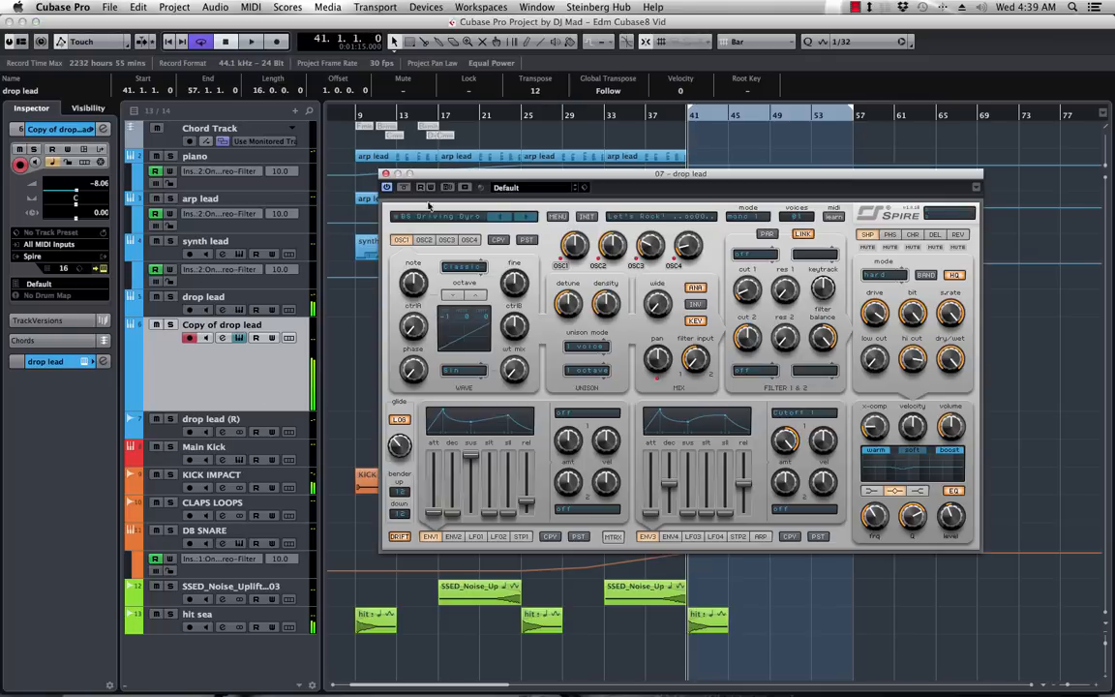
{"action": "left_click", "coordinate": [503, 216]}
{"action": "left_click", "coordinate": [503, 216]}
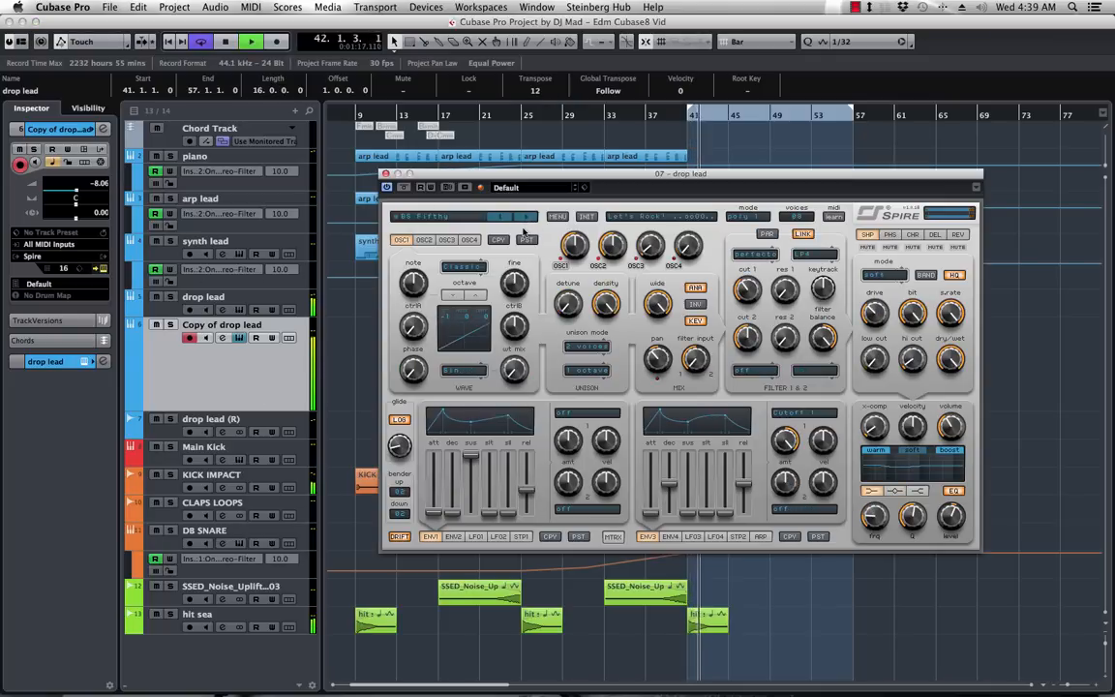
{"action": "left_click", "coordinate": [528, 217]}
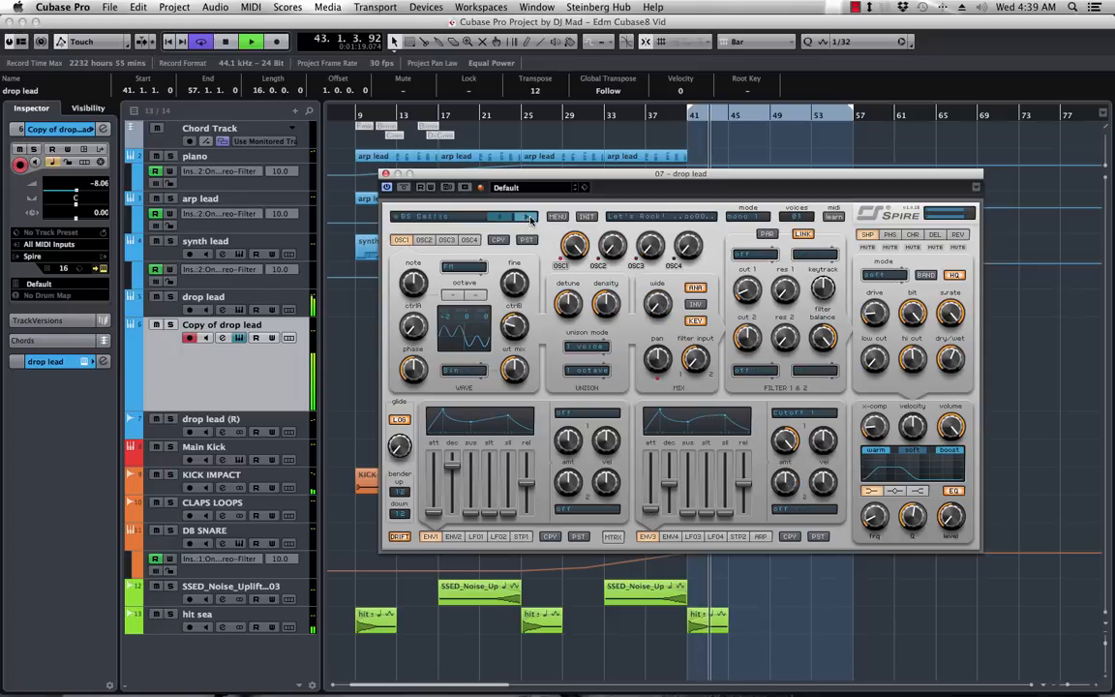
{"action": "left_click", "coordinate": [529, 217]}
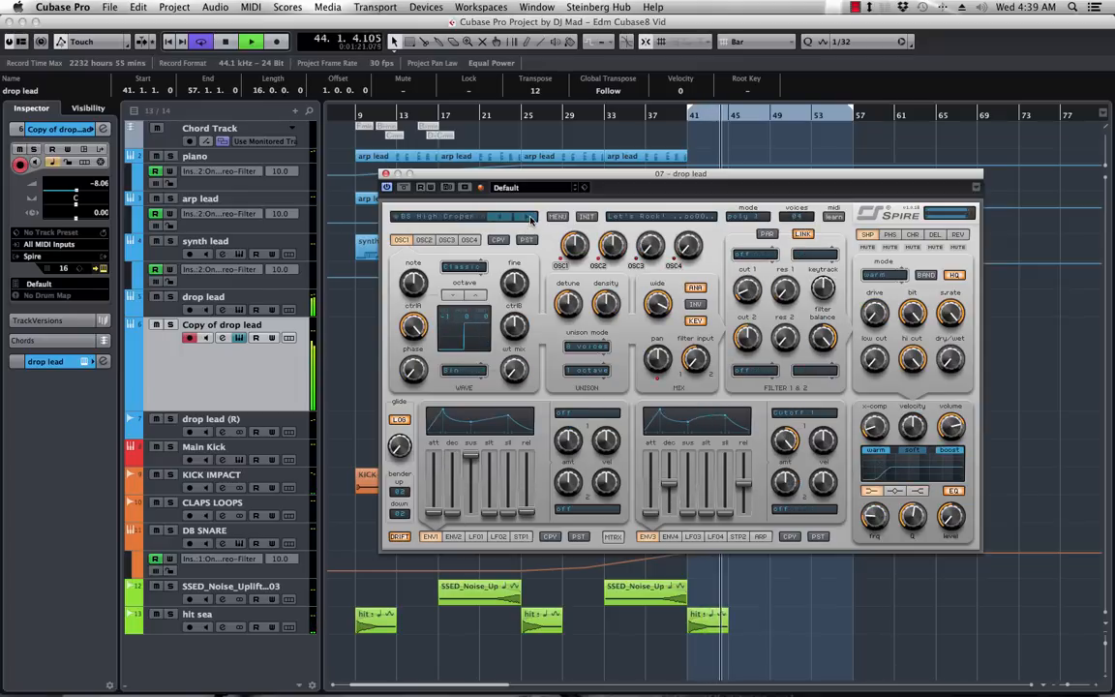
{"action": "left_click", "coordinate": [519, 218]}
{"action": "left_click", "coordinate": [523, 218]}
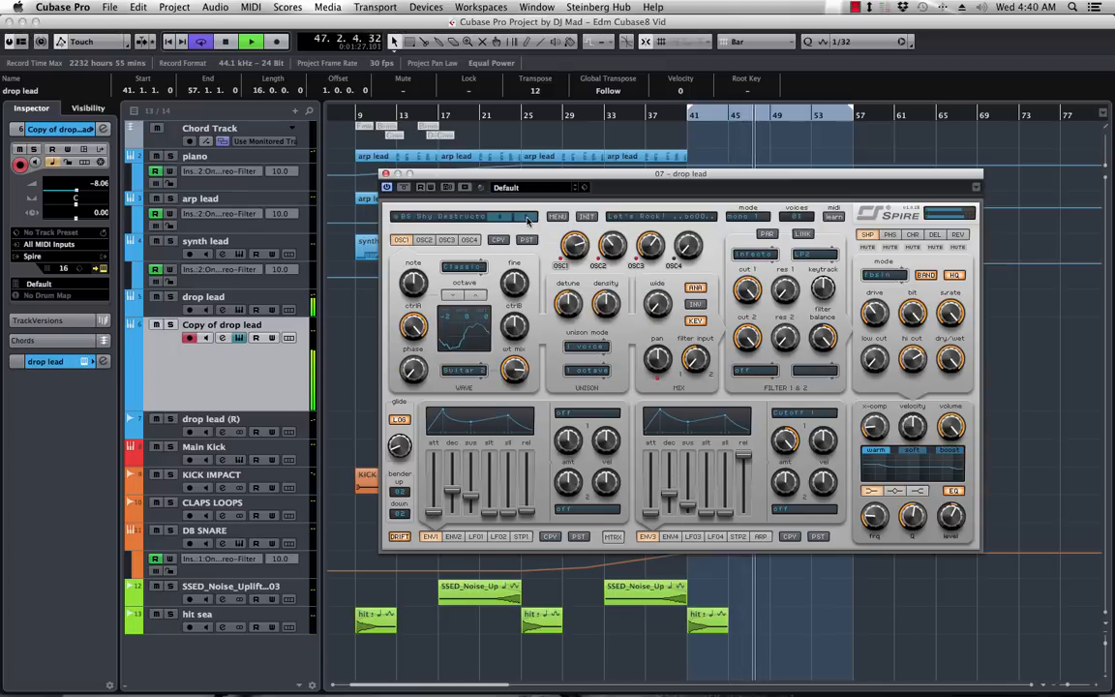
{"action": "left_click", "coordinate": [524, 218]}
{"action": "left_click", "coordinate": [527, 219]}
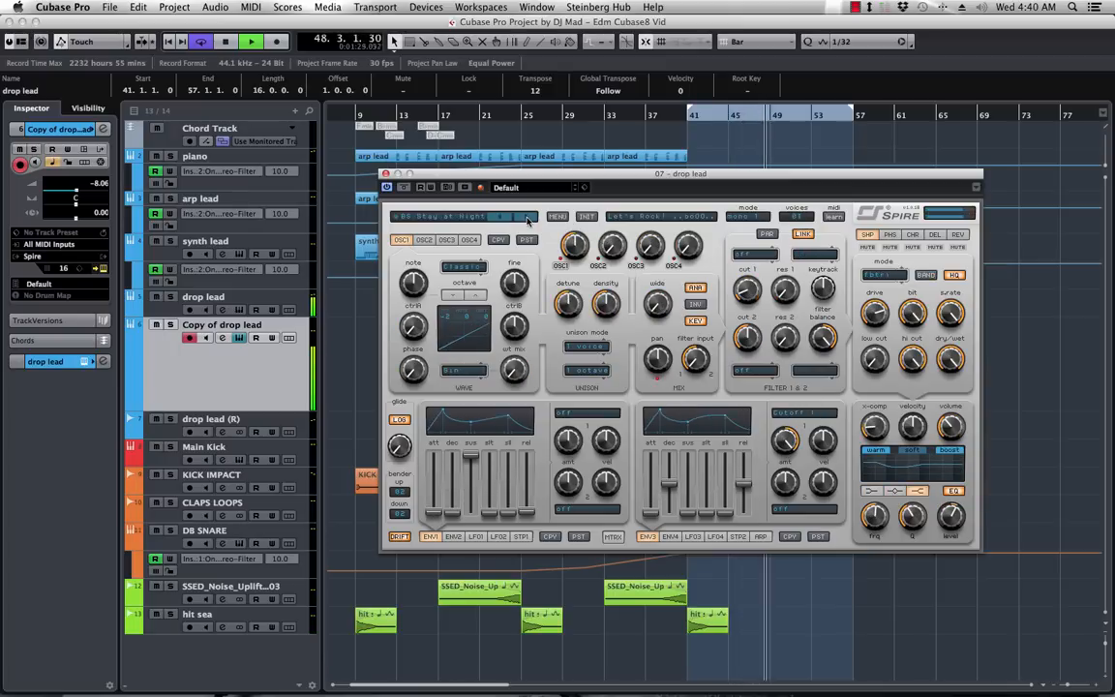
{"action": "left_click", "coordinate": [527, 219]}
{"action": "left_click", "coordinate": [526, 219]}
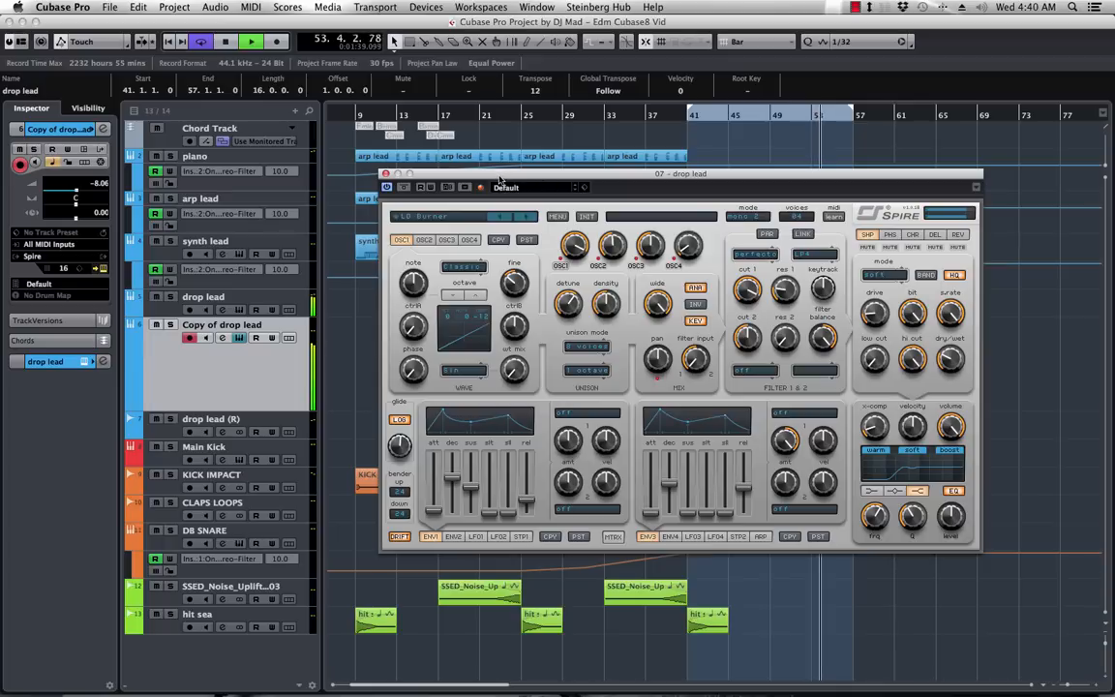
- Open the copied track's drop lead part at bar 41 in the Key Editor and set the quantize value to 1/32
{"action": "left_click_drag", "start_coordinate": [499, 179], "coordinate": [177, 498]}
{"action": "left_click", "coordinate": [763, 348]}
{"action": "key", "text": "space"}
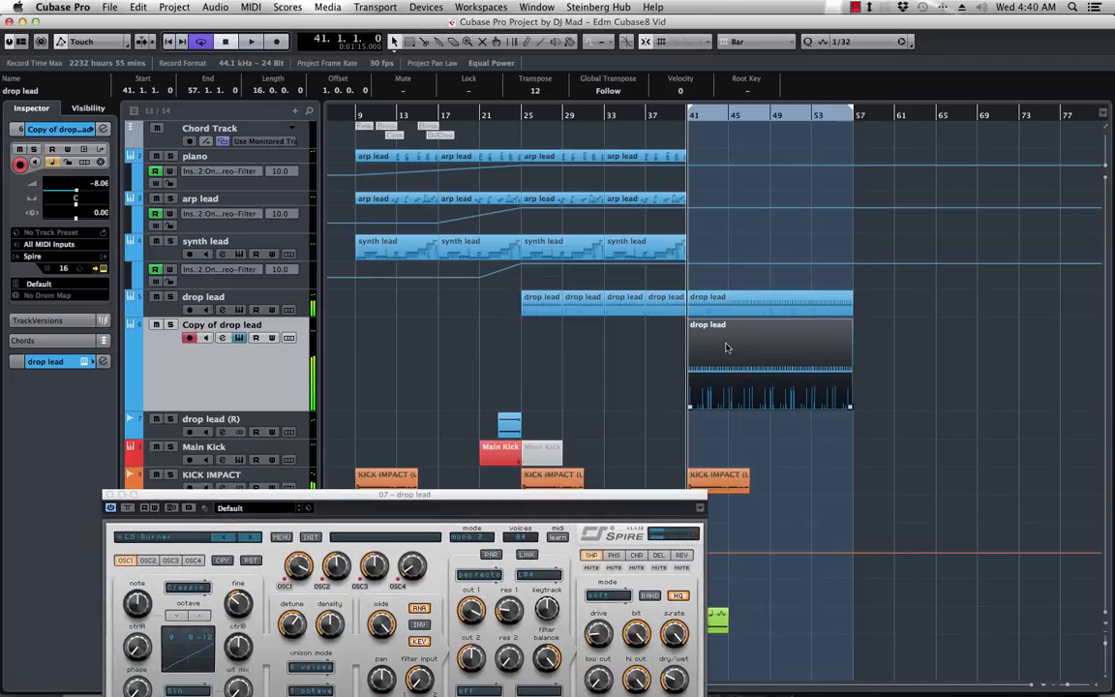
{"action": "key", "text": "h"}
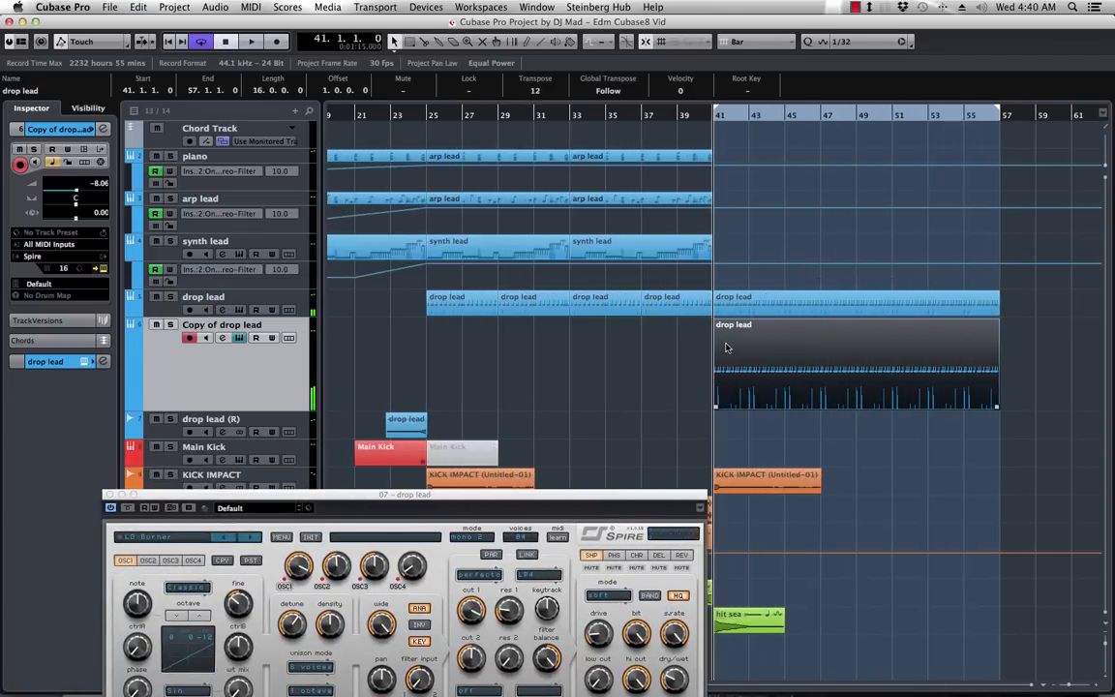
{"action": "double_click", "coordinate": [727, 347]}
{"action": "key", "text": "g"}
{"action": "key", "text": "g"}
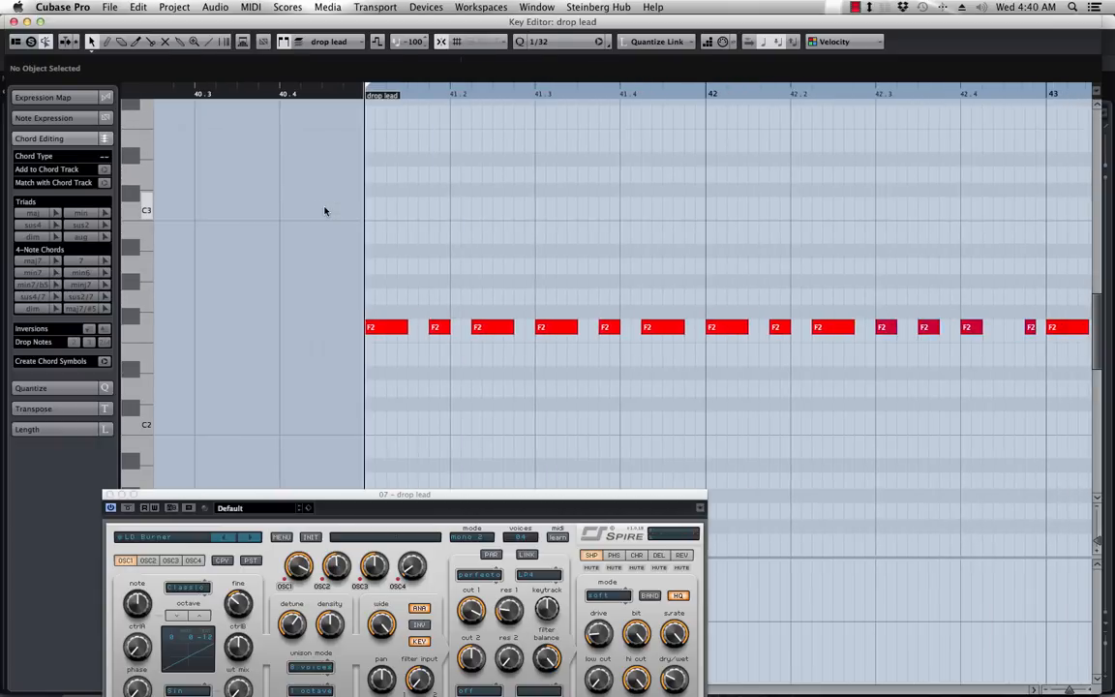
{"action": "left_click", "coordinate": [566, 41]}
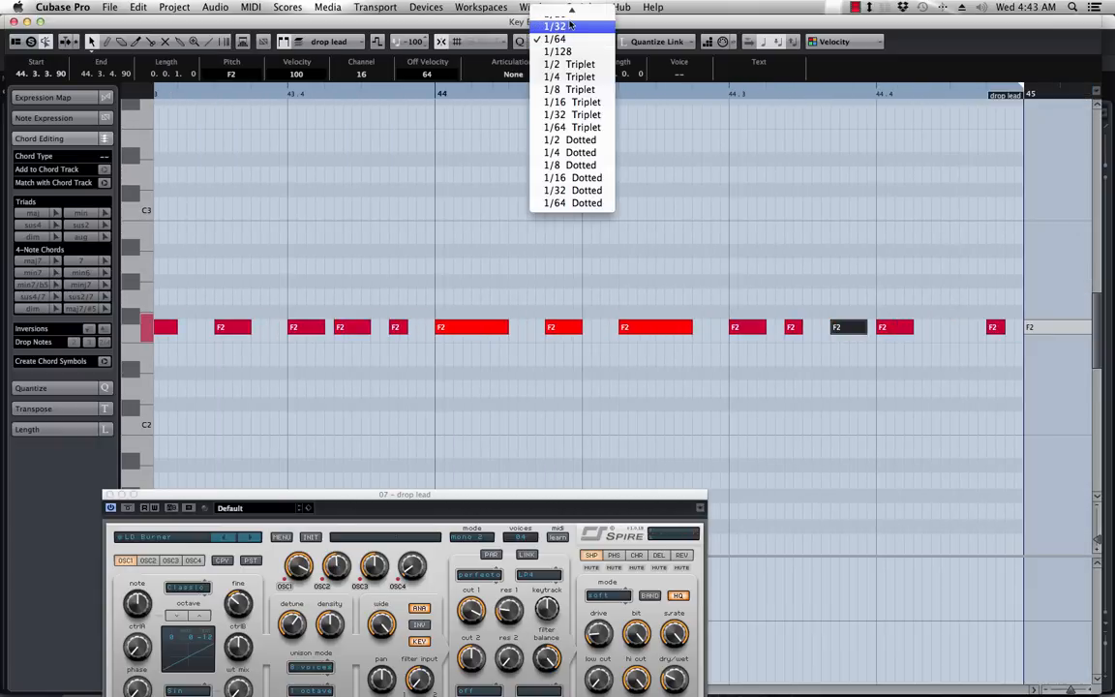
{"action": "left_click", "coordinate": [560, 26]}
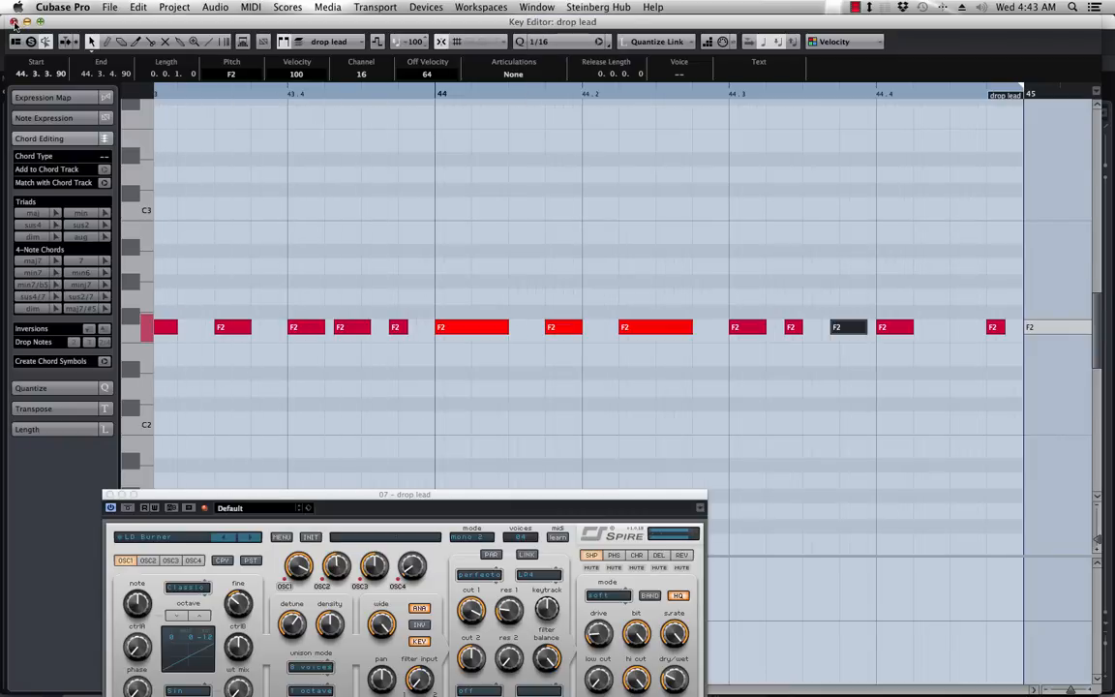
{"action": "left_click", "coordinate": [13, 22]}
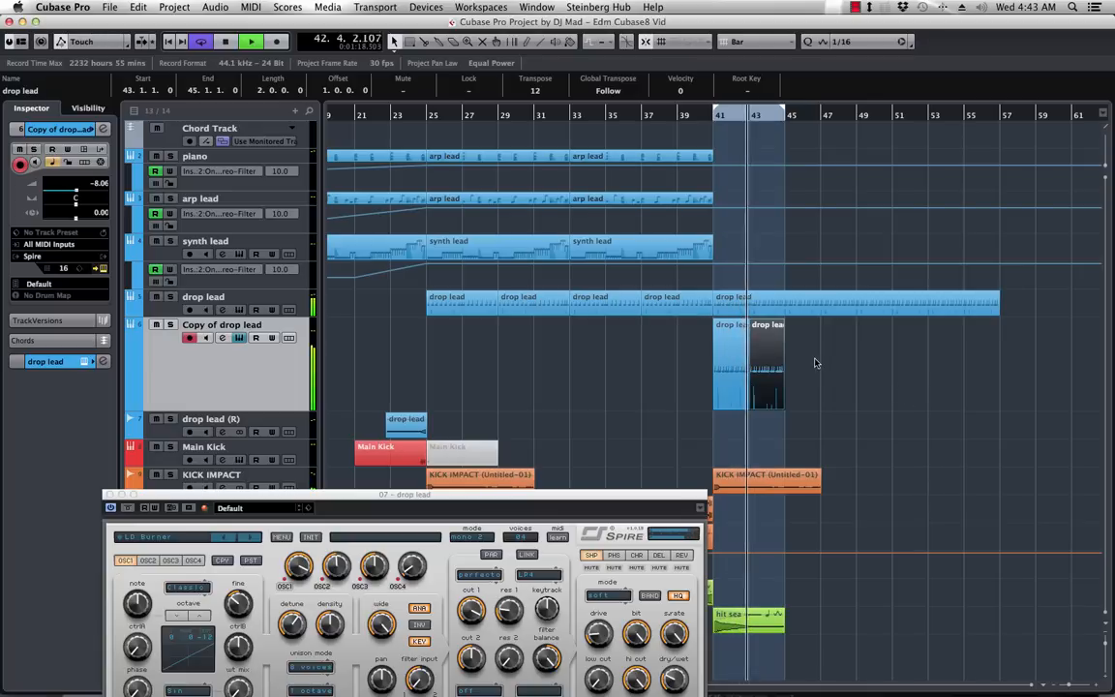
- Glue the two adjacent drop lead parts from bar 41 to 45 on the copied track into one part
{"action": "left_click_drag", "start_coordinate": [812, 346], "coordinate": [729, 361]}
{"action": "right_click", "coordinate": [753, 353]}
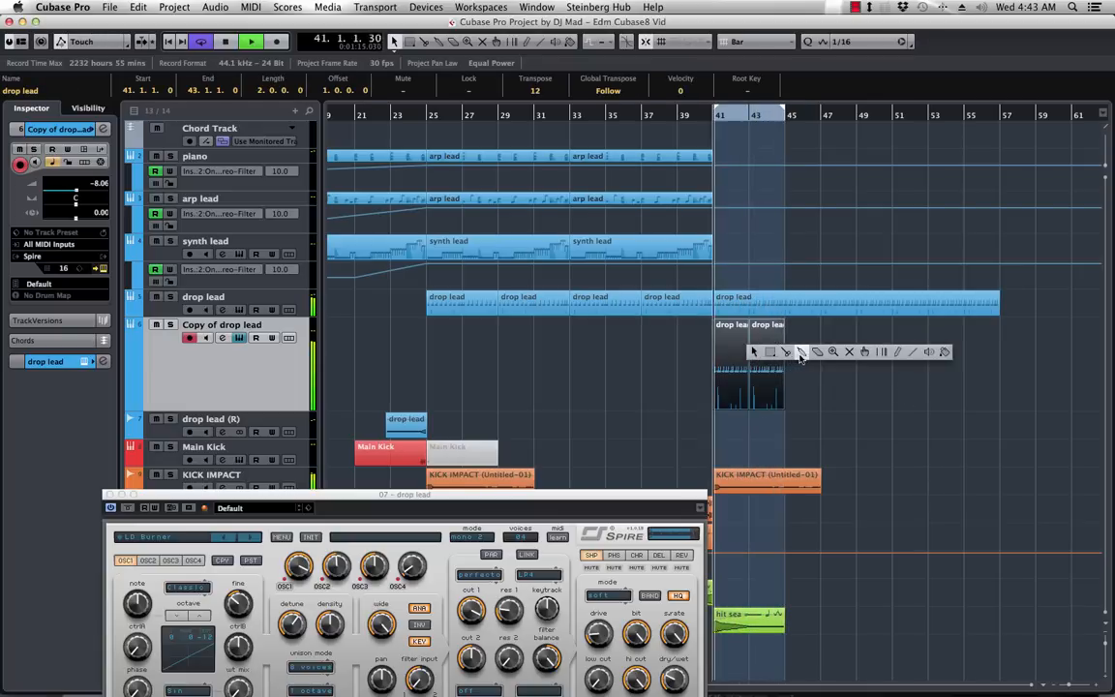
{"action": "left_click", "coordinate": [800, 354]}
{"action": "left_click", "coordinate": [737, 360]}
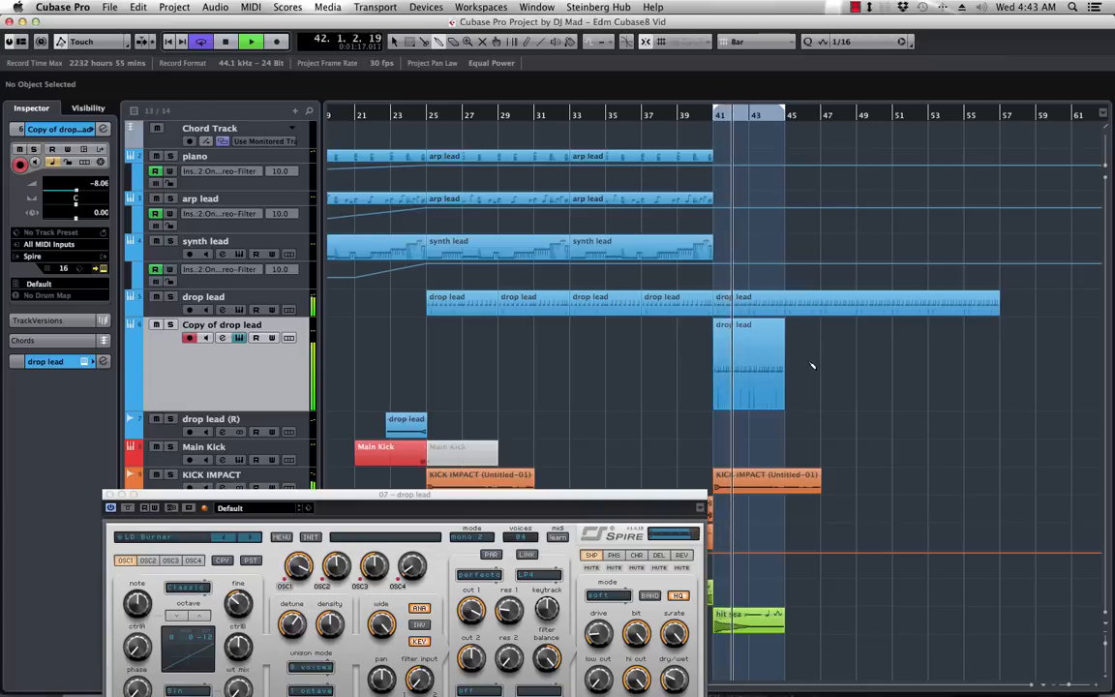
- Duplicate the glued four-bar drop lead part three times to fill bars 45 to 57, and stop playback
{"action": "key", "text": "1"}
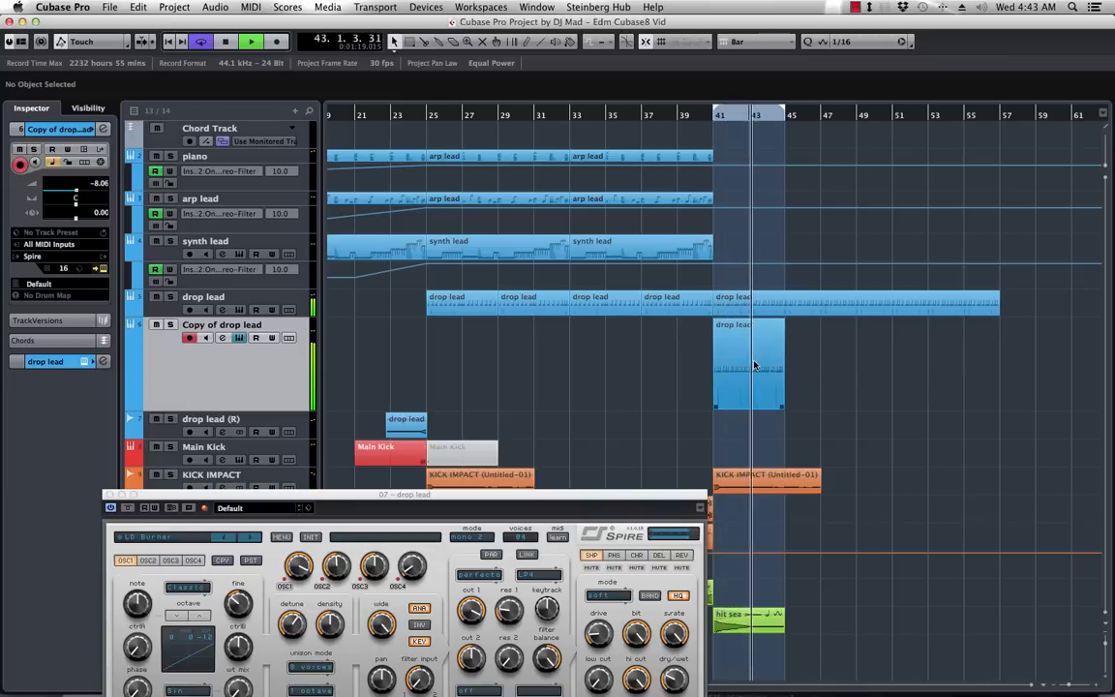
{"action": "left_click", "coordinate": [757, 364]}
{"action": "key", "text": "super+d"}
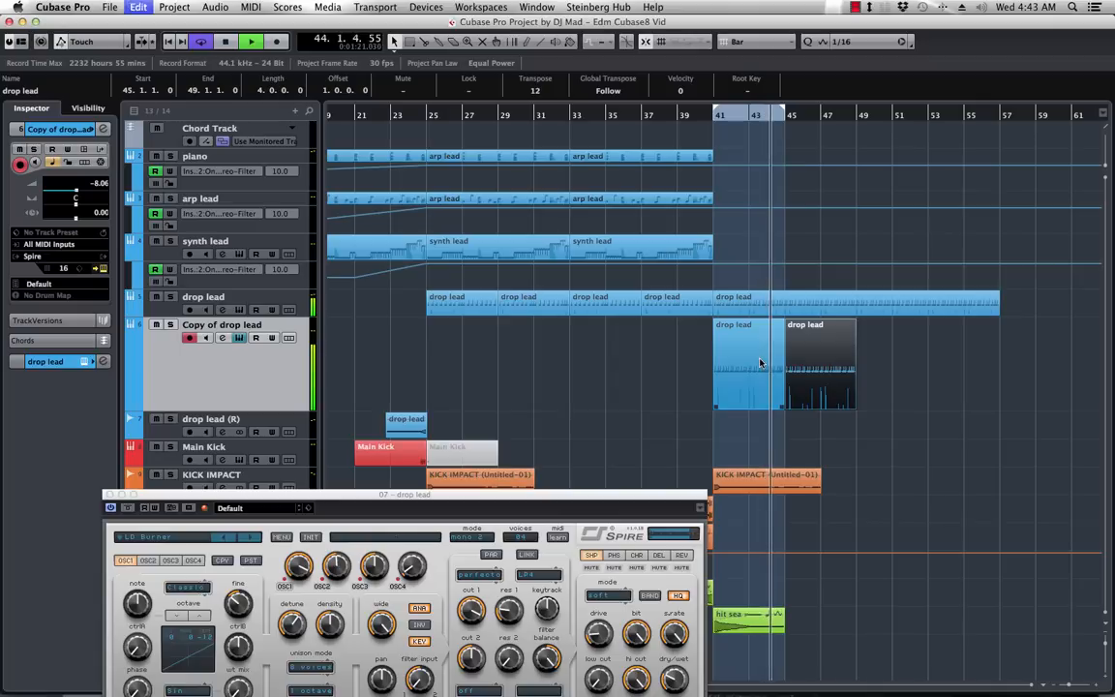
{"action": "key", "text": "super+d"}
{"action": "key", "text": "super+d"}
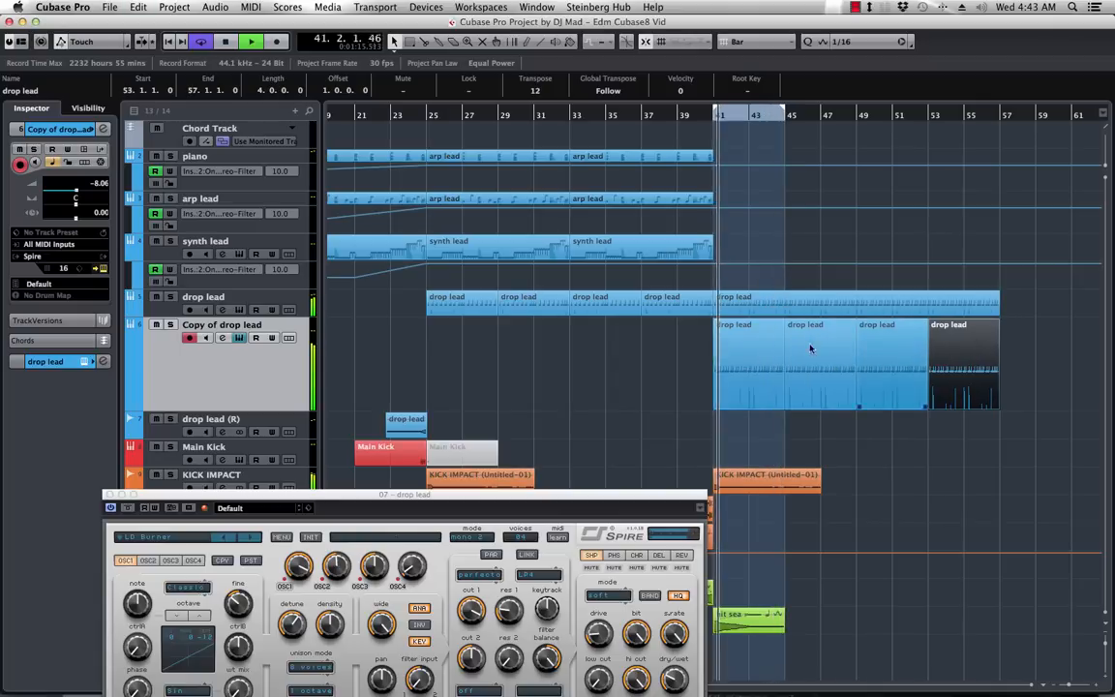
{"action": "key", "text": "KP_1"}
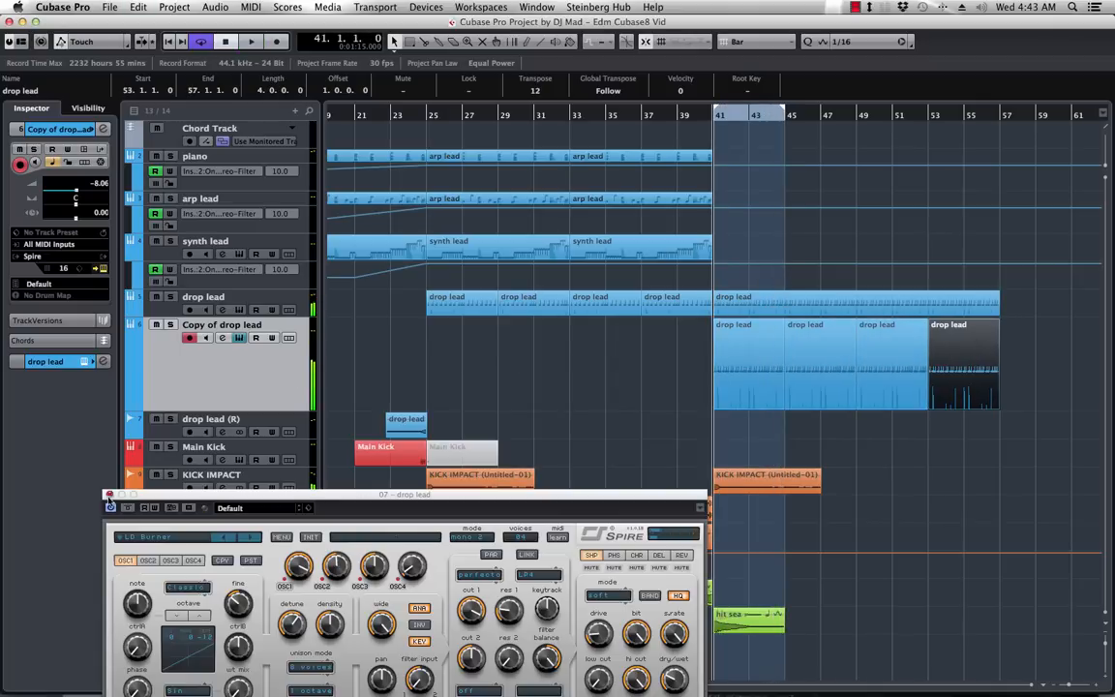
- Close the Spire window and duplicate the Copy of drop lead track
{"action": "left_click", "coordinate": [109, 495]}
{"action": "right_click", "coordinate": [229, 379]}
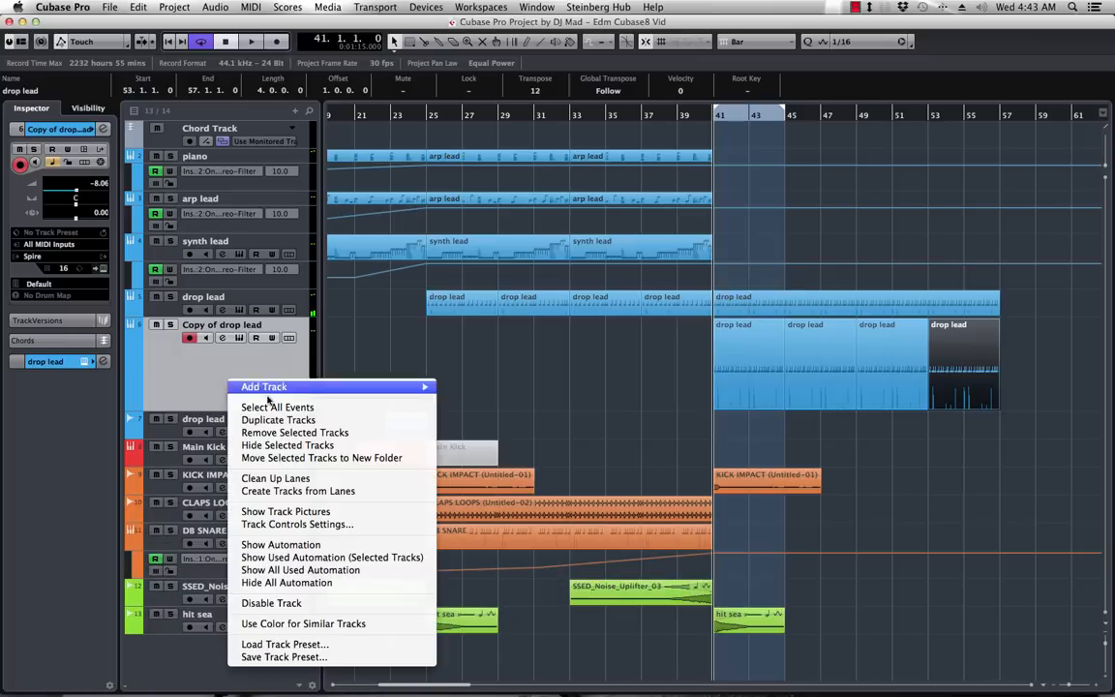
{"action": "left_click", "coordinate": [276, 419]}
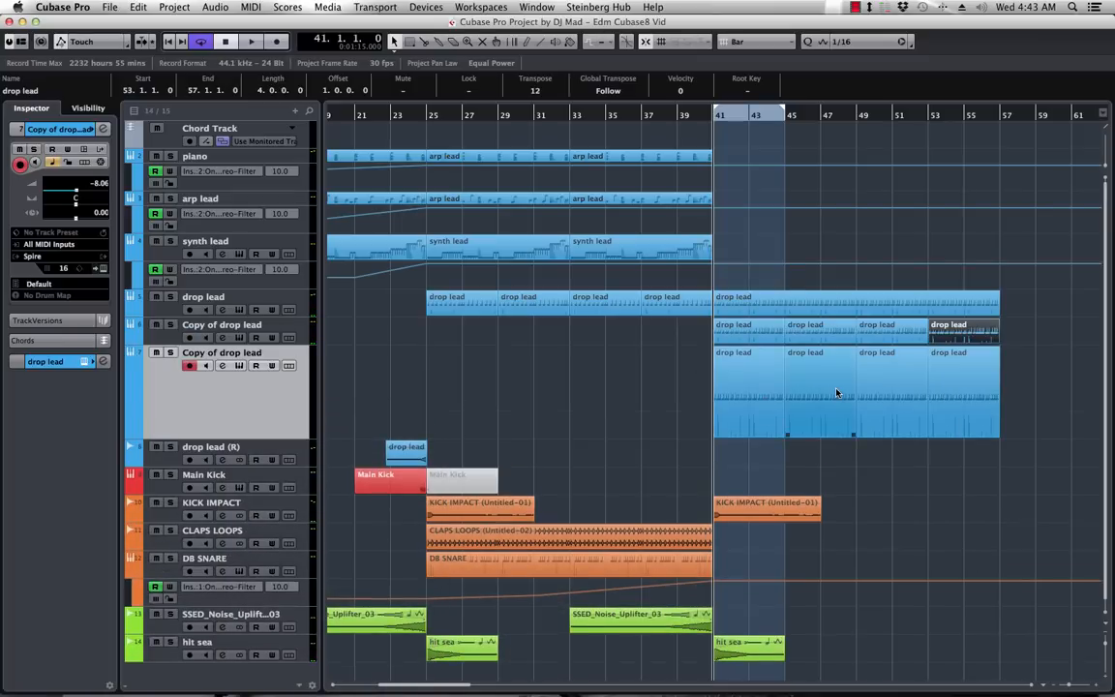
- Delete the drop lead parts after bar 45 on the newest copied track
{"action": "left_click", "coordinate": [688, 385]}
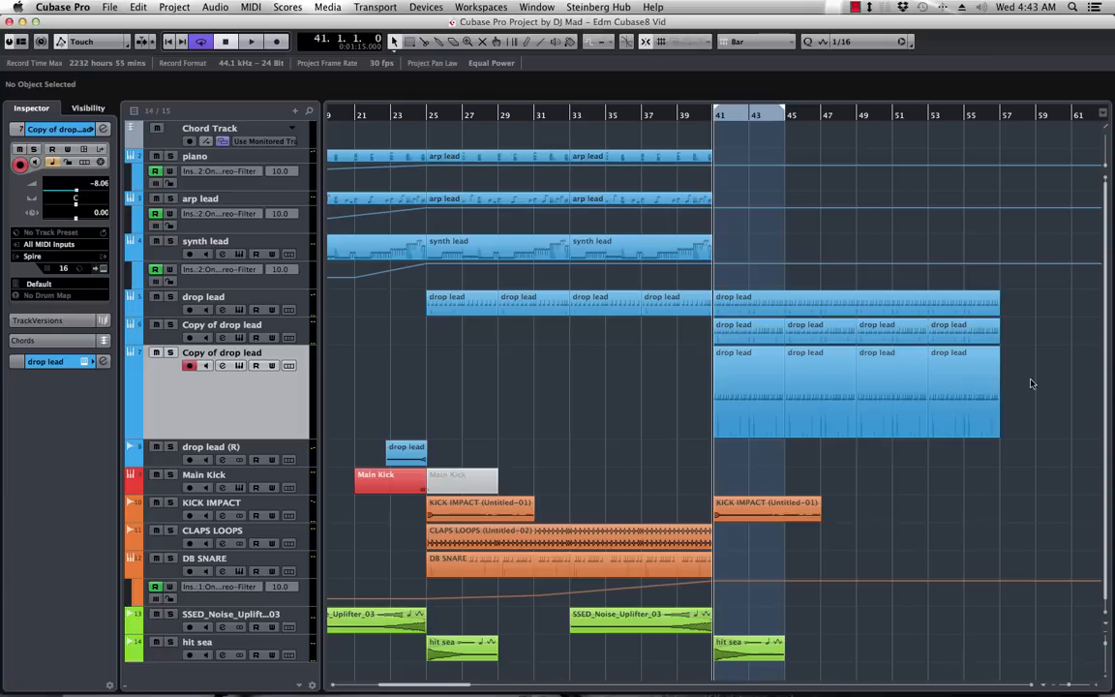
{"action": "left_click_drag", "start_coordinate": [828, 399], "coordinate": [823, 398]}
{"action": "key", "text": "Delete"}
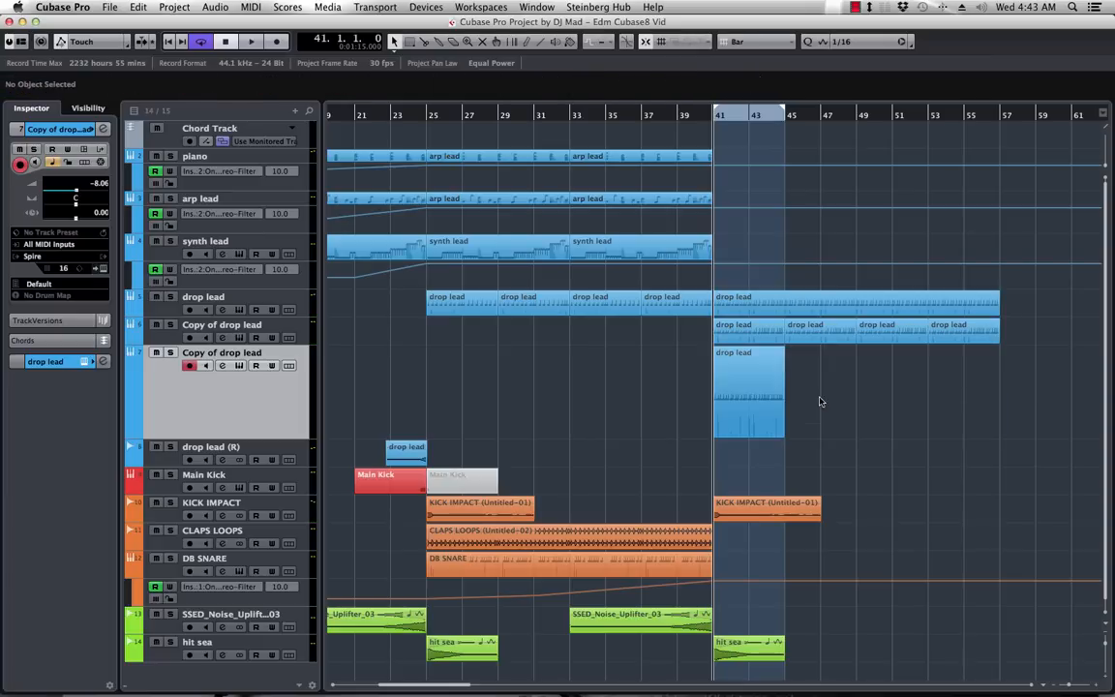
- Replace the notes in the newest track's bar 41 part with one sustained F2 note spanning four bars, and play it briefly
{"action": "double_click", "coordinate": [774, 399]}
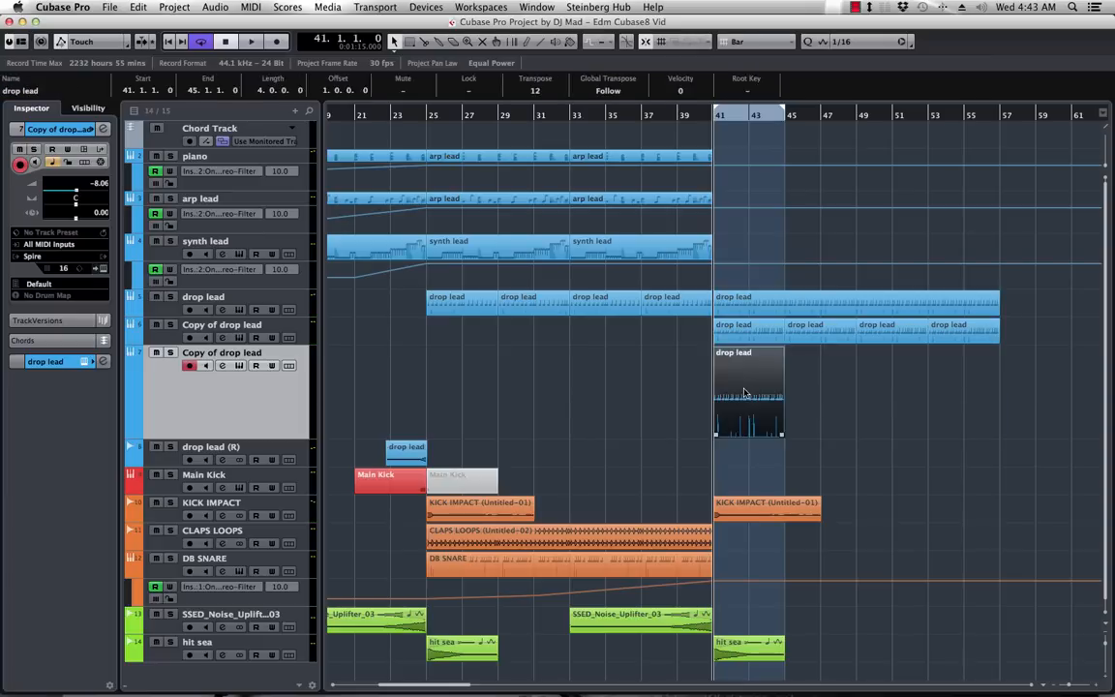
{"action": "key", "text": "g"}
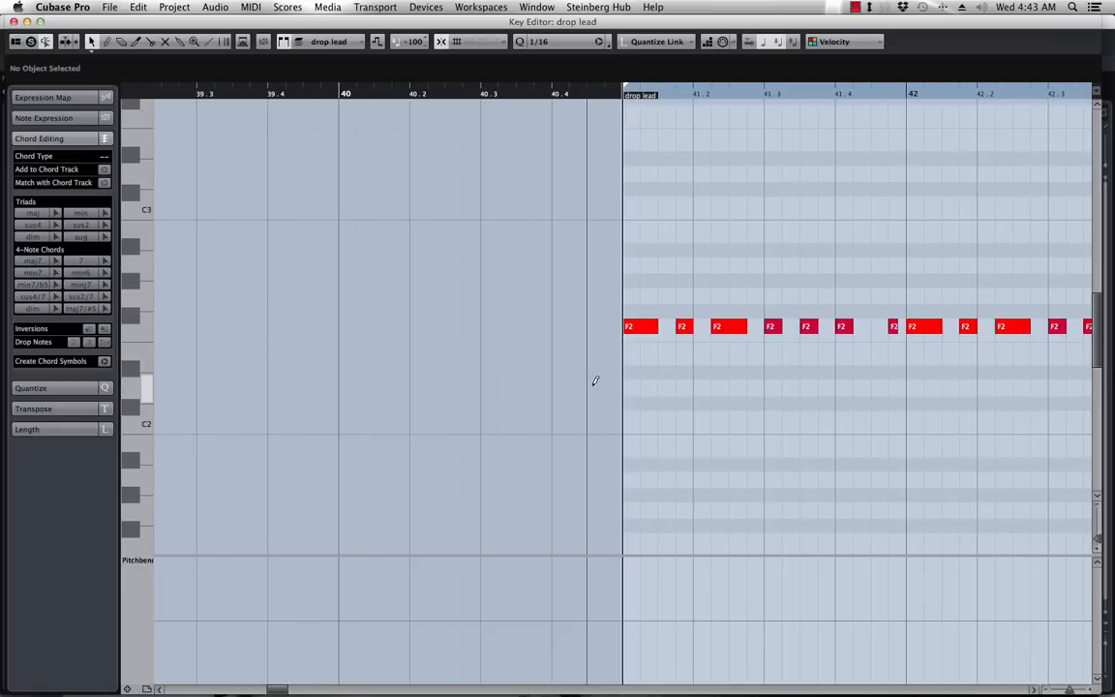
{"action": "scroll", "coordinate": [599, 324], "scroll_direction": "right", "scroll_amount": 3}
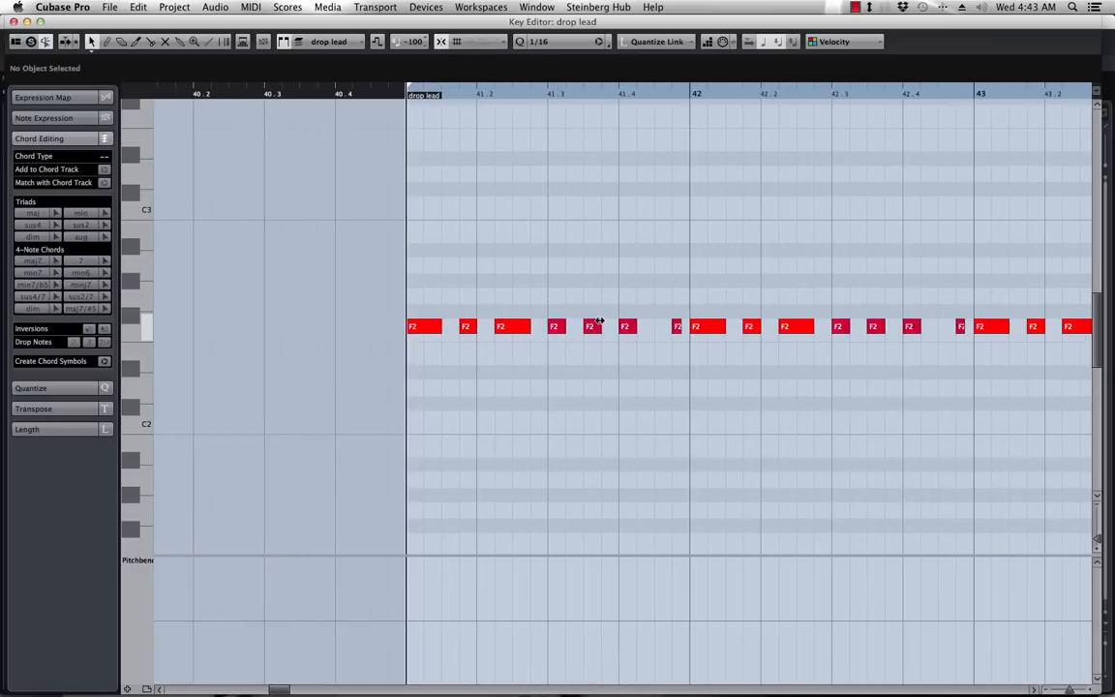
{"action": "key", "text": "g"}
{"action": "key", "text": "g"}
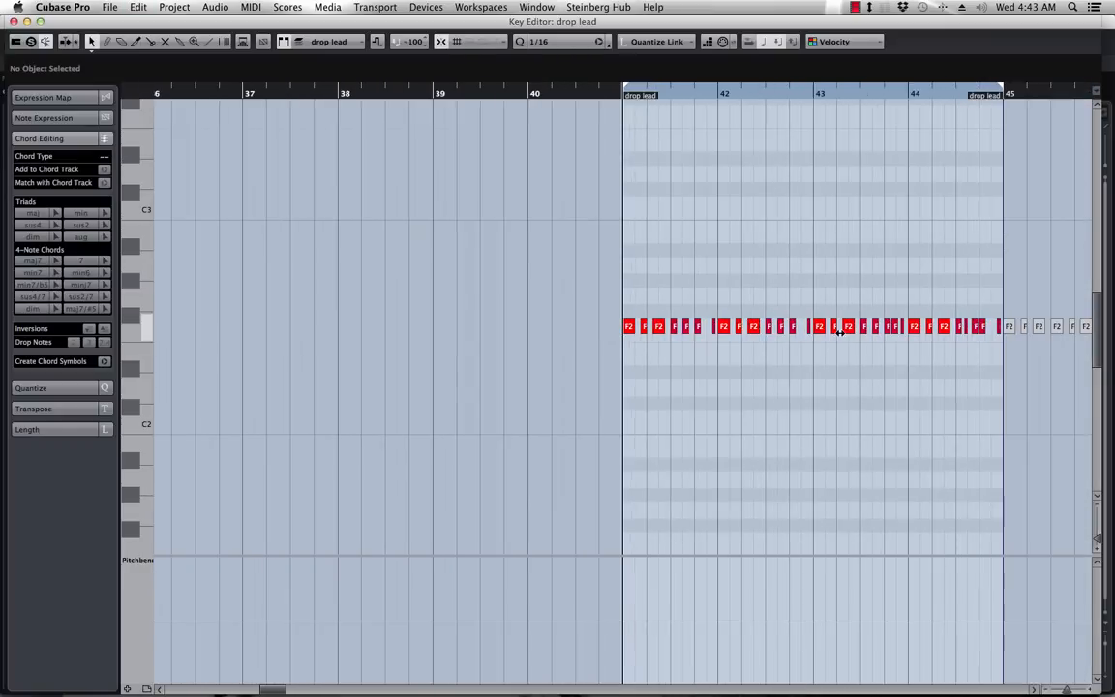
{"action": "mouse_move", "coordinate": [1007, 306]}
{"action": "left_mouse_down"}
{"action": "mouse_move", "coordinate": [644, 363]}
{"action": "mouse_move", "coordinate": [903, 331]}
{"action": "mouse_move", "coordinate": [1005, 332]}
{"action": "left_mouse_up"}
{"action": "key", "text": "Delete"}
{"action": "key", "text": "space"}
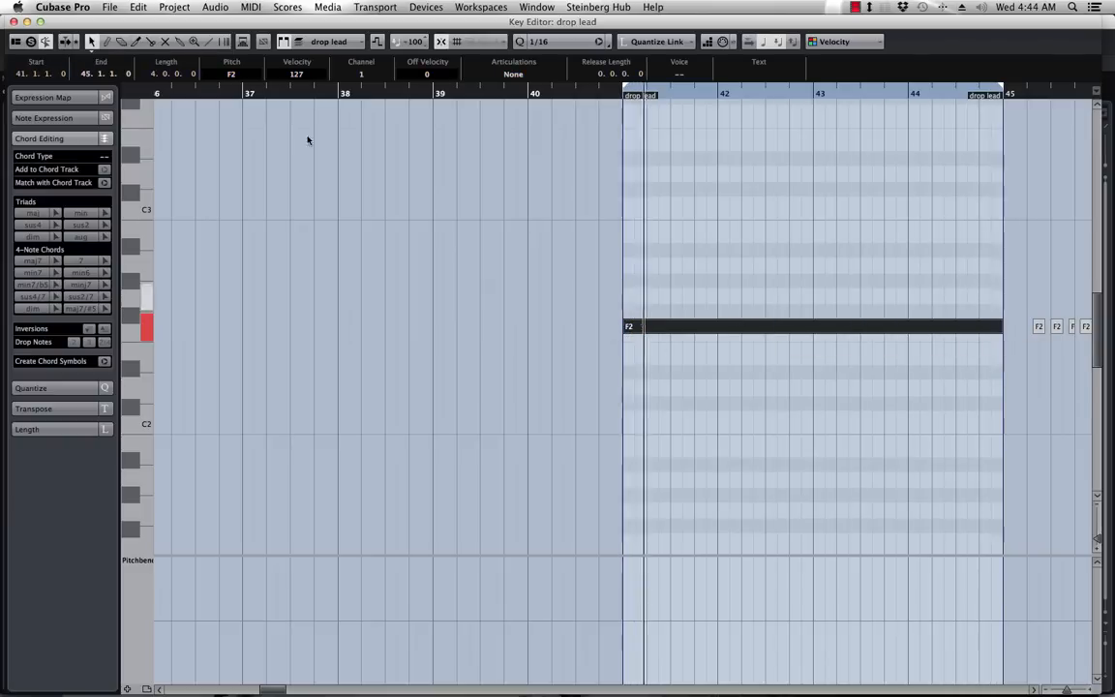
{"action": "key", "text": "space"}
{"action": "left_click", "coordinate": [14, 22]}
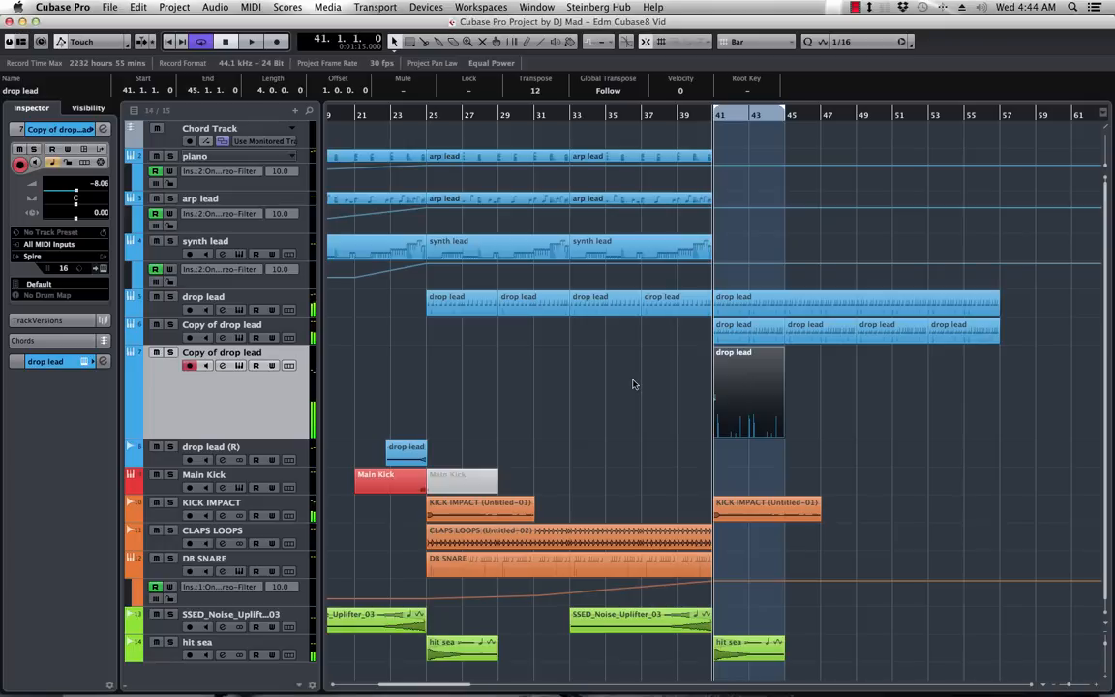
- Audition Spire presets on the newest Copy of drop lead track during playback, soloing it briefly, and choose the LD Burning preset
{"action": "left_click", "coordinate": [103, 269]}
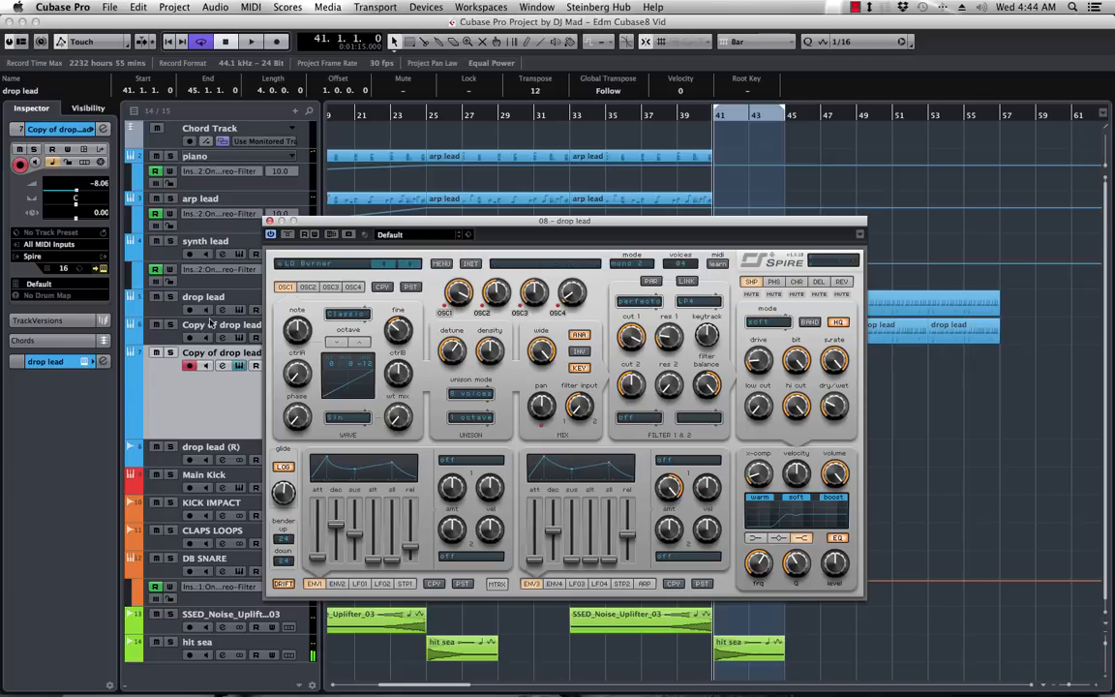
{"action": "left_click", "coordinate": [409, 265]}
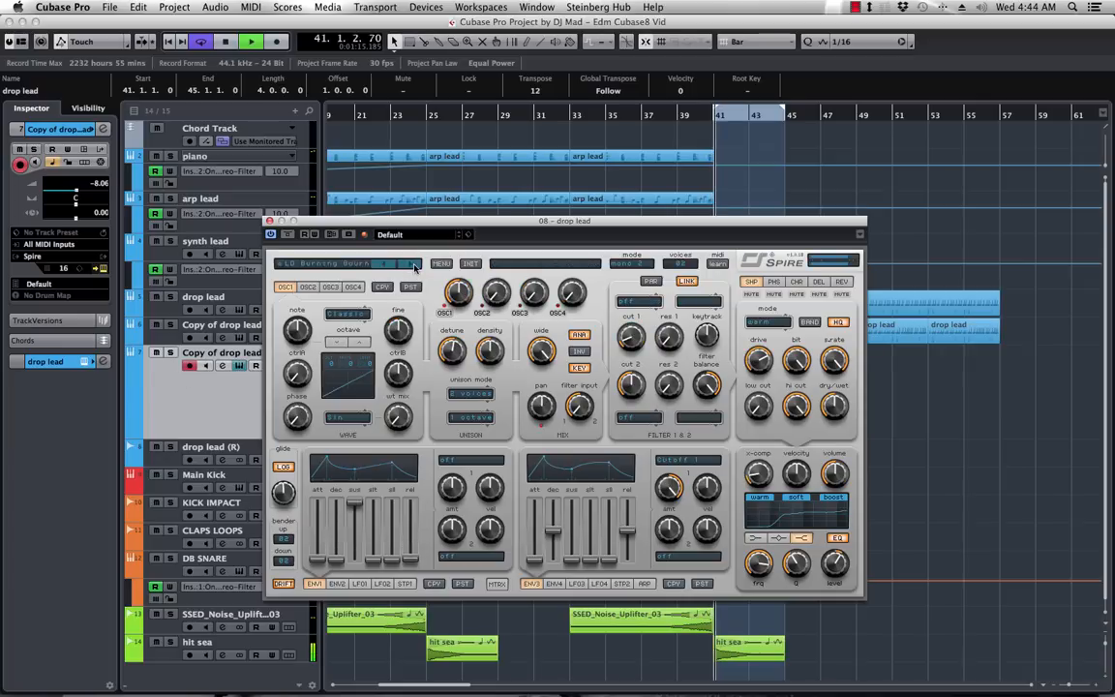
{"action": "left_click", "coordinate": [414, 266]}
{"action": "left_click", "coordinate": [387, 266]}
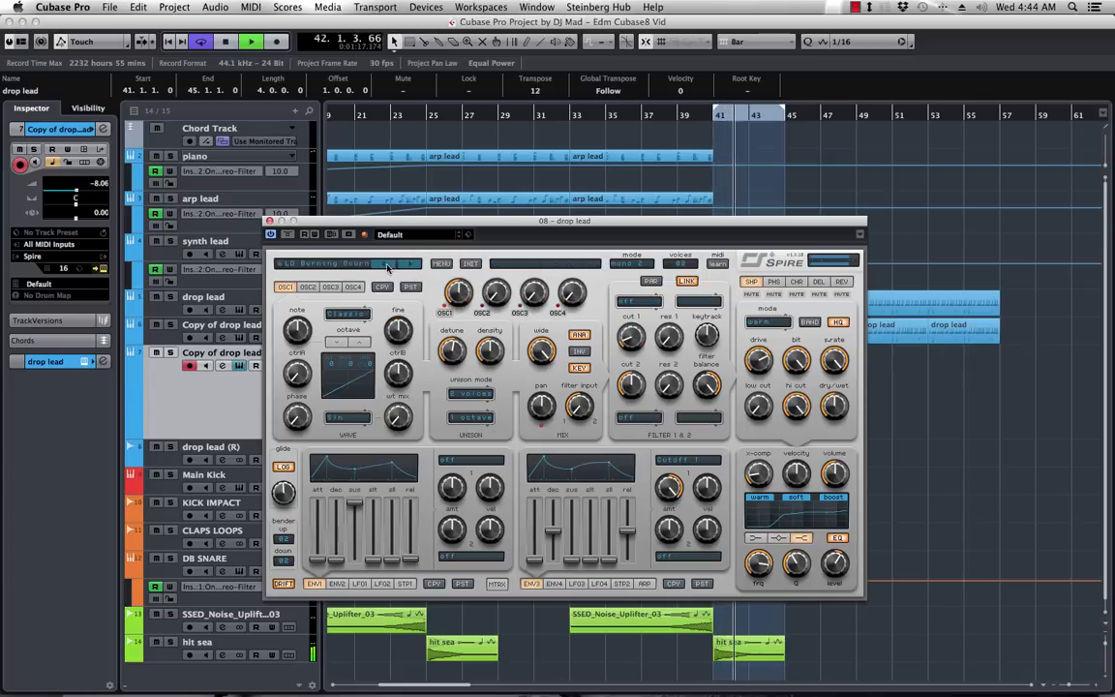
{"action": "left_click", "coordinate": [410, 266]}
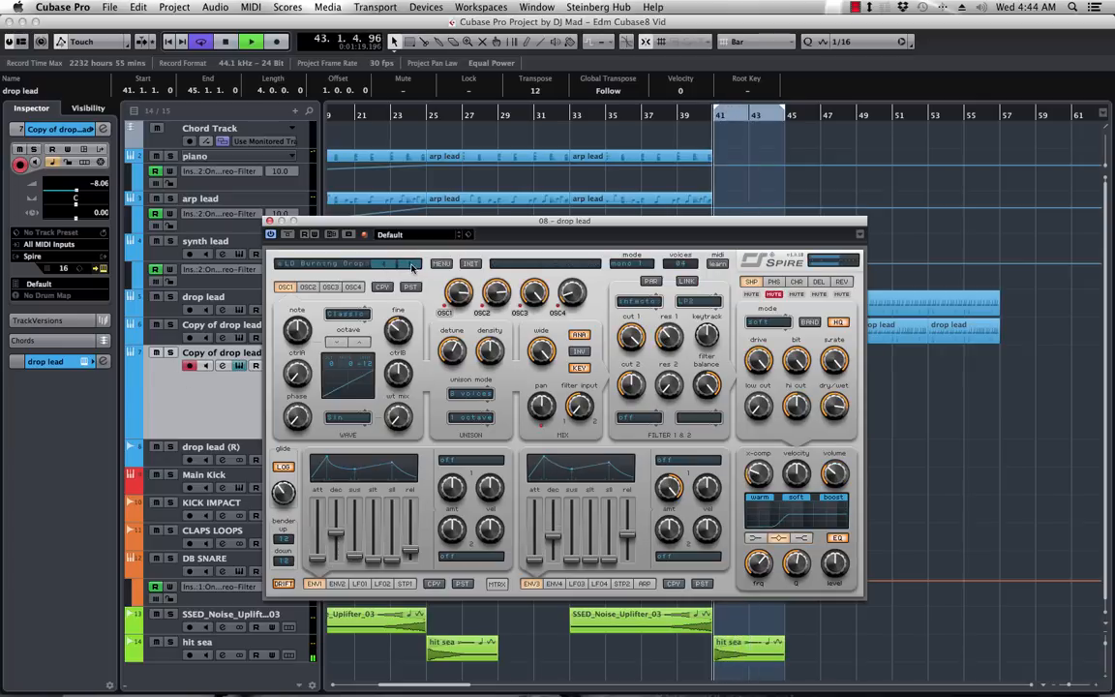
{"action": "left_click", "coordinate": [414, 266]}
{"action": "left_click", "coordinate": [201, 368]}
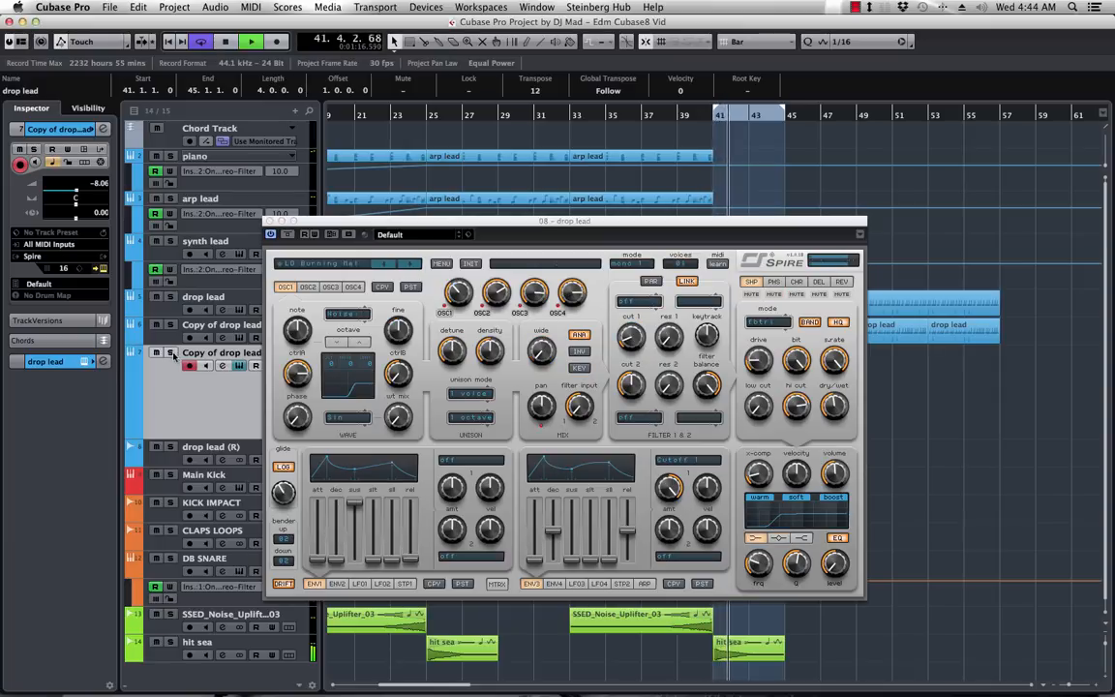
{"action": "left_click", "coordinate": [171, 352]}
{"action": "left_click", "coordinate": [414, 264]}
{"action": "left_click", "coordinate": [413, 267]}
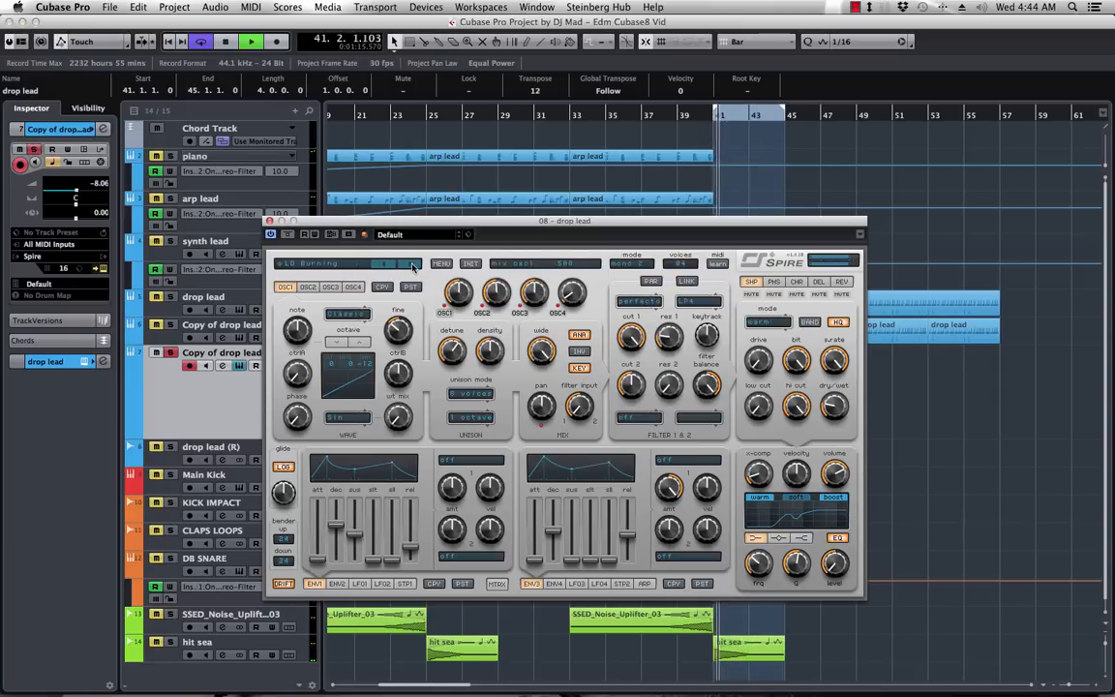
{"action": "left_click", "coordinate": [170, 392]}
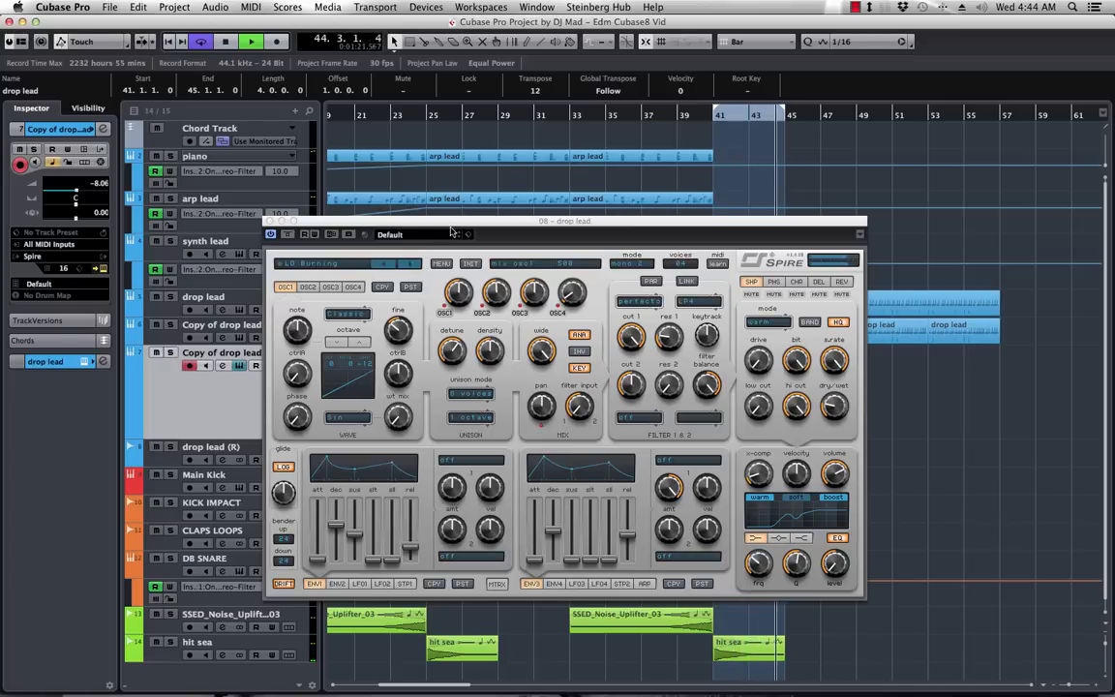
- Examine Spire's bender up and down range, stop playback and move the plug-in window out of the way
{"action": "left_click_drag", "start_coordinate": [463, 230], "coordinate": [503, 133]}
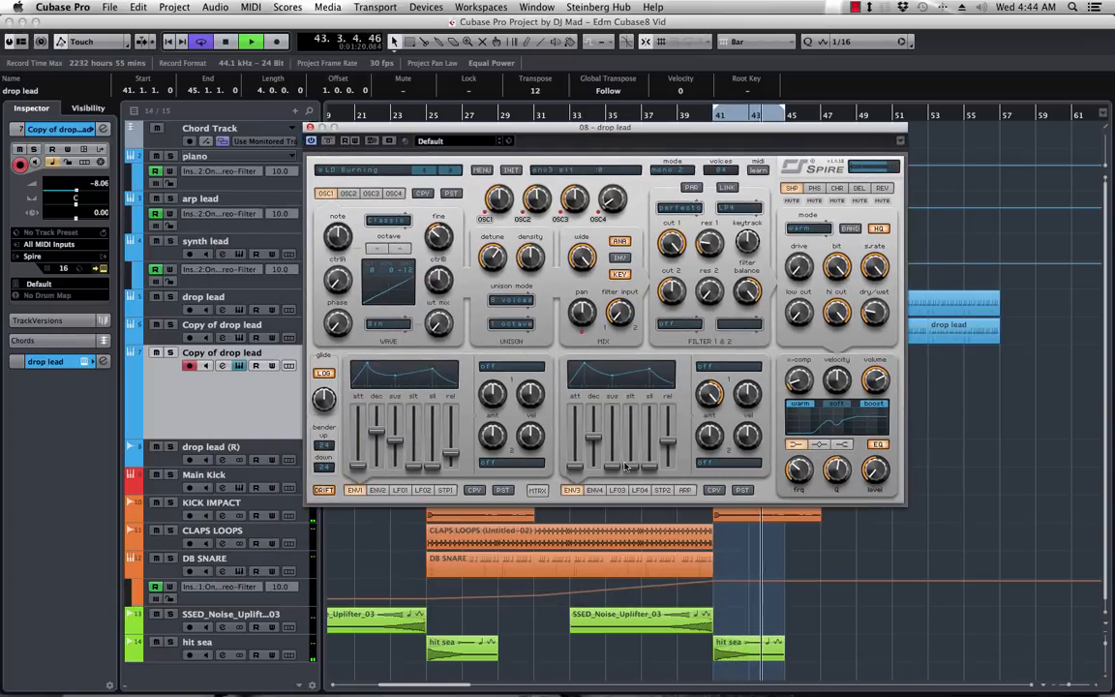
{"action": "left_click", "coordinate": [512, 367]}
{"action": "left_click", "coordinate": [488, 359]}
{"action": "key", "text": "space"}
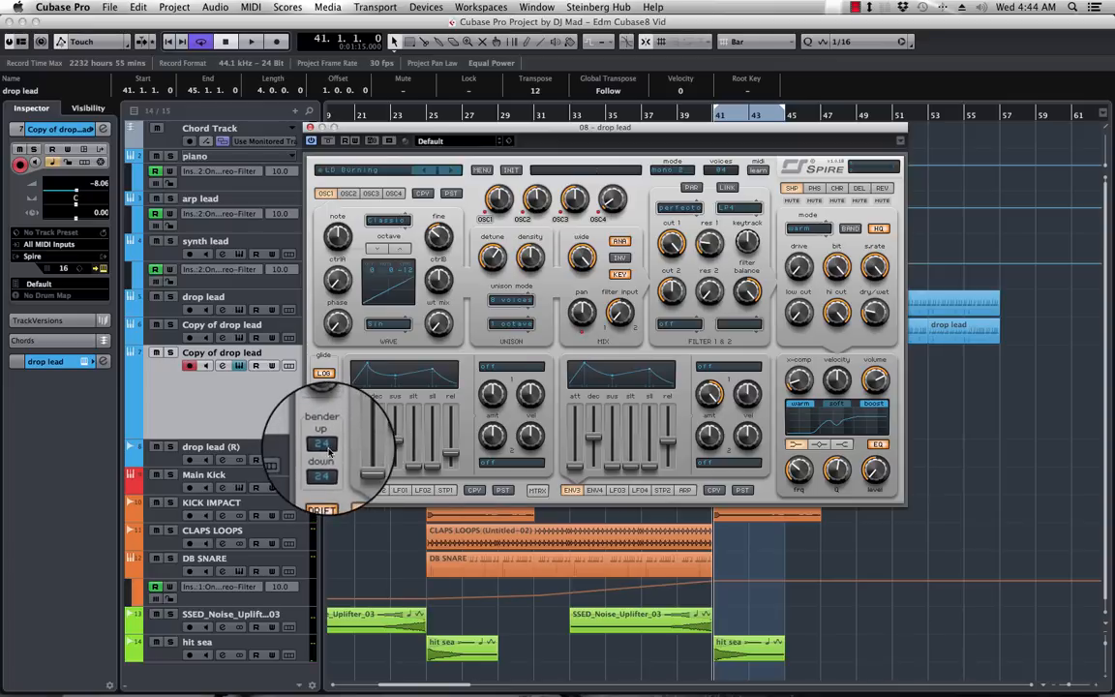
{"action": "left_click_drag", "start_coordinate": [371, 127], "coordinate": [1112, 150]}
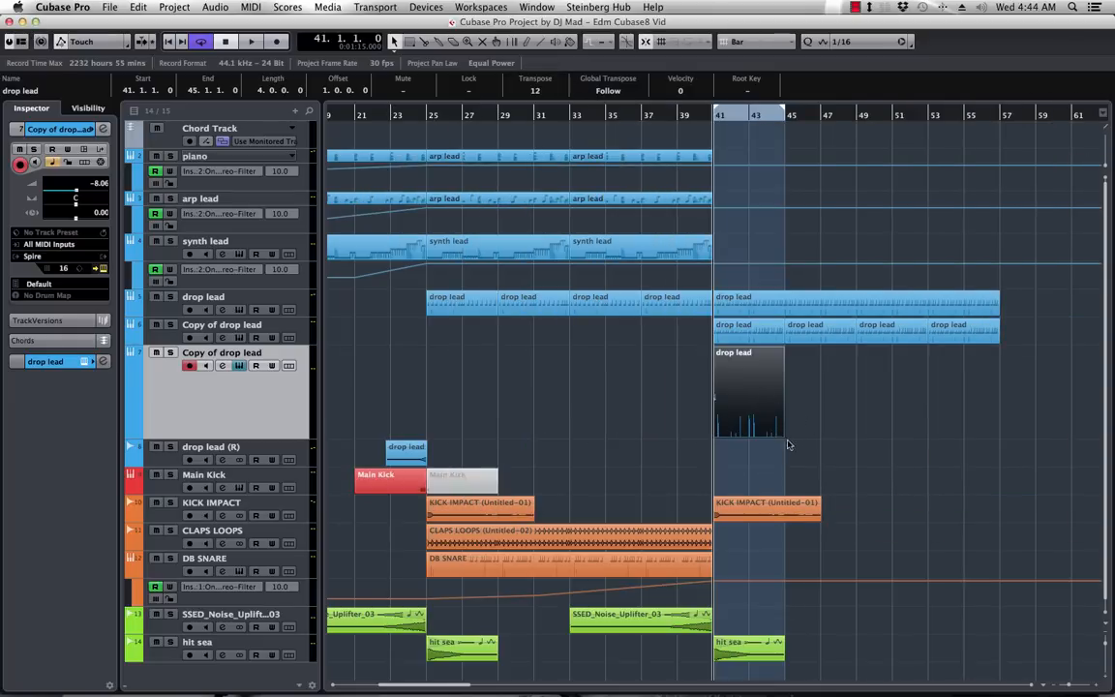
- Extend the newest track's drop lead part to bar 57 and open it in the Key Editor
{"action": "left_click_drag", "start_coordinate": [782, 435], "coordinate": [996, 440]}
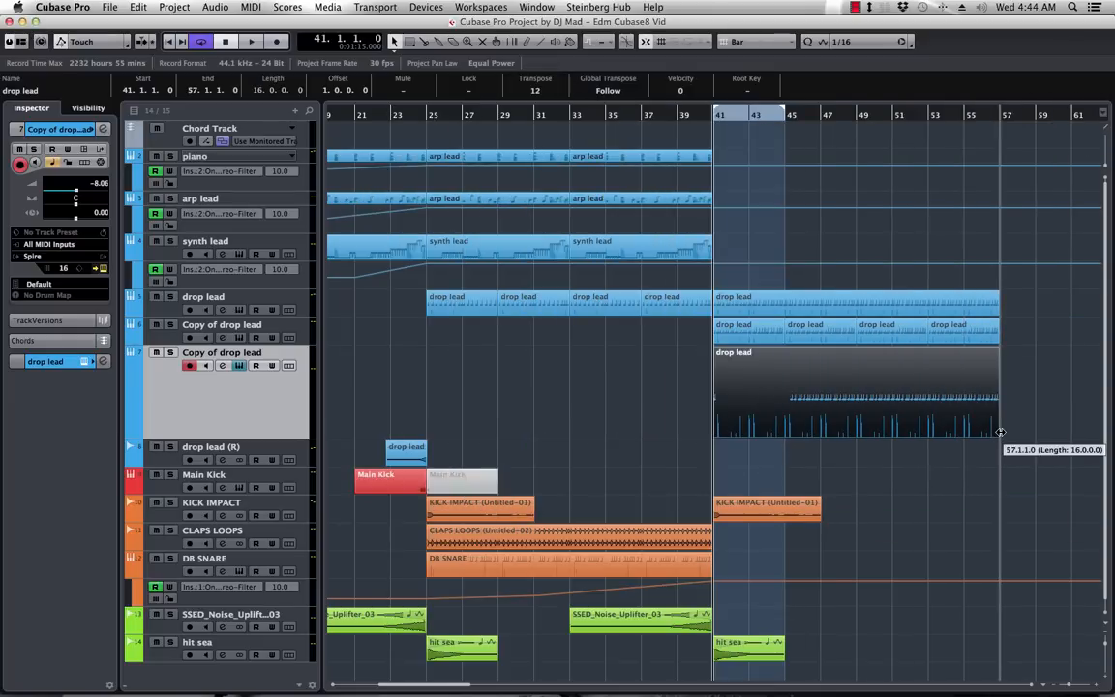
{"action": "double_click", "coordinate": [836, 398]}
{"action": "key", "text": "g"}
{"action": "key", "text": "g"}
{"action": "key", "text": "g"}
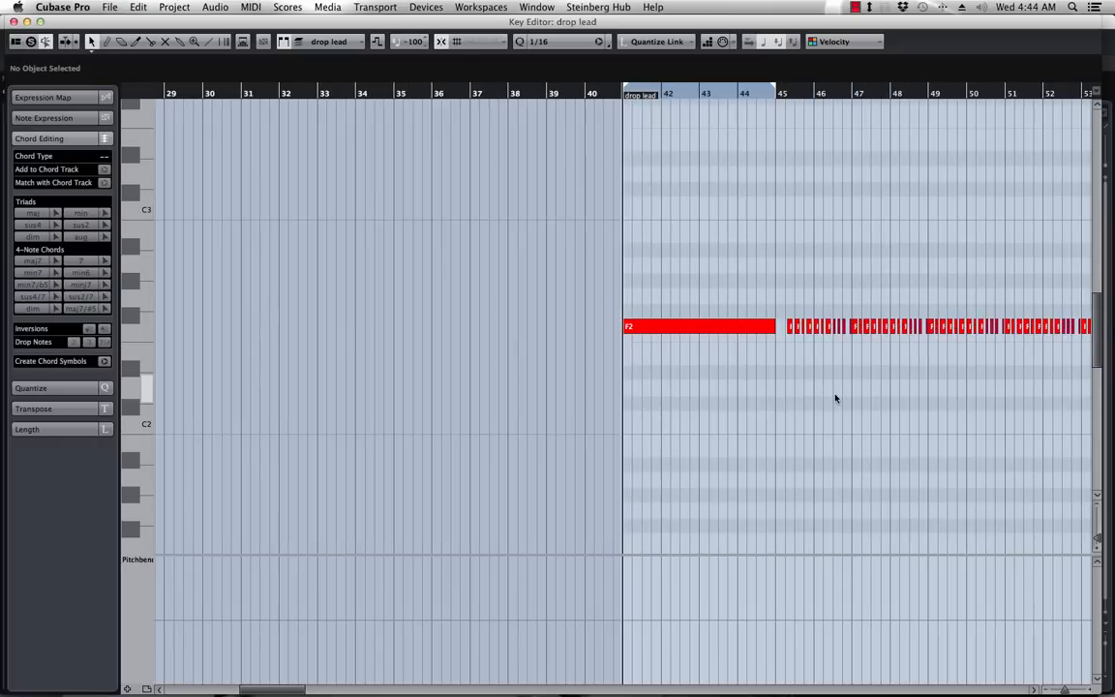
- Delete all the short F2 notes after bar 45 and lengthen the sustained F2 note to bar 57
{"action": "left_click_drag", "start_coordinate": [786, 308], "coordinate": [933, 341]}
{"action": "key", "text": "Delete"}
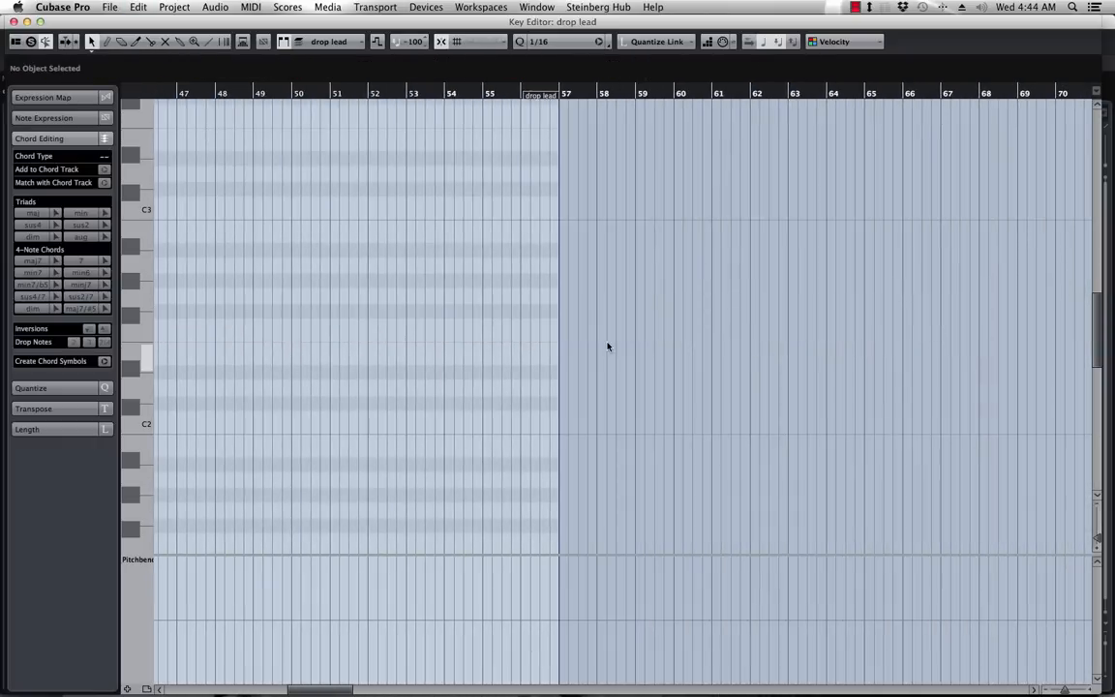
{"action": "scroll", "coordinate": [607, 346], "scroll_direction": "left", "scroll_amount": 8}
{"action": "left_click_drag", "start_coordinate": [678, 331], "coordinate": [785, 345]}
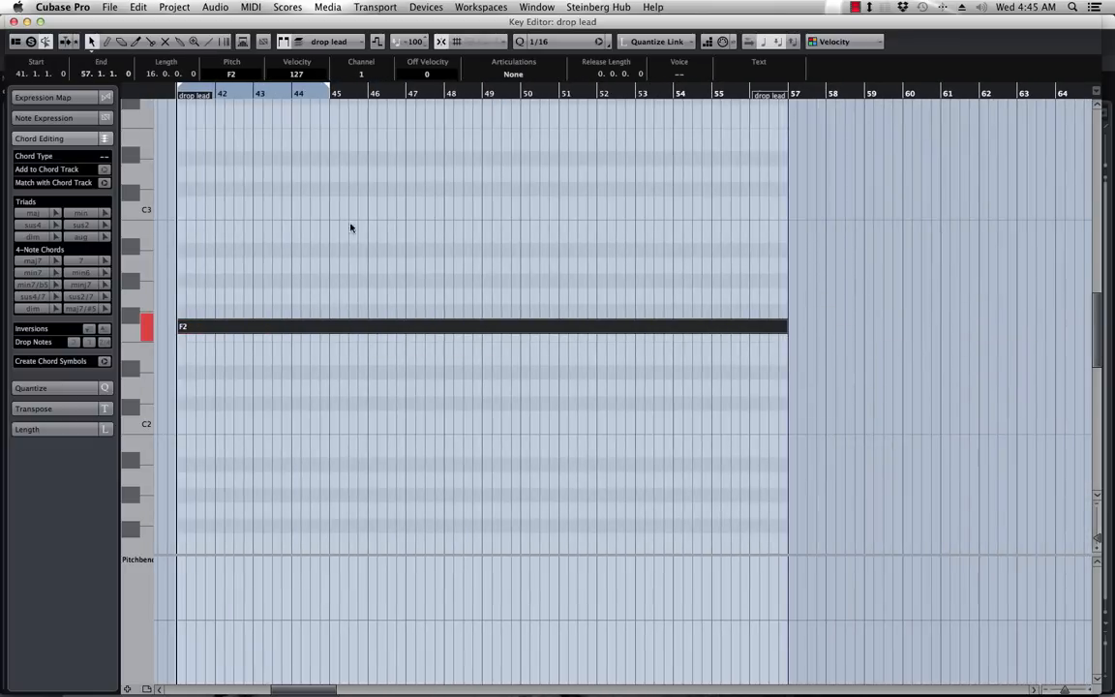
- Activate the Line tool for the Pitchbend lane and set the loop range from bar 41 to bar 57 during playback
{"action": "scroll", "coordinate": [276, 439], "scroll_direction": "left", "scroll_amount": 8}
{"action": "right_click", "coordinate": [587, 591]}
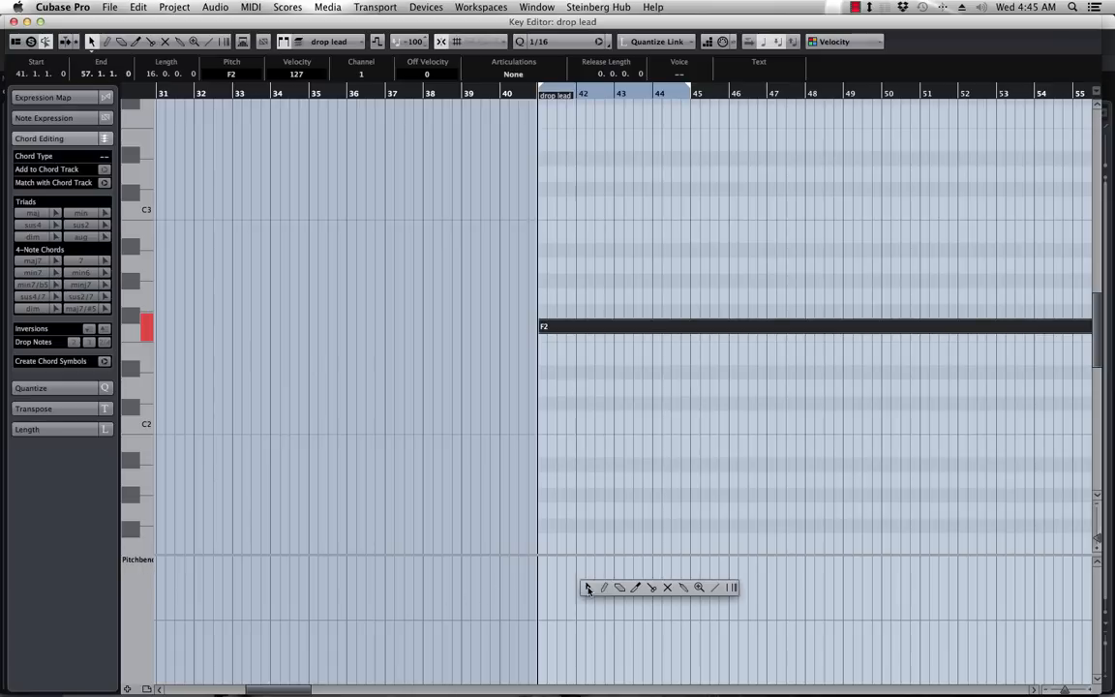
{"action": "left_click", "coordinate": [717, 589]}
{"action": "key", "text": "space"}
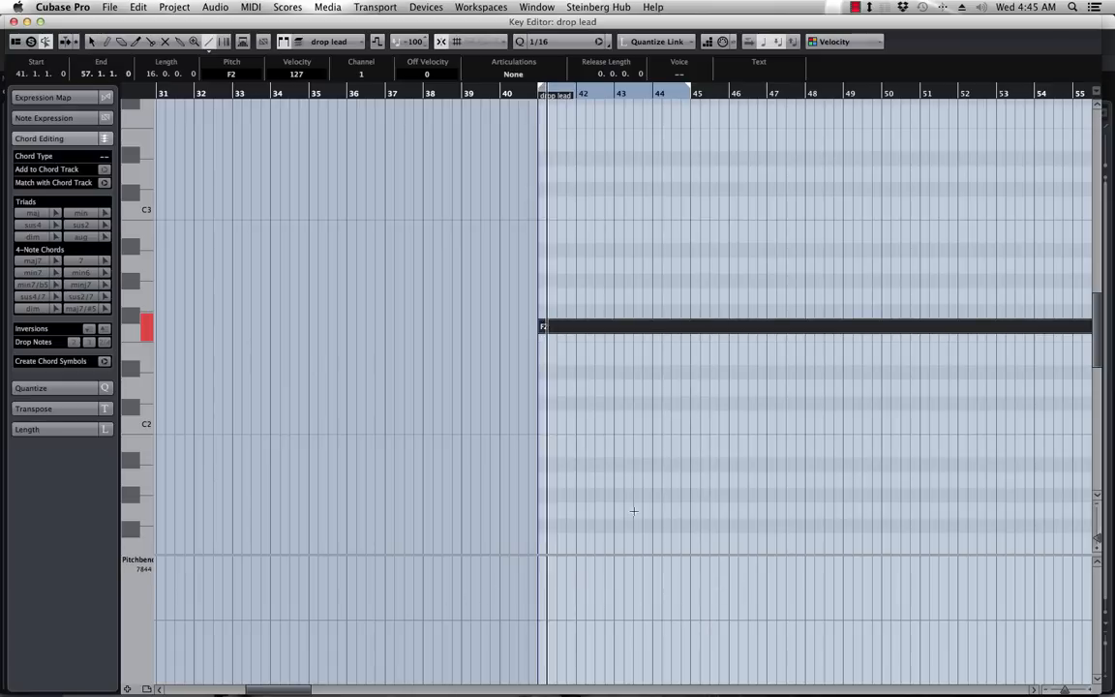
{"action": "scroll", "coordinate": [705, 161], "scroll_direction": "right", "scroll_amount": 3}
{"action": "left_click_drag", "start_coordinate": [568, 93], "coordinate": [1021, 109]}
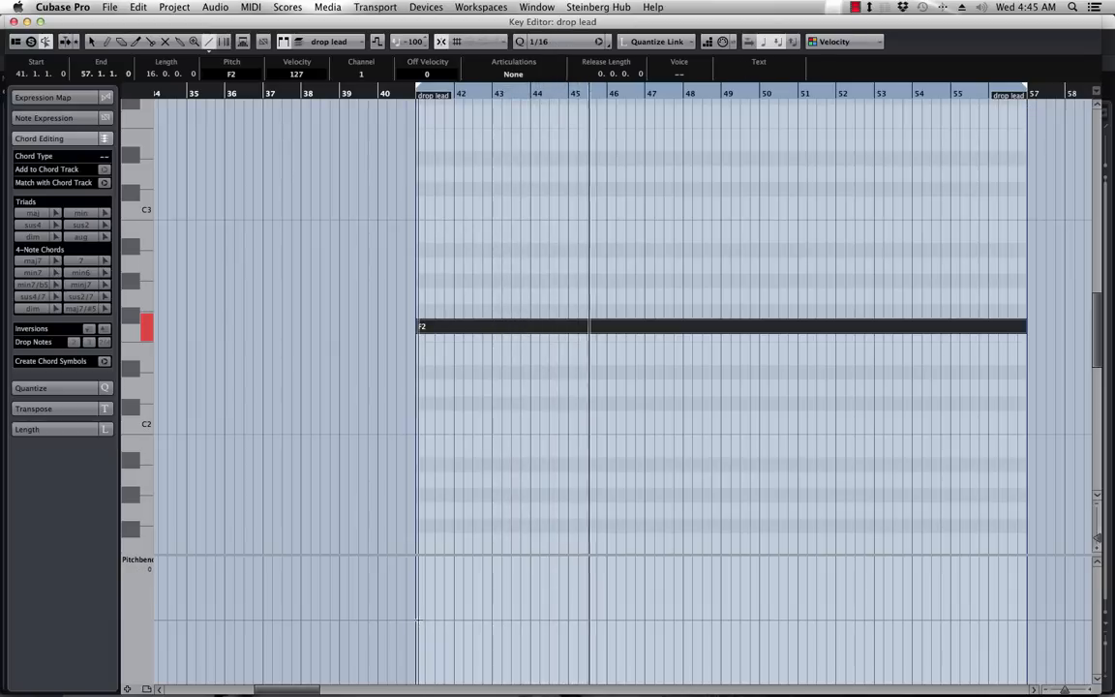
{"action": "key", "text": "space"}
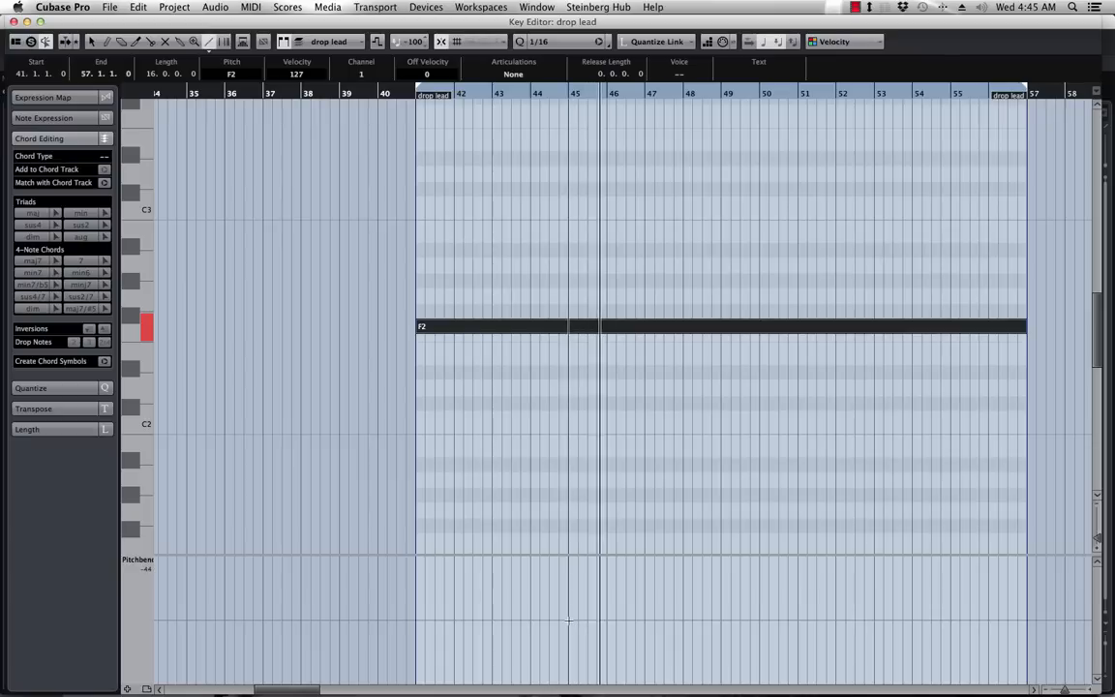
- Draw pitchbend lines falling from zero at bar 45 to the minimum at bar 49, then rising to the maximum near bar 56
{"action": "left_click_drag", "start_coordinate": [569, 620], "coordinate": [987, 552]}
{"action": "key", "text": "1"}
{"action": "scroll", "coordinate": [1028, 341], "scroll_direction": "right", "scroll_amount": 3}
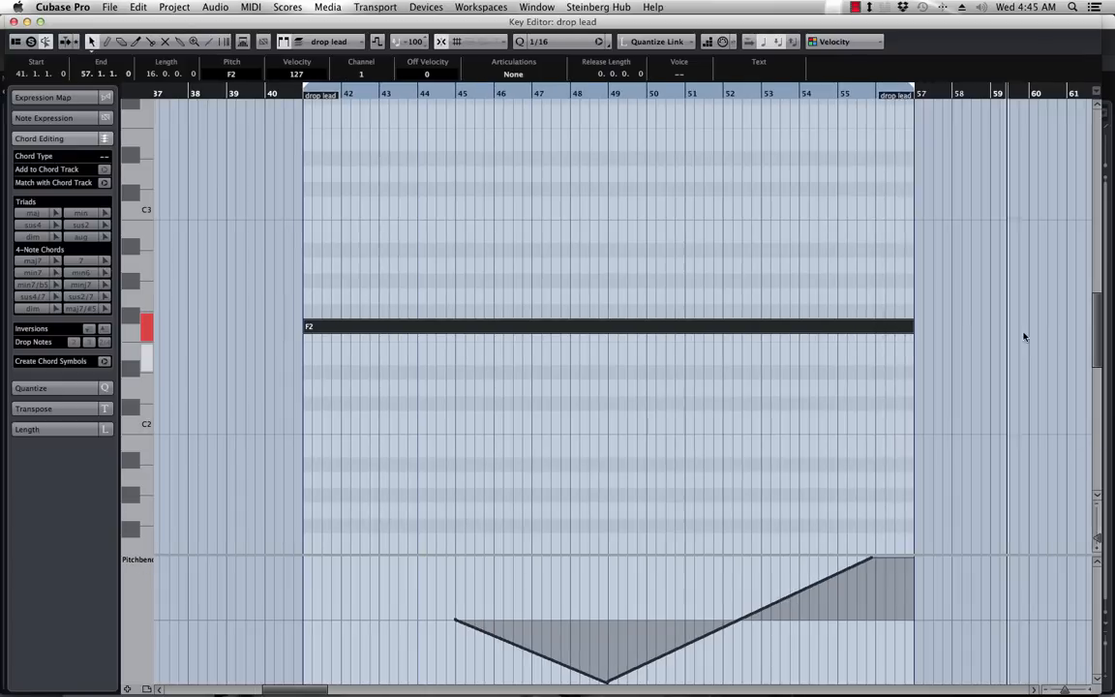
- Shorten the F2 note to end at bar 56 and play the section with the pitchbend
{"action": "left_click", "coordinate": [945, 346]}
{"action": "left_click_drag", "start_coordinate": [913, 338], "coordinate": [873, 347]}
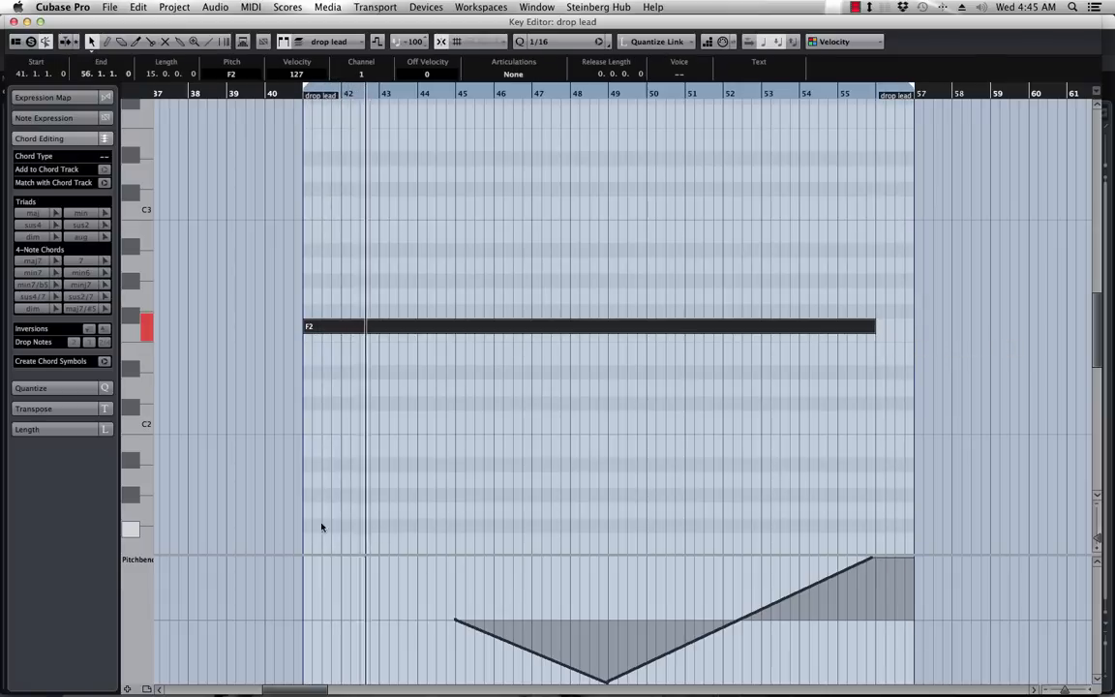
{"action": "key", "text": "space"}
{"action": "key", "text": "space"}
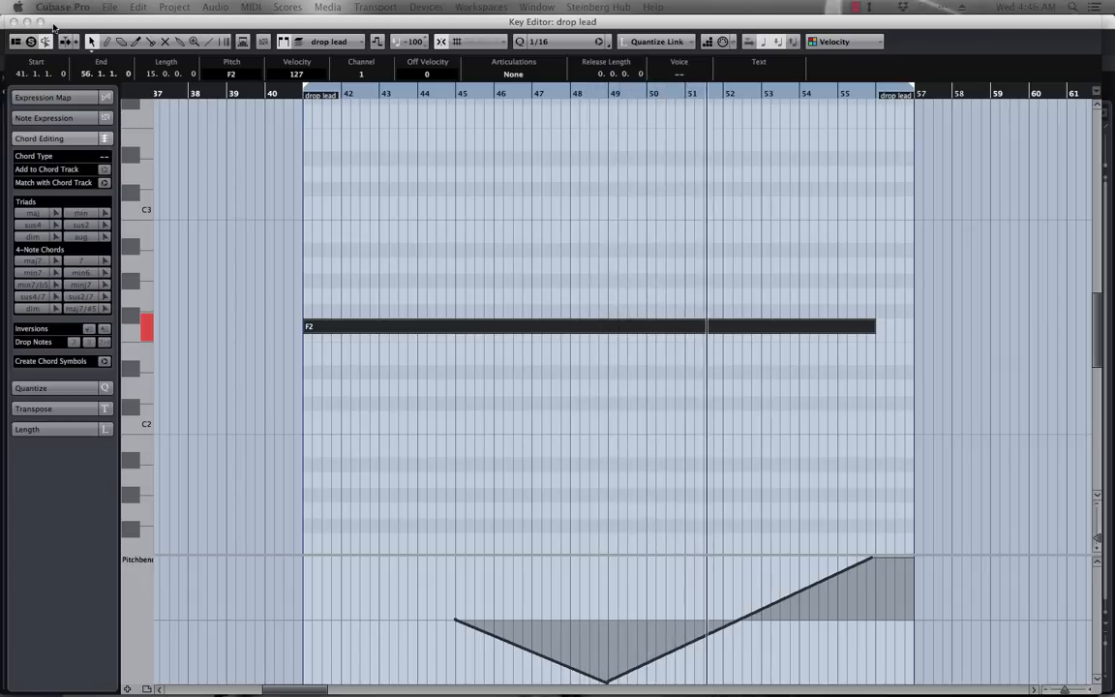
- Set the newest Copy of drop lead track's audio fader to -4.55 dB and reopen its part to check the pitchbend's end
{"action": "left_click", "coordinate": [14, 21]}
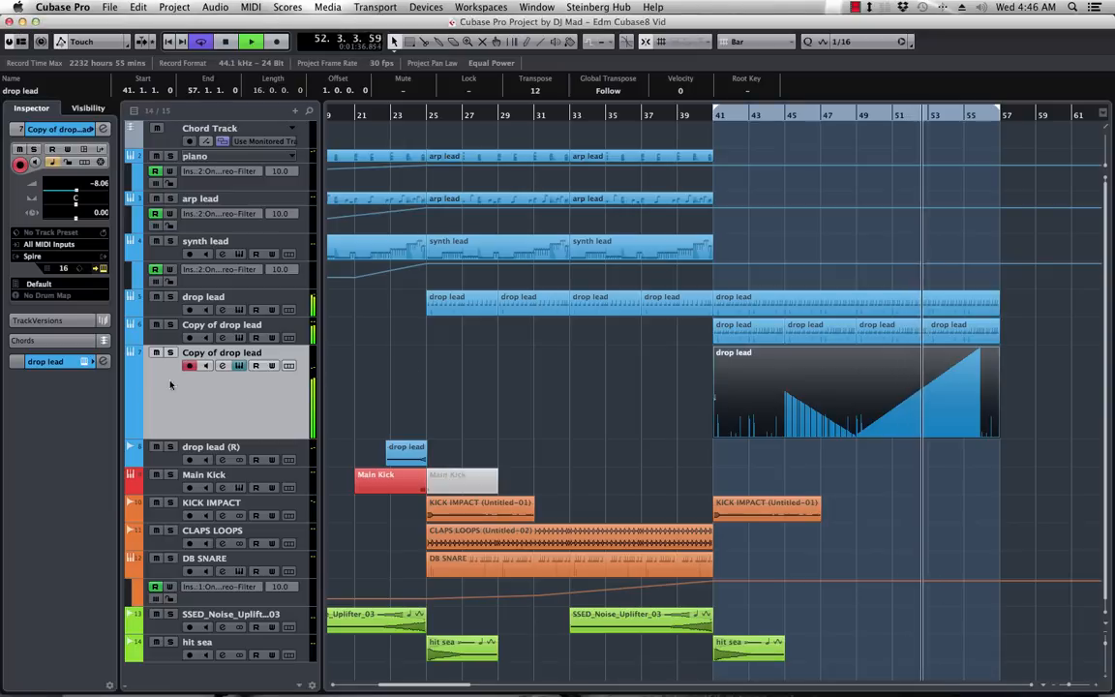
{"action": "left_click", "coordinate": [49, 361]}
{"action": "left_click", "coordinate": [34, 232]}
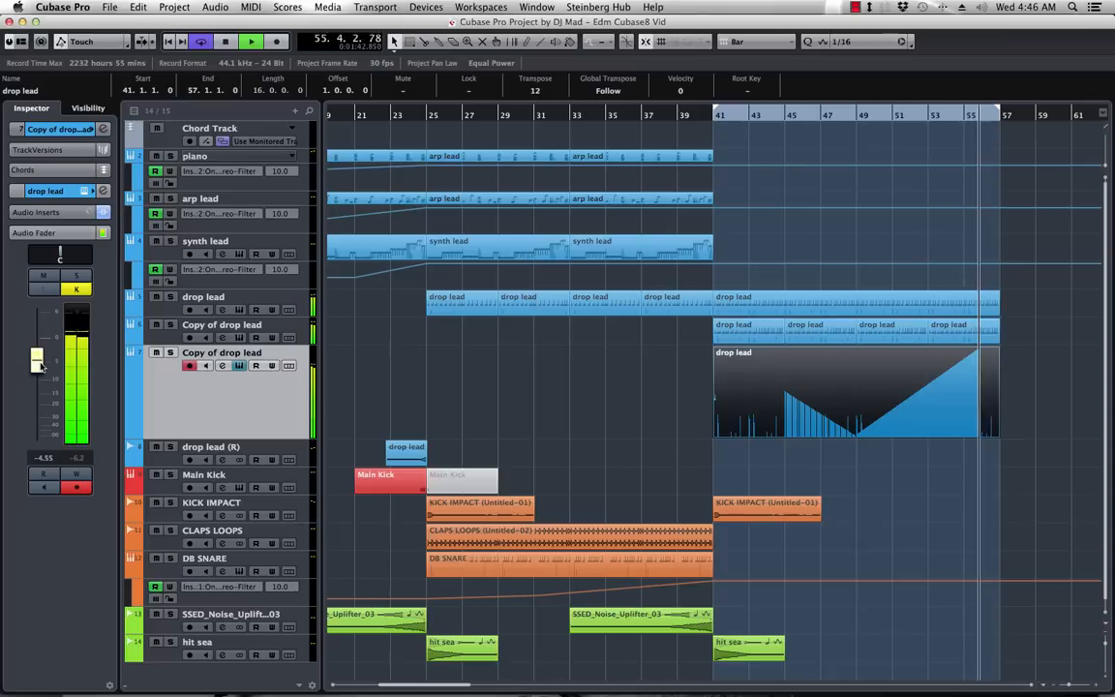
{"action": "double_click", "coordinate": [975, 390]}
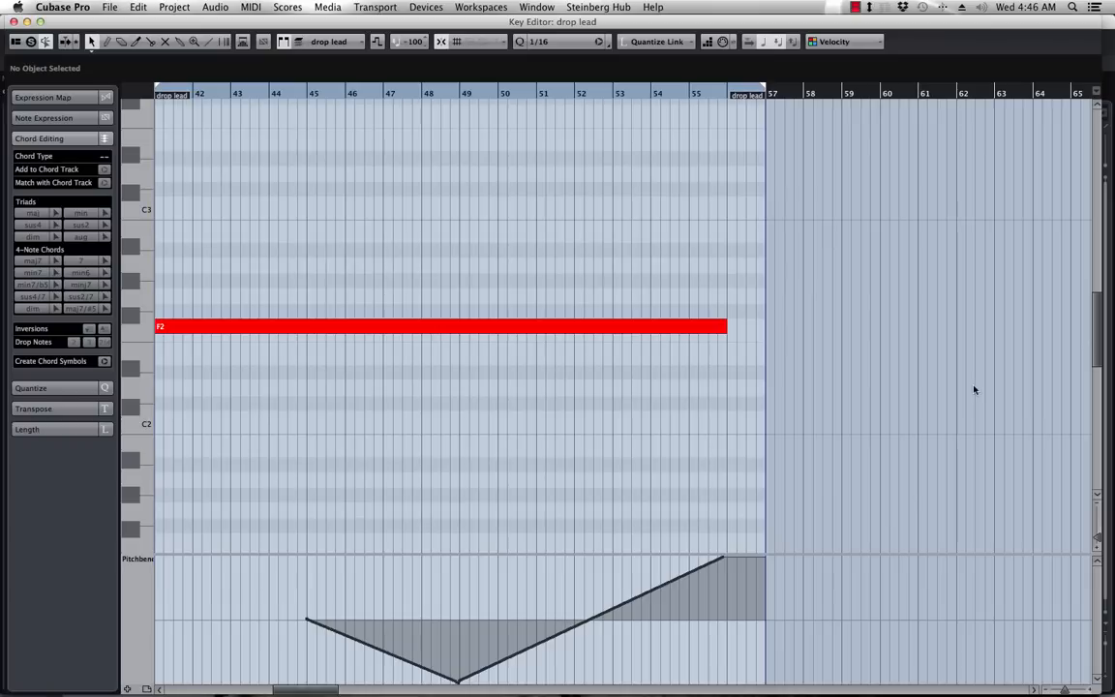
{"action": "left_click", "coordinate": [744, 561]}
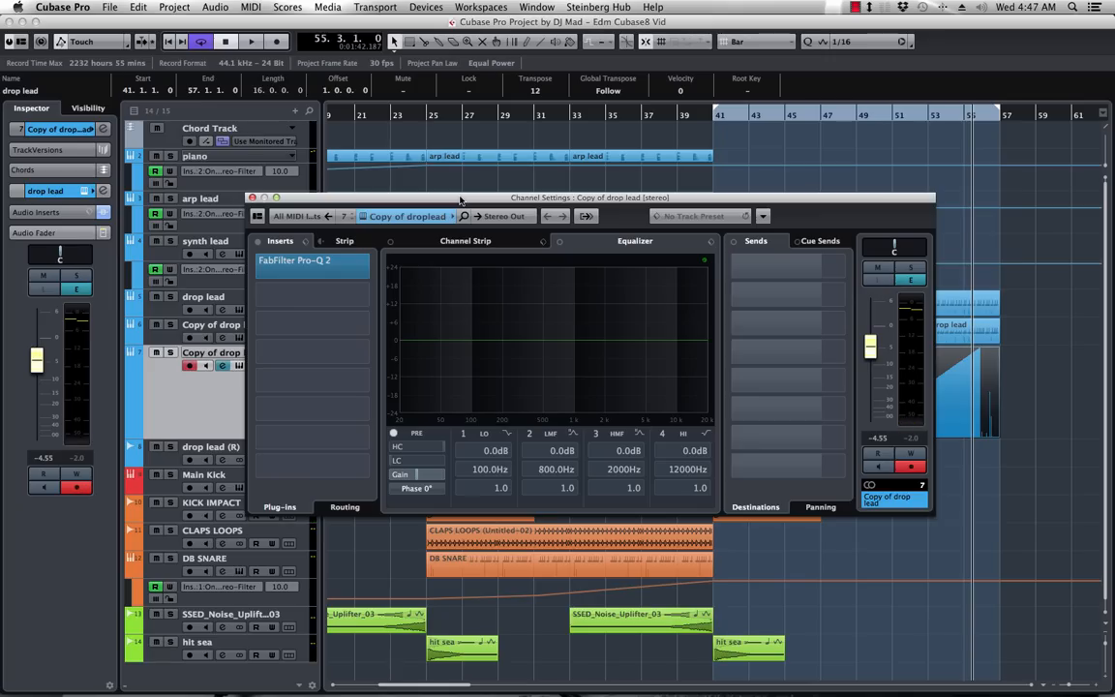
- Open the FabFilter Pro-Q 2 insert on the Copy of drop lead channel and examine its EQ curve
{"action": "left_click", "coordinate": [311, 267]}
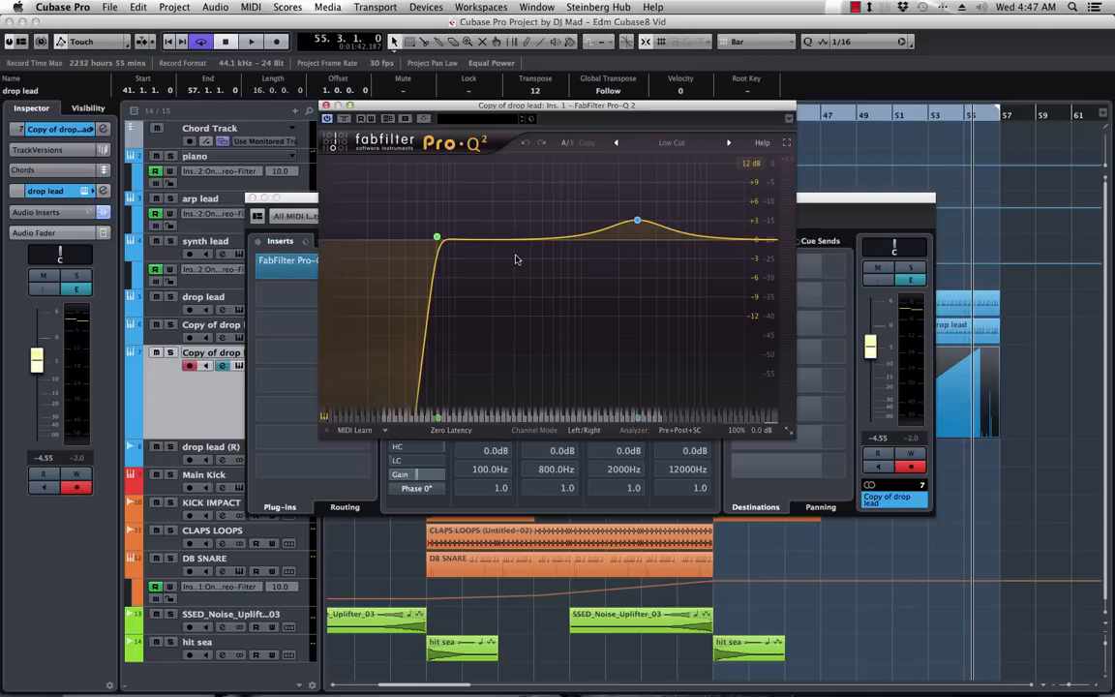
{"action": "left_click_drag", "start_coordinate": [386, 110], "coordinate": [676, 70]}
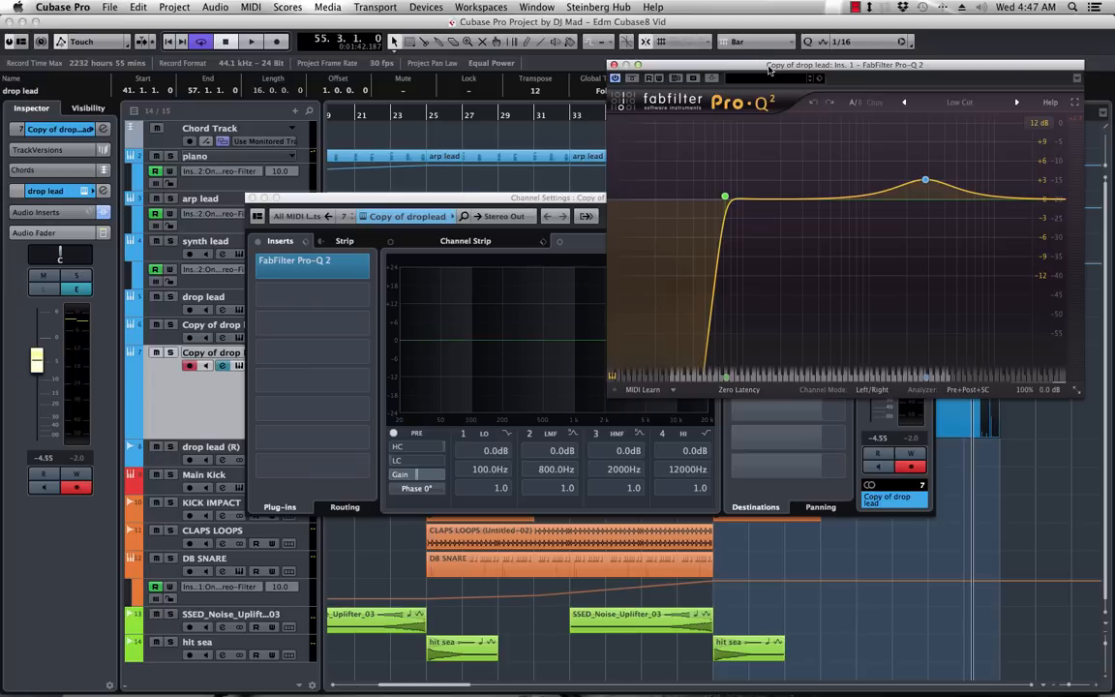
{"action": "left_click_drag", "start_coordinate": [770, 69], "coordinate": [602, 90]}
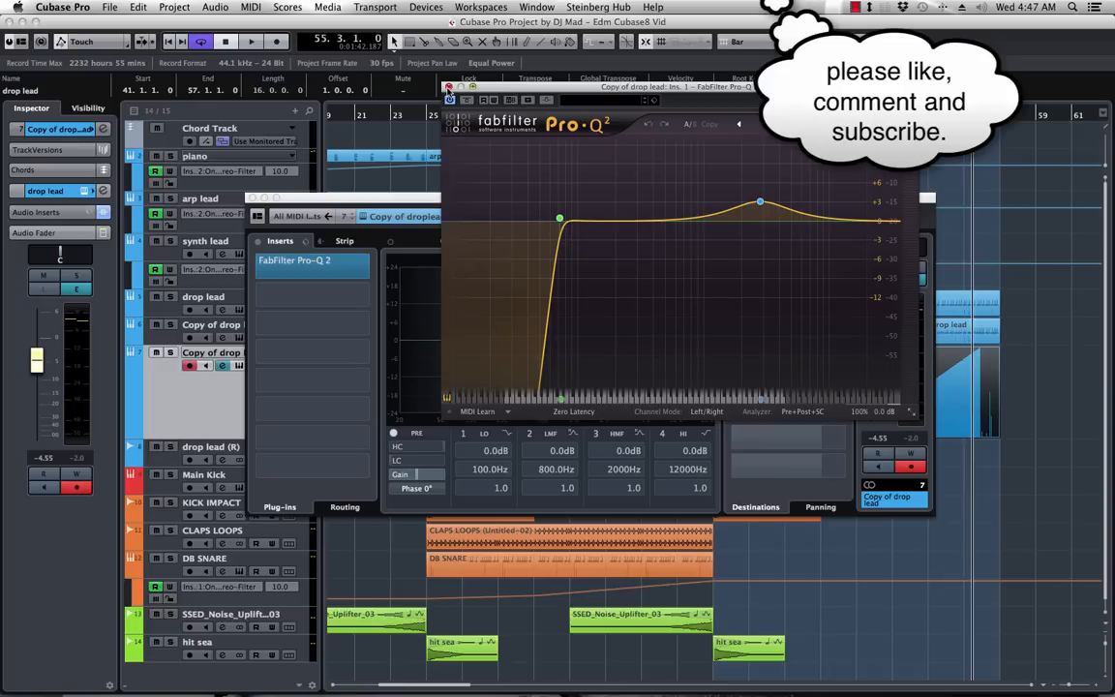
{"action": "left_click_drag", "start_coordinate": [526, 89], "coordinate": [449, 95]}
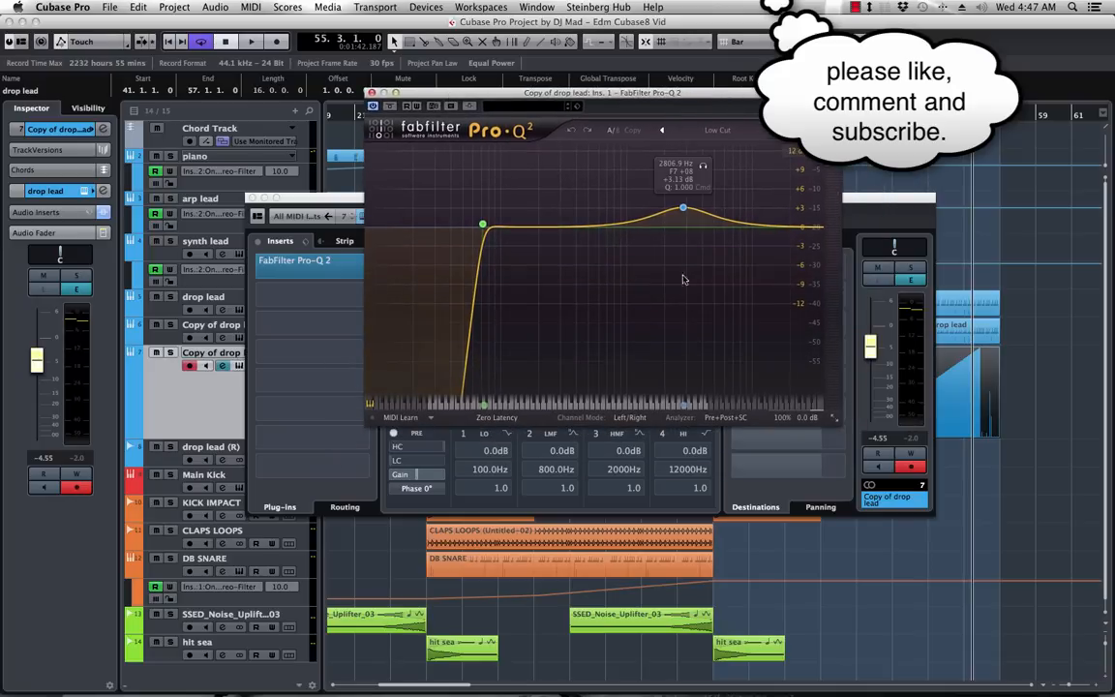
{"action": "left_click_drag", "start_coordinate": [583, 96], "coordinate": [777, 130]}
{"action": "left_click_drag", "start_coordinate": [493, 200], "coordinate": [435, 220]}
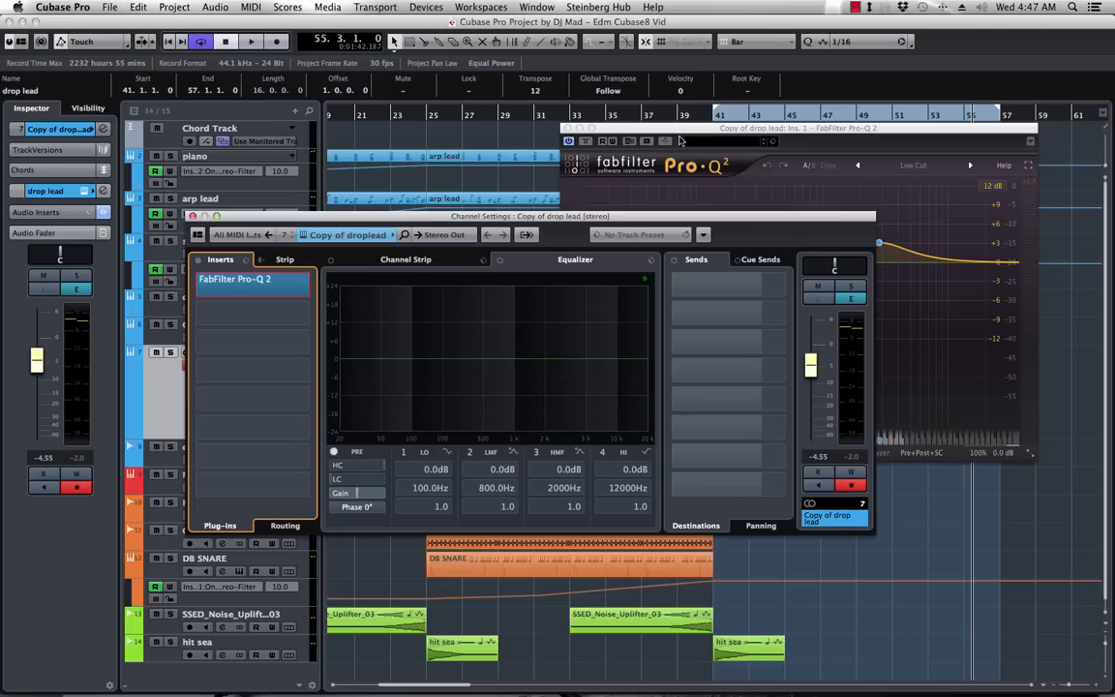
{"action": "left_click_drag", "start_coordinate": [766, 129], "coordinate": [693, 128]}
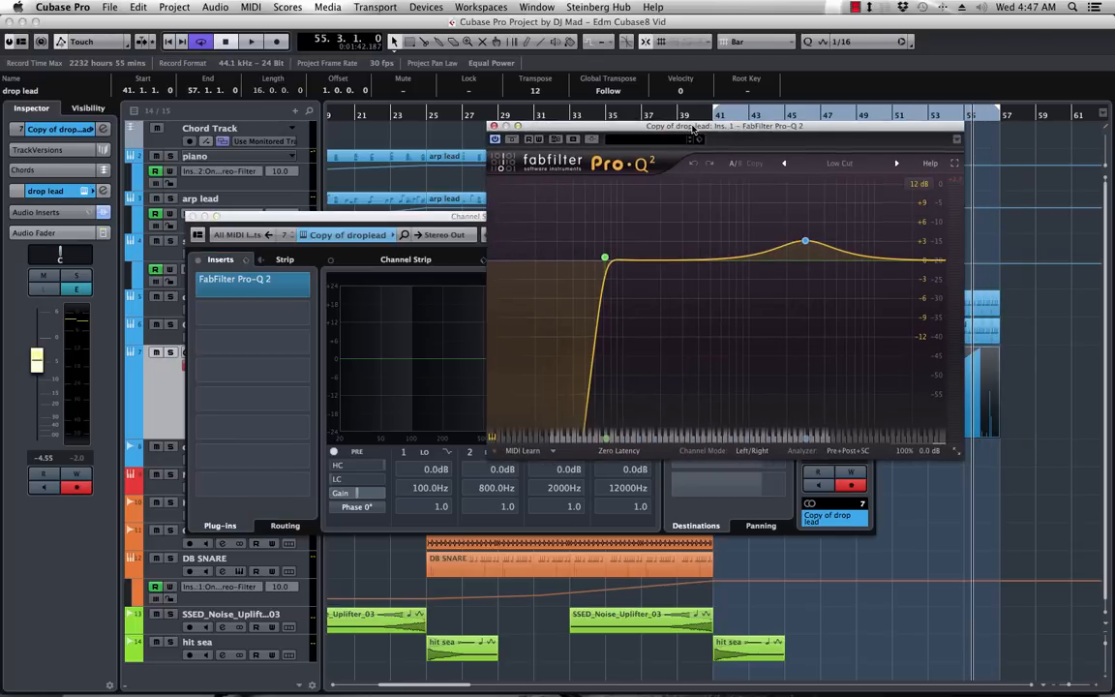
- Show the Performance Meter in the project toolbar
{"action": "right_click", "coordinate": [954, 46]}
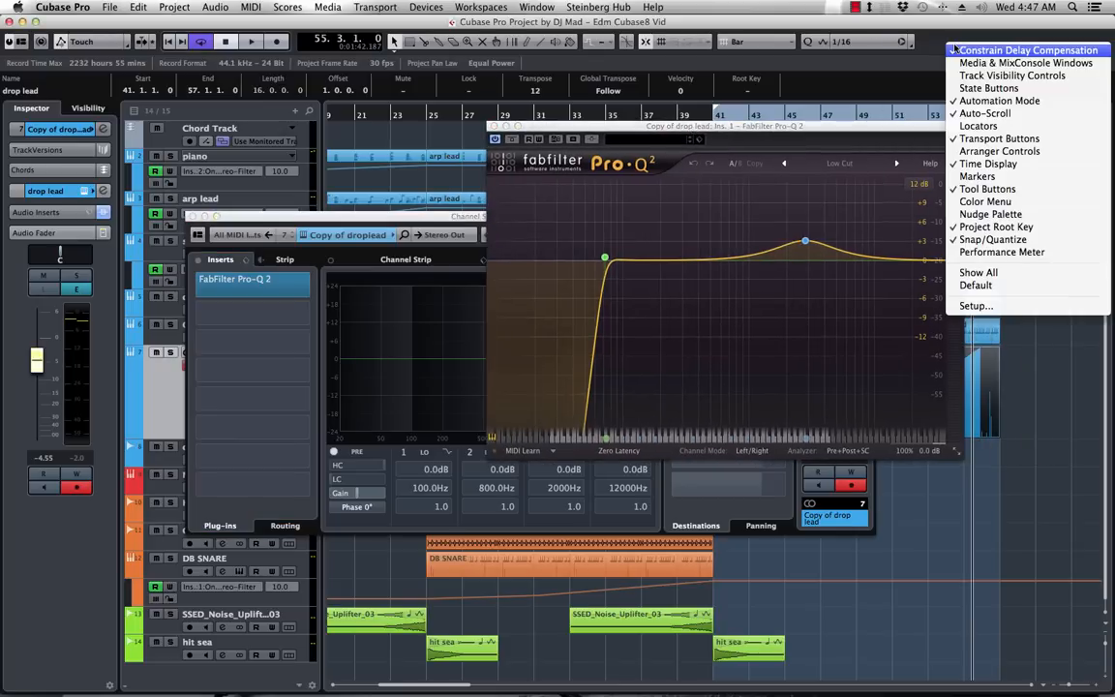
{"action": "left_click", "coordinate": [1001, 251]}
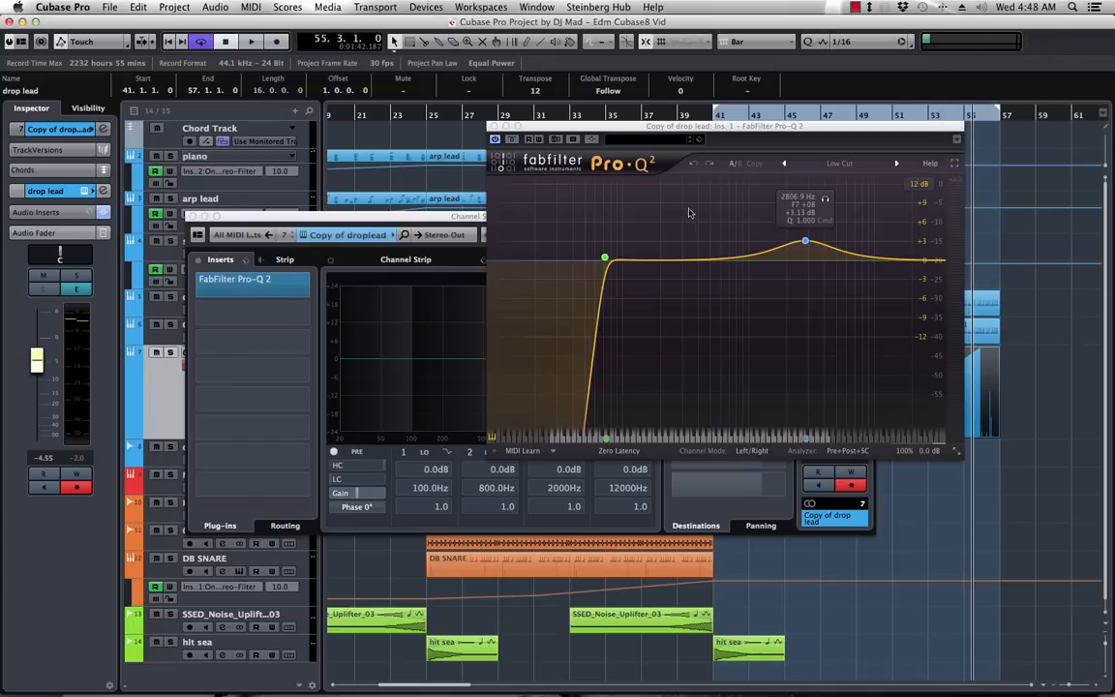
- Switch the insert effect browser on the newest Copy of drop lead channel from the Default collection to MAD
{"action": "left_click_drag", "start_coordinate": [664, 118], "coordinate": [718, 98]}
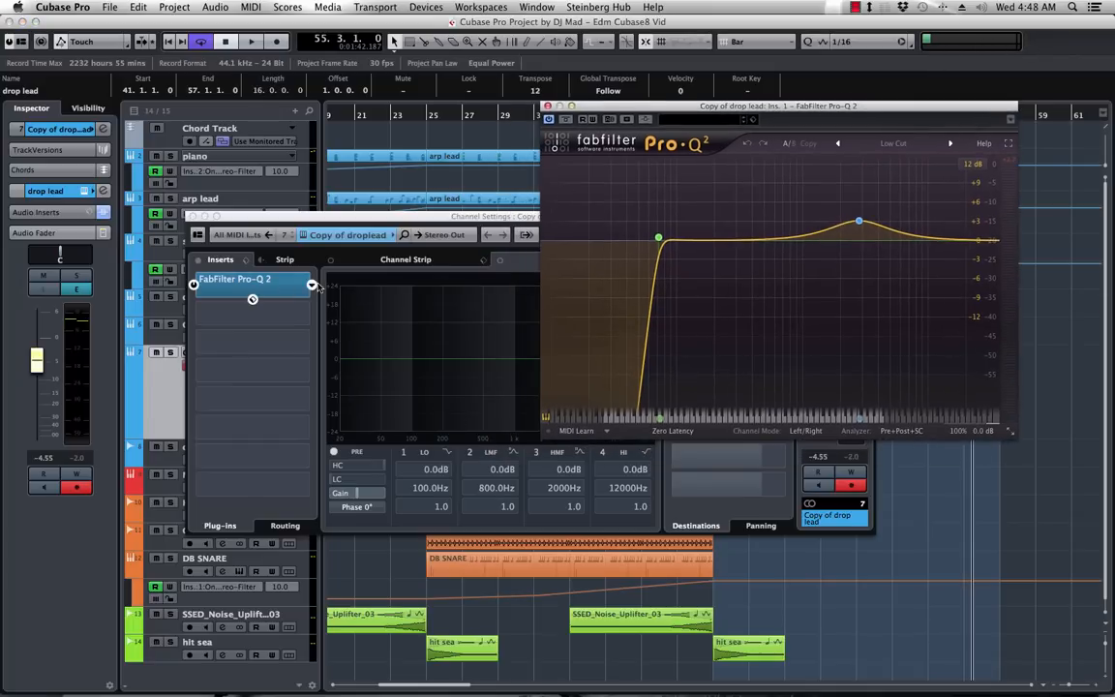
{"action": "left_click", "coordinate": [312, 286]}
{"action": "scroll", "coordinate": [403, 347], "scroll_direction": "up", "scroll_amount": 5}
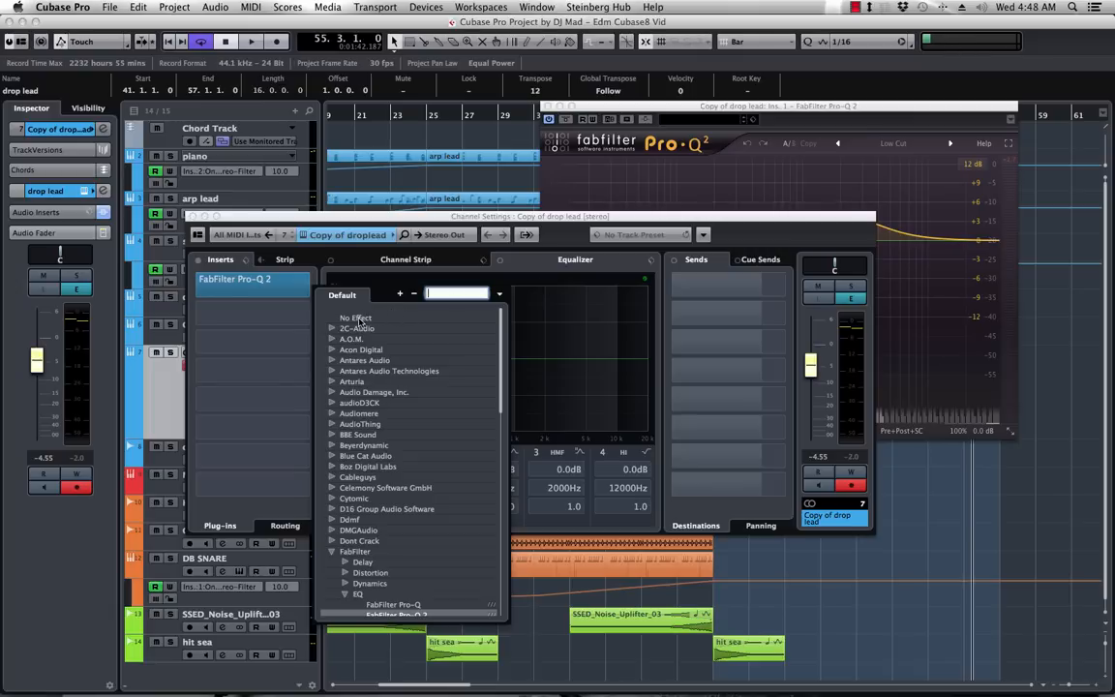
{"action": "left_click", "coordinate": [499, 294]}
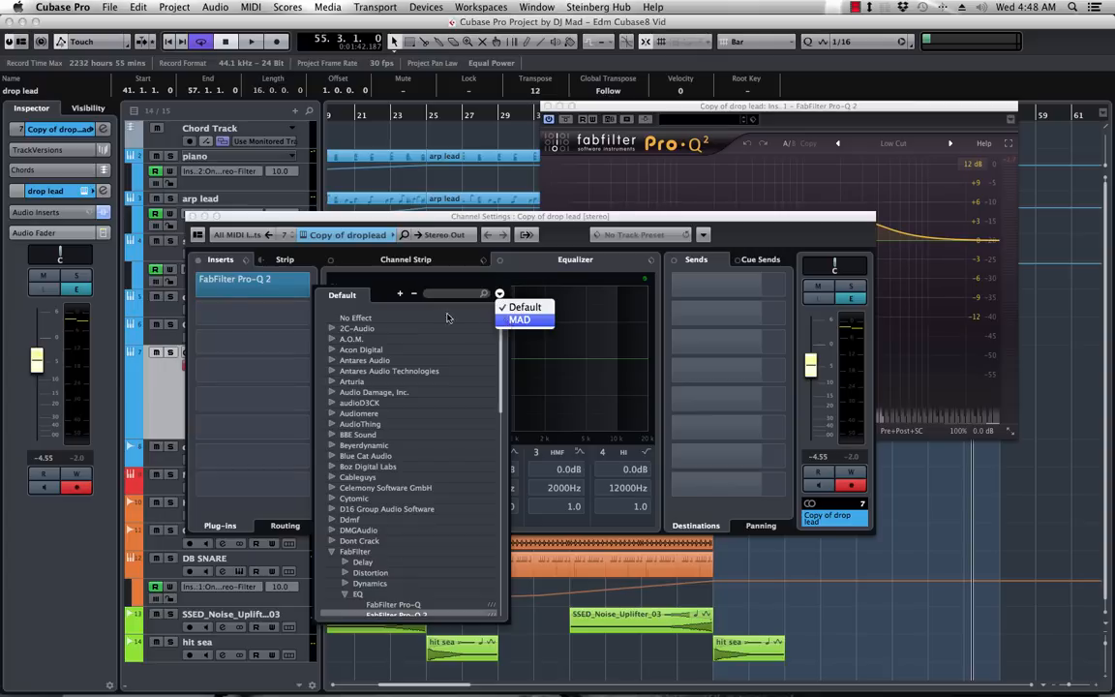
{"action": "left_click", "coordinate": [519, 320]}
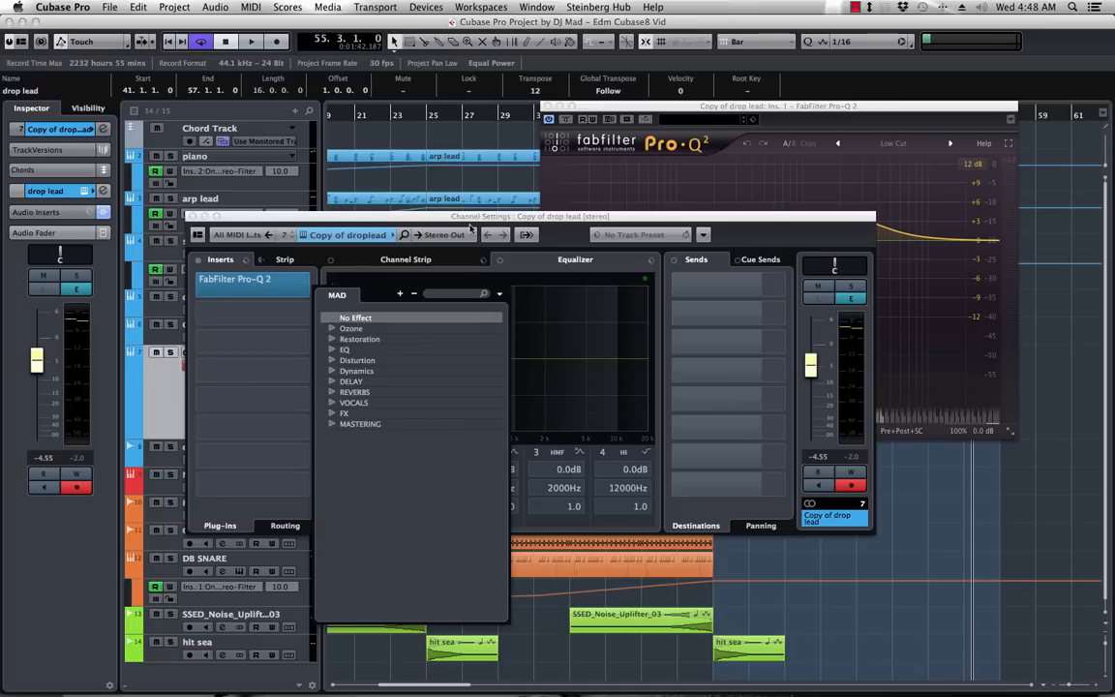
- Remove the FabFilter Pro-Q 2 insert from the Copy of drop lead channel on track 7 by choosing No Effect
{"action": "left_click", "coordinate": [466, 219]}
{"action": "left_click", "coordinate": [308, 286]}
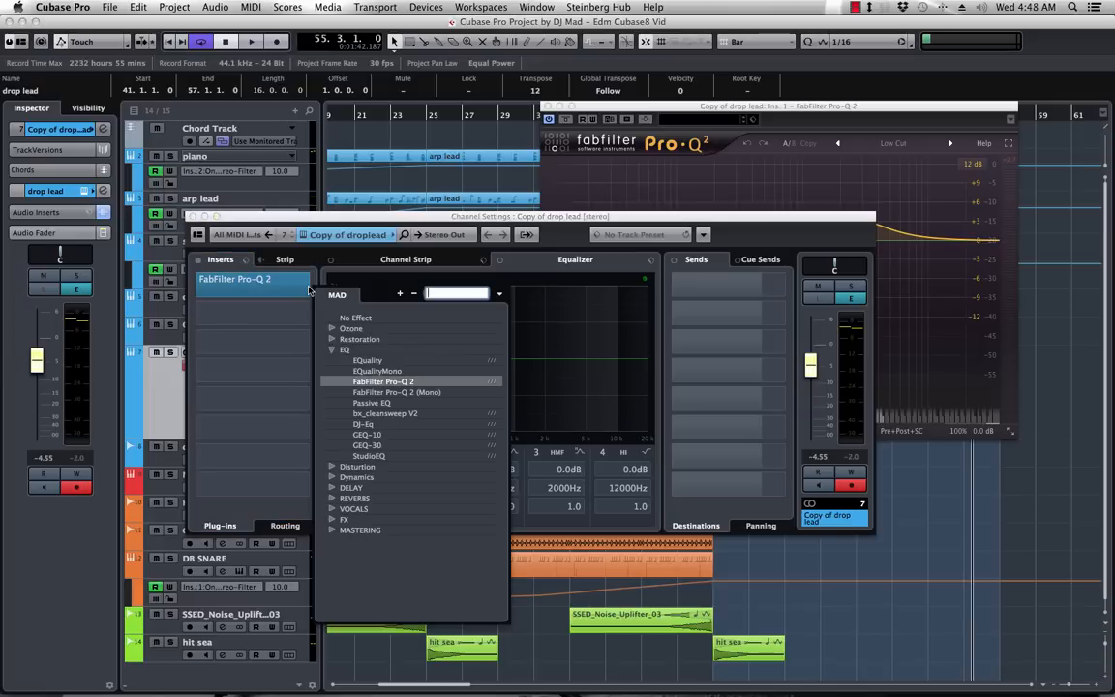
{"action": "left_click", "coordinate": [356, 318]}
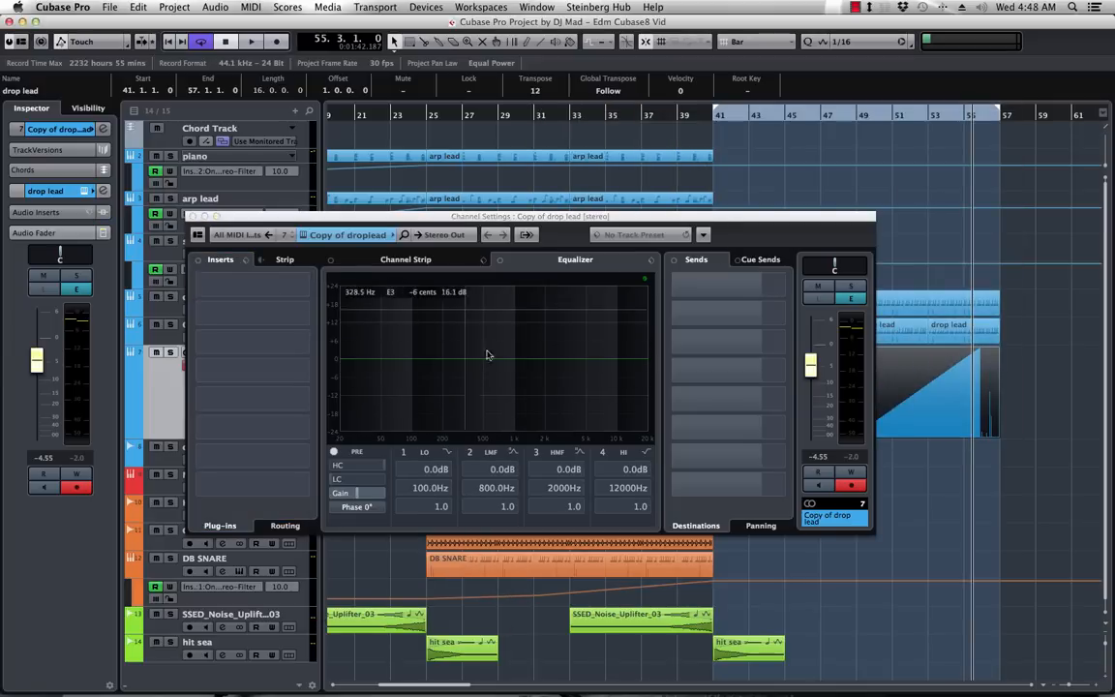
- Enable the low-cut filter in track 7's channel equalizer and raise it to 328.7 Hz while playing the track soloed
{"action": "left_click_drag", "start_coordinate": [481, 219], "coordinate": [598, 160]}
{"action": "left_click", "coordinate": [383, 418]}
{"action": "left_click", "coordinate": [439, 418]}
{"action": "left_click", "coordinate": [466, 474]}
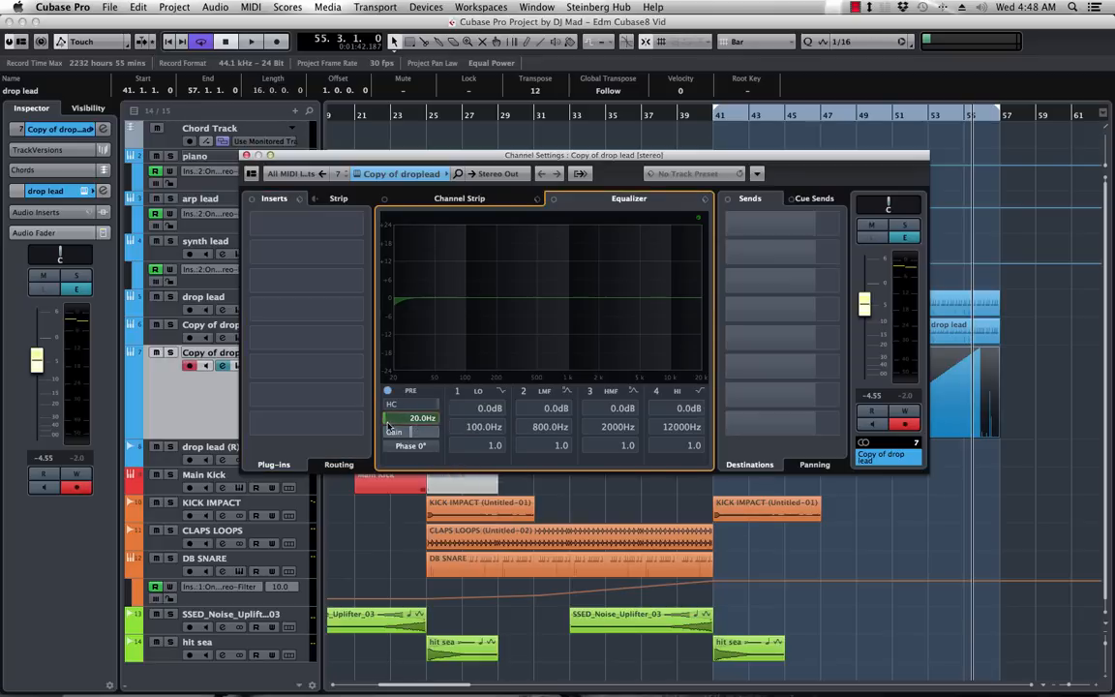
{"action": "left_click_drag", "start_coordinate": [468, 158], "coordinate": [490, 116]}
{"action": "key", "text": "space"}
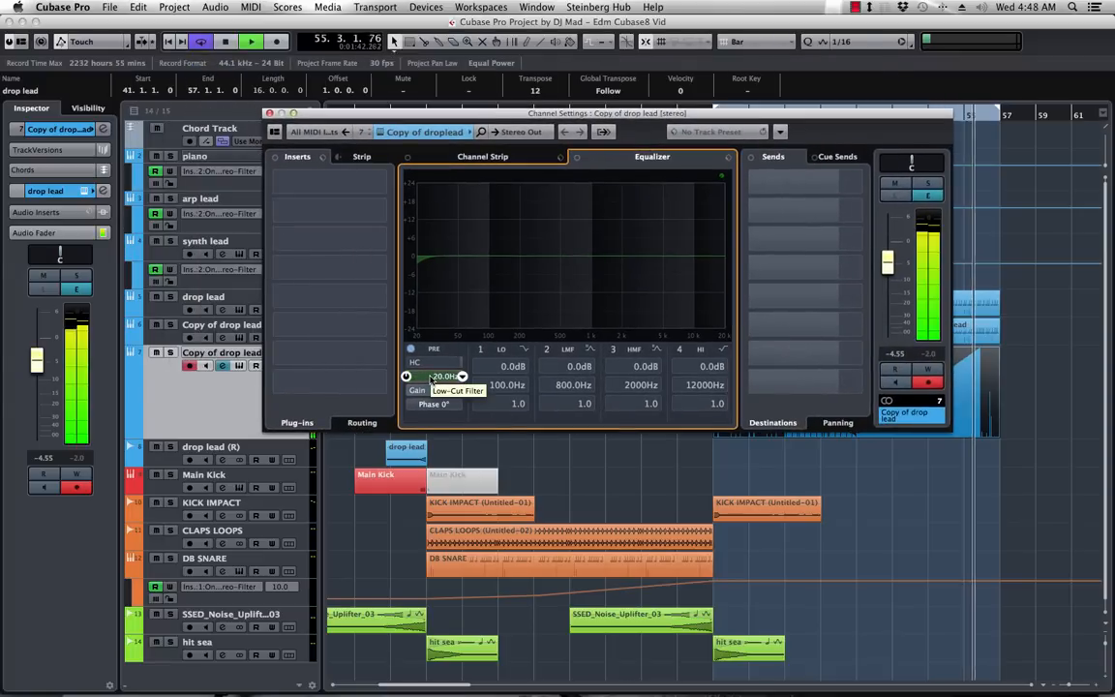
{"action": "left_click_drag", "start_coordinate": [430, 378], "coordinate": [473, 311]}
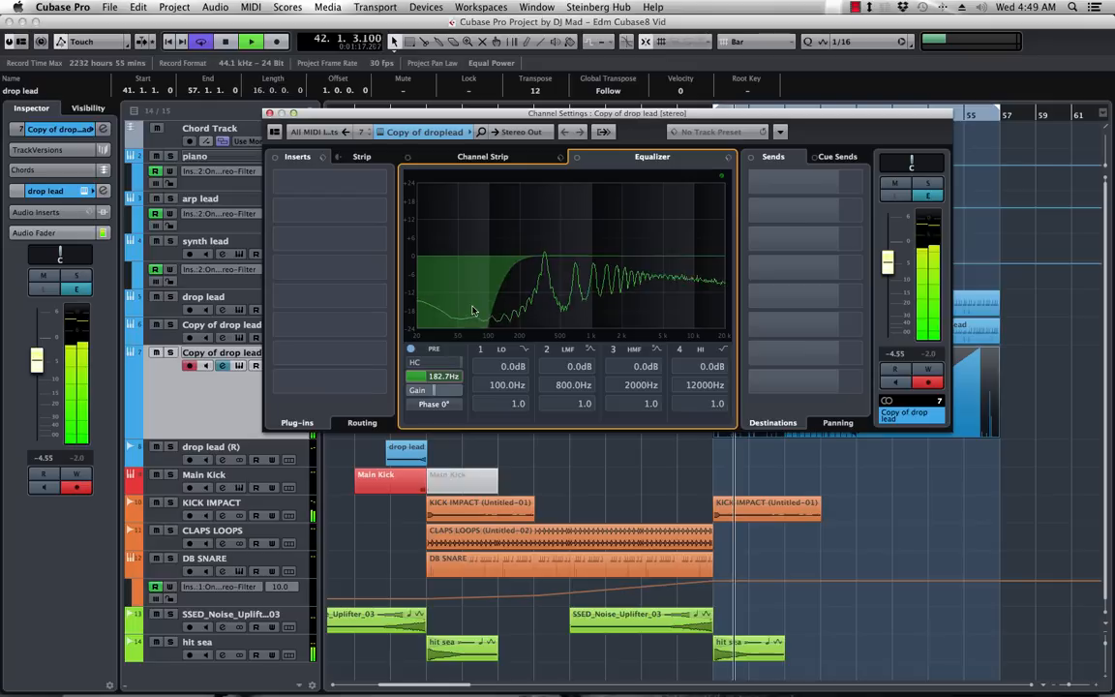
{"action": "left_click", "coordinate": [931, 183]}
{"action": "mouse_move", "coordinate": [446, 376]}
{"action": "left_mouse_down"}
{"action": "mouse_move", "coordinate": [448, 339]}
{"action": "mouse_move", "coordinate": [436, 366]}
{"action": "left_mouse_up"}
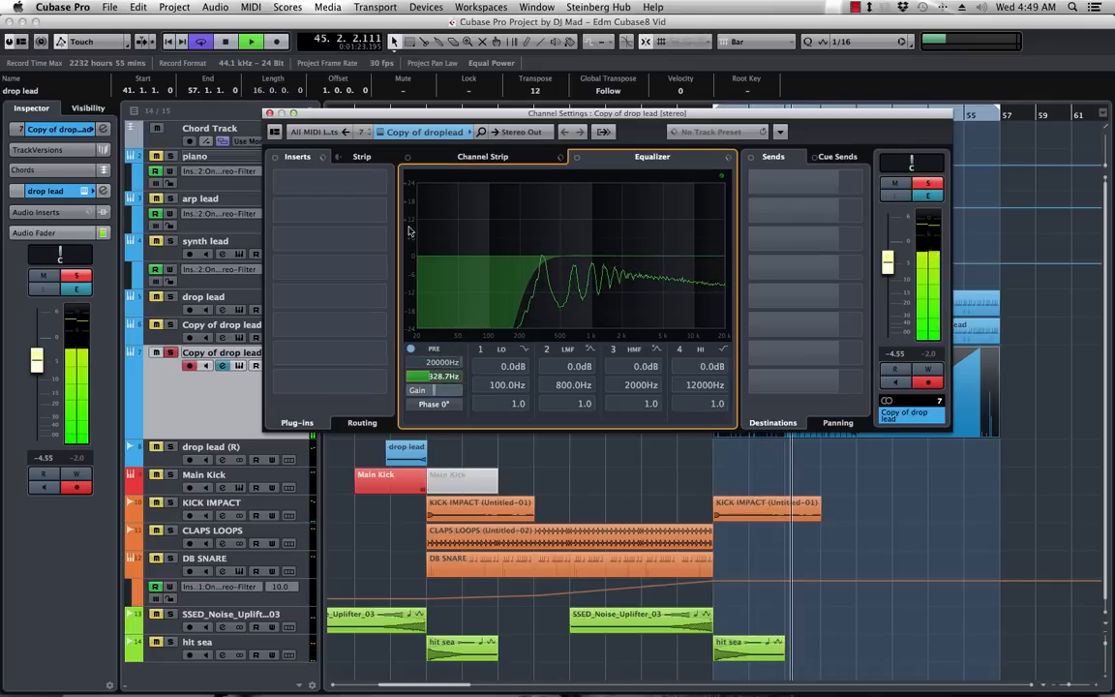
- Enable the high-cut filter on track 7 and lower it from the top end, then unsolo the track and close its channel settings
{"action": "left_click", "coordinate": [407, 363]}
{"action": "left_click_drag", "start_coordinate": [452, 362], "coordinate": [408, 389]}
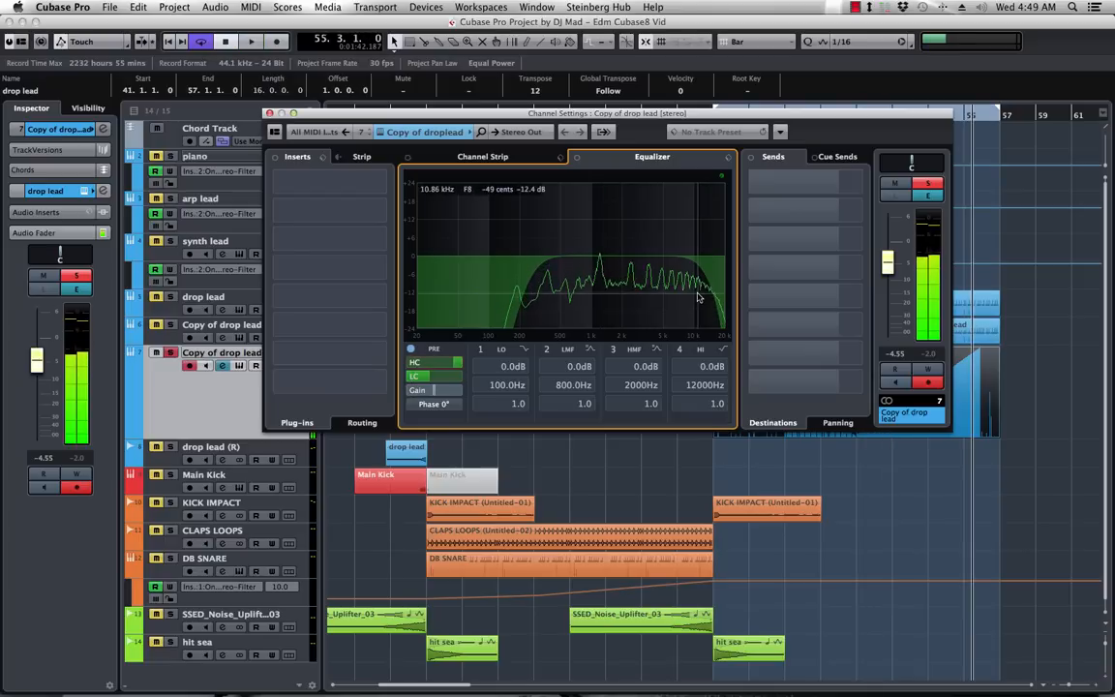
{"action": "left_click", "coordinate": [171, 352]}
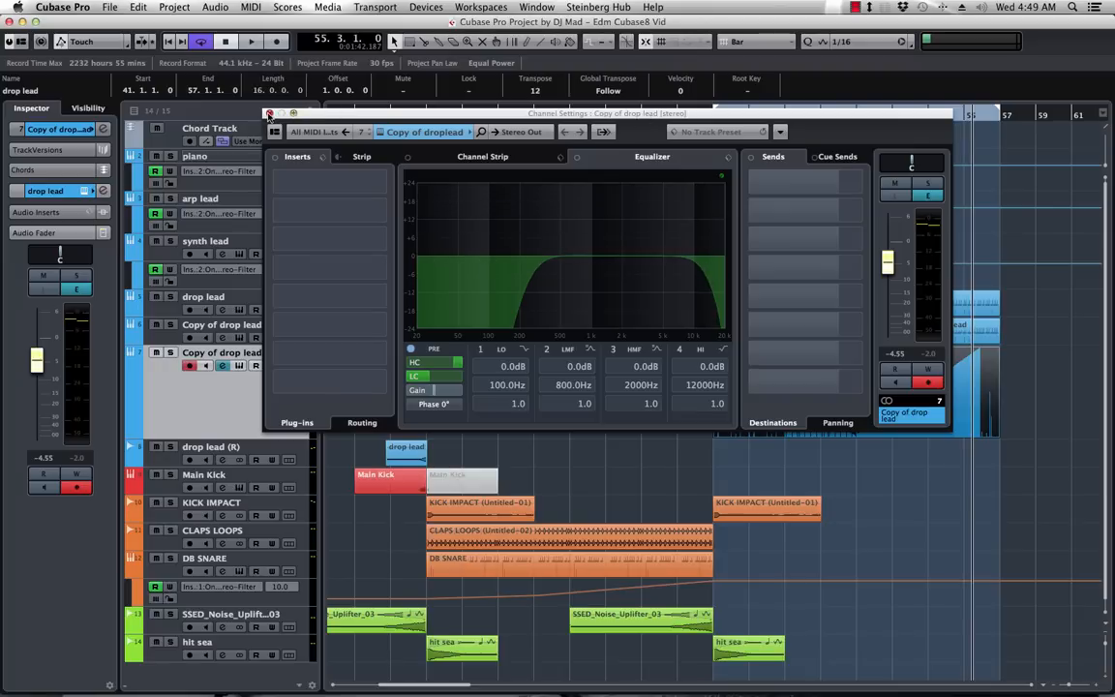
{"action": "left_click", "coordinate": [269, 113]}
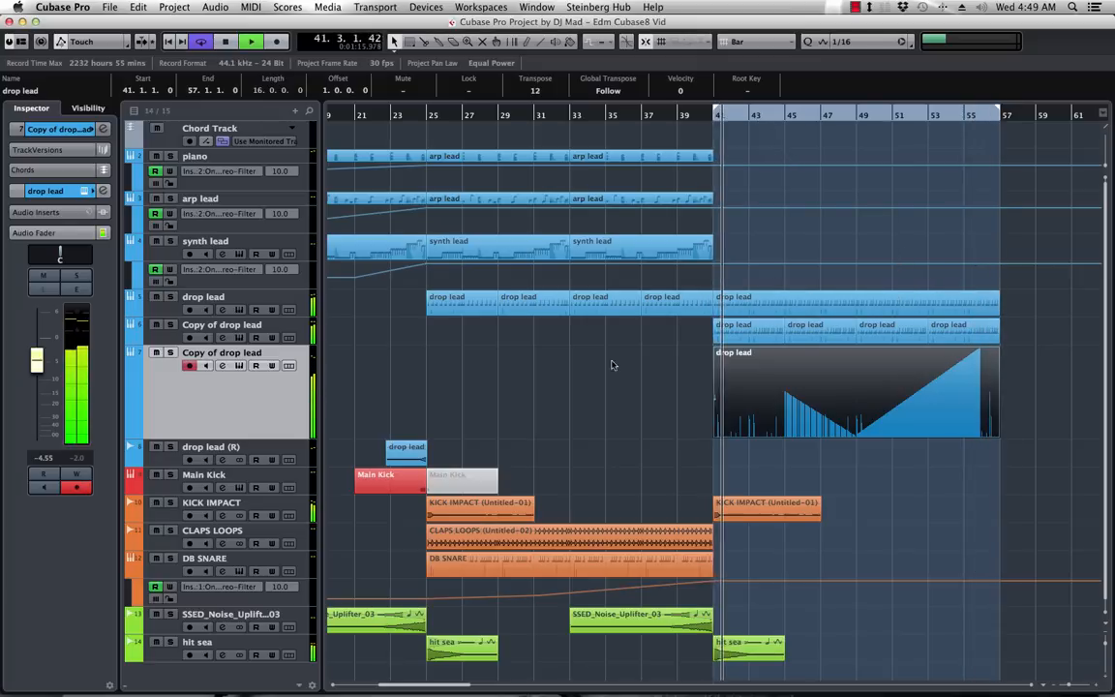
- Select the Copy of drop lead on track 6, open its channel settings and play the drop
{"action": "left_click", "coordinate": [170, 325]}
{"action": "left_click", "coordinate": [171, 328]}
{"action": "left_click", "coordinate": [169, 341]}
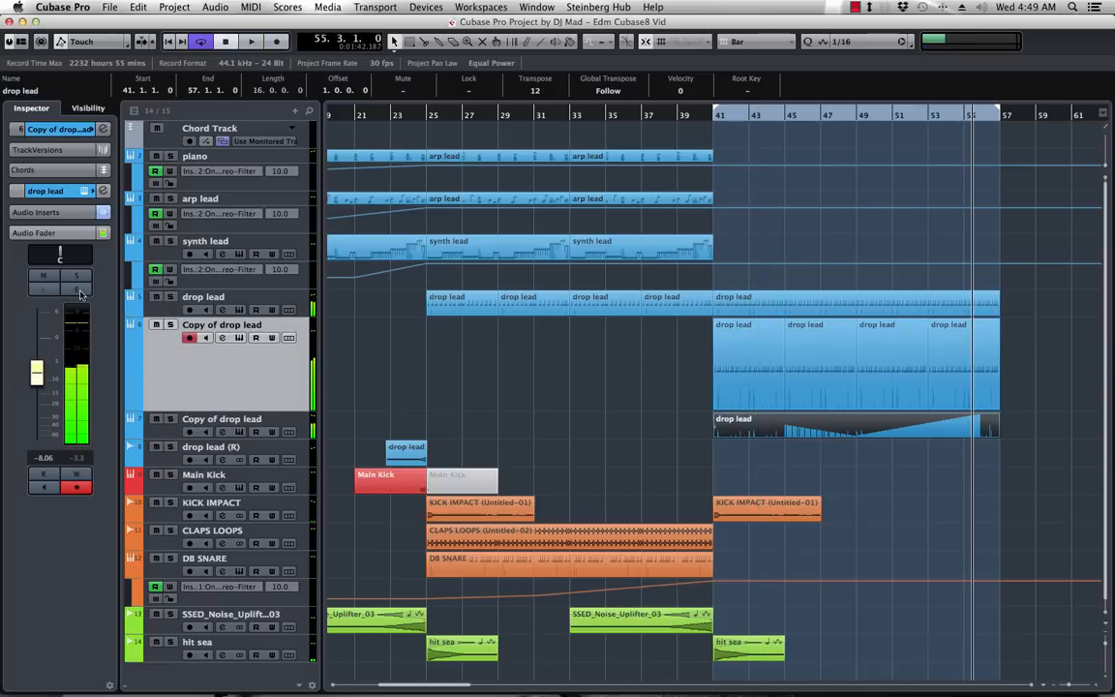
{"action": "left_click", "coordinate": [77, 290]}
{"action": "key", "text": "space"}
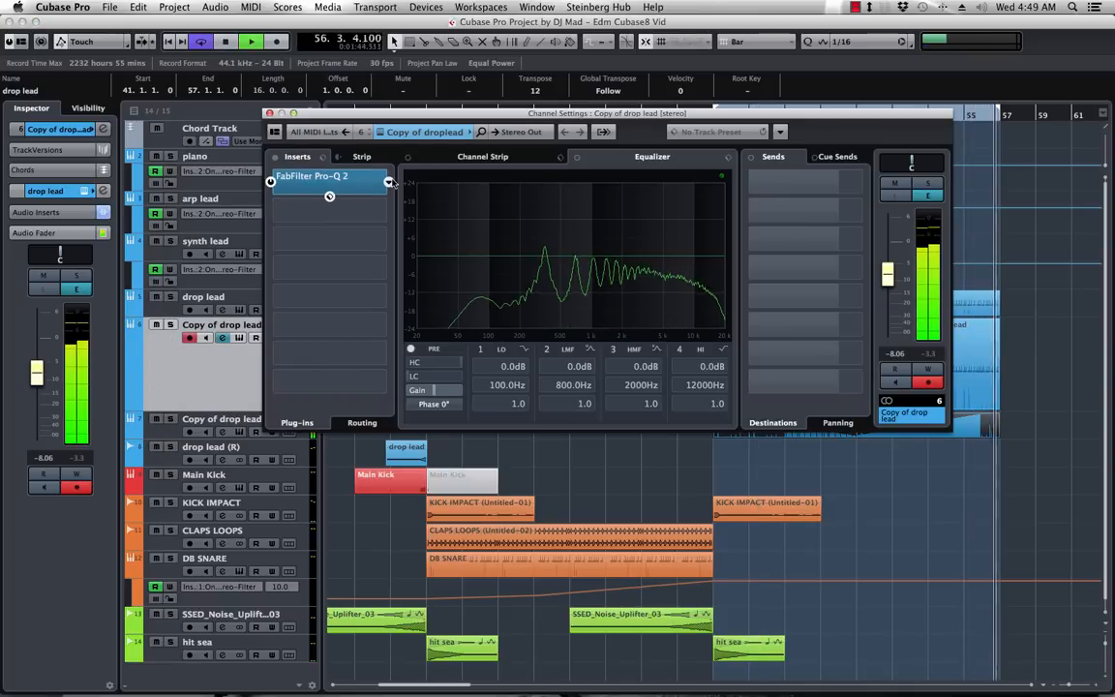
- Check the FabFilter Pro-Q 2 curve on track 6's channel and remove that insert
{"action": "left_click", "coordinate": [330, 193]}
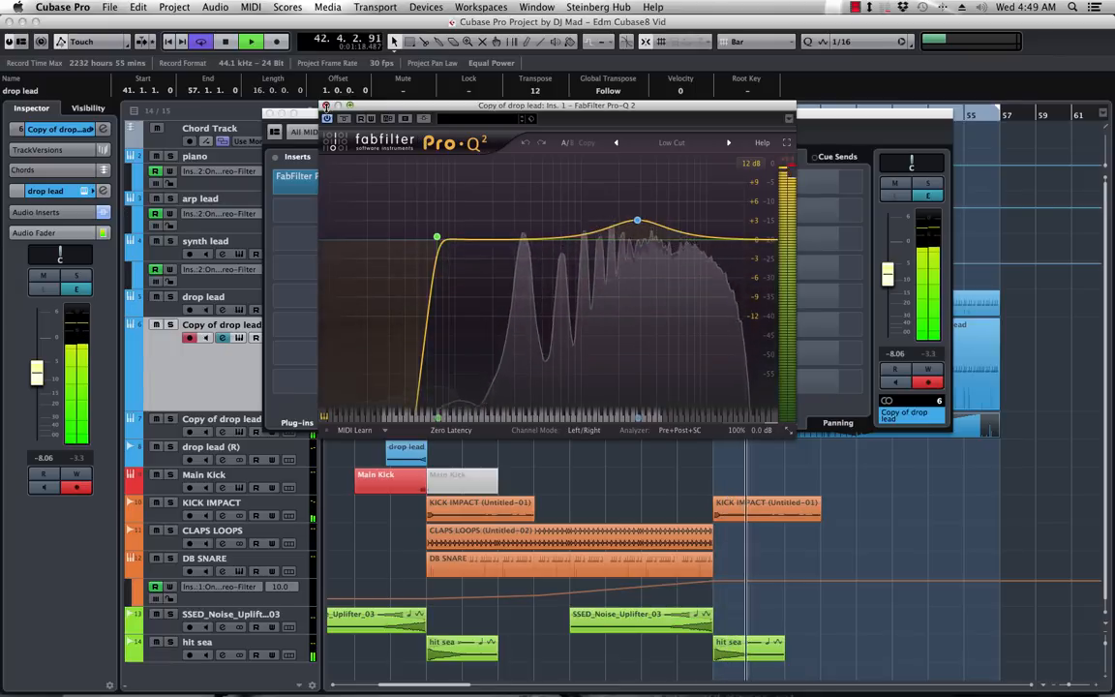
{"action": "left_click", "coordinate": [327, 106]}
{"action": "left_click", "coordinate": [388, 184]}
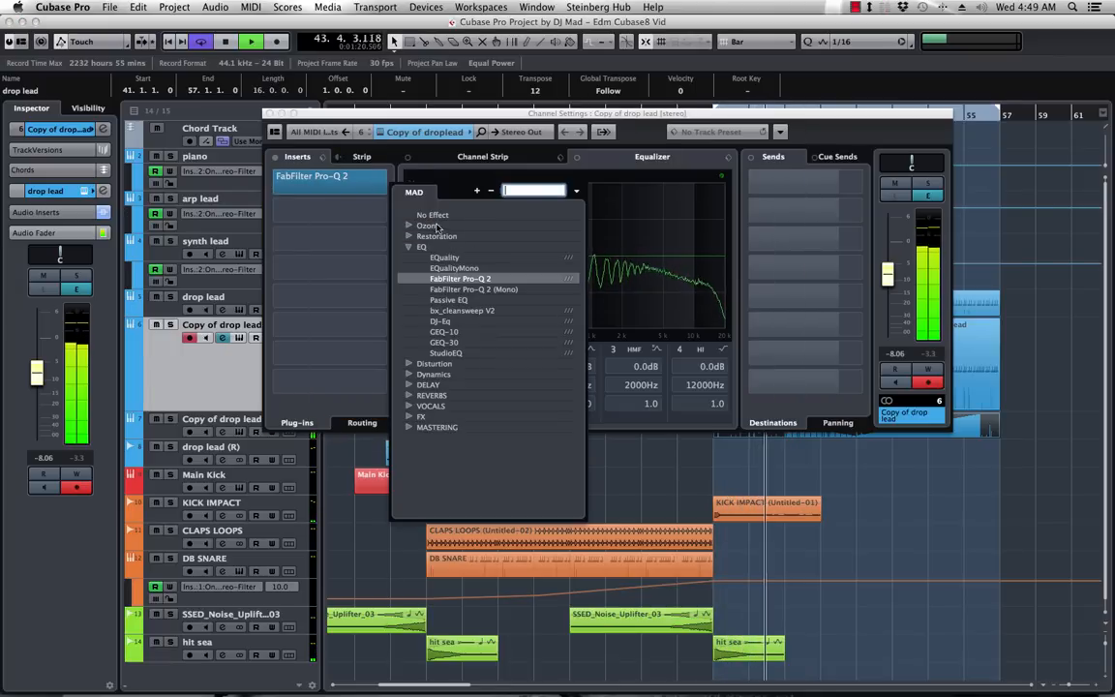
{"action": "left_click", "coordinate": [411, 206]}
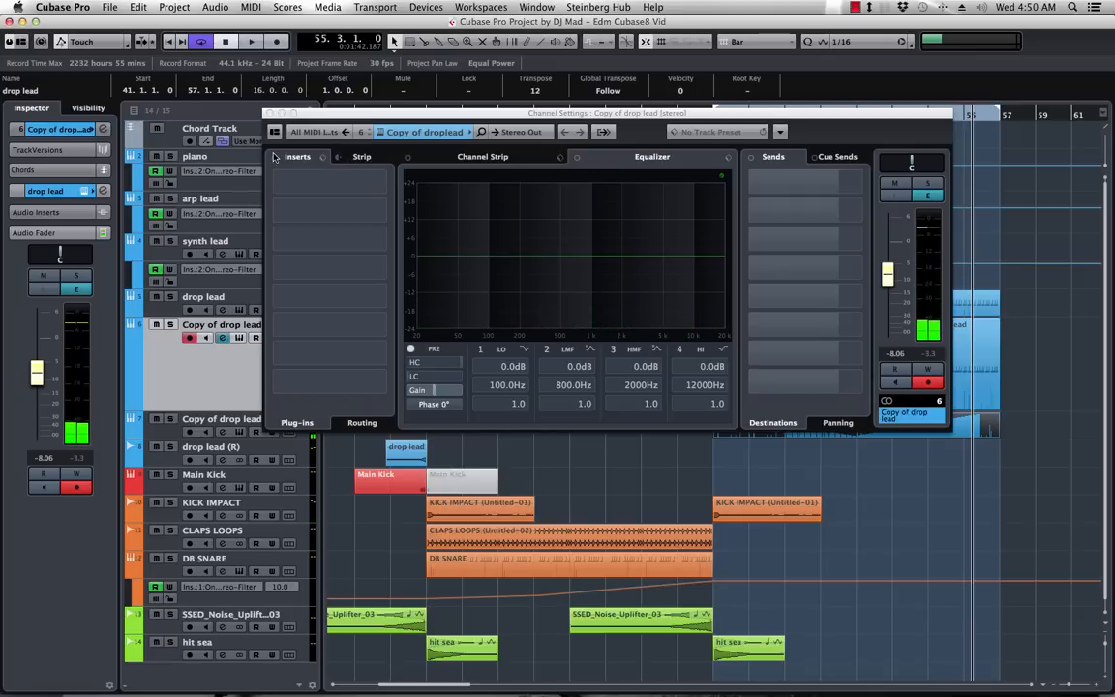
- Place track 6's inserts after the channel strip, looking over the Channel Strip and Equalizer views
{"action": "left_click", "coordinate": [338, 158]}
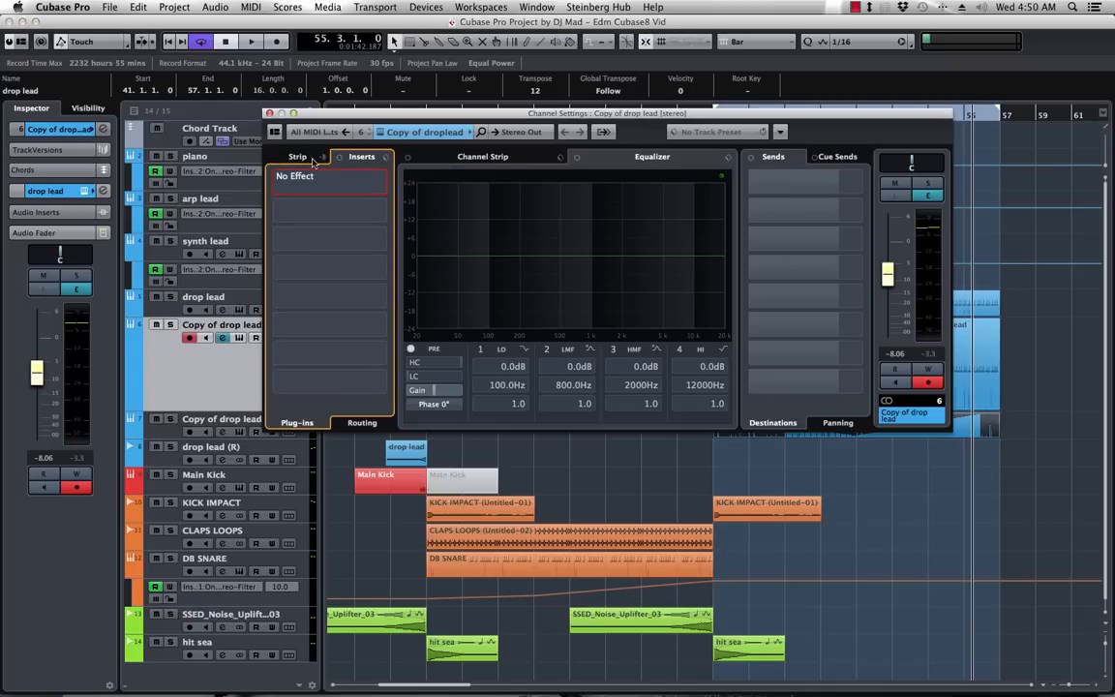
{"action": "left_click", "coordinate": [323, 159]}
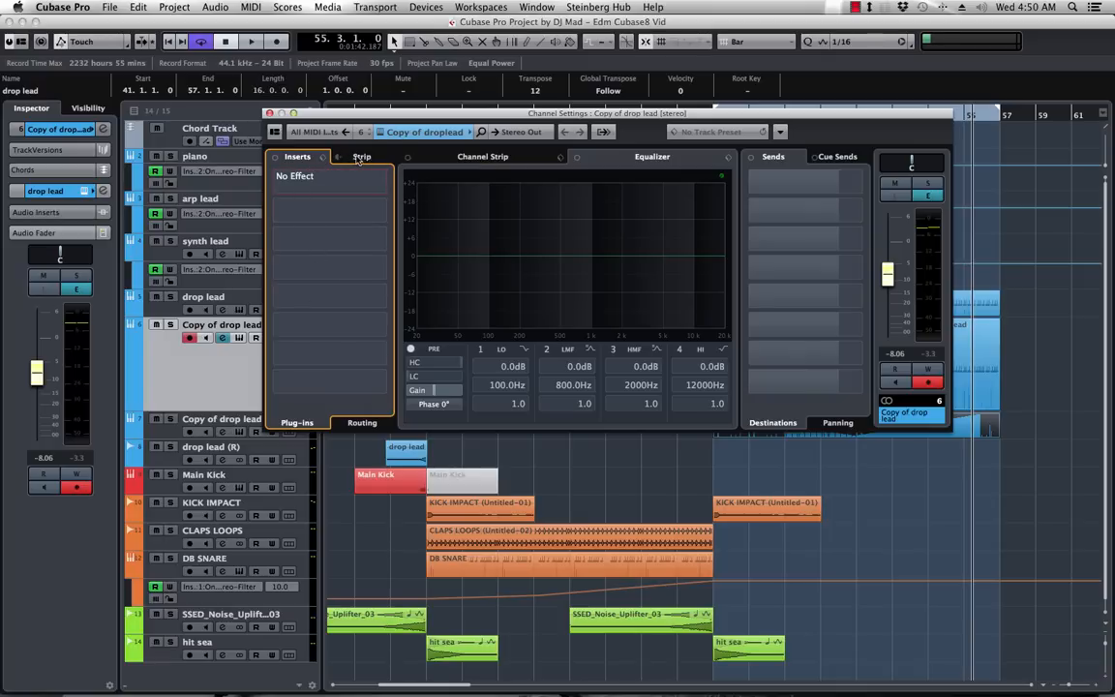
{"action": "left_click", "coordinate": [498, 162]}
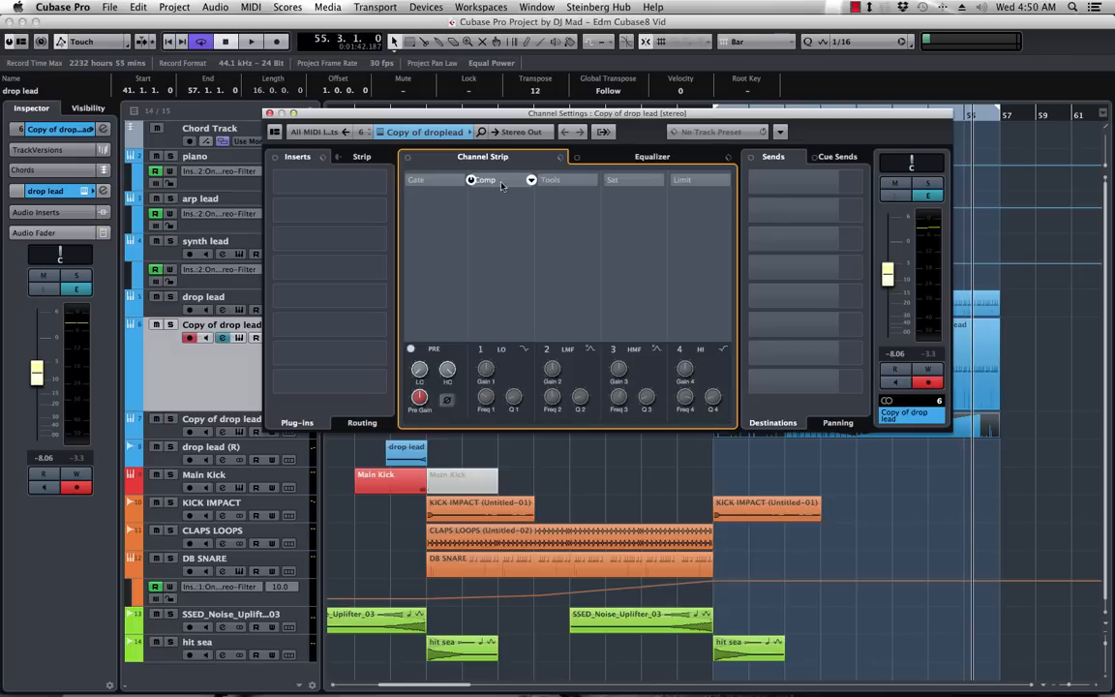
{"action": "left_click", "coordinate": [640, 161]}
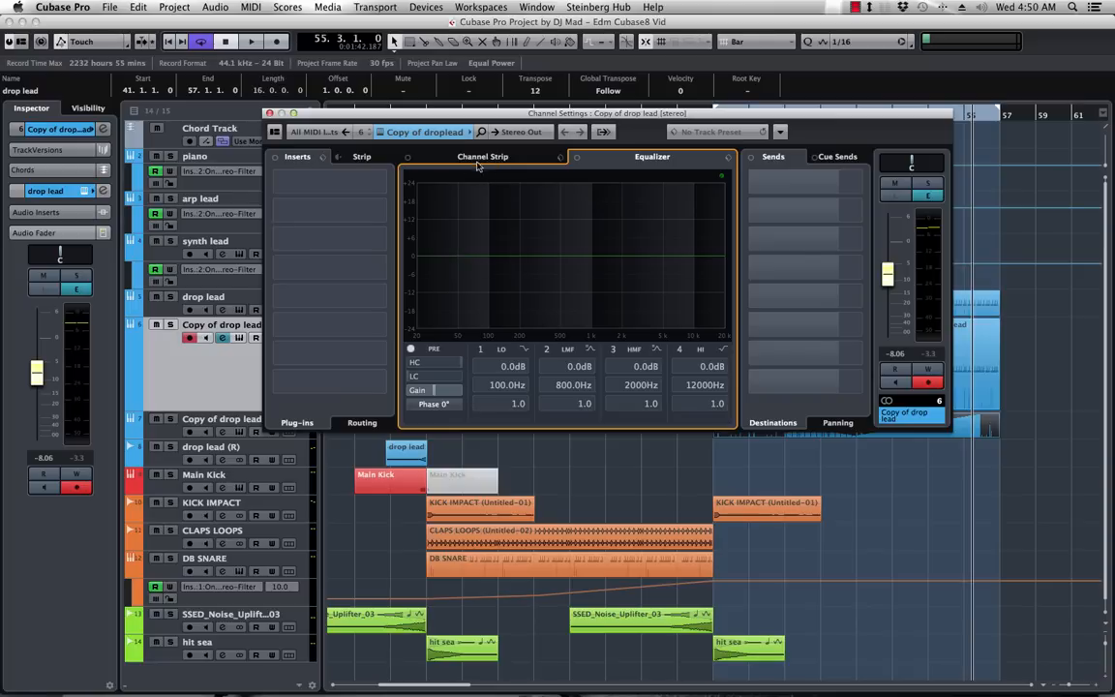
{"action": "left_click", "coordinate": [339, 158]}
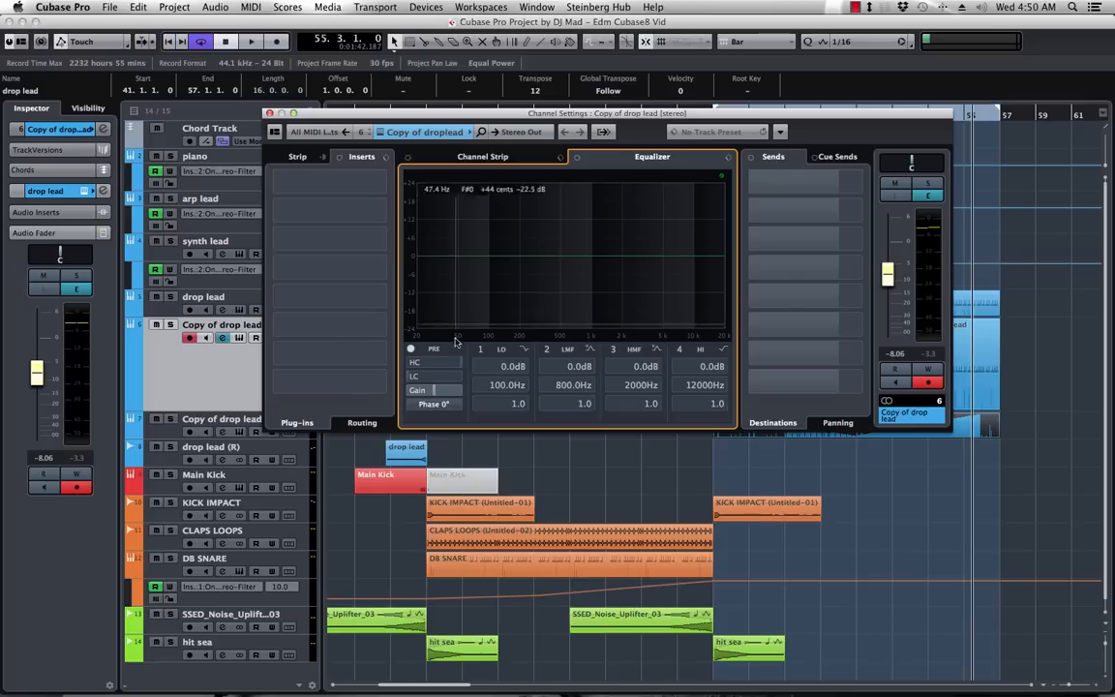
- Enable the low-cut filter in track 6's channel equalizer and set it to 250 Hz during playback, checking the track in solo
{"action": "left_click", "coordinate": [405, 376]}
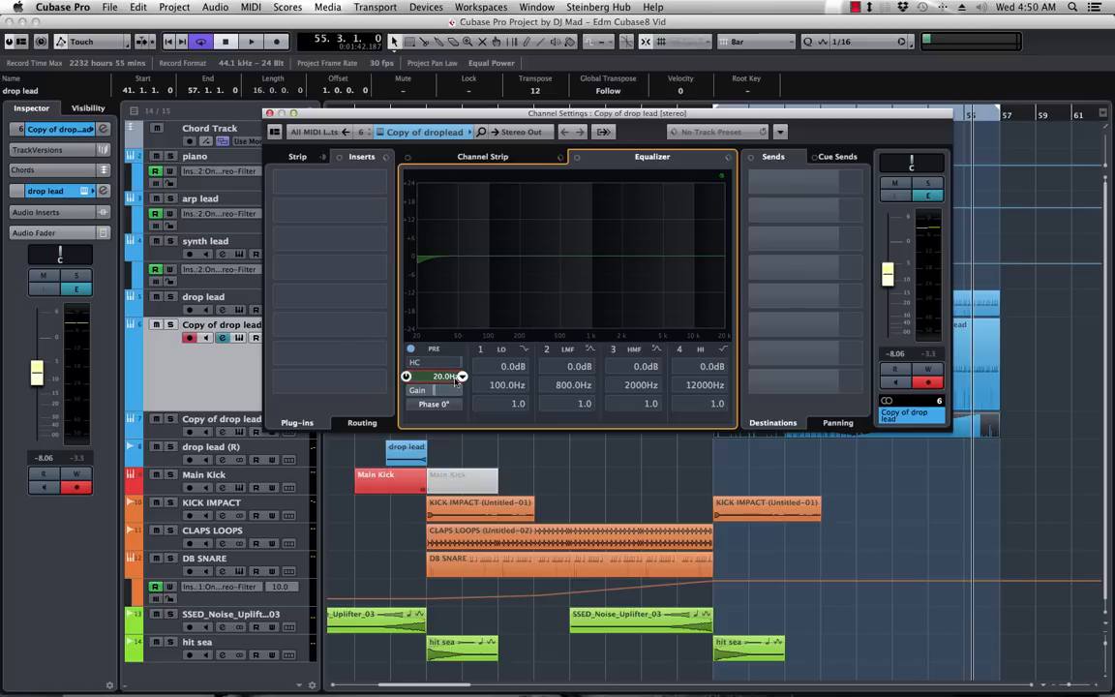
{"action": "left_click", "coordinate": [461, 376]}
{"action": "left_click", "coordinate": [436, 385]}
{"action": "left_click_drag", "start_coordinate": [438, 377], "coordinate": [448, 314]}
{"action": "key", "text": "space"}
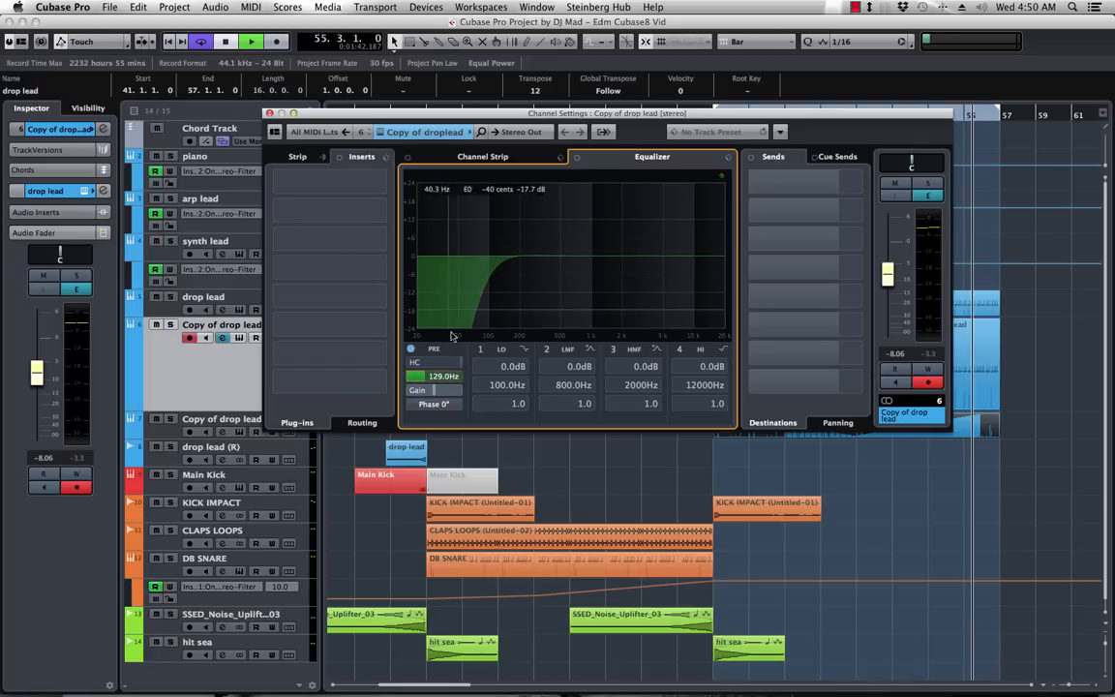
{"action": "mouse_move", "coordinate": [439, 379]}
{"action": "left_mouse_down"}
{"action": "mouse_move", "coordinate": [433, 413]}
{"action": "mouse_move", "coordinate": [427, 372]}
{"action": "left_mouse_up"}
{"action": "left_click", "coordinate": [928, 183]}
{"action": "left_click", "coordinate": [927, 183]}
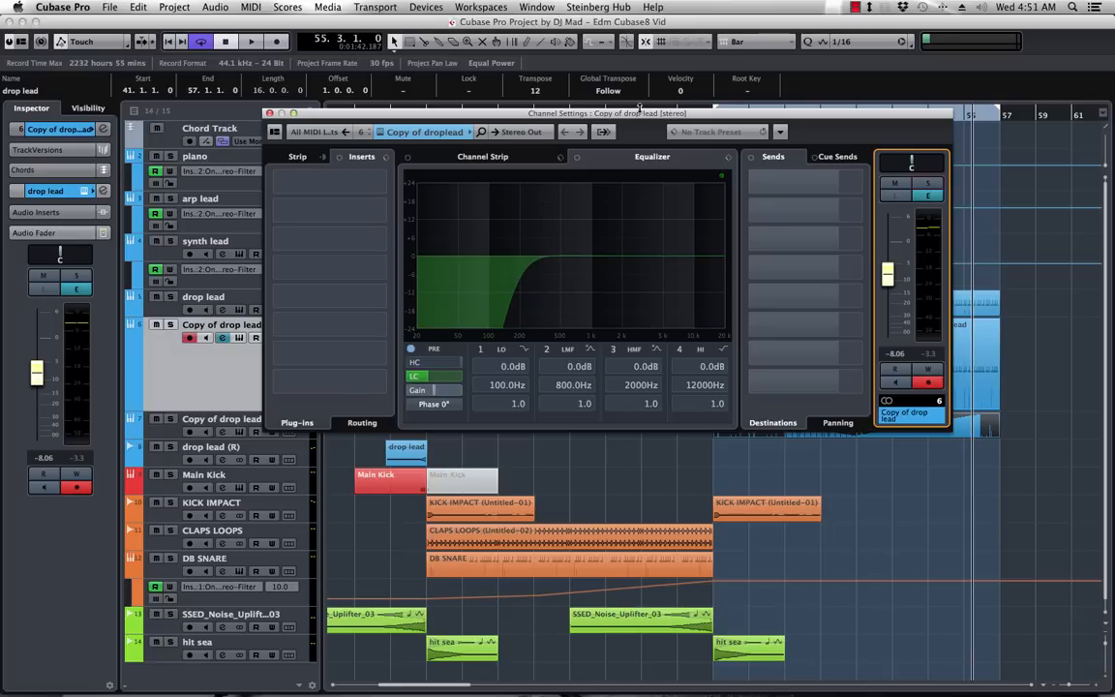
{"action": "left_click", "coordinate": [429, 375]}
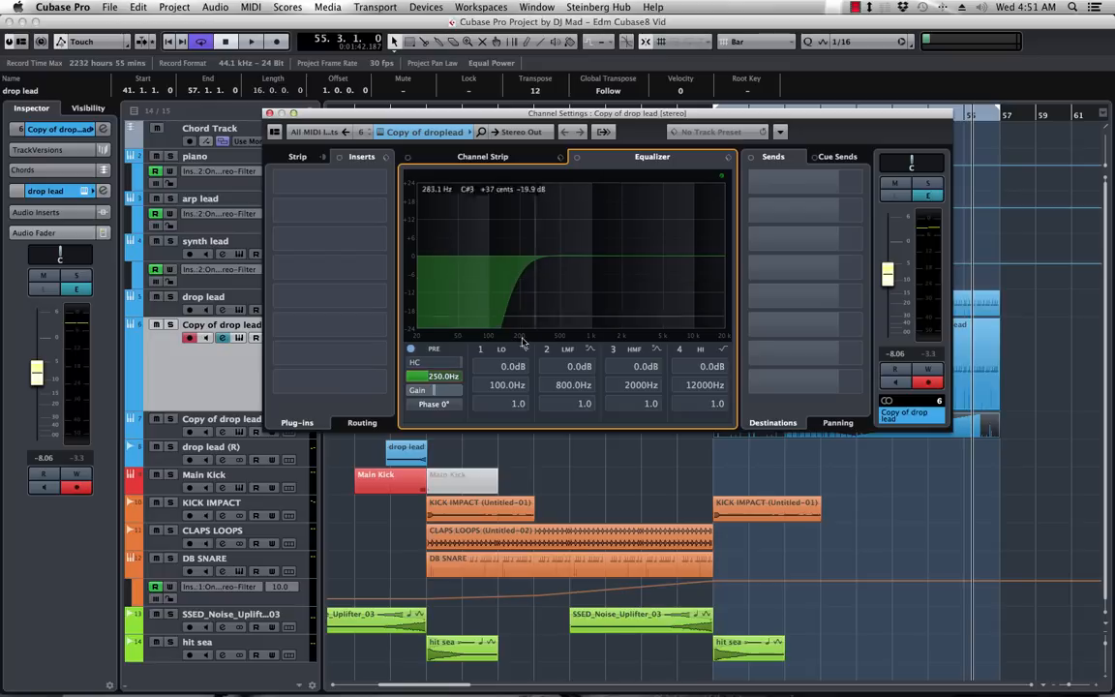
- Play the drop to audition track 6's low cut, closing its channel settings
{"action": "key", "text": "space"}
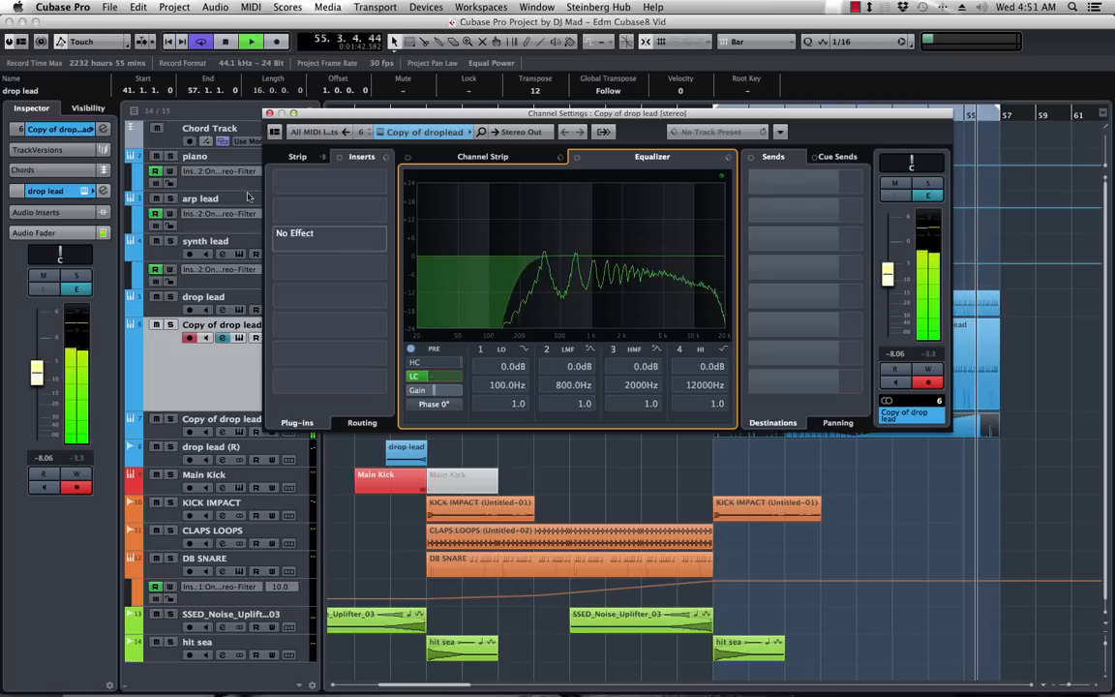
{"action": "left_click", "coordinate": [270, 114]}
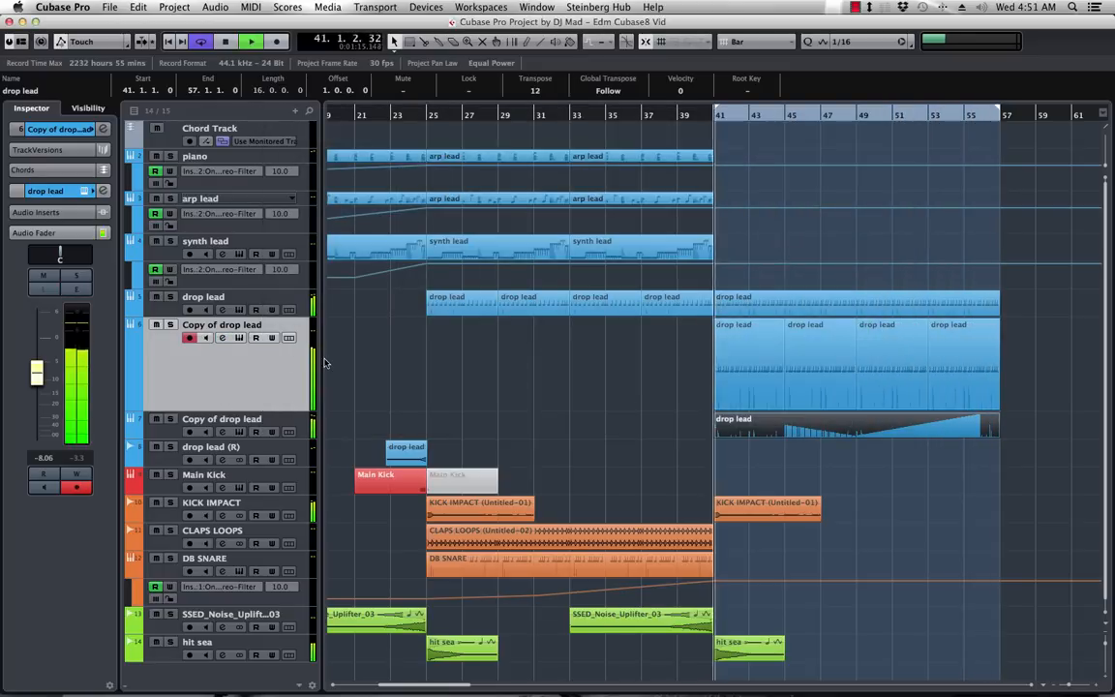
{"action": "key", "text": "space"}
- Load OneKnob Filter Stereo from the FX category into track 6's first insert slot and move the open windows aside
{"action": "left_click", "coordinate": [103, 129]}
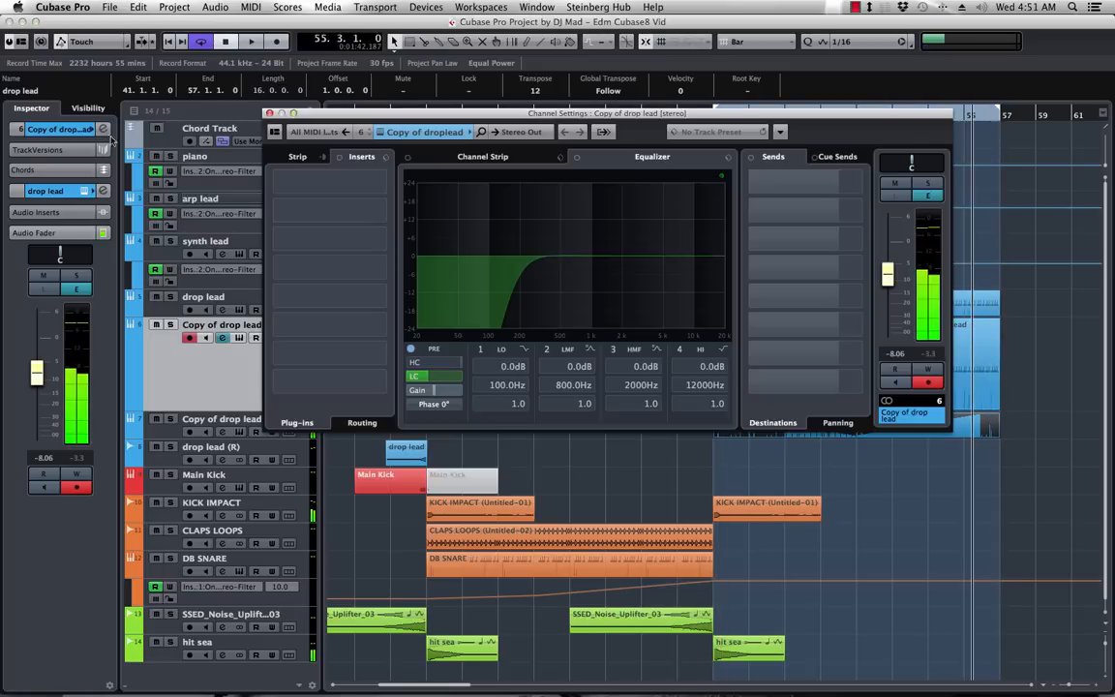
{"action": "left_click", "coordinate": [388, 182]}
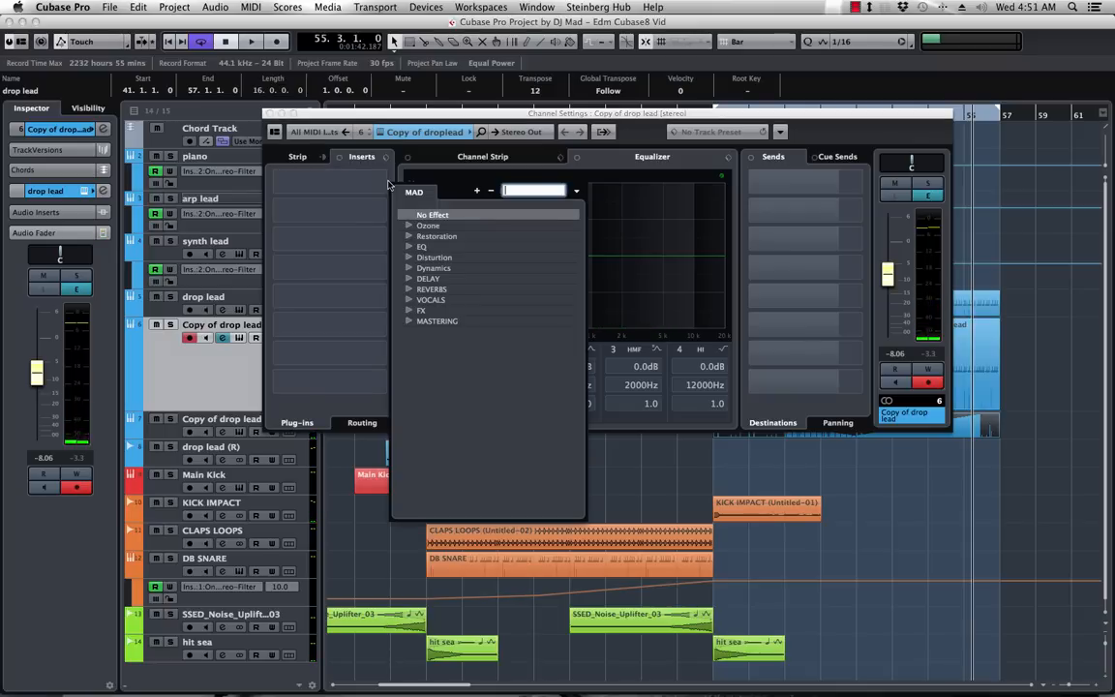
{"action": "left_click", "coordinate": [410, 311]}
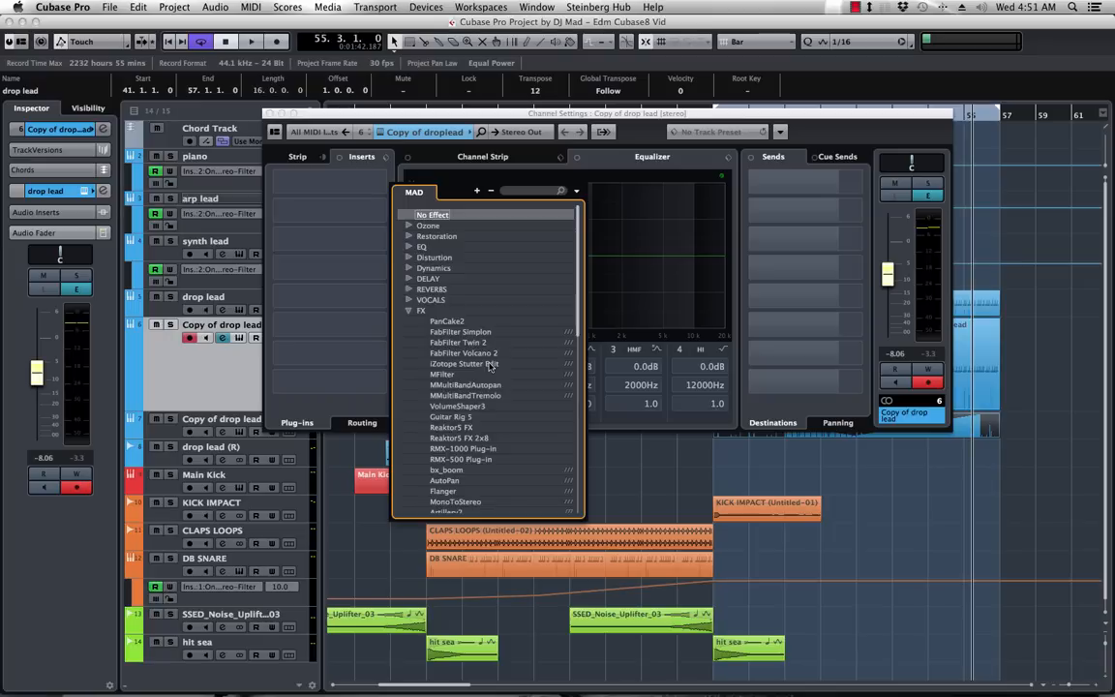
{"action": "scroll", "coordinate": [490, 366], "scroll_direction": "down", "scroll_amount": 10}
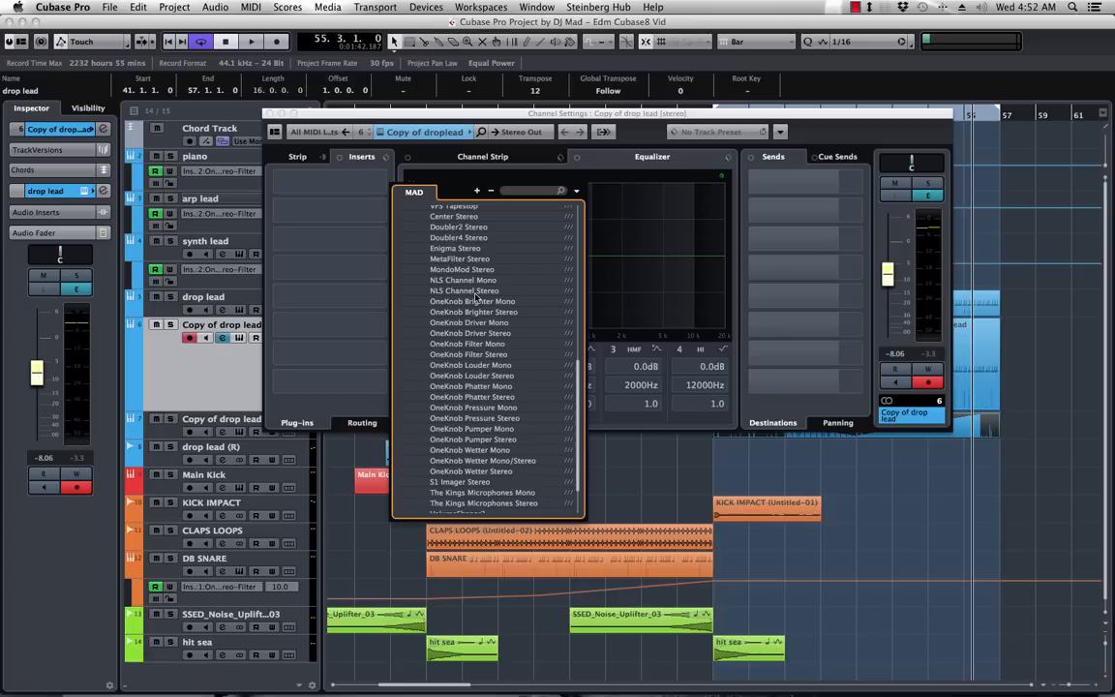
{"action": "left_click", "coordinate": [487, 355]}
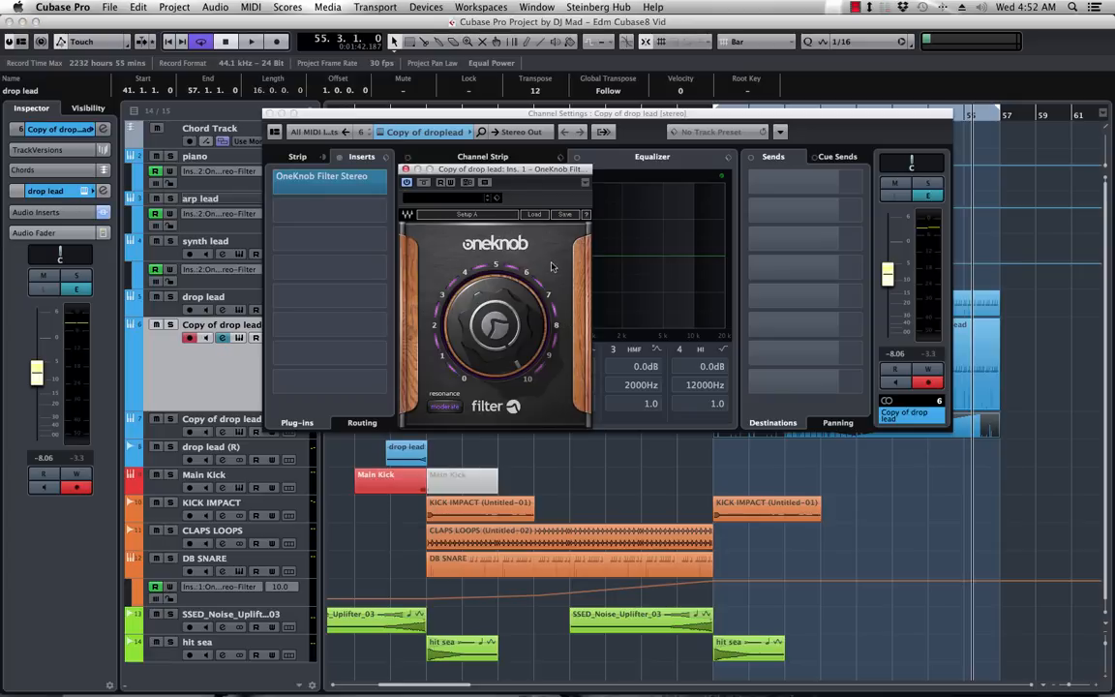
{"action": "left_click_drag", "start_coordinate": [391, 117], "coordinate": [747, 424]}
{"action": "left_click_drag", "start_coordinate": [505, 171], "coordinate": [552, 263]}
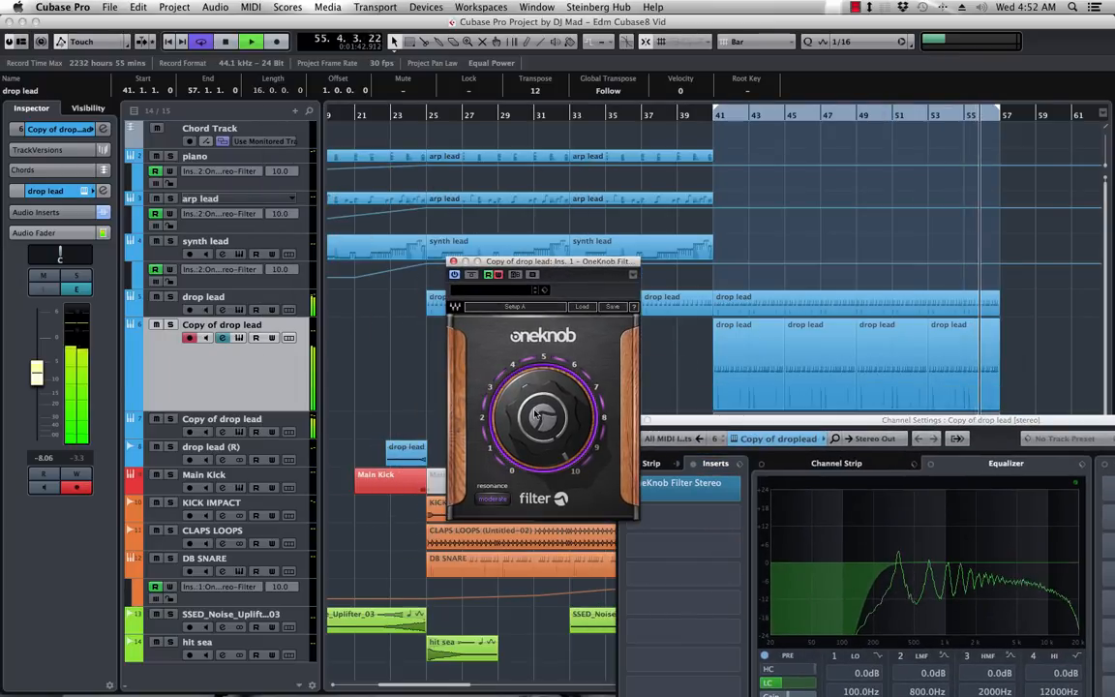
- Create a filter automation lane on track 6 using OneKnob Filter's automation writing, close the plug-in window and select the lane
{"action": "left_click", "coordinate": [498, 274]}
{"action": "left_click", "coordinate": [498, 275]}
{"action": "left_click", "coordinate": [452, 261]}
{"action": "scroll", "coordinate": [1008, 412], "scroll_direction": "down", "scroll_amount": 1}
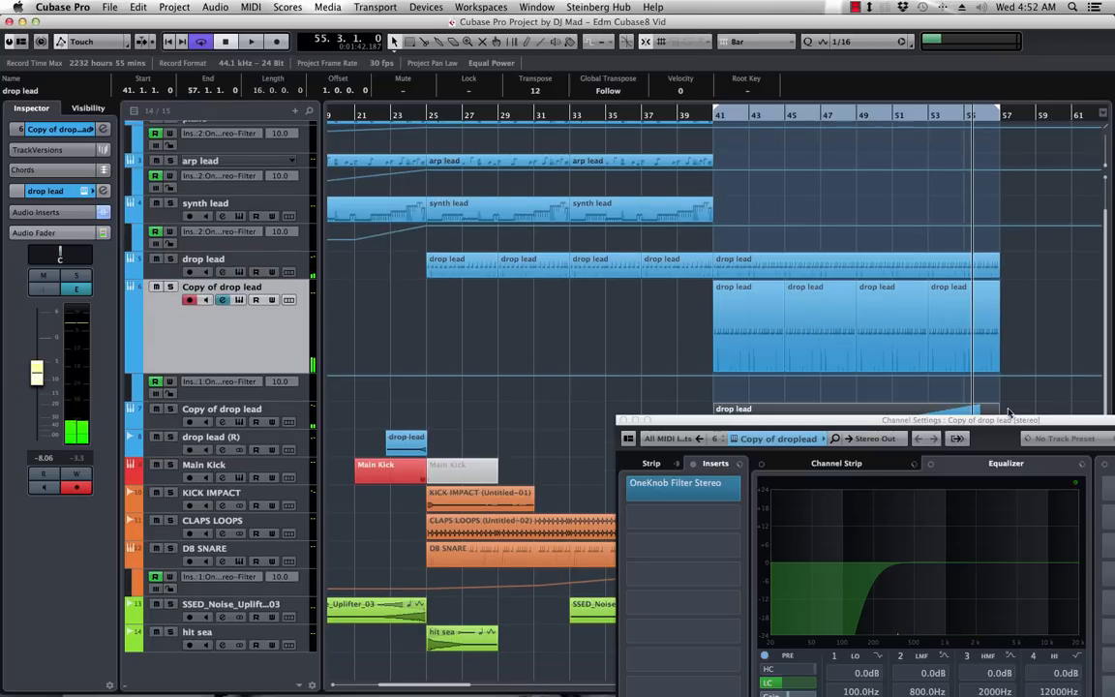
{"action": "left_click", "coordinate": [269, 395]}
- Shape track 6's filter automation into a ramp from 4.4 at bar 41 to 10.0 at bar 49, checking it in playback
{"action": "left_click_drag", "start_coordinate": [947, 352], "coordinate": [994, 312]}
{"action": "key", "text": "space"}
{"action": "left_click", "coordinate": [883, 310]}
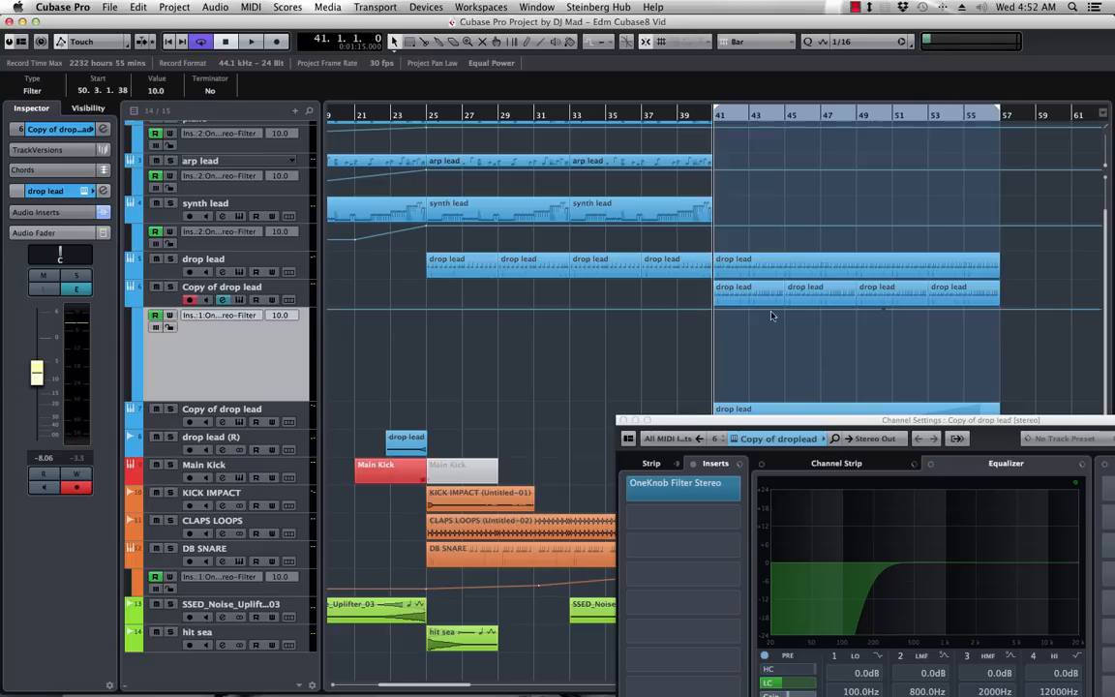
{"action": "left_click_drag", "start_coordinate": [714, 314], "coordinate": [715, 358]}
{"action": "key", "text": "space"}
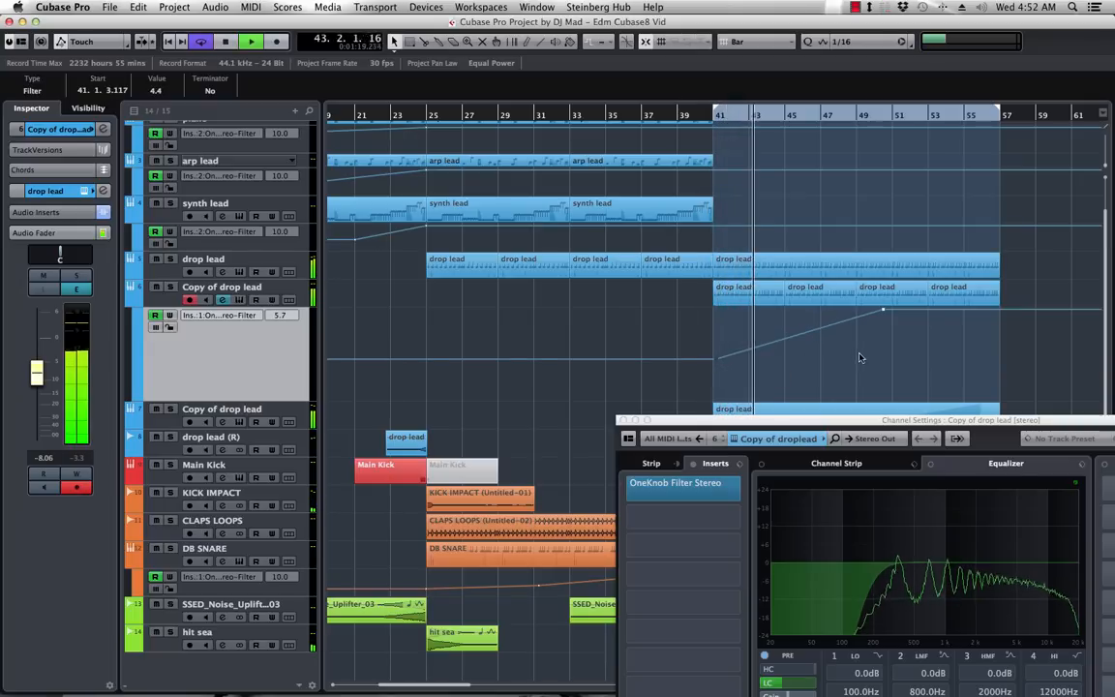
{"action": "left_click_drag", "start_coordinate": [874, 420], "coordinate": [766, 373]}
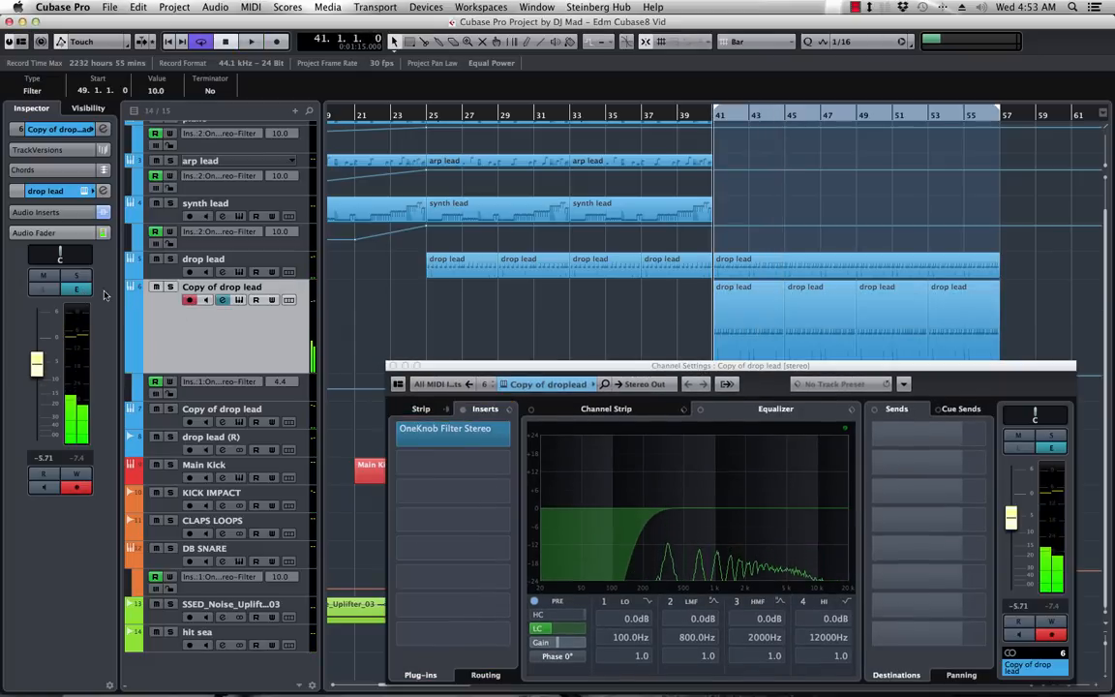
- Open track 6's Spire synth and raise its delay dry/wet mix while playing the track in solo
{"action": "left_click", "coordinate": [76, 289]}
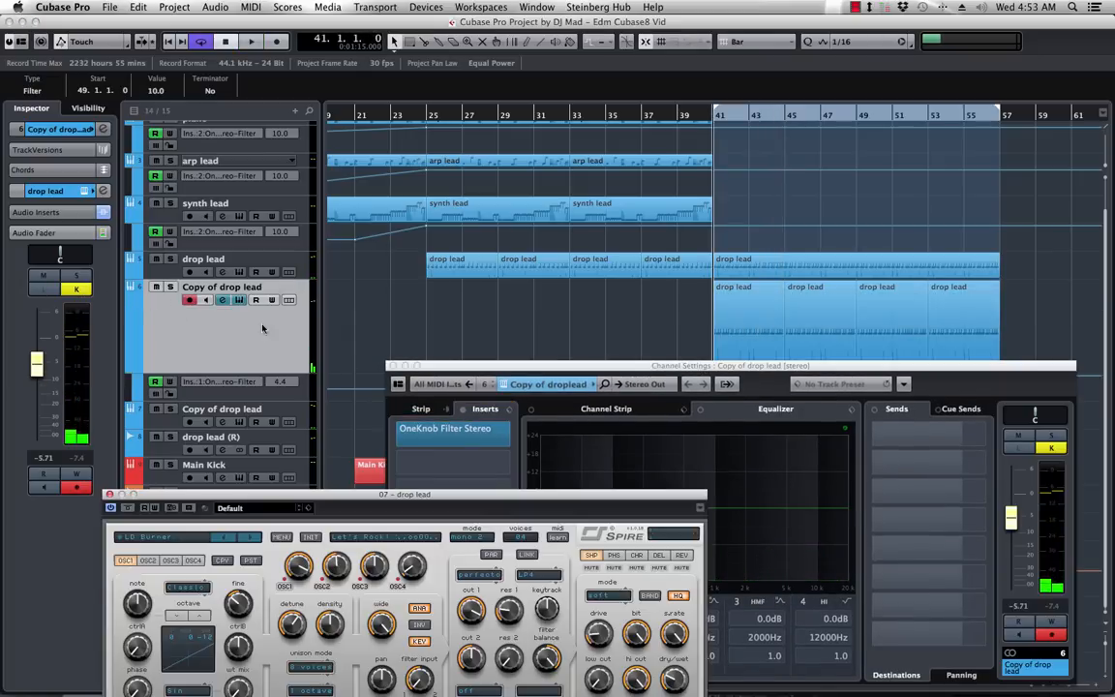
{"action": "left_click_drag", "start_coordinate": [431, 507], "coordinate": [593, 247]}
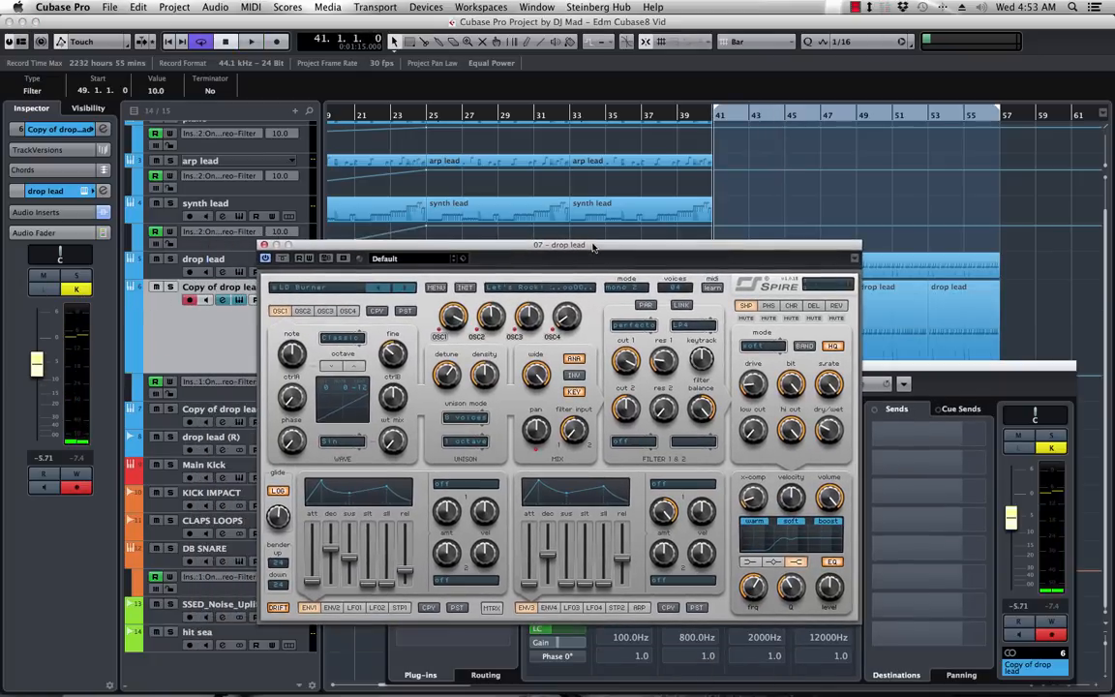
{"action": "left_click", "coordinate": [813, 306]}
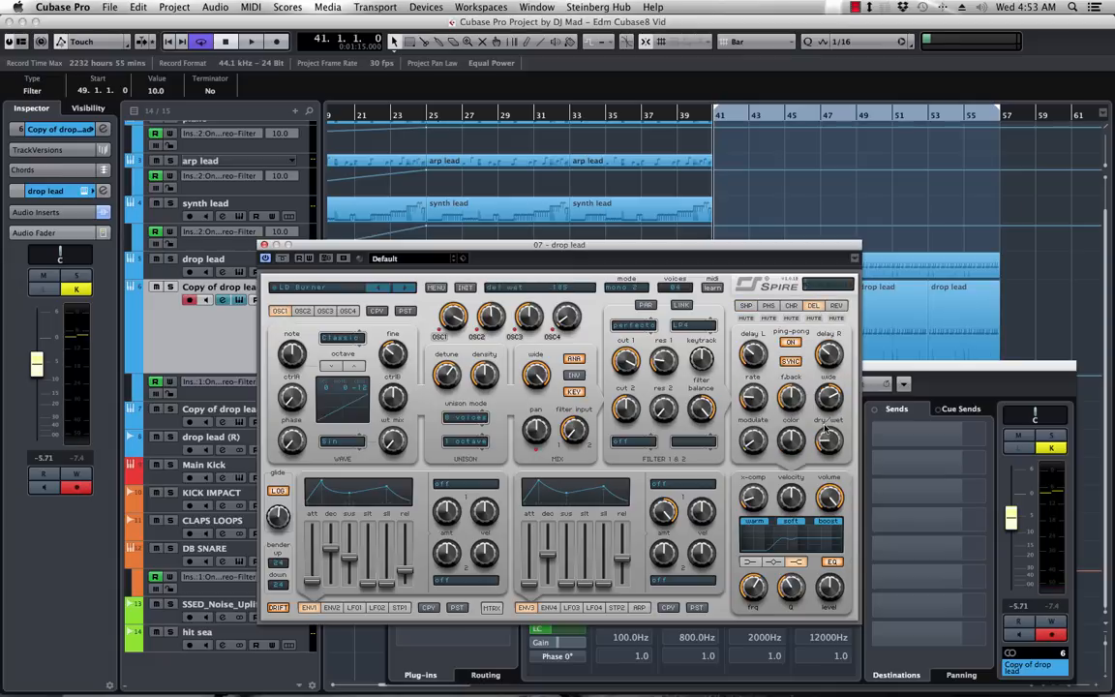
{"action": "key", "text": "space"}
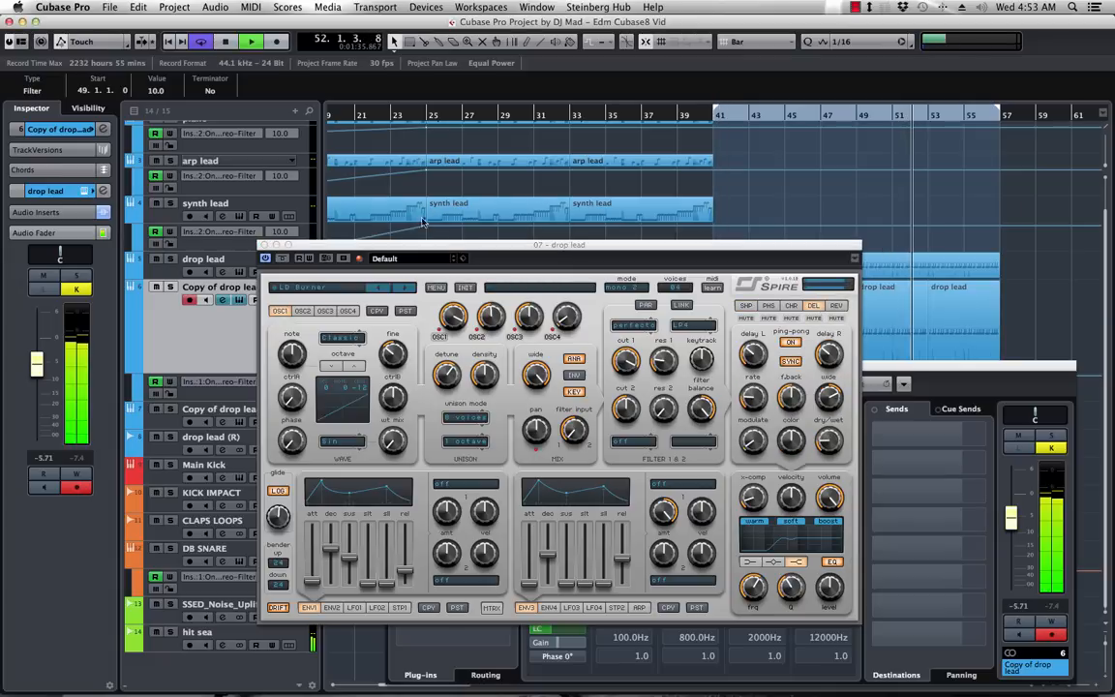
{"action": "left_click", "coordinate": [169, 286]}
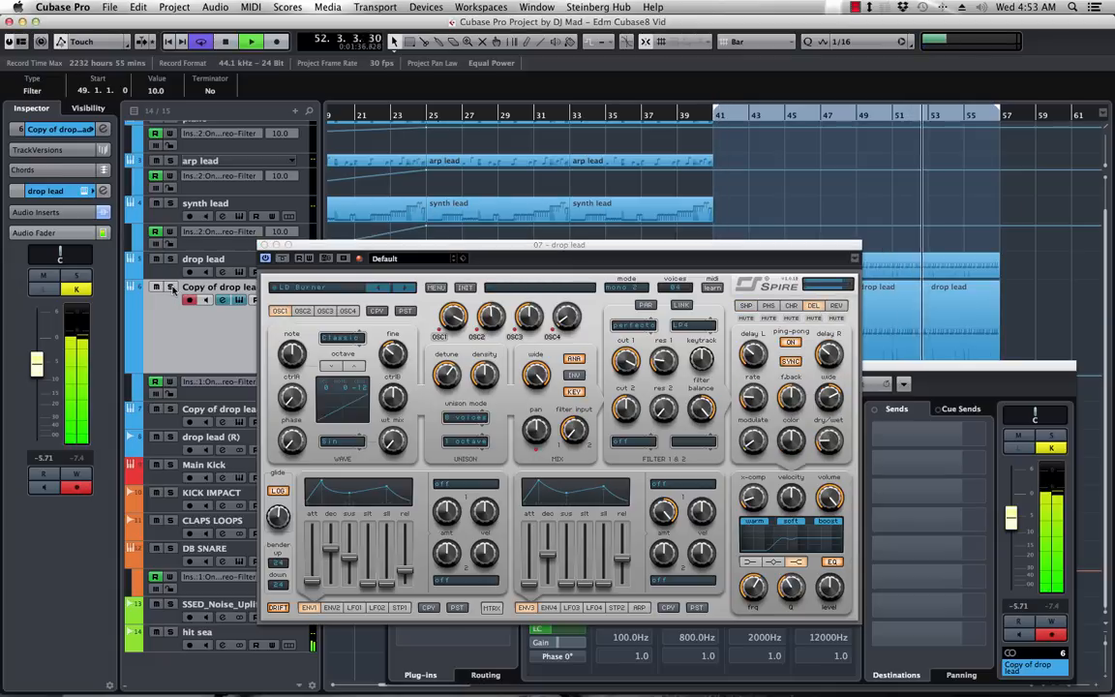
{"action": "left_click", "coordinate": [830, 439]}
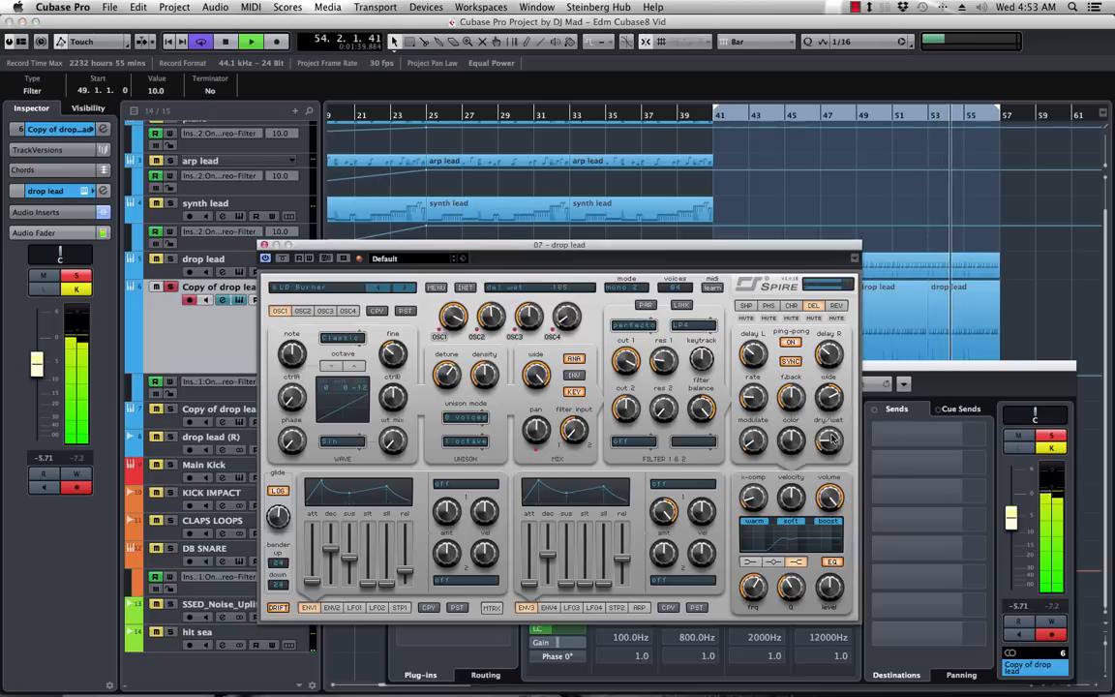
{"action": "left_click_drag", "start_coordinate": [829, 440], "coordinate": [831, 440]}
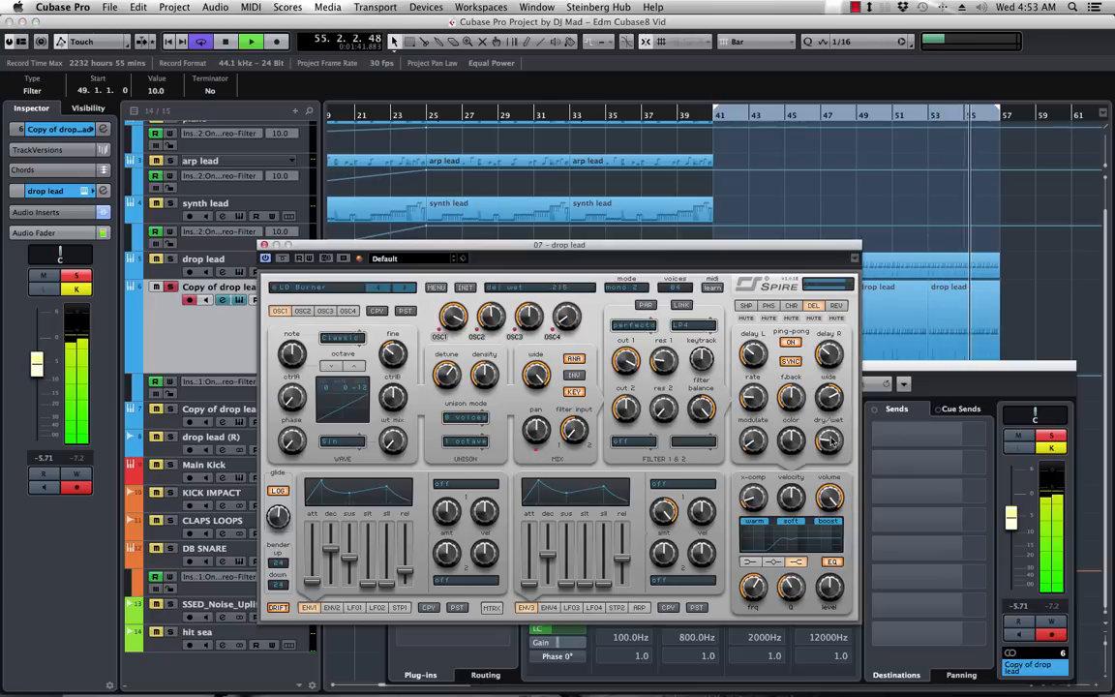
- Set Spire's reverb wet amount to 314, take track 6 out of solo and close the synth
{"action": "left_click", "coordinate": [837, 305]}
{"action": "left_click_drag", "start_coordinate": [832, 434], "coordinate": [831, 423]}
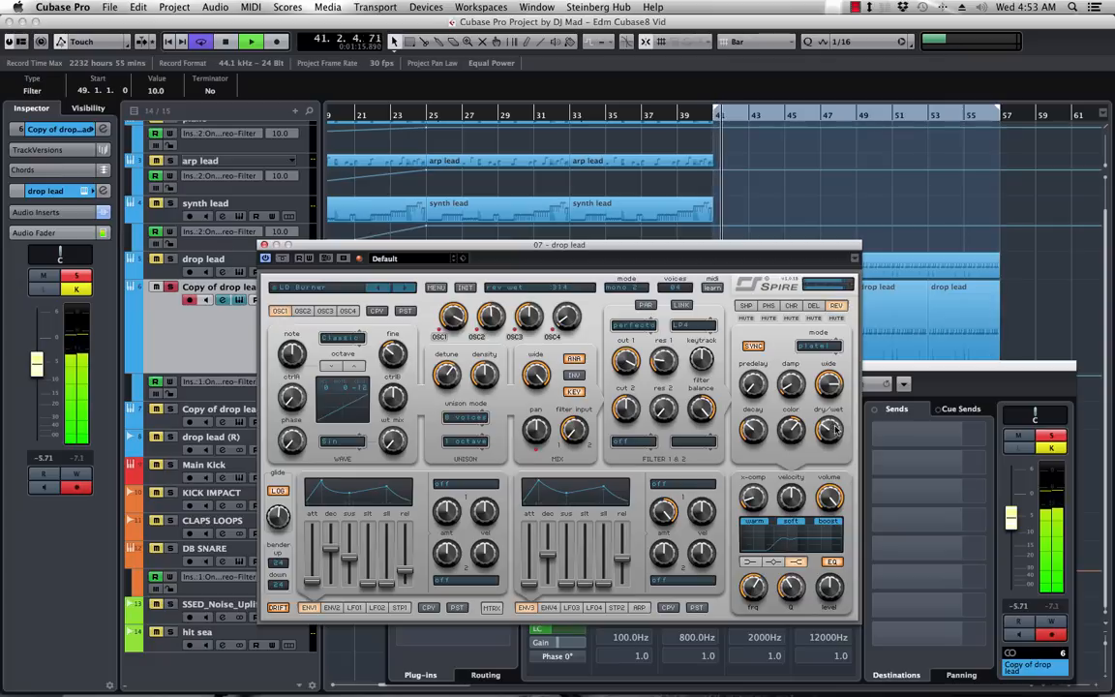
{"action": "left_click", "coordinate": [171, 287]}
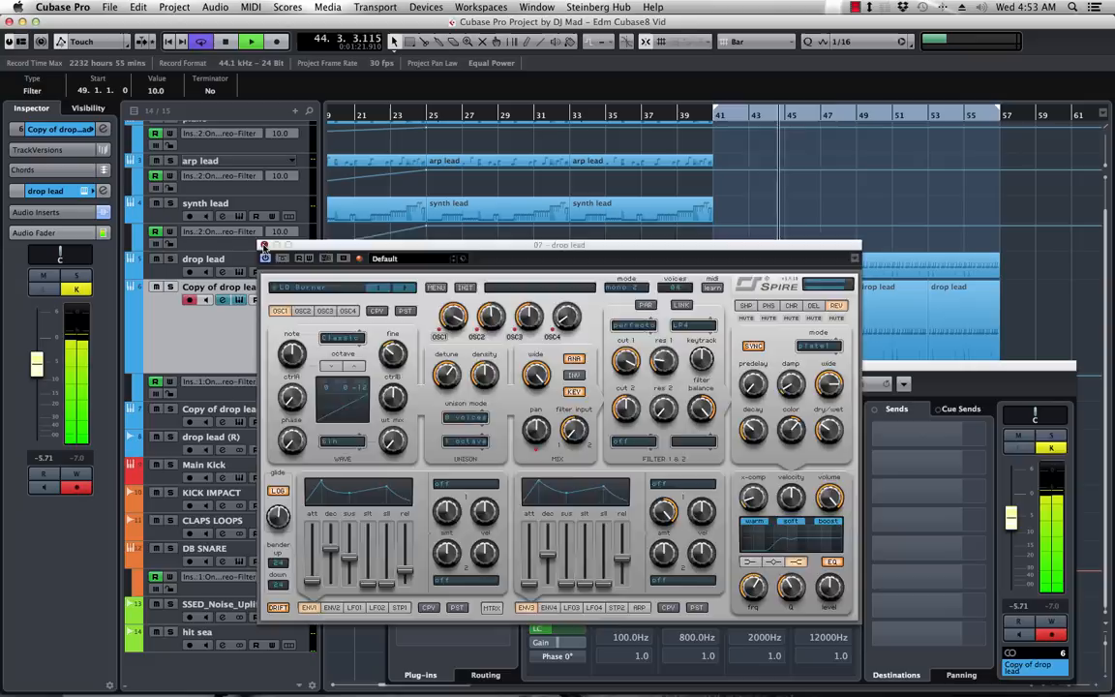
{"action": "left_click", "coordinate": [265, 247]}
- Clear the channel settings window from the arrangement, copy the bar 41 KICK IMPACT clip to bar 49 and play from bar 48
{"action": "left_click_drag", "start_coordinate": [489, 370], "coordinate": [432, 397]}
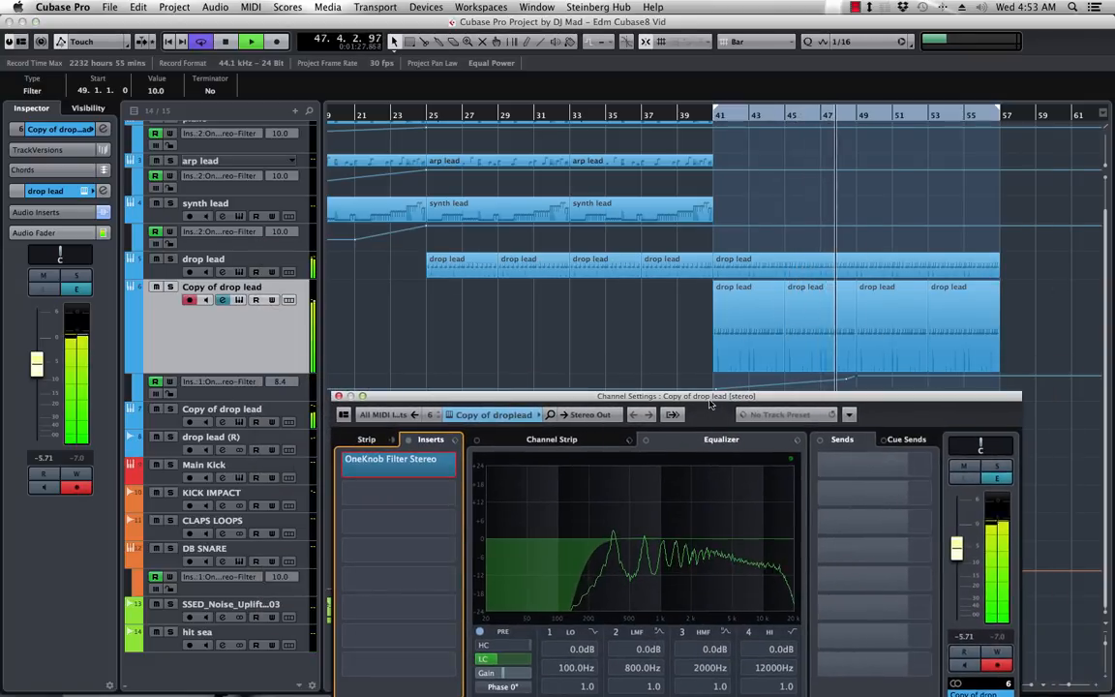
{"action": "left_click_drag", "start_coordinate": [710, 399], "coordinate": [1114, 314]}
{"action": "left_click_drag", "start_coordinate": [751, 504], "coordinate": [895, 504]}
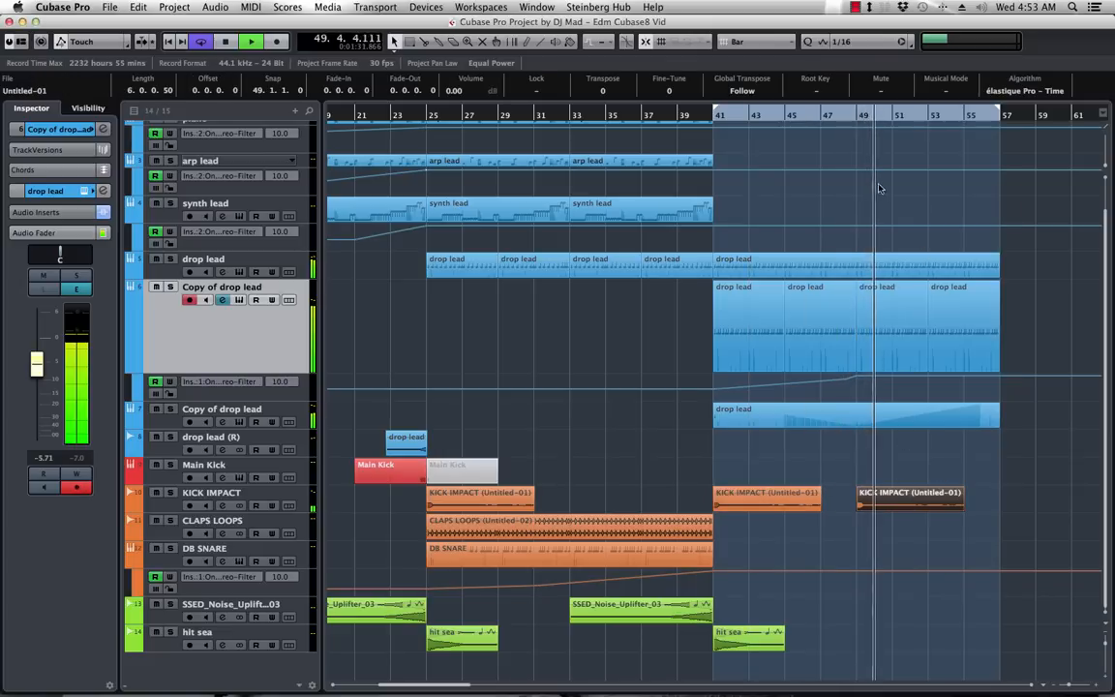
{"action": "left_click", "coordinate": [837, 117]}
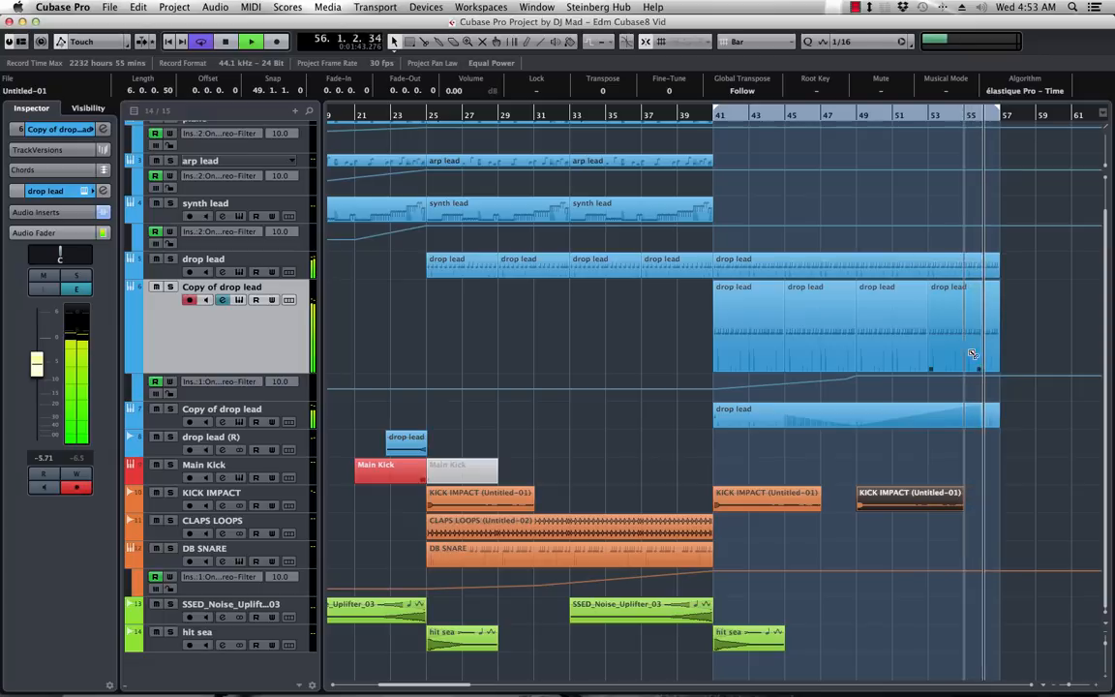
{"action": "key", "text": "space"}
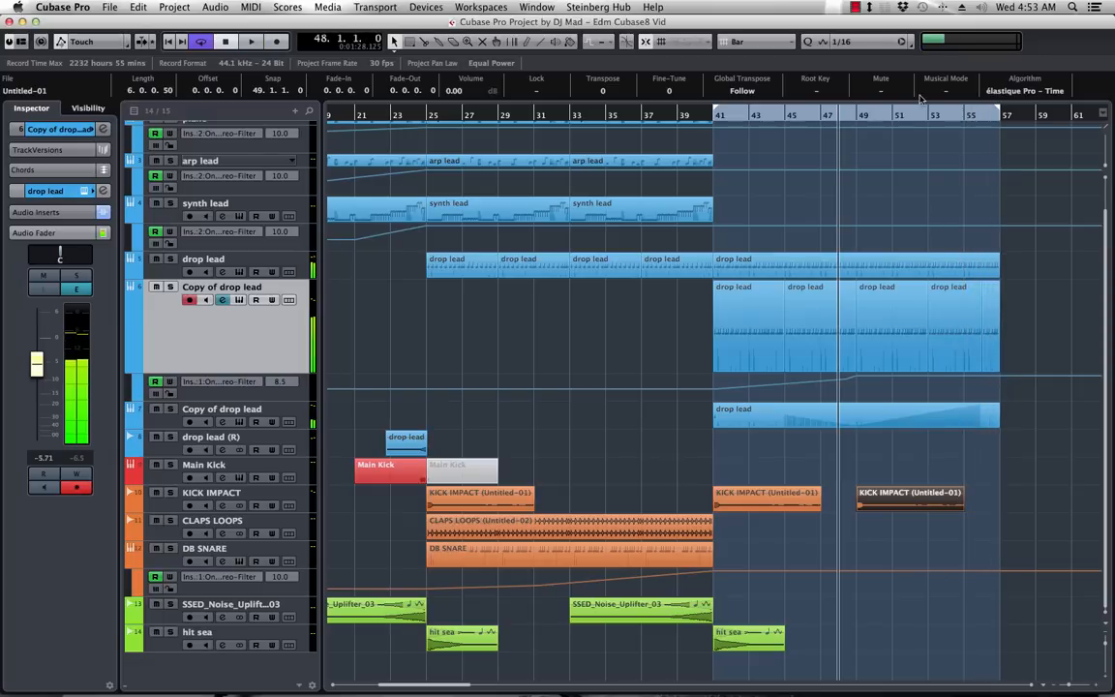
- Draw a rising pitch bend ramp across track 6's drop lead clip from bar 53 to 56 and play it back
{"action": "left_click", "coordinate": [928, 115]}
{"action": "left_click", "coordinate": [945, 324]}
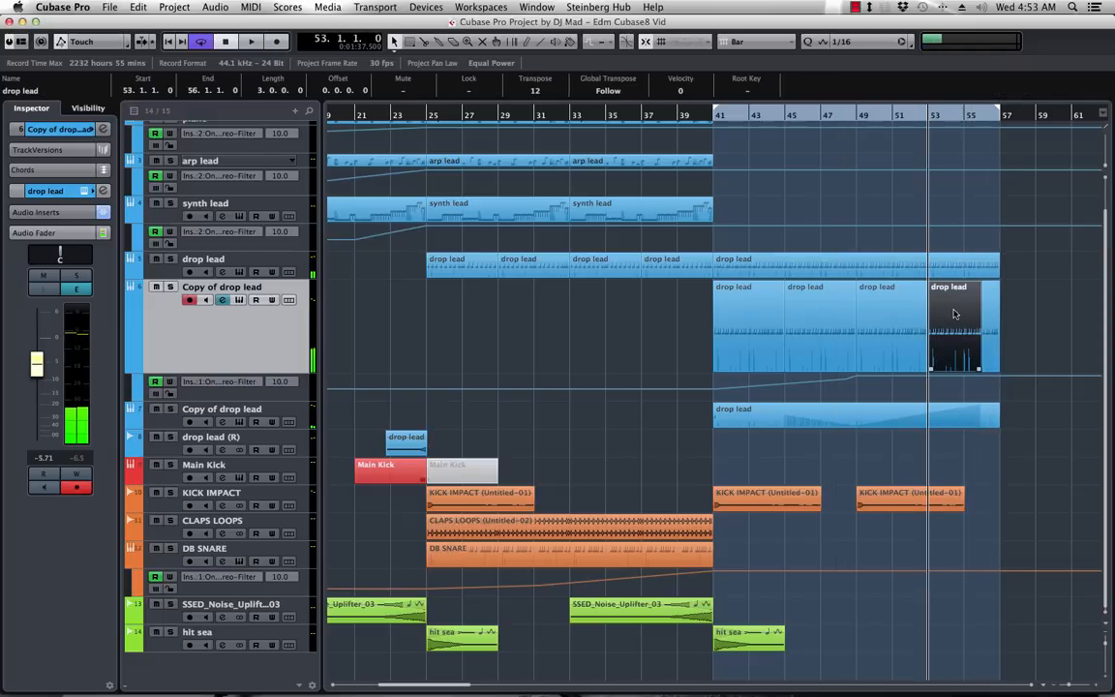
{"action": "double_click", "coordinate": [951, 314]}
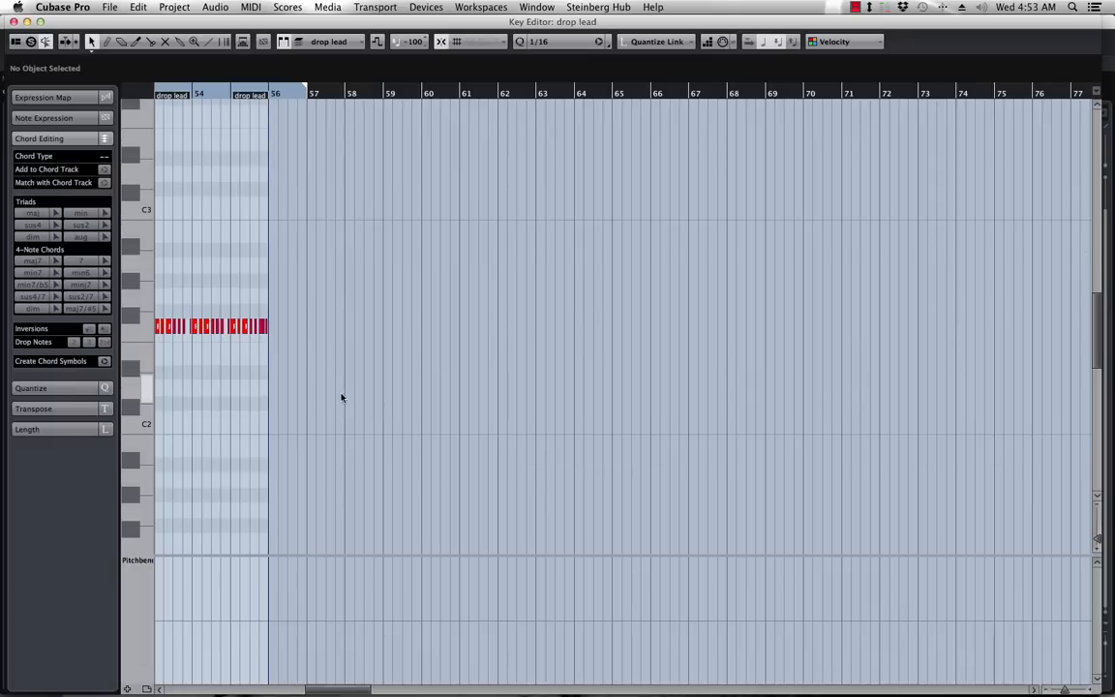
{"action": "key", "text": "h"}
{"action": "key", "text": "h"}
{"action": "key", "text": "h"}
{"action": "key", "text": "h"}
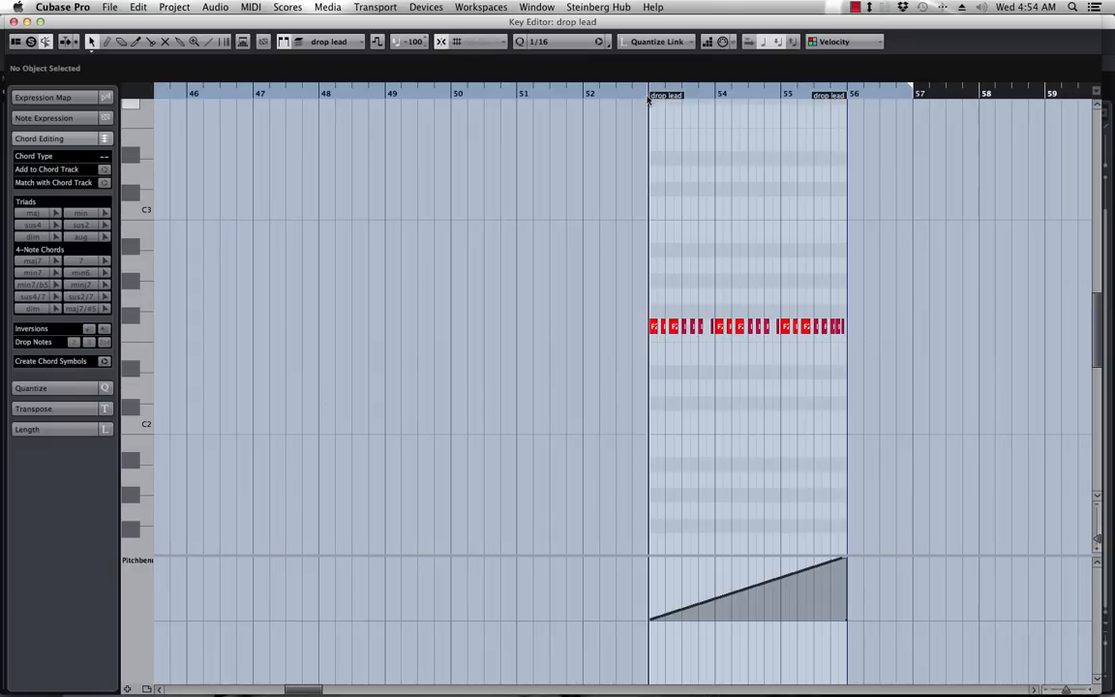
{"action": "left_click", "coordinate": [645, 94]}
{"action": "key", "text": "space"}
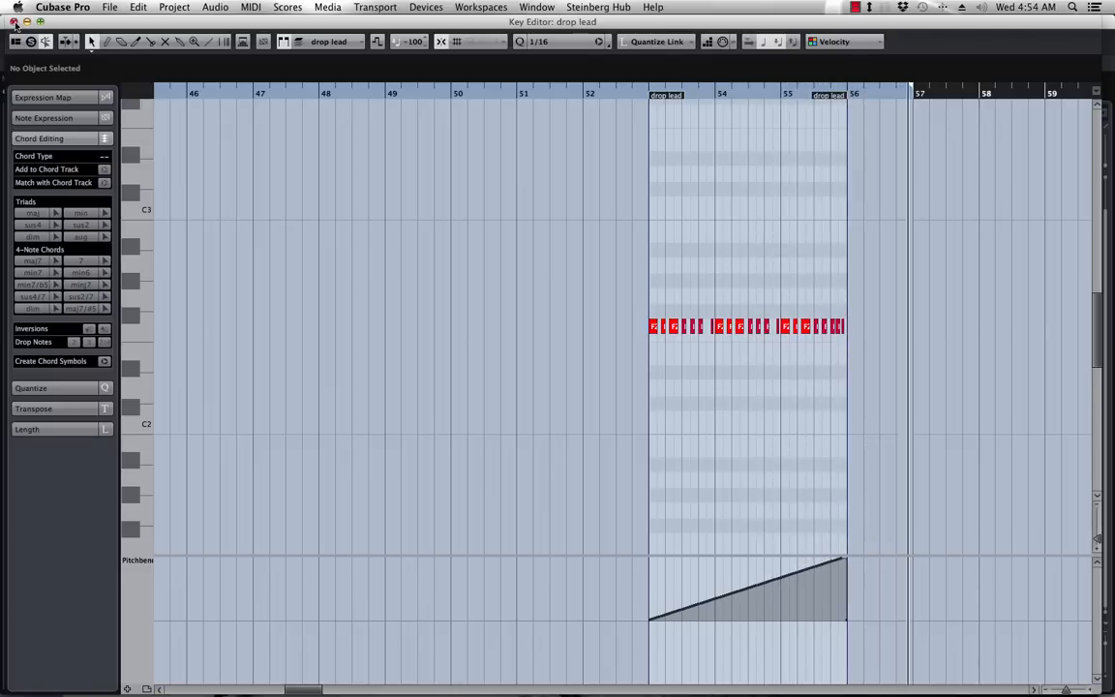
{"action": "left_click", "coordinate": [14, 22]}
{"action": "key", "text": "space"}
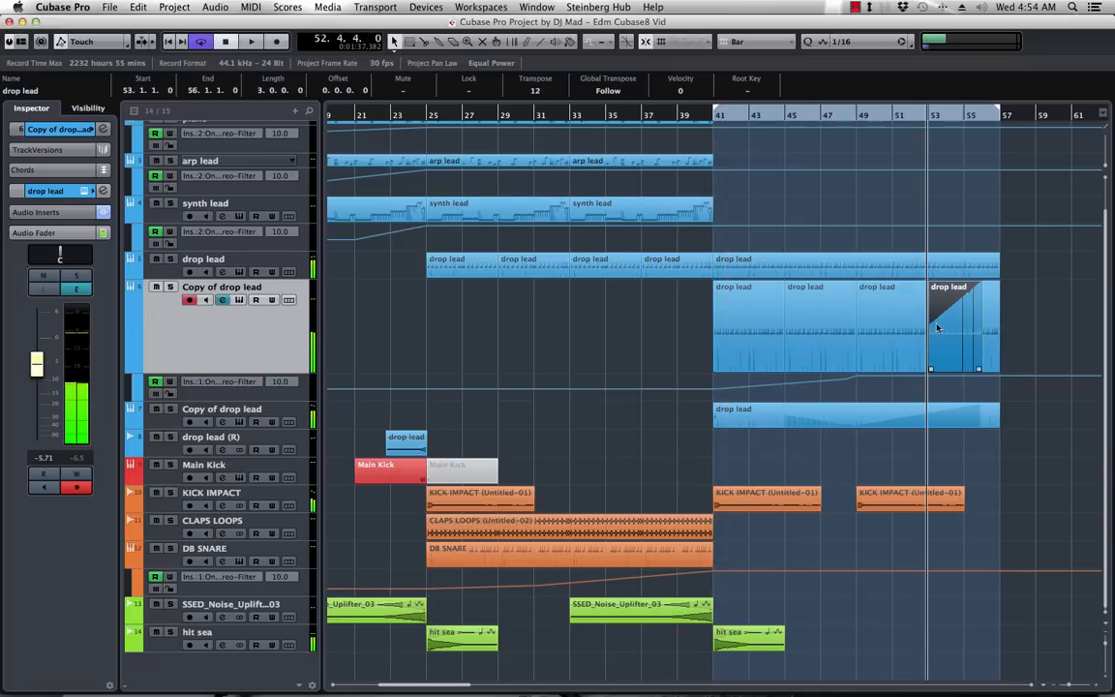
- Replace the pitch bend reset at the end of track 6's bar 53 clip with a zero-value point at 55.4.4.76 and audition it
{"action": "double_click", "coordinate": [952, 323]}
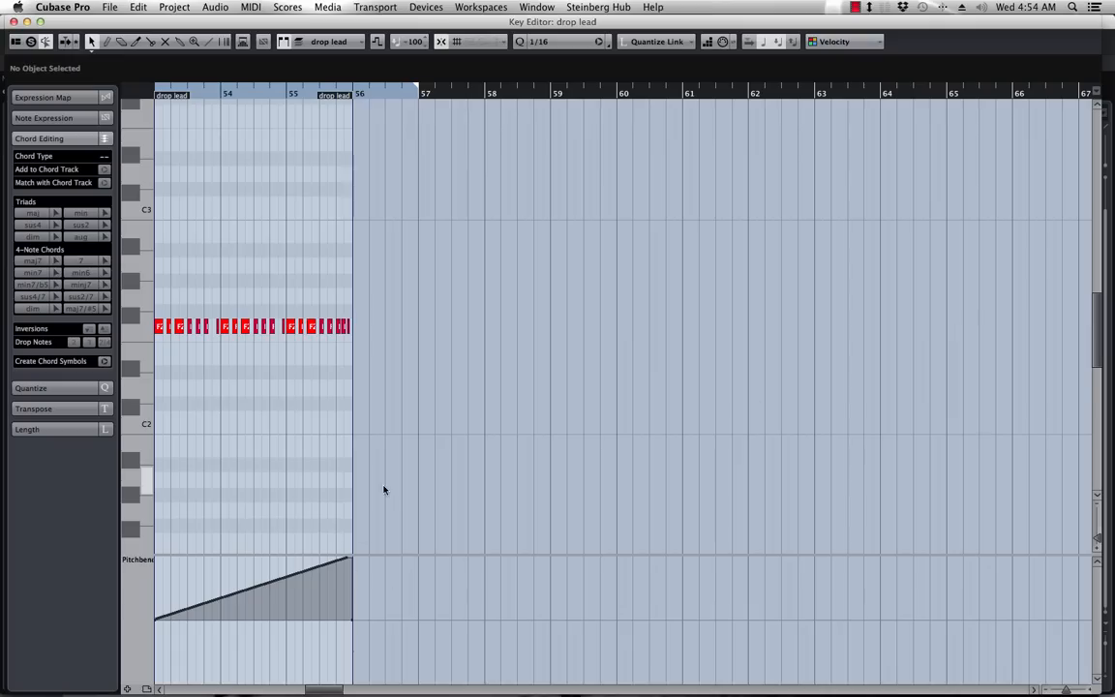
{"action": "key", "text": "h"}
{"action": "key", "text": "h"}
{"action": "key", "text": "h"}
{"action": "key", "text": "h"}
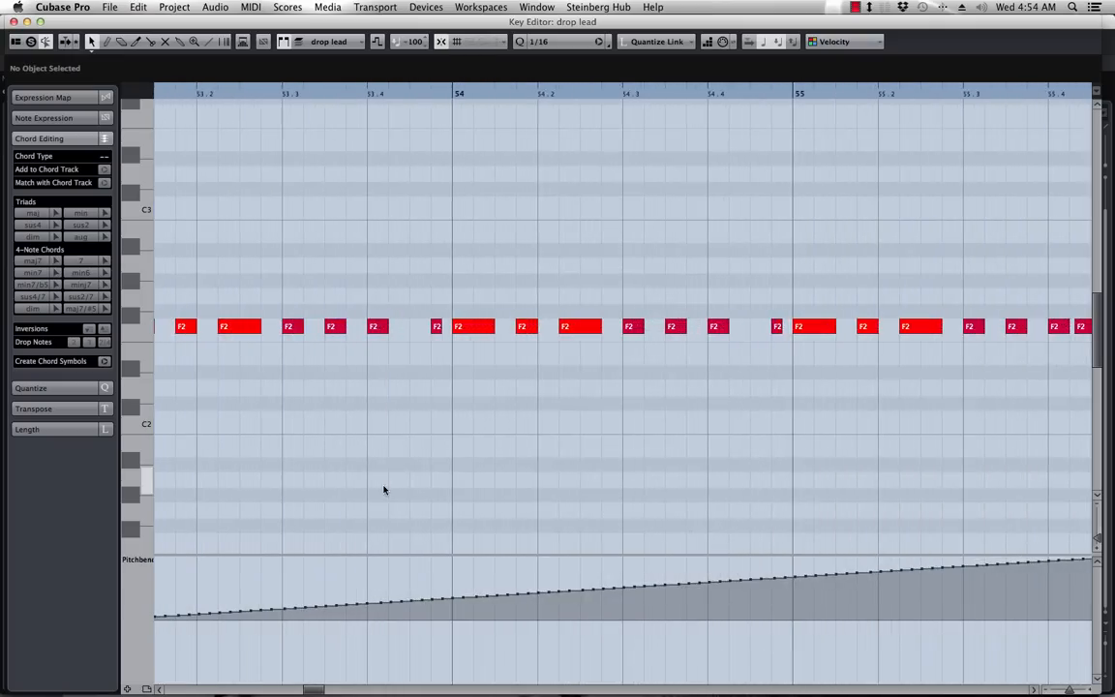
{"action": "scroll", "coordinate": [692, 525], "scroll_direction": "right", "scroll_amount": 6}
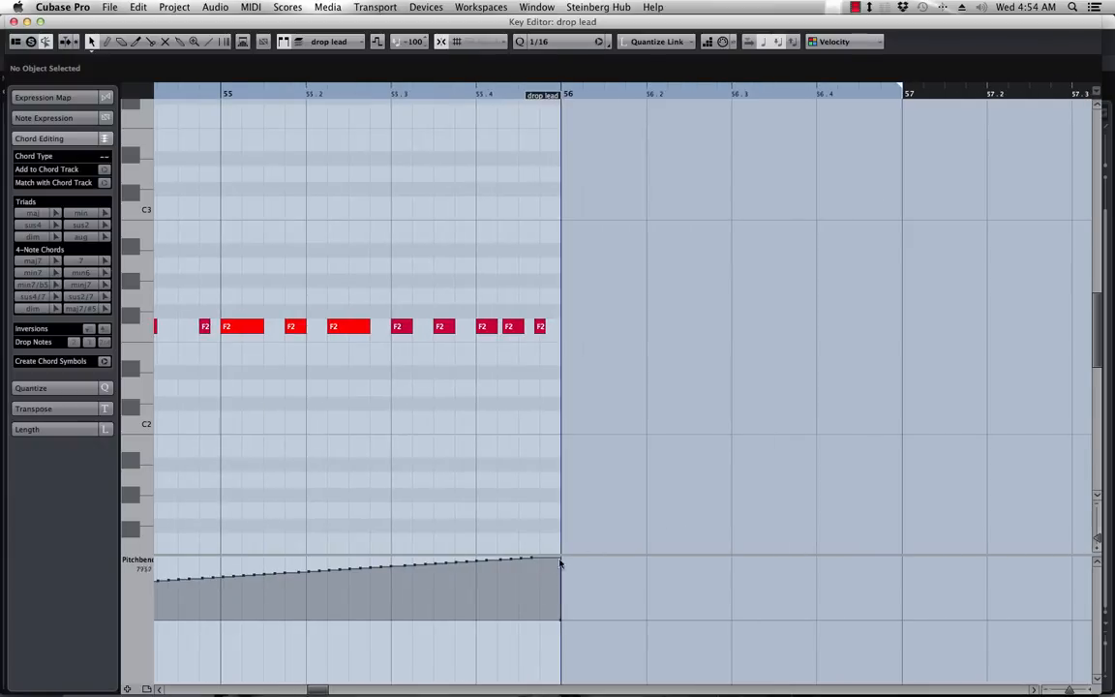
{"action": "left_click_drag", "start_coordinate": [552, 613], "coordinate": [579, 637]}
{"action": "key", "text": "Delete"}
{"action": "left_click", "coordinate": [549, 558], "text": "alt"}
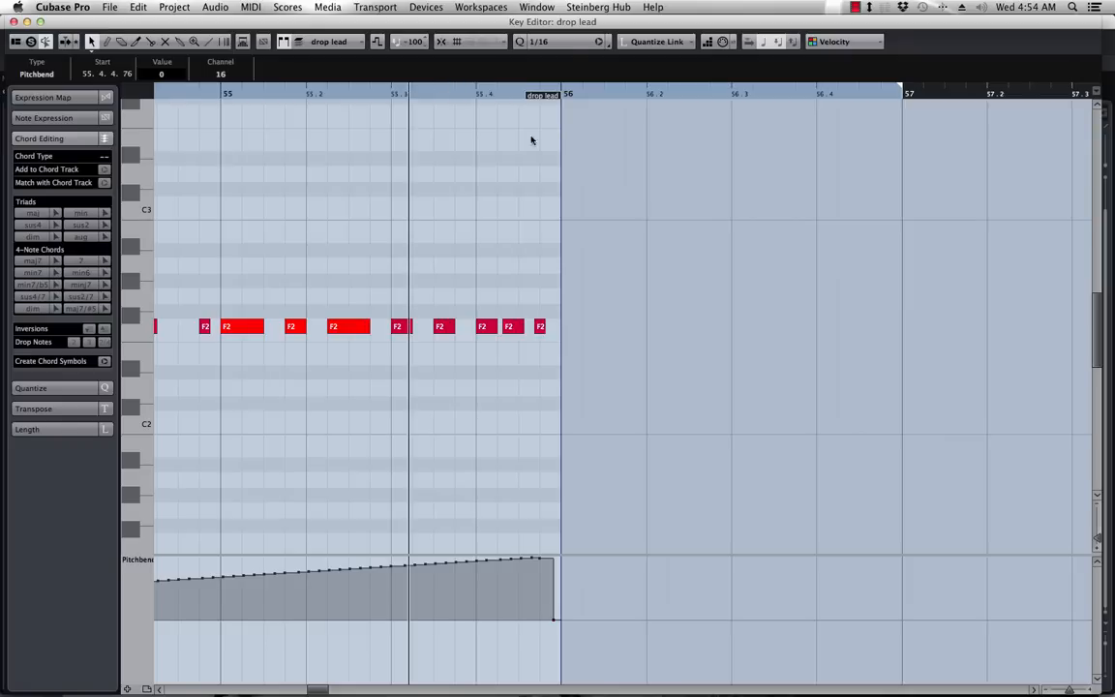
{"action": "left_click", "coordinate": [14, 21]}
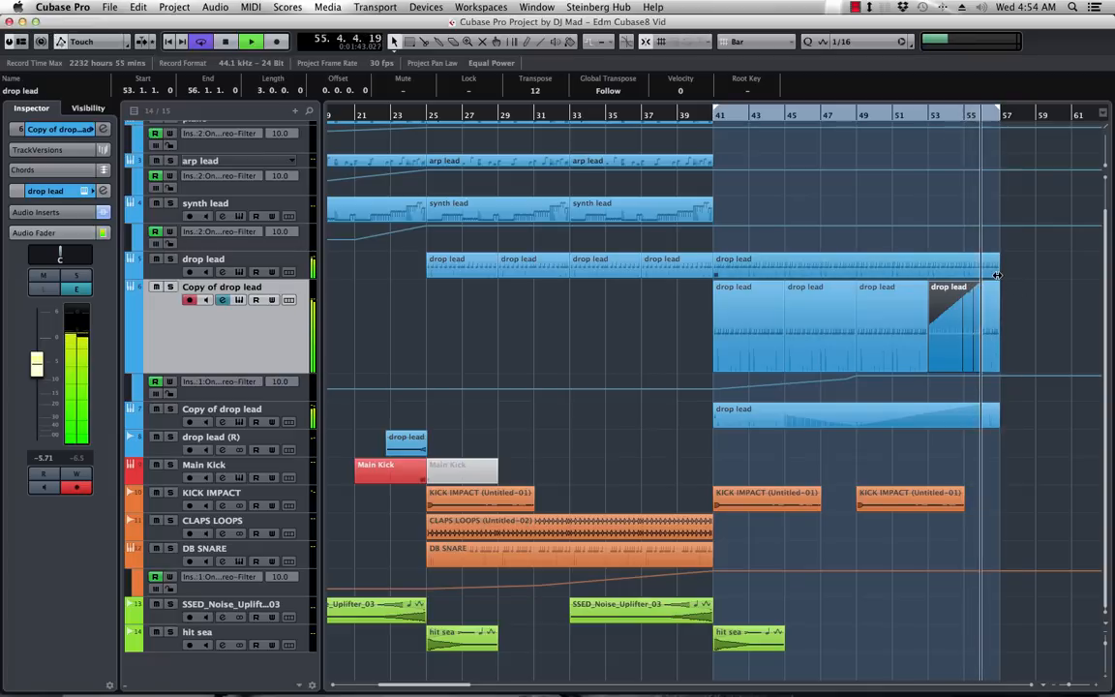
- Shorten track 5's drop lead clip to end at bar 56, and delete the last two F2 notes in track 6's bar 56 clip
{"action": "left_click_drag", "start_coordinate": [997, 275], "coordinate": [981, 275]}
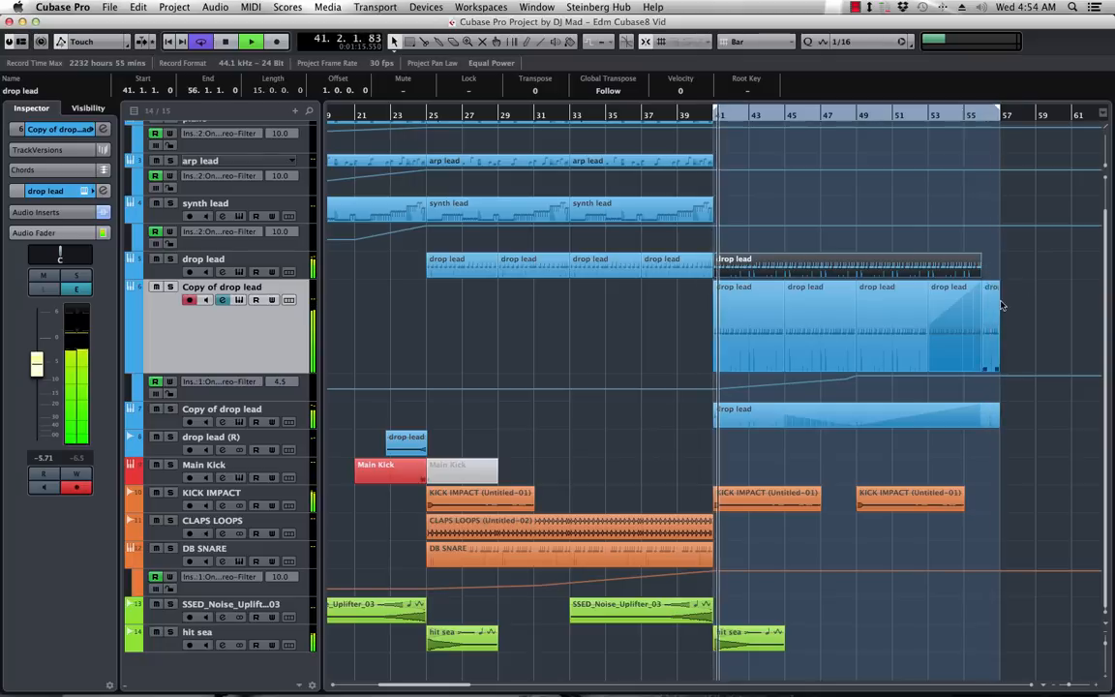
{"action": "double_click", "coordinate": [995, 301]}
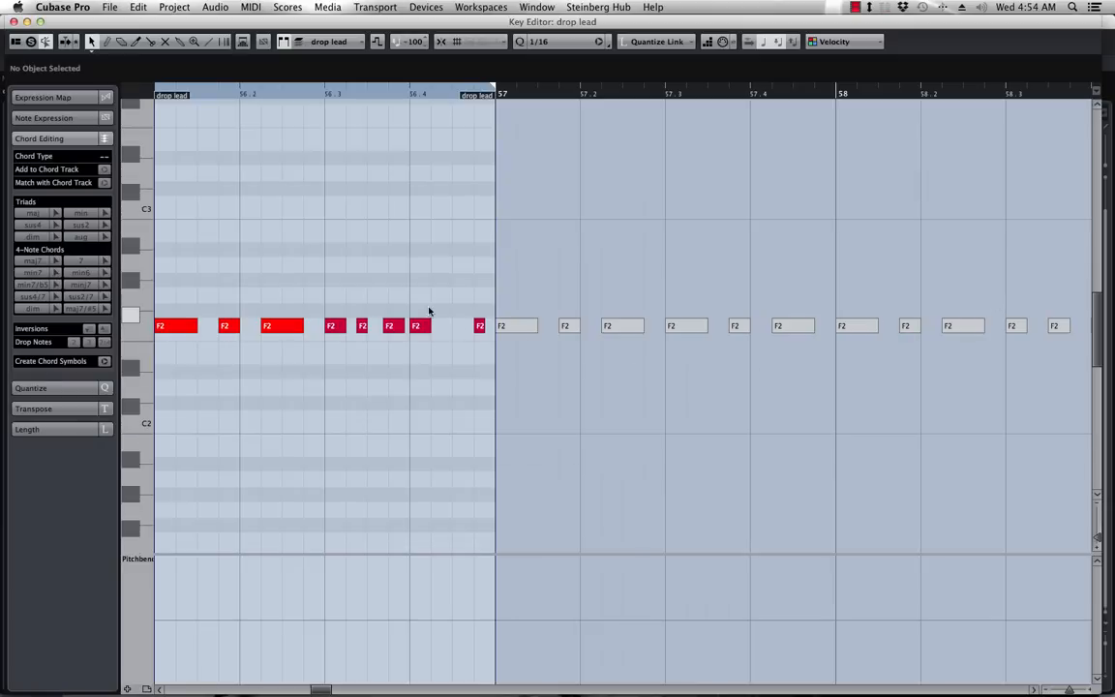
{"action": "left_click_drag", "start_coordinate": [503, 308], "coordinate": [566, 334]}
{"action": "key", "text": "Delete"}
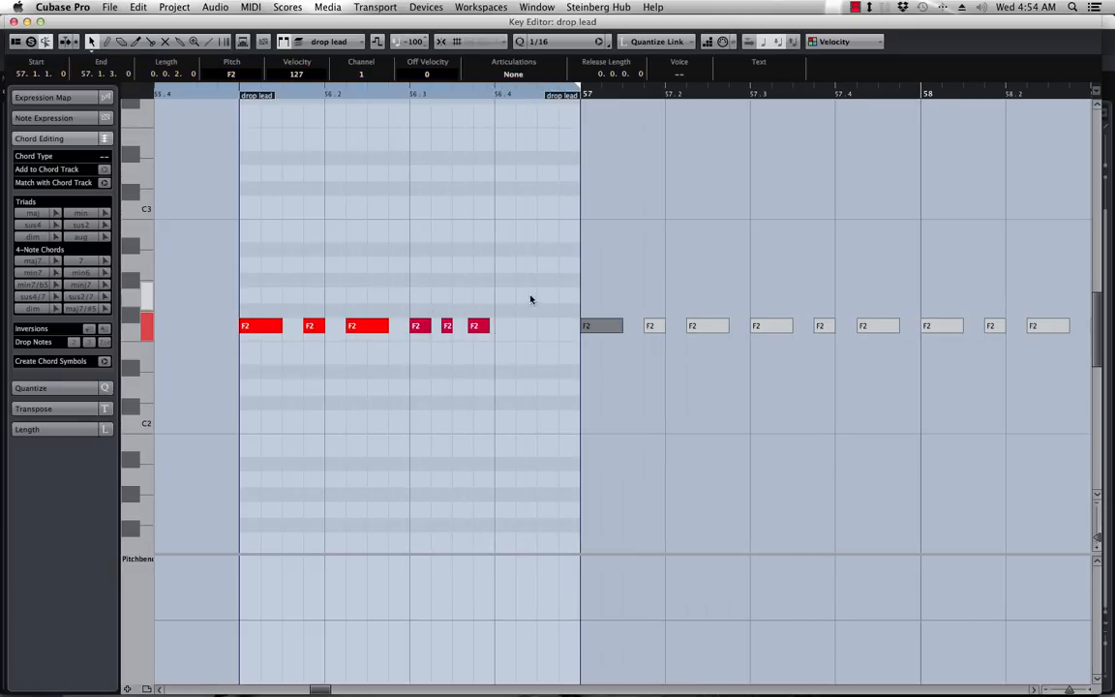
{"action": "left_click", "coordinate": [13, 21]}
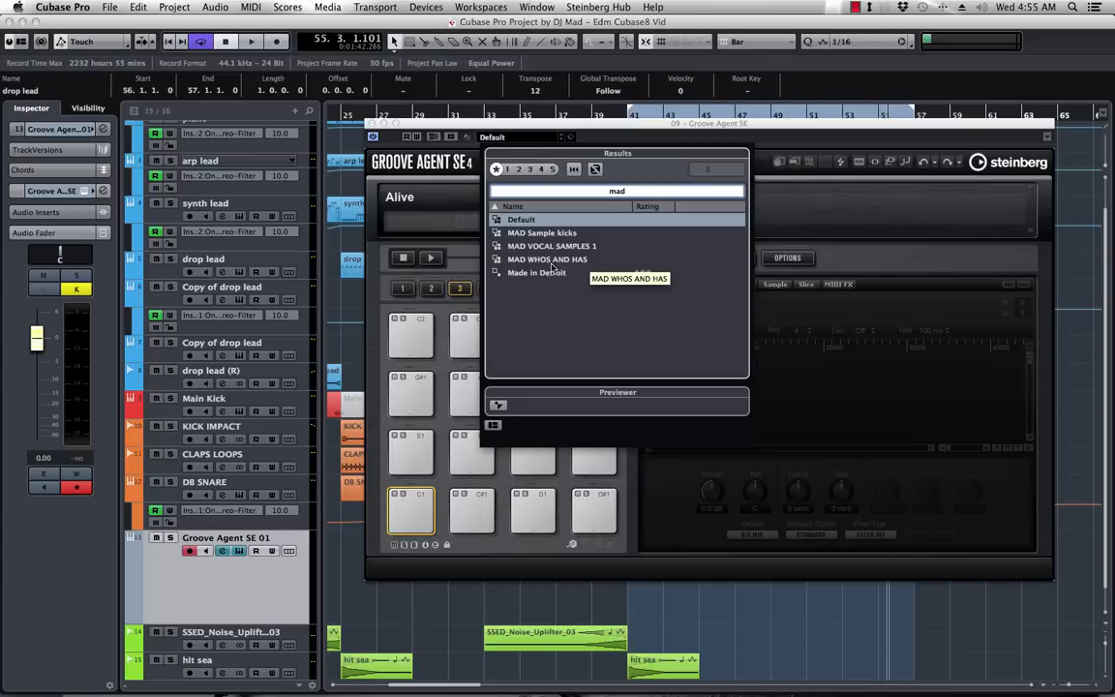
- Load the MAD VOCAL SAMPLES 1 preset in Groove Agent SE and audition the vocal pads C#2, A2, D#2 and B2
{"action": "double_click", "coordinate": [552, 246]}
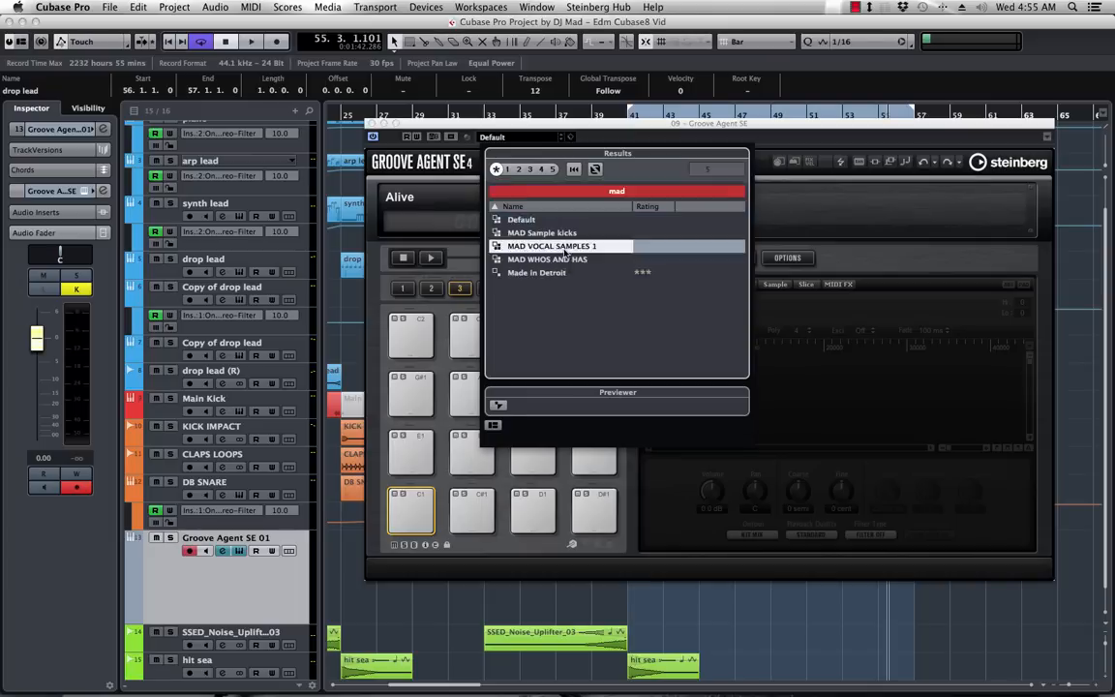
{"action": "left_click", "coordinate": [419, 324]}
{"action": "left_click", "coordinate": [484, 335]}
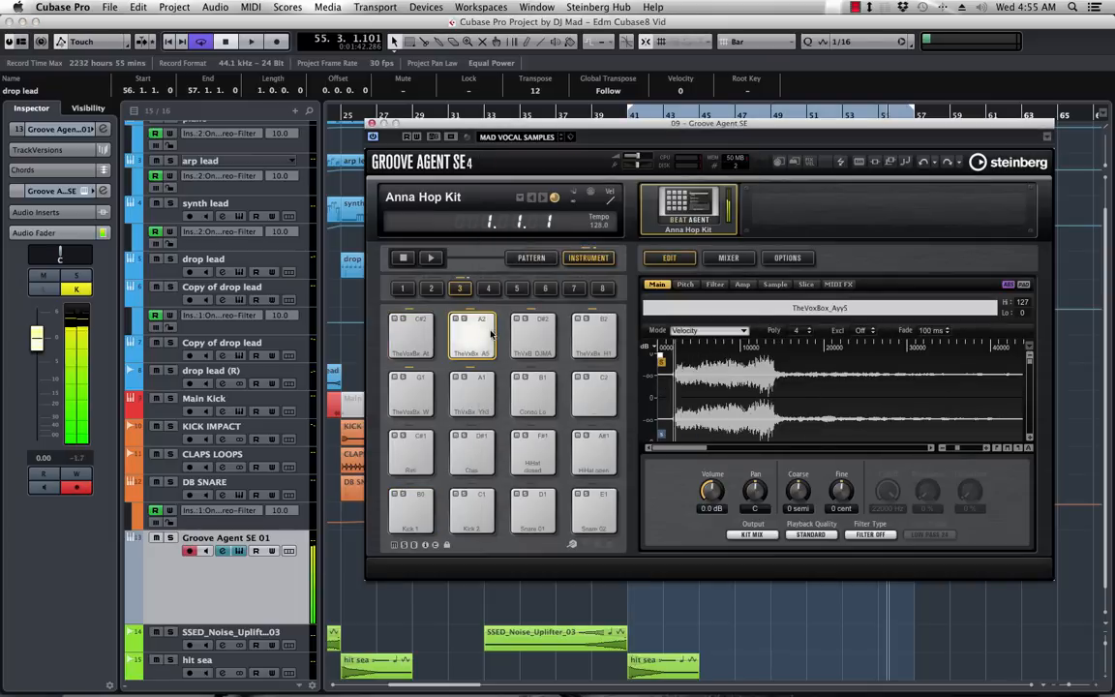
{"action": "left_click", "coordinate": [537, 335]}
{"action": "left_click", "coordinate": [541, 335]}
{"action": "left_click", "coordinate": [477, 338]}
{"action": "left_click", "coordinate": [592, 351]}
- Audition the remaining kit pads and compare the Yeah3 sample on A1 with the Woo sample on G1
{"action": "left_click", "coordinate": [524, 404]}
{"action": "left_click", "coordinate": [473, 400]}
{"action": "left_click", "coordinate": [411, 395]}
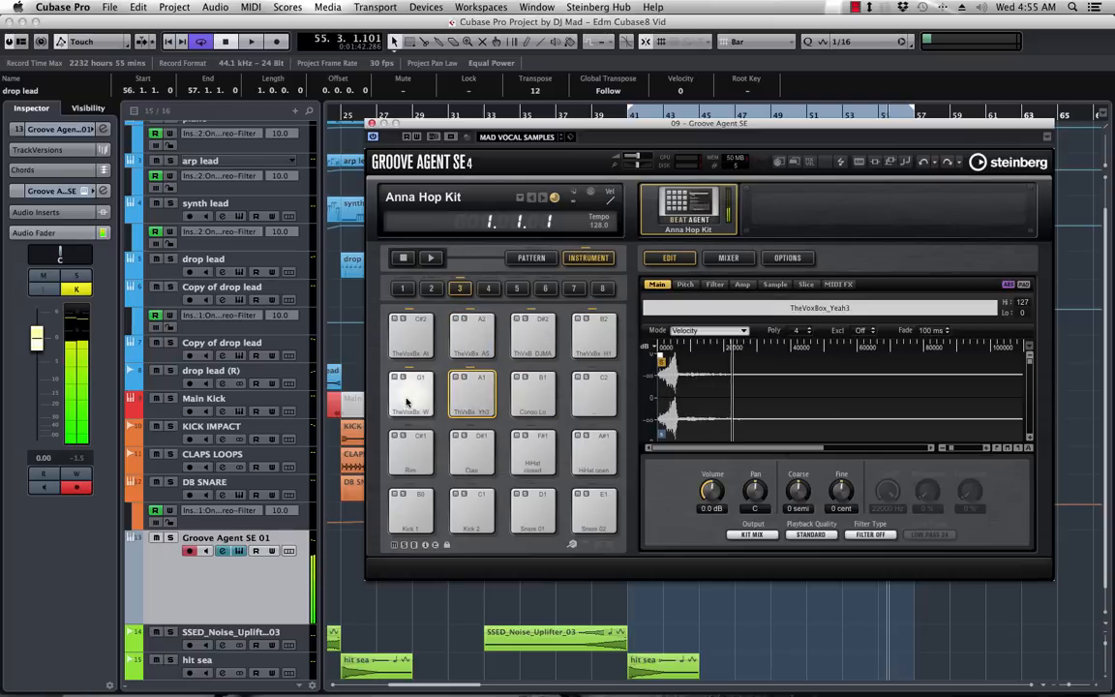
{"action": "left_click", "coordinate": [416, 453]}
{"action": "left_click", "coordinate": [473, 455]}
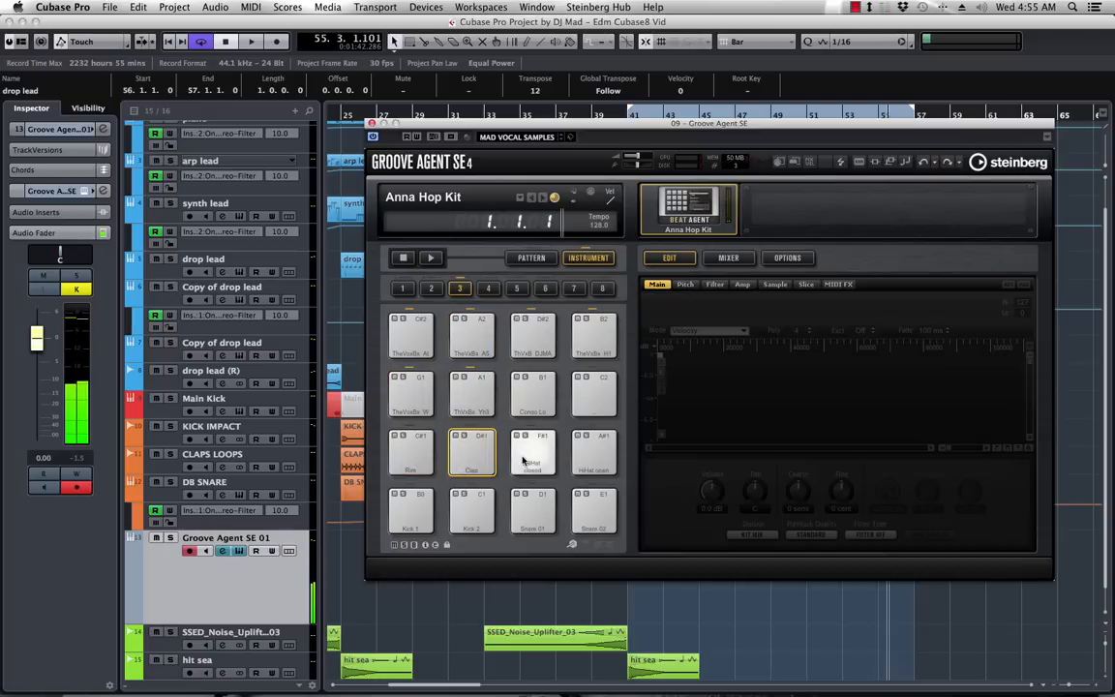
{"action": "left_click", "coordinate": [474, 394]}
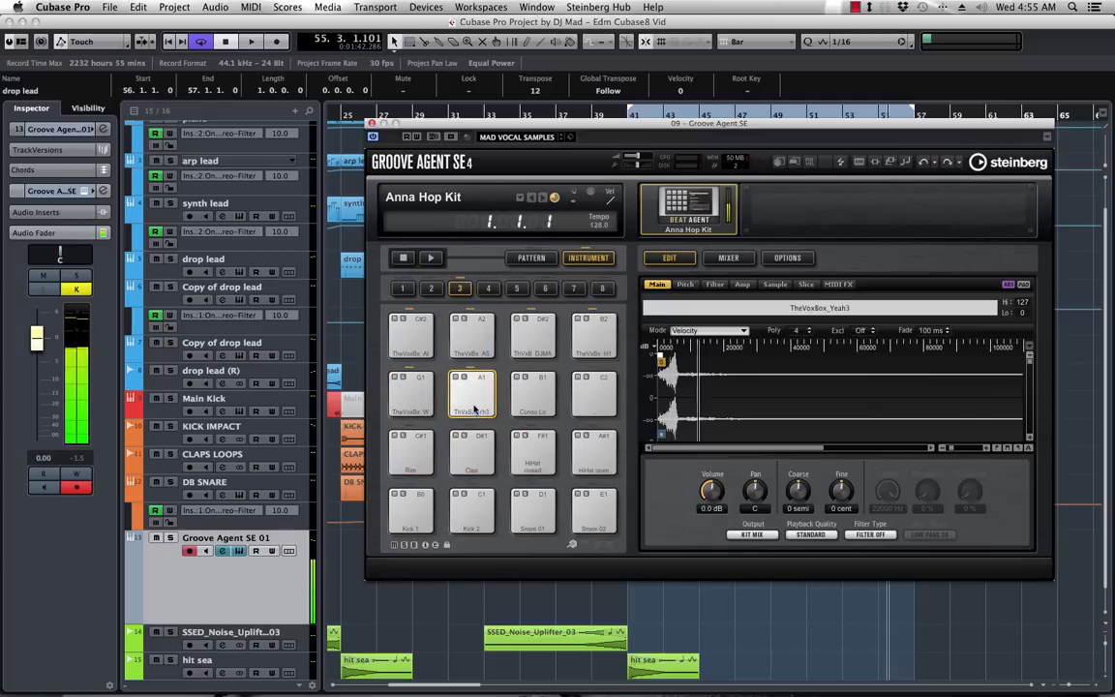
{"action": "left_click", "coordinate": [416, 393]}
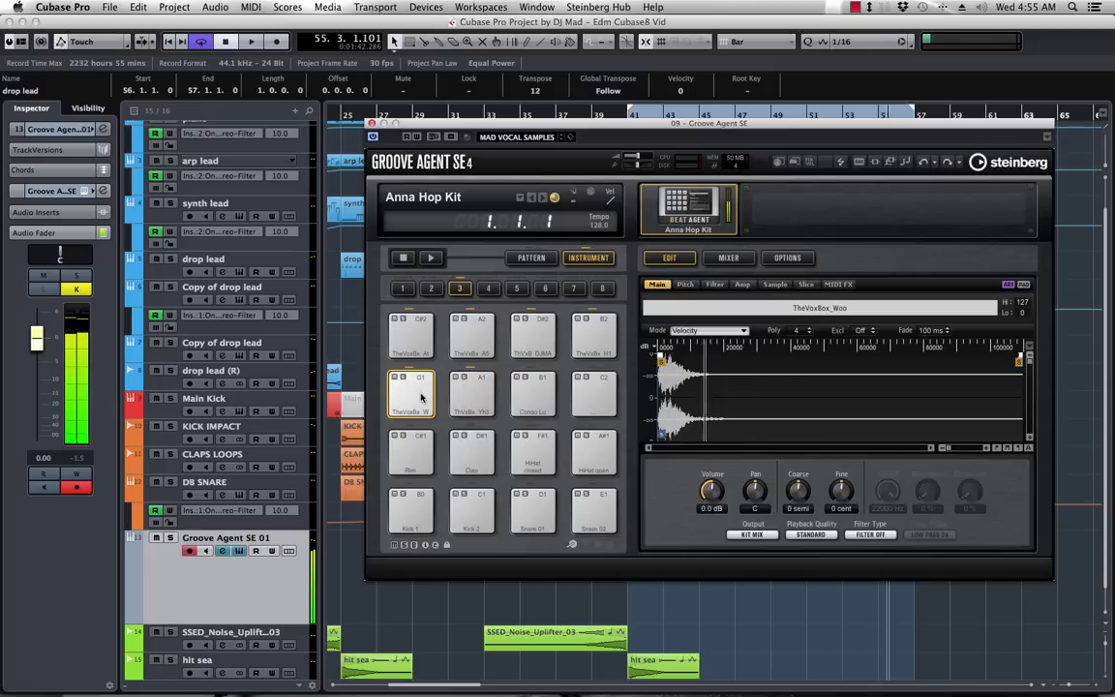
- Play the drop to try the Woo pad against it, shorten its sample end to about 47000, and close Groove Agent SE
{"action": "key", "text": "space"}
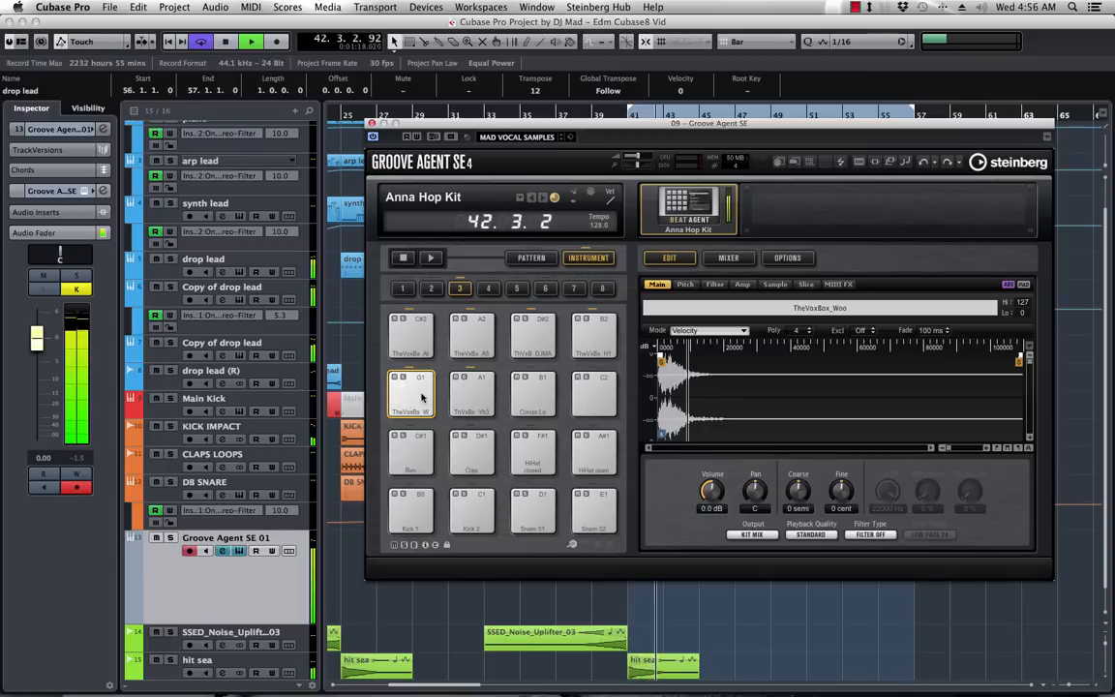
{"action": "key", "text": "space"}
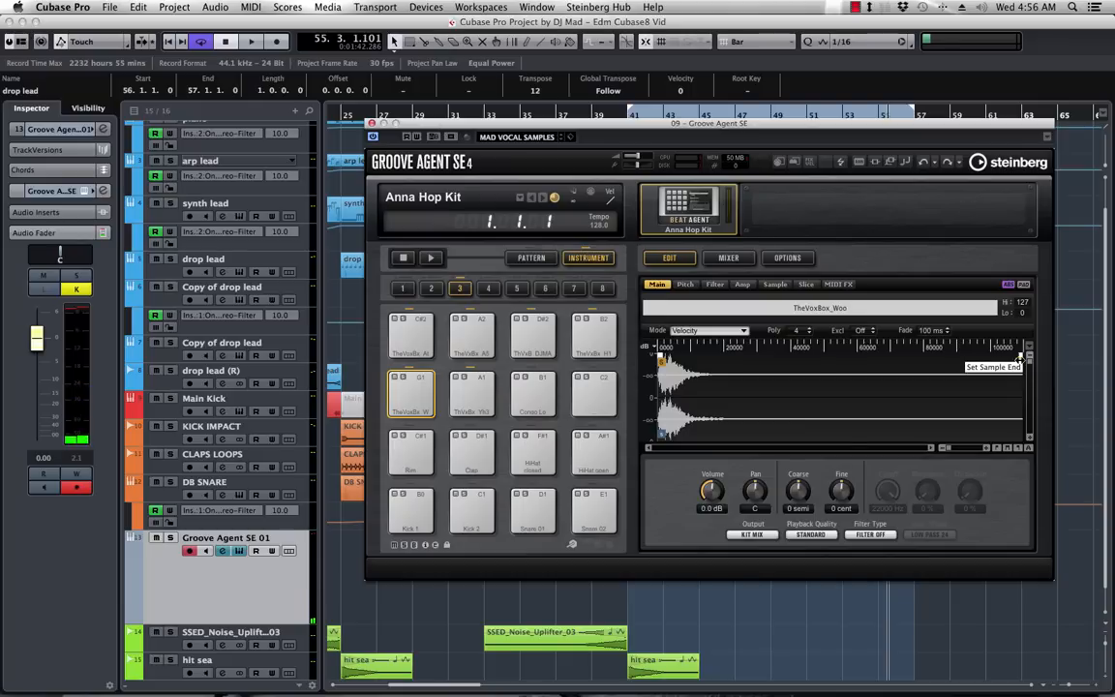
{"action": "mouse_move", "coordinate": [1004, 361]}
{"action": "left_mouse_down"}
{"action": "mouse_move", "coordinate": [748, 363]}
{"action": "mouse_move", "coordinate": [819, 362]}
{"action": "left_mouse_up"}
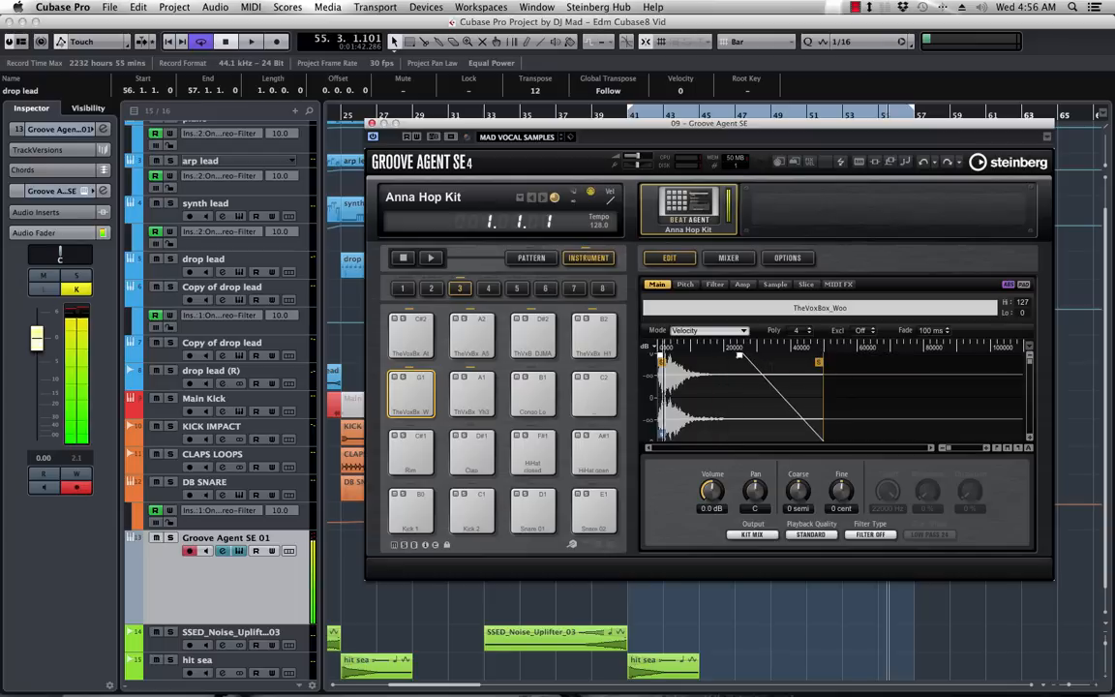
{"action": "left_click", "coordinate": [372, 124]}
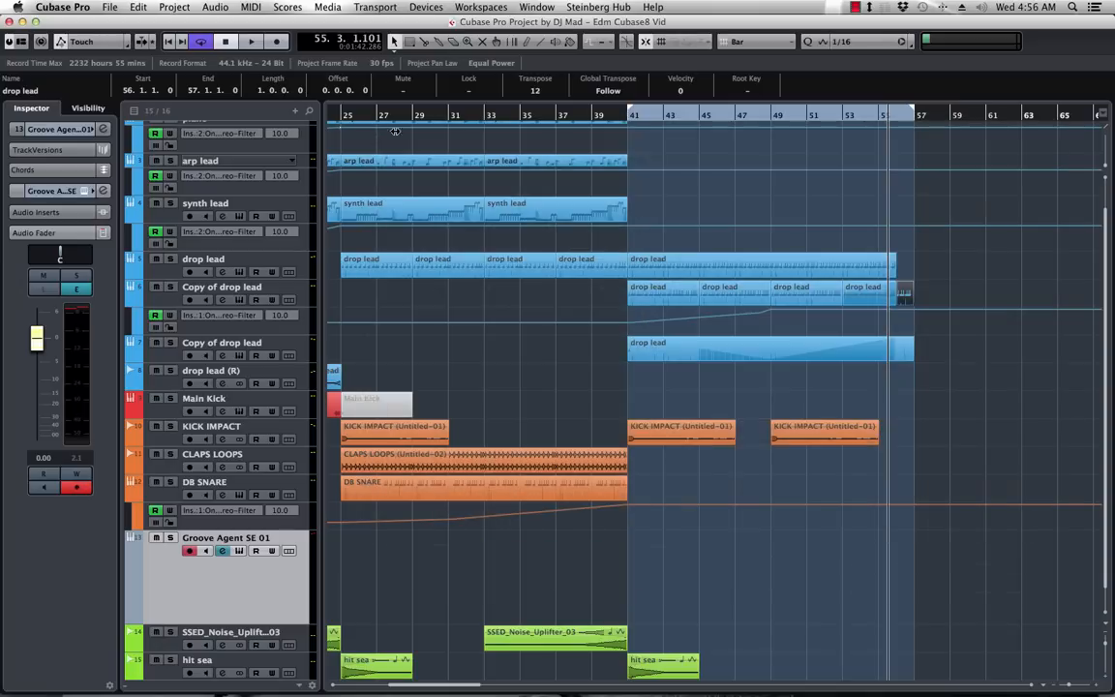
- Record Woo vocal hits on the Groove Agent SE 01 track starting from bar 48, and replay from bar 48
{"action": "left_click", "coordinate": [755, 120]}
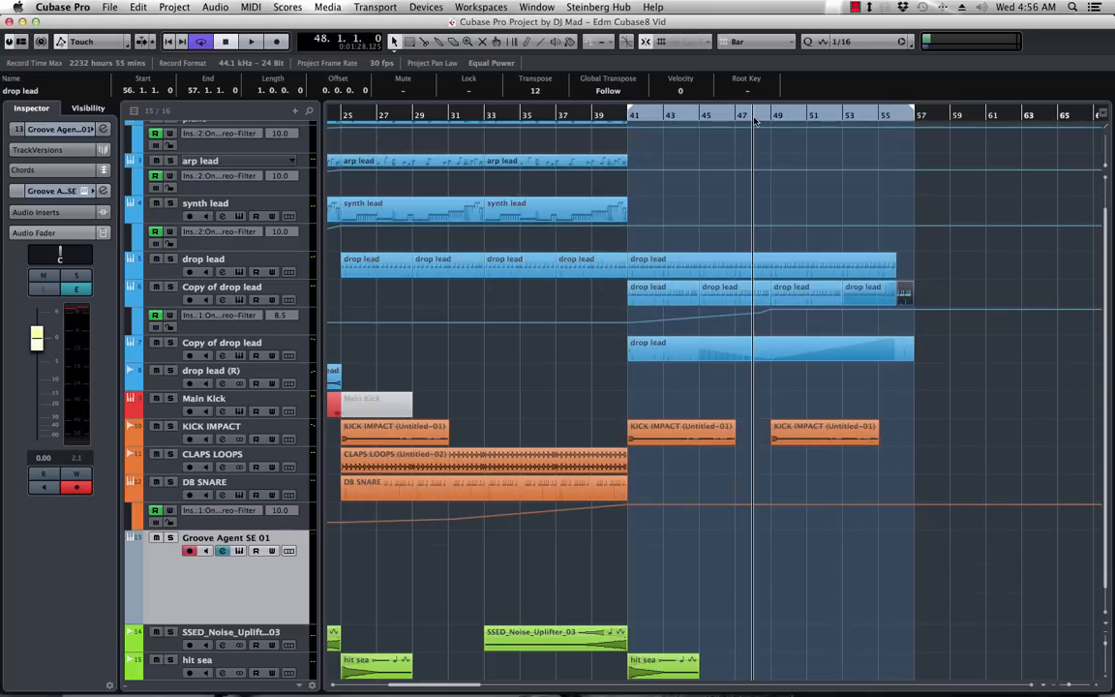
{"action": "key", "text": "KP_Multiply"}
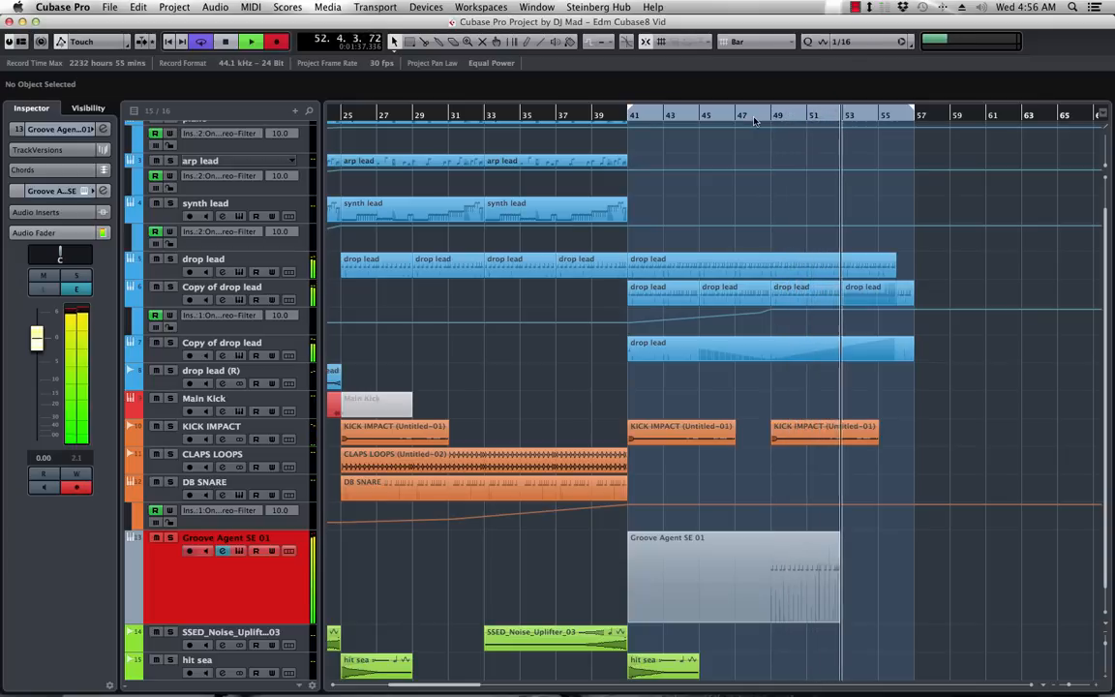
{"action": "left_click", "coordinate": [757, 120]}
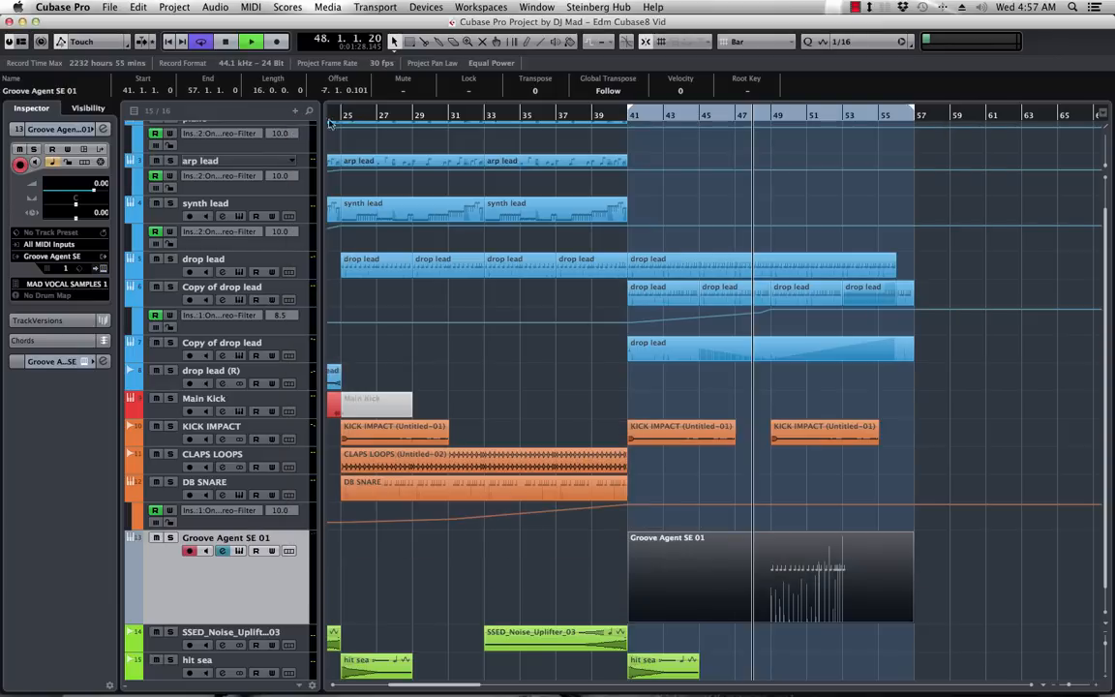
- Cut the recorded Groove Agent clip down to bars 49 to 53 and duplicate it at bar 53
{"action": "left_click", "coordinate": [771, 552], "text": "alt"}
{"action": "left_click", "coordinate": [846, 552], "text": "alt"}
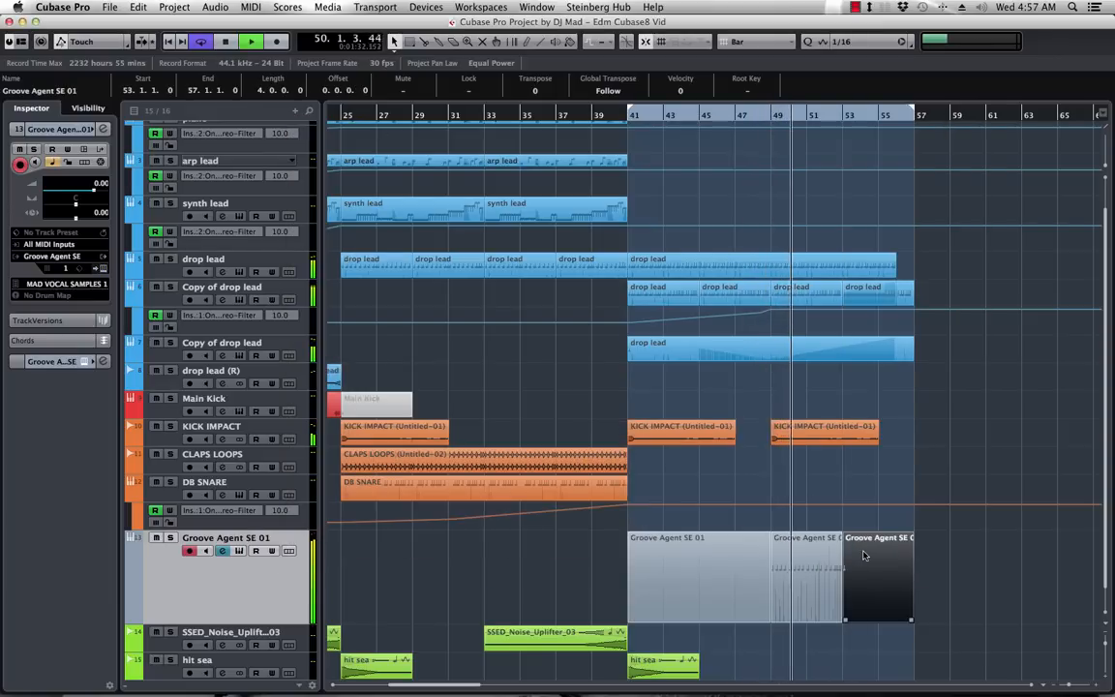
{"action": "key", "text": "Delete"}
{"action": "left_click", "coordinate": [719, 560]}
{"action": "key", "text": "Delete"}
{"action": "left_click", "coordinate": [805, 564]}
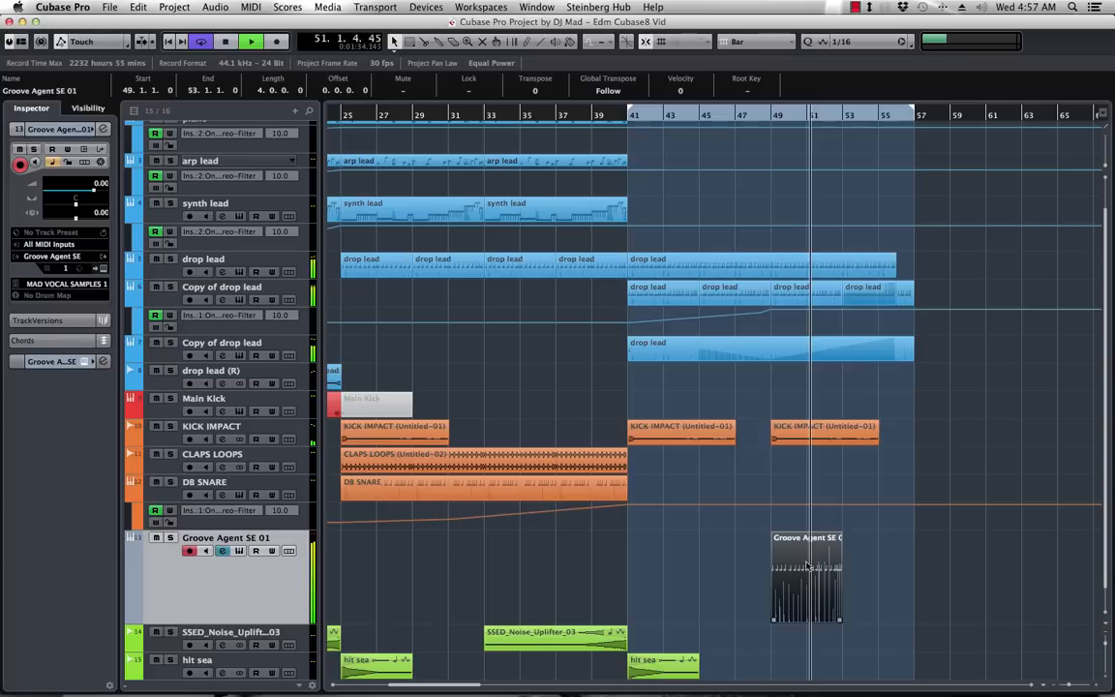
{"action": "key", "text": "super+d"}
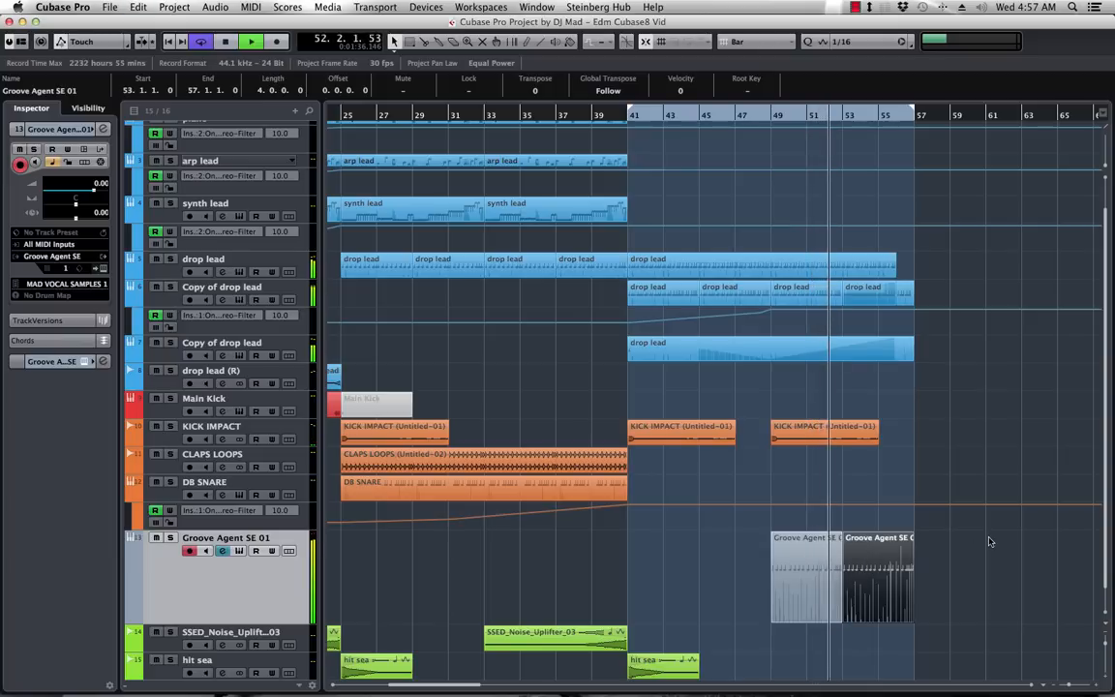
- Review the end of the bar 49 clip's G1 notes in the Key Editor and play the drop
{"action": "double_click", "coordinate": [818, 559]}
{"action": "scroll", "coordinate": [682, 218], "scroll_direction": "right", "scroll_amount": 8}
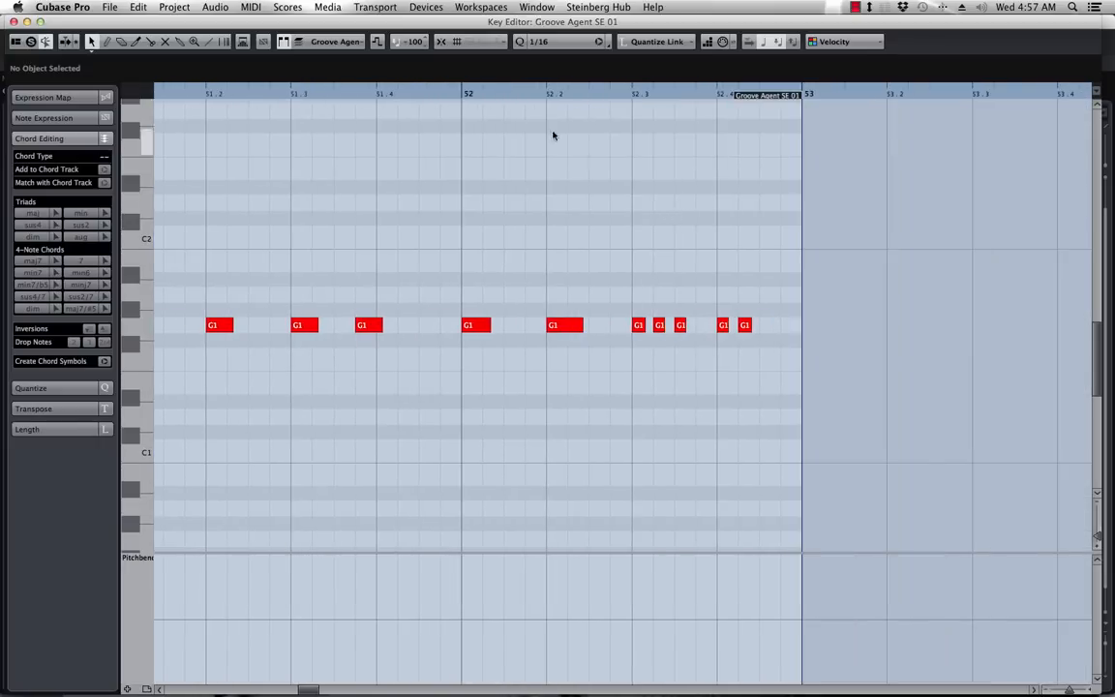
{"action": "key", "text": "space"}
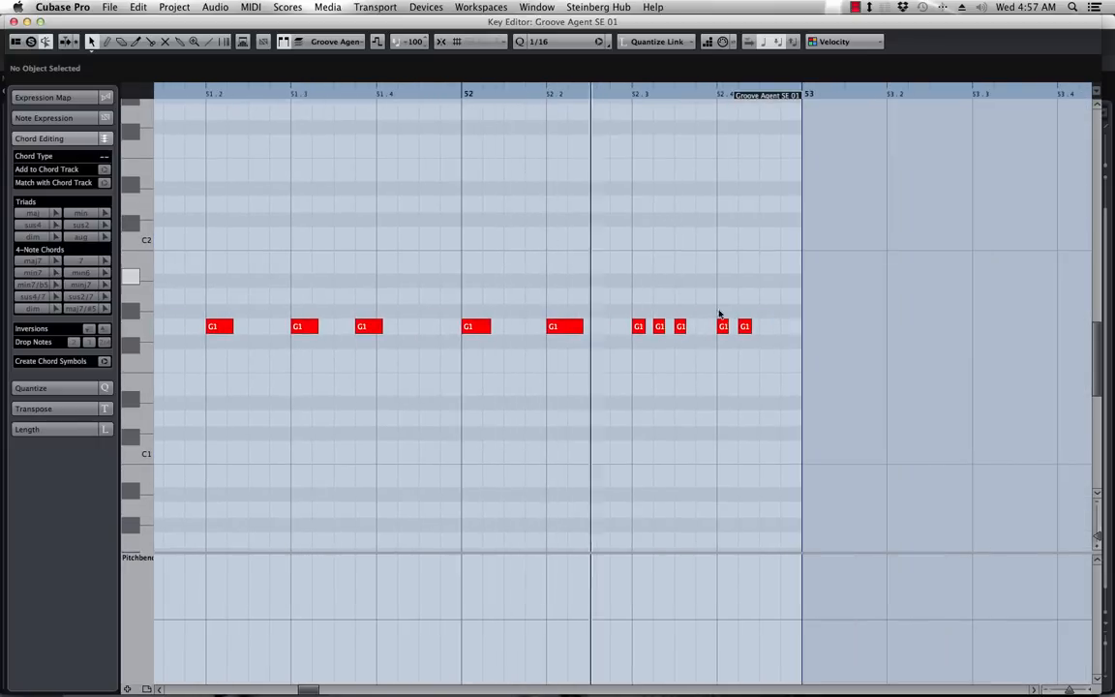
{"action": "key", "text": "space"}
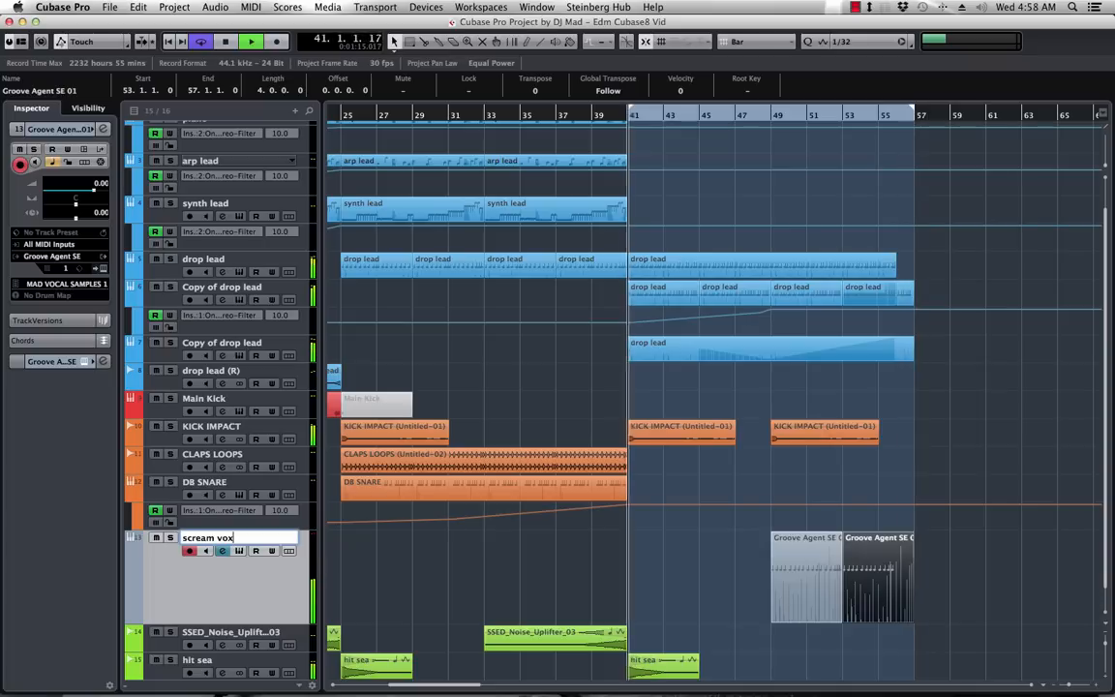
- Rename the Groove Agent SE 01 track as scream vox, colour it with Color 16 and stop playback
{"action": "left_click", "coordinate": [129, 577]}
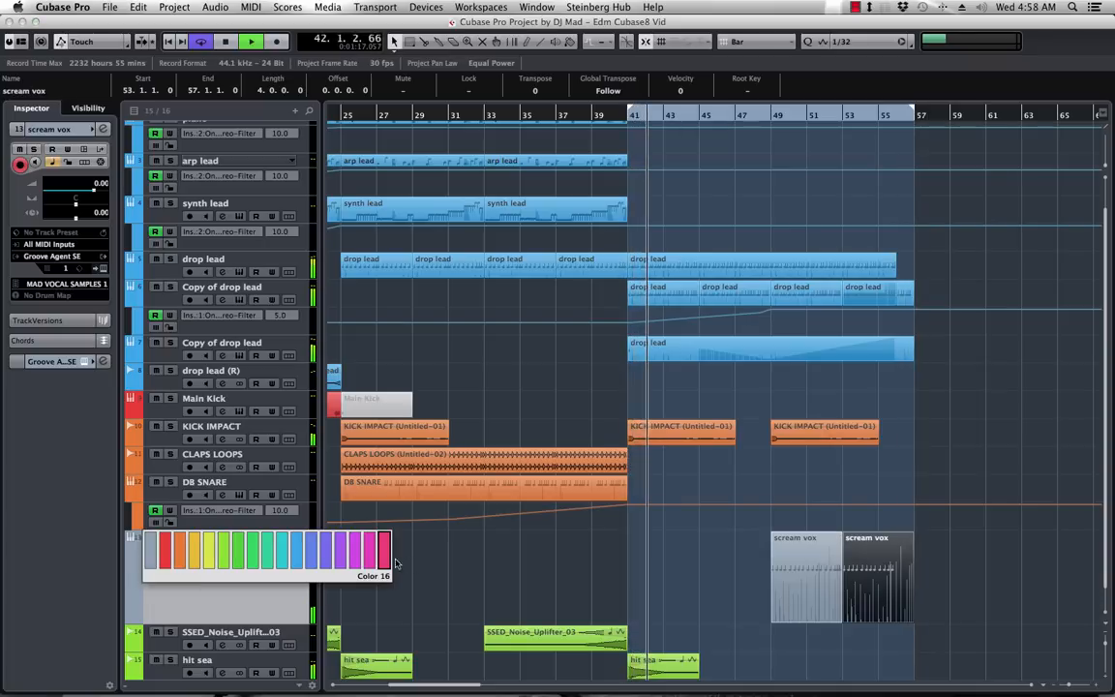
{"action": "left_click", "coordinate": [385, 549]}
{"action": "key", "text": "space"}
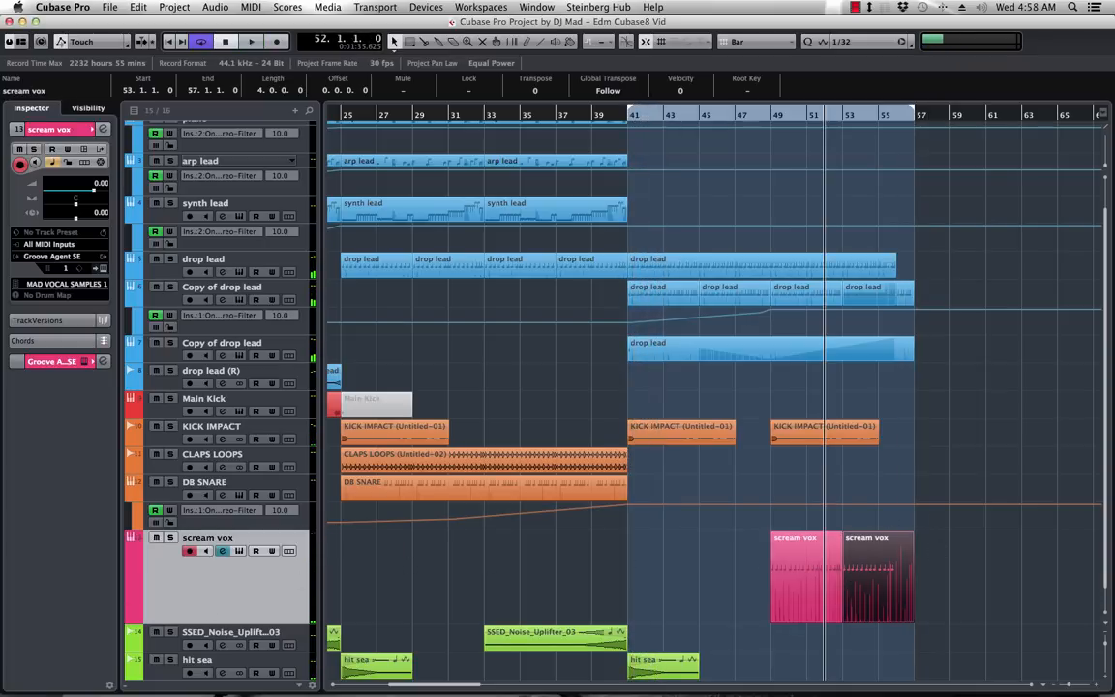
- Open the scream vox channel settings, arrange the Strip and Inserts sections, and lower the level to -3.86 dB during playback
{"action": "left_click", "coordinate": [222, 551]}
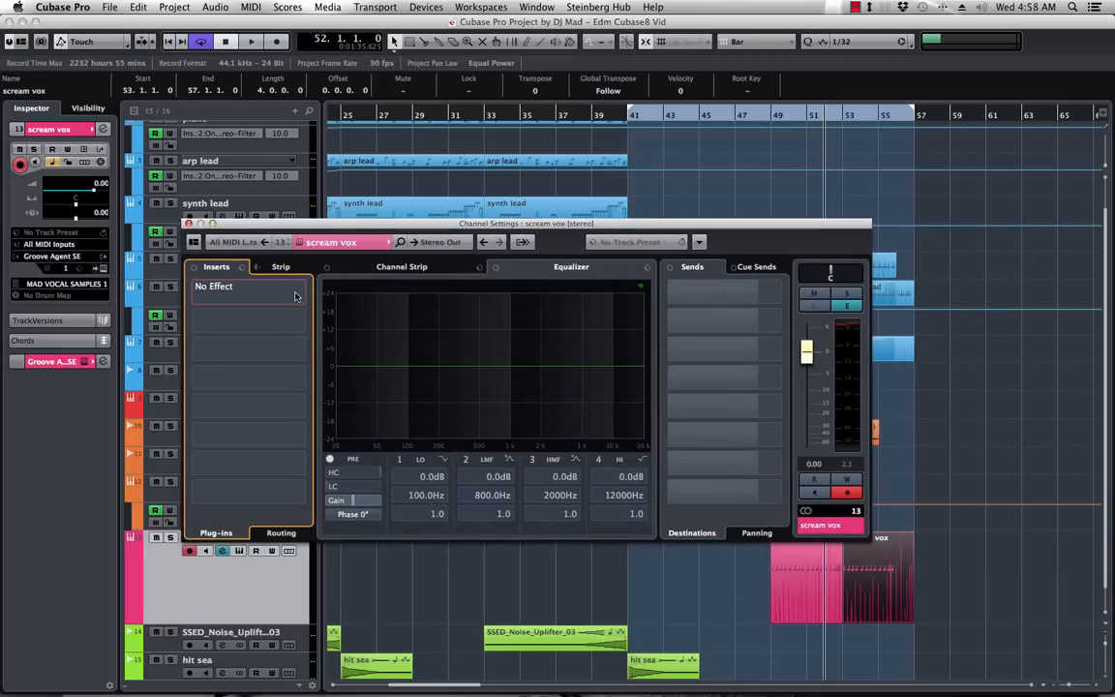
{"action": "left_click", "coordinate": [258, 267]}
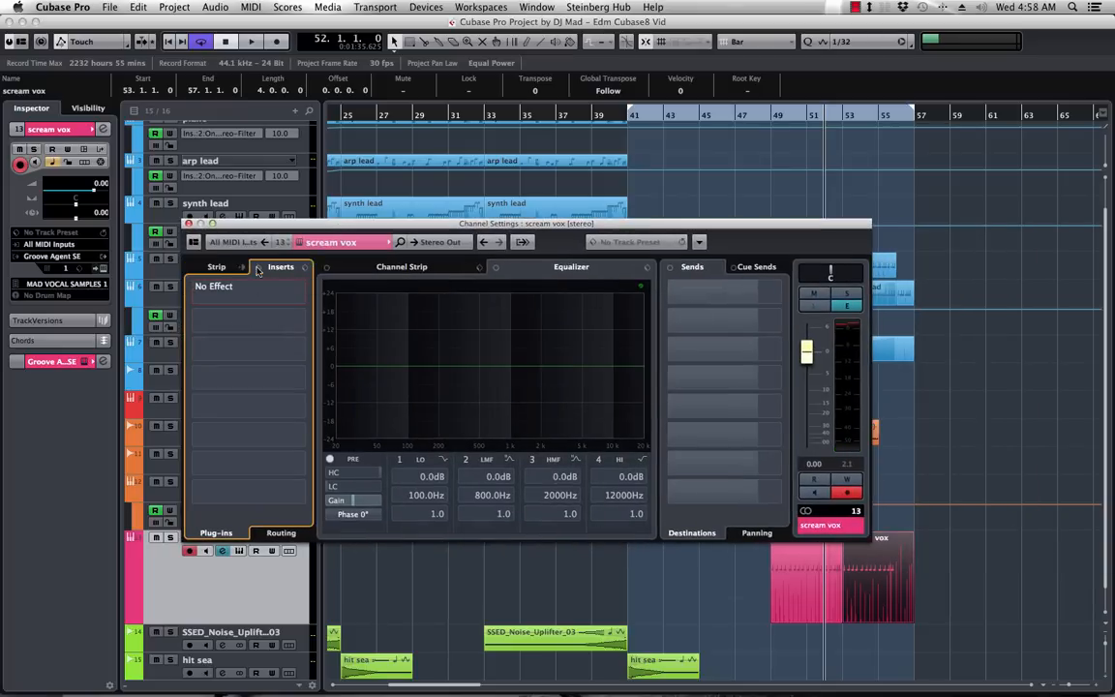
{"action": "left_click", "coordinate": [215, 267]}
{"action": "left_click", "coordinate": [280, 267]}
{"action": "key", "text": "space"}
{"action": "mouse_move", "coordinate": [806, 353]}
{"action": "left_mouse_down"}
{"action": "mouse_move", "coordinate": [804, 408]}
{"action": "mouse_move", "coordinate": [805, 368]}
{"action": "left_mouse_up"}
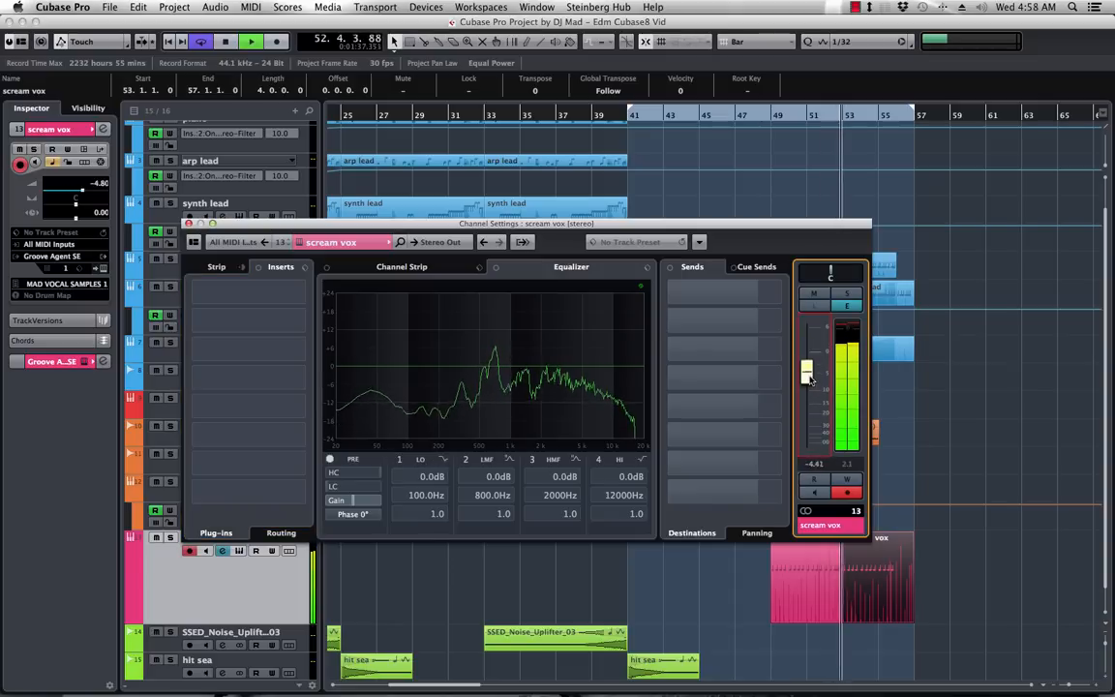
- Solo the scream vox channel and apply a 48 dB/Oct low cut at about 352.6 Hz
{"action": "left_click", "coordinate": [349, 485]}
{"action": "left_click", "coordinate": [846, 294]}
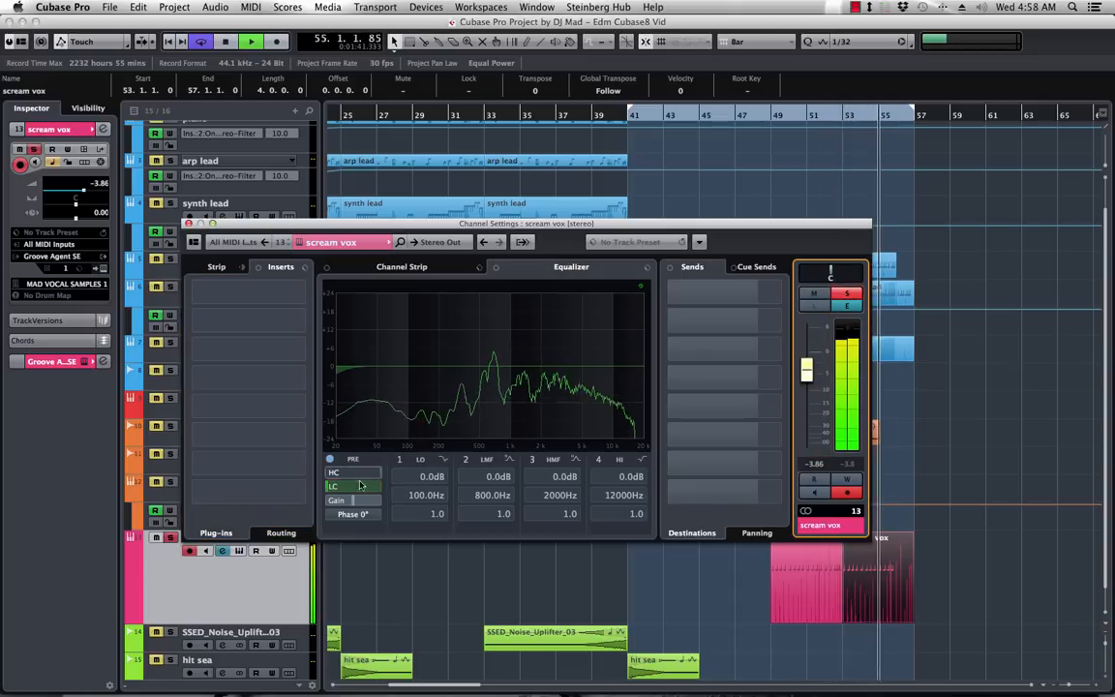
{"action": "left_click", "coordinate": [381, 487]}
{"action": "left_click", "coordinate": [406, 543]}
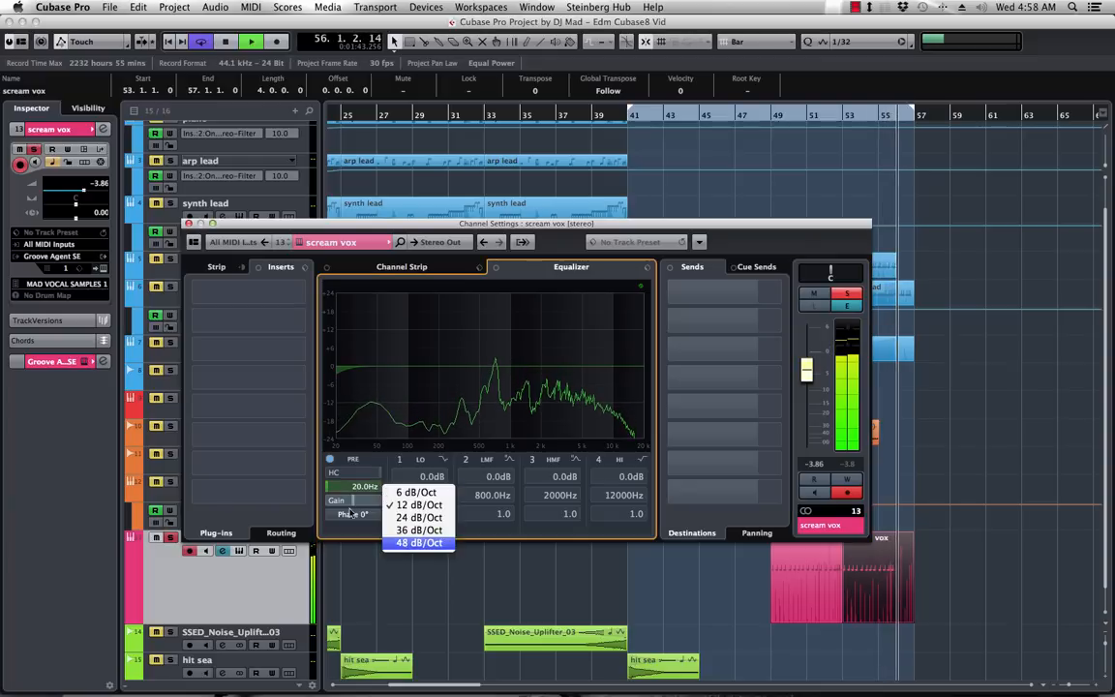
{"action": "left_click_drag", "start_coordinate": [347, 486], "coordinate": [375, 381]}
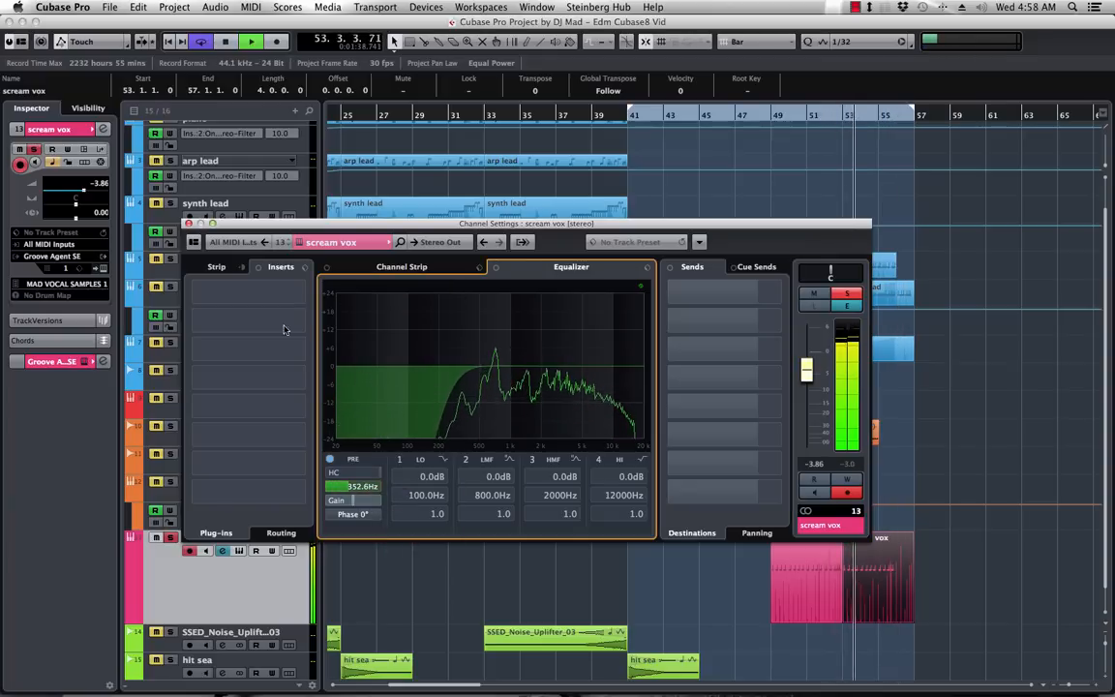
{"action": "key", "text": "space"}
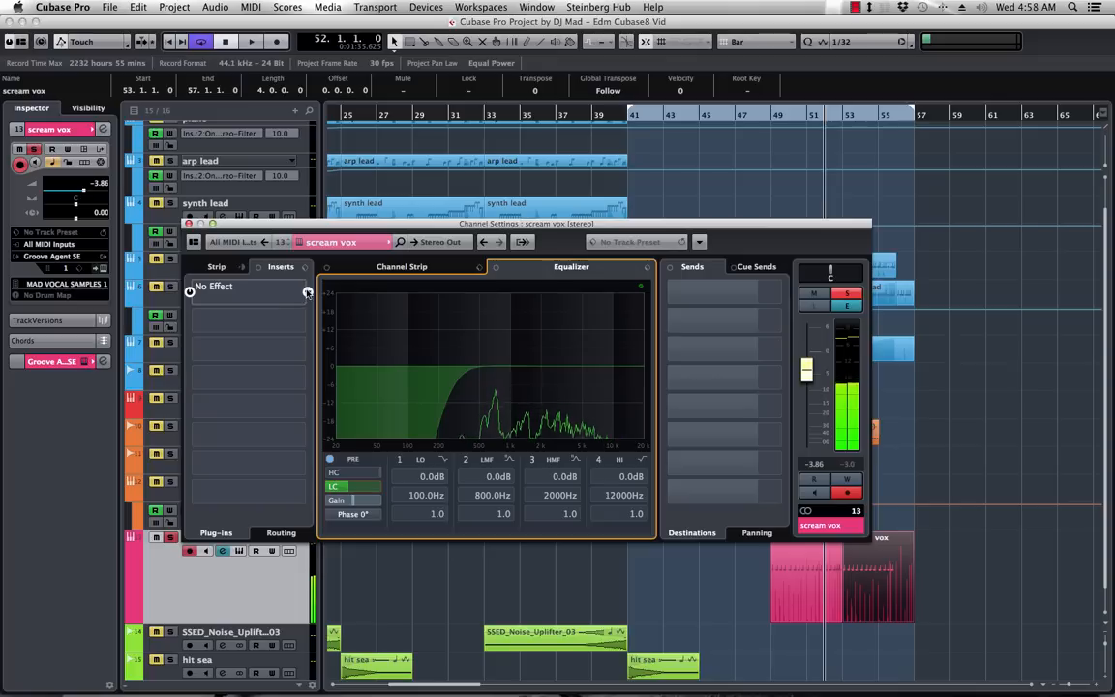
- Insert the Compressor plug-in in the scream vox channel's first insert slot and unsolo the channel
{"action": "left_click", "coordinate": [308, 292]}
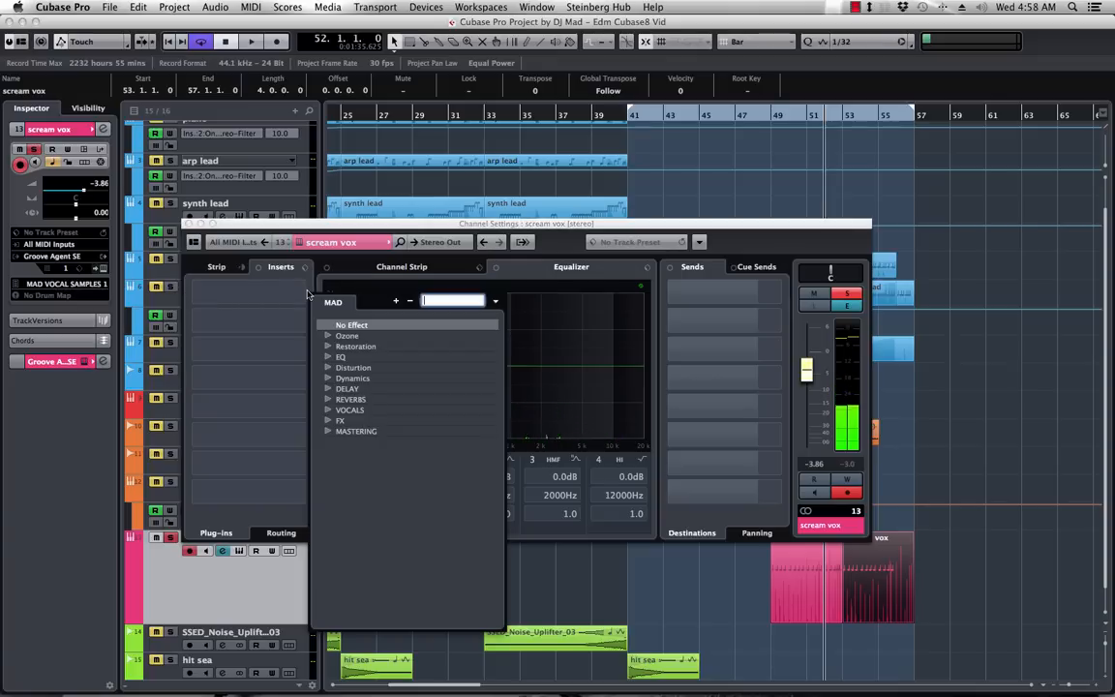
{"action": "left_click", "coordinate": [327, 378]}
{"action": "left_click", "coordinate": [401, 442]}
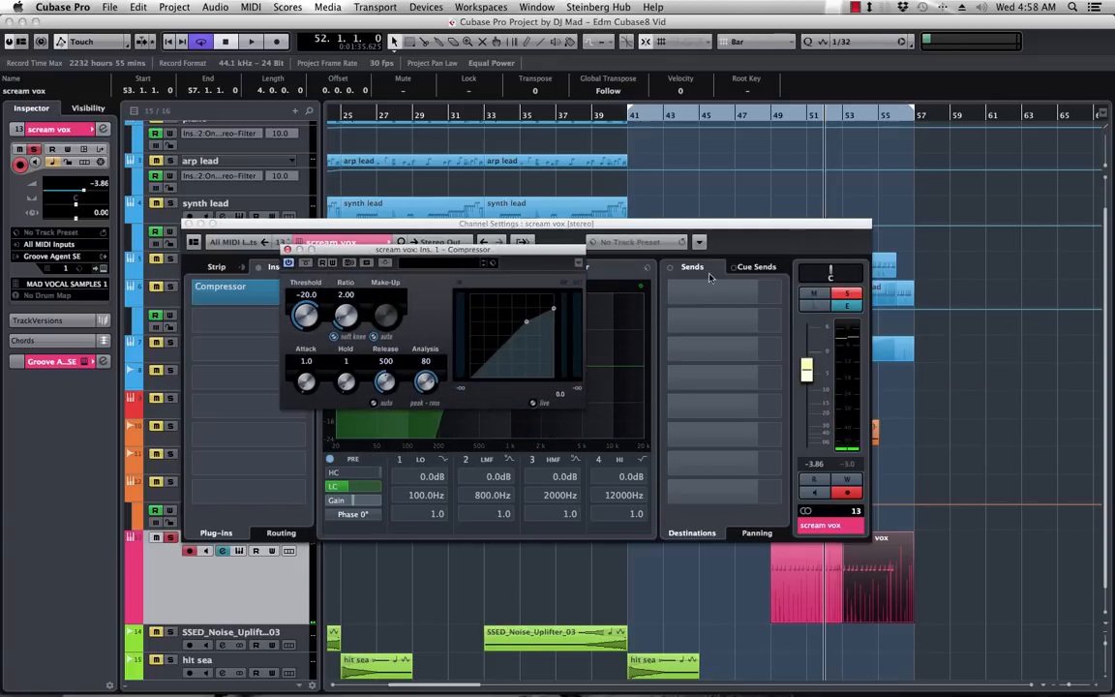
{"action": "left_click", "coordinate": [838, 295]}
- Try the Standard Compressor in the scream vox channel strip's Comp slot and unload it again
{"action": "left_click_drag", "start_coordinate": [400, 224], "coordinate": [532, 227]}
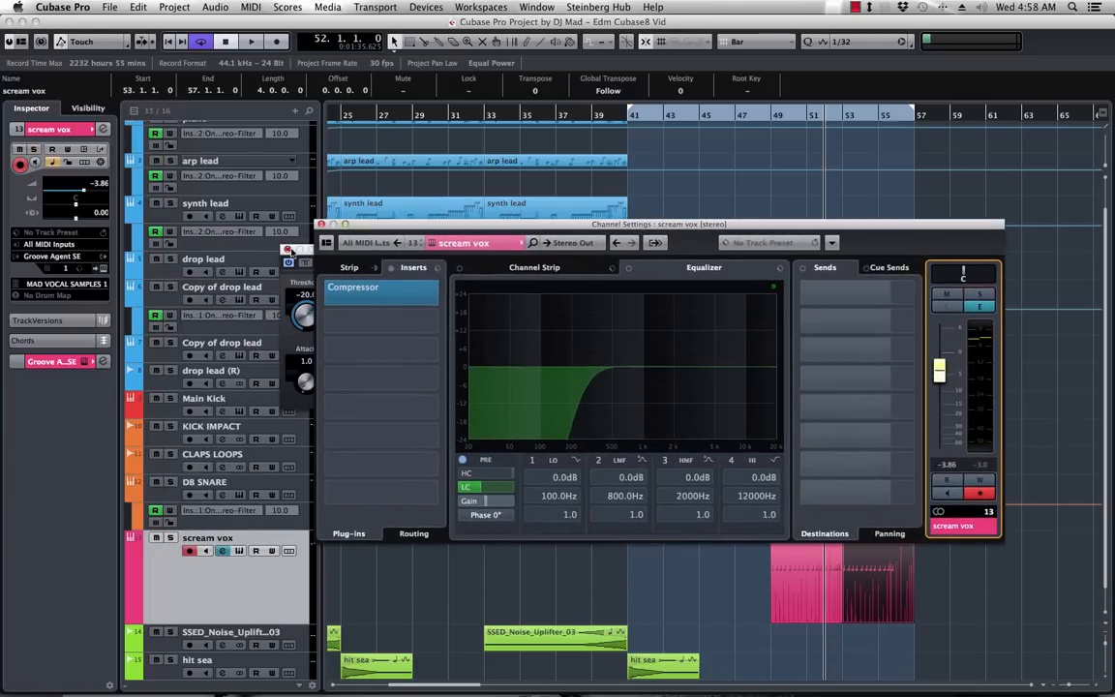
{"action": "left_click", "coordinate": [542, 268]}
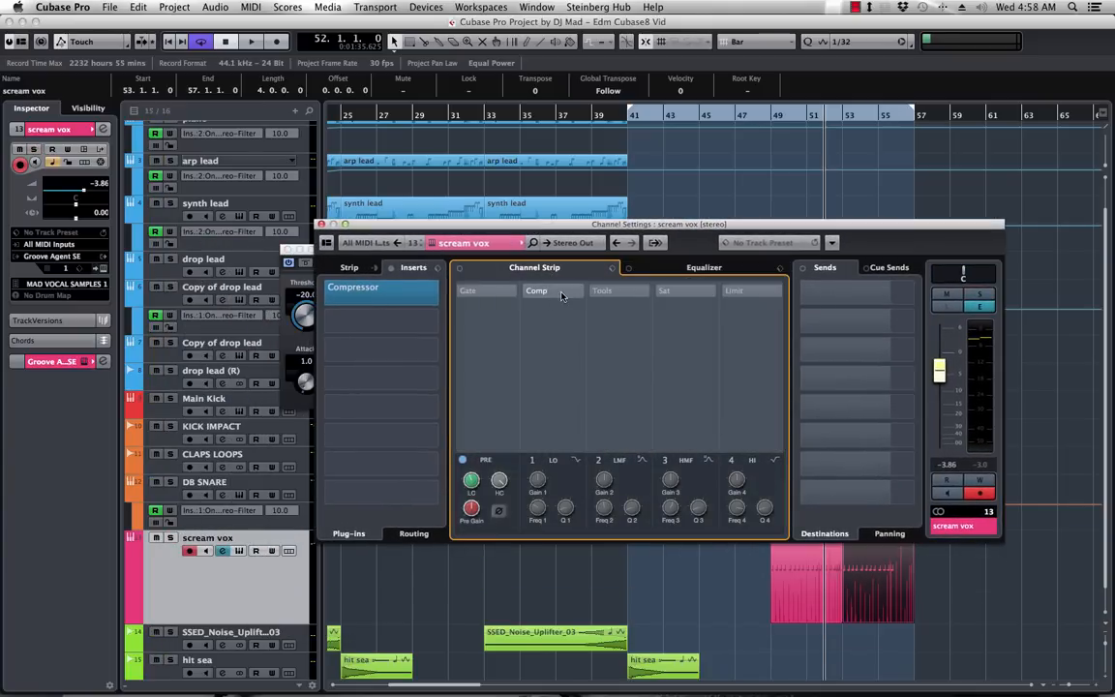
{"action": "left_click_drag", "start_coordinate": [451, 230], "coordinate": [473, 227]}
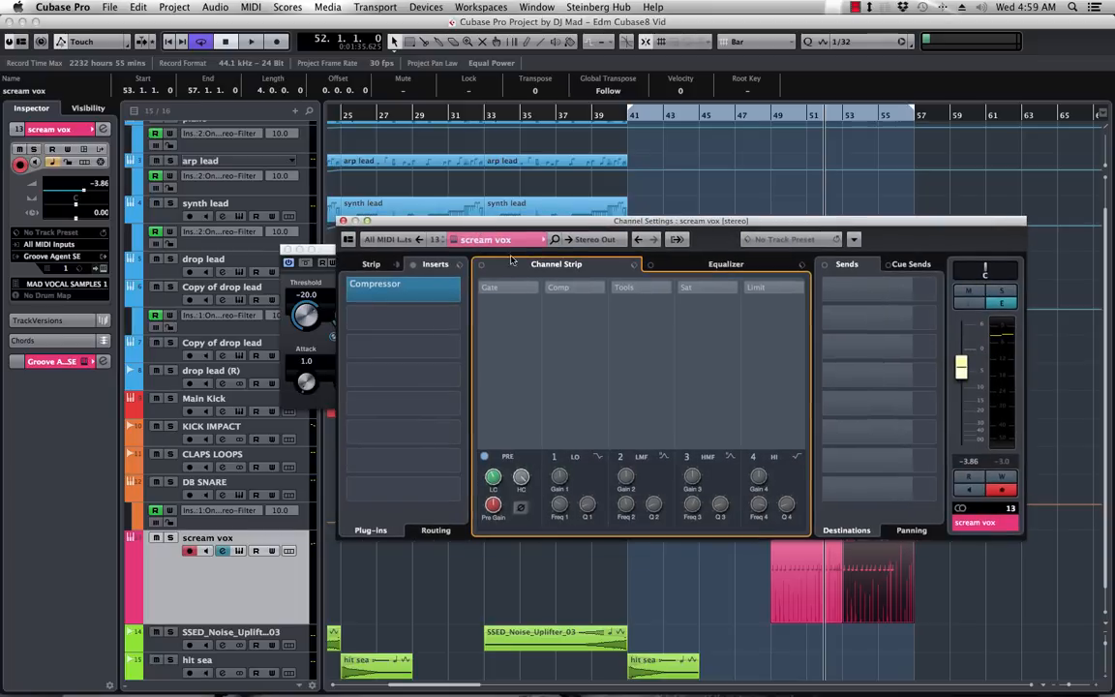
{"action": "left_click_drag", "start_coordinate": [329, 254], "coordinate": [172, 290]}
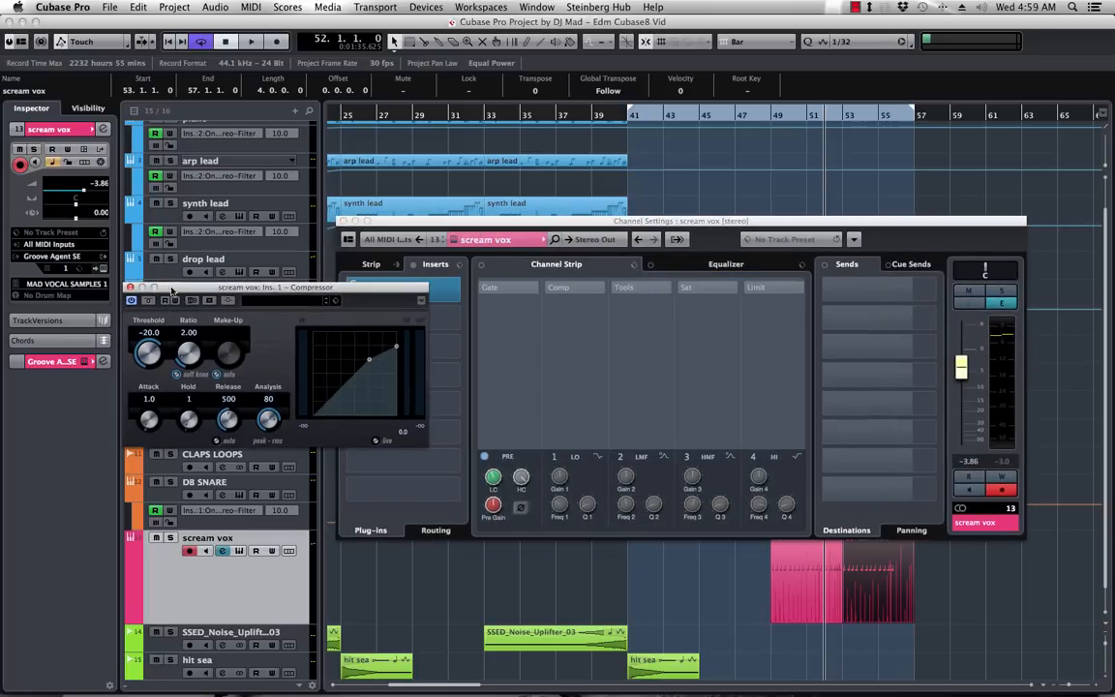
{"action": "left_click", "coordinate": [604, 288]}
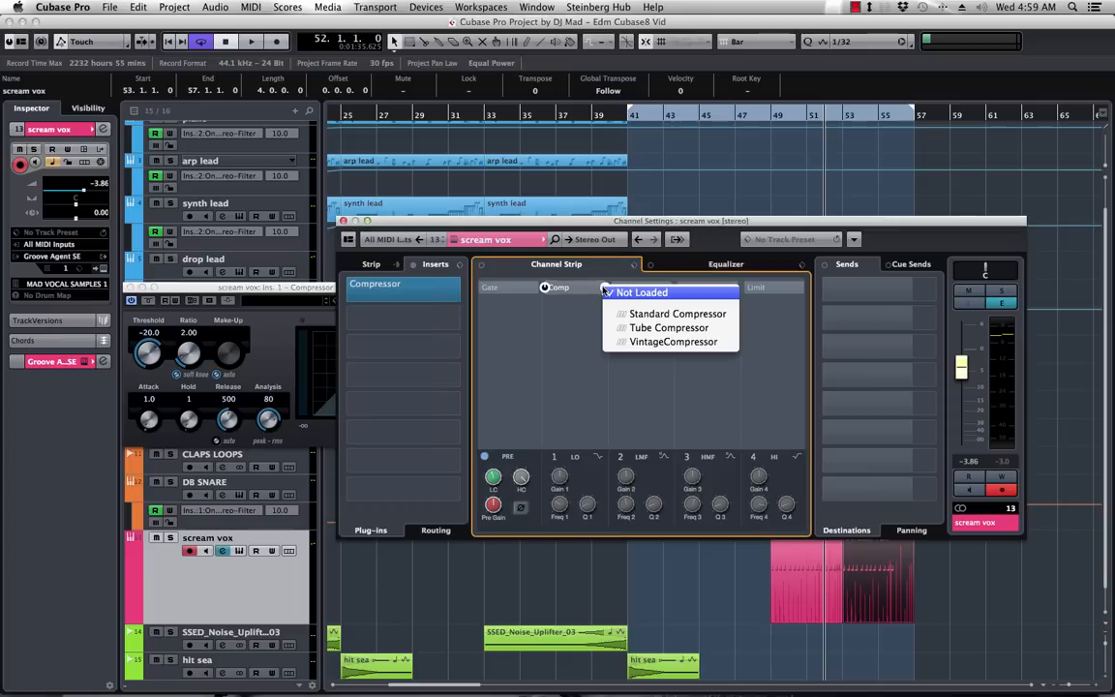
{"action": "left_click", "coordinate": [650, 314]}
{"action": "left_click_drag", "start_coordinate": [256, 290], "coordinate": [216, 299]}
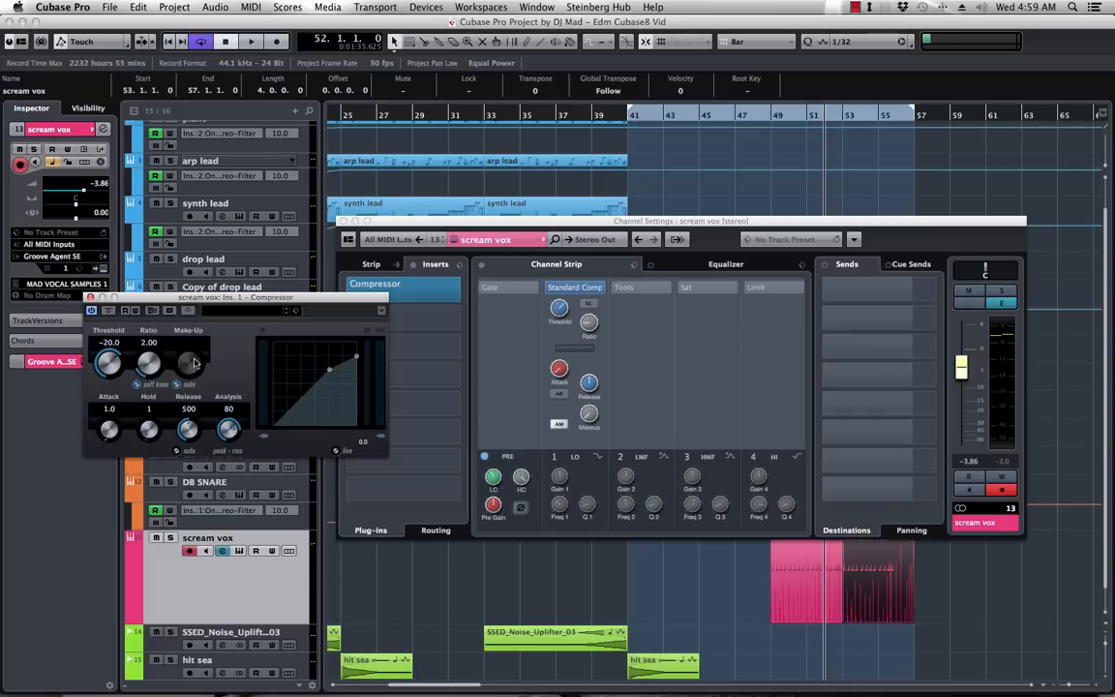
{"action": "left_click", "coordinate": [604, 287]}
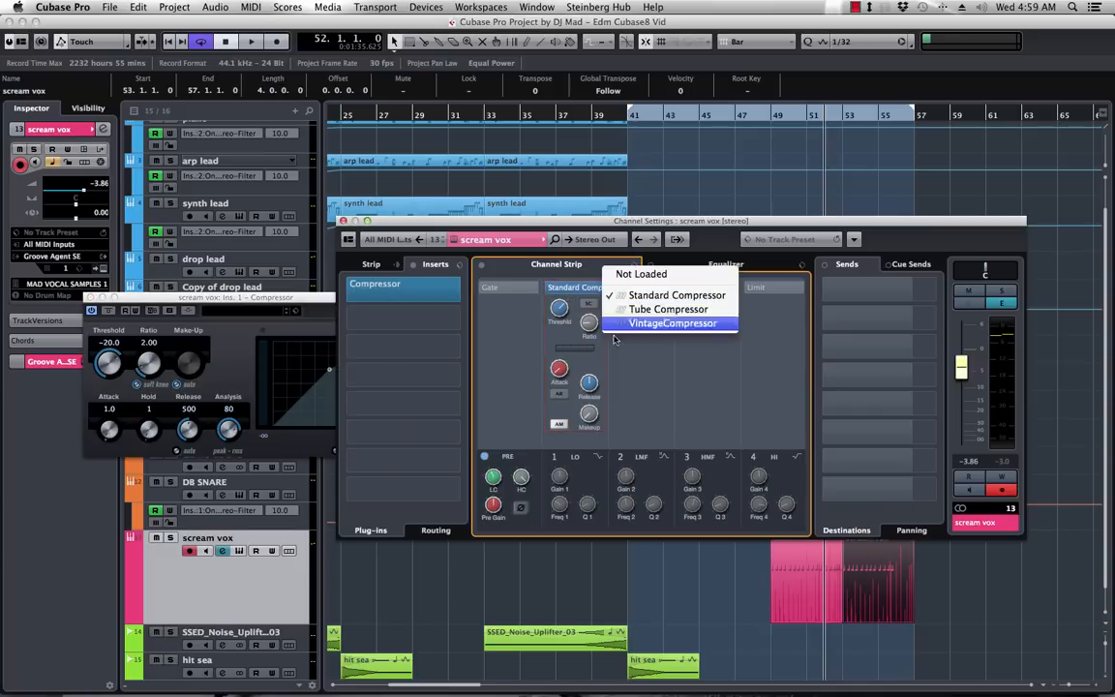
{"action": "left_click", "coordinate": [641, 242]}
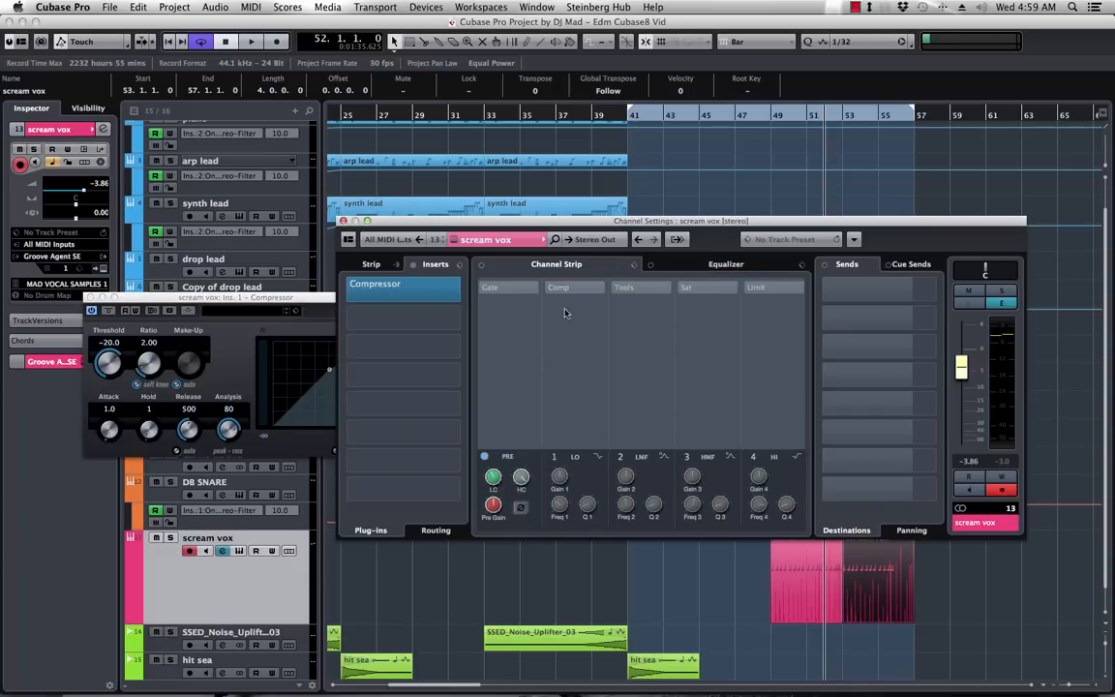
- Solo the scream vox channel and set the Compressor's ratio to 2.98 and threshold to -14.0 during playback
{"action": "left_click_drag", "start_coordinate": [207, 308], "coordinate": [359, 275]}
{"action": "key", "text": "space"}
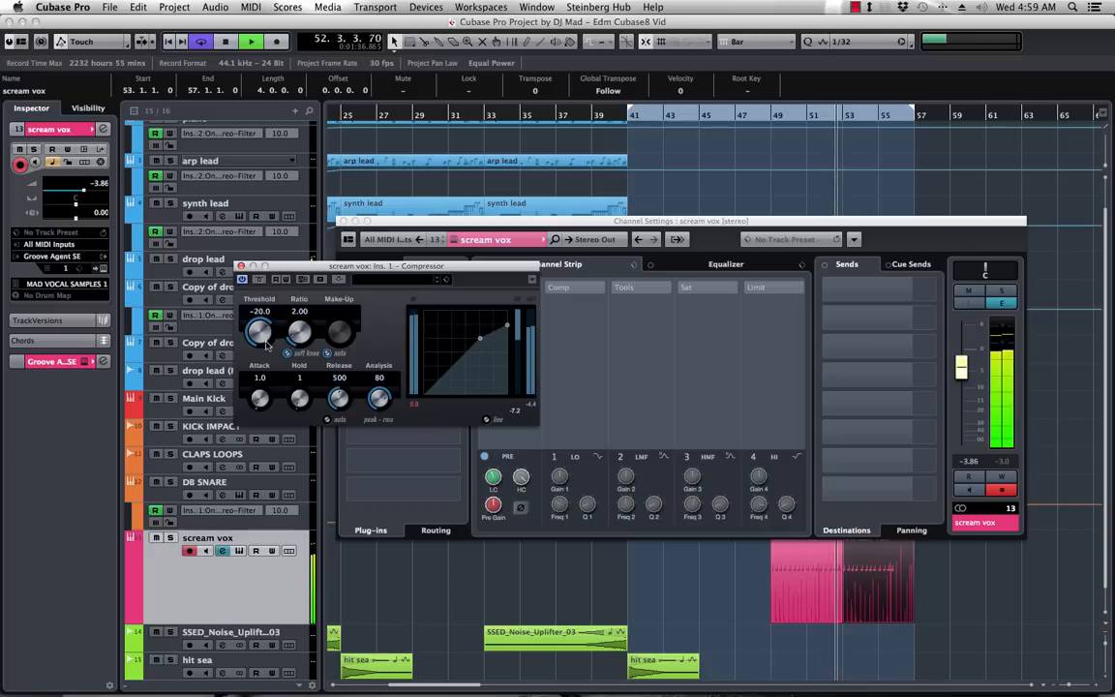
{"action": "left_click", "coordinate": [882, 297]}
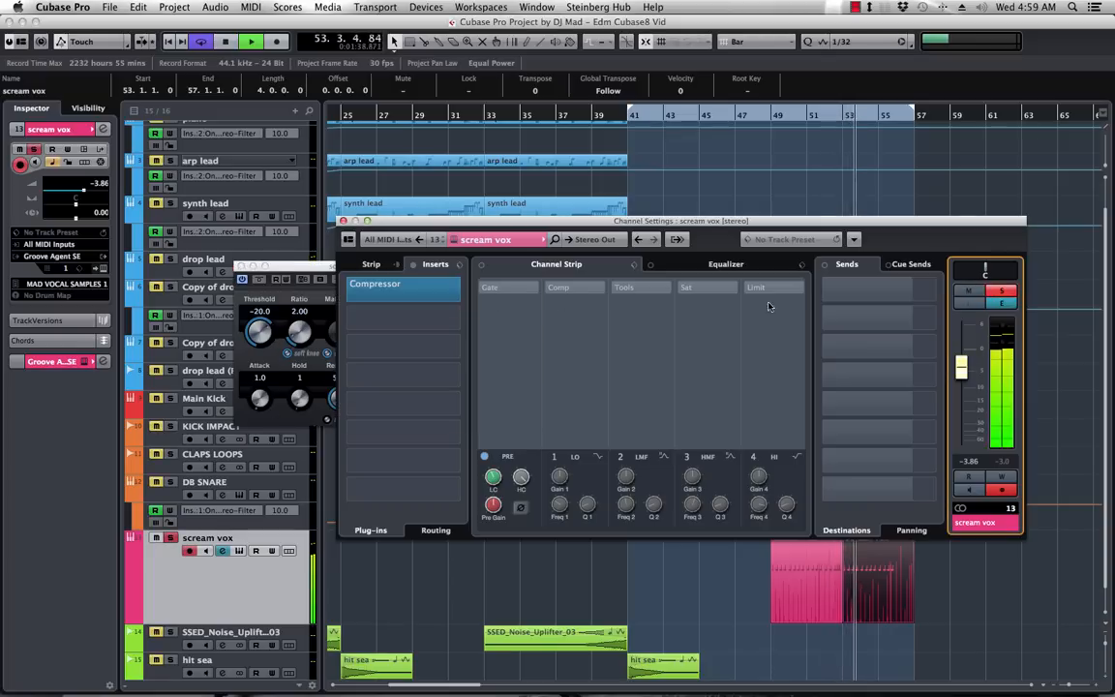
{"action": "left_click", "coordinate": [312, 385]}
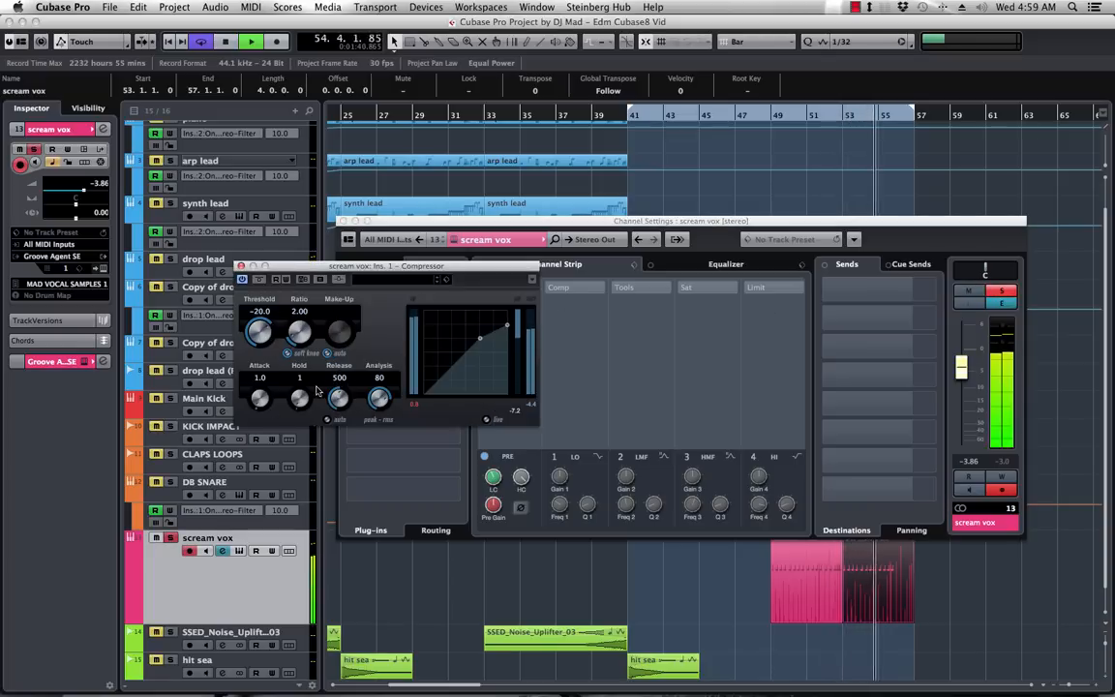
{"action": "left_click_drag", "start_coordinate": [300, 329], "coordinate": [261, 310]}
{"action": "key", "text": "space"}
{"action": "key", "text": "space"}
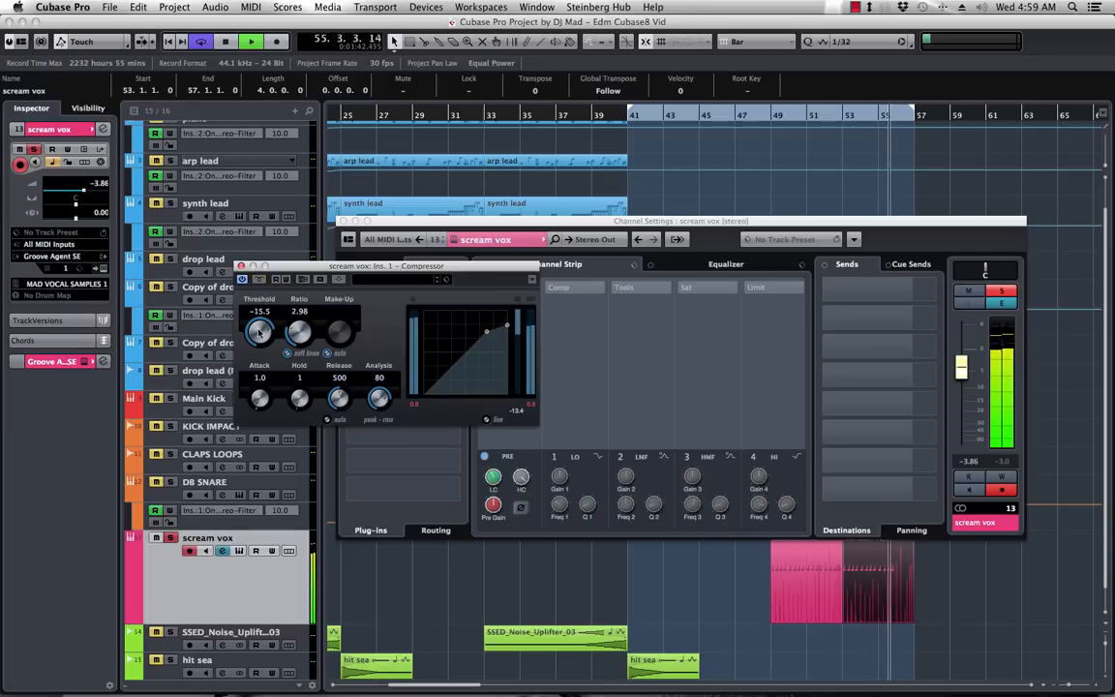
{"action": "left_click_drag", "start_coordinate": [258, 332], "coordinate": [259, 330]}
{"action": "key", "text": "space"}
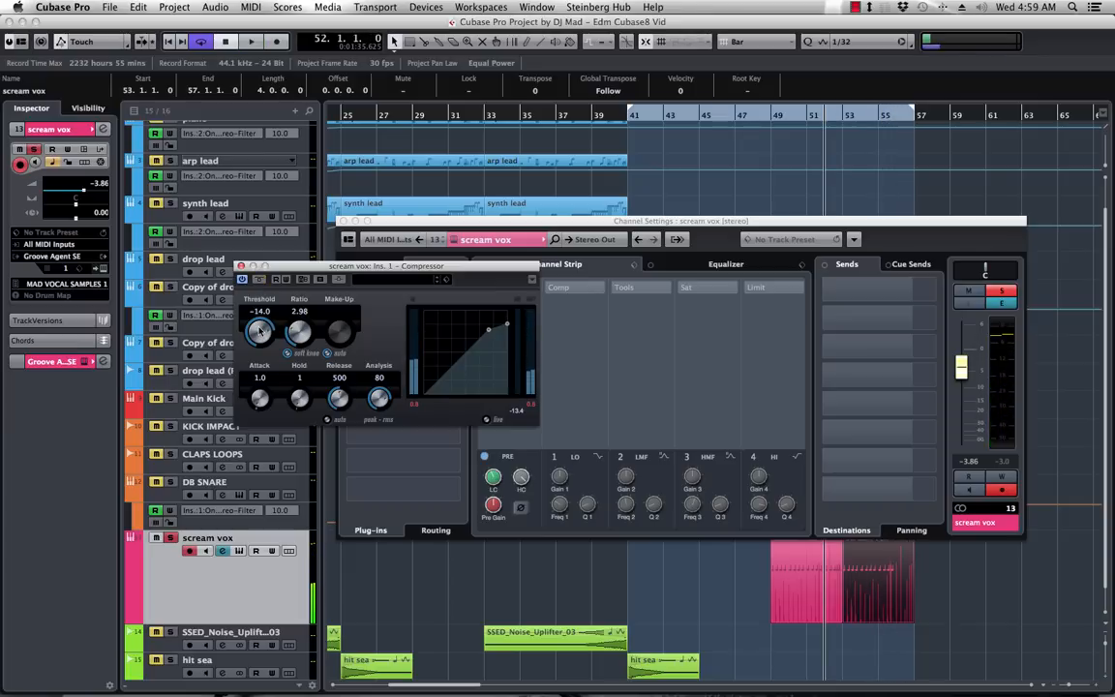
- Turn off the Compressor's automatic make-up gain during playback, setting make-up to 0.0, and stop playback
{"action": "key", "text": "space"}
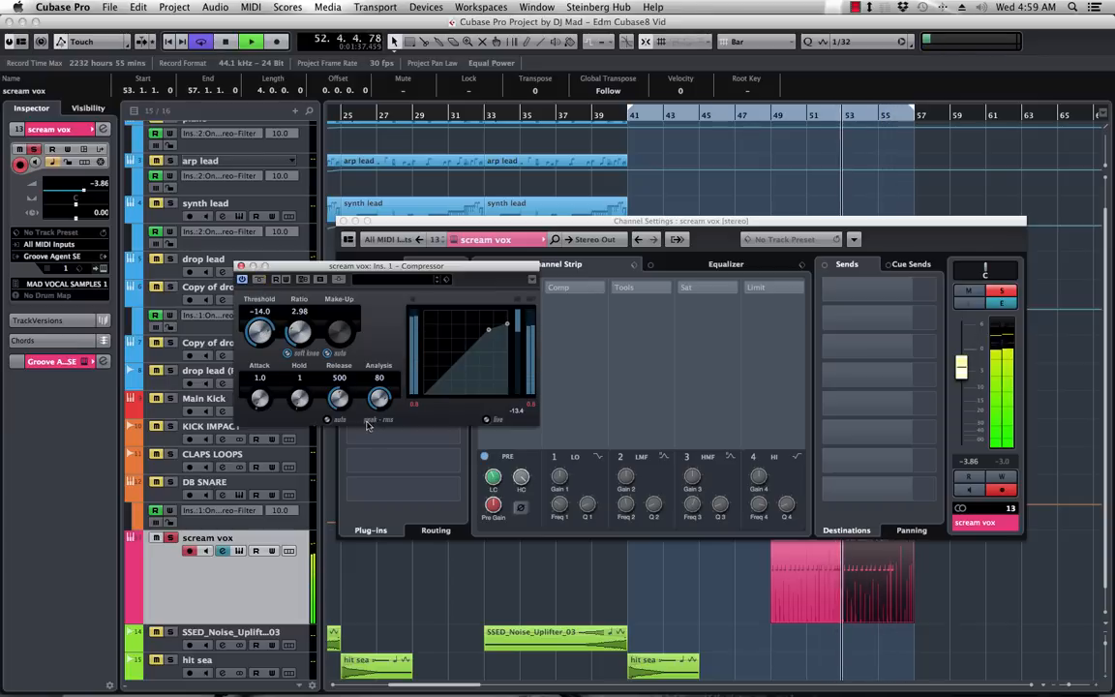
{"action": "mouse_move", "coordinate": [339, 341]}
{"action": "left_mouse_down"}
{"action": "mouse_move", "coordinate": [335, 324]}
{"action": "mouse_move", "coordinate": [329, 354]}
{"action": "left_mouse_up"}
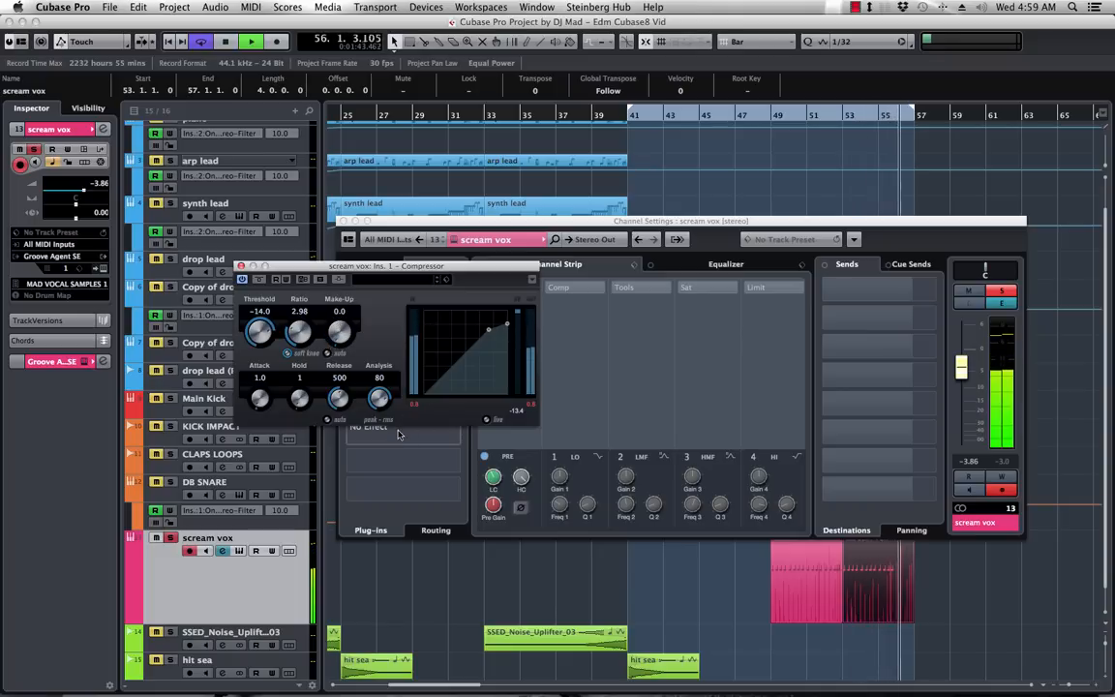
{"action": "left_click", "coordinate": [390, 303]}
{"action": "key", "text": "space"}
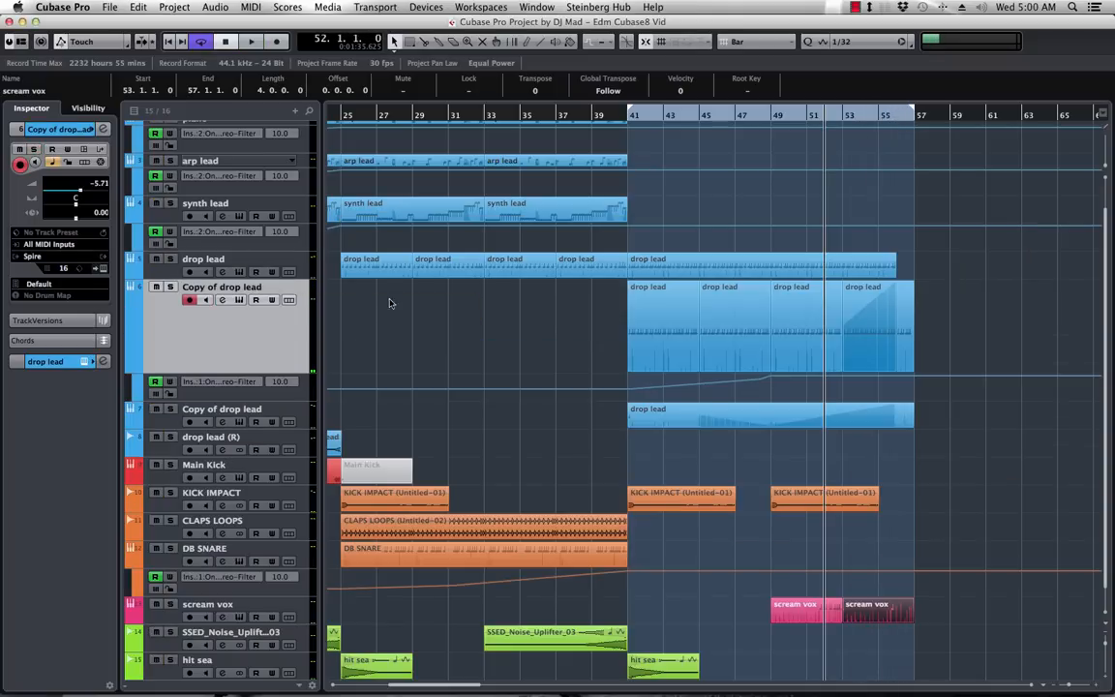
- Duplicate the first Copy of drop lead track and delete all its parts except the one at bar 56
{"action": "right_click", "coordinate": [213, 335]}
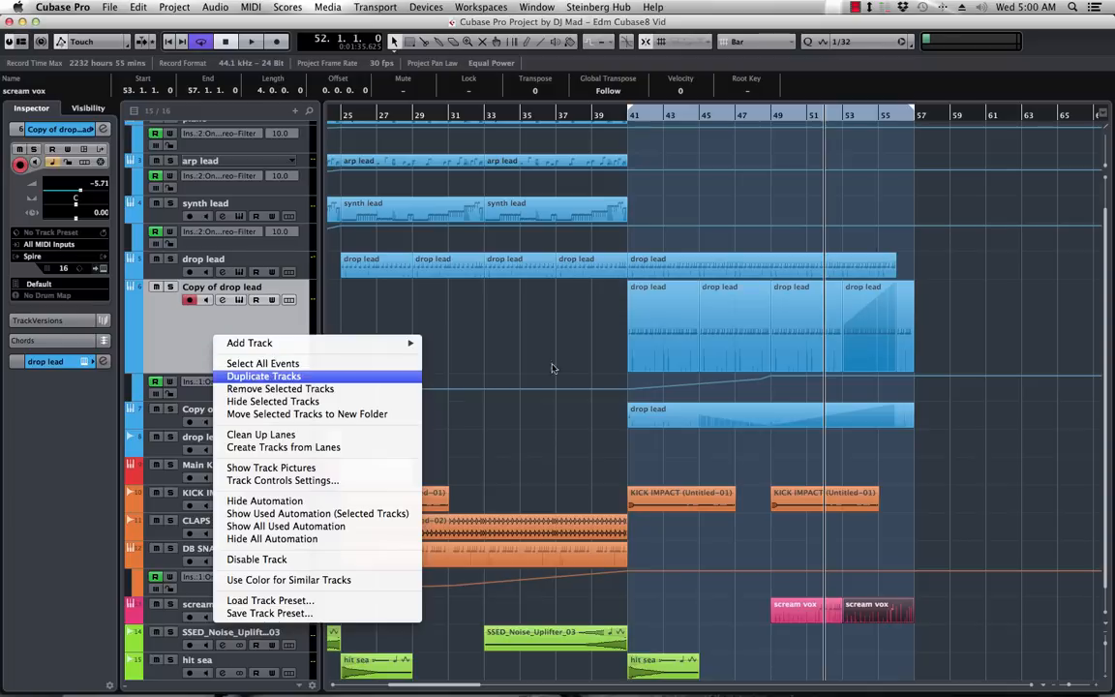
{"action": "left_click", "coordinate": [266, 377]}
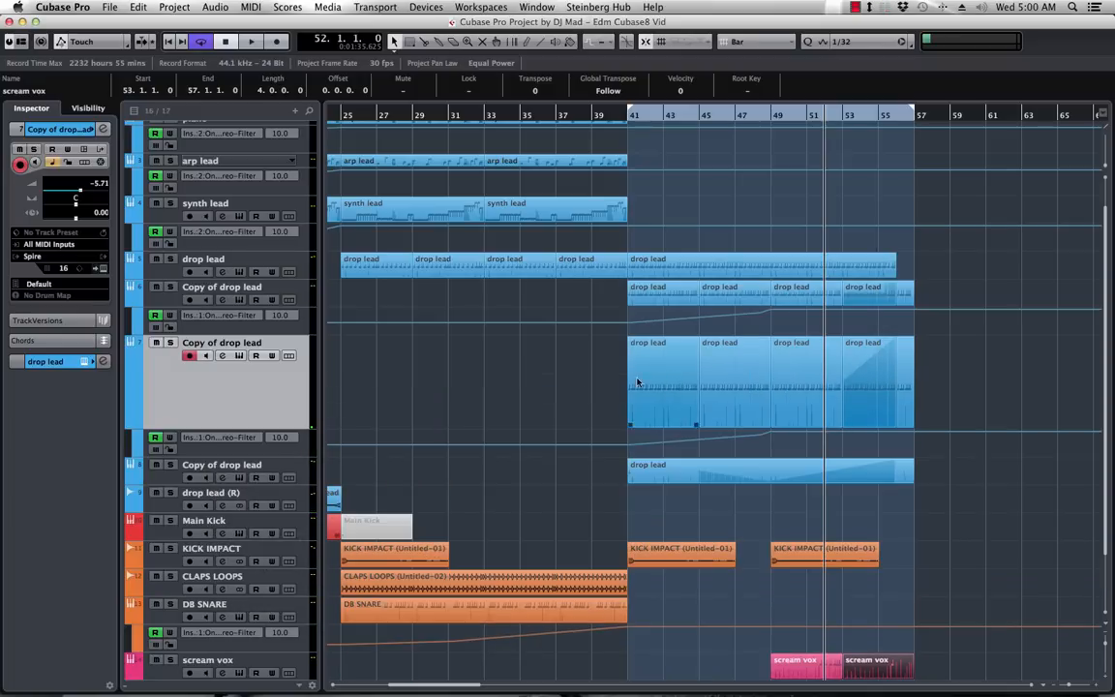
{"action": "left_click", "coordinate": [888, 380]}
{"action": "key", "text": "Delete"}
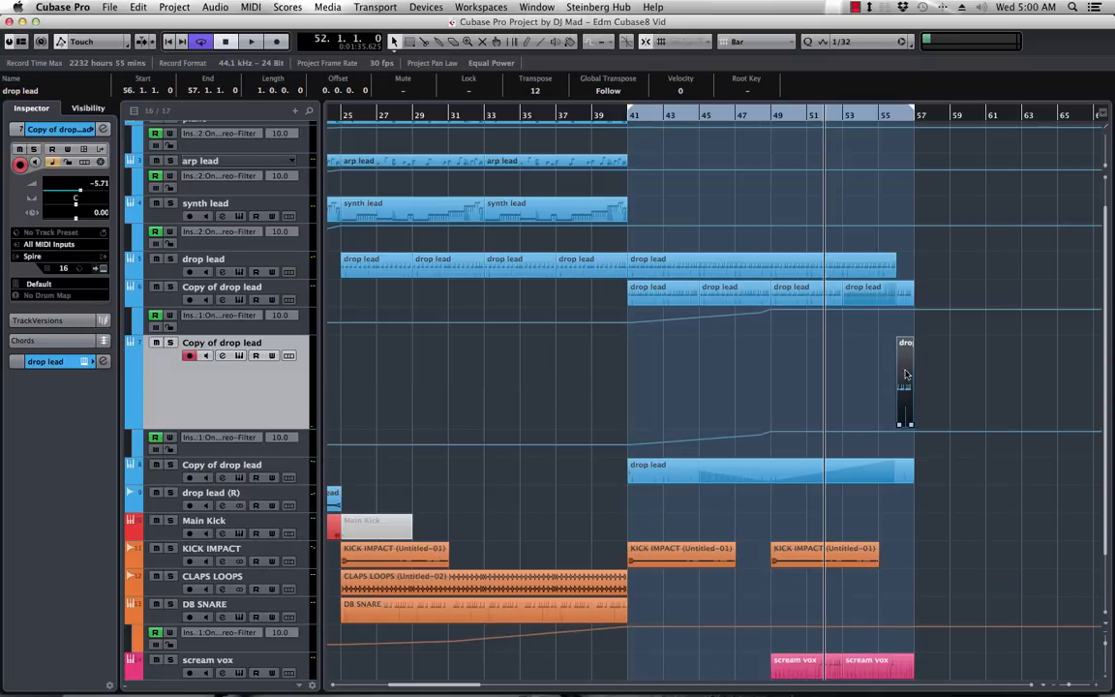
- Loop the remaining drop lead part at bar 56, set its transpose to 0 and audition it
{"action": "key", "text": "p"}
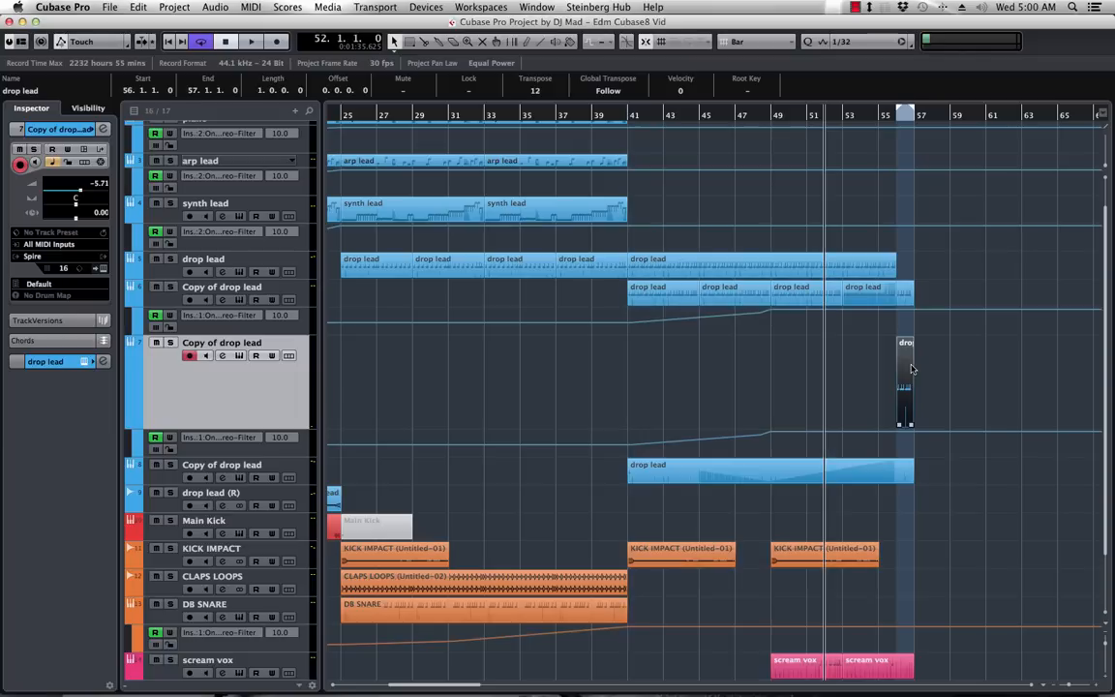
{"action": "key", "text": "space"}
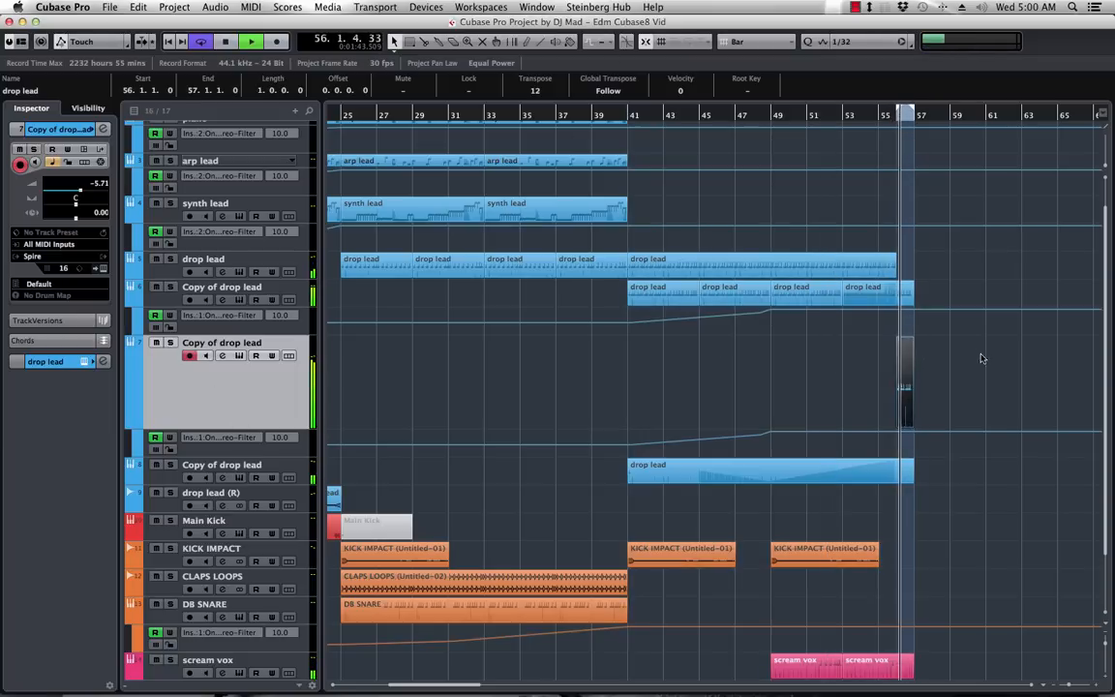
{"action": "key", "text": "space"}
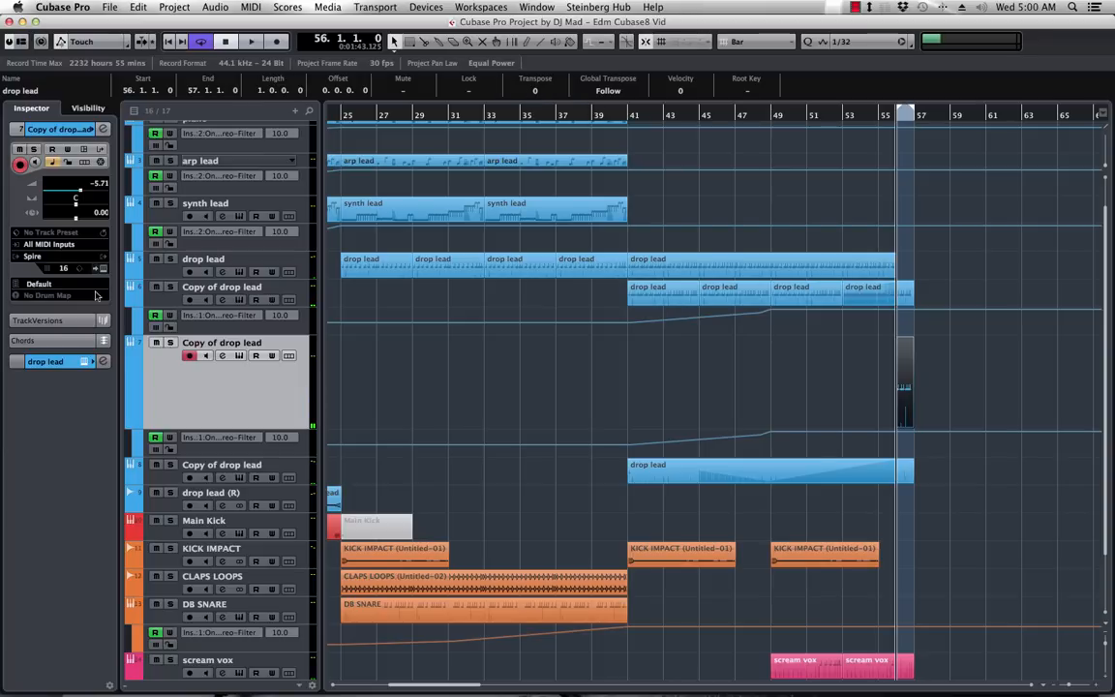
- Open the duplicated track's Spire instrument, load the BS Driving Dyro preset and start playback
{"action": "left_click", "coordinate": [103, 269]}
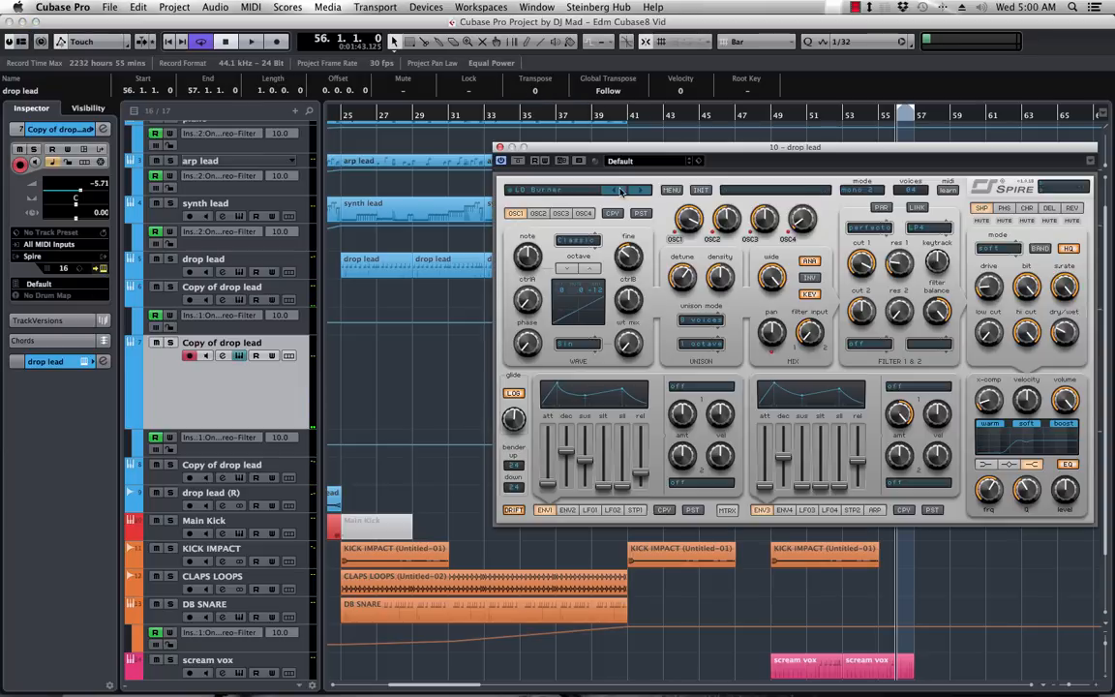
{"action": "left_click_drag", "start_coordinate": [654, 150], "coordinate": [579, 134]}
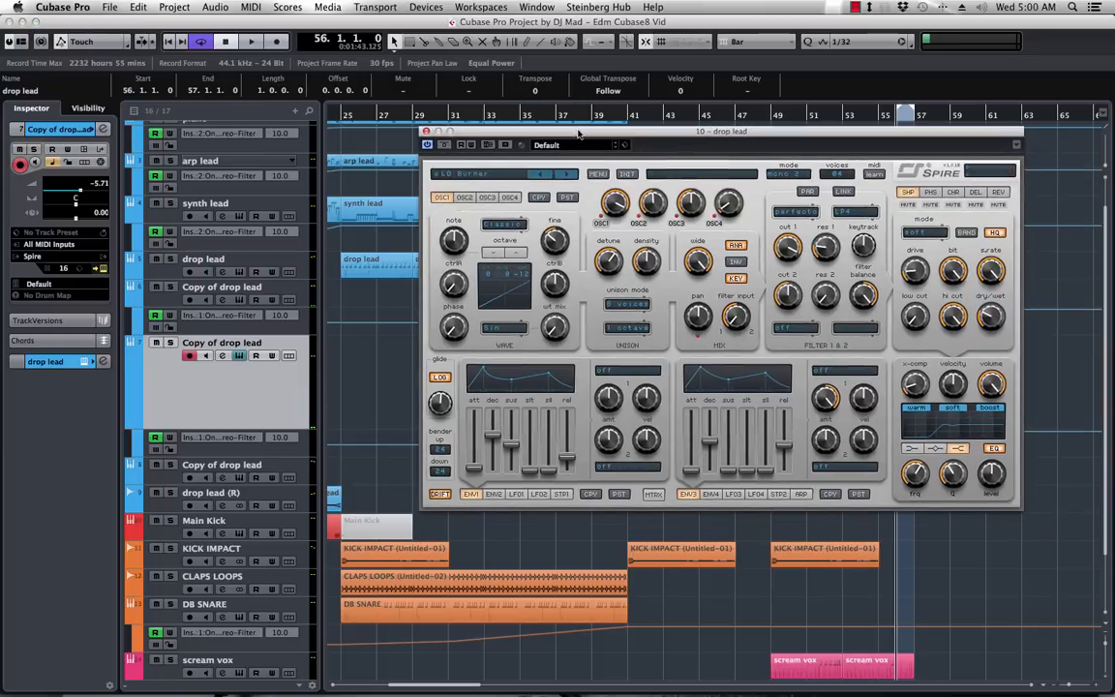
{"action": "left_click", "coordinate": [492, 176]}
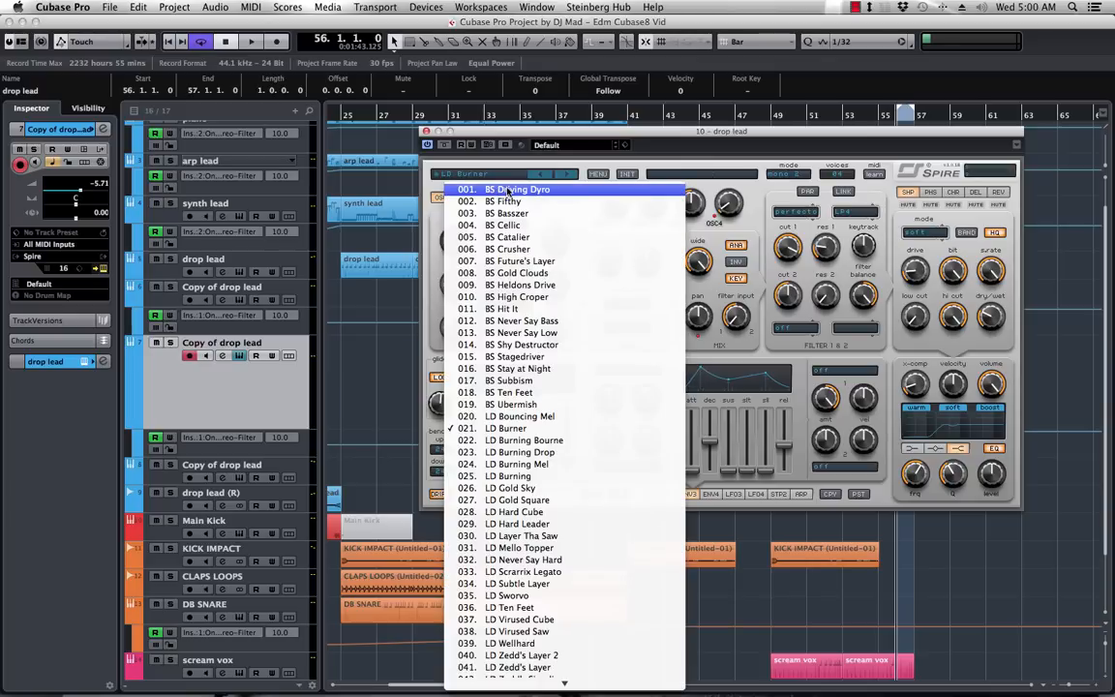
{"action": "left_click", "coordinate": [584, 188]}
{"action": "key", "text": "space"}
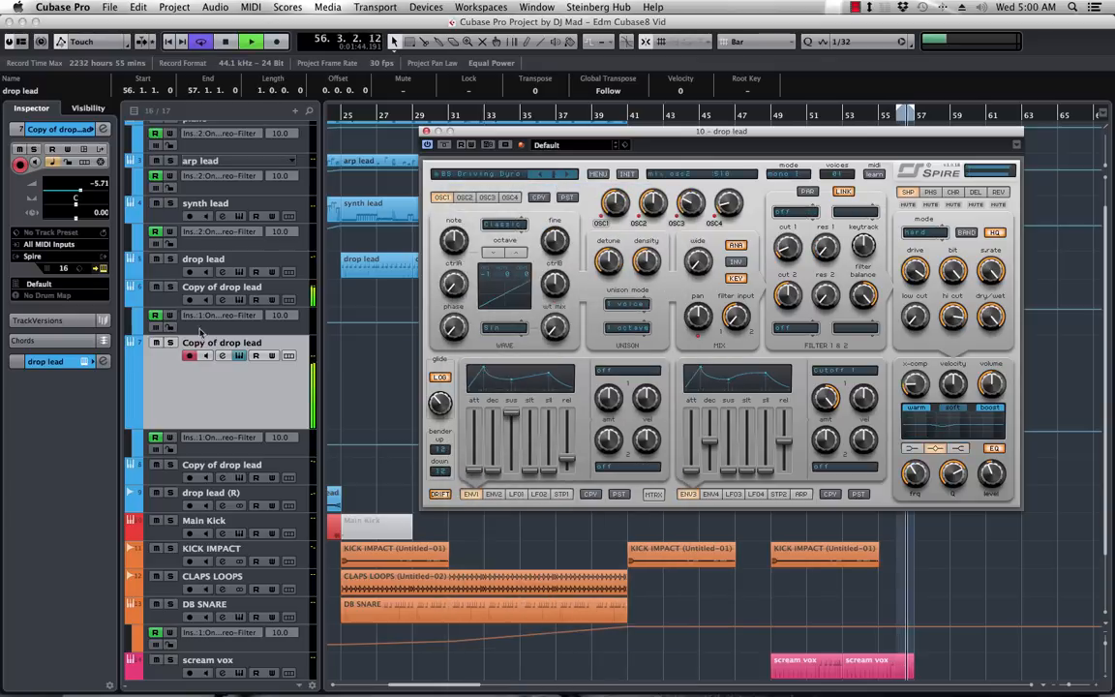
- Switch off the equalizer's low cut in the duplicated drop lead track's channel settings and resume playback
{"action": "left_click", "coordinate": [199, 380]}
{"action": "left_click", "coordinate": [105, 129]}
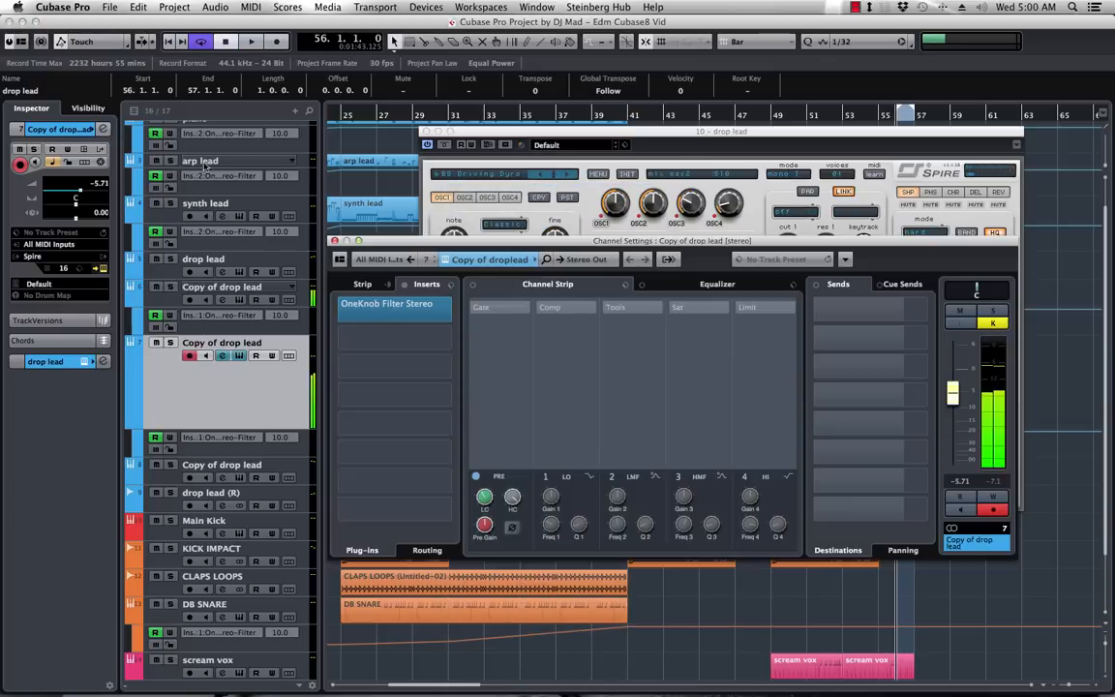
{"action": "left_click", "coordinate": [664, 288]}
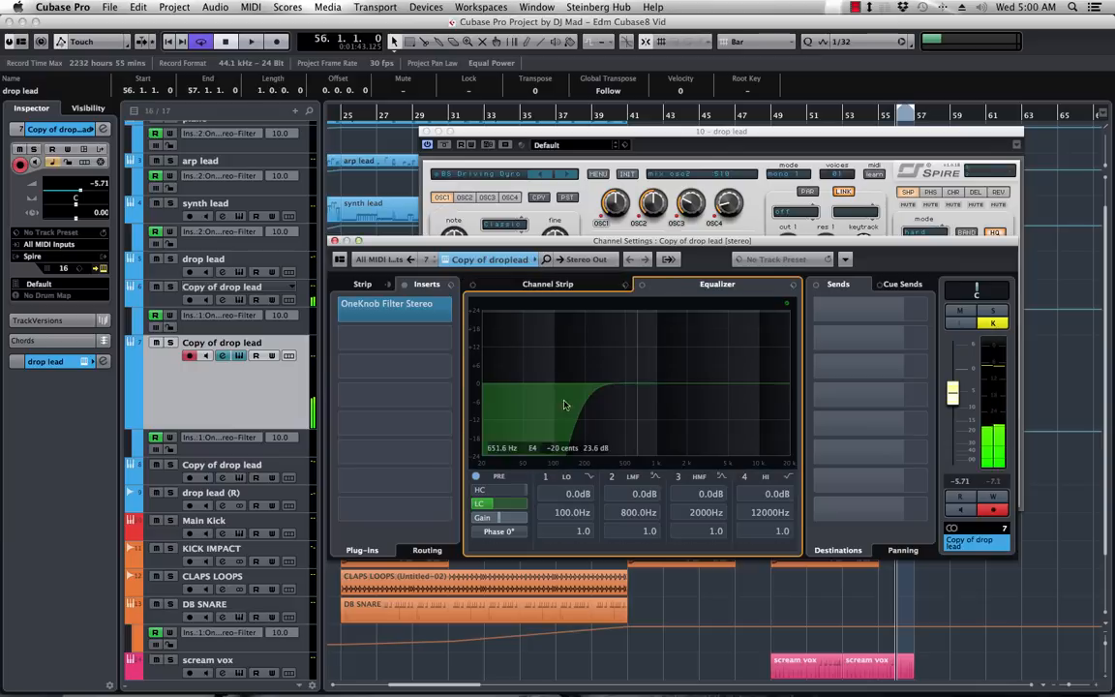
{"action": "left_click", "coordinate": [477, 504]}
{"action": "key", "text": "space"}
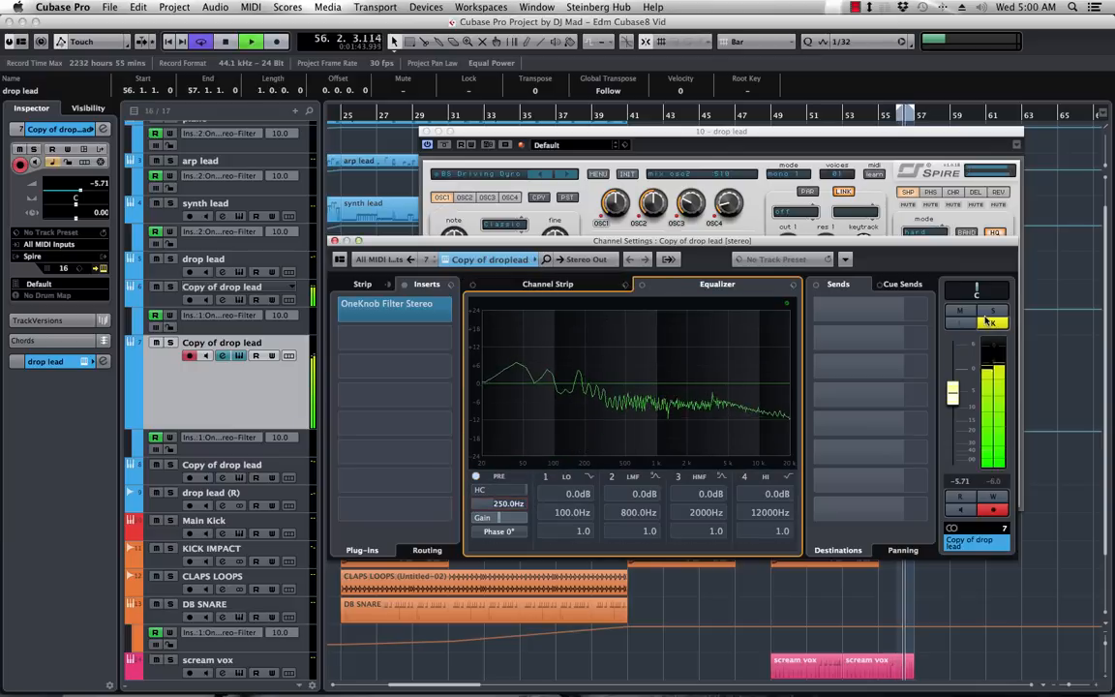
- Audition the following Spire bass presets one by one up to BS Hit It during looped playback
{"action": "left_click", "coordinate": [641, 139]}
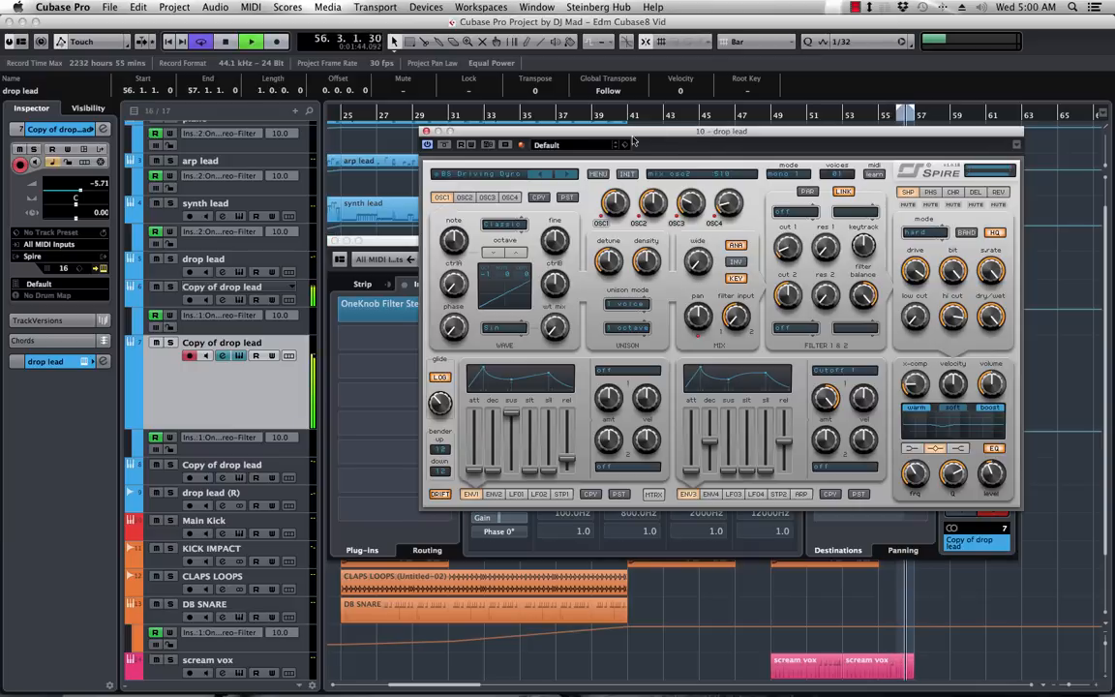
{"action": "left_click", "coordinate": [572, 175]}
{"action": "left_click", "coordinate": [572, 175]}
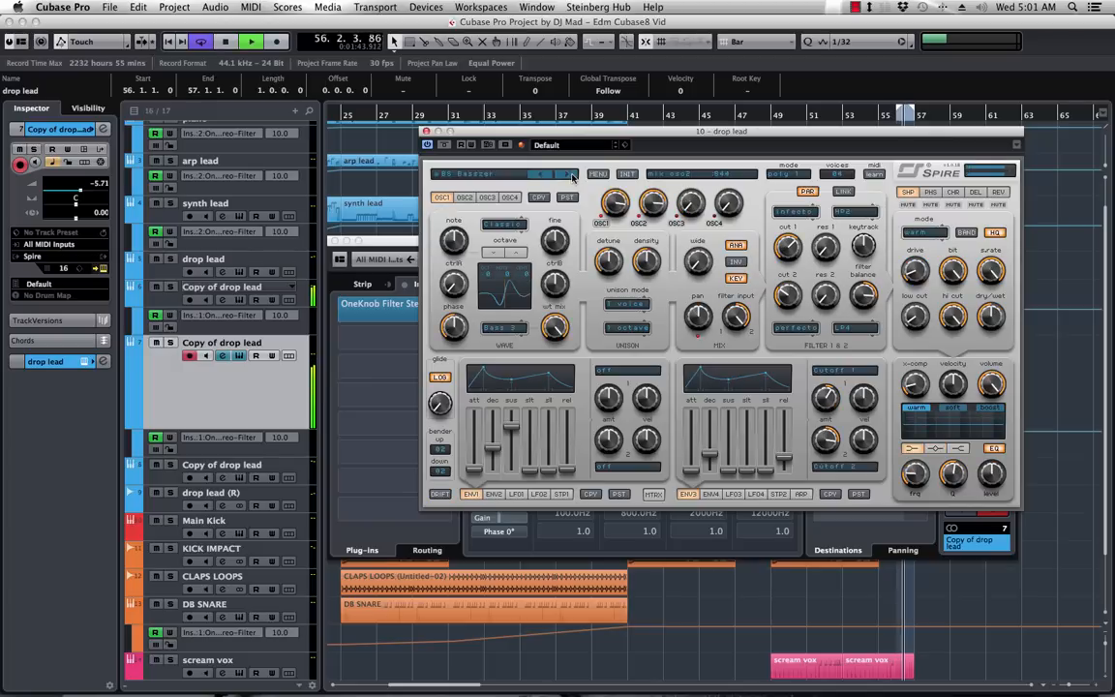
{"action": "left_click", "coordinate": [572, 175]}
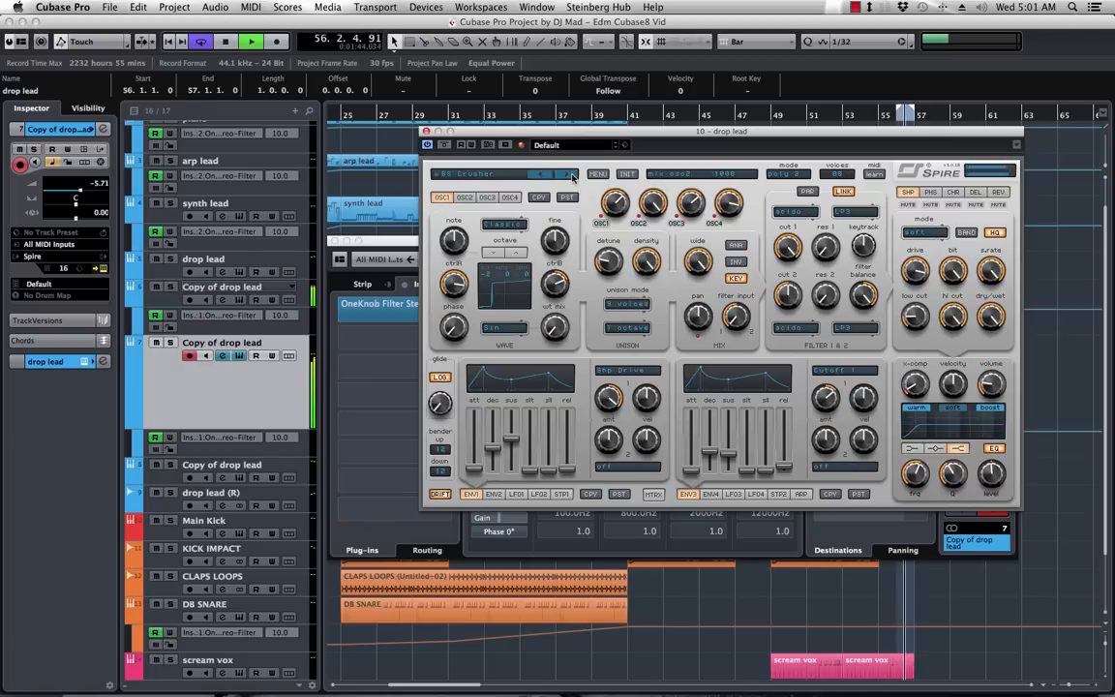
{"action": "left_click", "coordinate": [572, 175]}
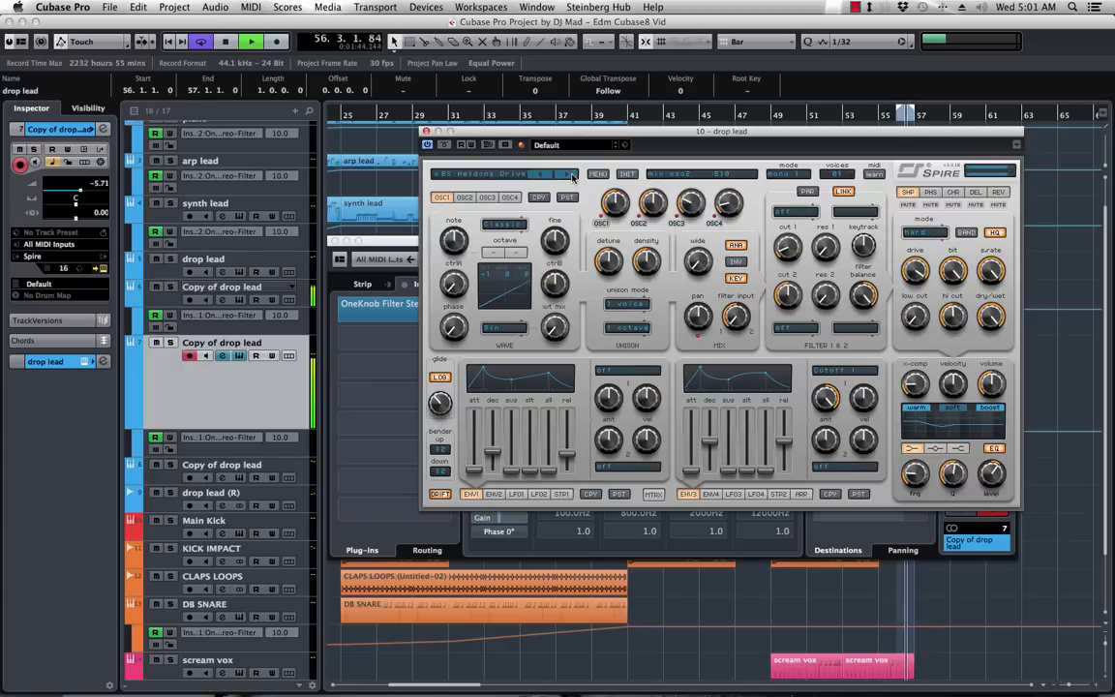
{"action": "left_click", "coordinate": [572, 175]}
{"action": "left_click", "coordinate": [572, 175]}
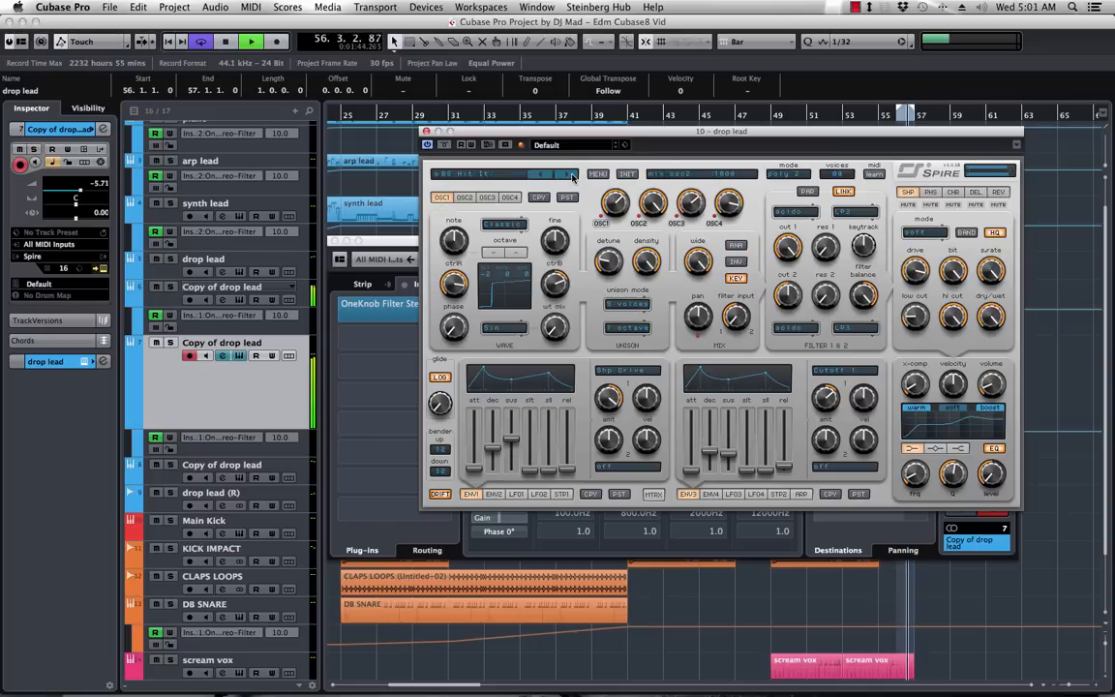
- Load the BA Dropfiller 1 preset into Spire and stop playback
{"action": "left_click", "coordinate": [483, 174]}
{"action": "left_click", "coordinate": [476, 176]}
{"action": "left_click", "coordinate": [596, 175]}
{"action": "mouse_move", "coordinate": [625, 191]}
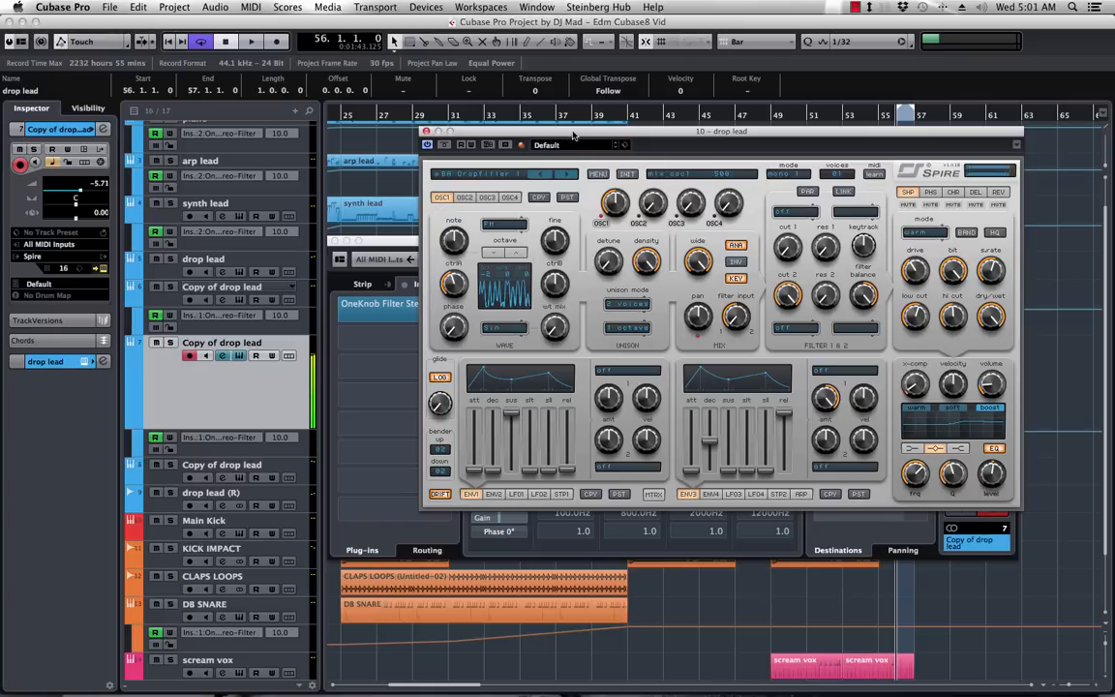
- Edit the duplicated lead track's bar 56 part so it holds a single F2 note from beat 3 to bar 57
{"action": "left_click_drag", "start_coordinate": [573, 135], "coordinate": [1113, 187]}
{"action": "left_click_drag", "start_coordinate": [820, 243], "coordinate": [520, 235]}
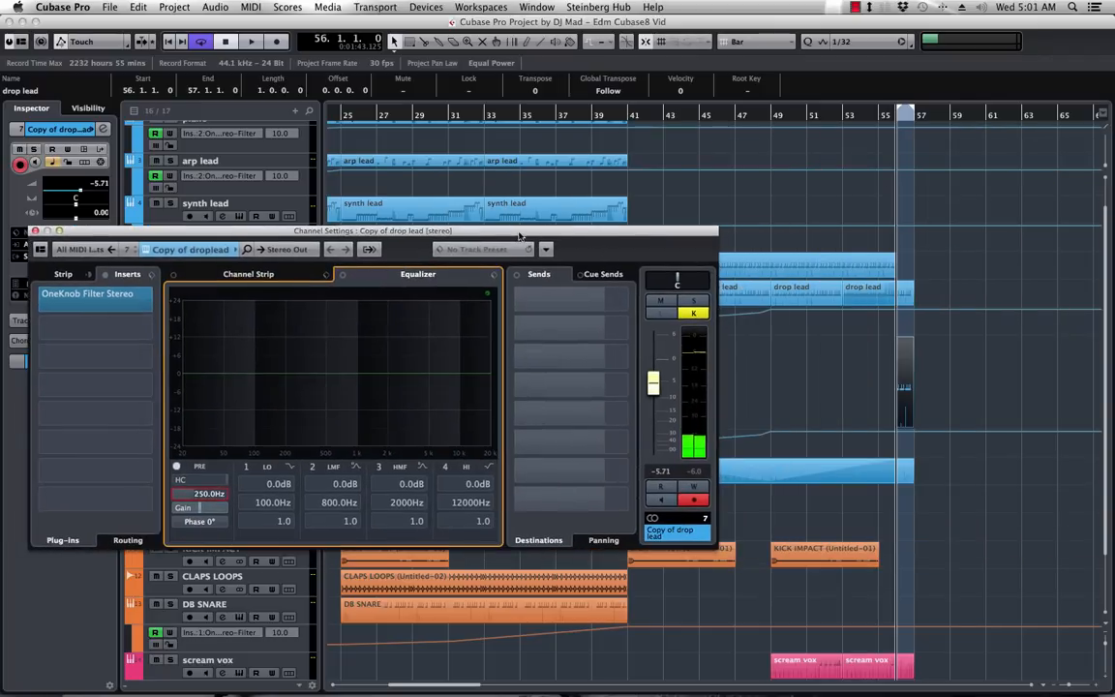
{"action": "double_click", "coordinate": [910, 367]}
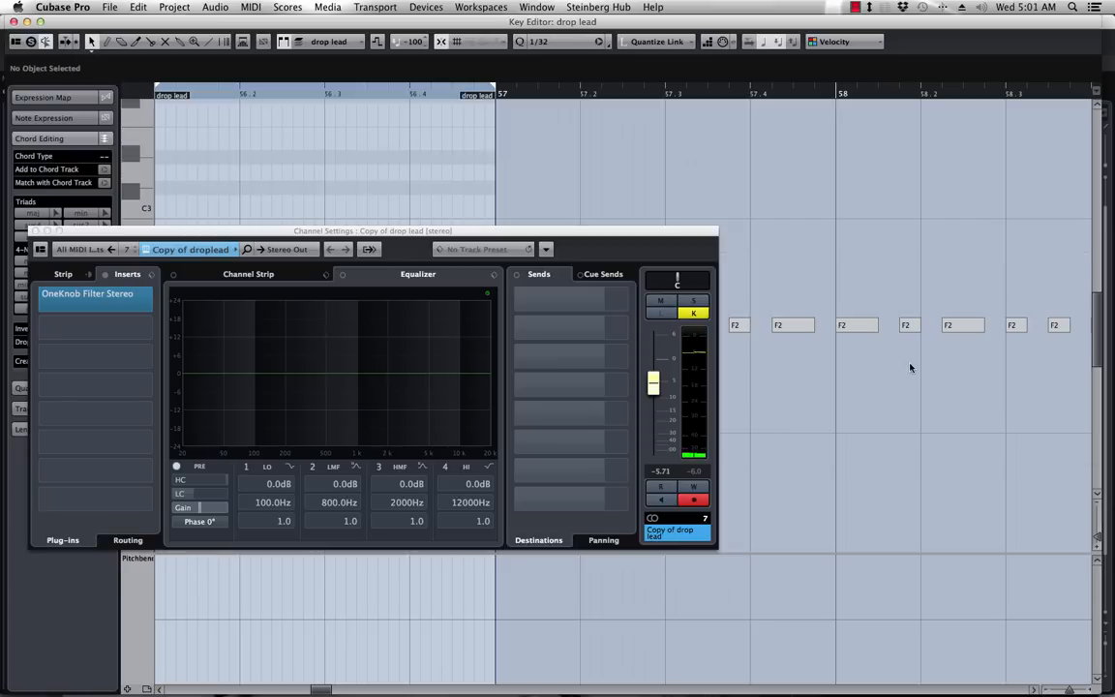
{"action": "key", "text": "space"}
{"action": "left_click_drag", "start_coordinate": [342, 230], "coordinate": [982, 214]}
{"action": "left_click_drag", "start_coordinate": [440, 307], "coordinate": [496, 327]}
{"action": "key", "text": "Delete"}
{"action": "left_click_drag", "start_coordinate": [306, 303], "coordinate": [179, 345]}
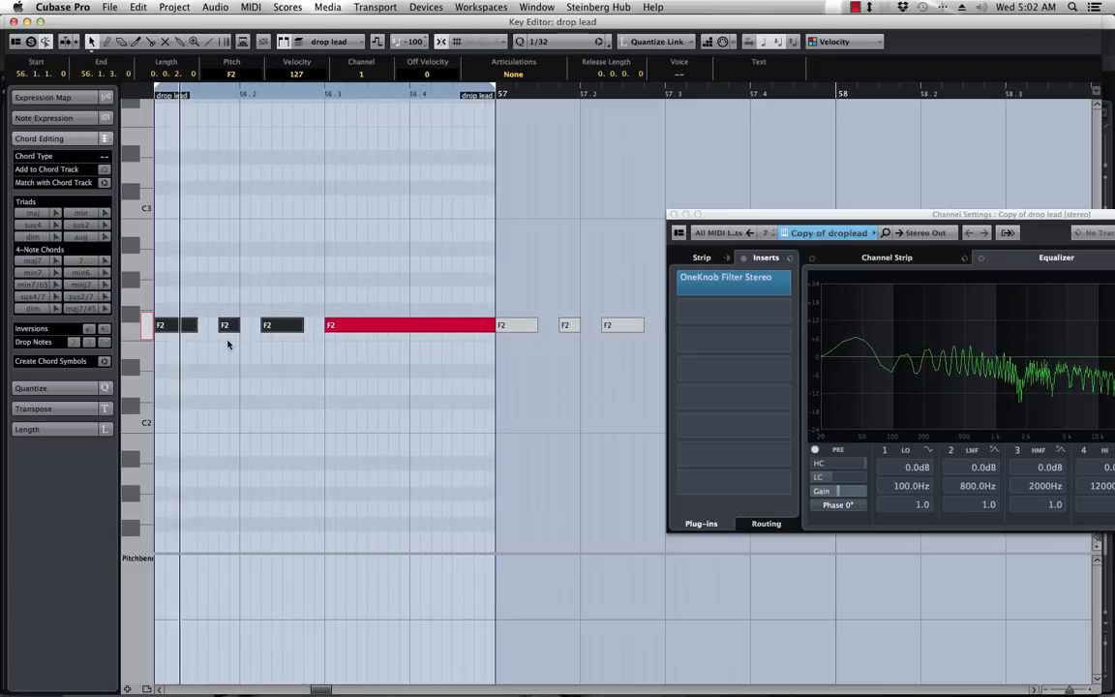
{"action": "key", "text": "Delete"}
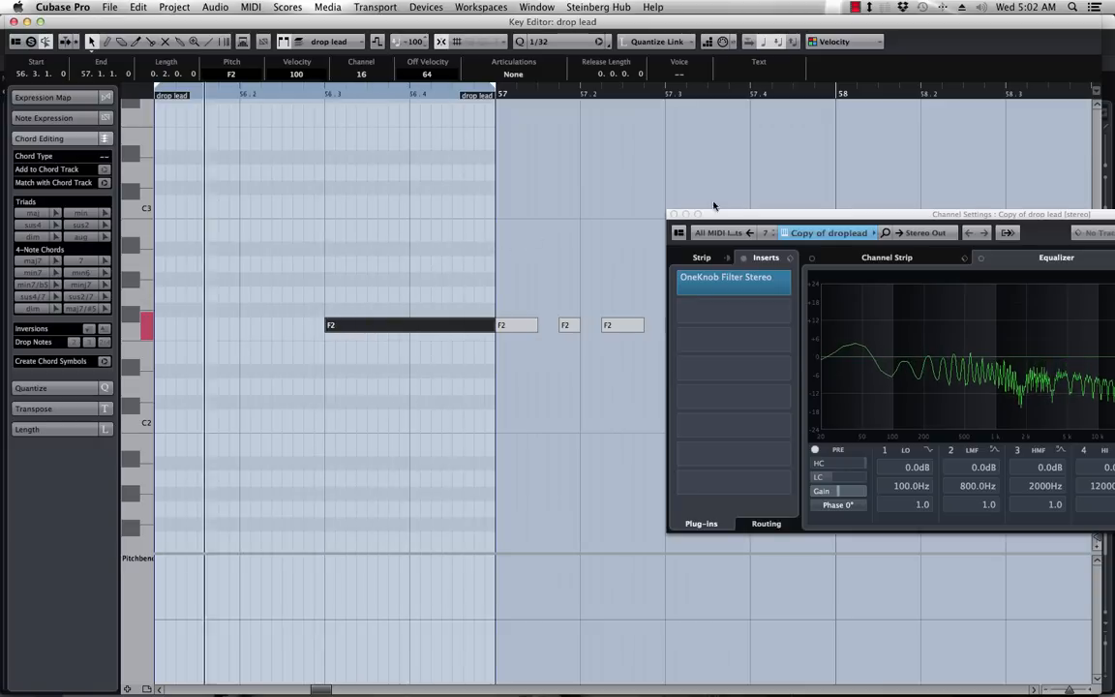
{"action": "left_click", "coordinate": [14, 21]}
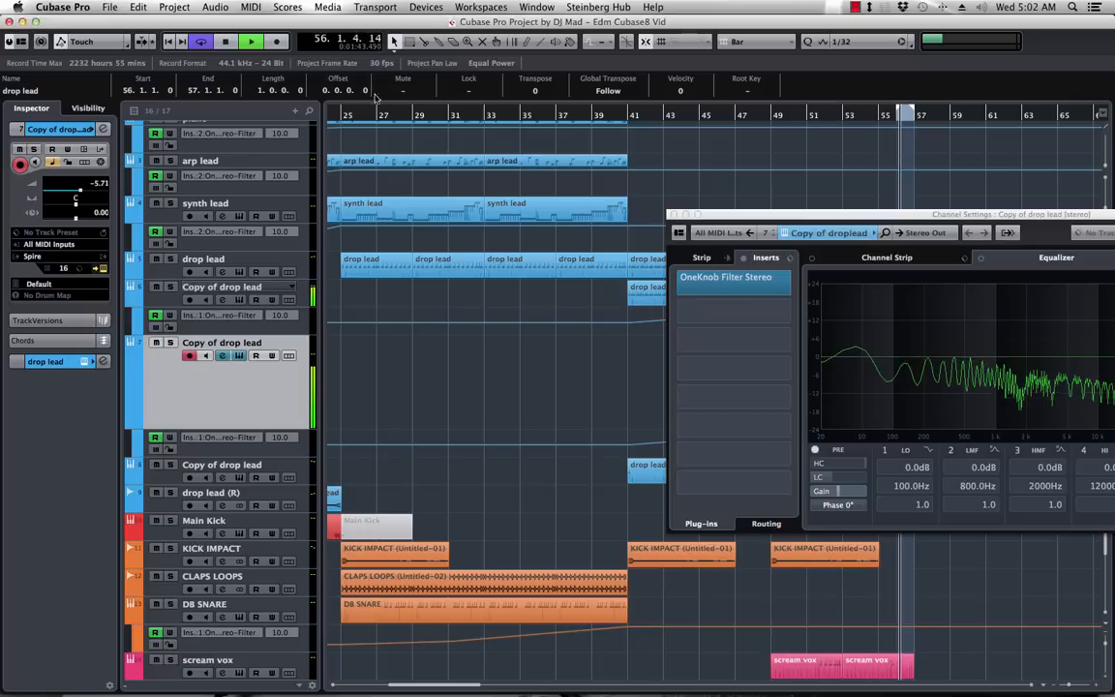
- Duplicate the bass fill track and replace the new track's bar 56 part with a copy of track 6's bar 56 drop lead part
{"action": "left_click_drag", "start_coordinate": [760, 213], "coordinate": [1114, 157]}
{"action": "right_click", "coordinate": [227, 386]}
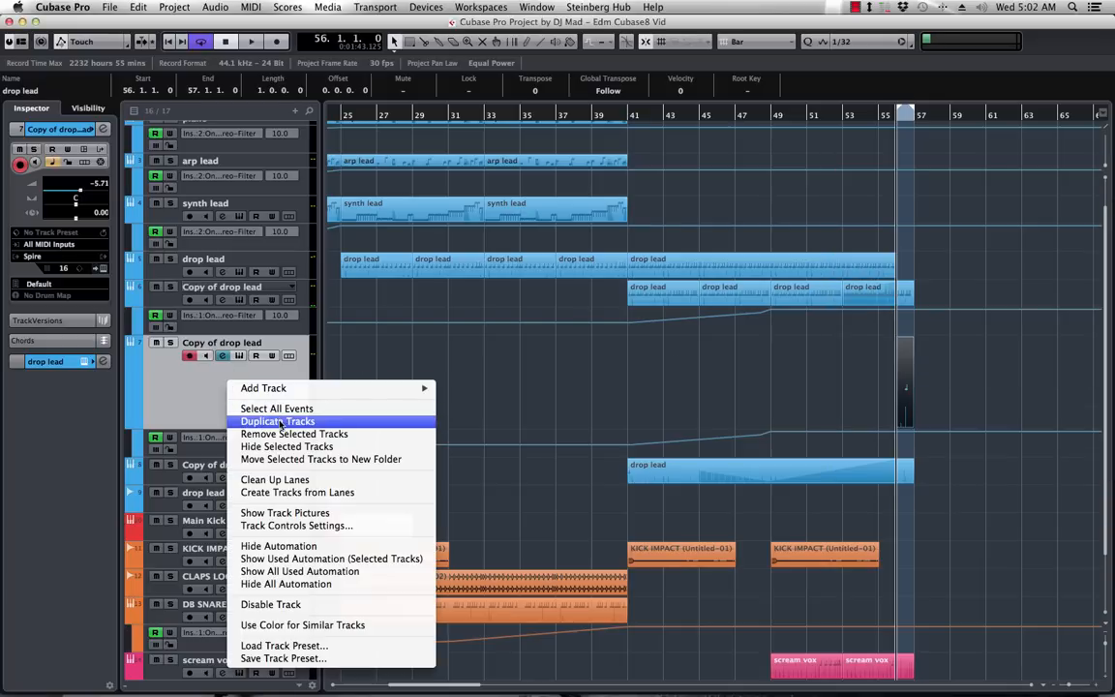
{"action": "left_click", "coordinate": [280, 423]}
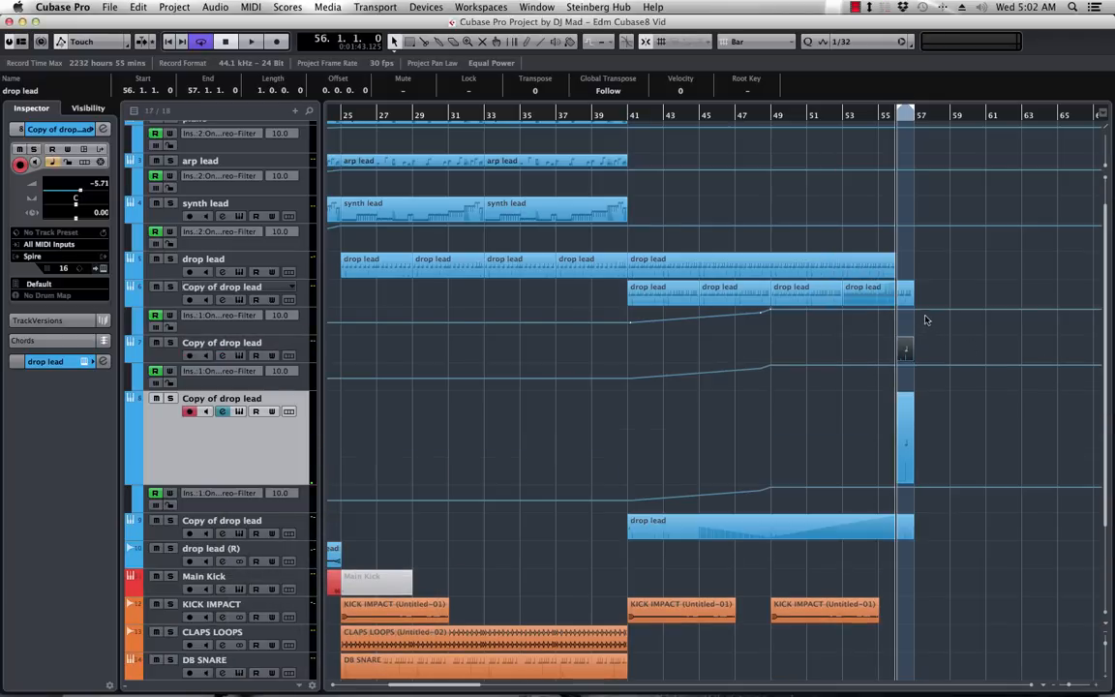
{"action": "key", "text": "Delete"}
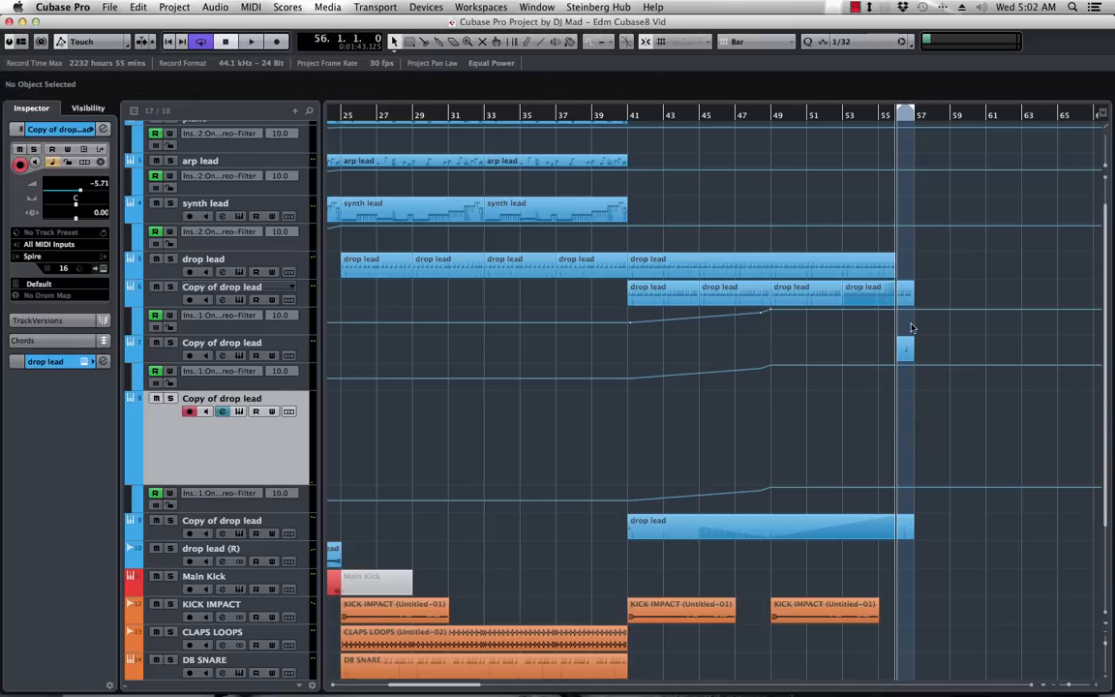
{"action": "left_click_drag", "start_coordinate": [912, 341], "coordinate": [908, 396]}
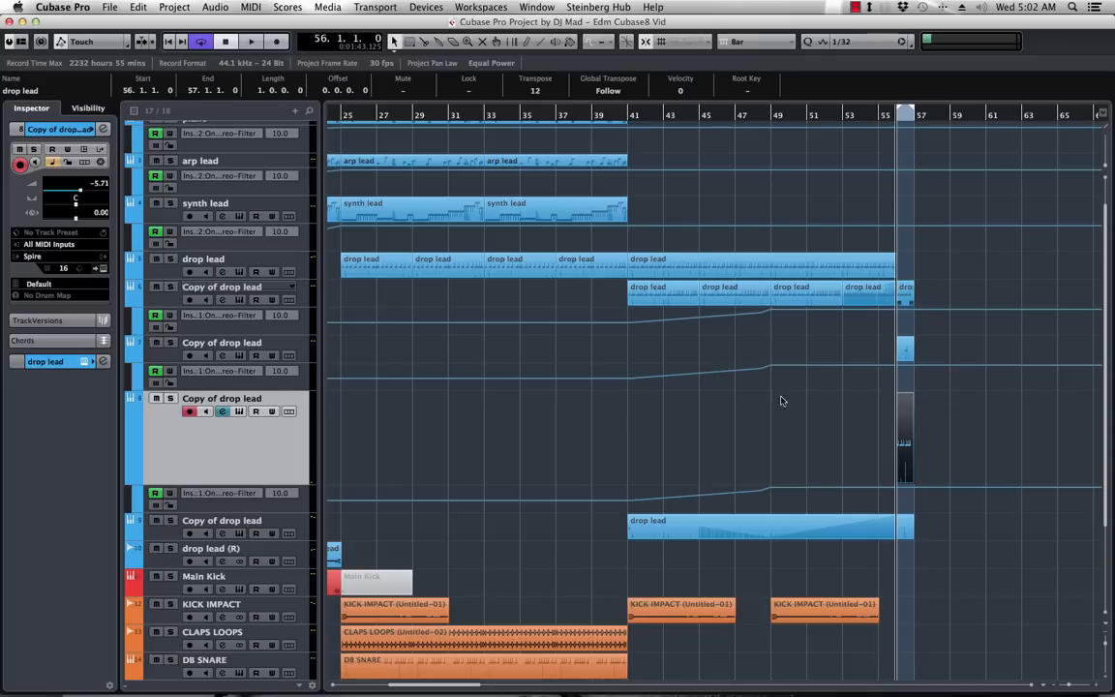
- Remove the OneKnob Filter Stereo insert from track 7, the first bass fill track
{"action": "left_click", "coordinate": [163, 362]}
{"action": "left_click_drag", "start_coordinate": [351, 198], "coordinate": [247, 203]}
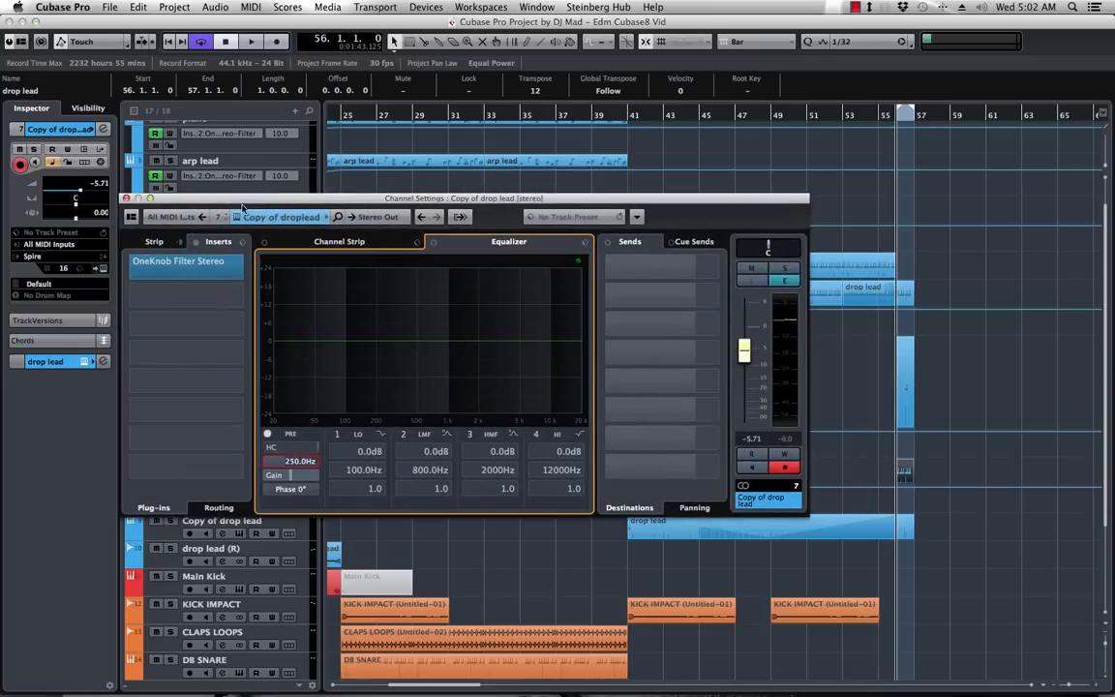
{"action": "left_click", "coordinate": [246, 268]}
{"action": "scroll", "coordinate": [314, 305], "scroll_direction": "up", "scroll_amount": 10}
{"action": "left_click", "coordinate": [291, 302]}
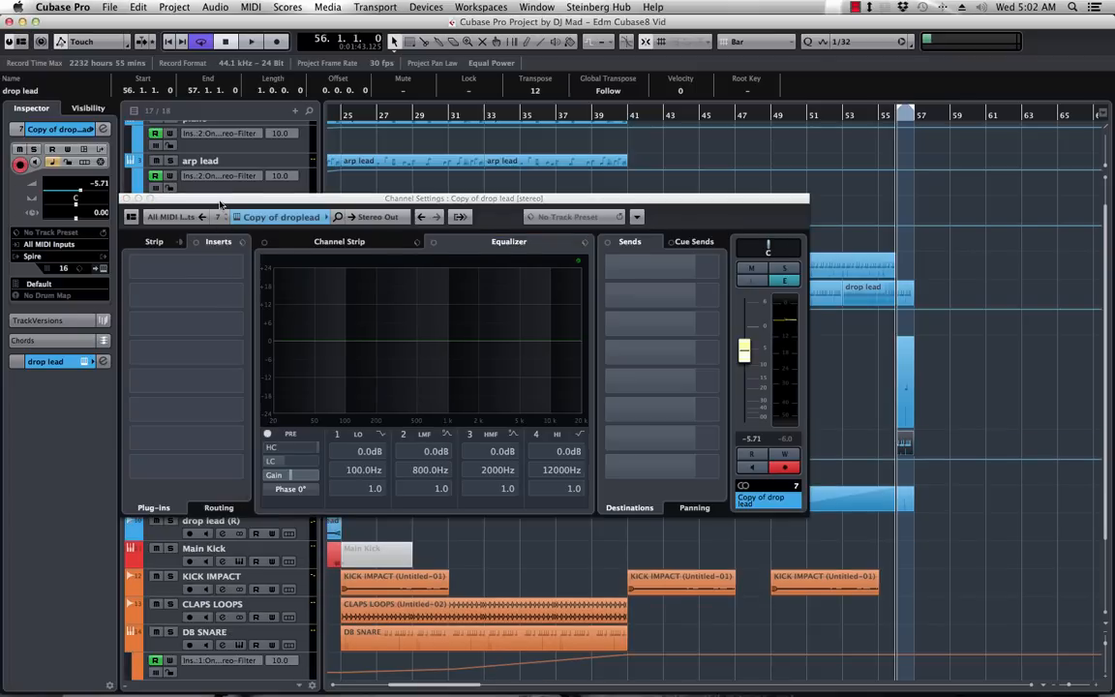
- Remove the OneKnob Filter Stereo insert from track 8 as well and close its channel settings
{"action": "left_click_drag", "start_coordinate": [220, 200], "coordinate": [463, 110]}
{"action": "left_click", "coordinate": [293, 441]}
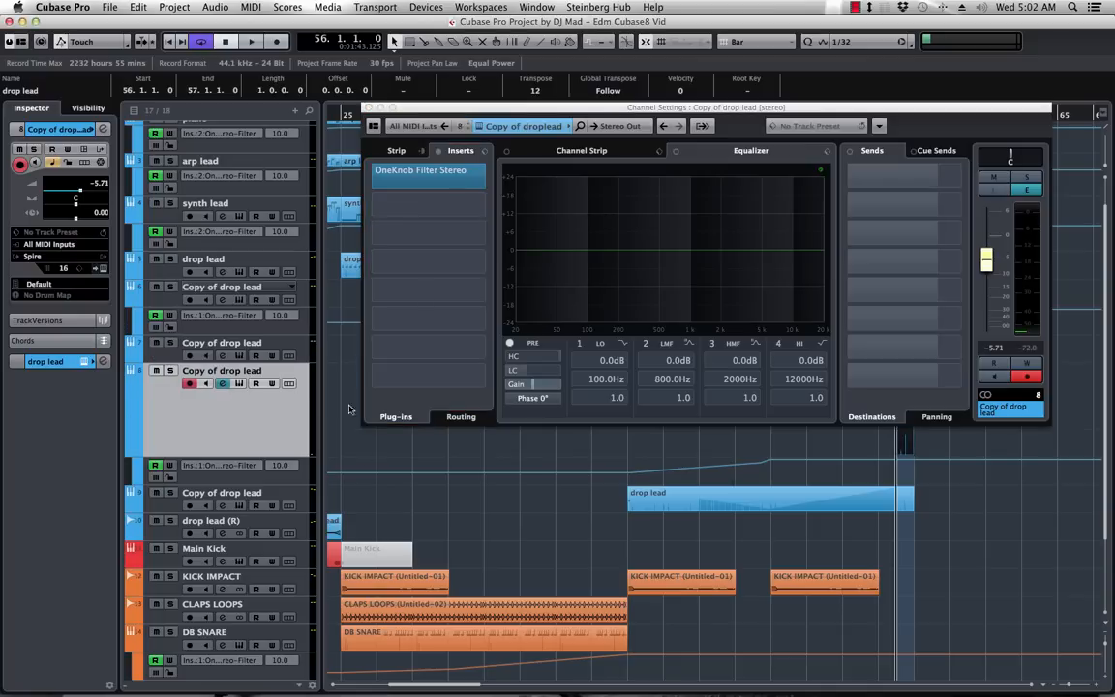
{"action": "left_click", "coordinate": [488, 177]}
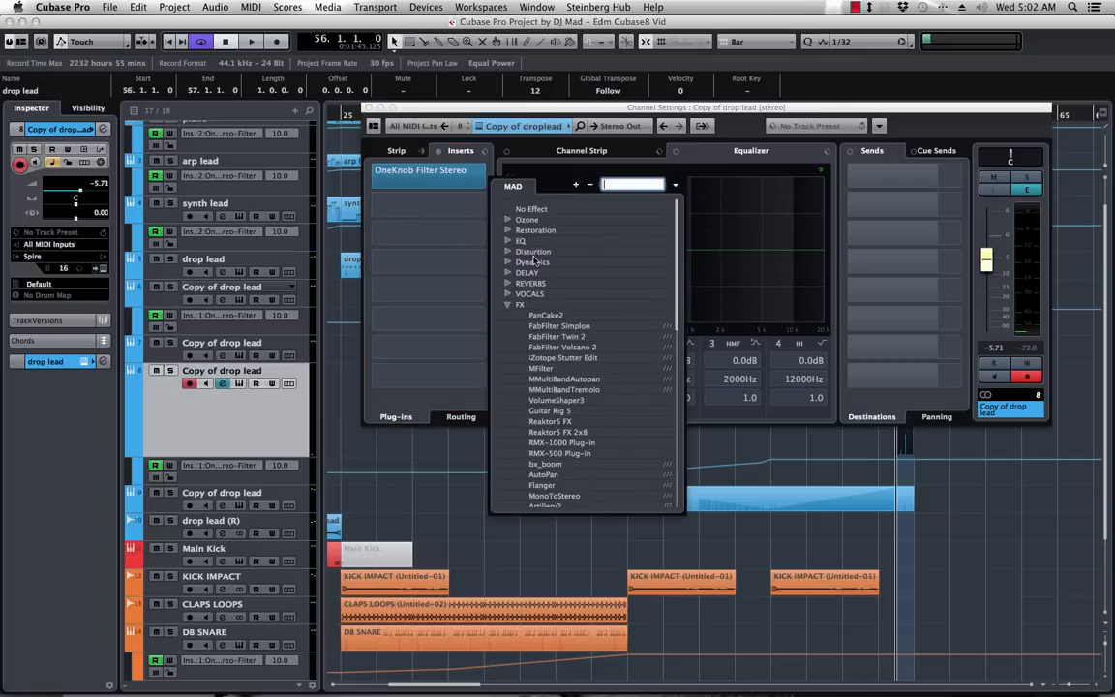
{"action": "left_click", "coordinate": [531, 210]}
{"action": "left_click", "coordinate": [367, 107]}
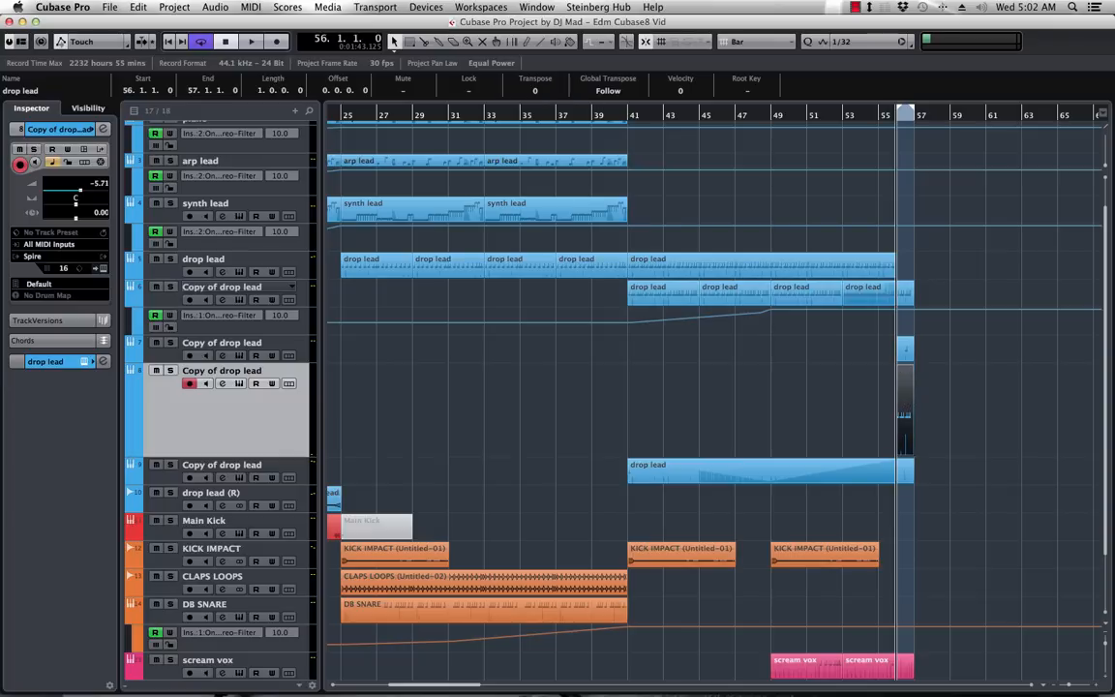
- Delete the three F2 notes on beat 3 of track 8's bar 56 part and extend the loop start back to bar 53
{"action": "left_click", "coordinate": [172, 373]}
{"action": "double_click", "coordinate": [905, 397]}
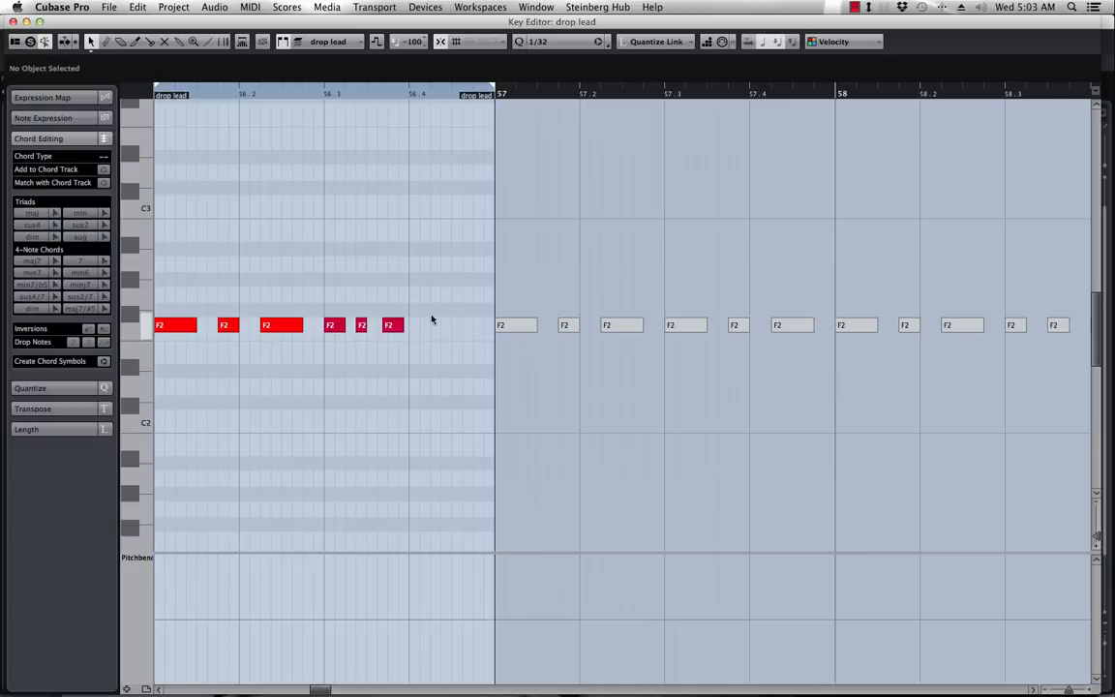
{"action": "left_click_drag", "start_coordinate": [321, 302], "coordinate": [410, 351]}
{"action": "key", "text": "Delete"}
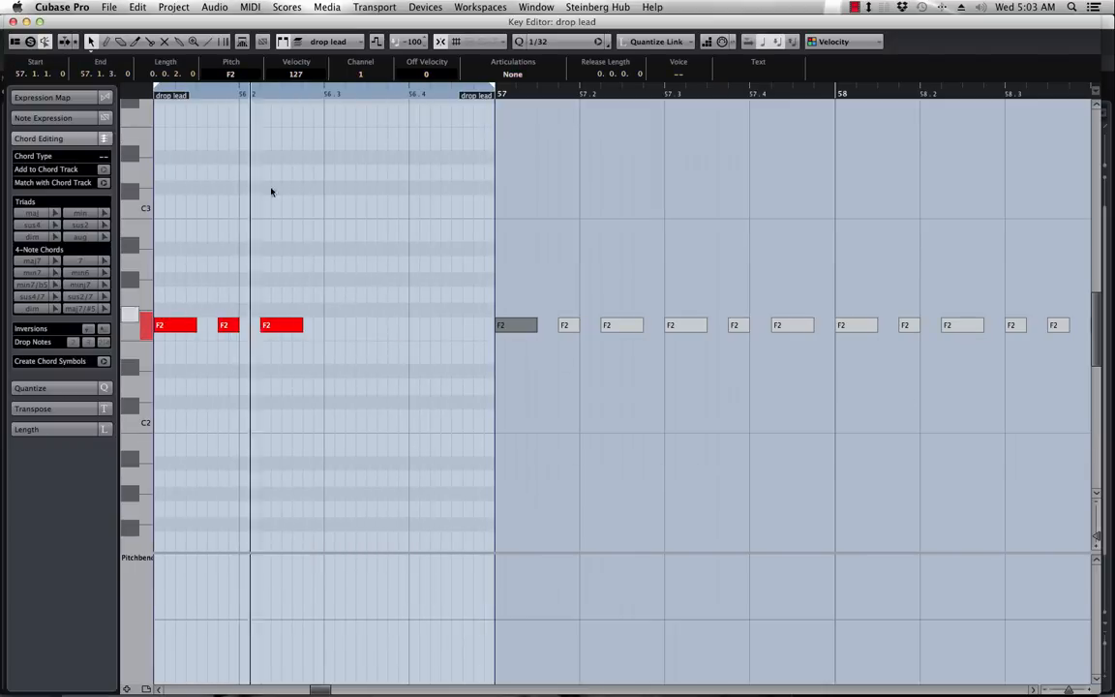
{"action": "left_click", "coordinate": [13, 21]}
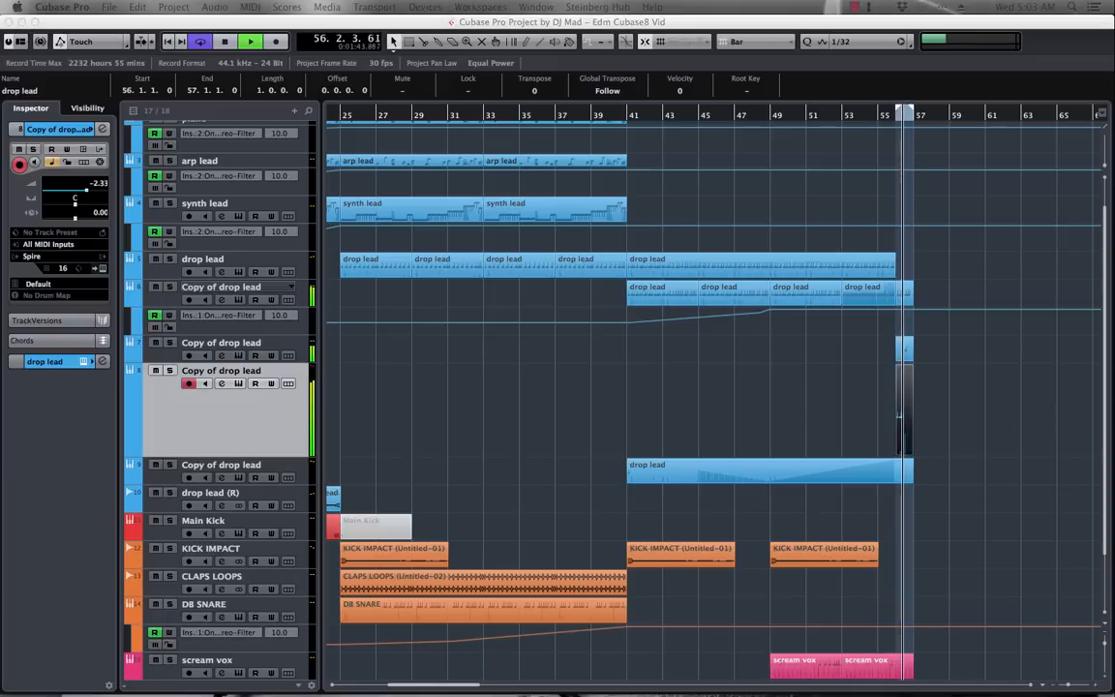
{"action": "left_click_drag", "start_coordinate": [898, 112], "coordinate": [842, 113]}
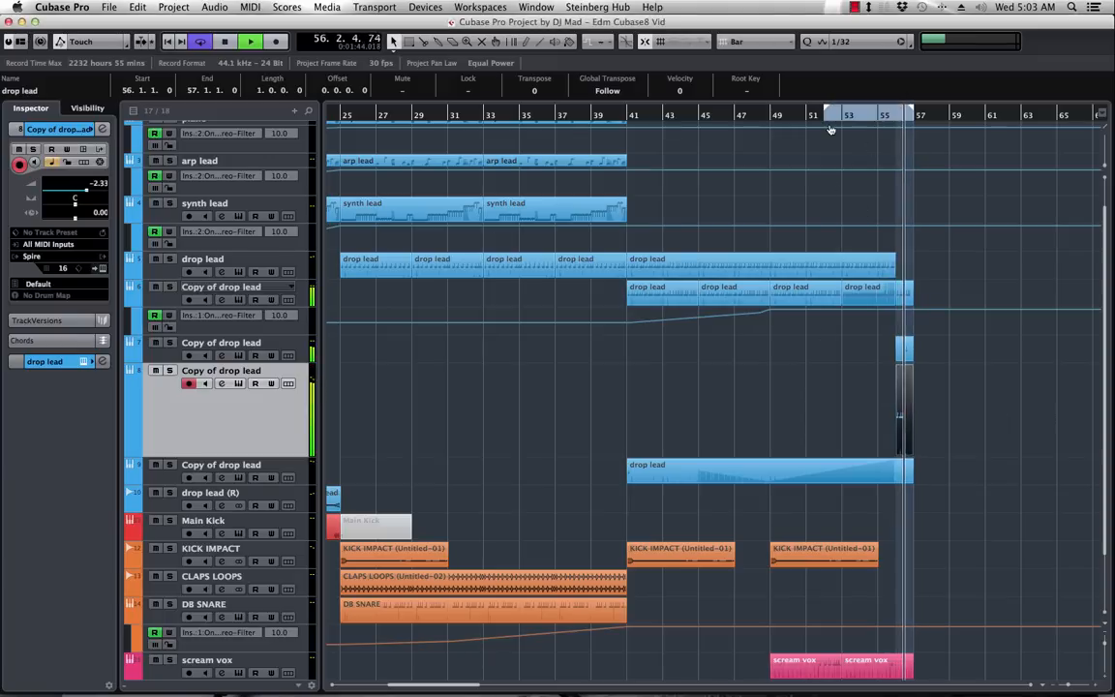
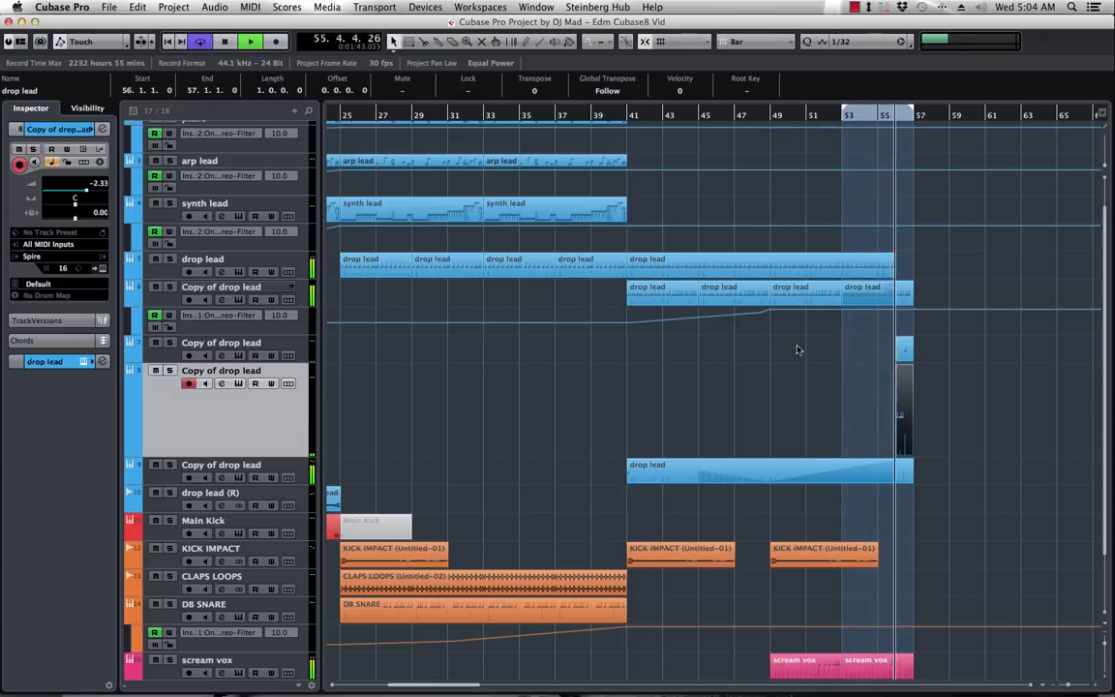
- Copy the bar 49 KICK IMPACT clip to bar 56 and shorten it to one bar with a fade-out
{"action": "scroll", "coordinate": [784, 351], "scroll_direction": "down", "scroll_amount": 3}
{"action": "left_click_drag", "start_coordinate": [804, 471], "coordinate": [923, 478]}
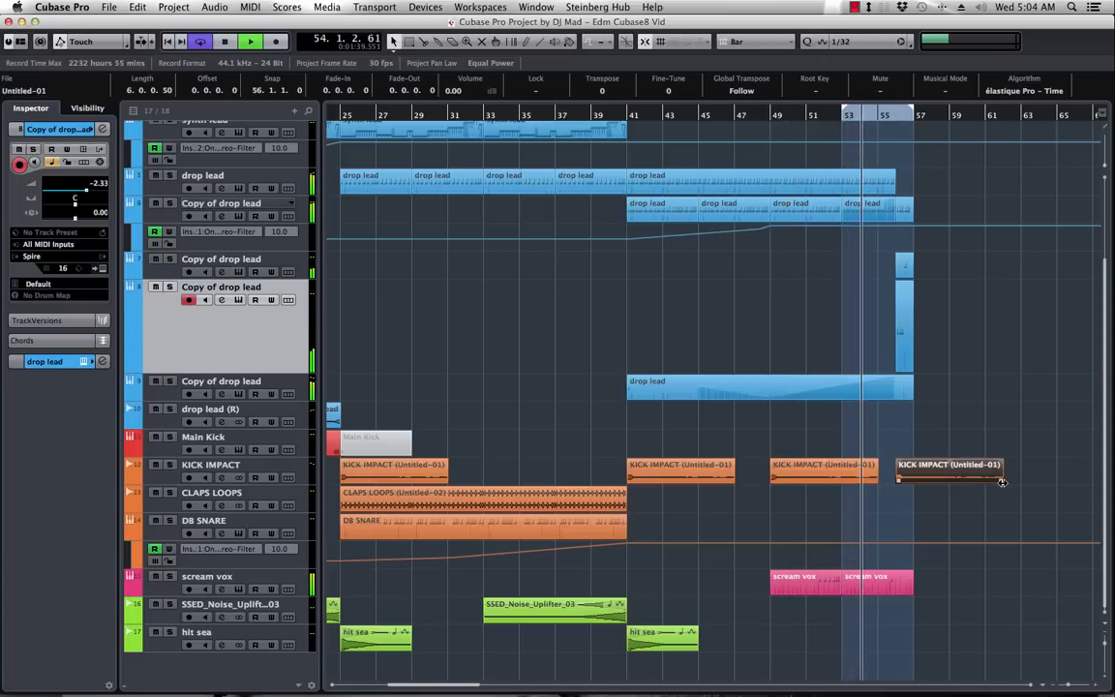
{"action": "left_click_drag", "start_coordinate": [1003, 481], "coordinate": [898, 464]}
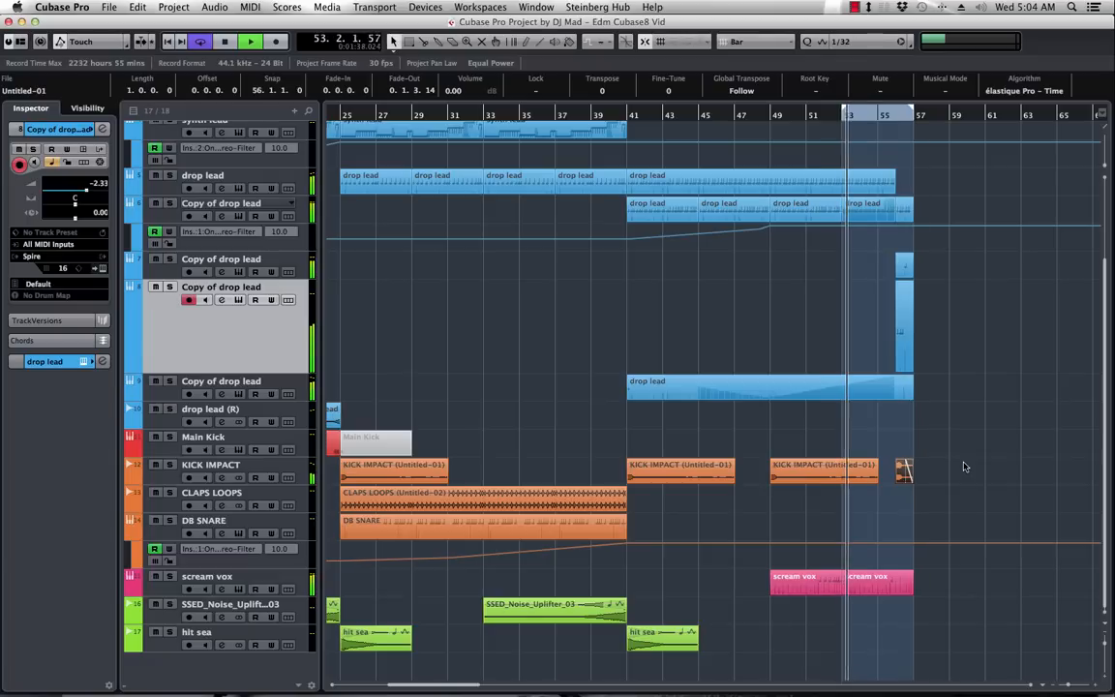
{"action": "left_click_drag", "start_coordinate": [947, 449], "coordinate": [898, 487]}
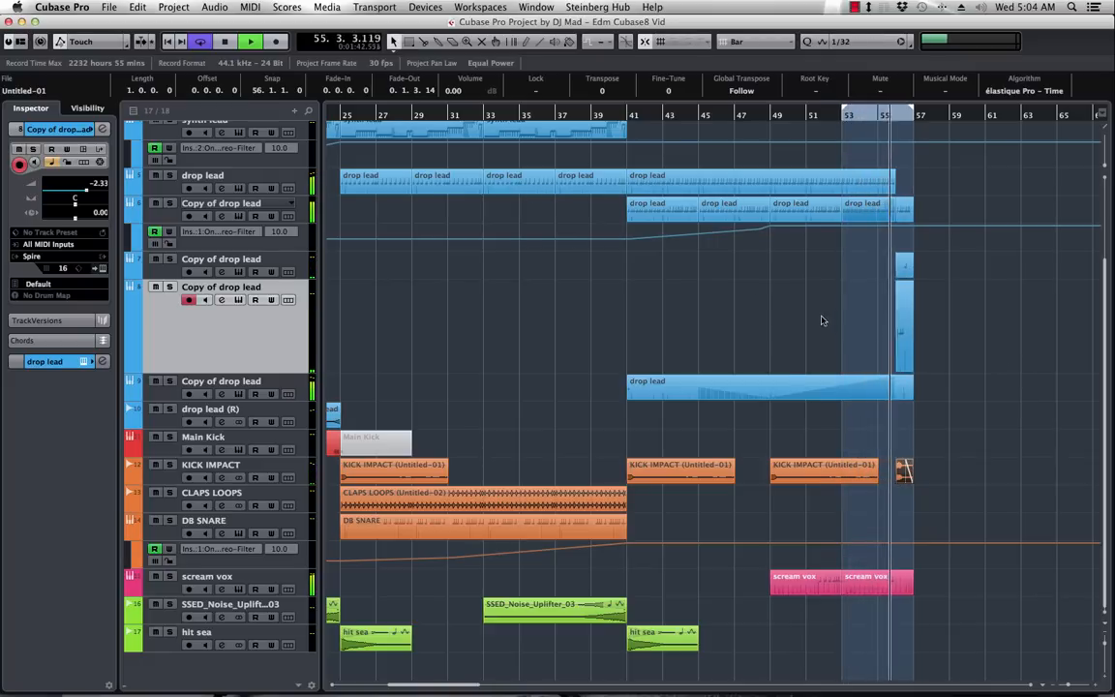
- Extend the loop start back to bar 41 and listen to the drop while toggling solo on the drop lead track
{"action": "left_click_drag", "start_coordinate": [845, 111], "coordinate": [630, 132]}
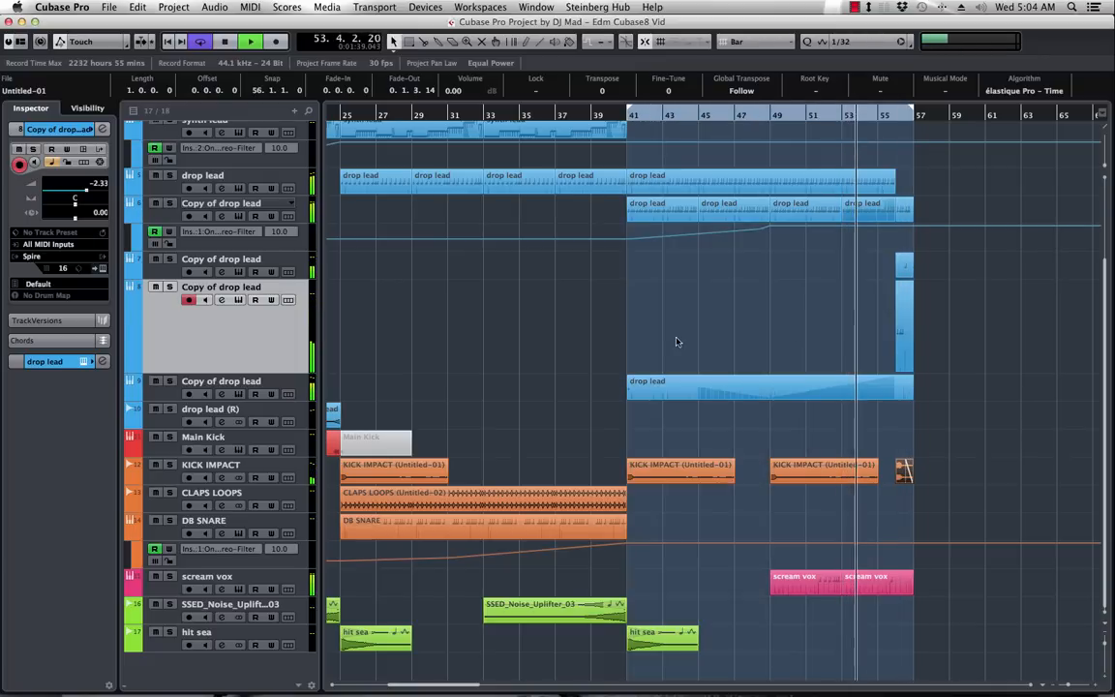
{"action": "left_click", "coordinate": [639, 157]}
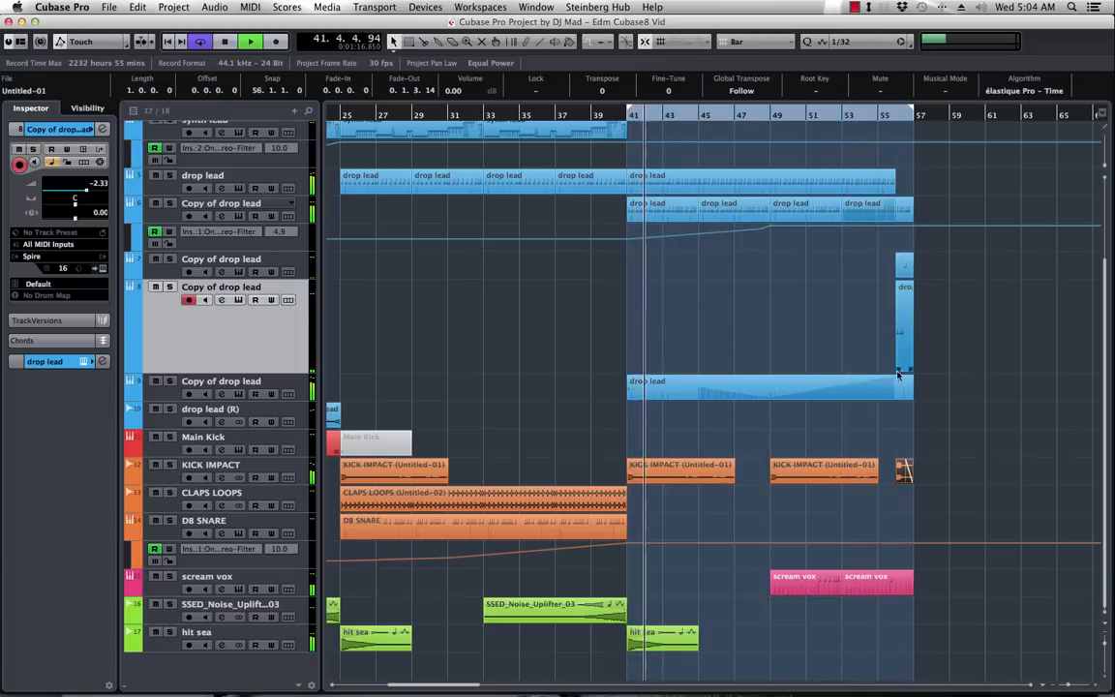
{"action": "left_click", "coordinate": [170, 175]}
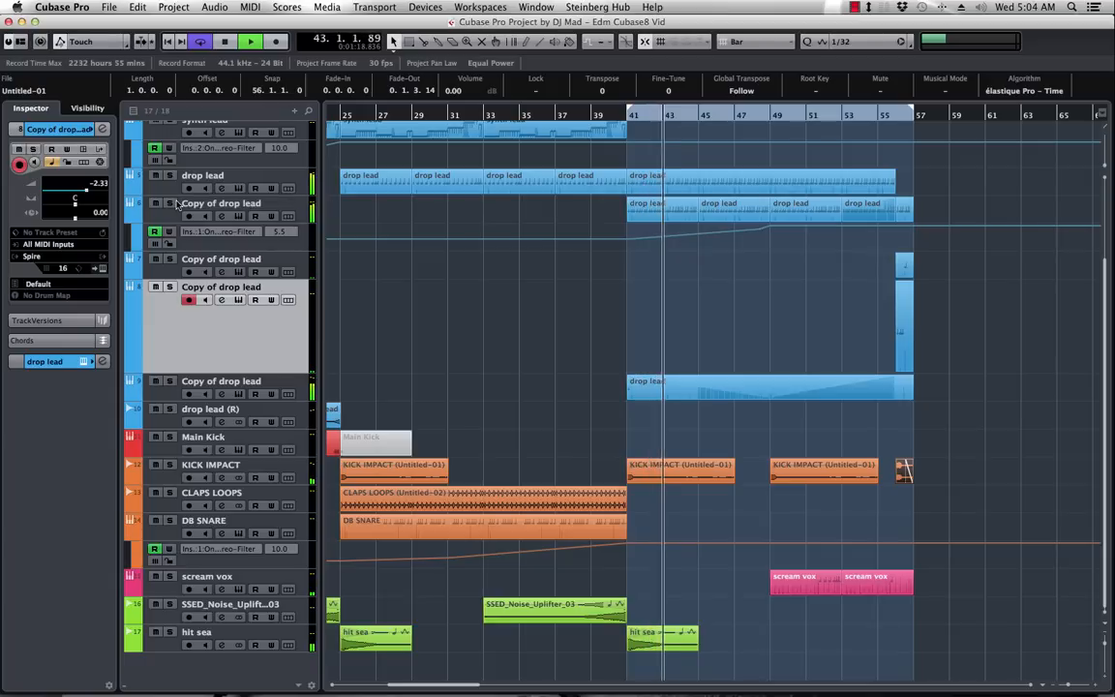
{"action": "left_click", "coordinate": [171, 176]}
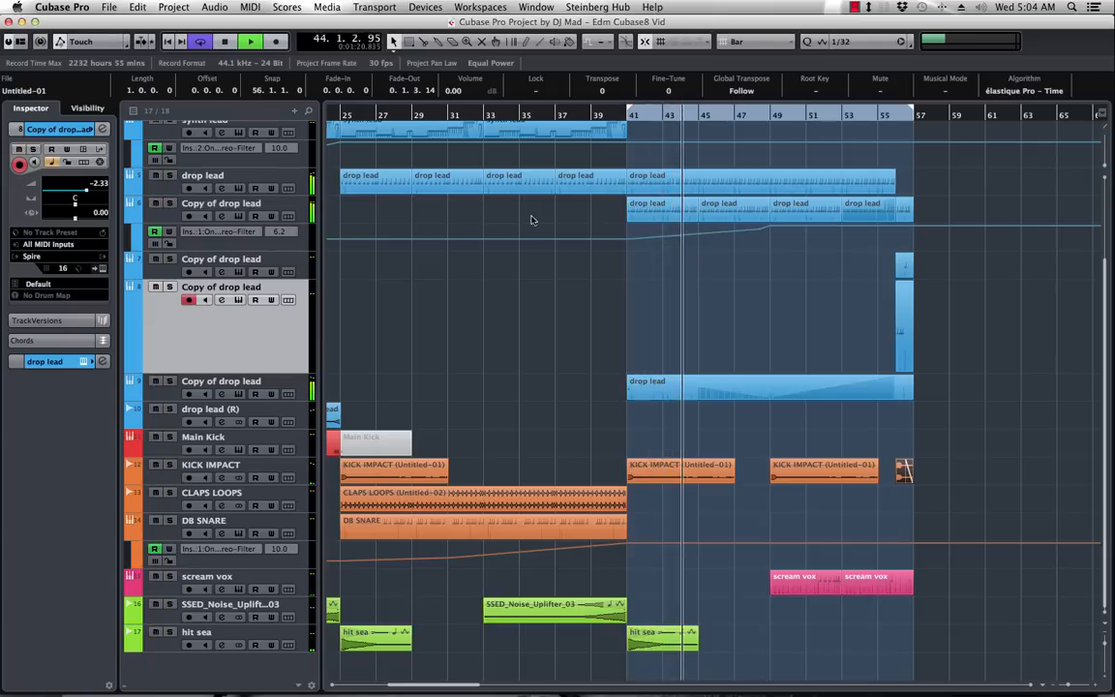
{"action": "left_click", "coordinate": [170, 176]}
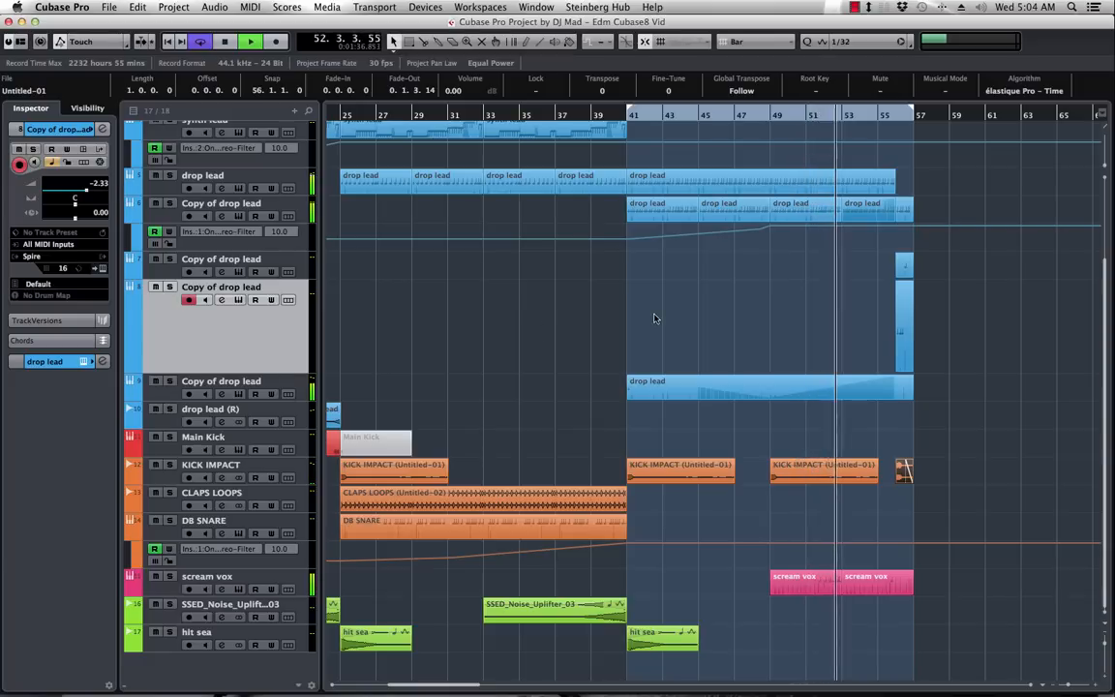
- Open MediaBay, switch its location to EDM and show the SNARE_IMPACTS folder inside DJ MAD PICS
{"action": "key", "text": "F12"}
{"action": "key", "text": "F12"}
{"action": "key", "text": "F5"}
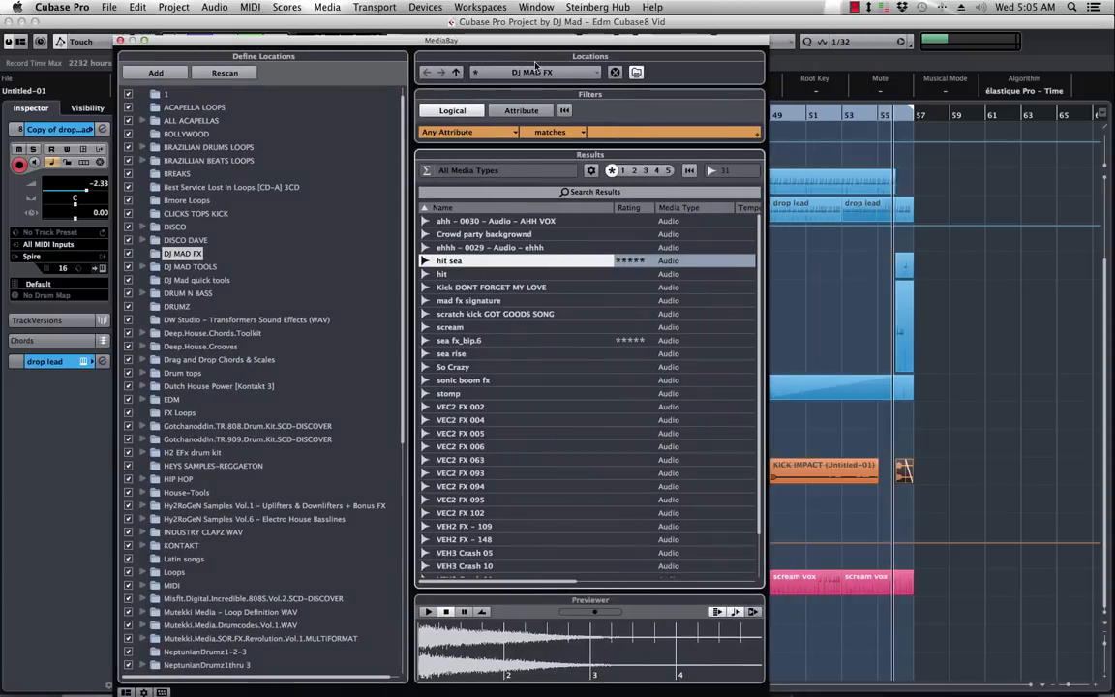
{"action": "left_click", "coordinate": [534, 73]}
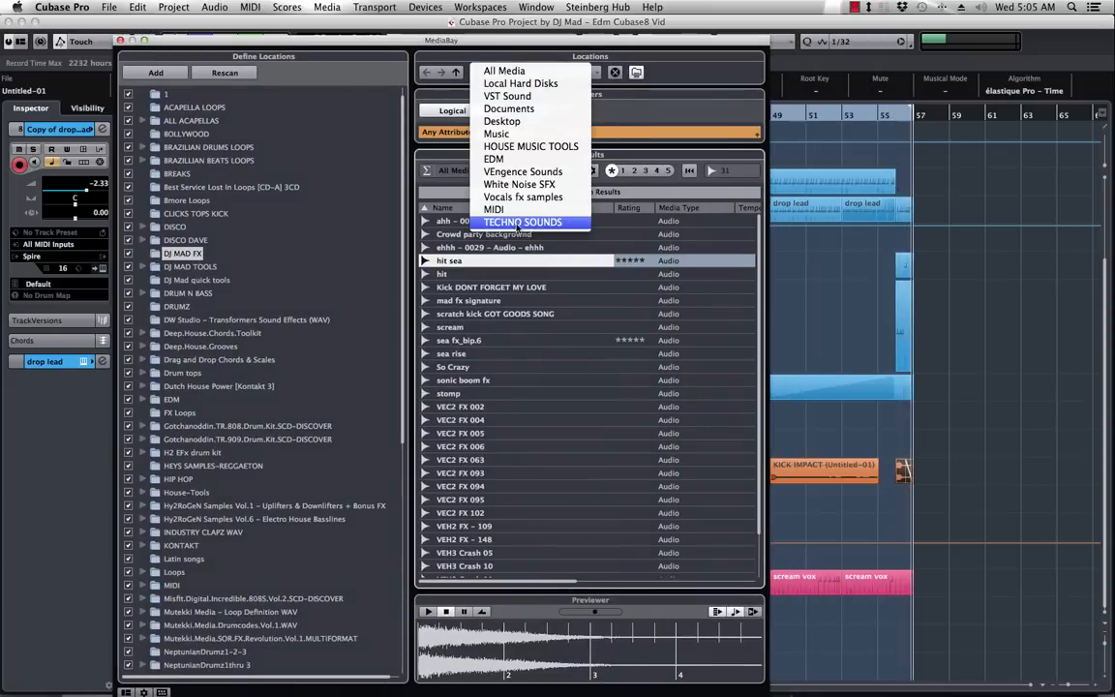
{"action": "left_click", "coordinate": [493, 158]}
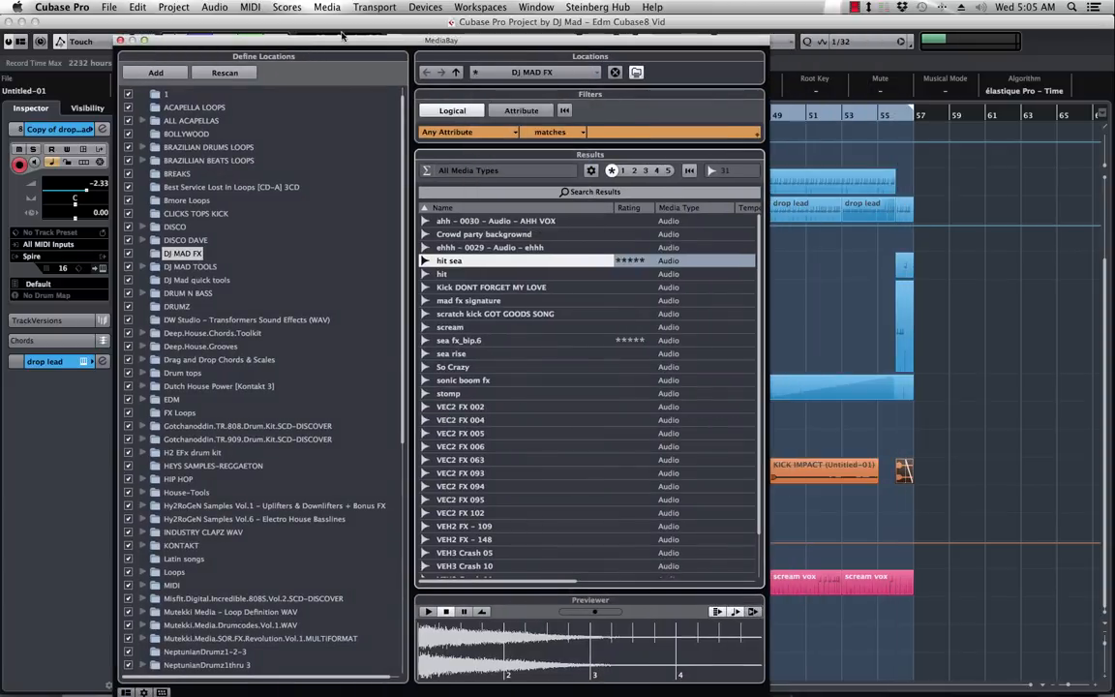
{"action": "left_click_drag", "start_coordinate": [333, 45], "coordinate": [561, 43]}
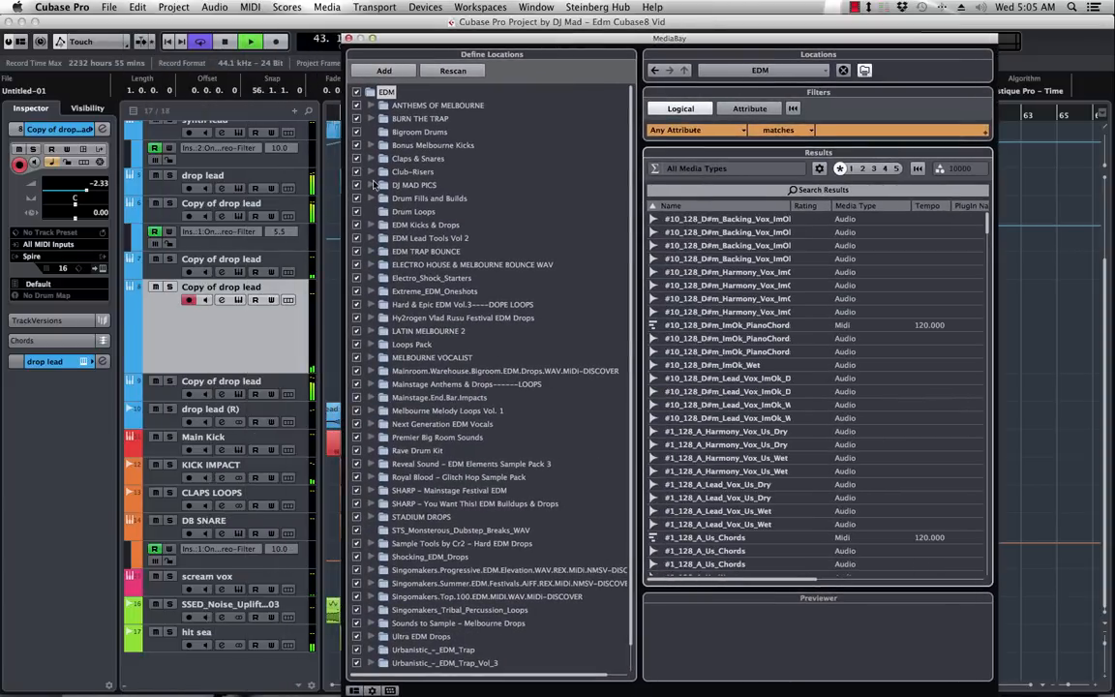
{"action": "left_click", "coordinate": [372, 185]}
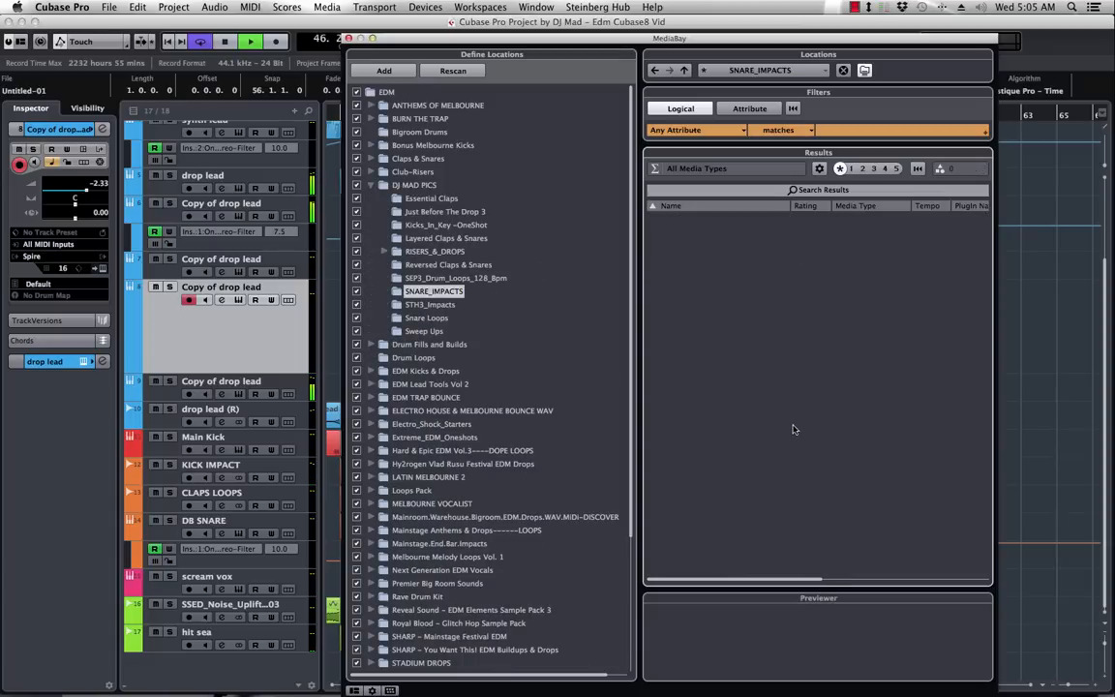
{"action": "left_click_drag", "start_coordinate": [754, 42], "coordinate": [674, 37]}
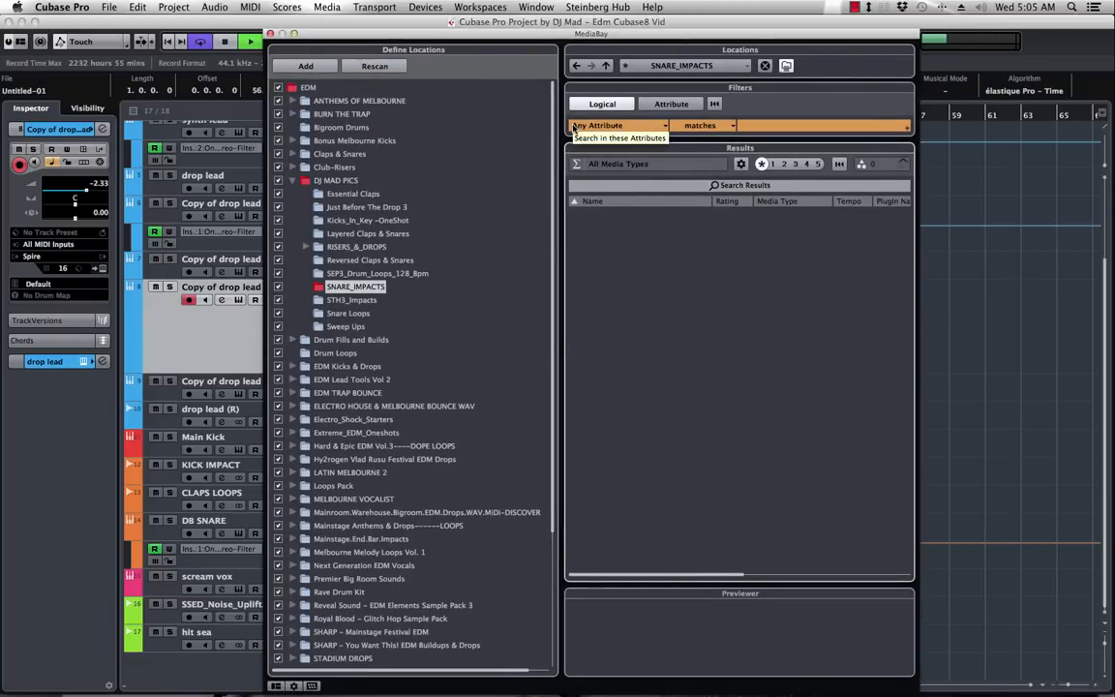
- Audition the EBI_BIG_SNARE_IMPACT samples from 001_D through 006_Ab in the MediaBay results
{"action": "left_click", "coordinate": [681, 216]}
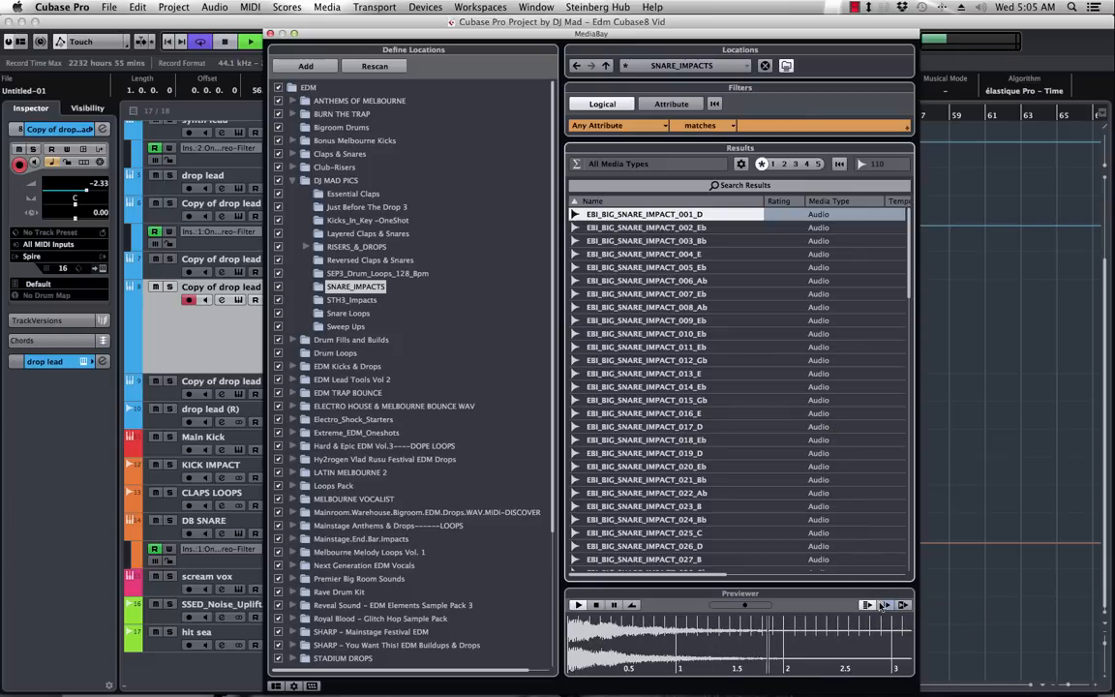
{"action": "left_click", "coordinate": [884, 604]}
{"action": "left_click", "coordinate": [883, 605]}
{"action": "key", "text": "Down"}
{"action": "key", "text": "Down"}
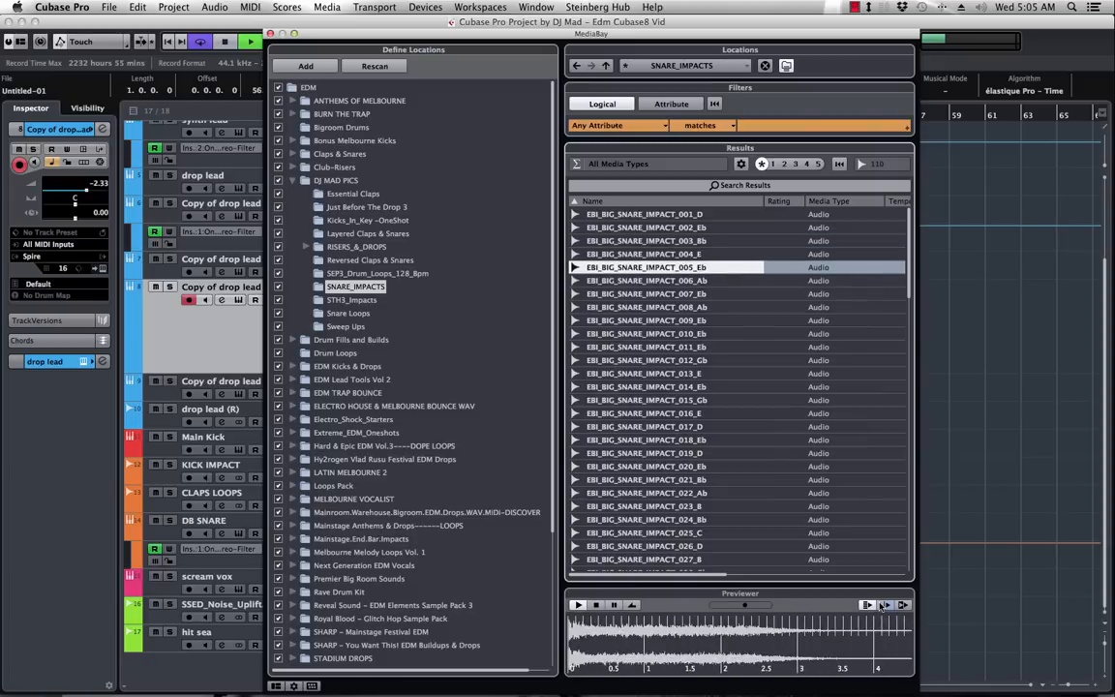
{"action": "key", "text": "Down"}
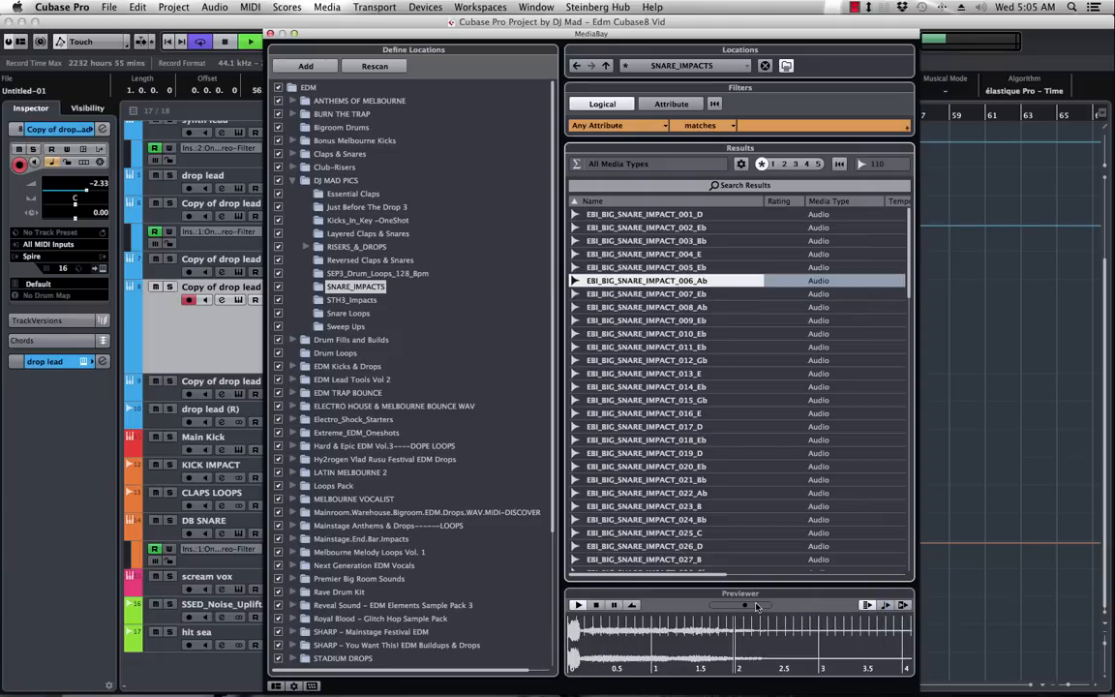
{"action": "key", "text": "Up"}
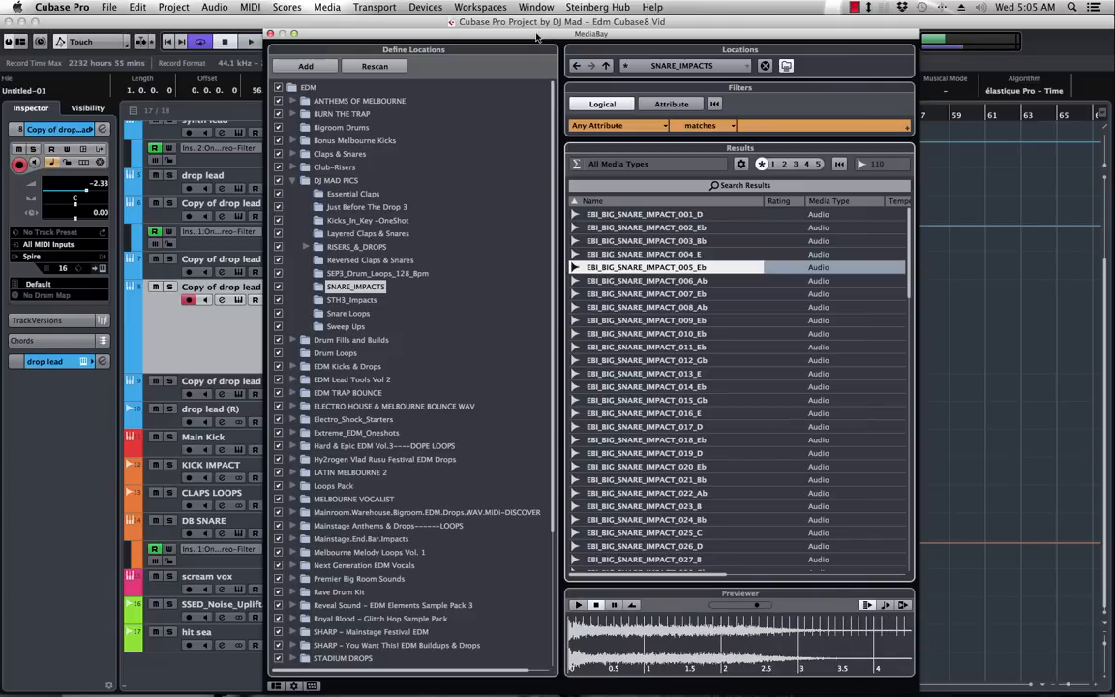
- Place EBI_BIG_SNARE_IMPACT_015_Gb on a new audio track below hit sea and align the clip to bar 56
{"action": "left_click_drag", "start_coordinate": [530, 37], "coordinate": [1113, 36]}
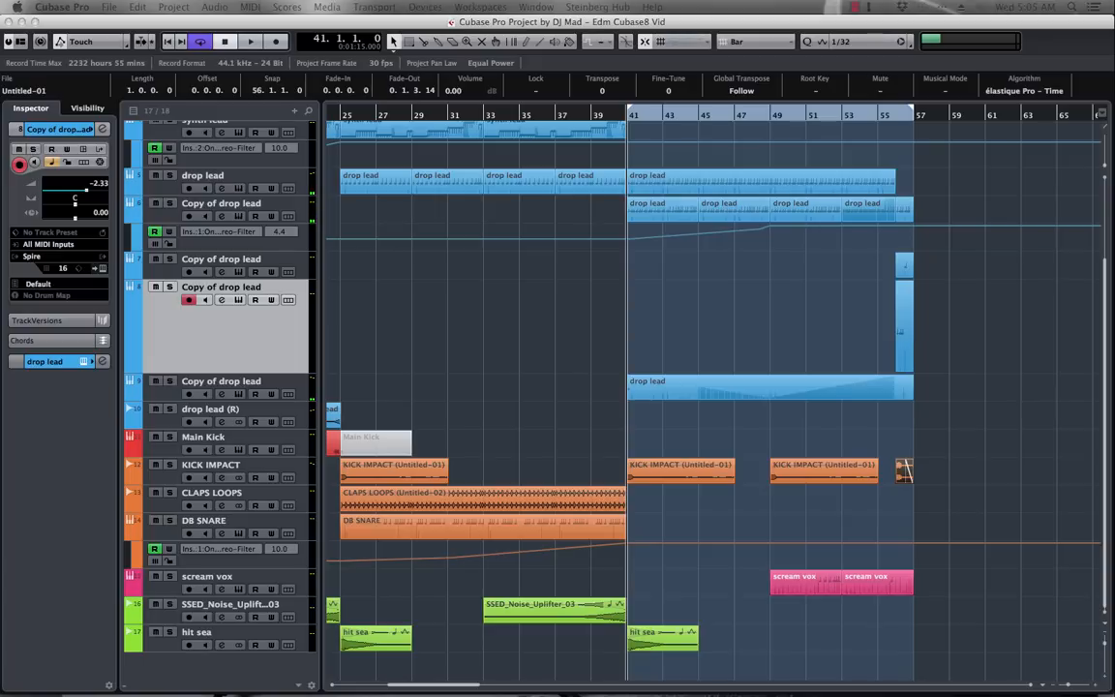
{"action": "left_click_drag", "start_coordinate": [1113, 656], "coordinate": [879, 668]}
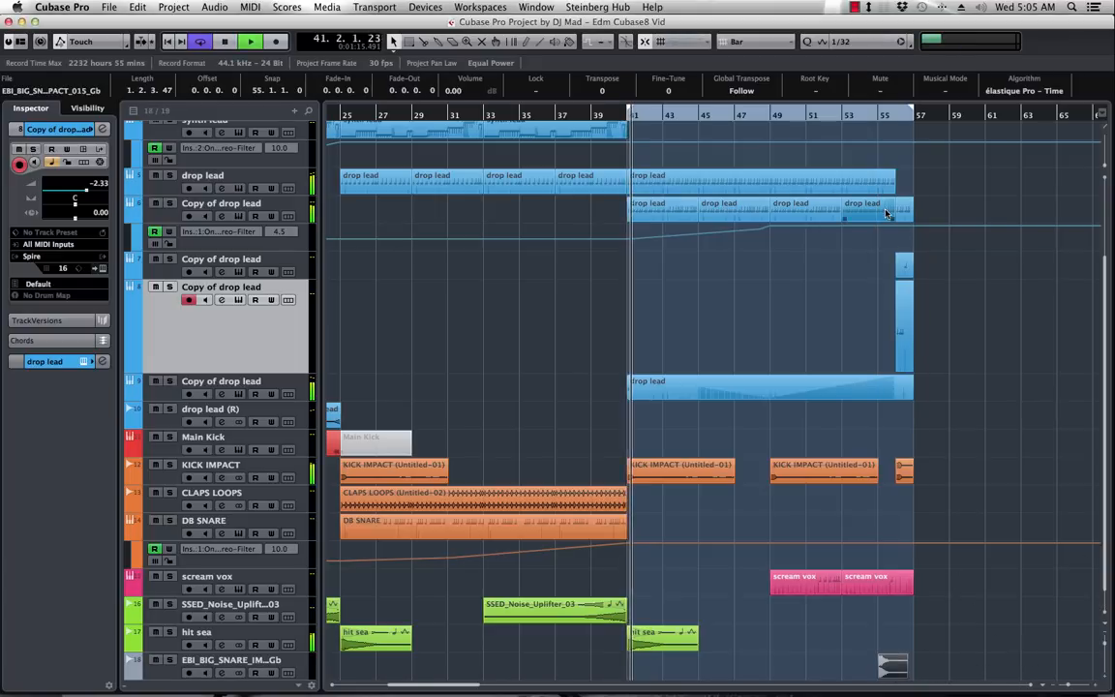
{"action": "left_click", "coordinate": [878, 114]}
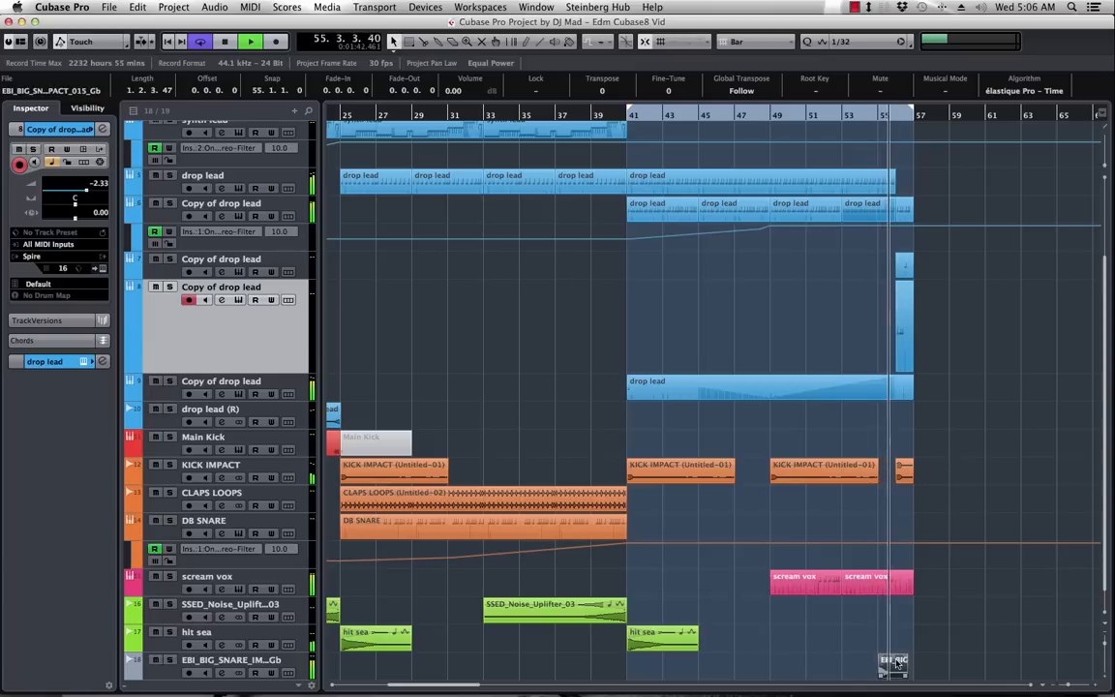
{"action": "left_click_drag", "start_coordinate": [898, 665], "coordinate": [916, 666]}
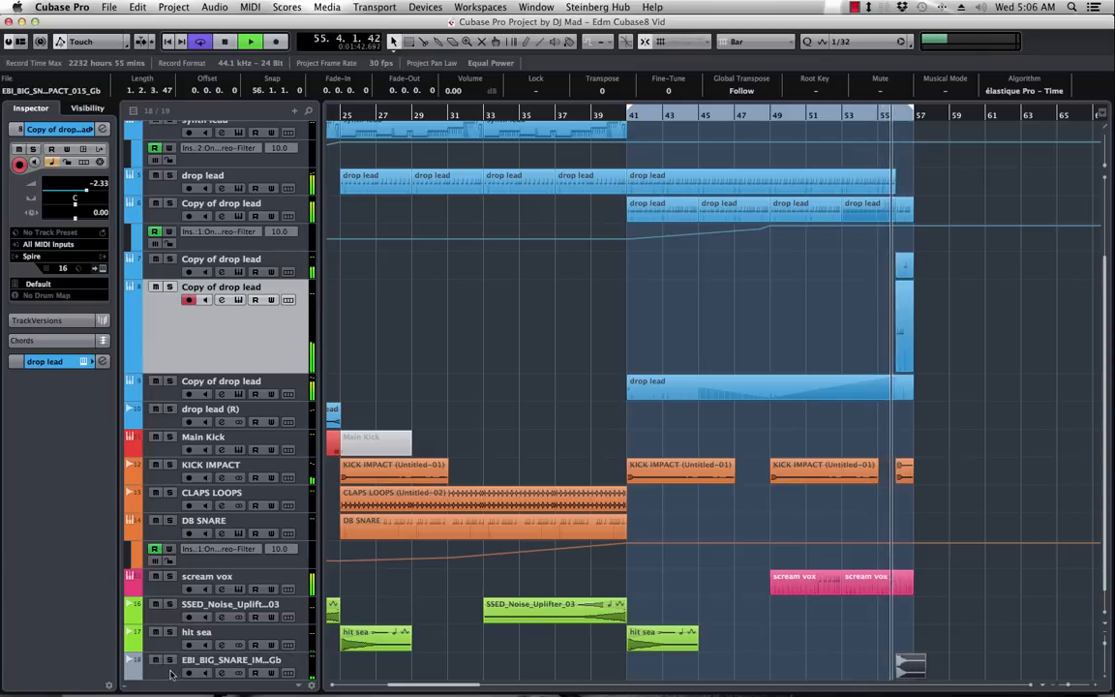
- Move the new snare impact track up between Main Kick and KICK IMPACT and stop playback
{"action": "left_click", "coordinate": [259, 666]}
{"action": "left_click_drag", "start_coordinate": [181, 539], "coordinate": [190, 391]}
{"action": "key", "text": "space"}
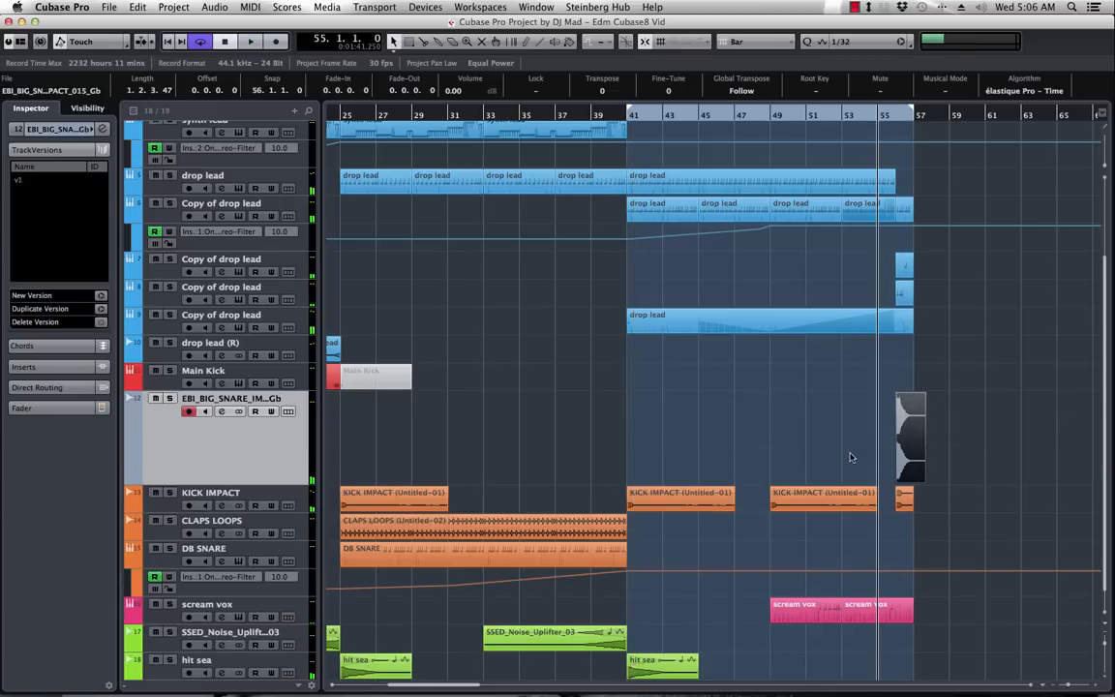
- Replace the bar 56 snare impact clip with EBI_BIG_SNARE_IMPACT_035_Gb, audition it and shorten it to one bar
{"action": "key", "text": "Delete"}
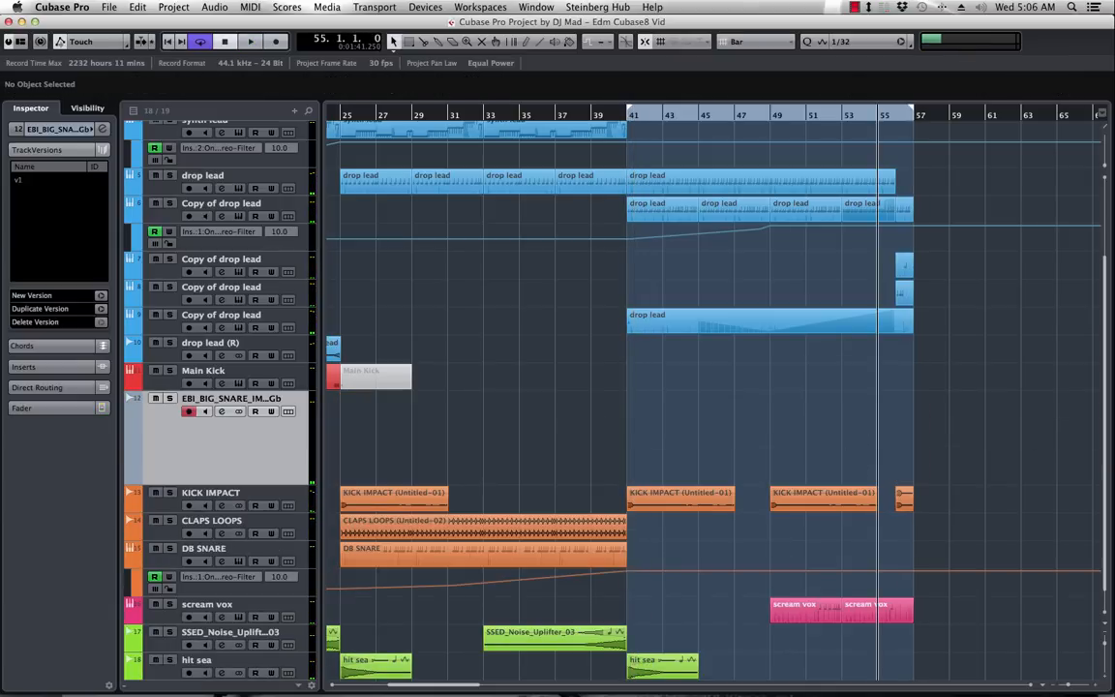
{"action": "left_click_drag", "start_coordinate": [1112, 440], "coordinate": [898, 440]}
{"action": "key", "text": "space"}
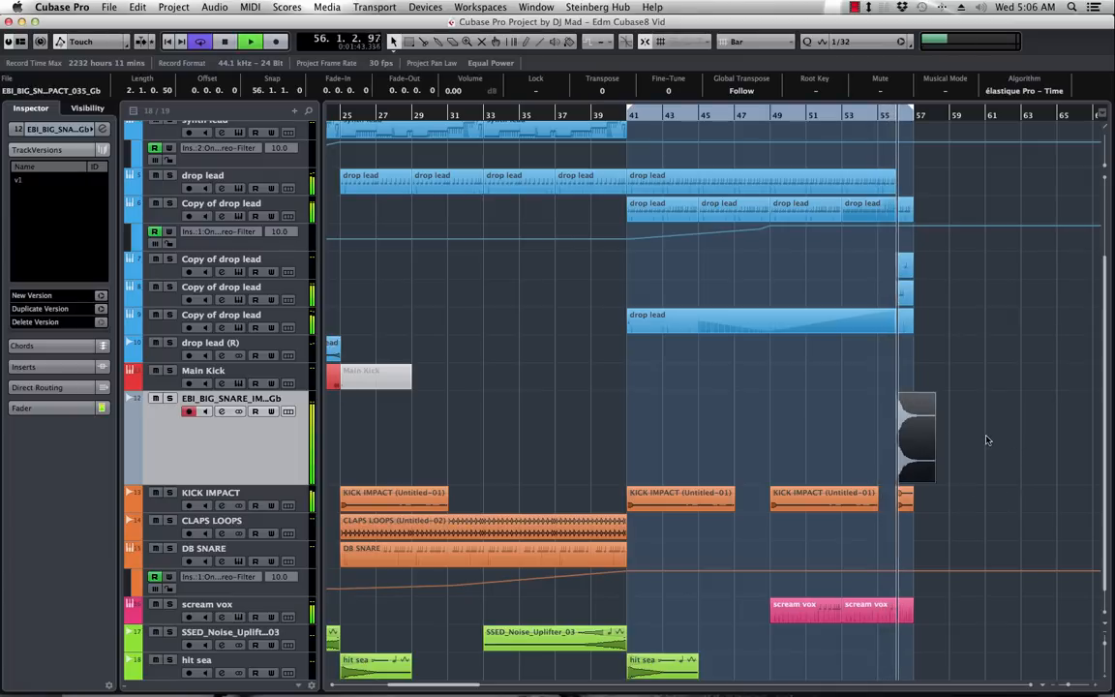
{"action": "key", "text": "space"}
{"action": "left_click_drag", "start_coordinate": [934, 481], "coordinate": [913, 484]}
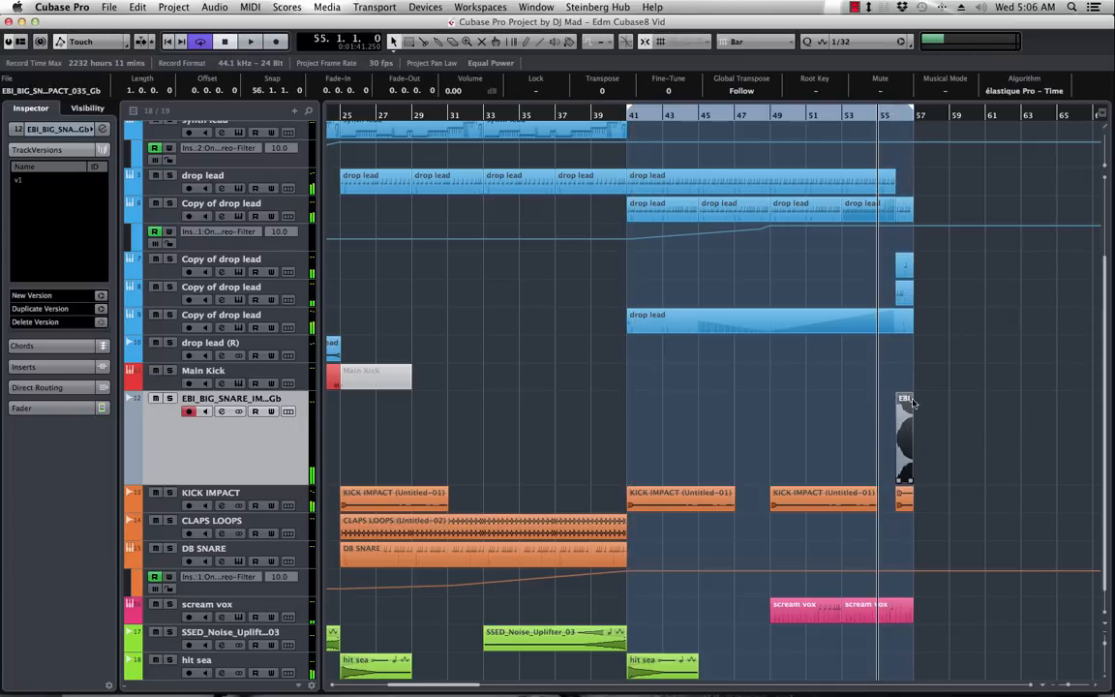
- Copy the snare impact to bars 41 and 49, extended to full length with a fade-out, and lower the track volume to -8.21
{"action": "left_click_drag", "start_coordinate": [910, 397], "coordinate": [667, 479]}
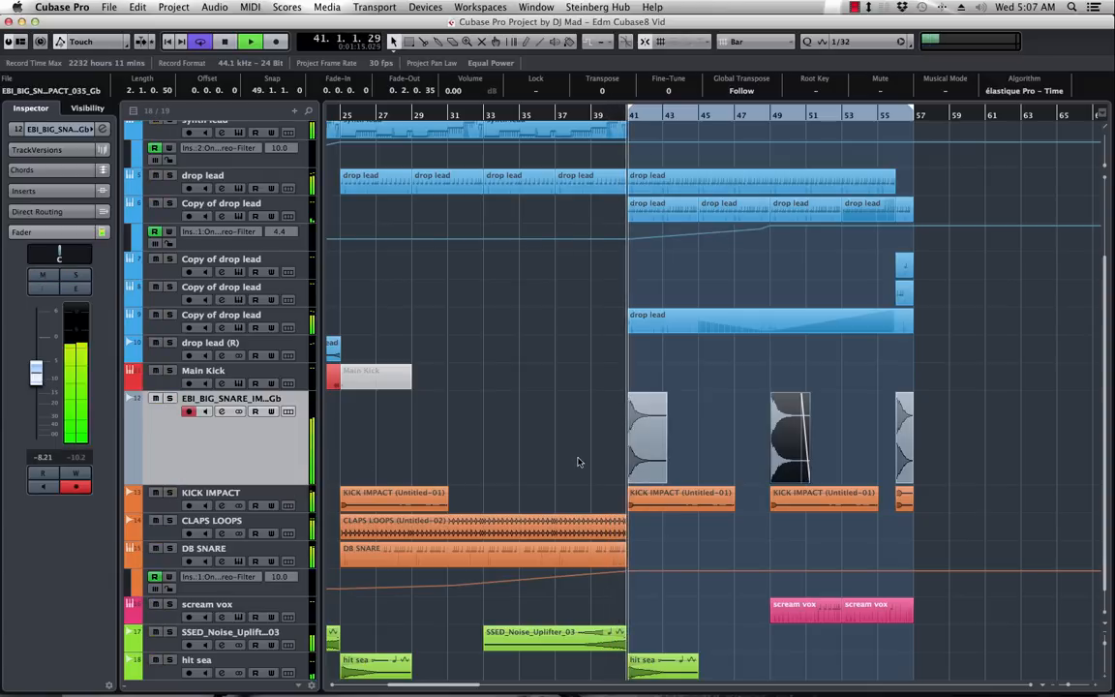
{"action": "key", "text": "space"}
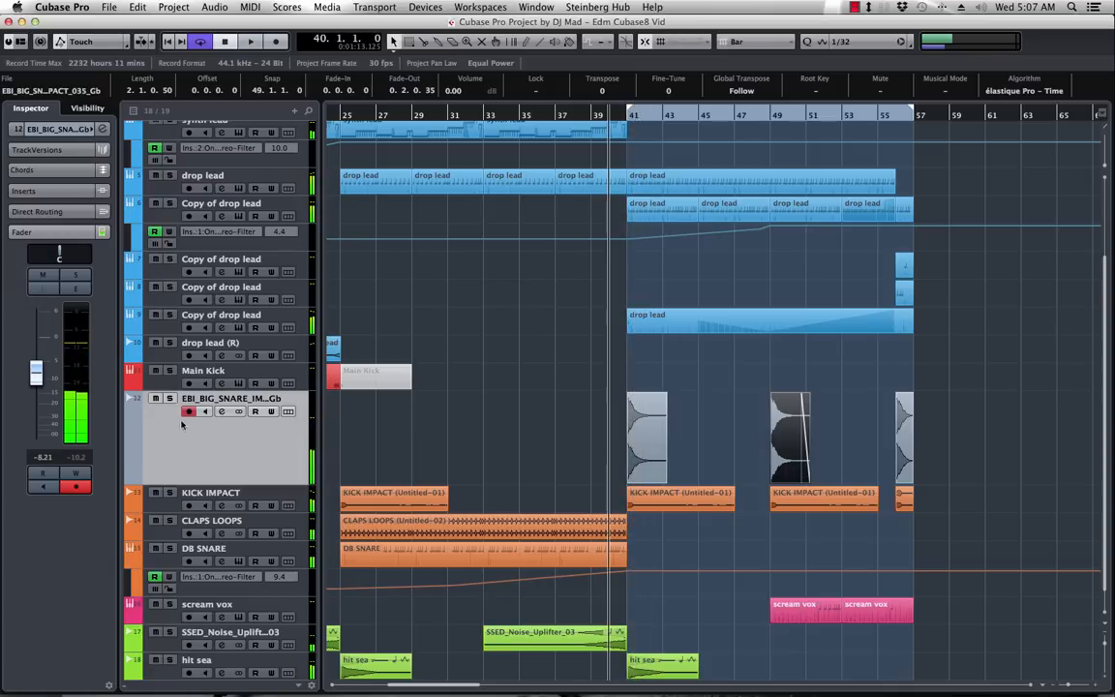
- Colour the snare impact track orange and move it below KICK IMPACT
{"action": "left_click", "coordinate": [129, 389]}
{"action": "left_click", "coordinate": [166, 396]}
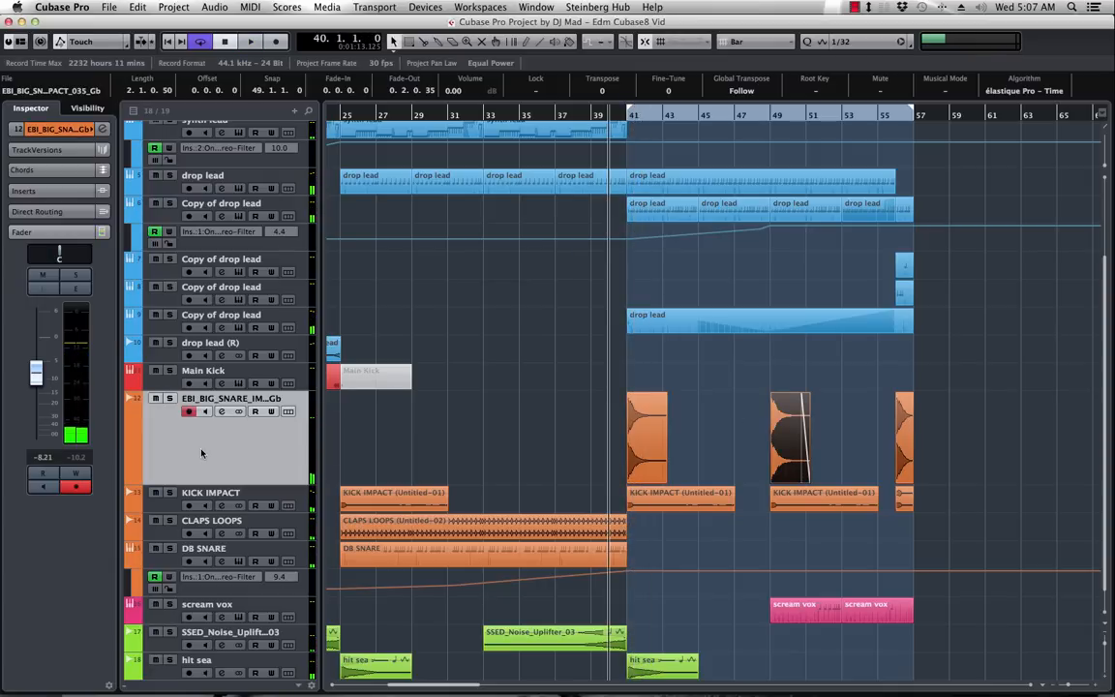
{"action": "left_click_drag", "start_coordinate": [247, 483], "coordinate": [244, 505]}
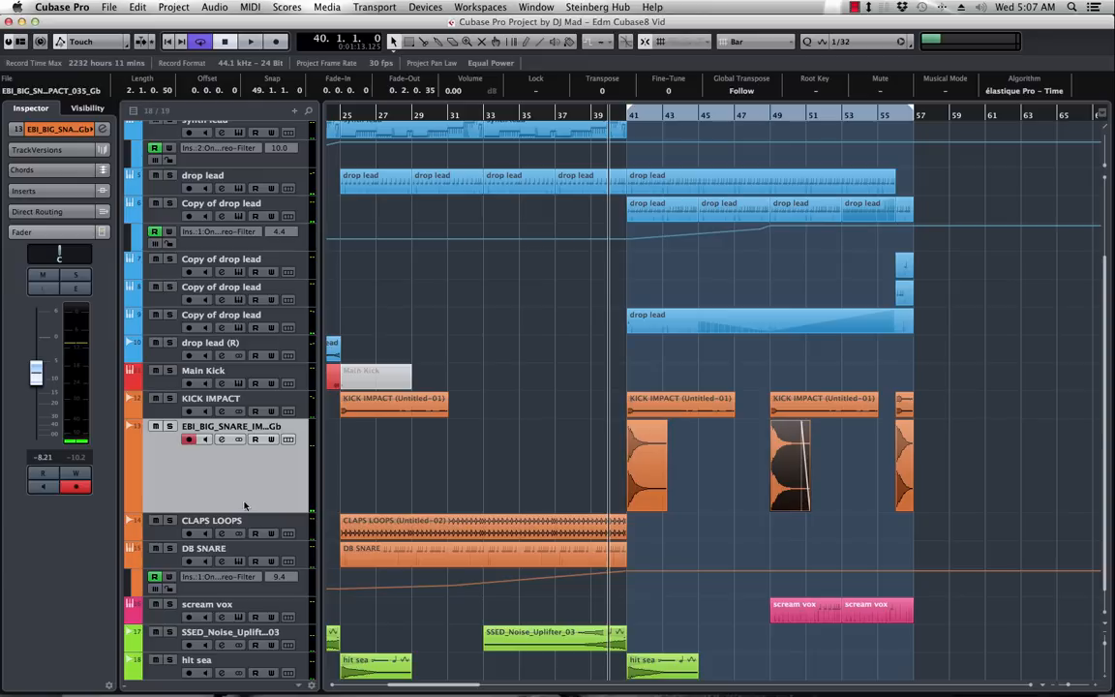
- Rename the snare impact track as impact snare 1
{"action": "double_click", "coordinate": [219, 435]}
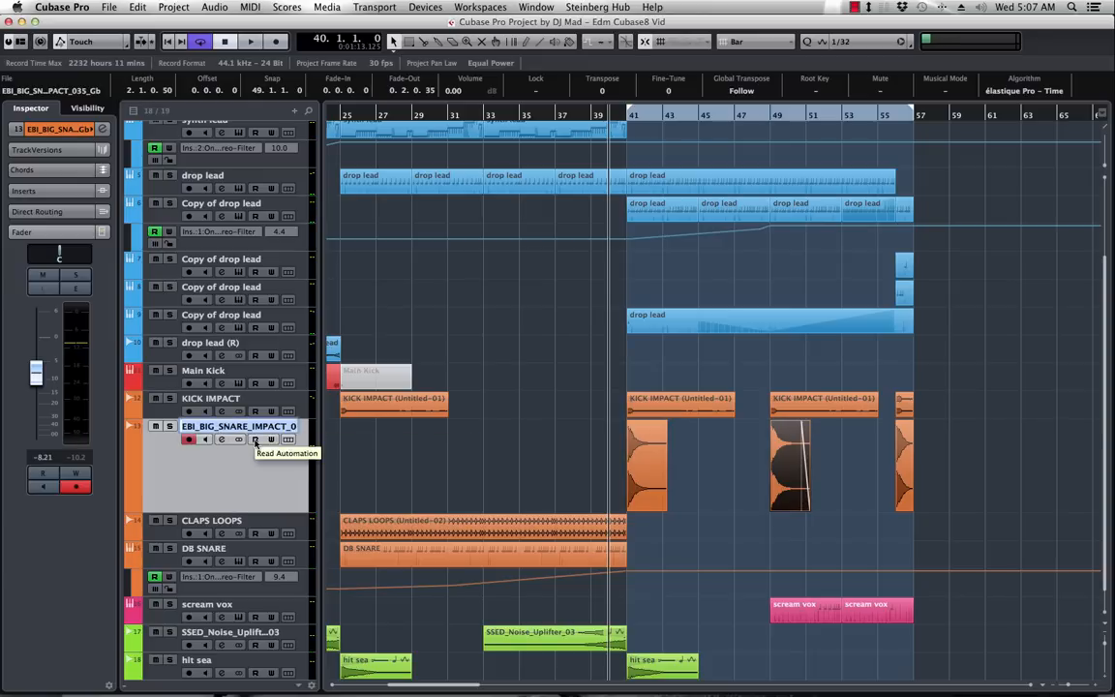
{"action": "key", "text": "BackSpace"}
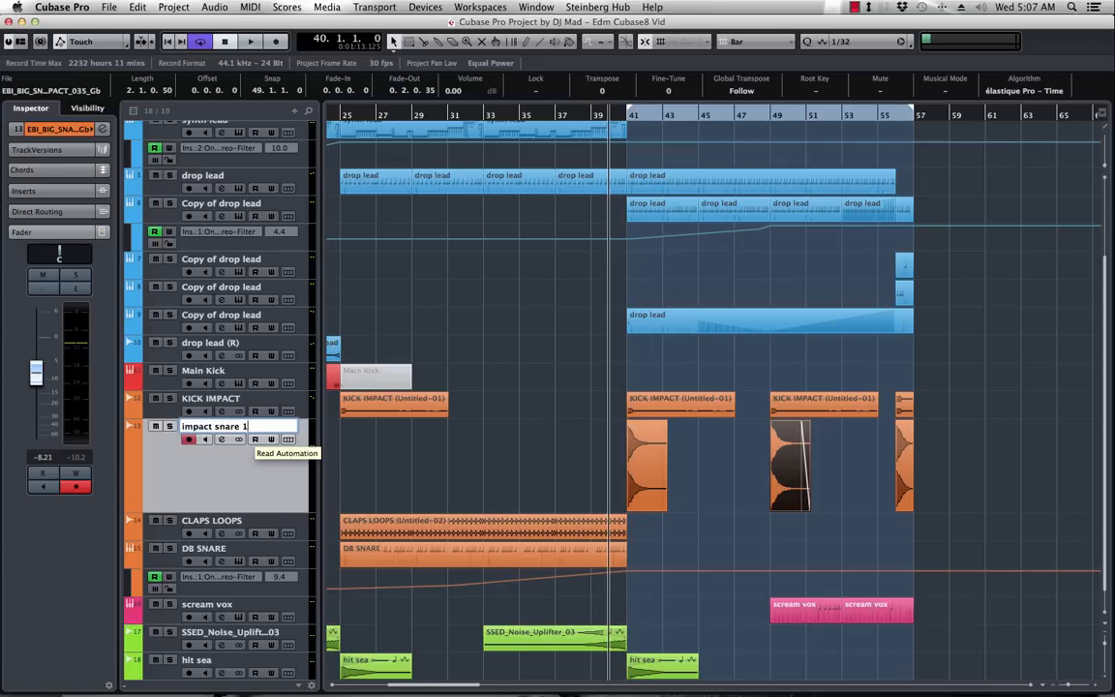
{"action": "key", "text": "Return"}
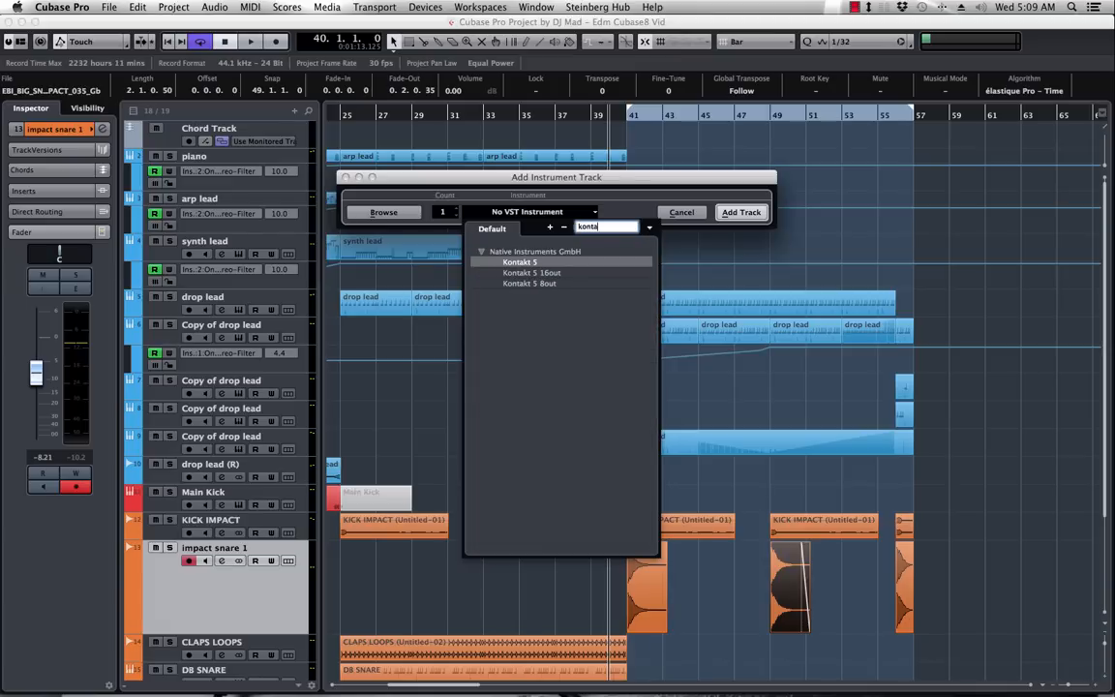
- Add one instrument track using Kontakt 5 below impact snare 1
{"action": "key", "text": "Return"}
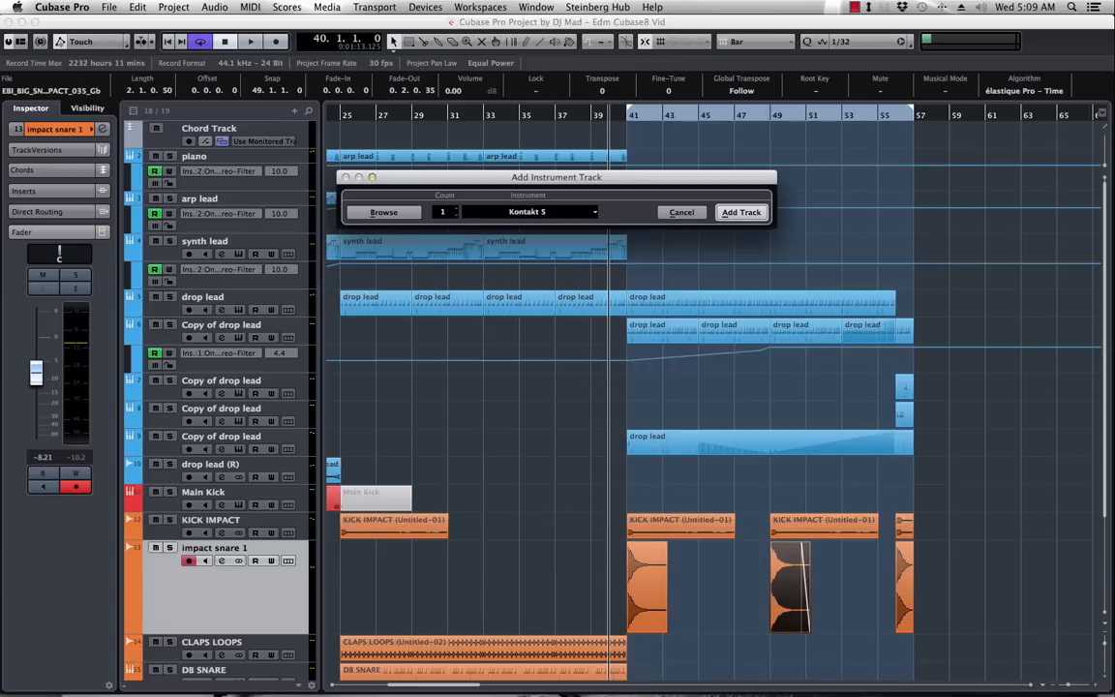
{"action": "left_click", "coordinate": [741, 212]}
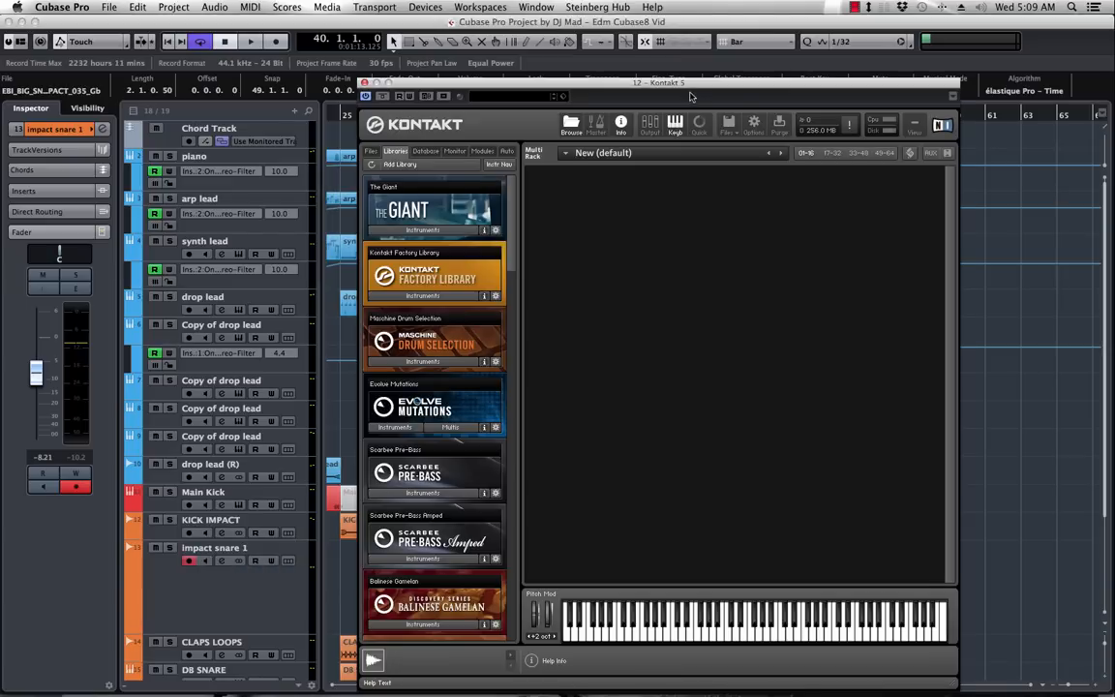
{"action": "left_click_drag", "start_coordinate": [691, 96], "coordinate": [639, 93]}
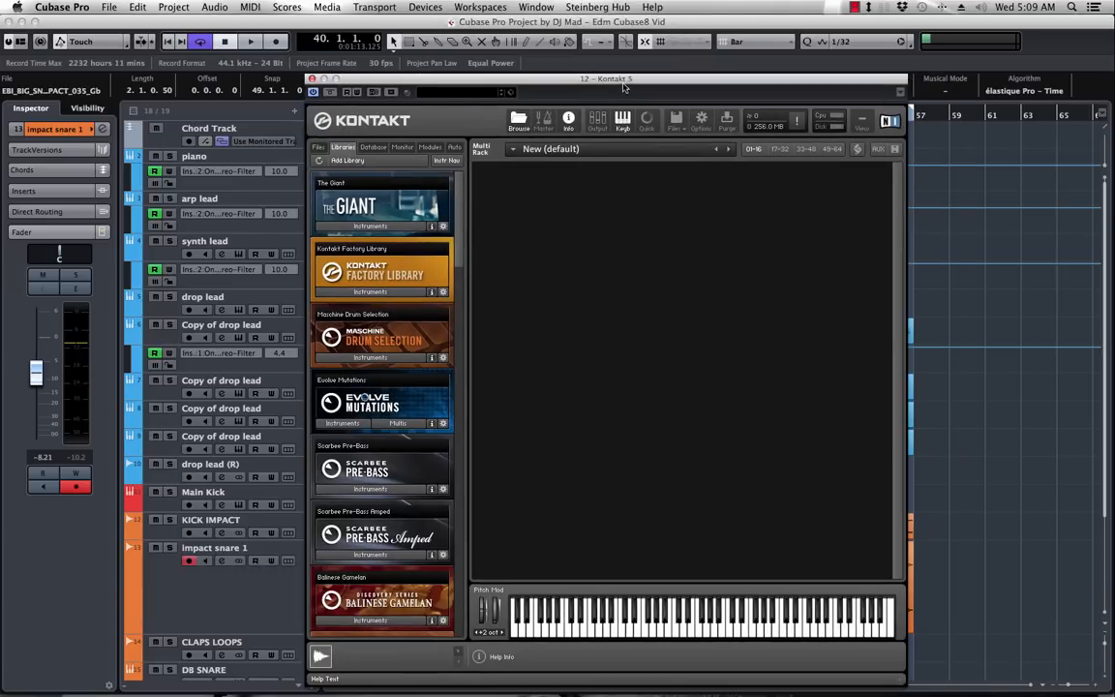
- Load 3 Claps & Snaps - Electronic from the Smack library into Kontakt and close the instrument window
{"action": "scroll", "coordinate": [382, 337], "scroll_direction": "down", "scroll_amount": 8}
{"action": "scroll", "coordinate": [382, 337], "scroll_direction": "down", "scroll_amount": 15}
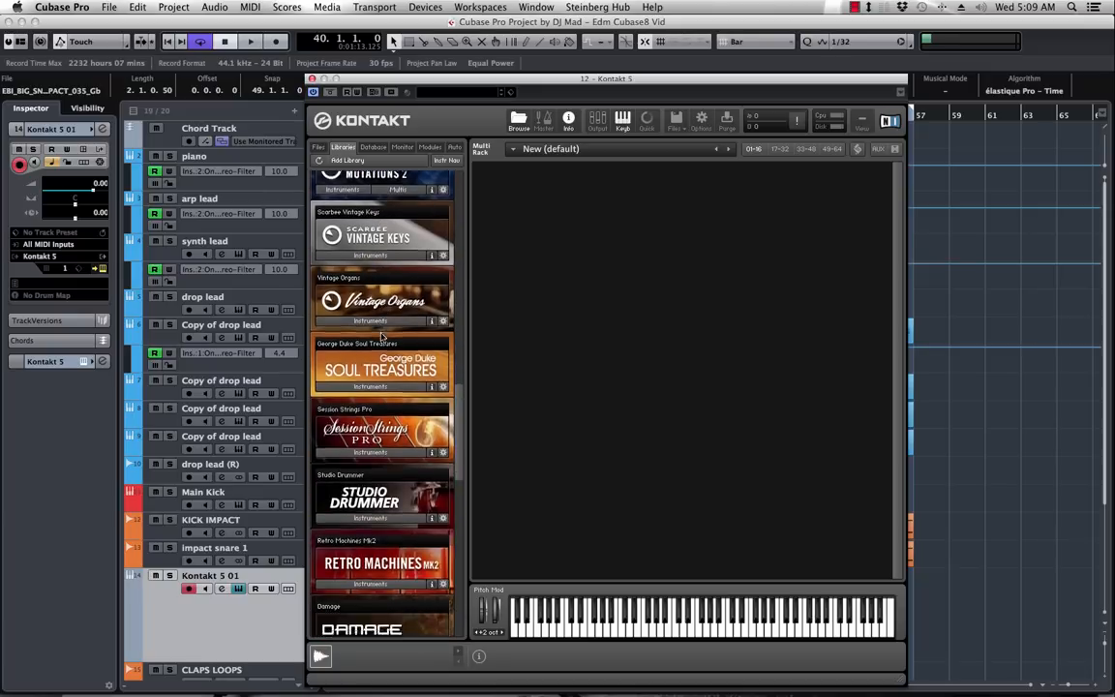
{"action": "left_click", "coordinate": [384, 626]}
{"action": "scroll", "coordinate": [377, 609], "scroll_direction": "down", "scroll_amount": 3}
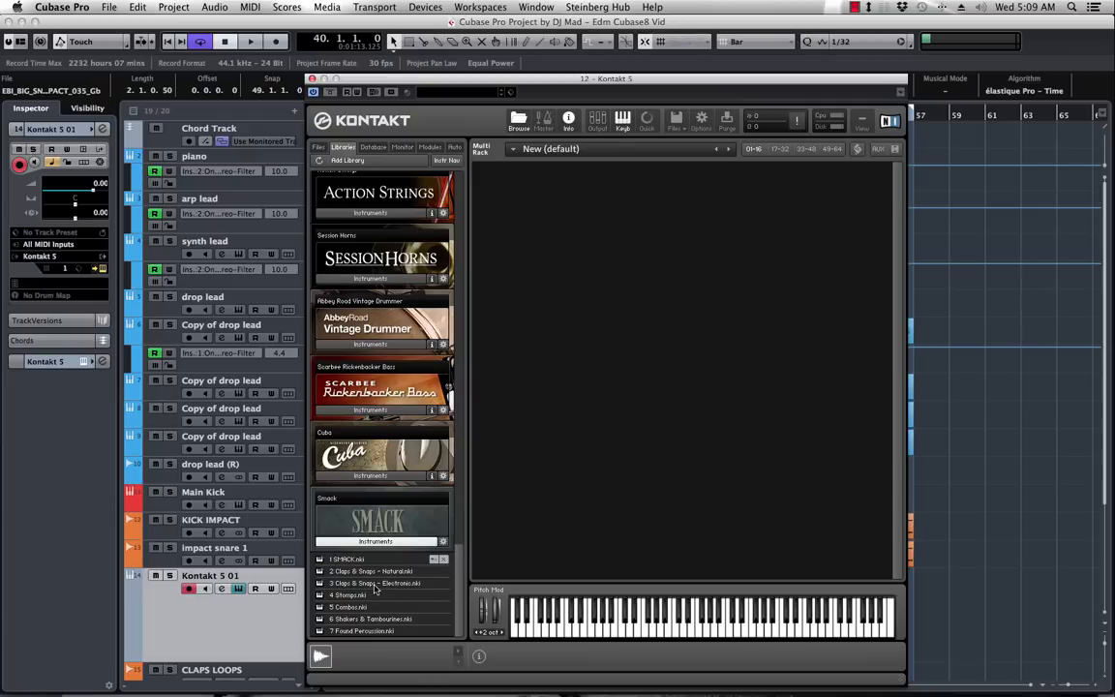
{"action": "left_click_drag", "start_coordinate": [376, 583], "coordinate": [561, 290]}
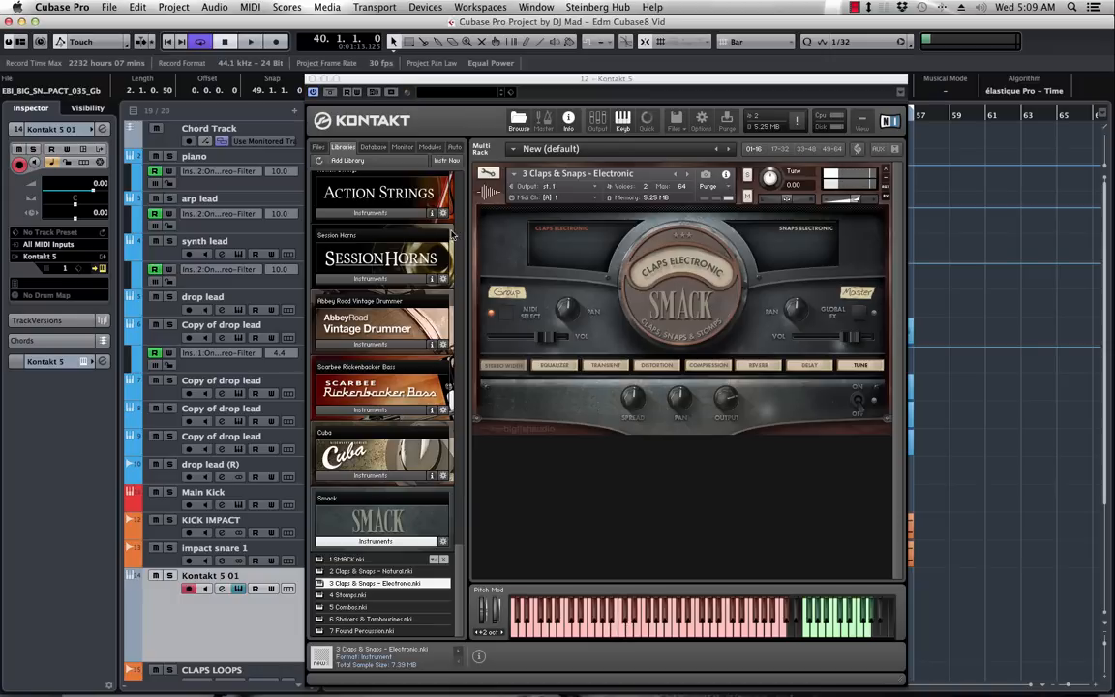
{"action": "left_click", "coordinate": [311, 78]}
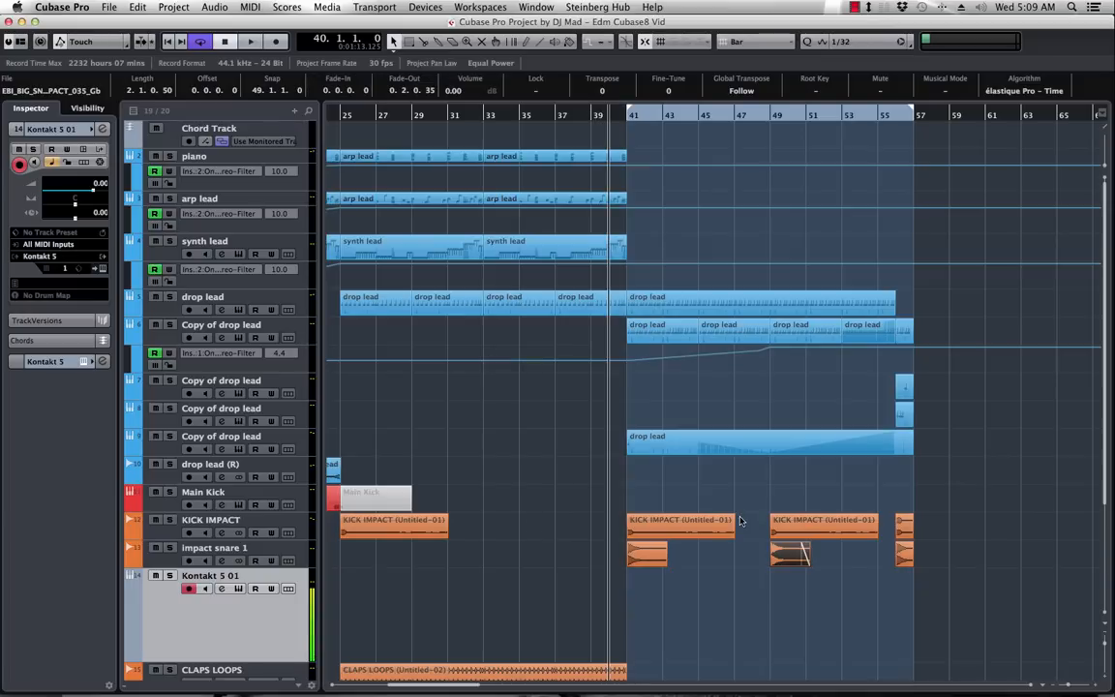
- Create a MIDI part from bar 41 to 57 on the Kontakt 5 01 track and open it in the Key Editor
{"action": "double_click", "coordinate": [639, 621]}
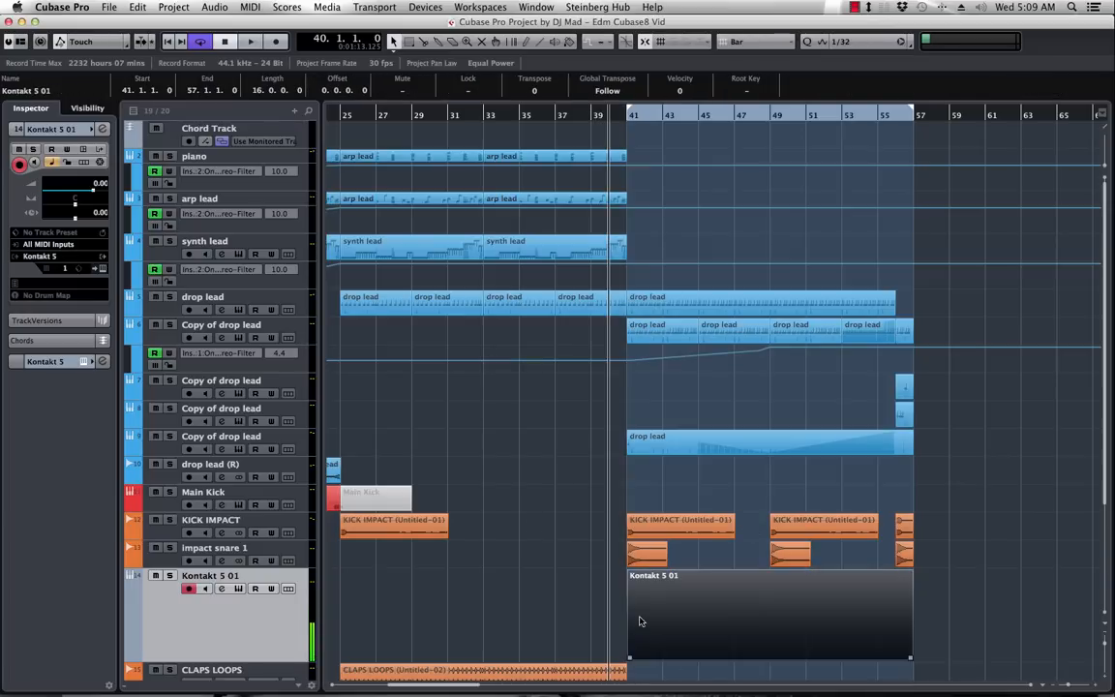
{"action": "double_click", "coordinate": [688, 604]}
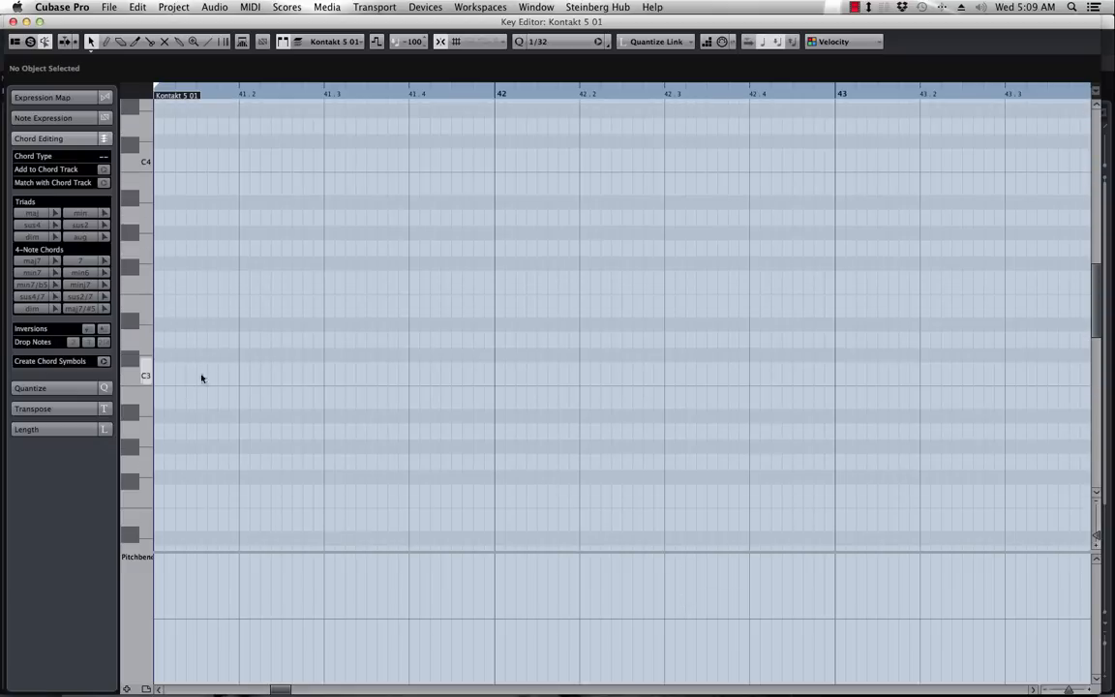
{"action": "scroll", "coordinate": [370, 283], "scroll_direction": "down", "scroll_amount": 5}
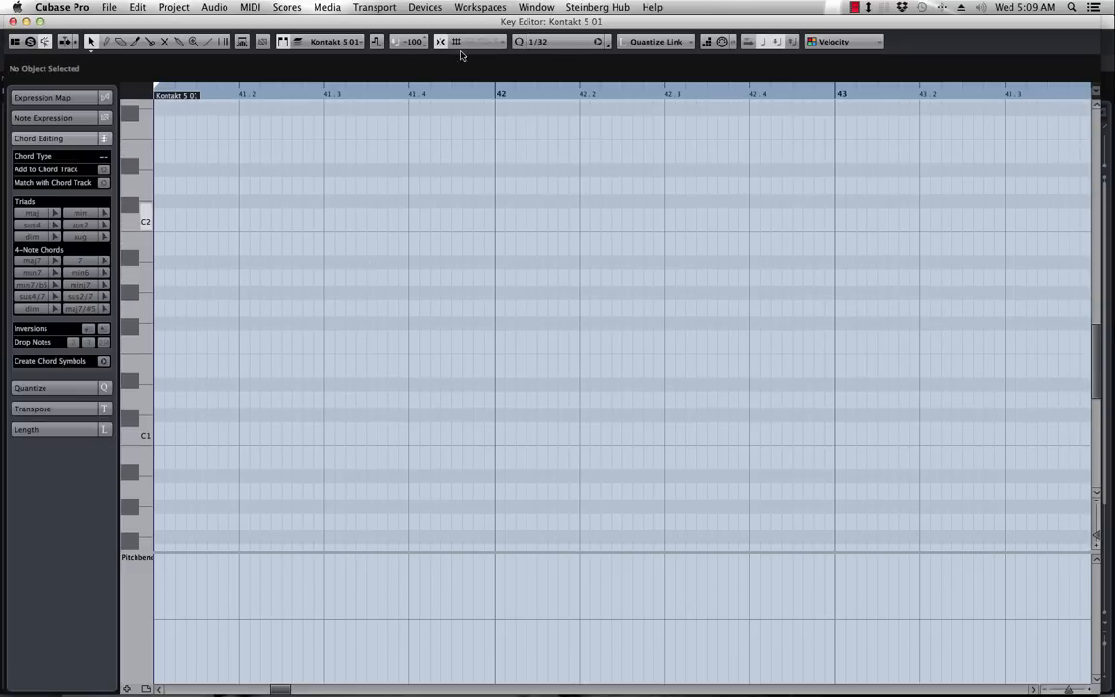
- Set the Key Editor's quantize value to 1/4
{"action": "left_click", "coordinate": [542, 42]}
{"action": "key", "text": "Return"}
{"action": "left_click", "coordinate": [573, 46]}
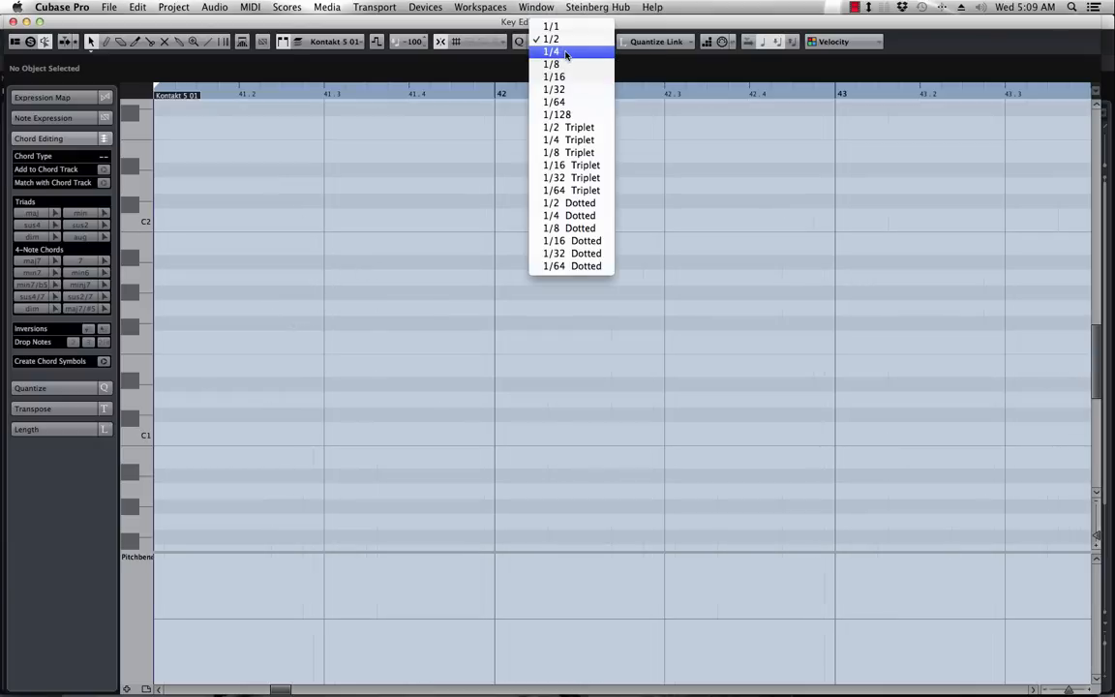
{"action": "left_click", "coordinate": [549, 61]}
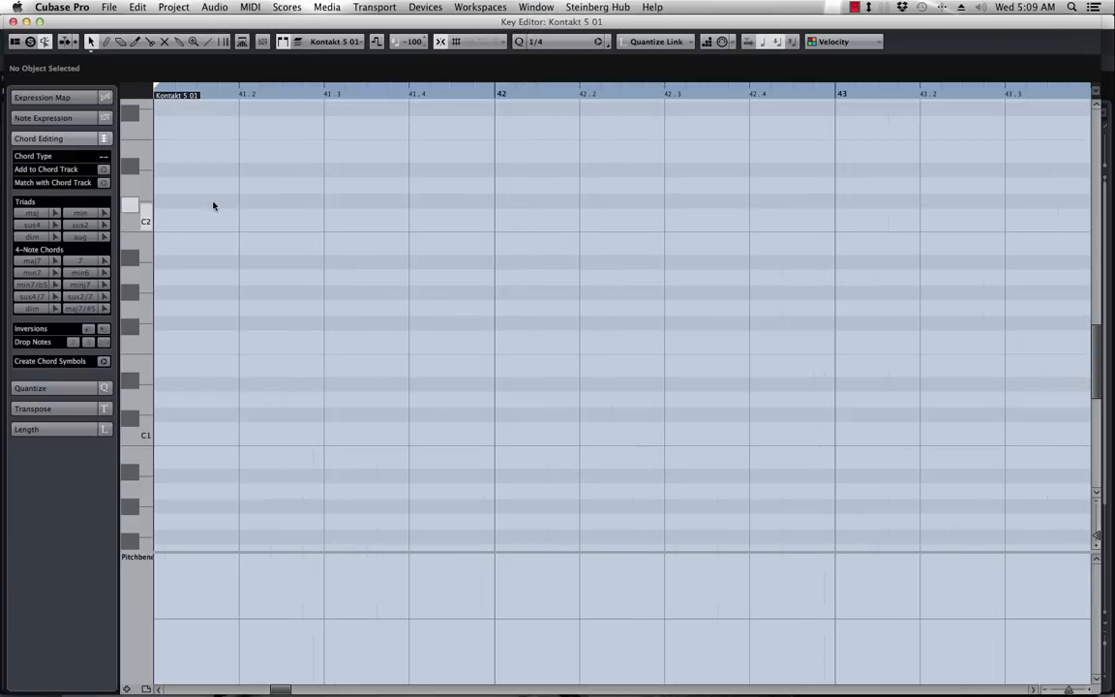
- Draw a quarter-note C2 clap on the first beat of bar 41
{"action": "scroll", "coordinate": [198, 221], "scroll_direction": "left", "scroll_amount": 5}
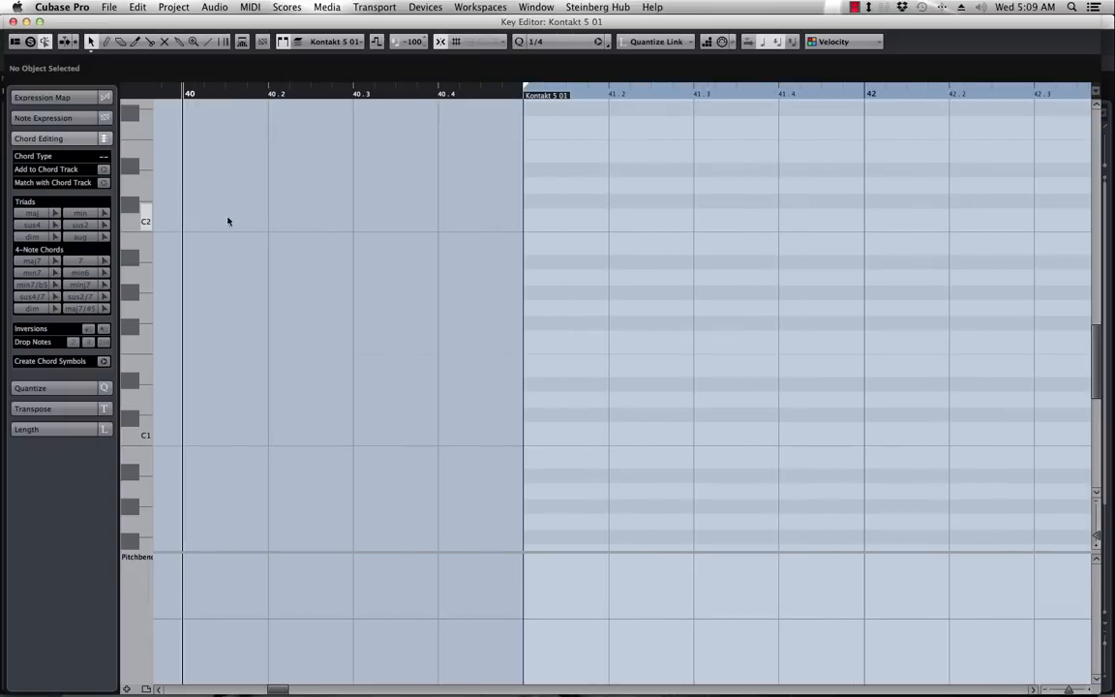
{"action": "right_click", "coordinate": [558, 220]}
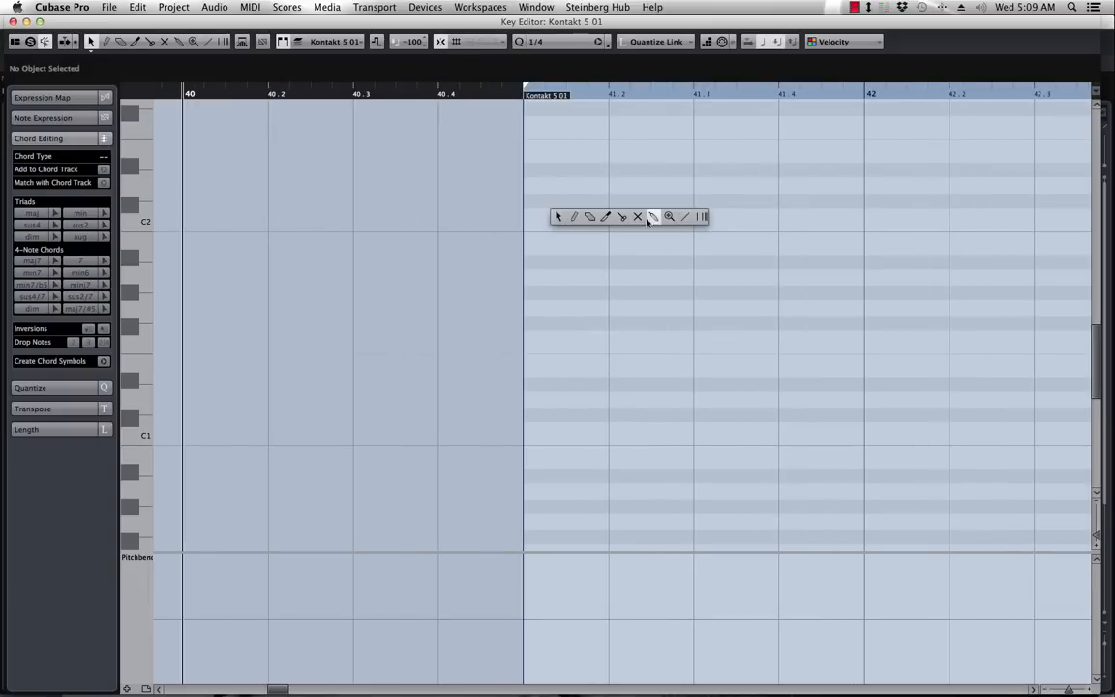
{"action": "left_click", "coordinate": [598, 222]}
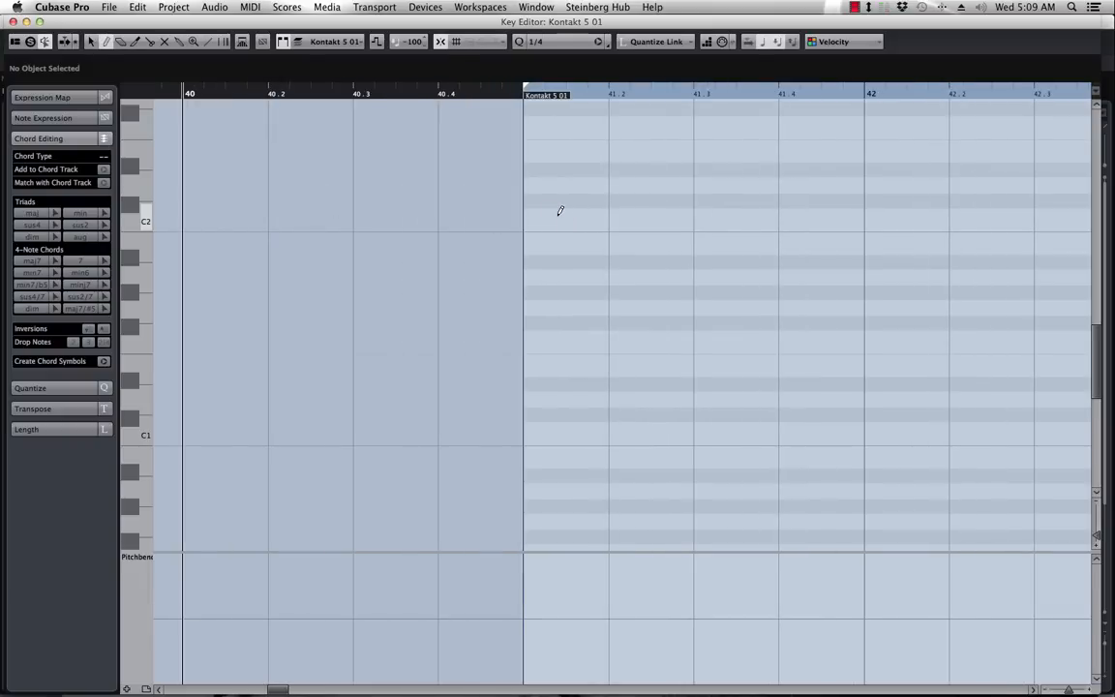
{"action": "left_click", "coordinate": [559, 214]}
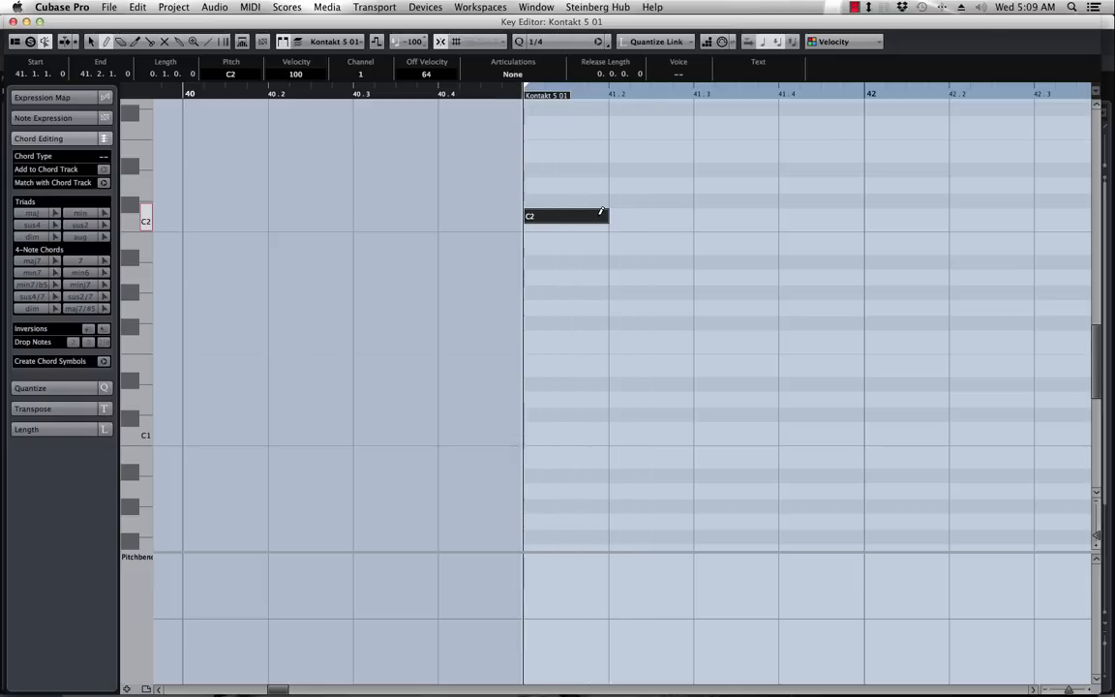
- Repeat the C2 quarter-note clap on every beat from bar 41 up to bar 57, remove any overshoot, and close the Key Editor
{"action": "key", "text": "1"}
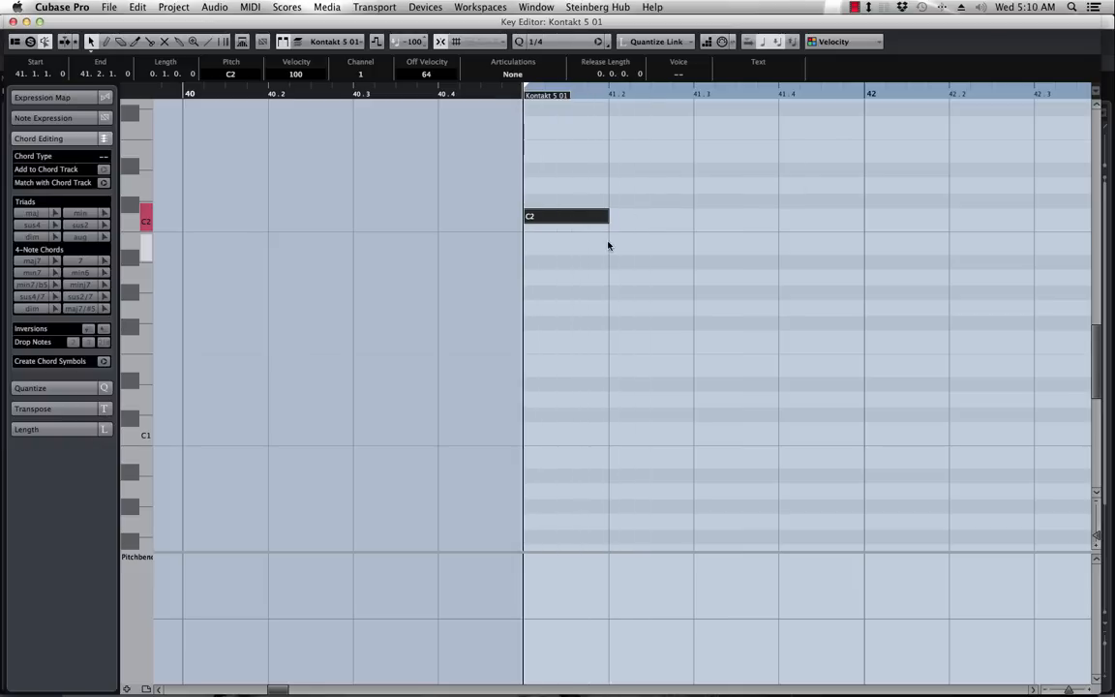
{"action": "key", "text": "alt+d"}
{"action": "key", "text": "alt+d"}
{"action": "key", "text": "alt+d"}
{"action": "key", "text": "alt+d"}
{"action": "key", "text": "alt+d"}
{"action": "key", "text": "alt+d"}
{"action": "key", "text": "alt+d"}
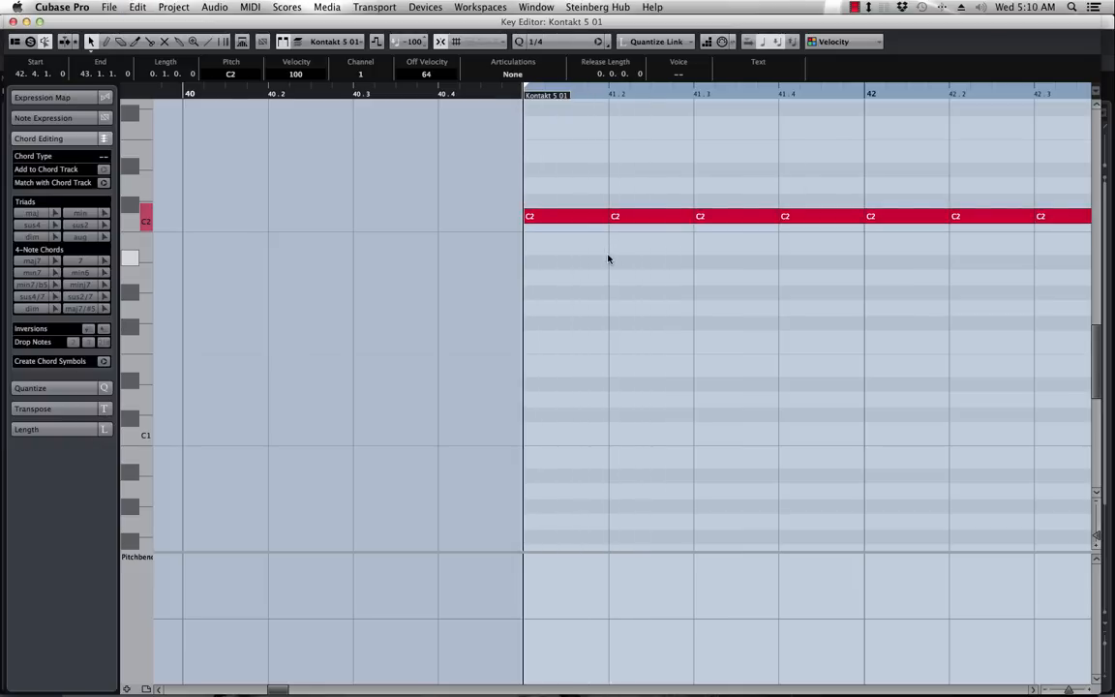
{"action": "key", "text": "g"}
{"action": "key", "text": "g"}
{"action": "key", "text": "alt+d"}
{"action": "key", "text": "alt+d"}
{"action": "key", "text": "alt+d"}
{"action": "key", "text": "alt+d"}
{"action": "key", "text": "alt+d"}
{"action": "key", "text": "alt+d"}
{"action": "key", "text": "alt+d"}
{"action": "key", "text": "alt+d"}
{"action": "key", "text": "alt+d"}
{"action": "key", "text": "alt+d"}
{"action": "key", "text": "alt+d"}
{"action": "key", "text": "alt+d"}
{"action": "key", "text": "alt+d"}
{"action": "key", "text": "alt+d"}
{"action": "key", "text": "alt+d"}
{"action": "key", "text": "alt+d"}
{"action": "key", "text": "alt+d"}
{"action": "key", "text": "alt+d"}
{"action": "key", "text": "alt+d"}
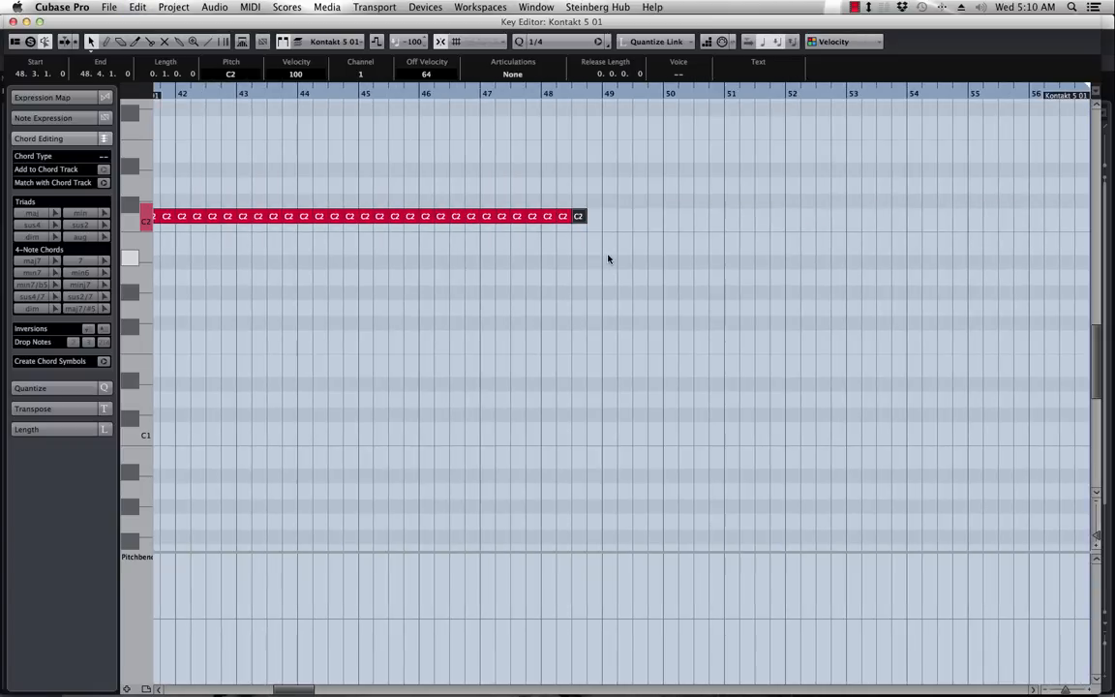
{"action": "key", "text": "alt+d"}
{"action": "key", "text": "alt+d"}
{"action": "key", "text": "alt+d"}
{"action": "key", "text": "alt+d"}
{"action": "key", "text": "alt+d"}
{"action": "key", "text": "alt+d"}
{"action": "key", "text": "alt+d"}
{"action": "key", "text": "alt+d"}
{"action": "key", "text": "alt+d"}
{"action": "key", "text": "alt+d"}
{"action": "key", "text": "alt+d"}
{"action": "key", "text": "alt+d"}
{"action": "key", "text": "alt+d"}
{"action": "key", "text": "alt+d"}
{"action": "key", "text": "alt+d"}
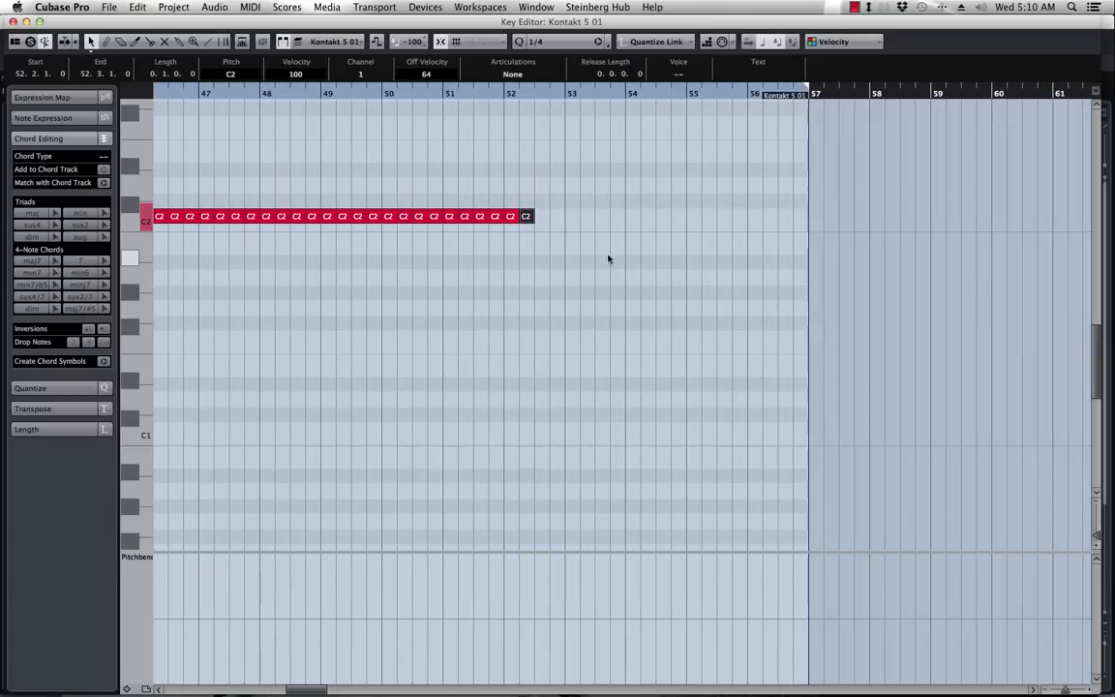
{"action": "key", "text": "alt+d"}
{"action": "key", "text": "alt+d"}
{"action": "key", "text": "alt+d"}
{"action": "key", "text": "alt+d"}
{"action": "key", "text": "alt+d"}
{"action": "key", "text": "alt+d"}
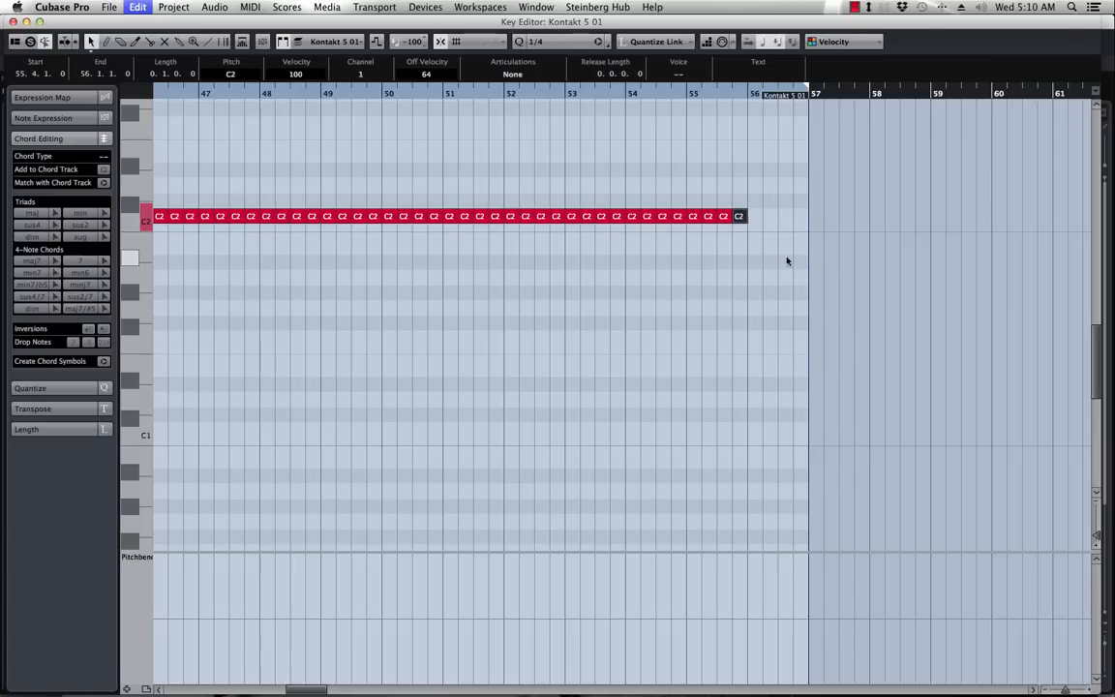
{"action": "key", "text": "super+d"}
{"action": "key", "text": "super+d"}
{"action": "key", "text": "super+d"}
{"action": "key", "text": "super+d"}
{"action": "key", "text": "super+d"}
{"action": "key", "text": "super+d"}
{"action": "key", "text": "super+d"}
{"action": "key", "text": "super+z"}
{"action": "key", "text": "super+z"}
{"action": "key", "text": "super+z"}
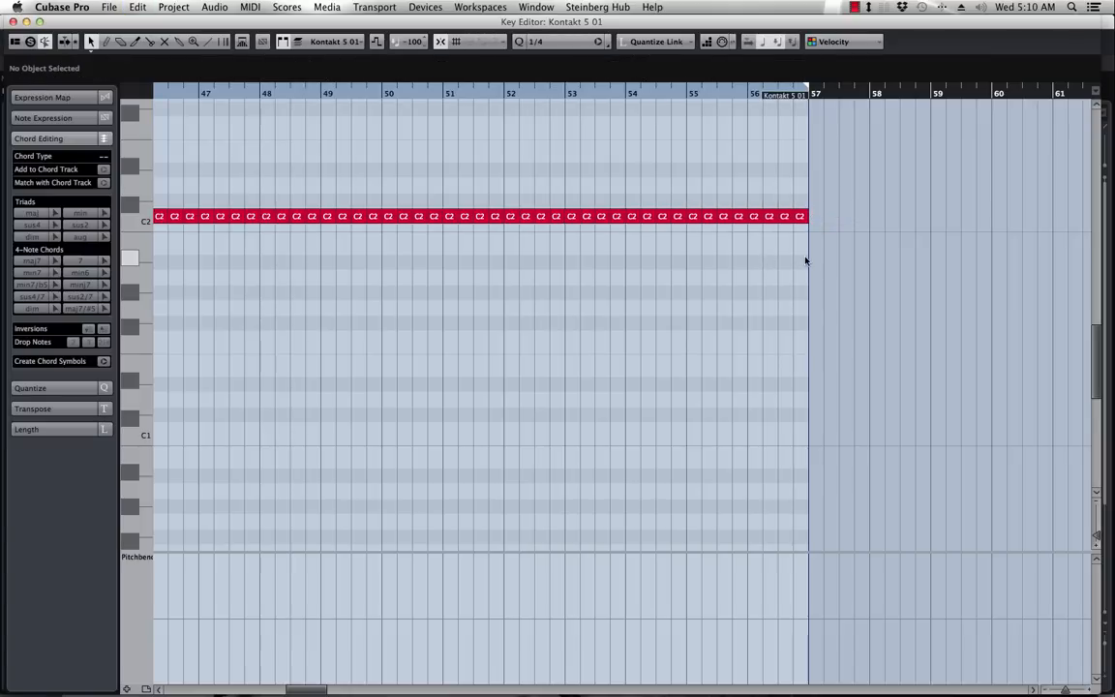
{"action": "left_click", "coordinate": [14, 21]}
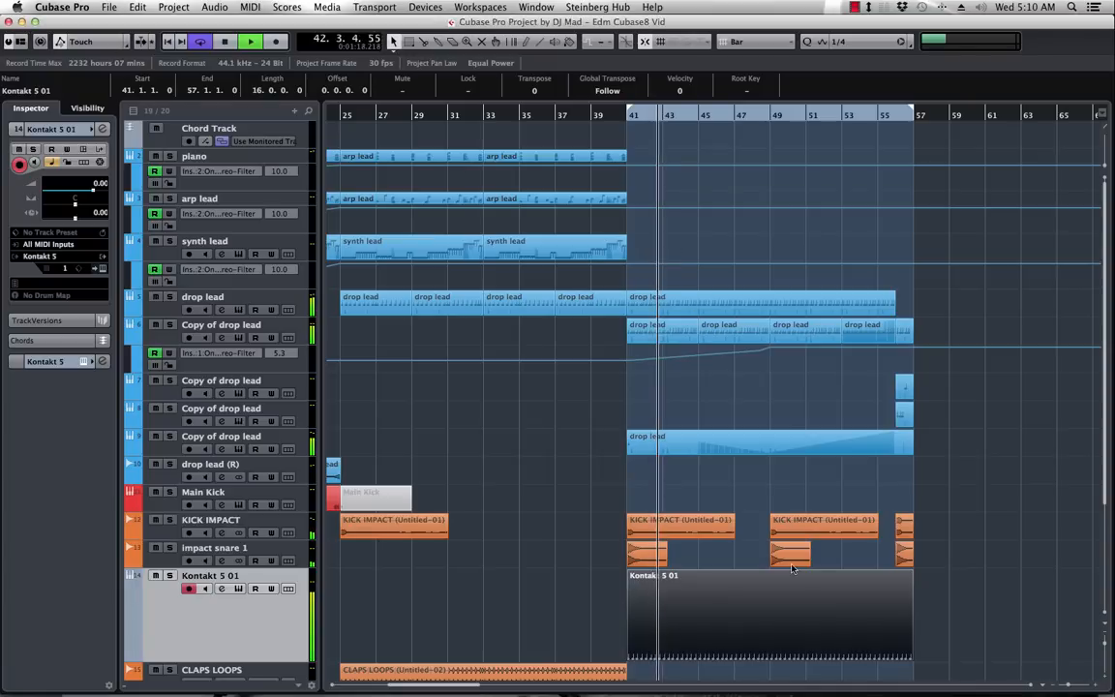
- Rename the Kontakt 5 01 track to "claps build" and colour it orange
{"action": "double_click", "coordinate": [234, 577]}
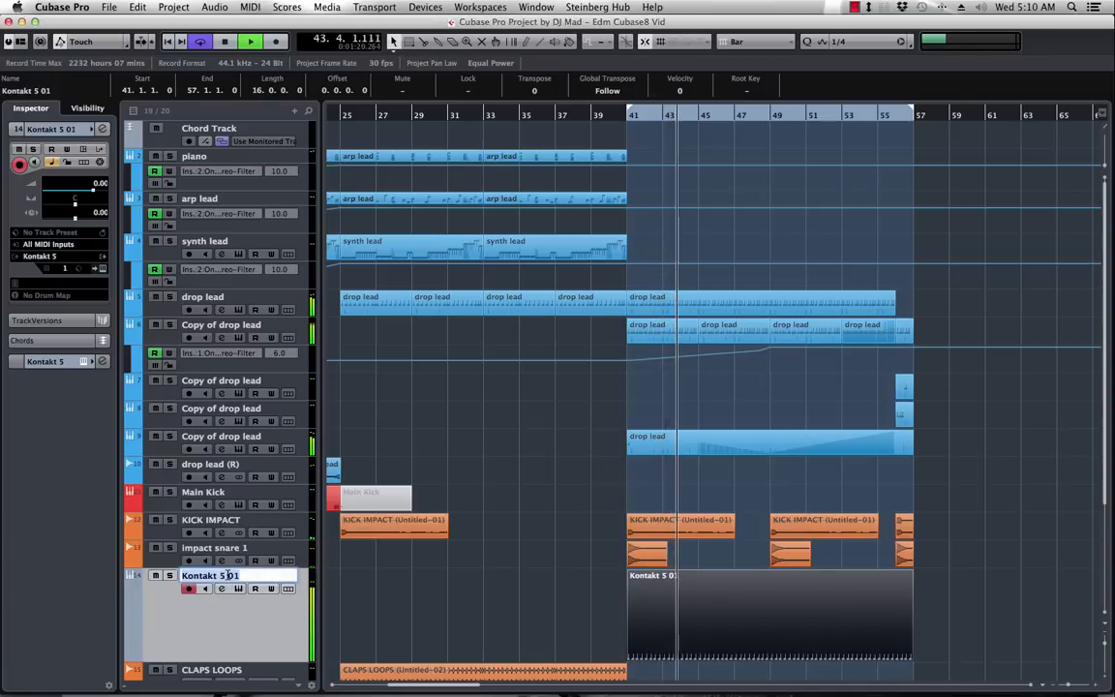
{"action": "type", "text": "claps"}
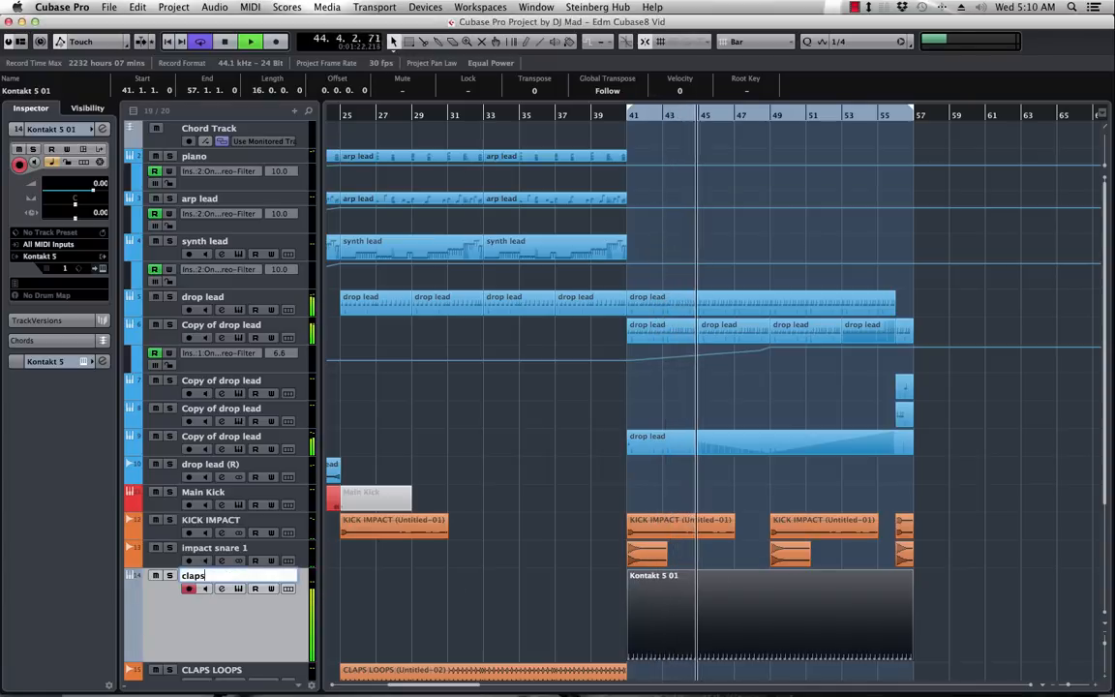
{"action": "type", "text": " build"}
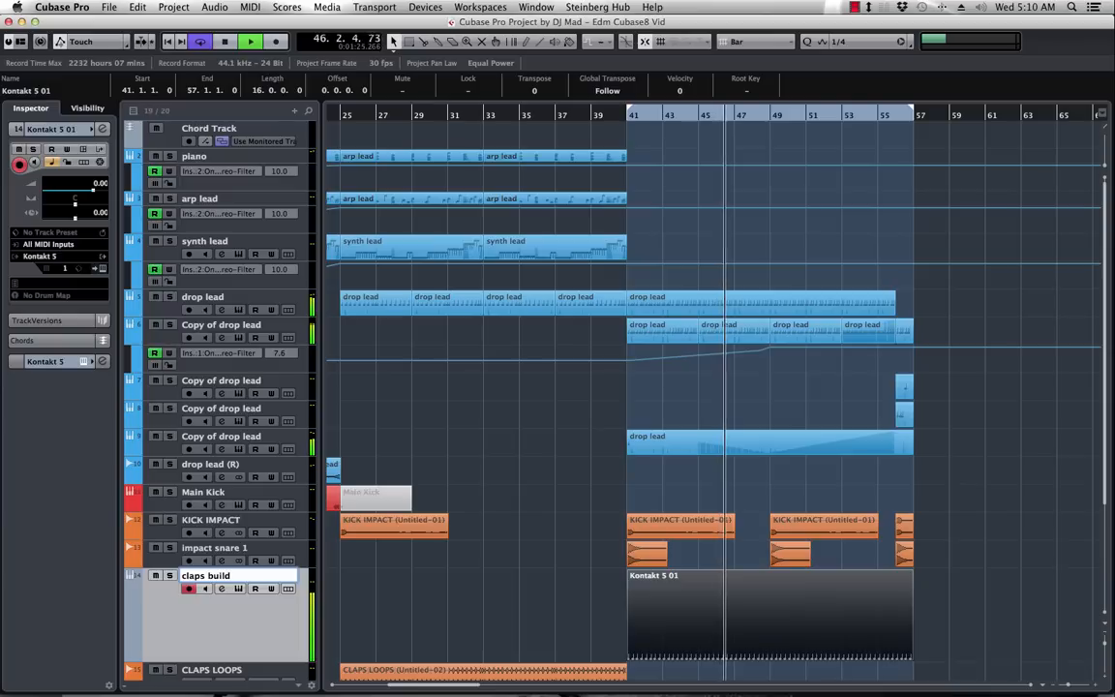
{"action": "key", "text": "Return"}
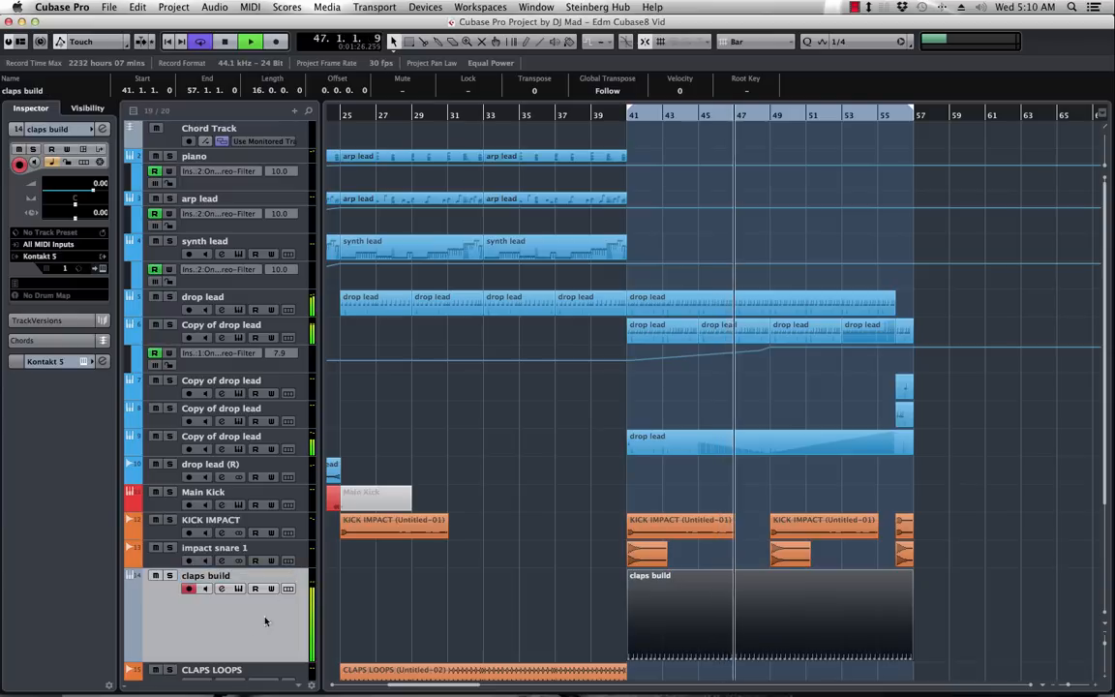
{"action": "left_click", "coordinate": [136, 598]}
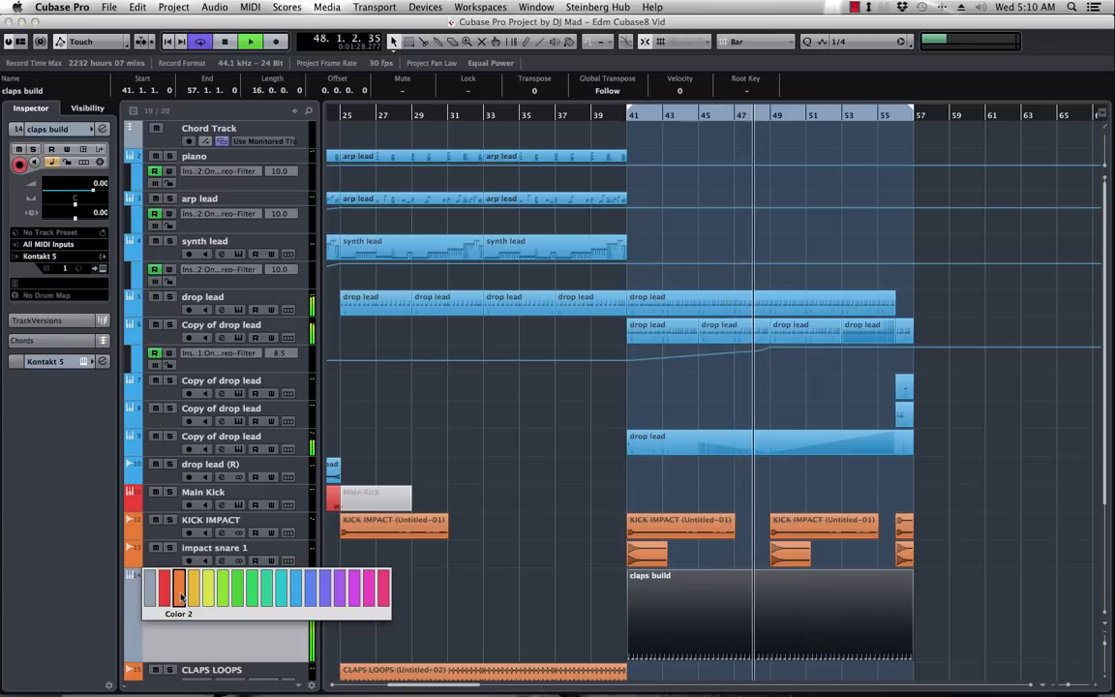
{"action": "left_click", "coordinate": [165, 587]}
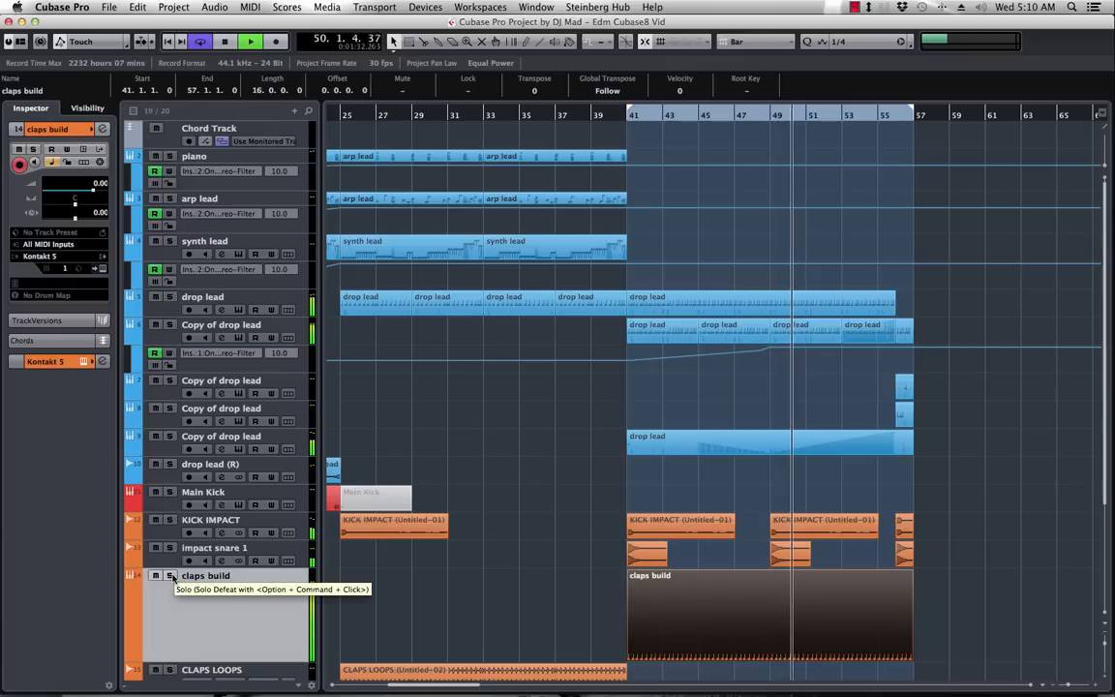
- Open the channel settings of the claps build track and enable the equalizer's low-cut filter at 105 Hz
{"action": "left_click", "coordinate": [100, 150]}
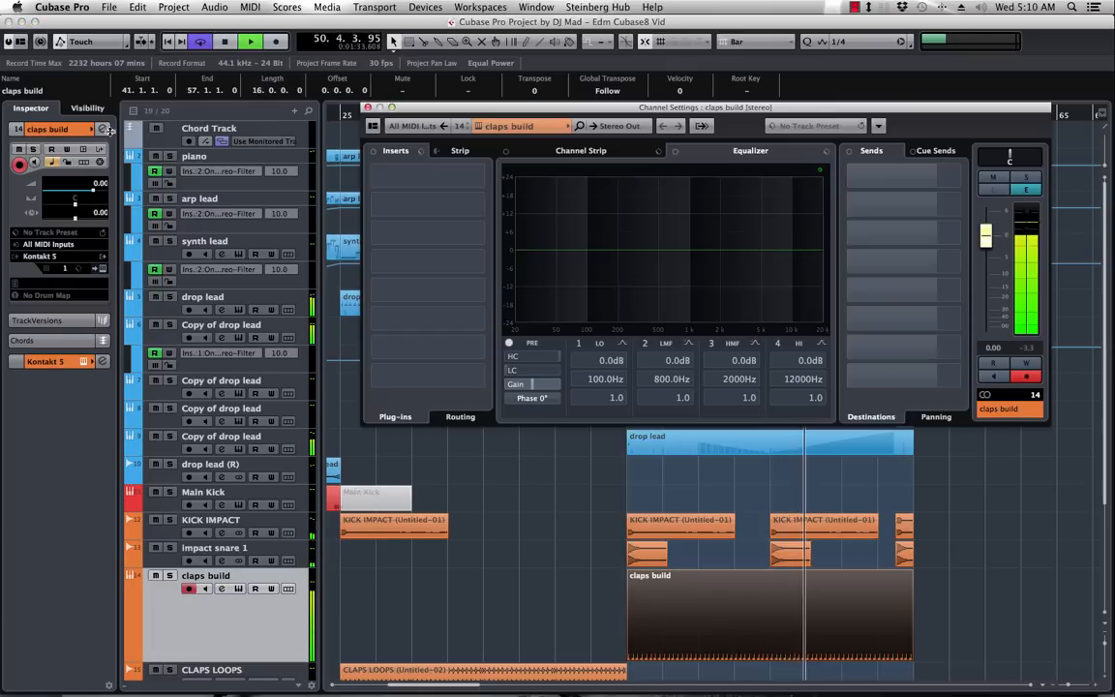
{"action": "left_click", "coordinate": [436, 152]}
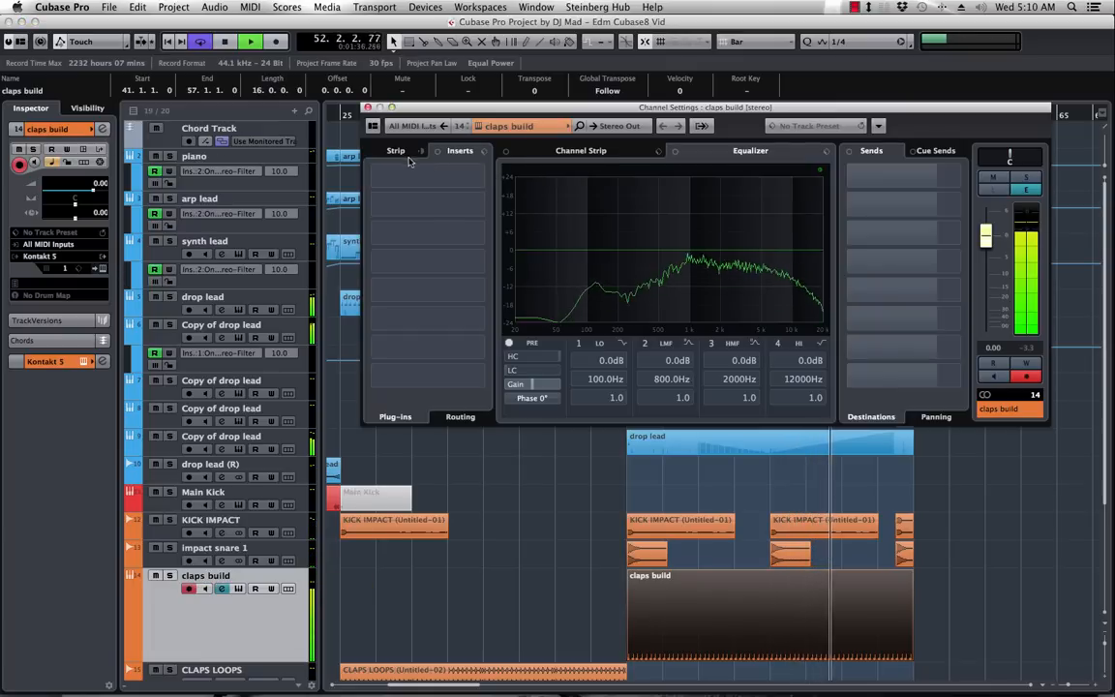
{"action": "left_click", "coordinate": [505, 372]}
{"action": "left_click", "coordinate": [560, 371]}
{"action": "left_click", "coordinate": [596, 427]}
{"action": "left_click_drag", "start_coordinate": [531, 375], "coordinate": [536, 290]}
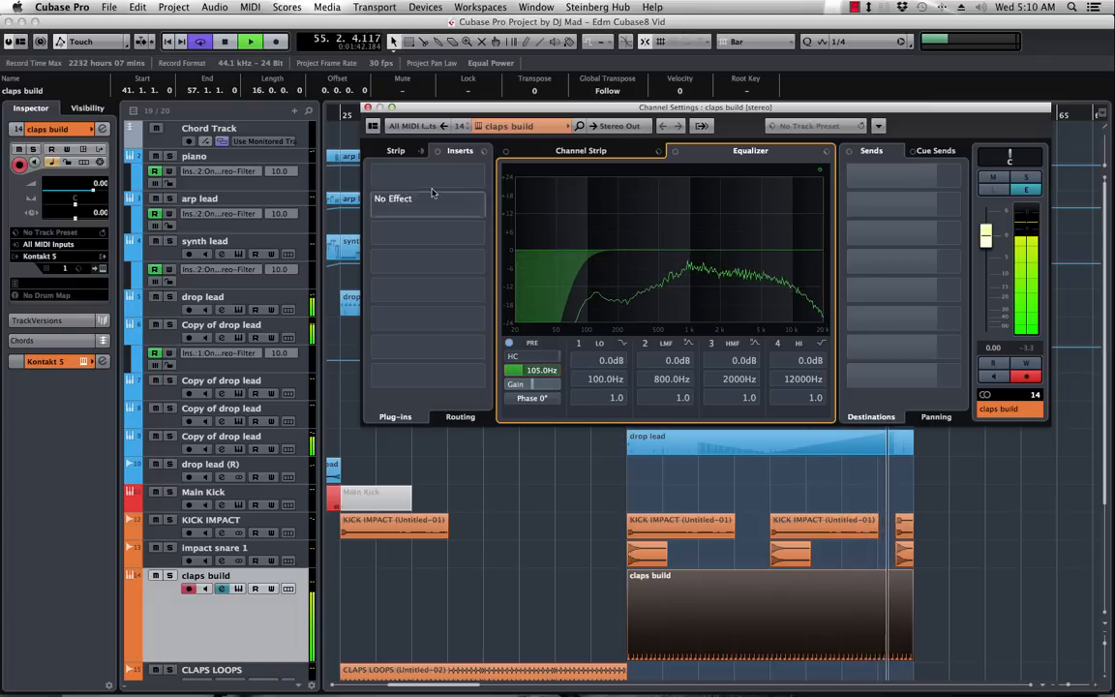
- Load the Compressor from the Dynamics collection into the first insert slot of the claps build channel
{"action": "left_click", "coordinate": [486, 177]}
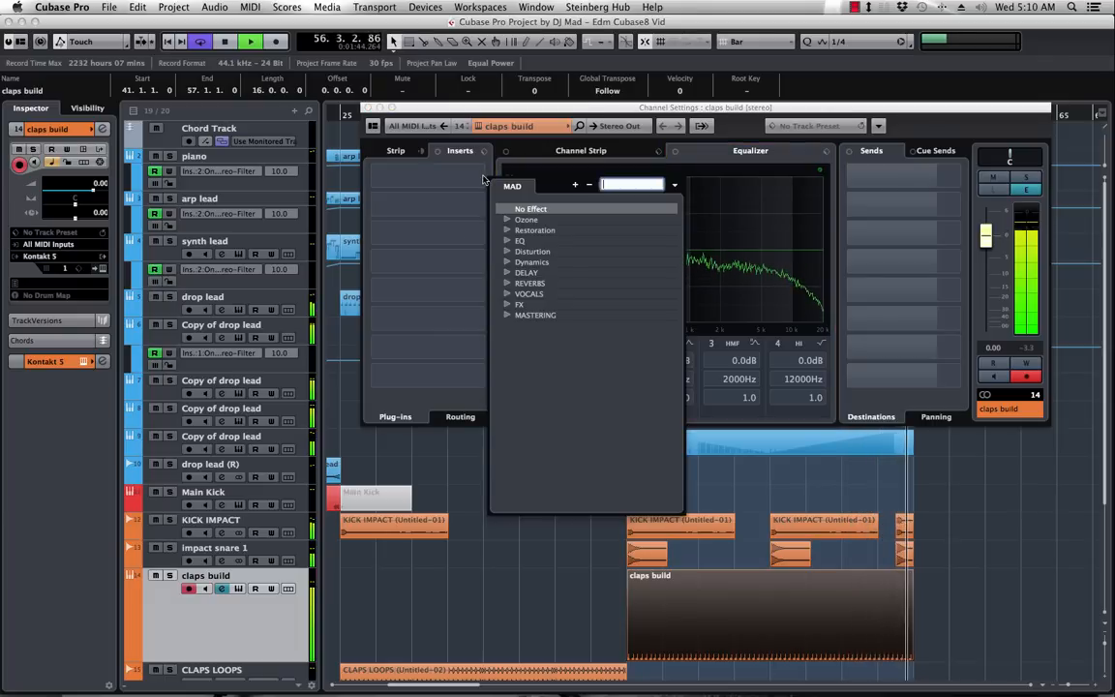
{"action": "left_click", "coordinate": [531, 261]}
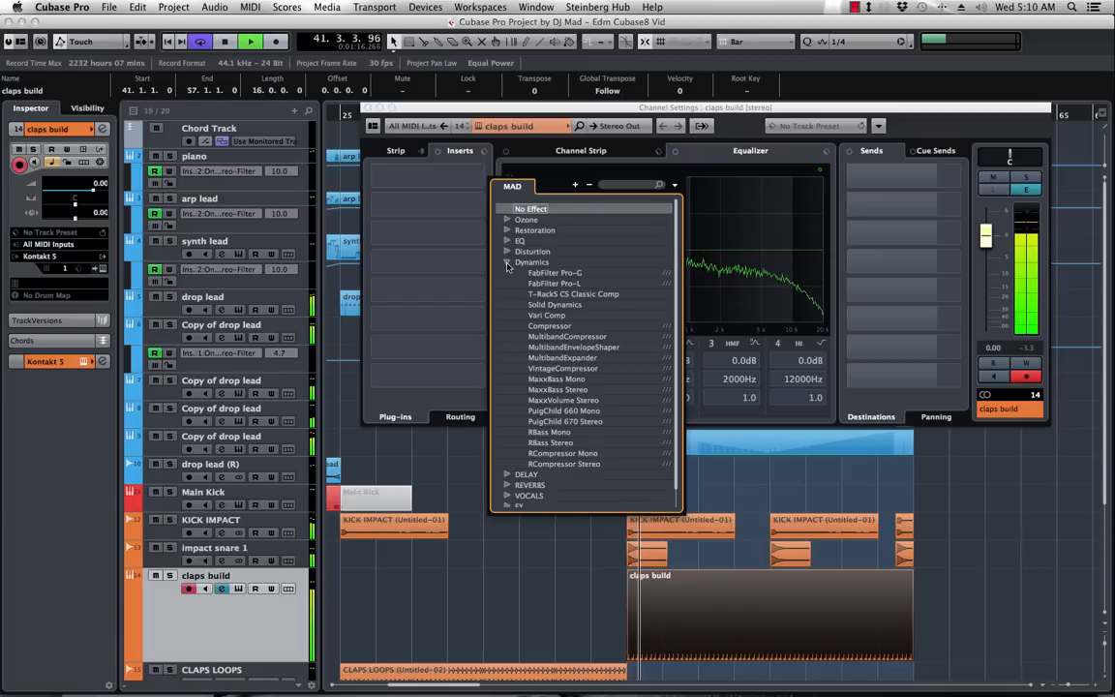
{"action": "left_click", "coordinate": [546, 326]}
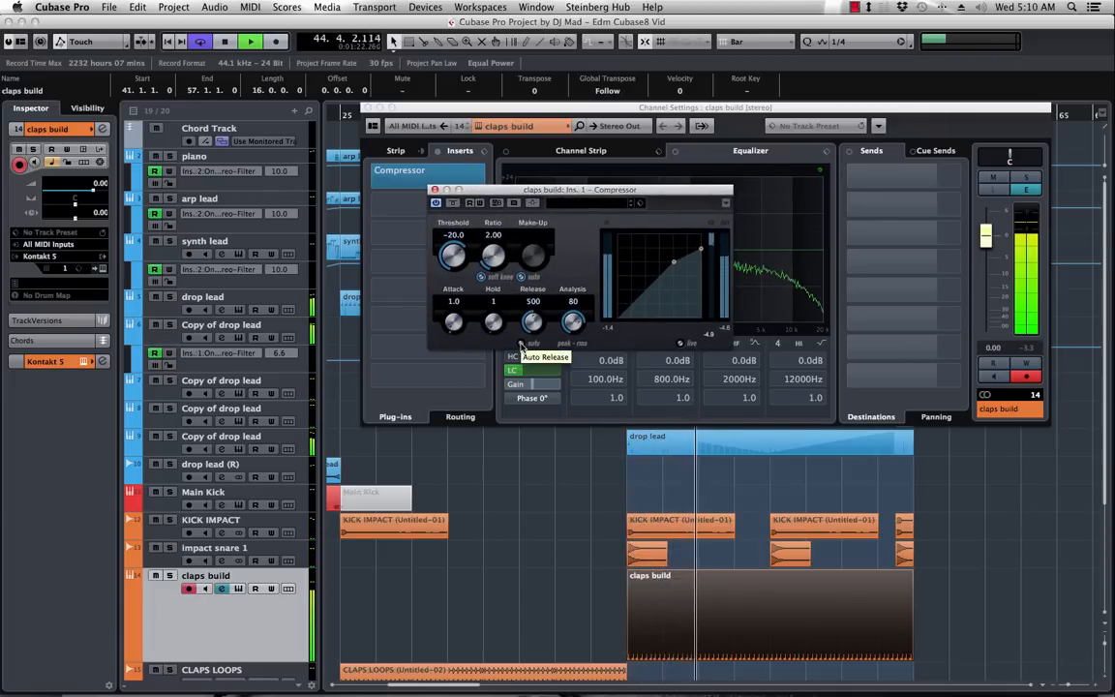
- Set the claps build Compressor to threshold -24.2, ratio 1.83, make-up 5.2 and release 124
{"action": "left_click_drag", "start_coordinate": [532, 329], "coordinate": [508, 352]}
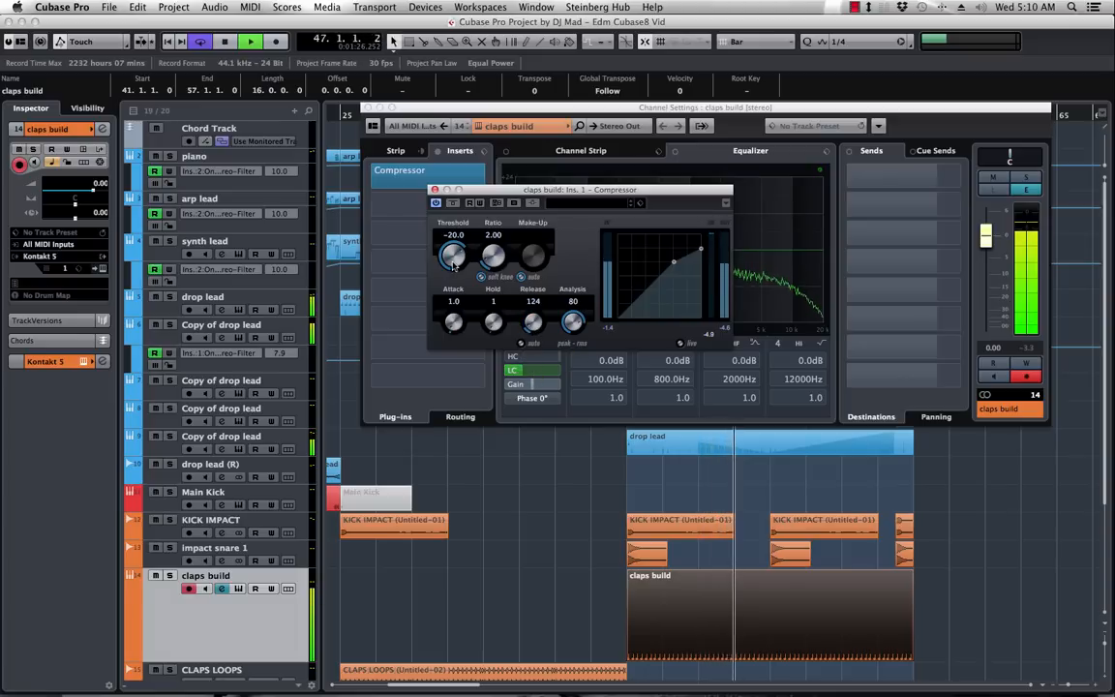
{"action": "left_click_drag", "start_coordinate": [460, 264], "coordinate": [494, 264]}
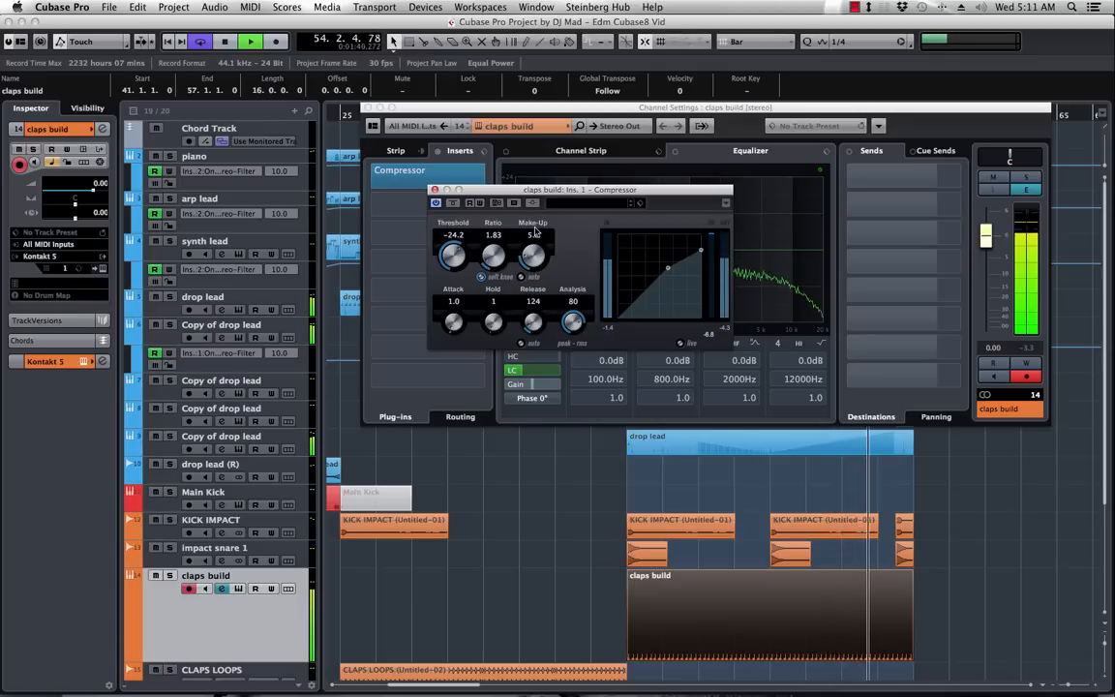
{"action": "left_click_drag", "start_coordinate": [668, 194], "coordinate": [520, 345]}
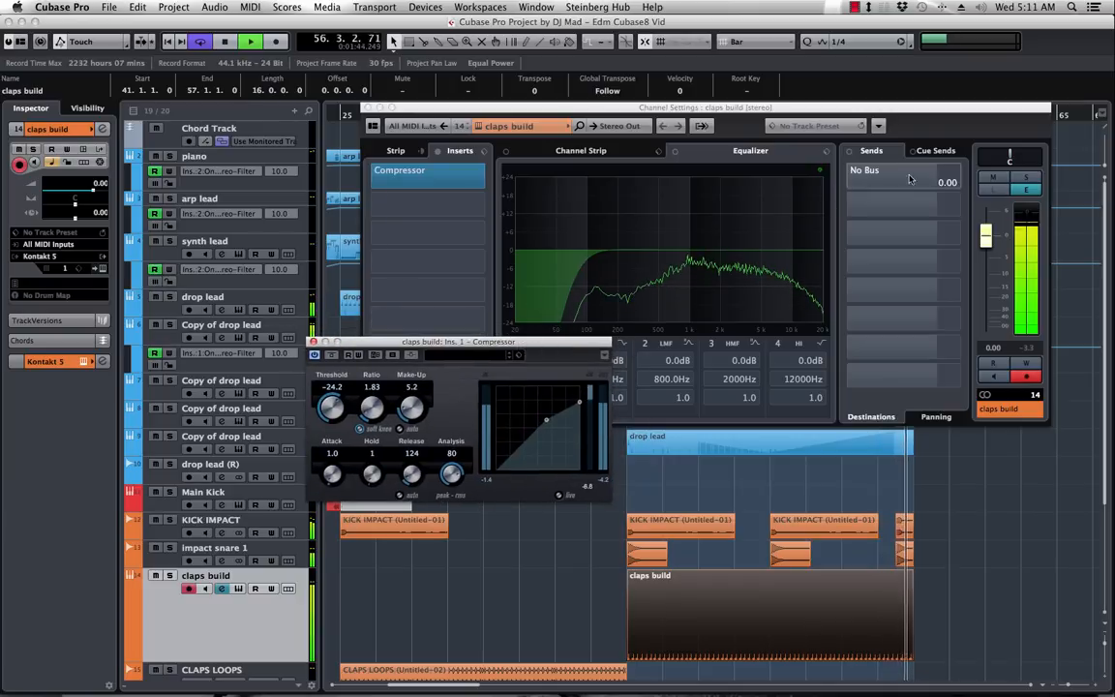
- Solo the claps build channel and toggle the Compressor bypass to compare the processed and unprocessed sound
{"action": "left_click", "coordinate": [1026, 178]}
{"action": "left_click", "coordinate": [332, 356]}
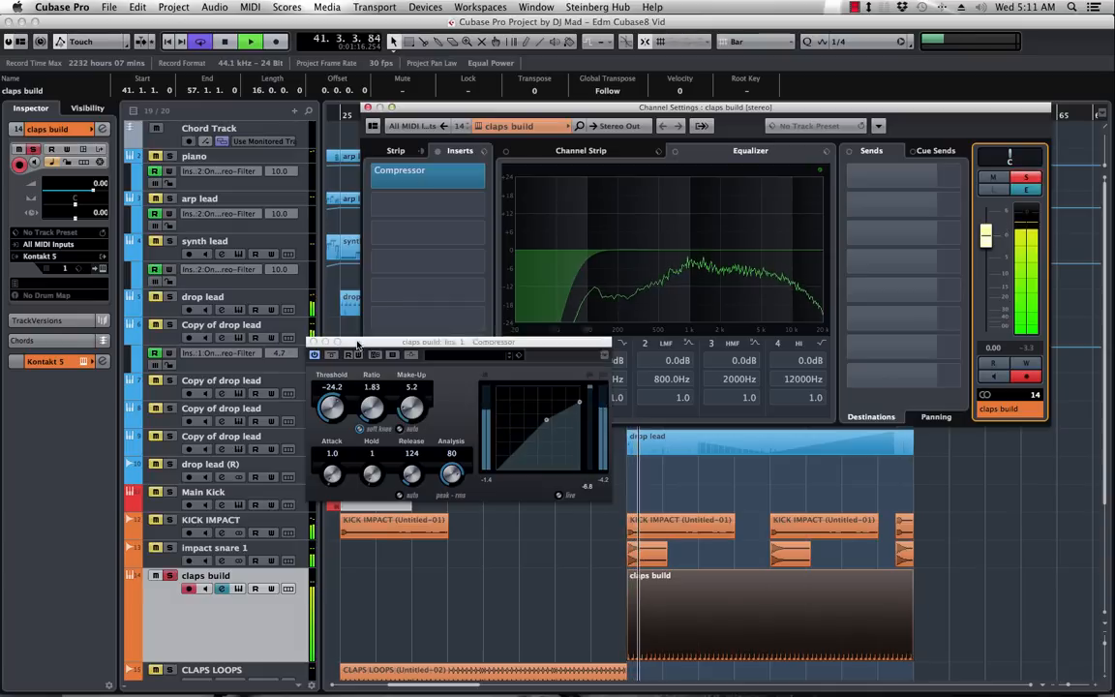
{"action": "left_click", "coordinate": [331, 356]}
{"action": "left_click", "coordinate": [331, 356]}
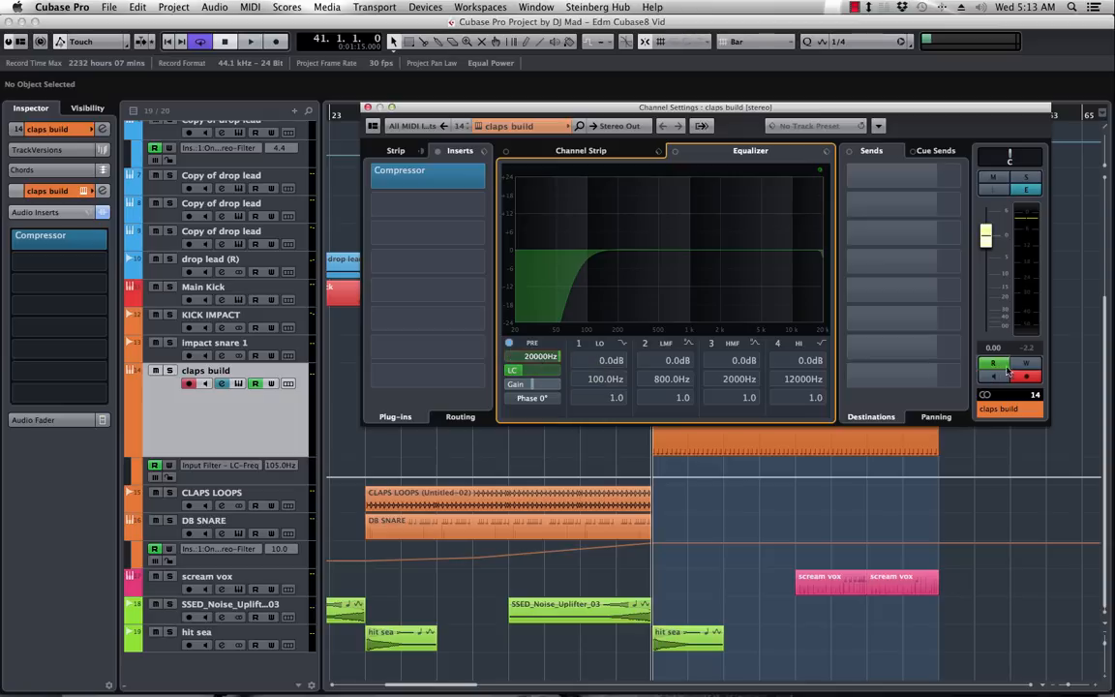
- Record a short pass of high-cut input filter automation on claps build, enabling automation writing only for that pass
{"action": "left_click", "coordinate": [1023, 364]}
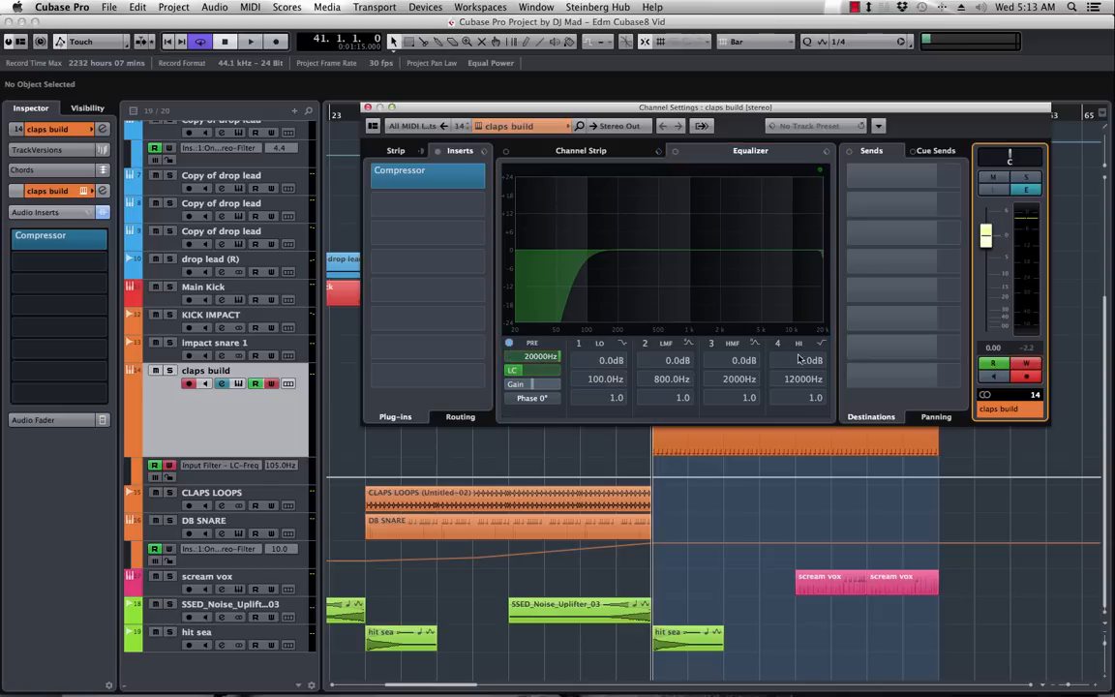
{"action": "key", "text": "space"}
{"action": "left_click_drag", "start_coordinate": [544, 359], "coordinate": [539, 361]}
{"action": "key", "text": "space"}
{"action": "left_click", "coordinate": [1026, 364]}
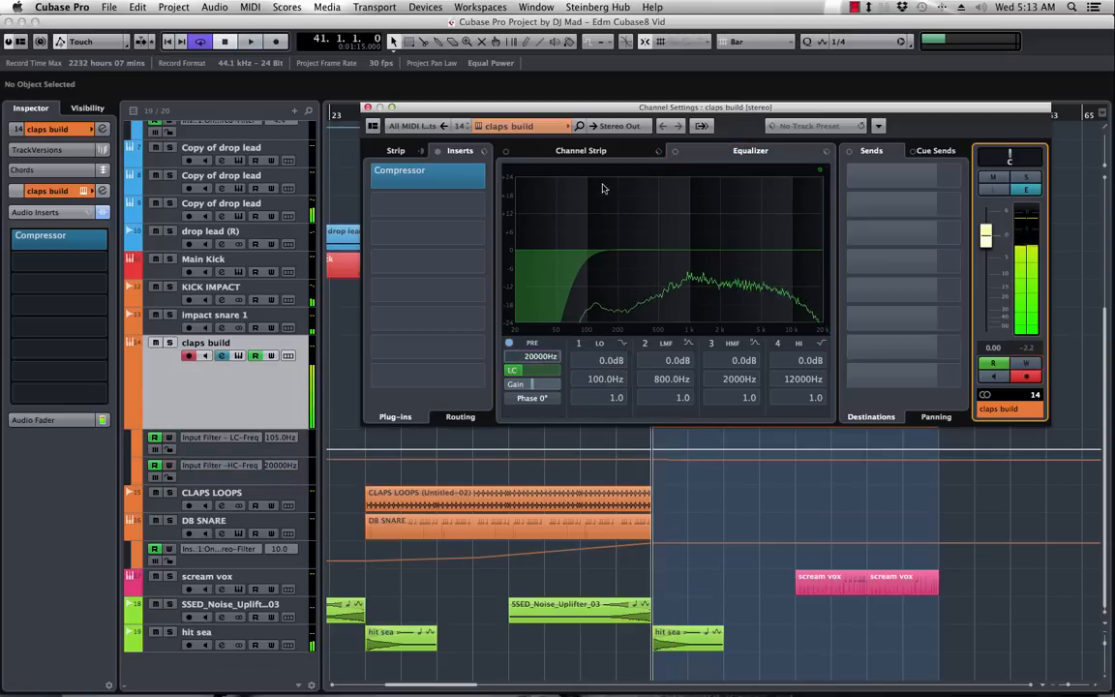
- Close the channel settings, show the used automation of the claps build track and select its HC-Freq lane
{"action": "left_click", "coordinate": [367, 107]}
{"action": "key", "text": "space"}
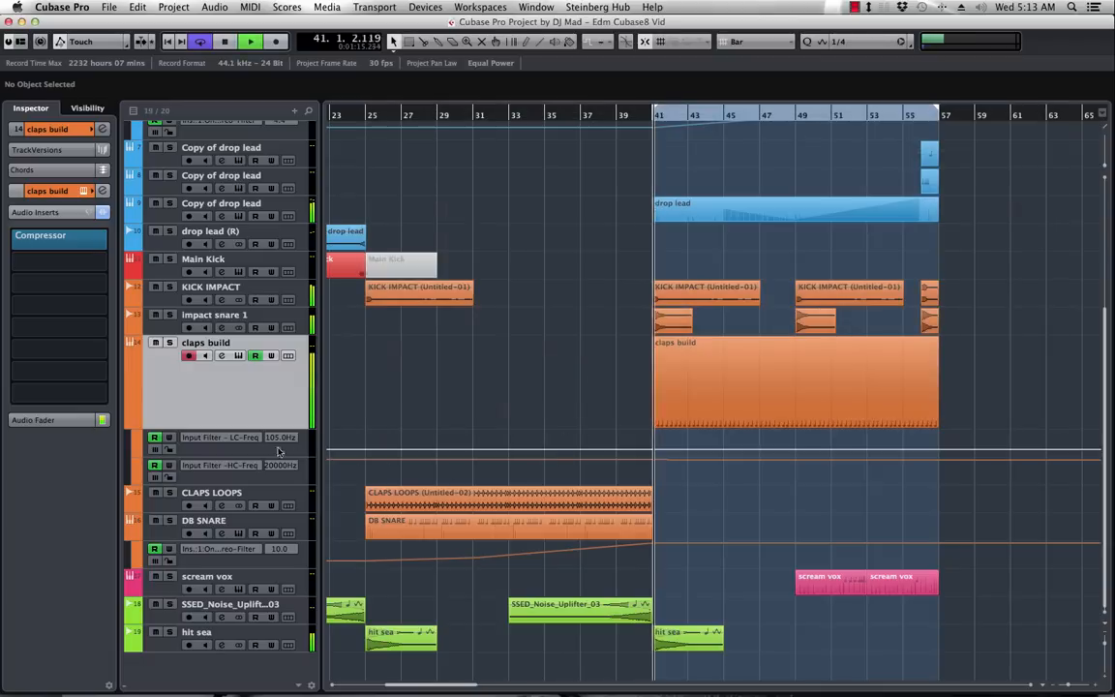
{"action": "key", "text": "space"}
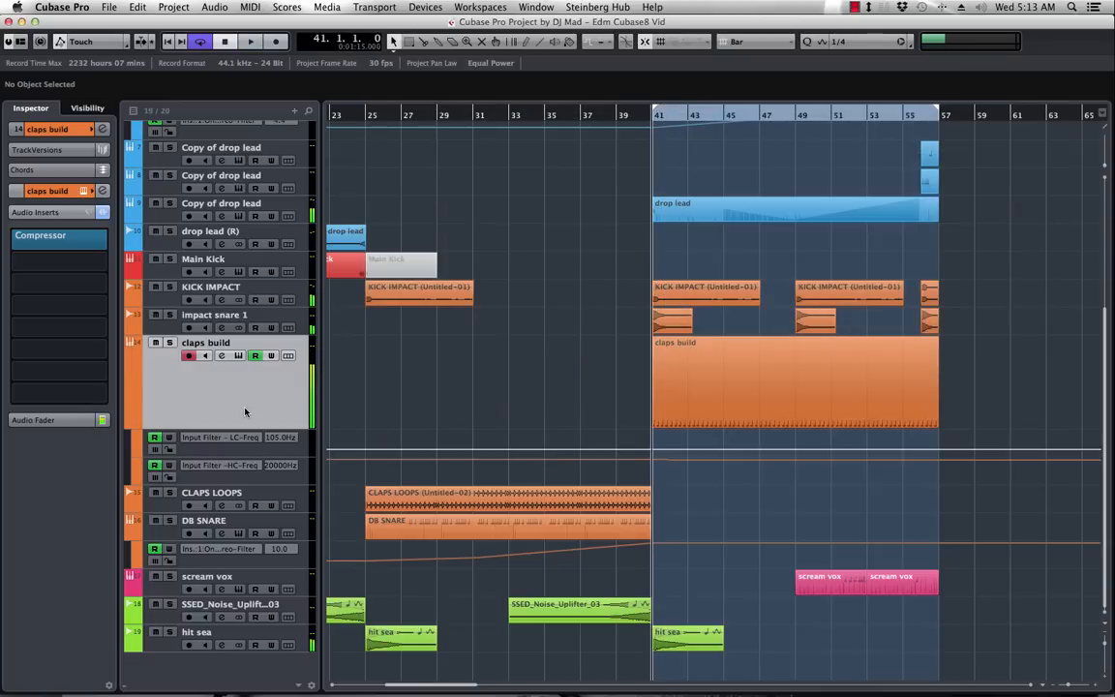
{"action": "right_click", "coordinate": [215, 388]}
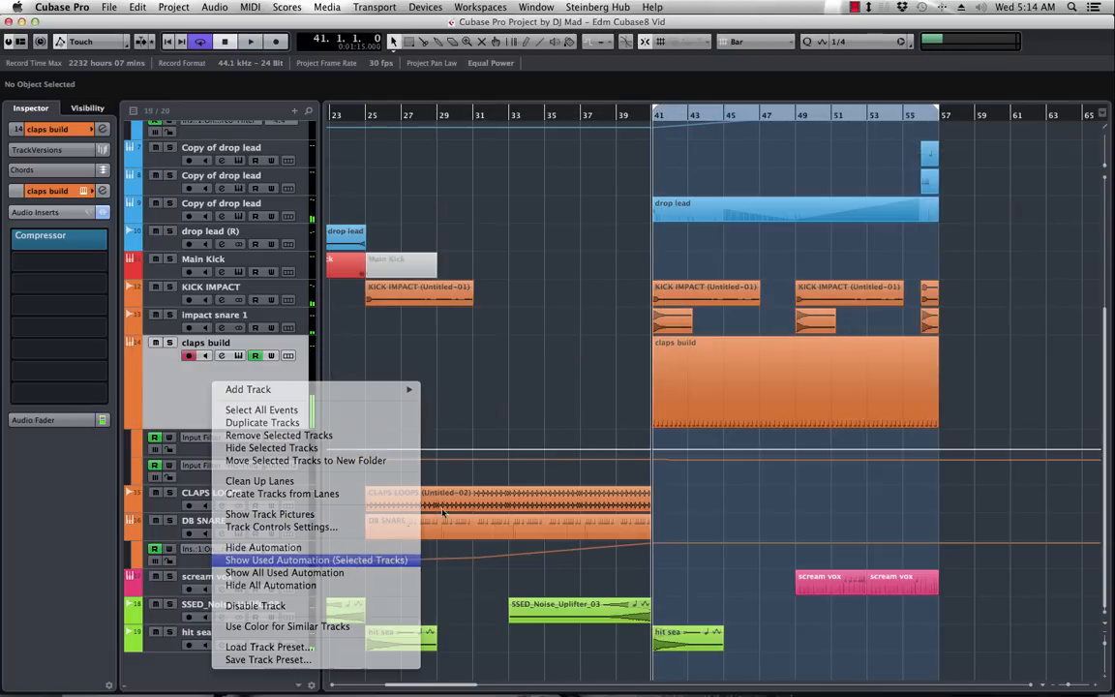
{"action": "left_click", "coordinate": [271, 560]}
{"action": "left_click", "coordinate": [277, 478]}
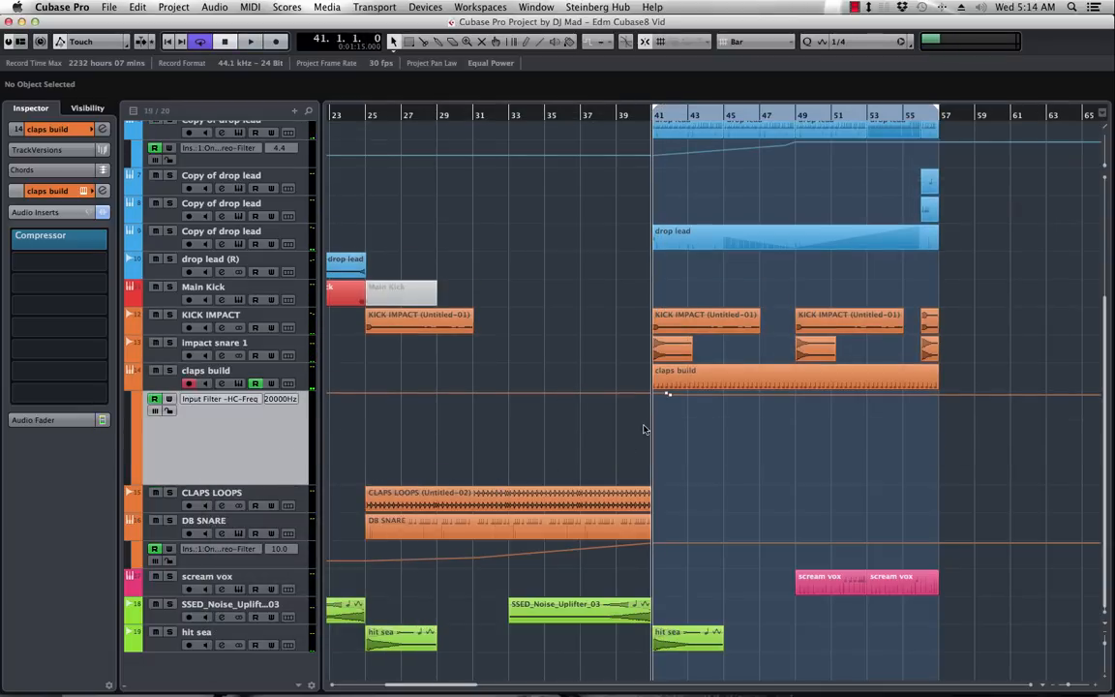
- Replace the recorded HC-Freq points with a ramp from 58.4 Hz at bar 41 up to 20000 Hz near bar 56, and play it
{"action": "left_click_drag", "start_coordinate": [698, 392], "coordinate": [699, 391]}
{"action": "key", "text": "Delete"}
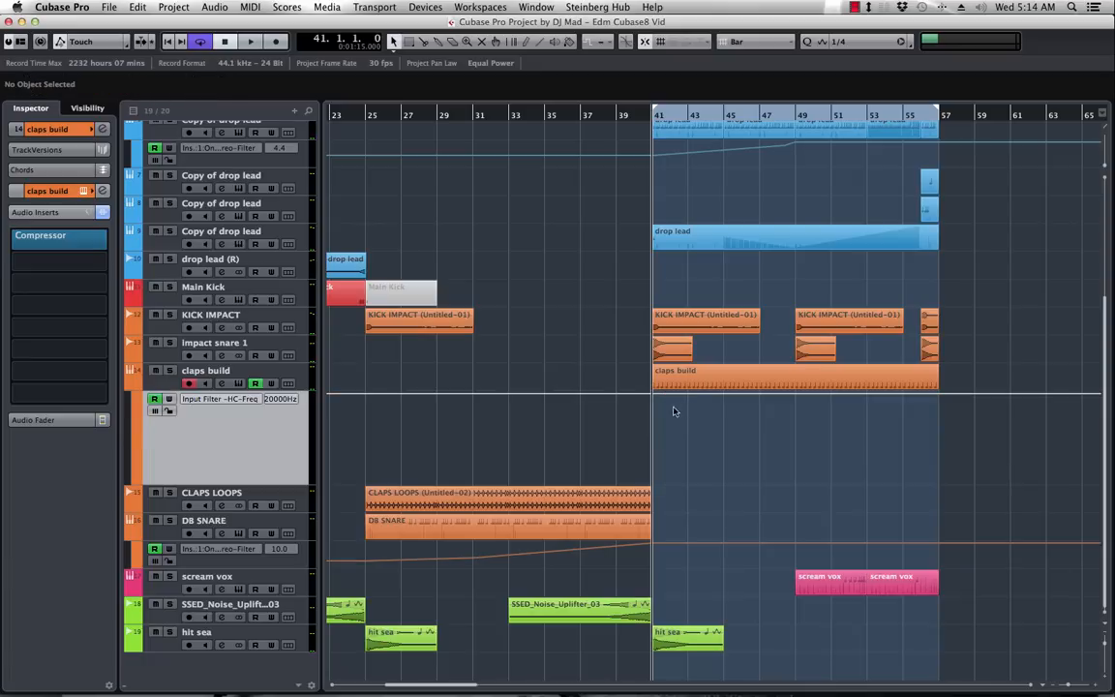
{"action": "left_click", "coordinate": [653, 398]}
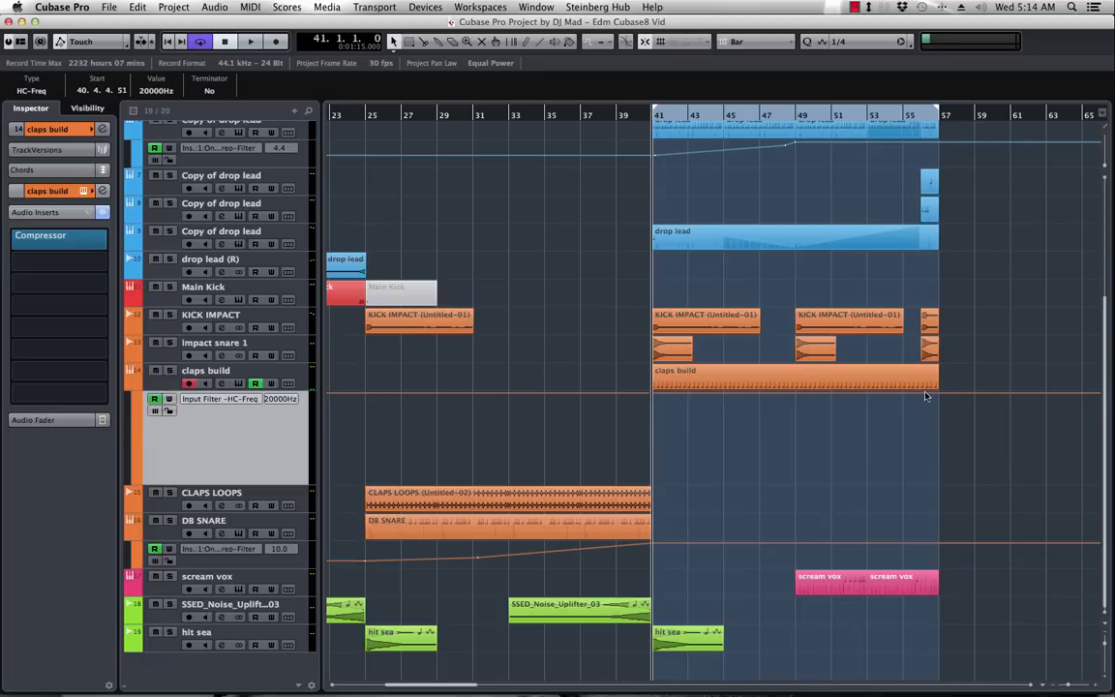
{"action": "left_click_drag", "start_coordinate": [650, 396], "coordinate": [650, 471]}
{"action": "key", "text": "space"}
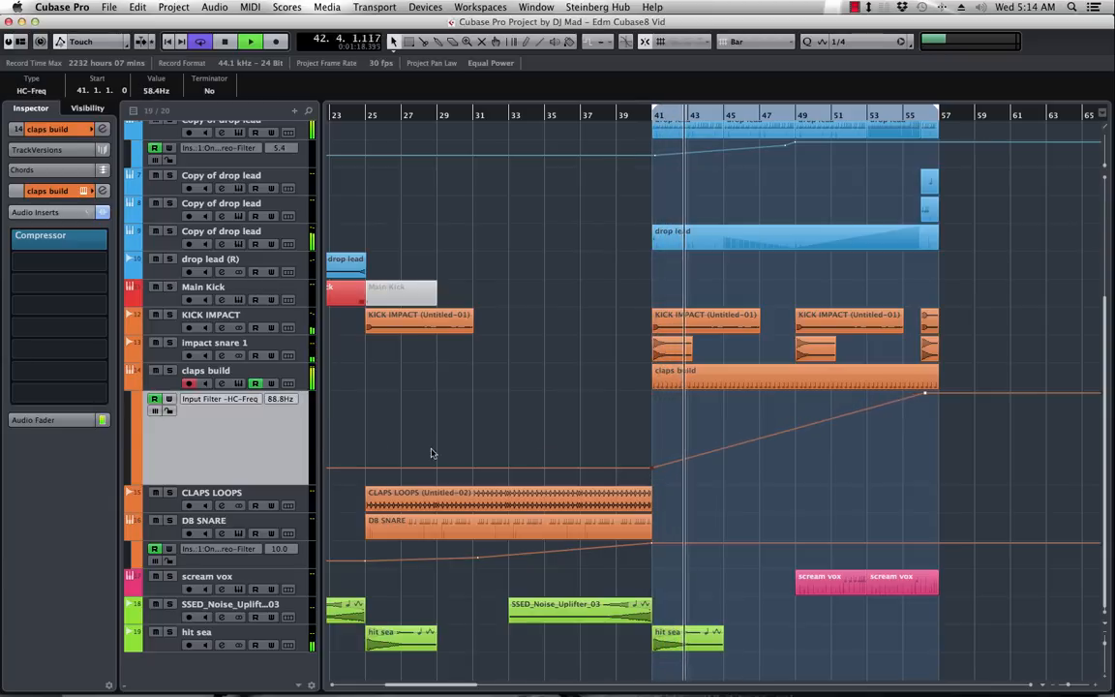
- Watch the claps build equalizer during playback and raise the HC-Freq starting point at bar 41 to 282.7 Hz
{"action": "left_click", "coordinate": [102, 129]}
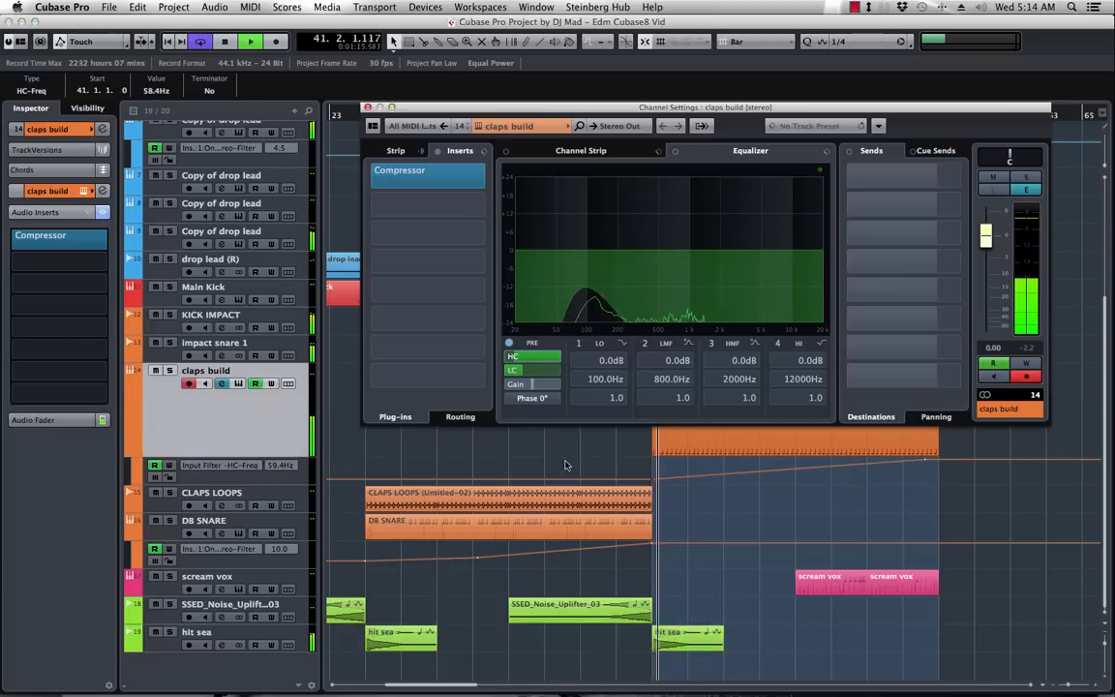
{"action": "left_click", "coordinate": [288, 480]}
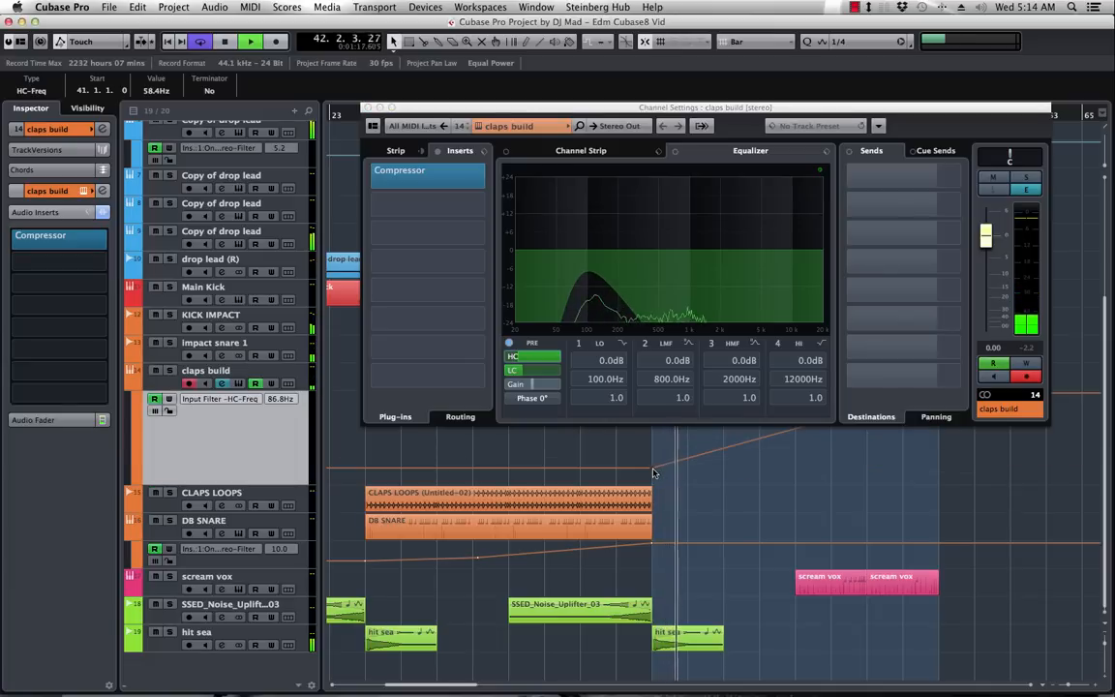
{"action": "left_click_drag", "start_coordinate": [653, 471], "coordinate": [653, 458]}
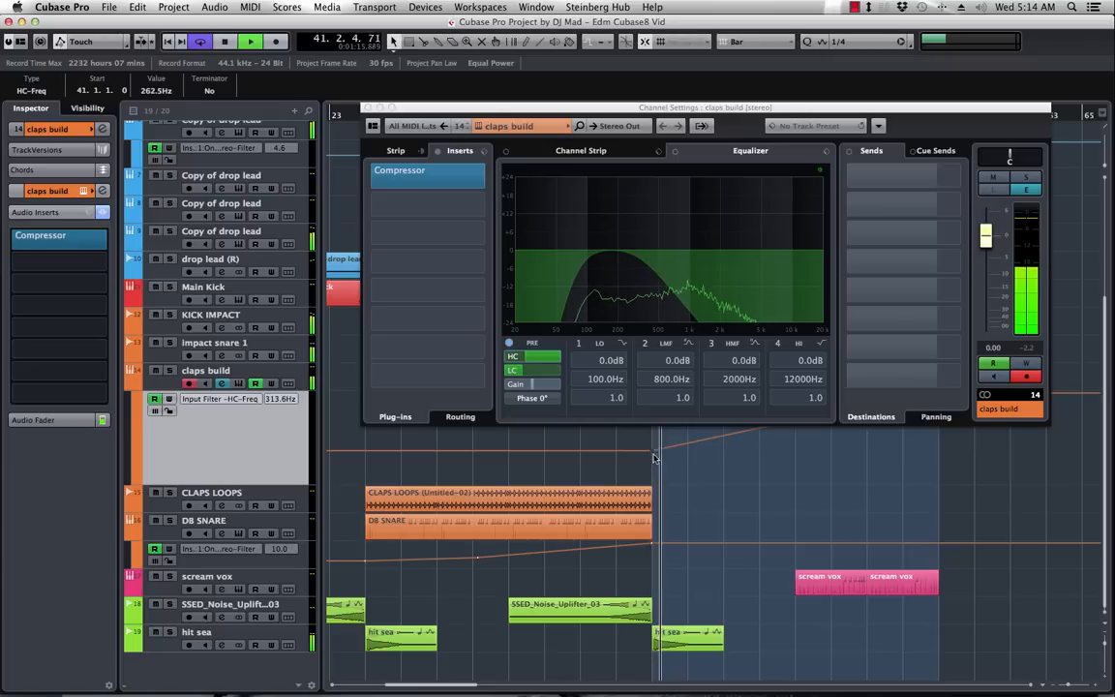
{"action": "left_click_drag", "start_coordinate": [654, 452], "coordinate": [653, 451]}
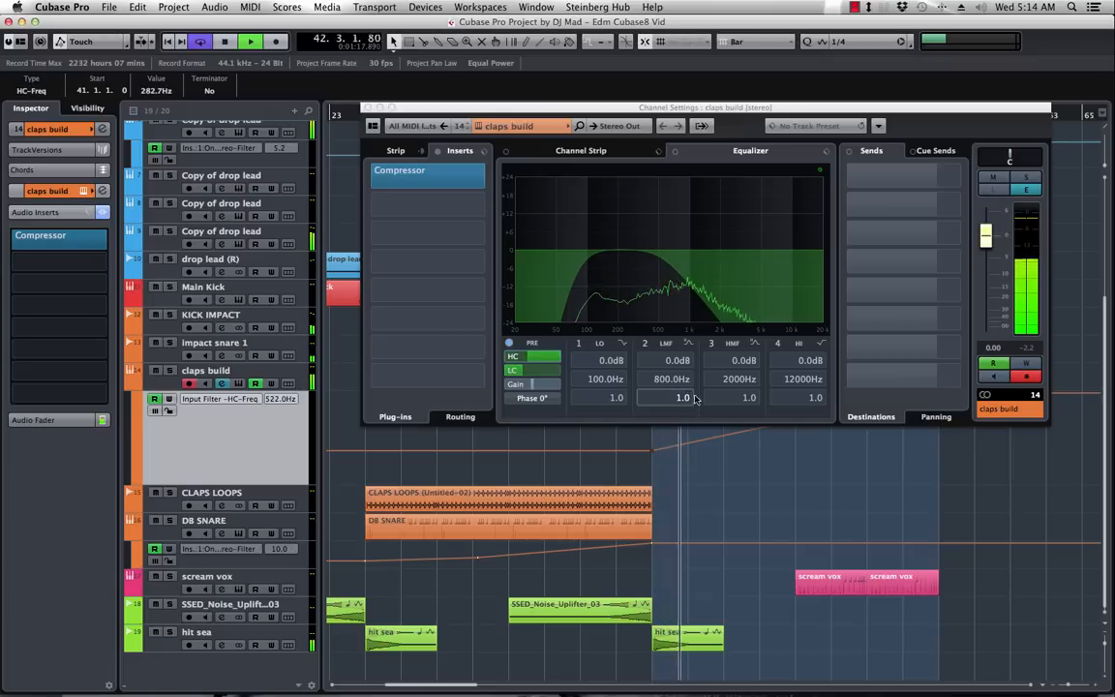
- Move the channel settings clear of the lane and bend the HC-Freq ramp with added points near bar 45 and at bar 52
{"action": "left_click_drag", "start_coordinate": [689, 107], "coordinate": [484, 28]}
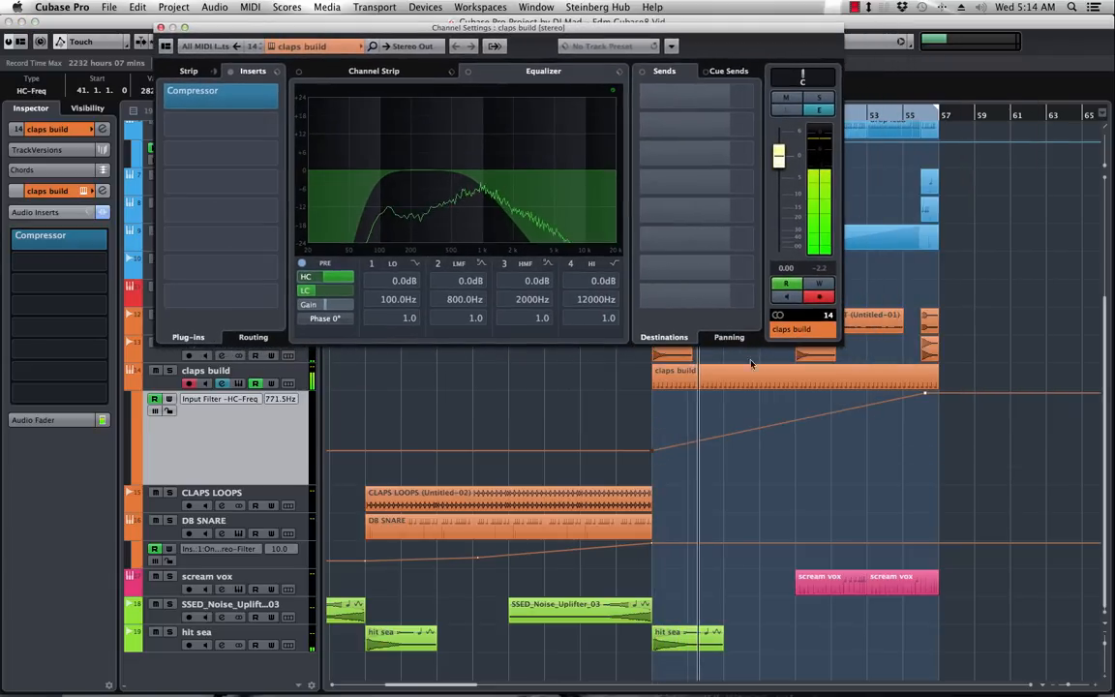
{"action": "left_click", "coordinate": [721, 439]}
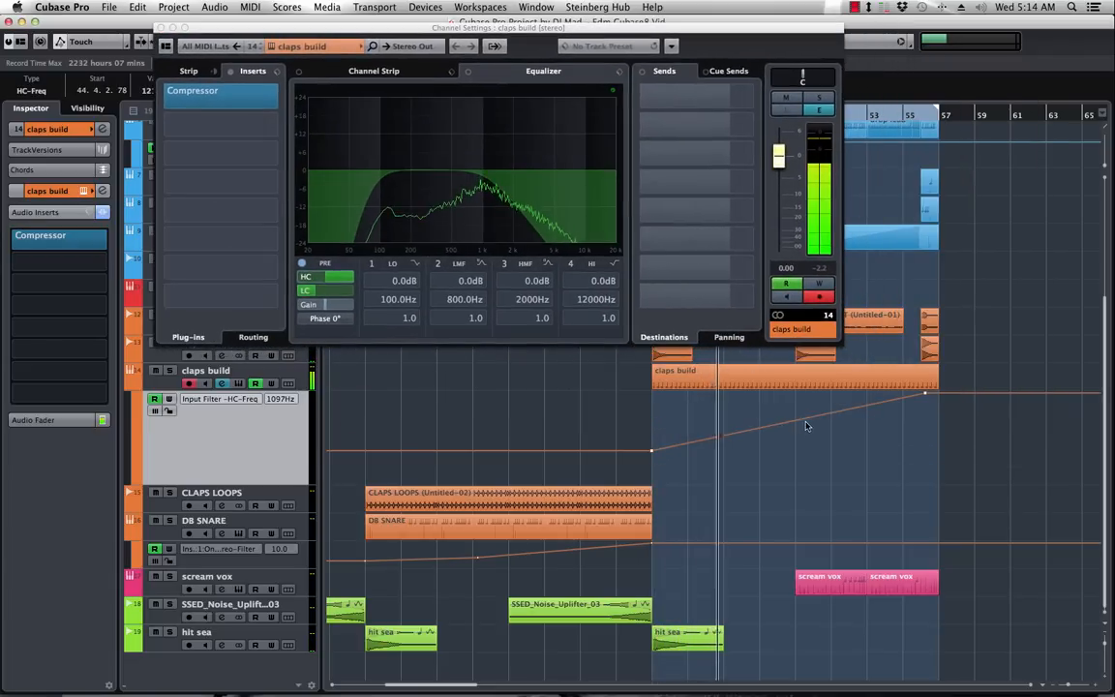
{"action": "left_click_drag", "start_coordinate": [809, 425], "coordinate": [850, 422]}
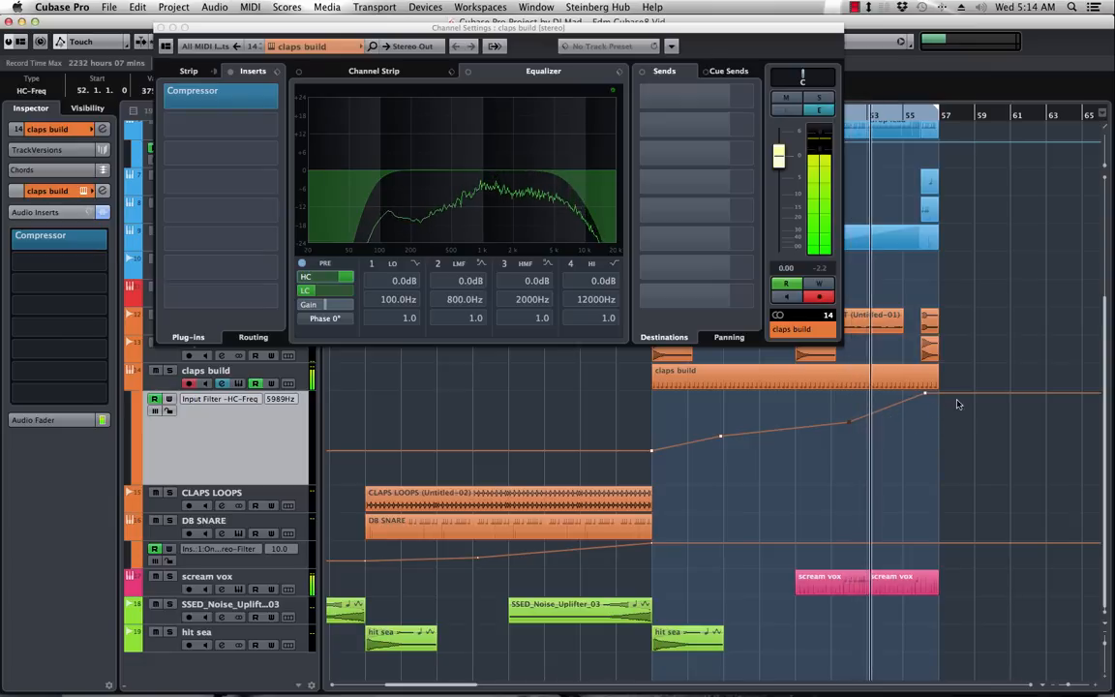
- Shorten the claps build event to end at bar 56 and bring the upper tracks into view
{"action": "left_click_drag", "start_coordinate": [938, 377], "coordinate": [919, 379]}
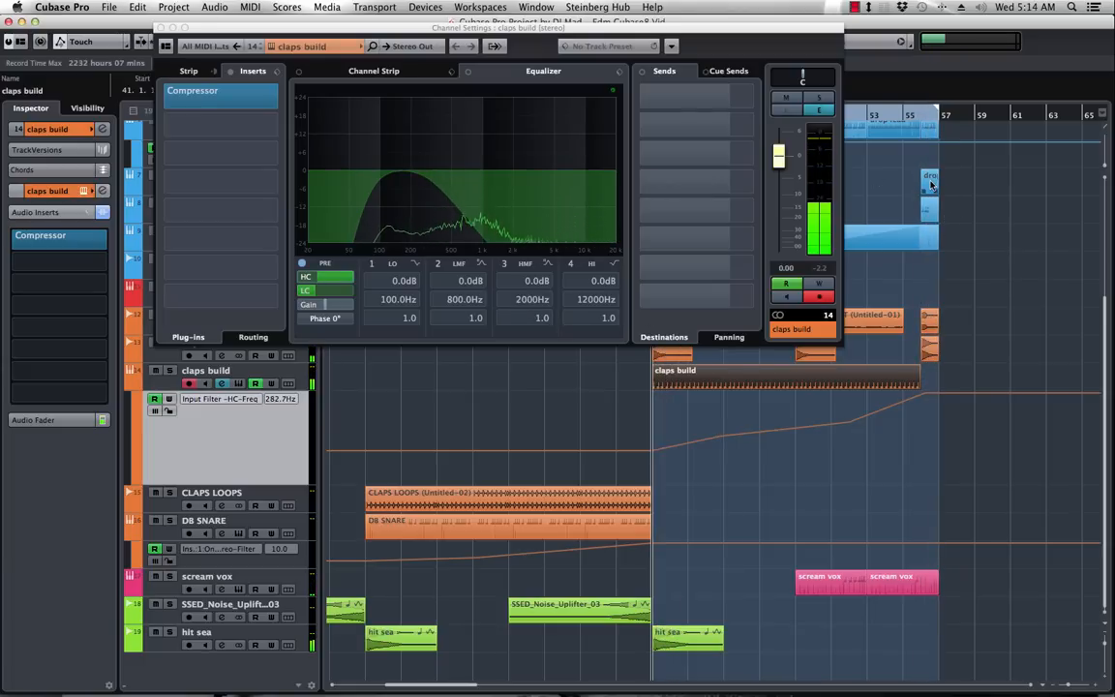
{"action": "left_click_drag", "start_coordinate": [374, 31], "coordinate": [262, 381]}
{"action": "scroll", "coordinate": [945, 251], "scroll_direction": "up", "scroll_amount": 5}
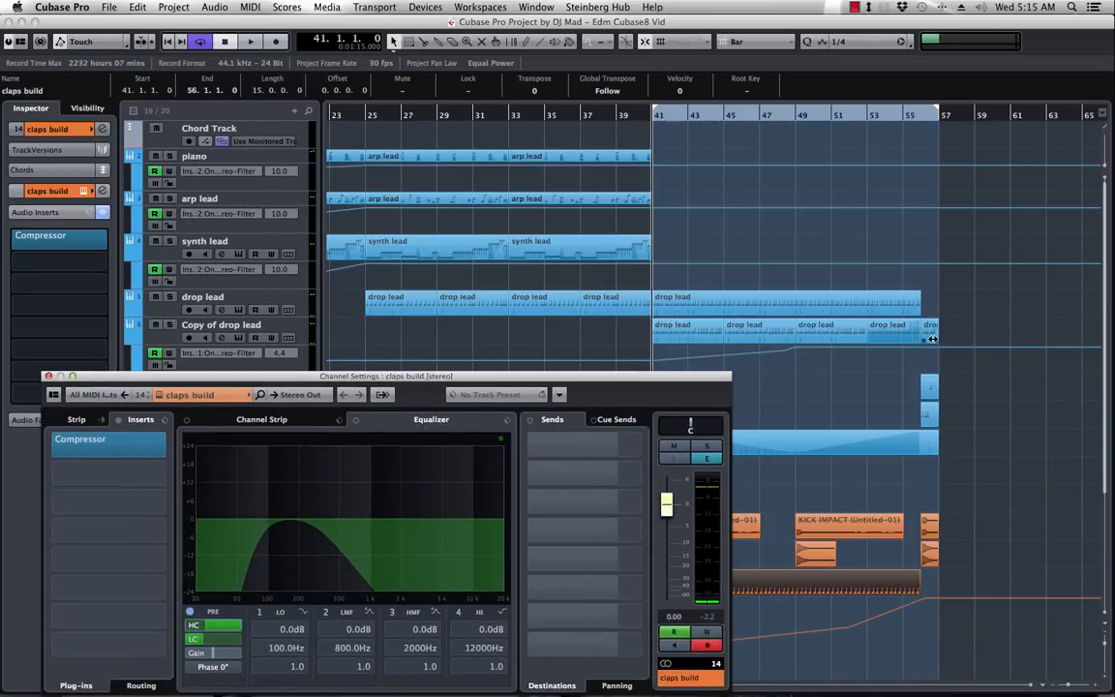
- Open the bar 56 drop lead event on the Copy of drop lead track and inspect its last short F2 notes
{"action": "left_click", "coordinate": [932, 339]}
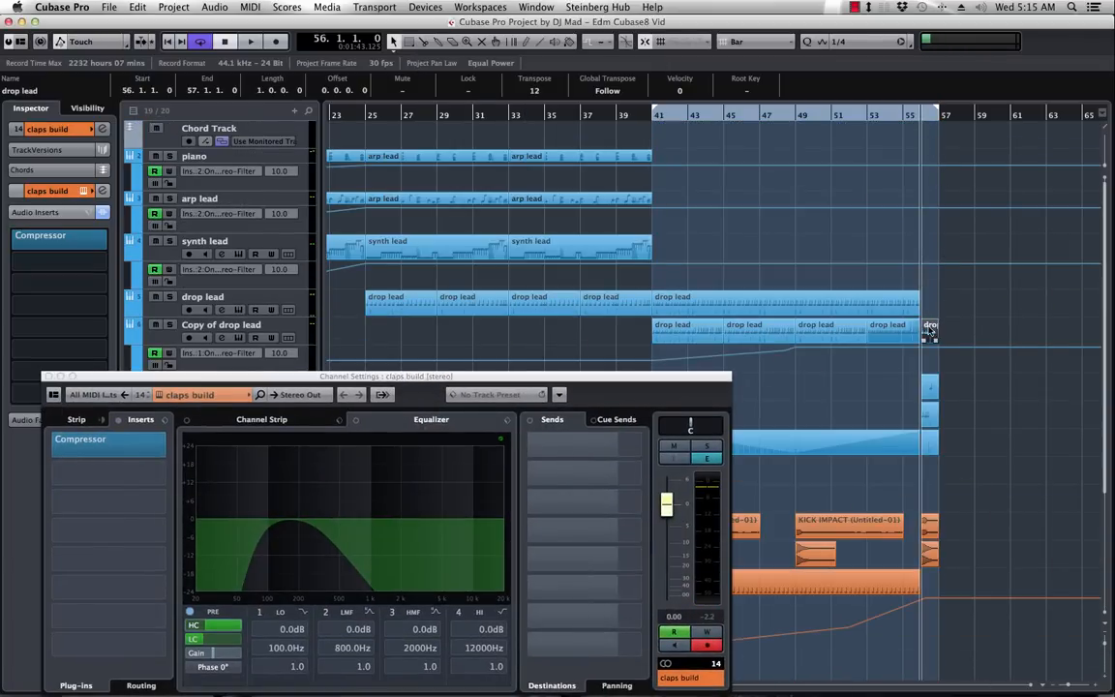
{"action": "double_click", "coordinate": [929, 329]}
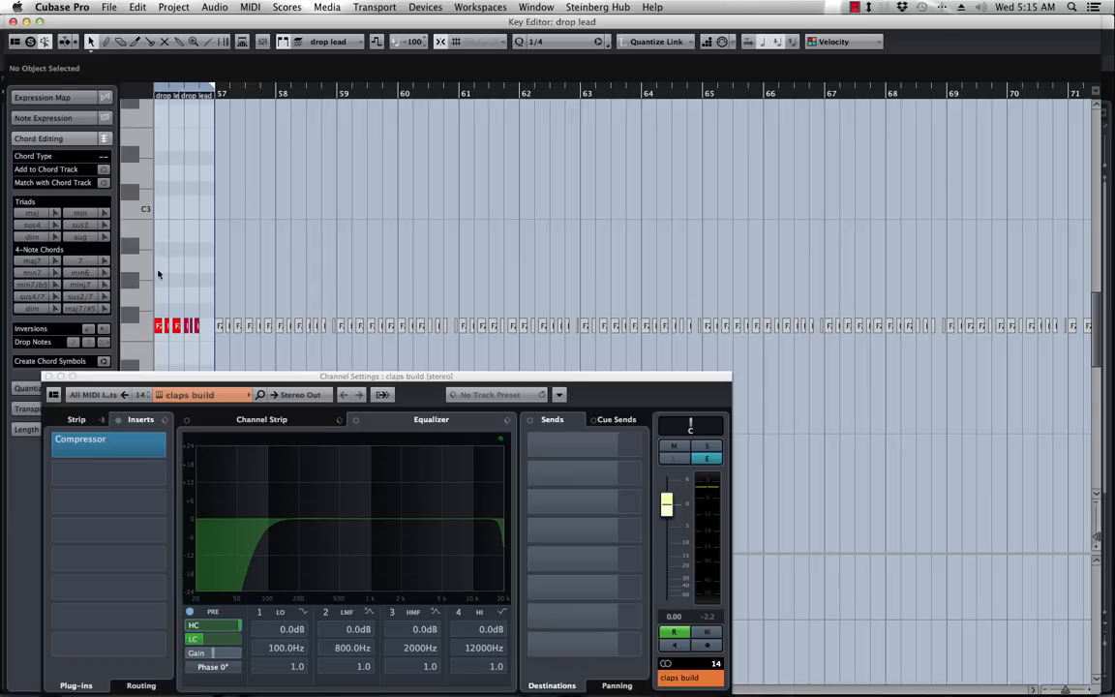
{"action": "scroll", "coordinate": [150, 274], "scroll_direction": "left", "scroll_amount": 5}
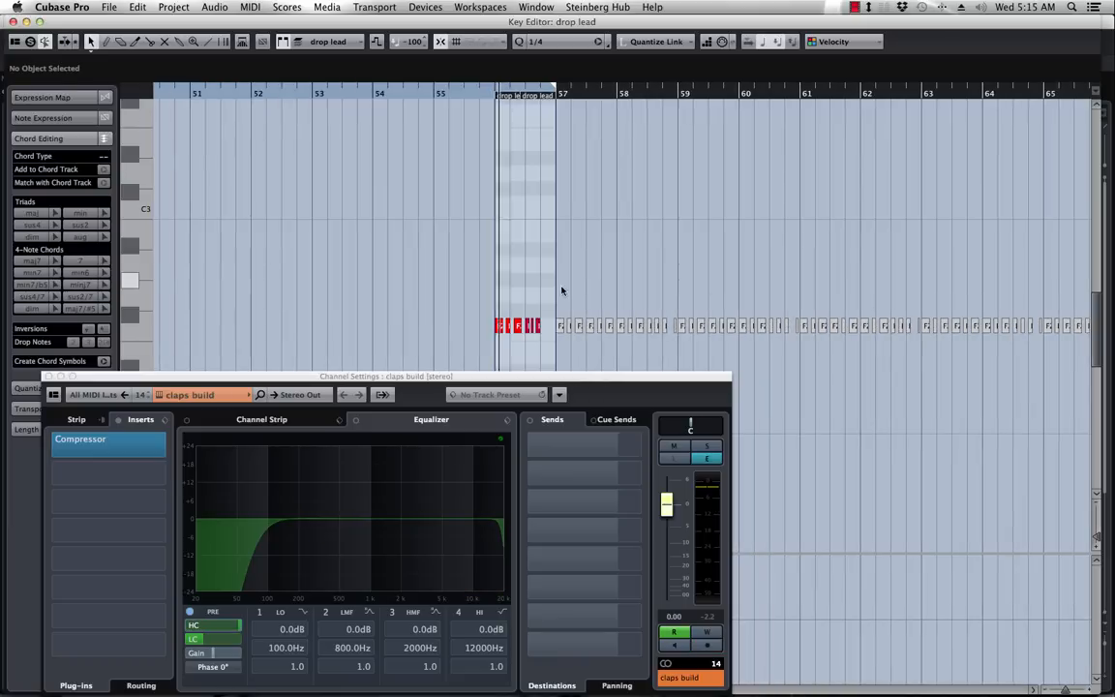
{"action": "left_click_drag", "start_coordinate": [523, 312], "coordinate": [544, 334]}
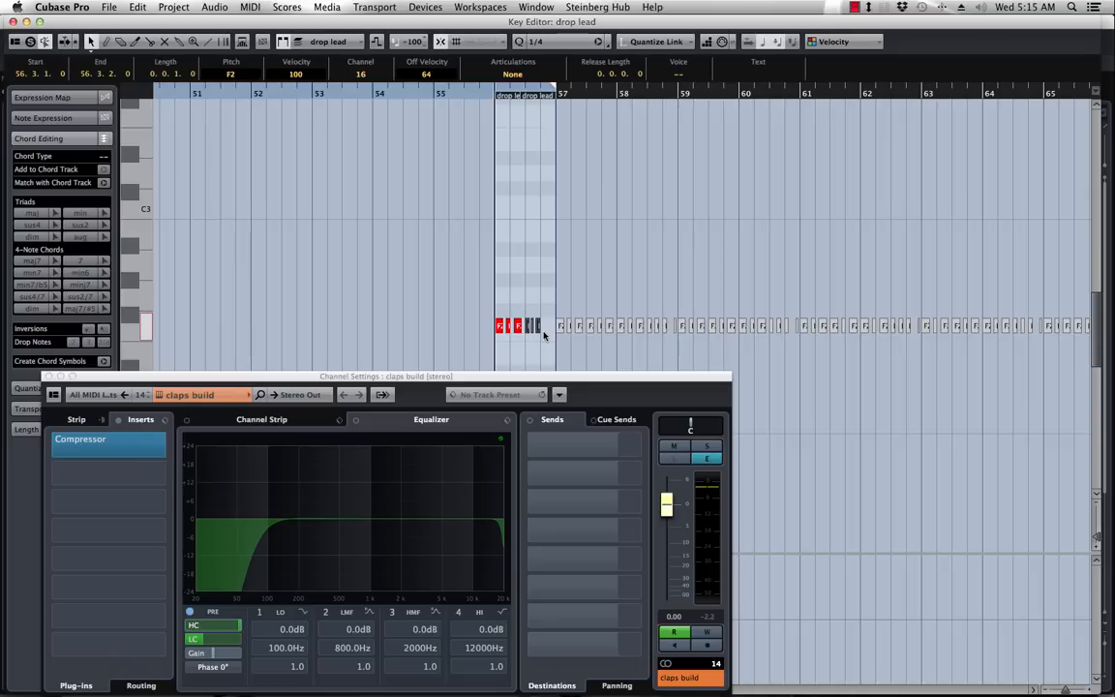
{"action": "left_click", "coordinate": [12, 21]}
- Play back the build-up loop and close the claps build channel settings
{"action": "key", "text": "space"}
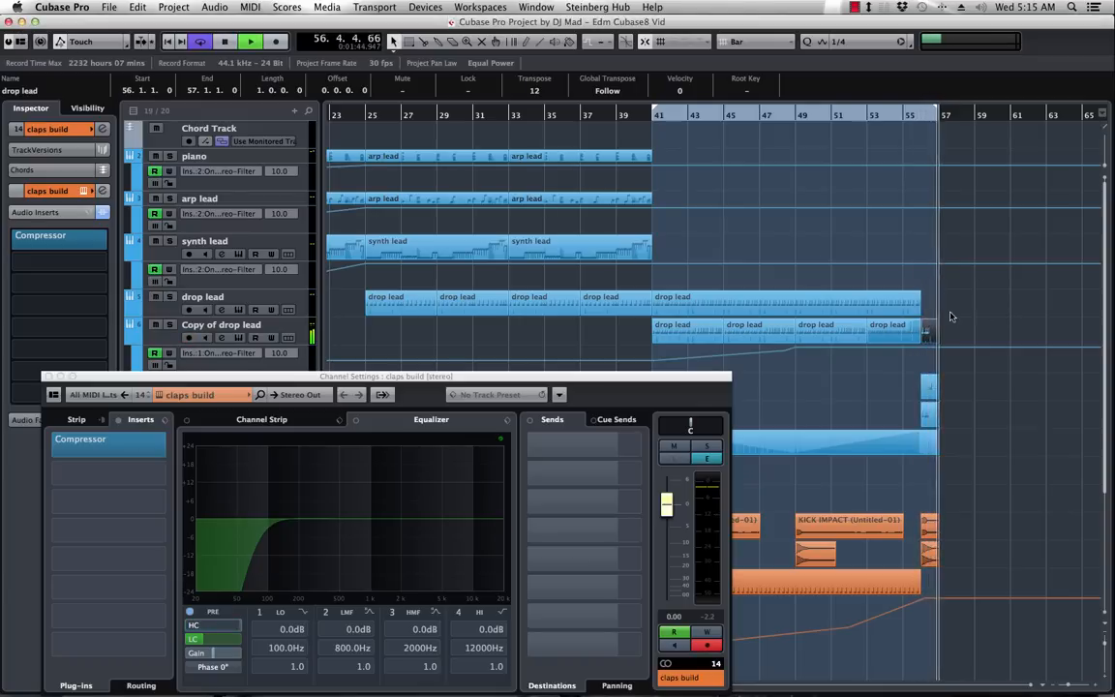
{"action": "left_click_drag", "start_coordinate": [166, 380], "coordinate": [337, 267]}
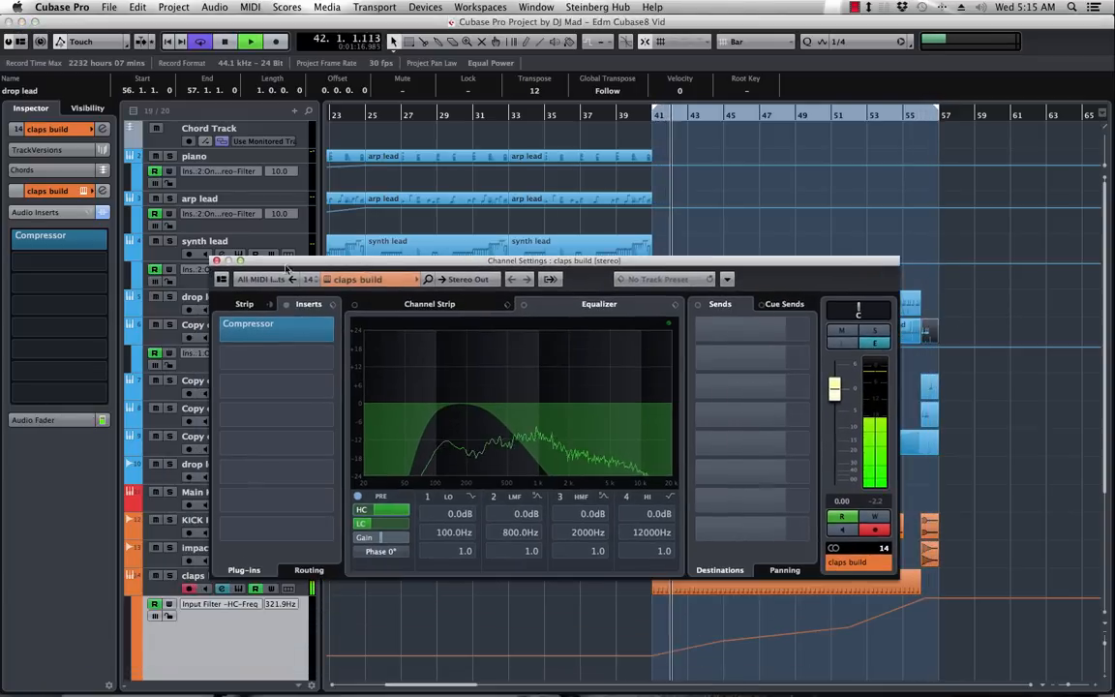
{"action": "left_click", "coordinate": [216, 261]}
{"action": "key", "text": "space"}
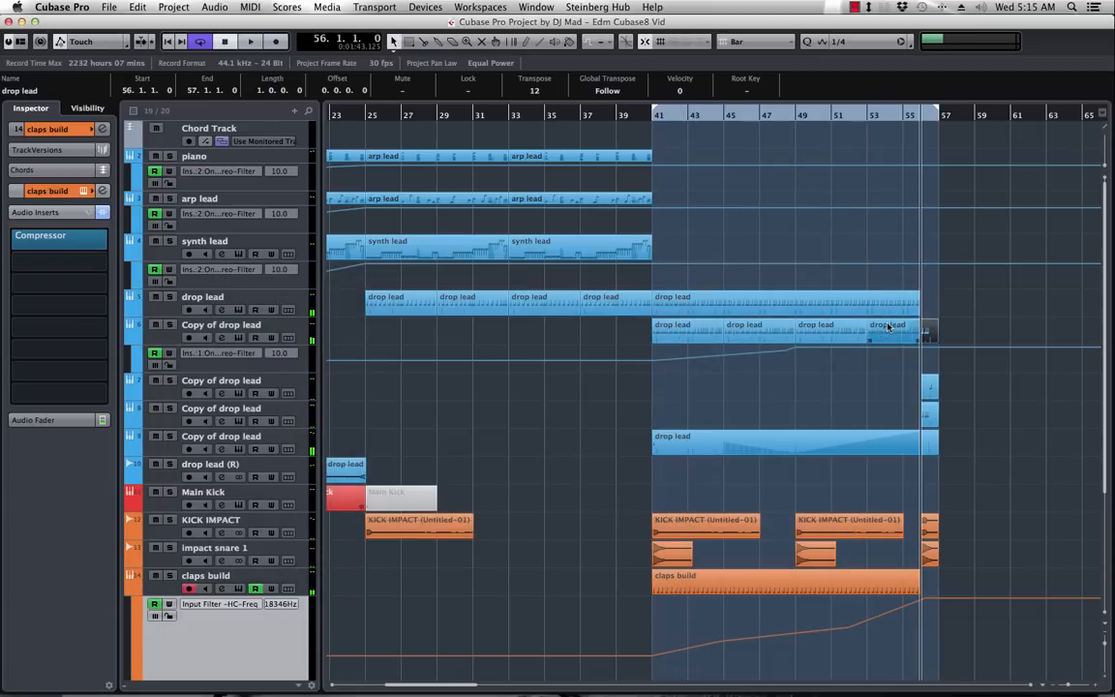
- Open the MediaBay and audition STH3_Impact_15 from the STH3_Impacts folder
{"action": "key", "text": "F5"}
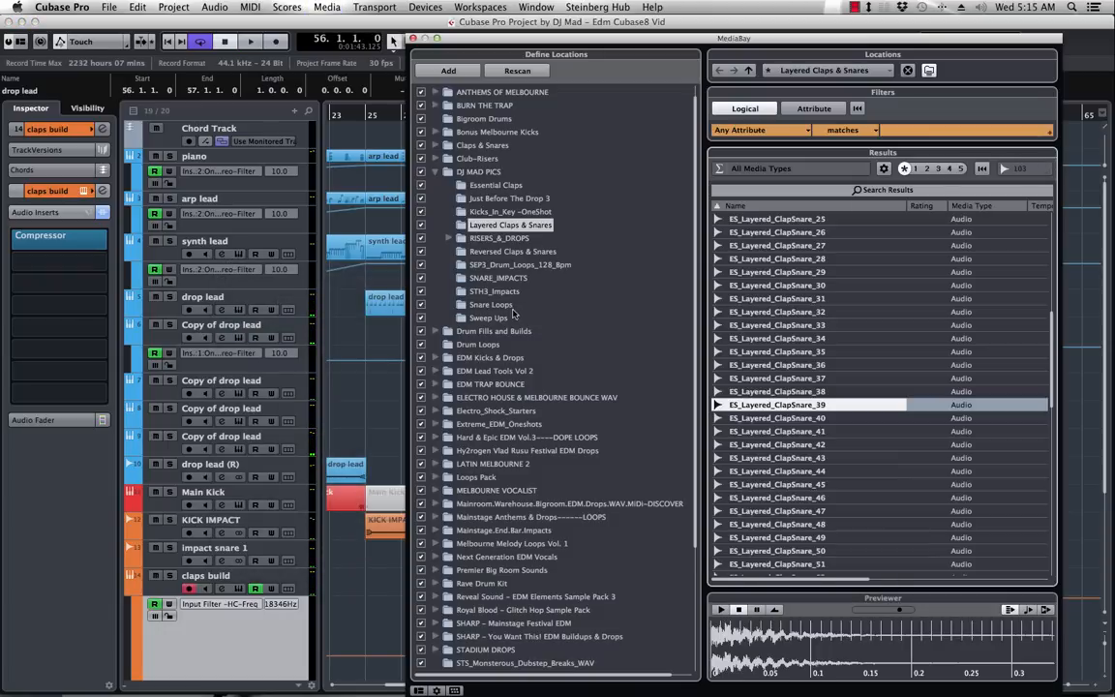
{"action": "left_click", "coordinate": [497, 292]}
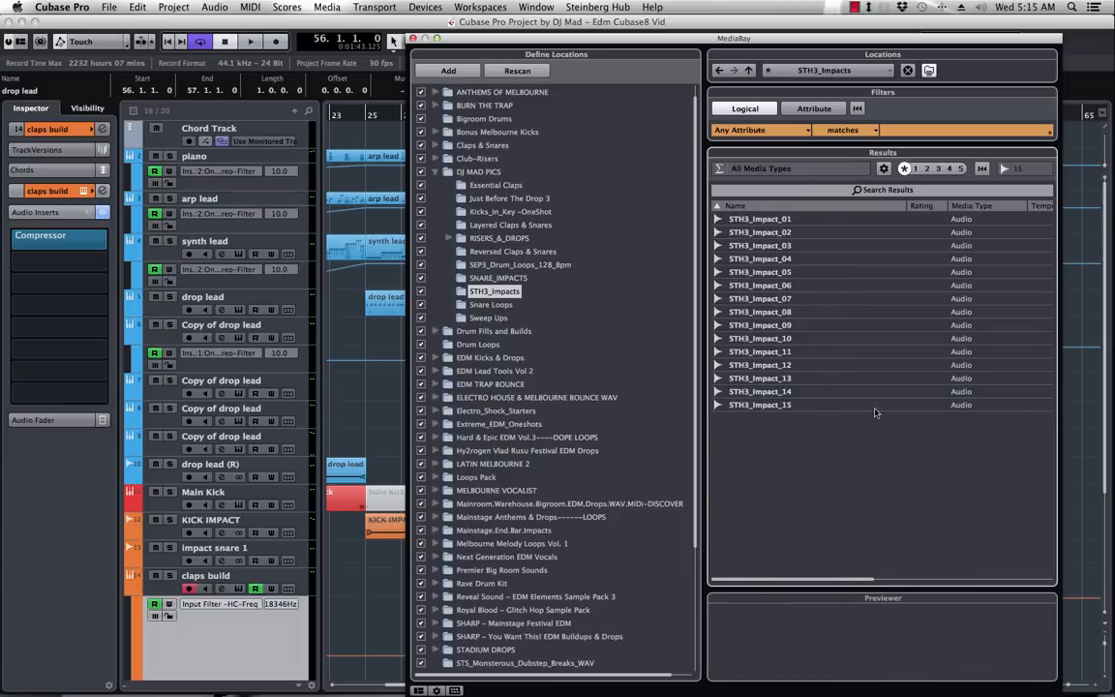
{"action": "left_click", "coordinate": [784, 406]}
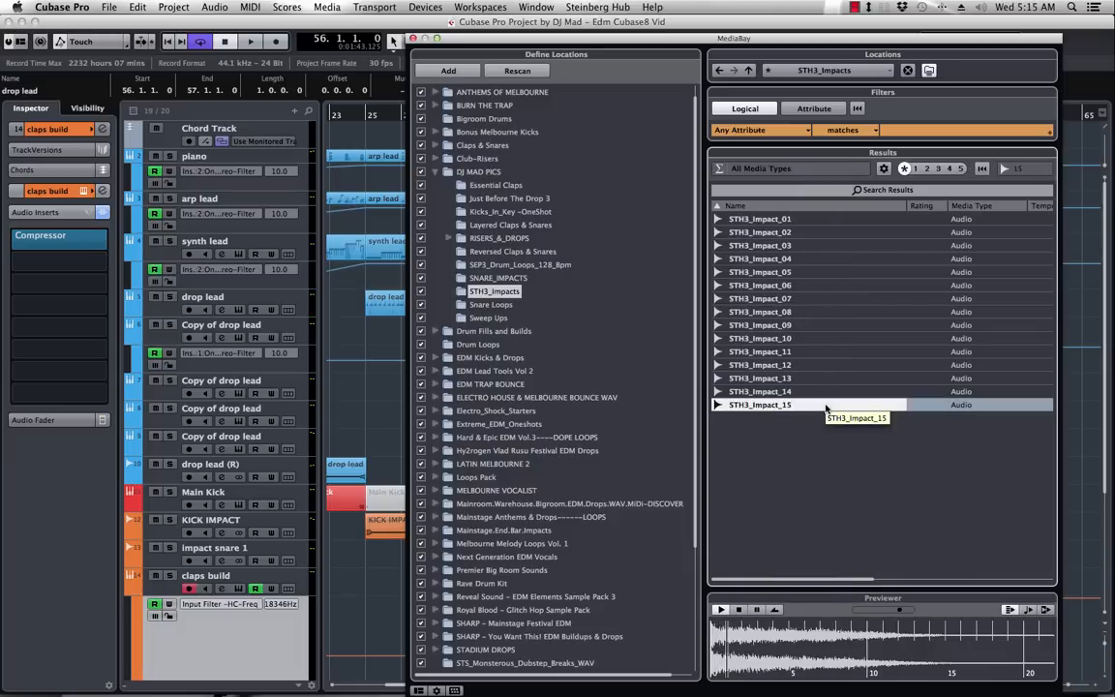
- Browse the SNARE_IMPACTS folder and audition EBI_DRY_SNARE_IMPACT_040_Gb
{"action": "left_click", "coordinate": [492, 305]}
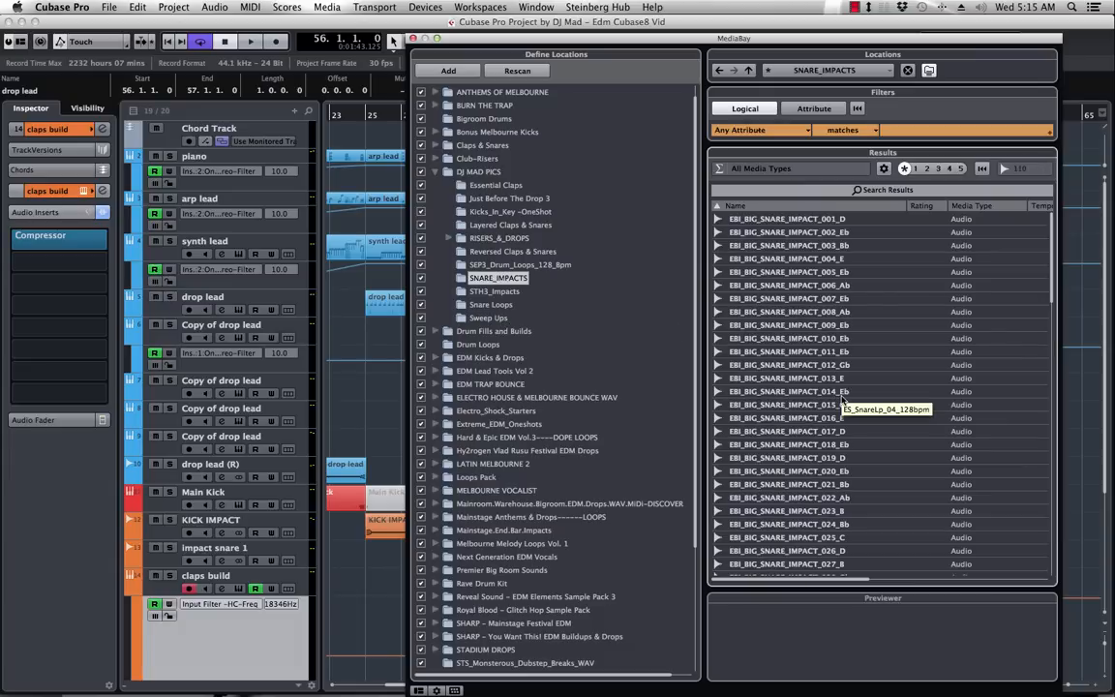
{"action": "scroll", "coordinate": [840, 399], "scroll_direction": "down", "scroll_amount": 5}
{"action": "left_click", "coordinate": [842, 569]}
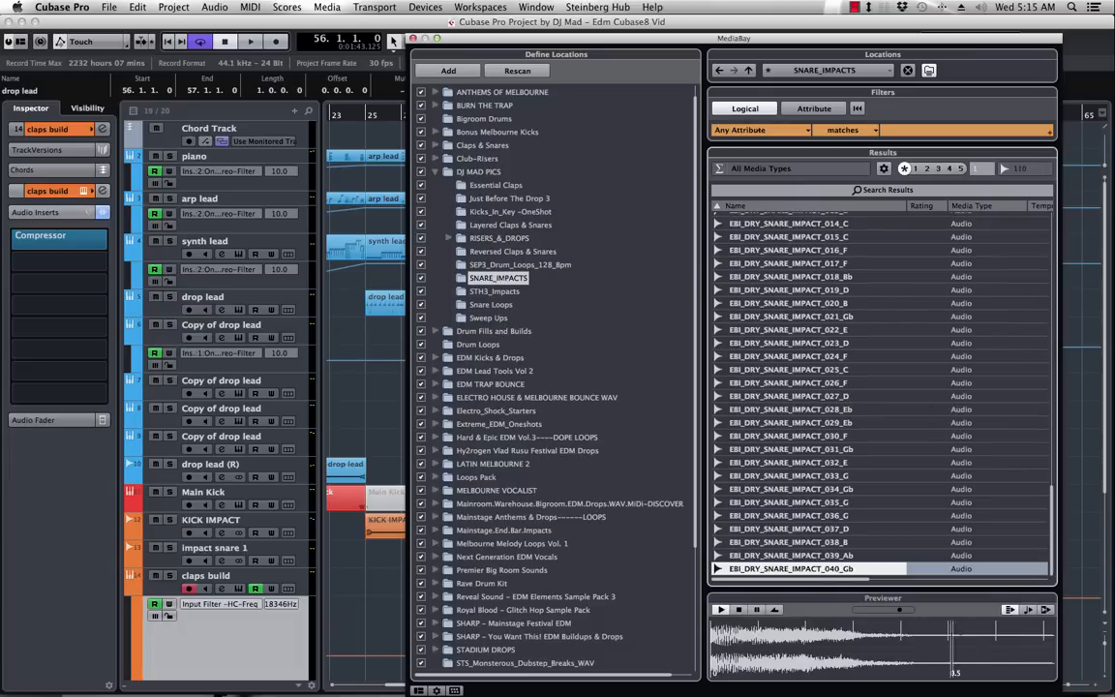
- Audition the dry snare impacts from EBI_DRY_SNARE_IMPACT_039_Ab back to EBI_DRY_SNARE_IMPACT_035_G
{"action": "key", "text": "Up"}
{"action": "key", "text": "Up"}
{"action": "key", "text": "Up"}
{"action": "key", "text": "Up"}
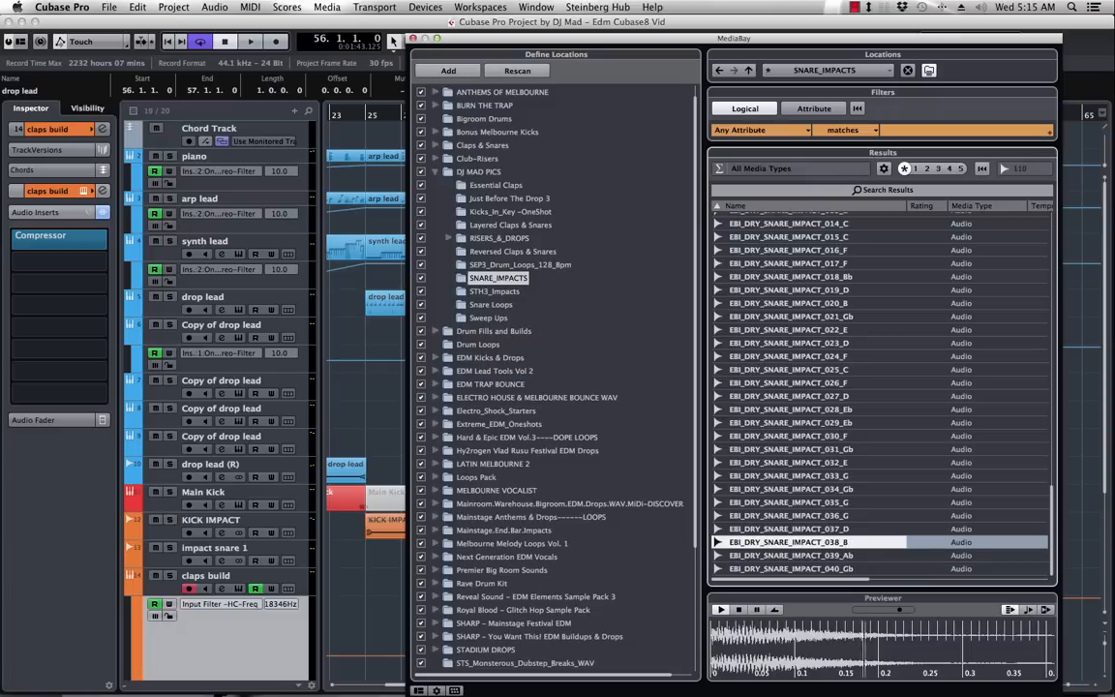
{"action": "key", "text": "Up"}
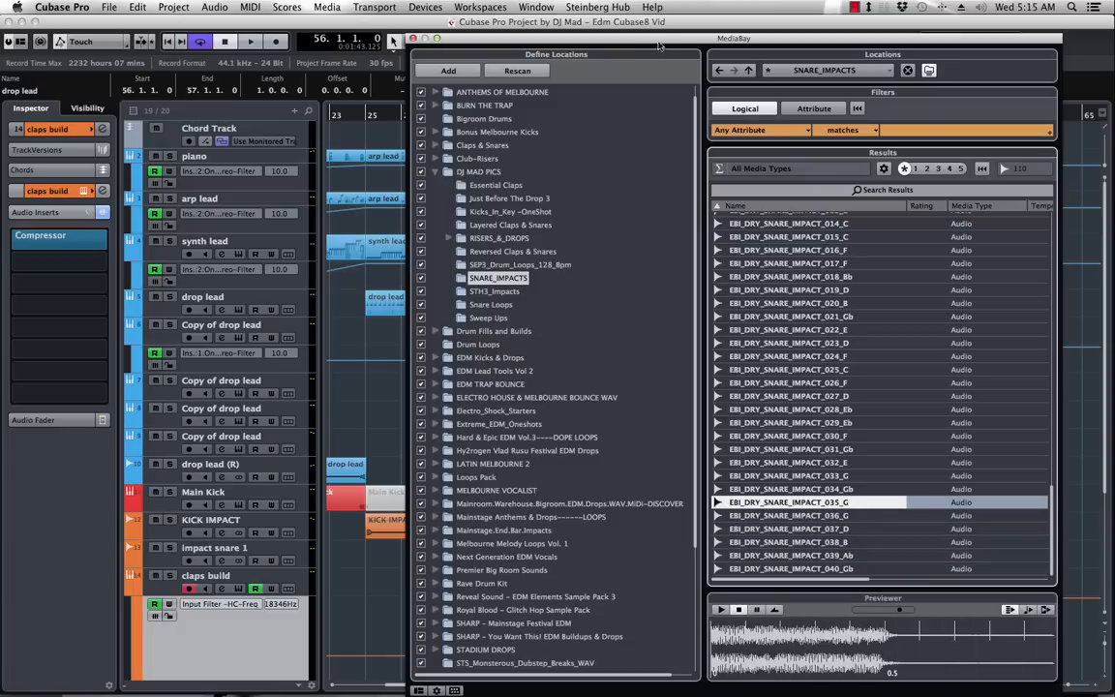
- Place EBI_DRY_SNARE_IMPACT_035_G on a new audio track at 56.1.1.0 and play the transition
{"action": "key", "text": "F5"}
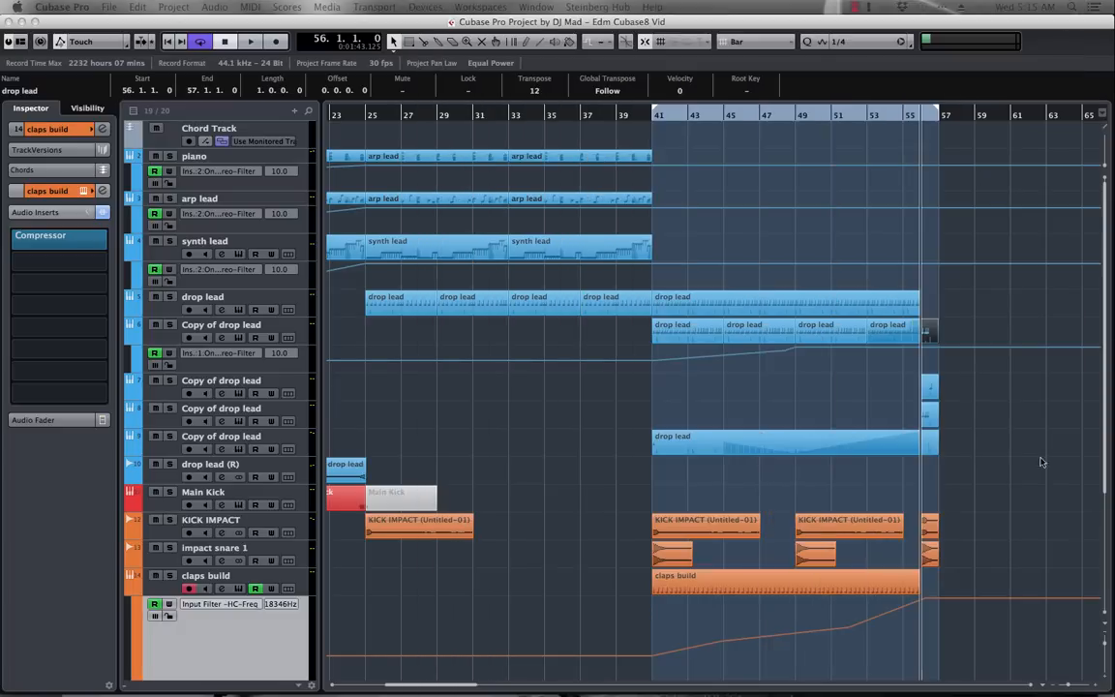
{"action": "scroll", "coordinate": [985, 469], "scroll_direction": "down", "scroll_amount": 5}
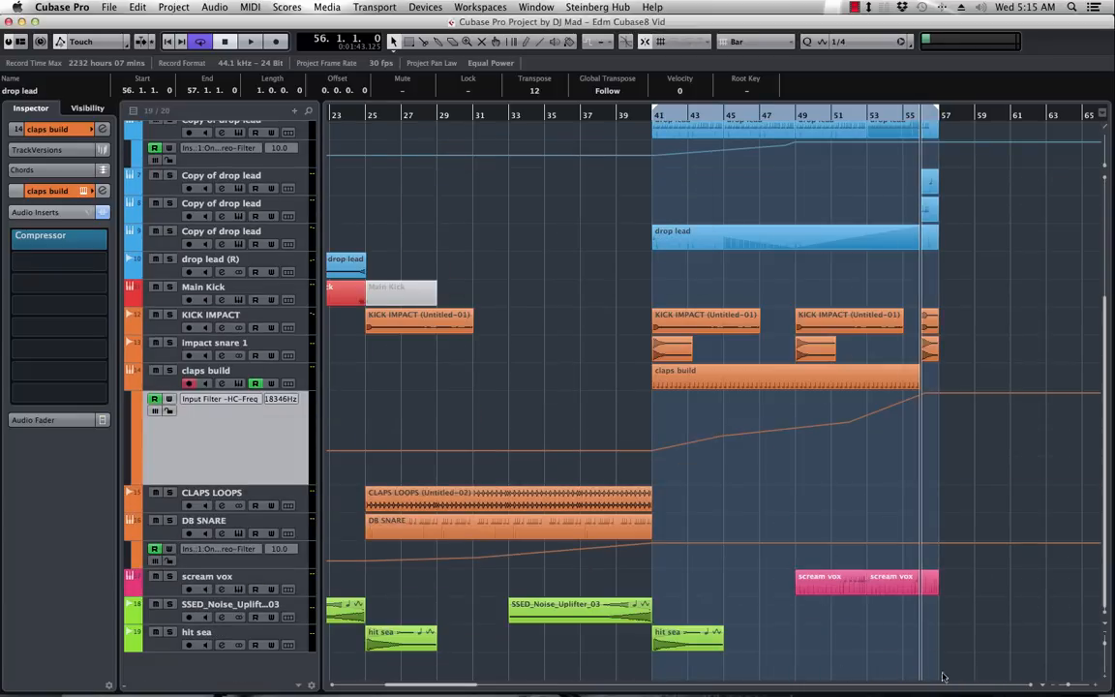
{"action": "key", "text": "space"}
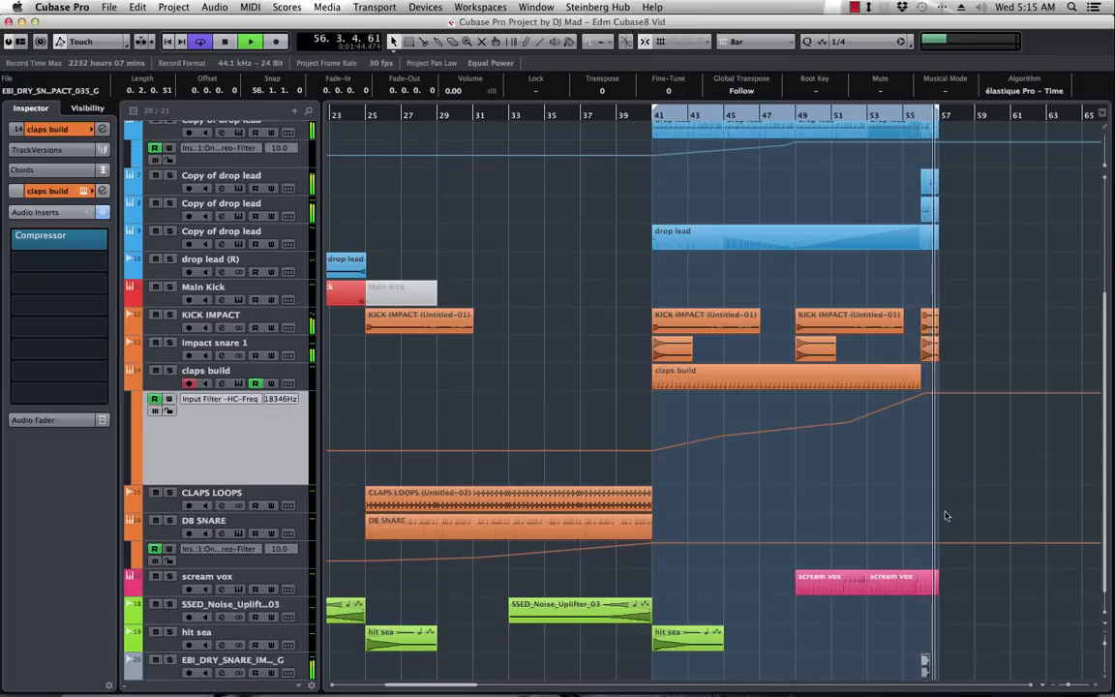
- Set the snap grid to Beat and move the dry snare impact event to 56.4.1.0, checking it in playback
{"action": "key", "text": "h"}
{"action": "key", "text": "h"}
{"action": "key", "text": "h"}
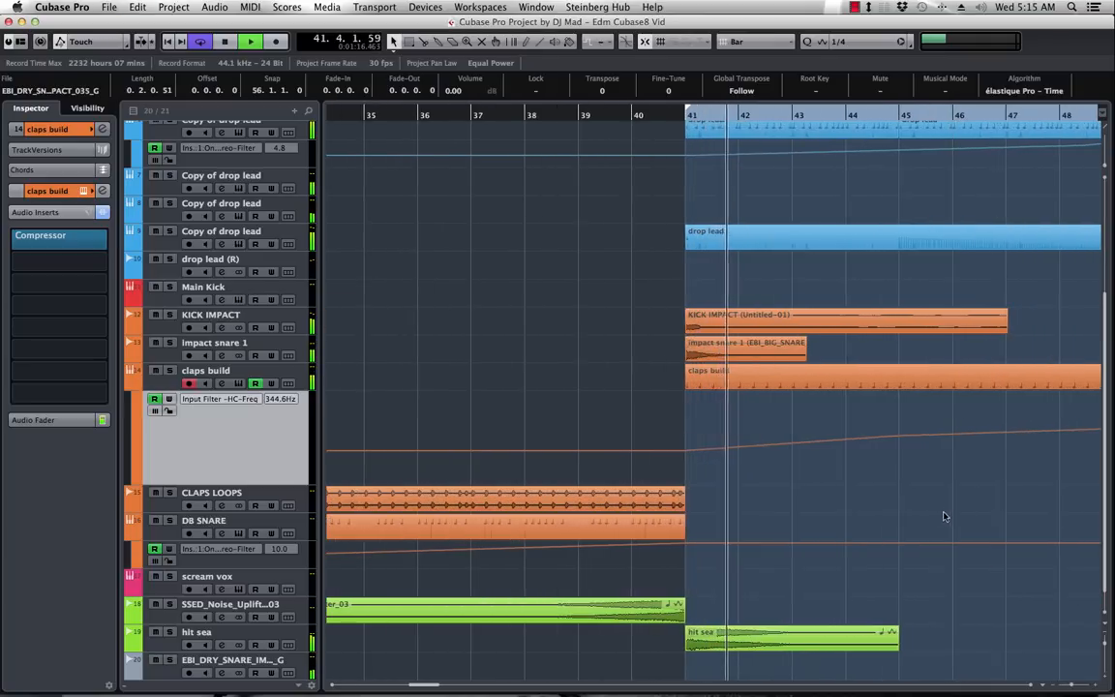
{"action": "key", "text": "space"}
{"action": "left_click", "coordinate": [745, 41]}
{"action": "left_click", "coordinate": [760, 51]}
{"action": "left_click_drag", "start_coordinate": [782, 669], "coordinate": [810, 644]}
{"action": "key", "text": "space"}
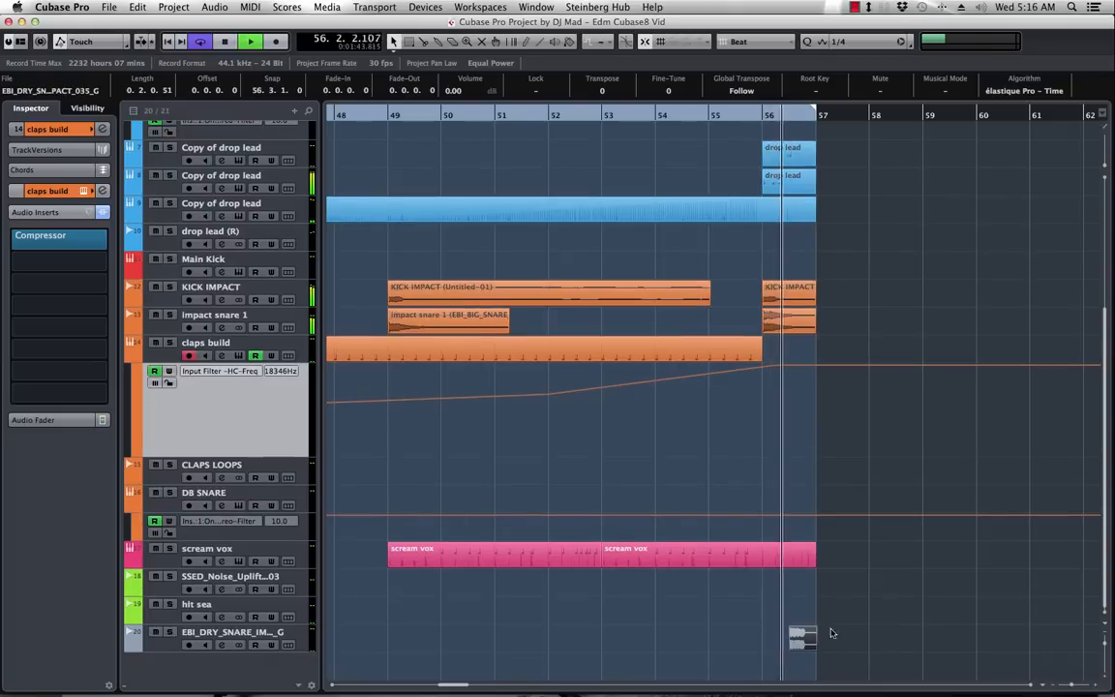
{"action": "mouse_move", "coordinate": [800, 638]}
{"action": "left_mouse_down"}
{"action": "mouse_move", "coordinate": [829, 644]}
{"action": "mouse_move", "coordinate": [815, 646]}
{"action": "left_mouse_up"}
{"action": "key", "text": "space"}
{"action": "key", "text": "space"}
- Shorten the F2 note at 56.3.1.0 to one beat in track 7's bar 56 drop lead event
{"action": "scroll", "coordinate": [836, 250], "scroll_direction": "up", "scroll_amount": 4}
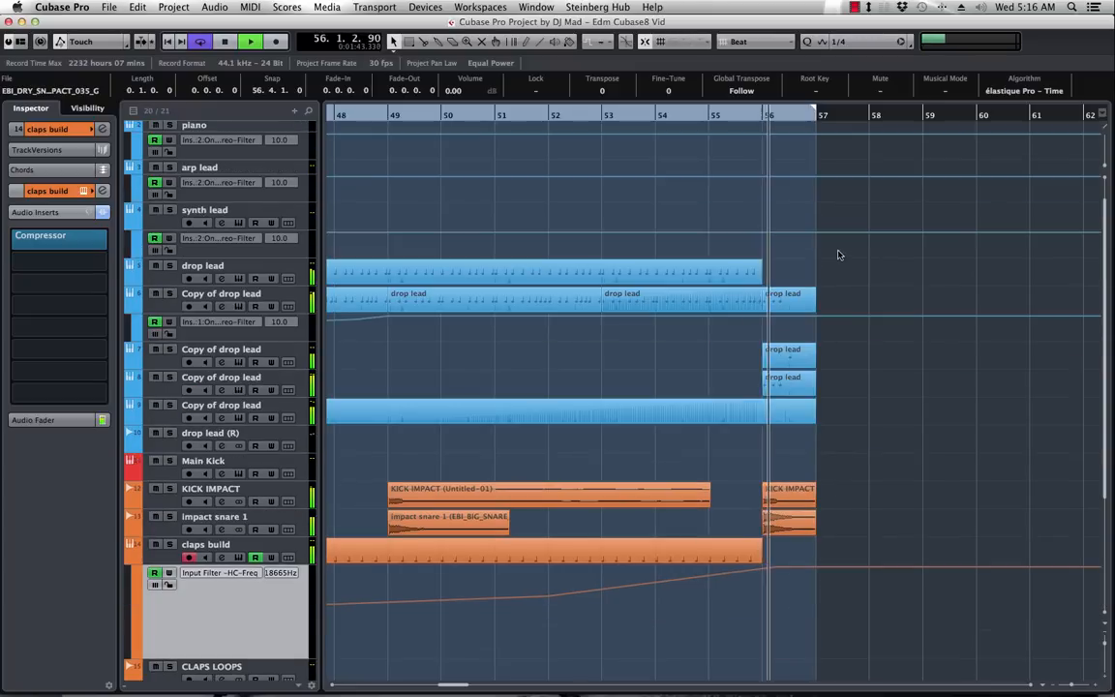
{"action": "left_click", "coordinate": [802, 383]}
{"action": "double_click", "coordinate": [802, 382]}
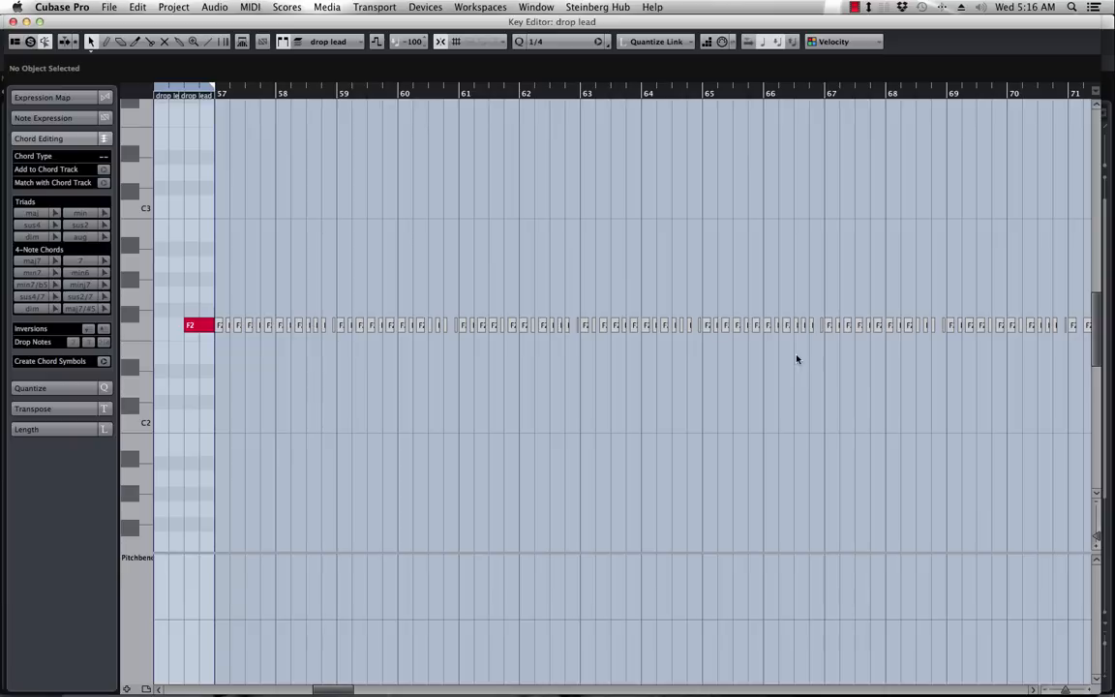
{"action": "left_click_drag", "start_coordinate": [208, 317], "coordinate": [198, 323]}
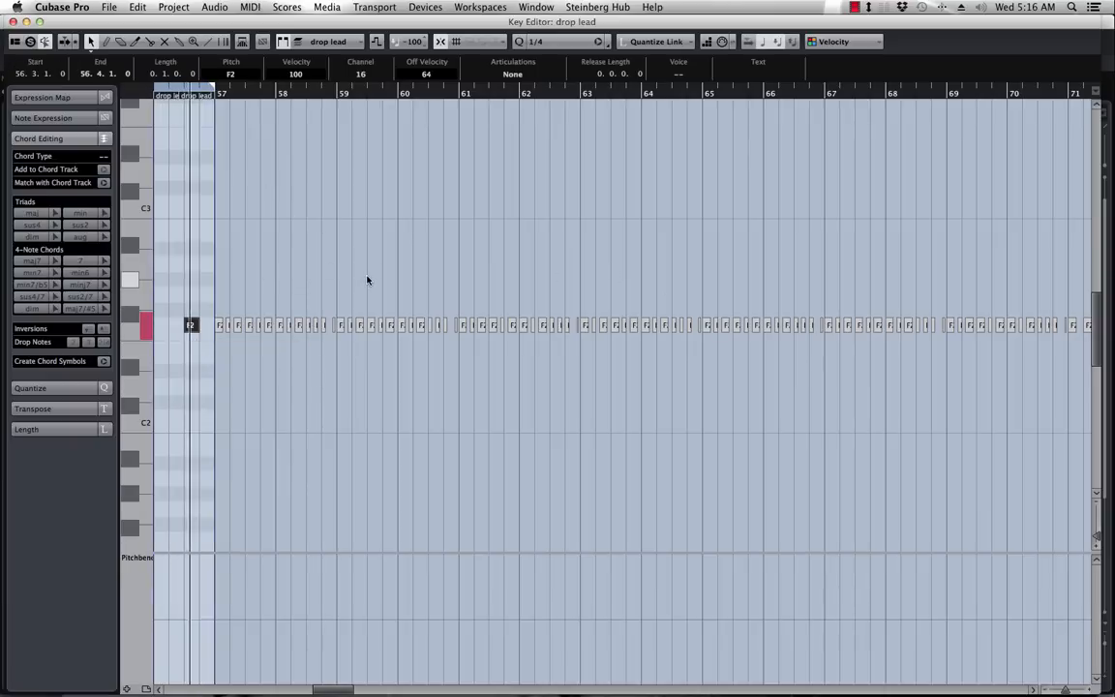
{"action": "left_click", "coordinate": [13, 21]}
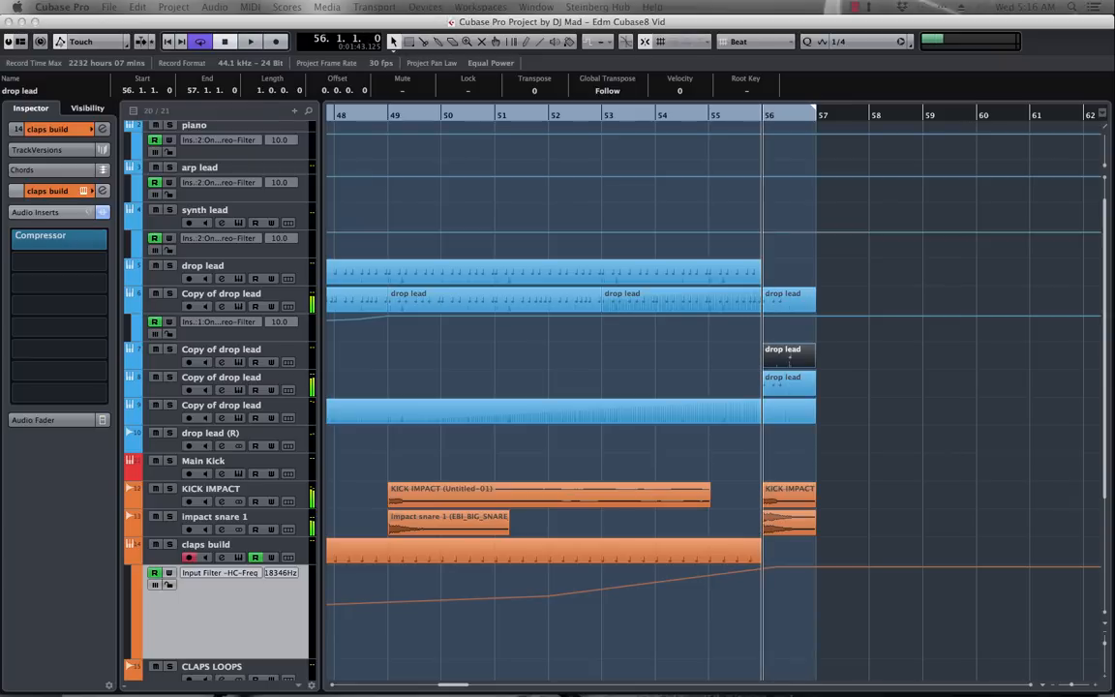
- Move the EBI_DRY_SNARE_IMPACT_035_G track directly below KICK IMPACT and colour it orange
{"action": "scroll", "coordinate": [998, 433], "scroll_direction": "down", "scroll_amount": 5}
{"action": "scroll", "coordinate": [998, 432], "scroll_direction": "left", "scroll_amount": 2}
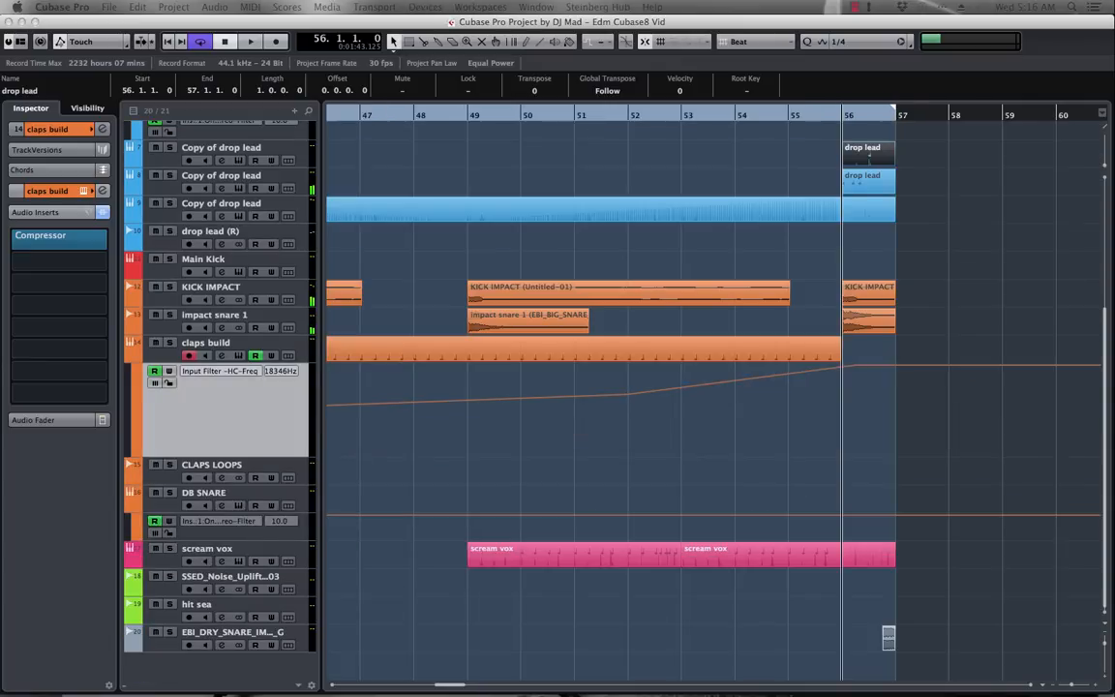
{"action": "left_click", "coordinate": [168, 645]}
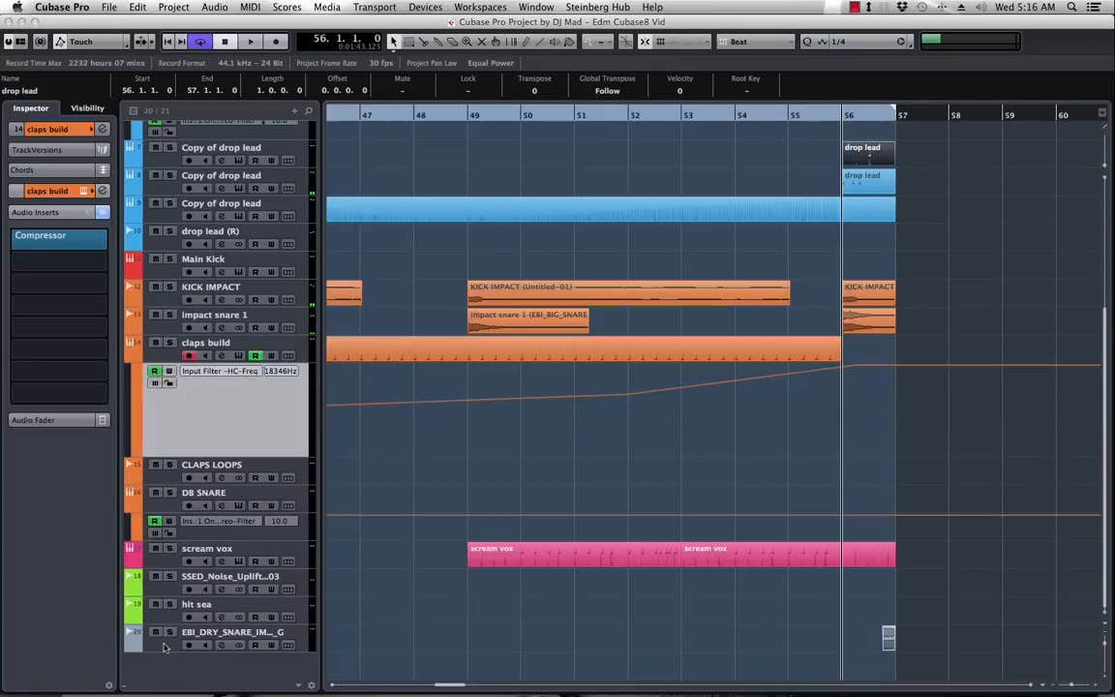
{"action": "left_click_drag", "start_coordinate": [200, 629], "coordinate": [274, 315]}
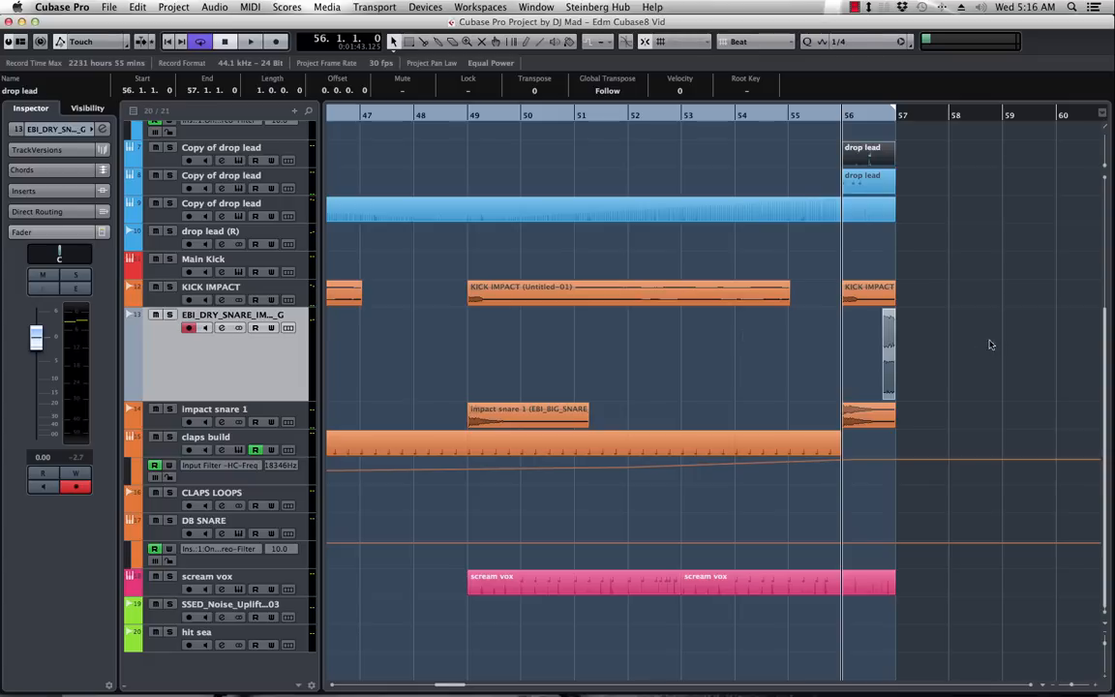
{"action": "left_click", "coordinate": [136, 350]}
{"action": "left_click", "coordinate": [179, 334]}
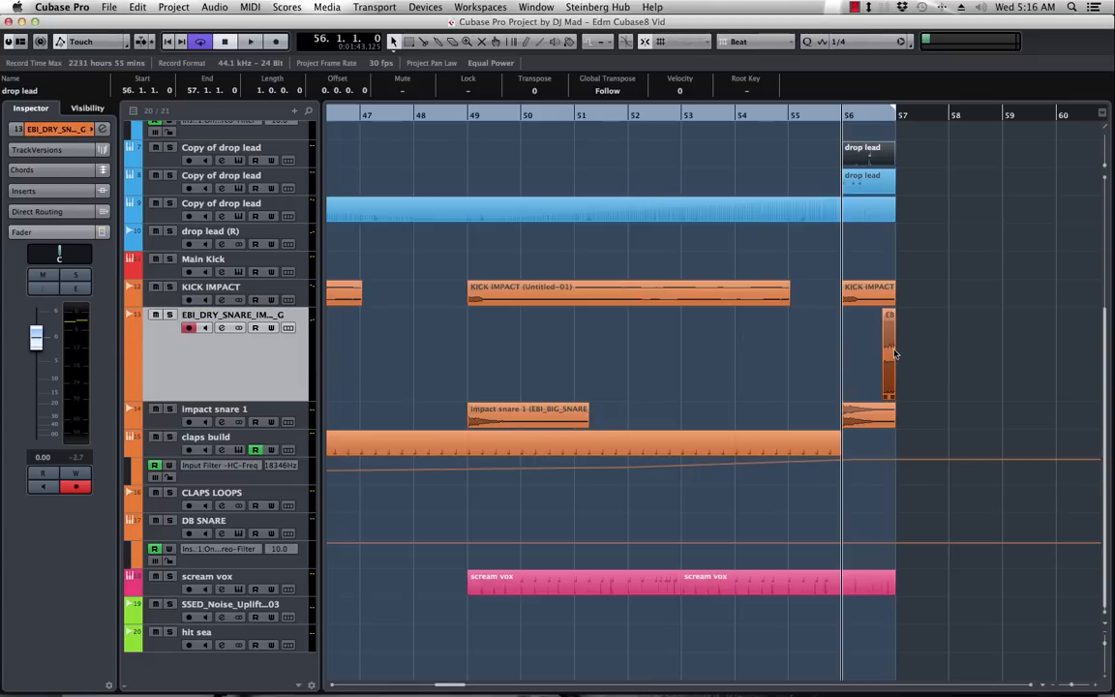
- Move the 035_G snare event to bar 55, mute it, and place EBI_DRY_SNARE_IMPACT_015_C at 56.4.1.0 for a playback check
{"action": "left_click_drag", "start_coordinate": [889, 353], "coordinate": [794, 355]}
{"action": "left_click_drag", "start_coordinate": [1112, 289], "coordinate": [880, 355]}
{"action": "key", "text": "space"}
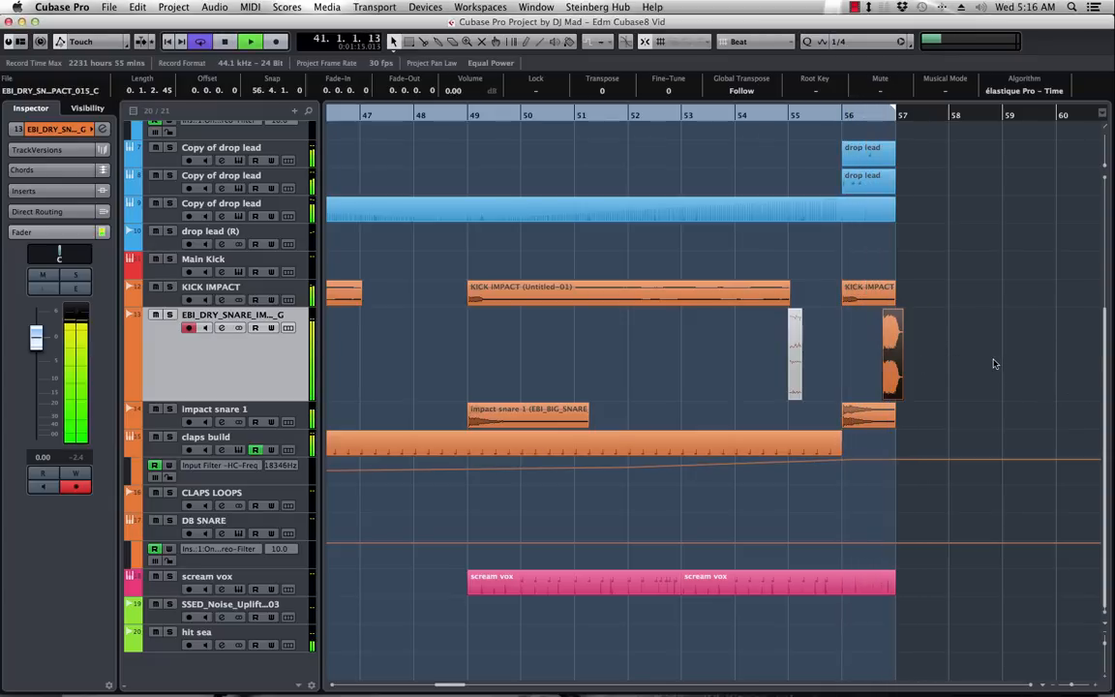
{"action": "key", "text": "space"}
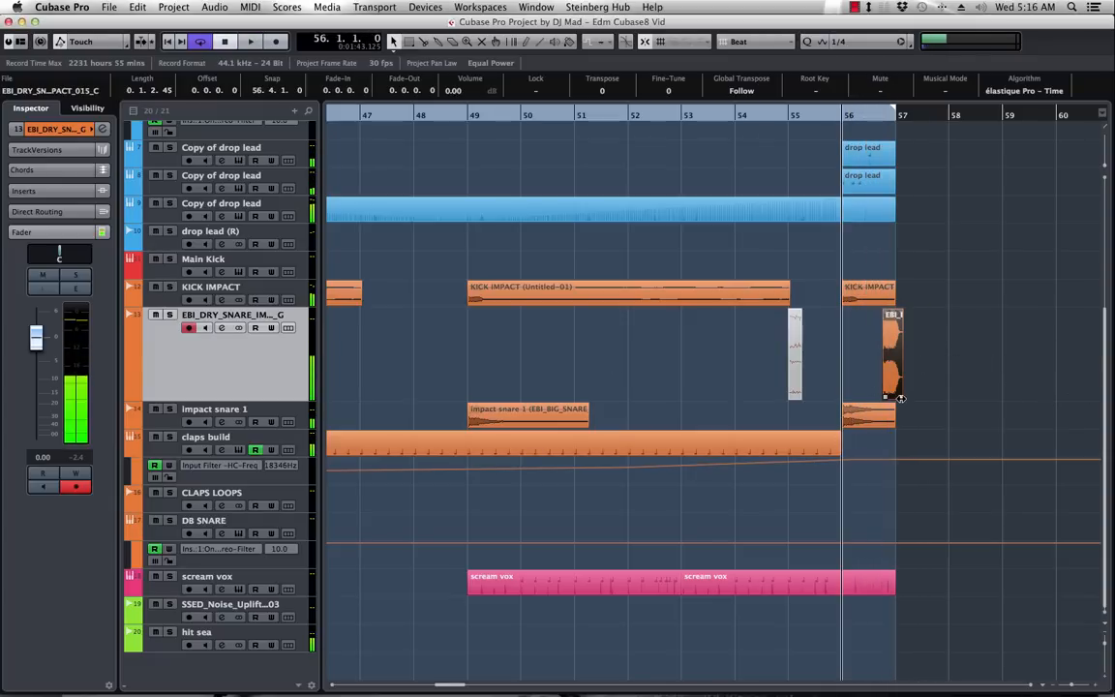
- Trim the 015_C snare impact to one beat, ending at bar 57, and delete the muted 035_G event
{"action": "left_click_drag", "start_coordinate": [900, 398], "coordinate": [893, 406]}
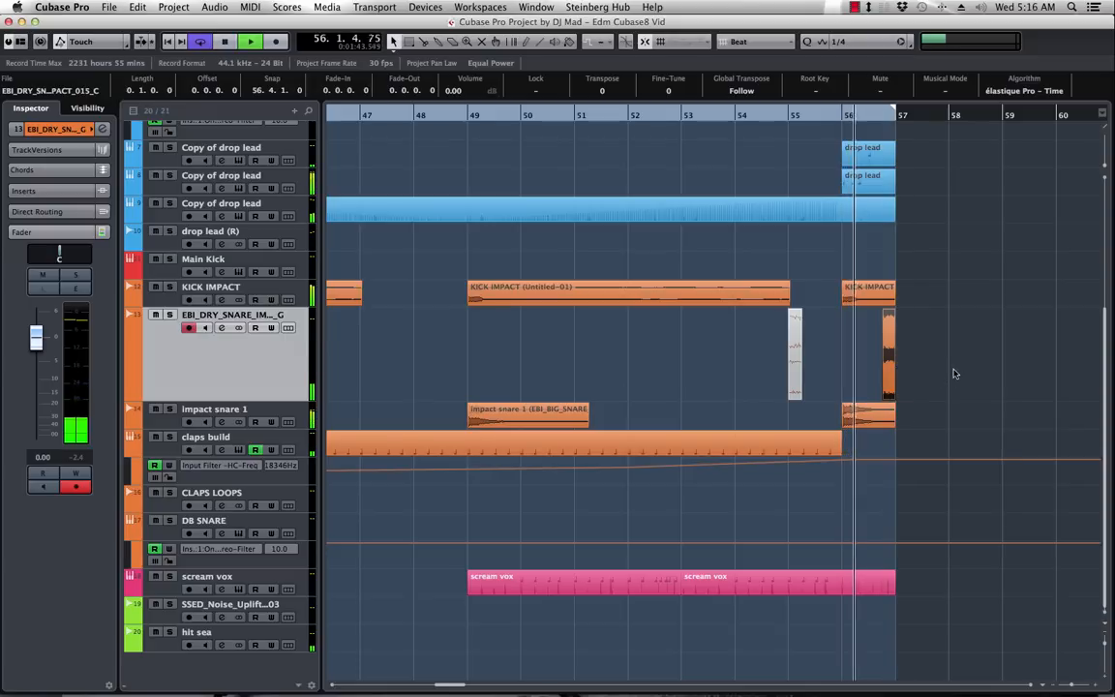
{"action": "key", "text": "space"}
{"action": "left_click", "coordinate": [797, 340]}
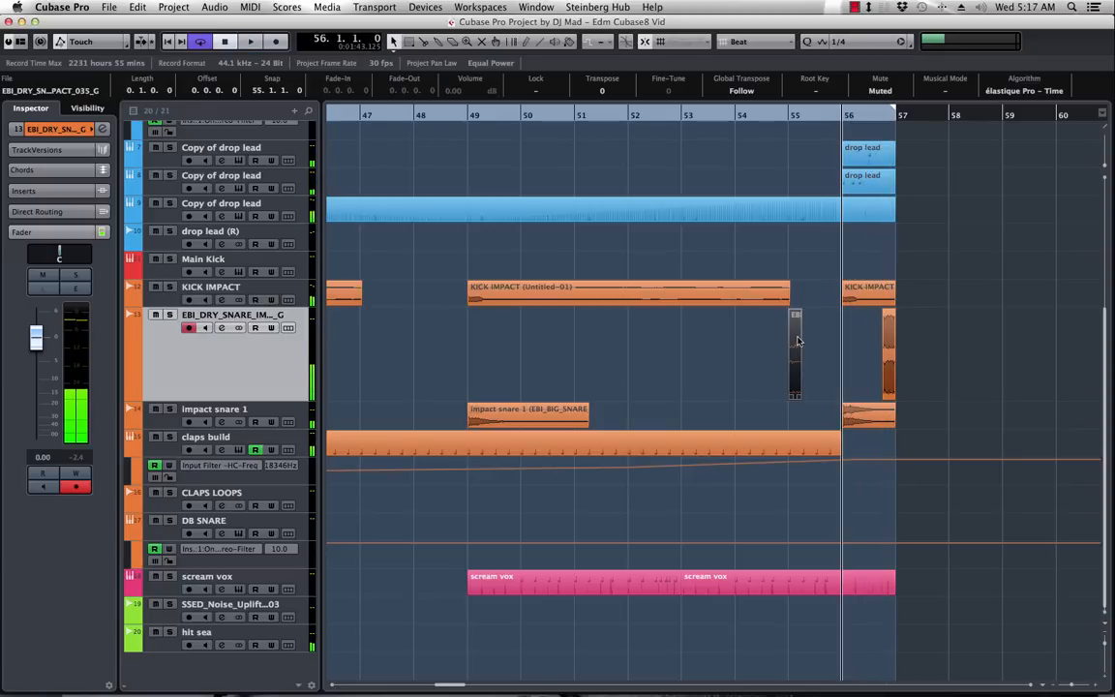
{"action": "key", "text": "Delete"}
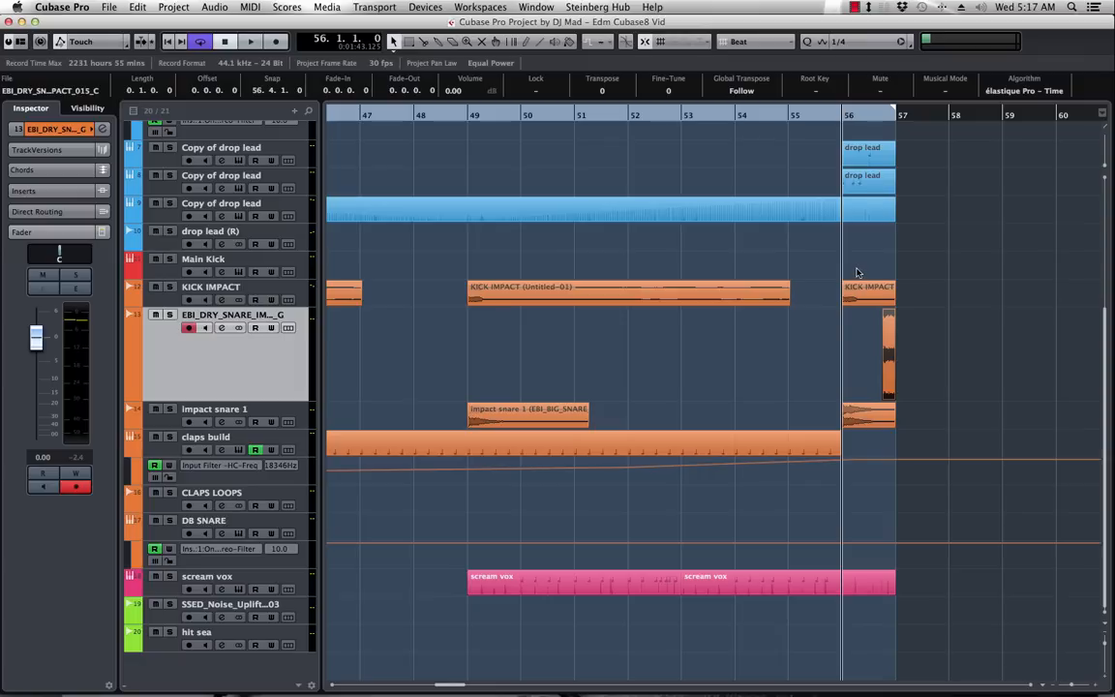
- Play back the build-up loop to check the new snare impact before bar 57
{"action": "key", "text": "g"}
{"action": "left_click", "coordinate": [599, 116]}
{"action": "key", "text": "space"}
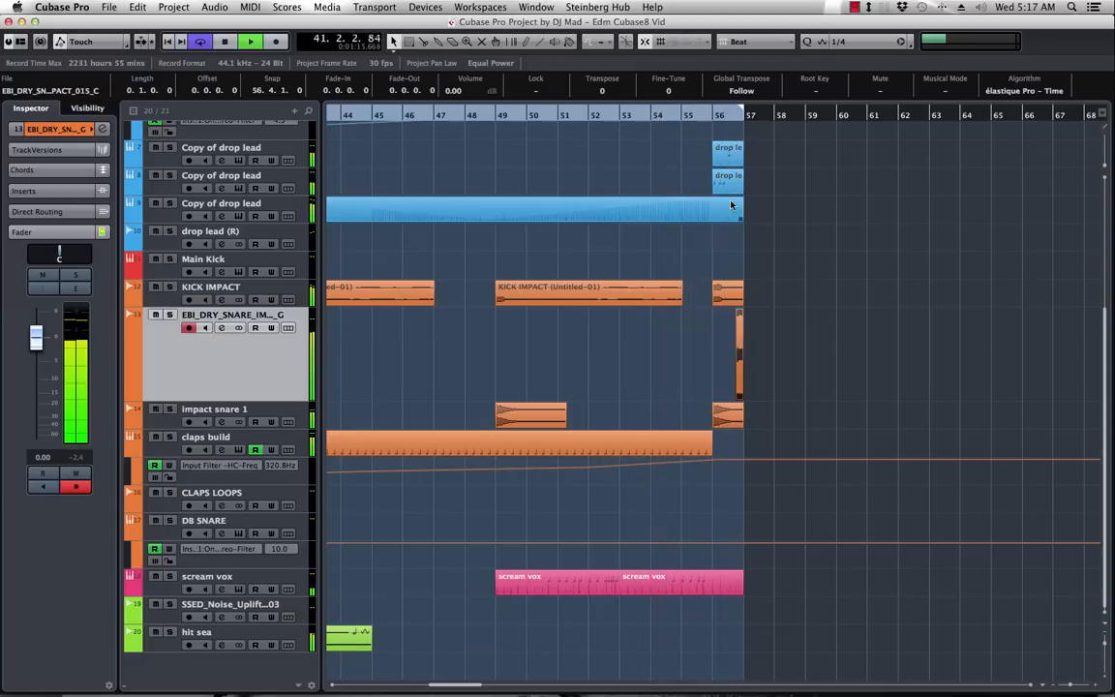
- Set the volume of track 8, Copy of drop lead, to -2.18 dB and rename the track bass synth
{"action": "left_click", "coordinate": [221, 179]}
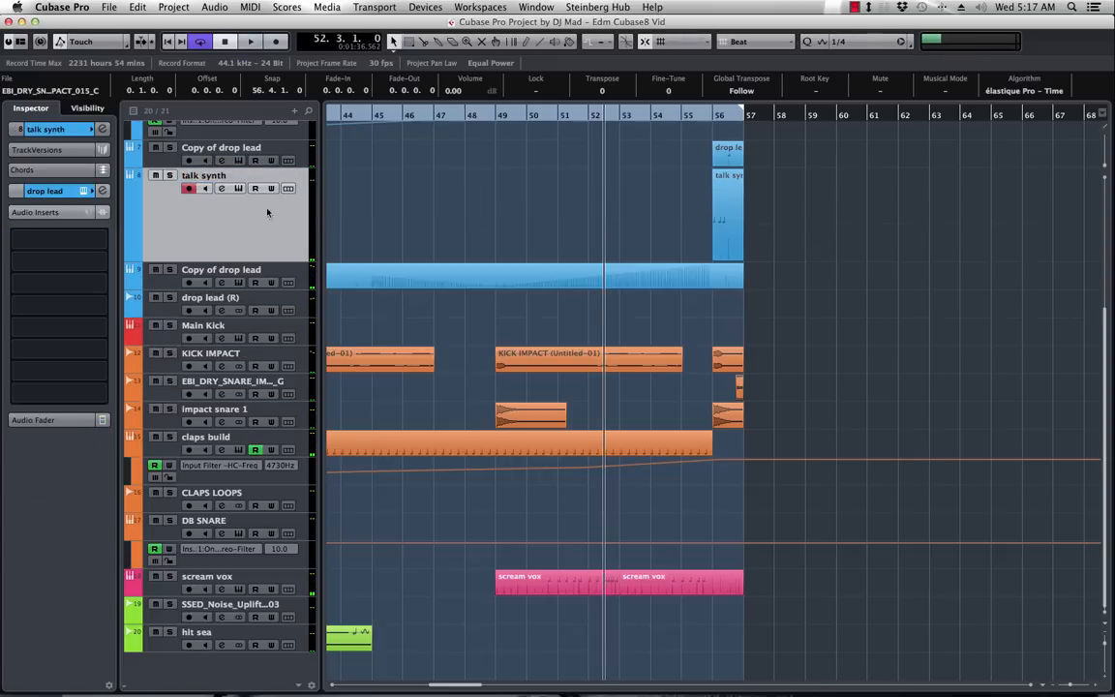
{"action": "left_click", "coordinate": [29, 419]}
{"action": "key", "text": "space"}
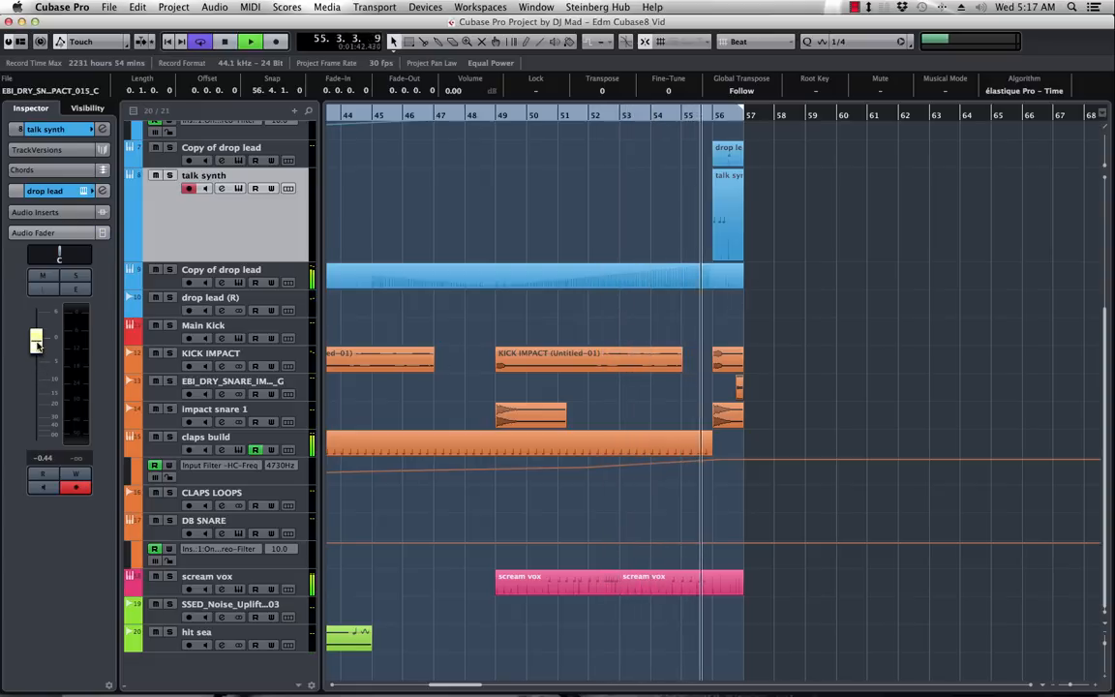
{"action": "left_click_drag", "start_coordinate": [36, 344], "coordinate": [80, 347]}
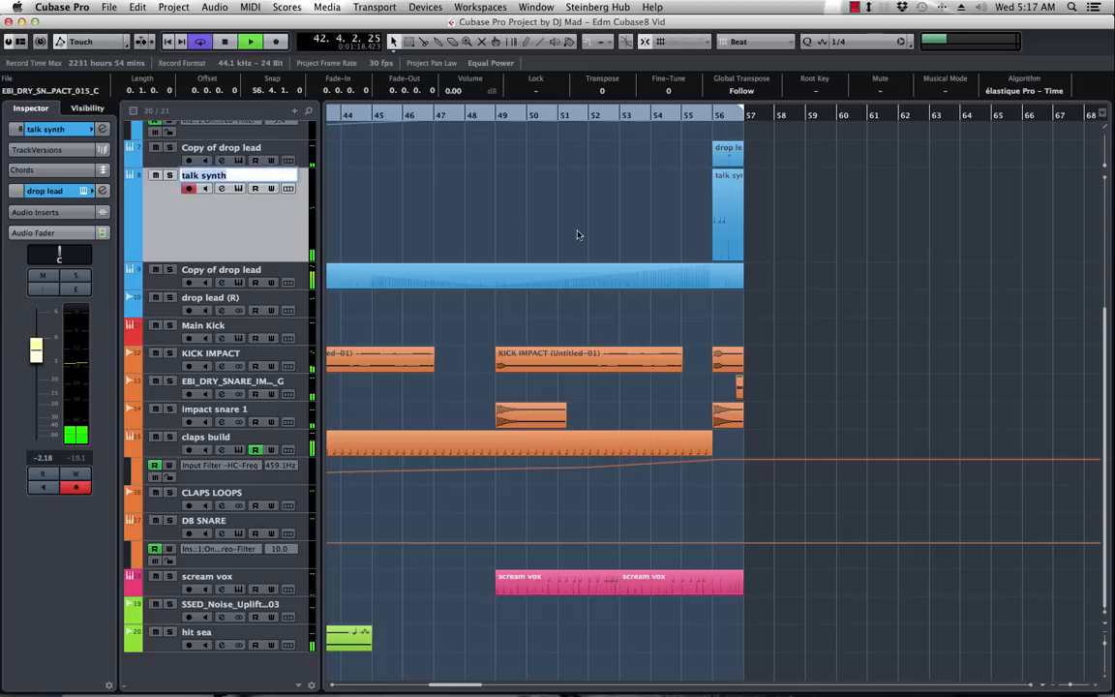
{"action": "type", "text": "ynth"}
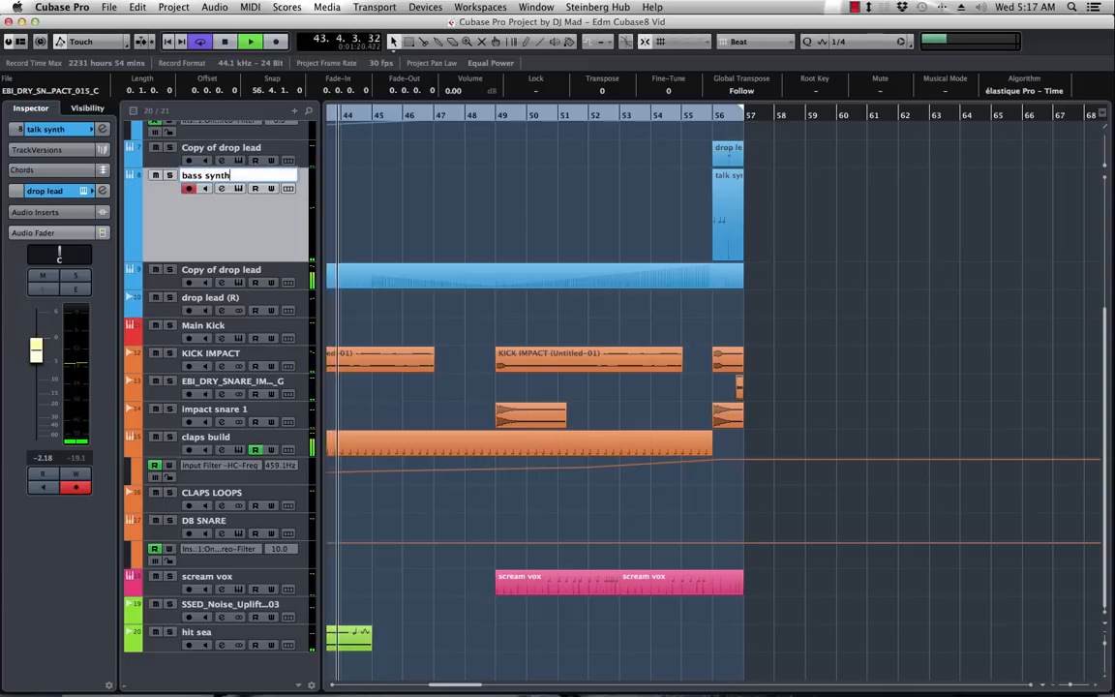
{"action": "key", "text": "Return"}
- Rename track 7, Copy of drop lead, as TALK SYNTH and set its volume to -2.61 dB
{"action": "left_click", "coordinate": [232, 155]}
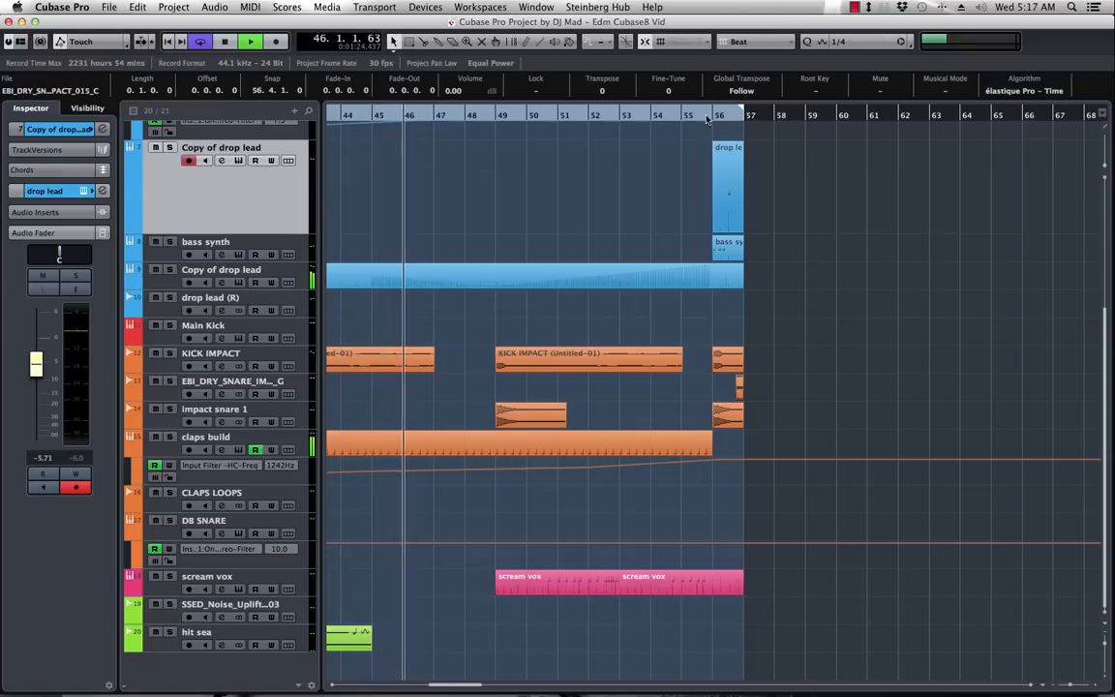
{"action": "double_click", "coordinate": [232, 152]}
{"action": "type", "text": "TALK SYNTH"}
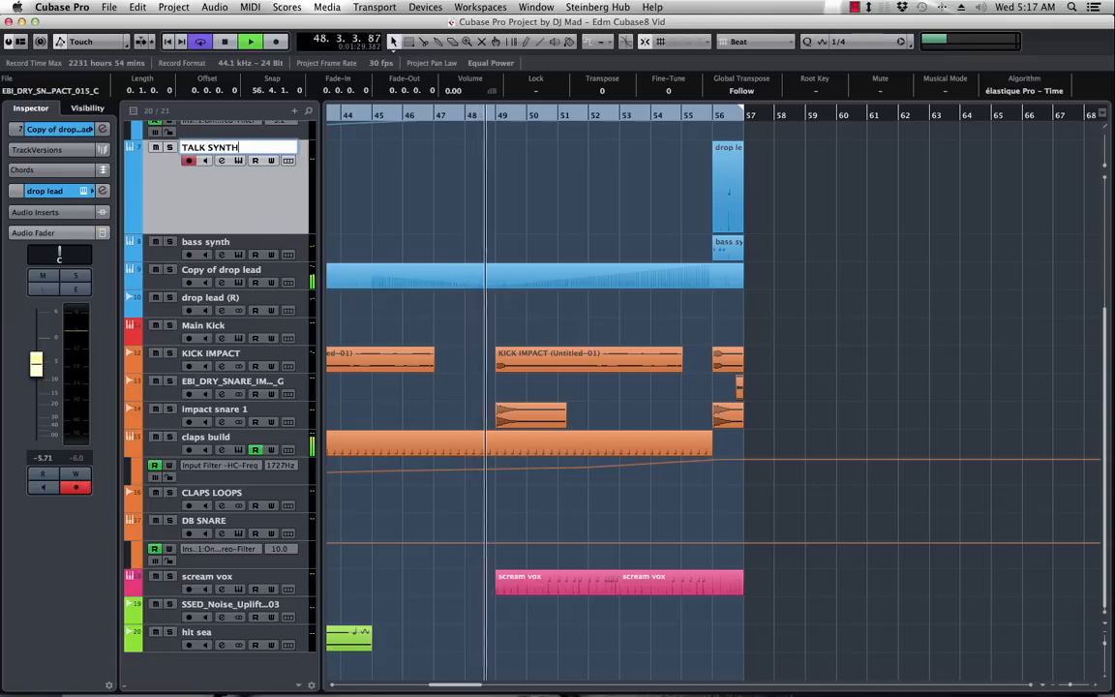
{"action": "key", "text": "Return"}
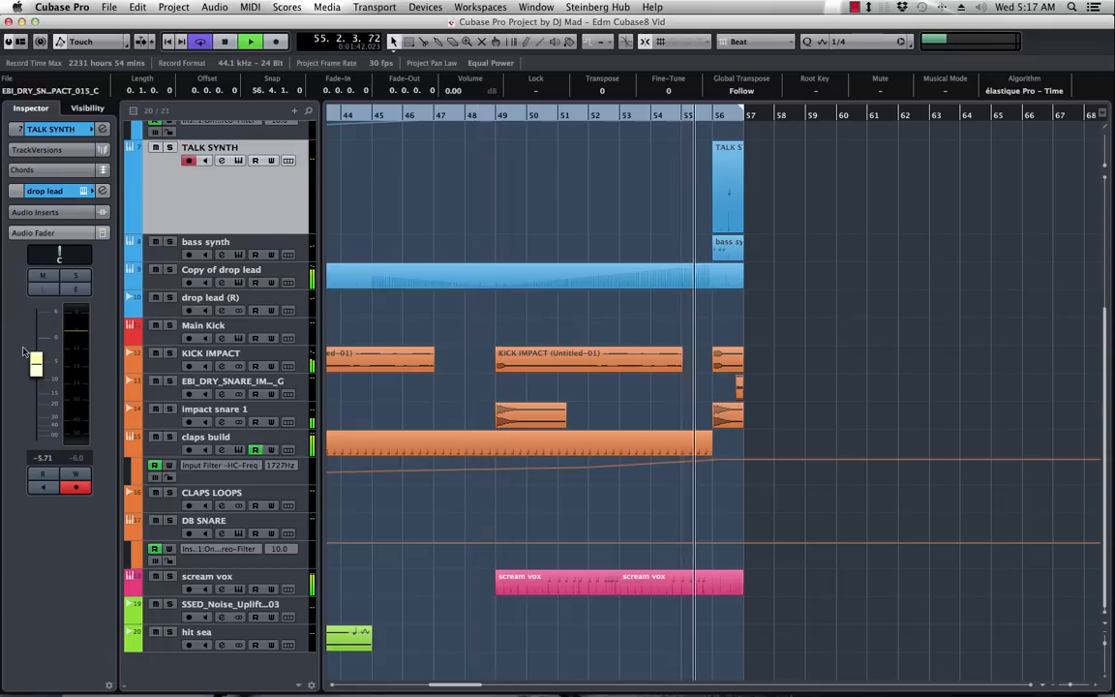
{"action": "left_click_drag", "start_coordinate": [37, 366], "coordinate": [37, 354]}
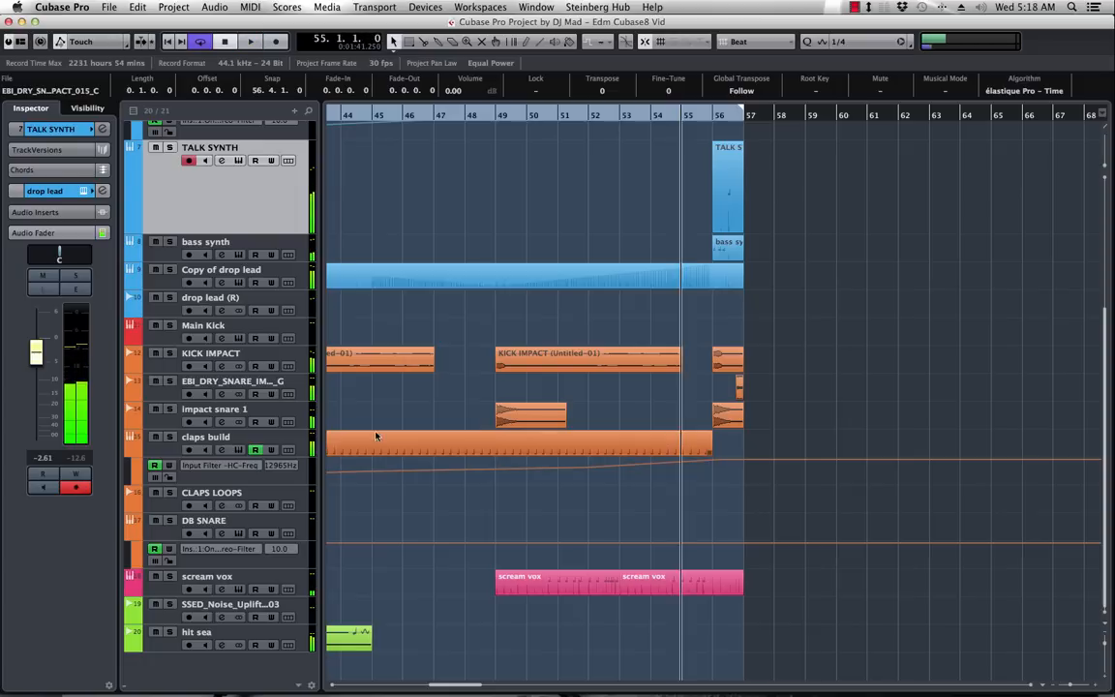
- Set the dry snare impact track's volume to 0.65 dB and play back the whole build-up loop
{"action": "left_click", "coordinate": [305, 387]}
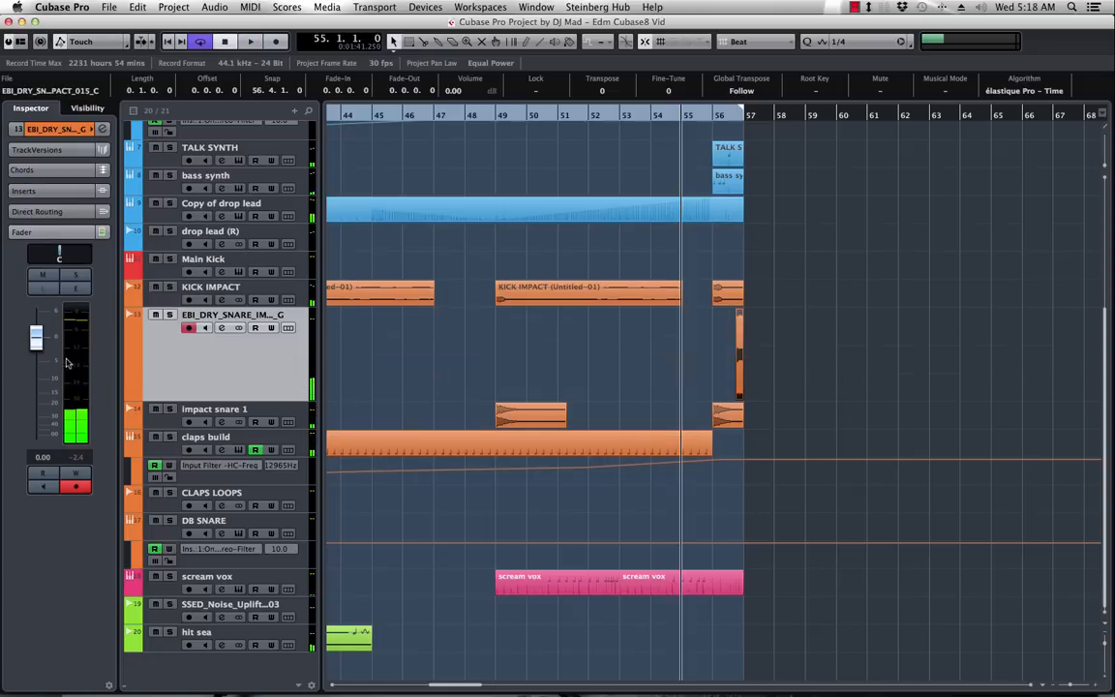
{"action": "key", "text": "space"}
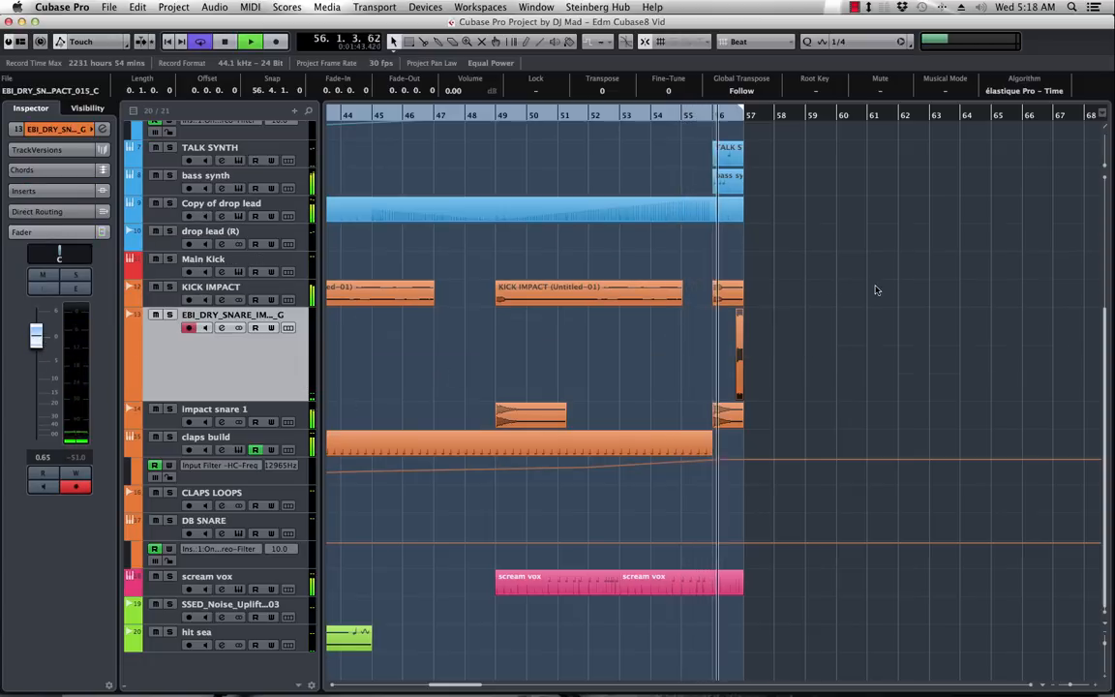
{"action": "key", "text": "g"}
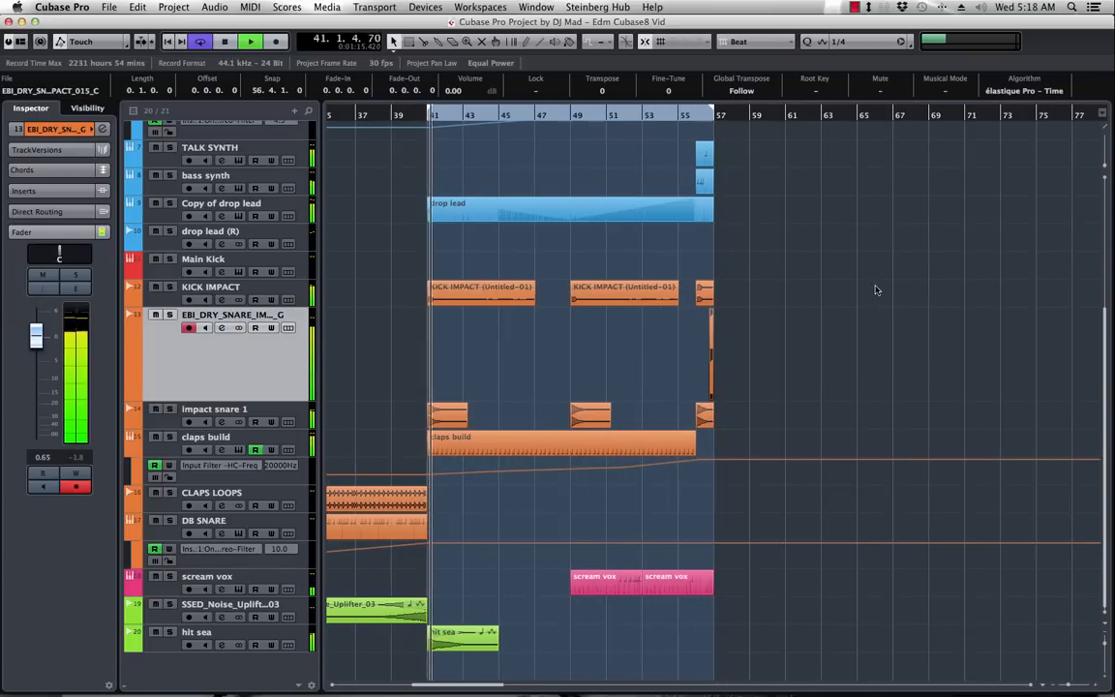
{"action": "scroll", "coordinate": [747, 233], "scroll_direction": "right", "scroll_amount": 2}
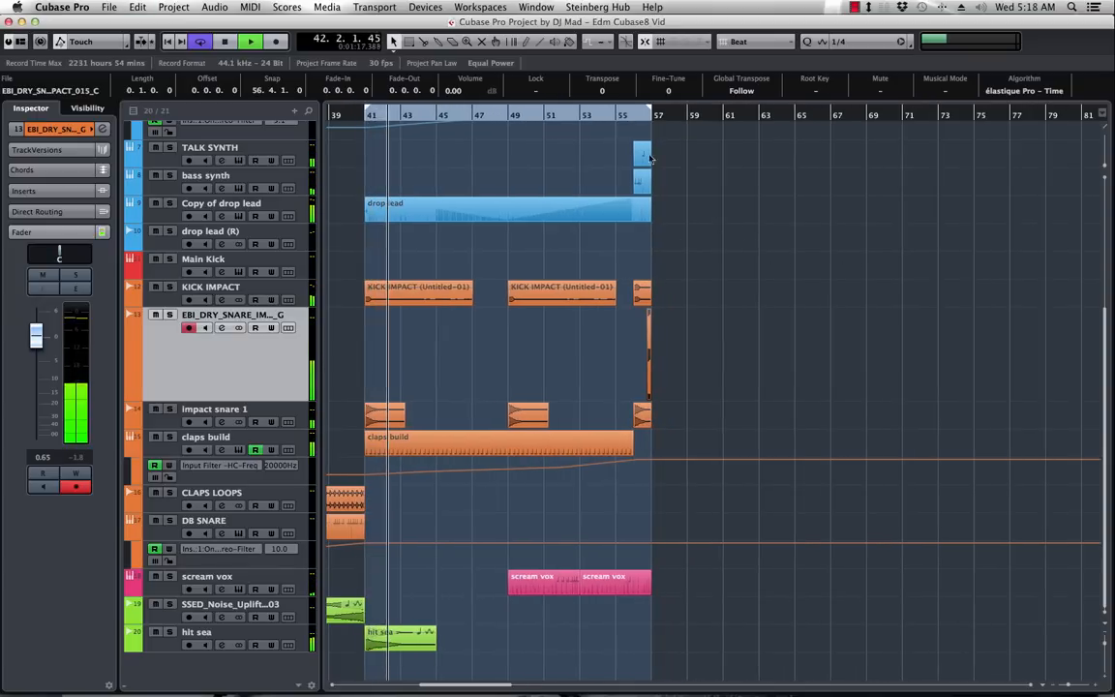
{"action": "scroll", "coordinate": [710, 256], "scroll_direction": "up", "scroll_amount": 3}
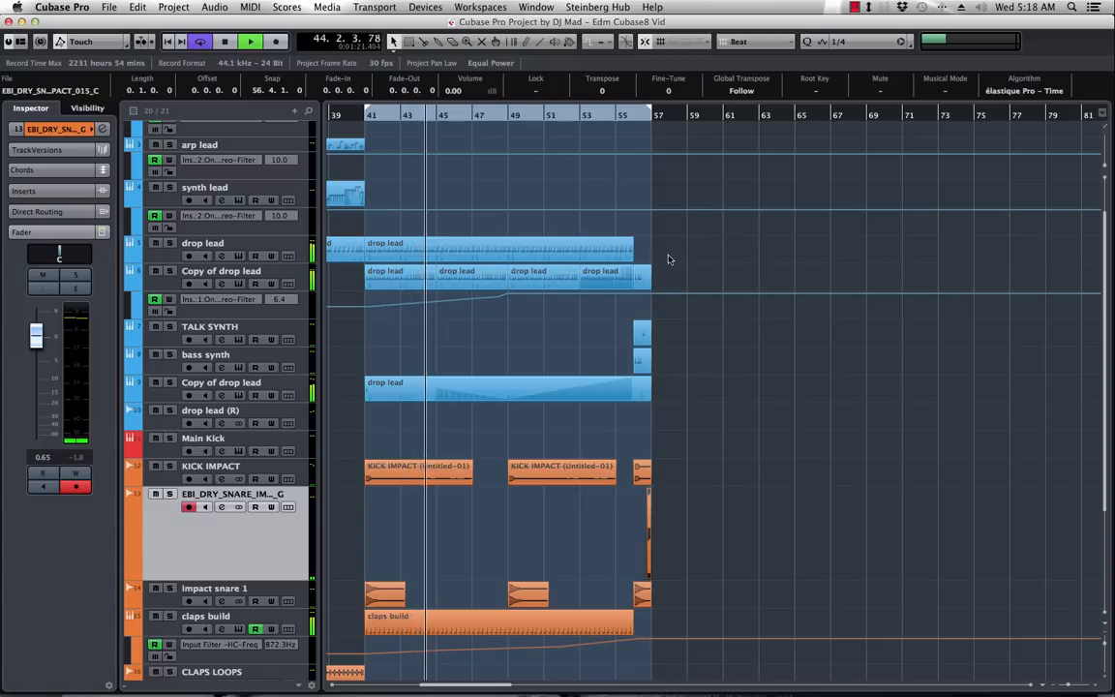
{"action": "key", "text": "space"}
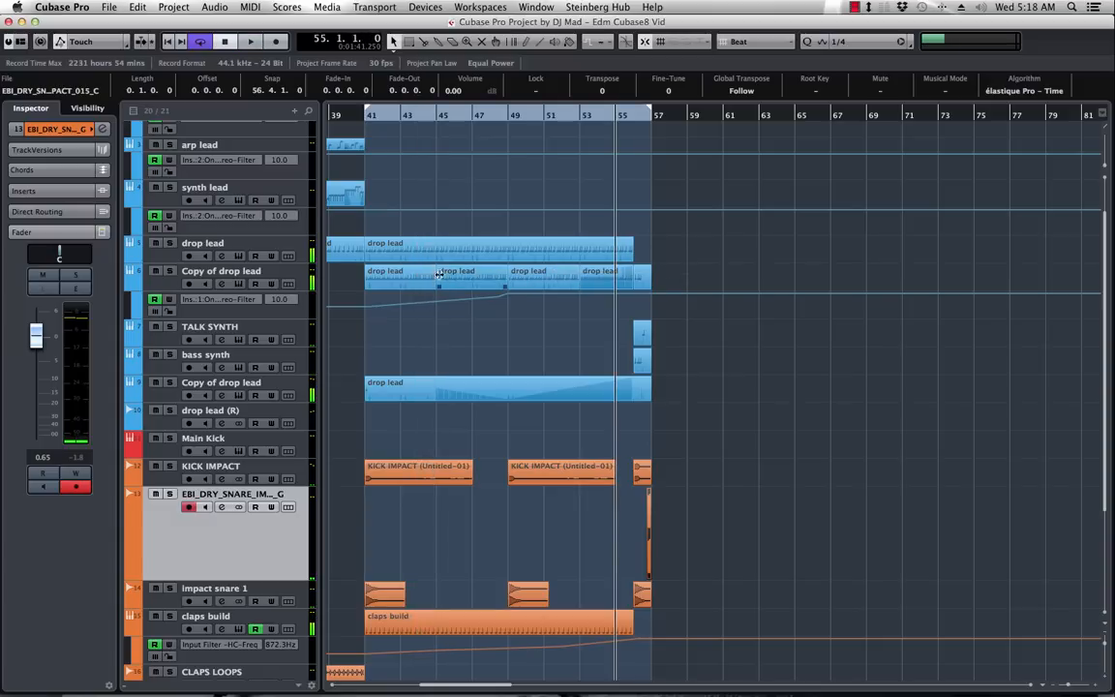
- Duplicate track 6, Copy of drop lead, together with its drop lead parts and automation
{"action": "left_click", "coordinate": [397, 279]}
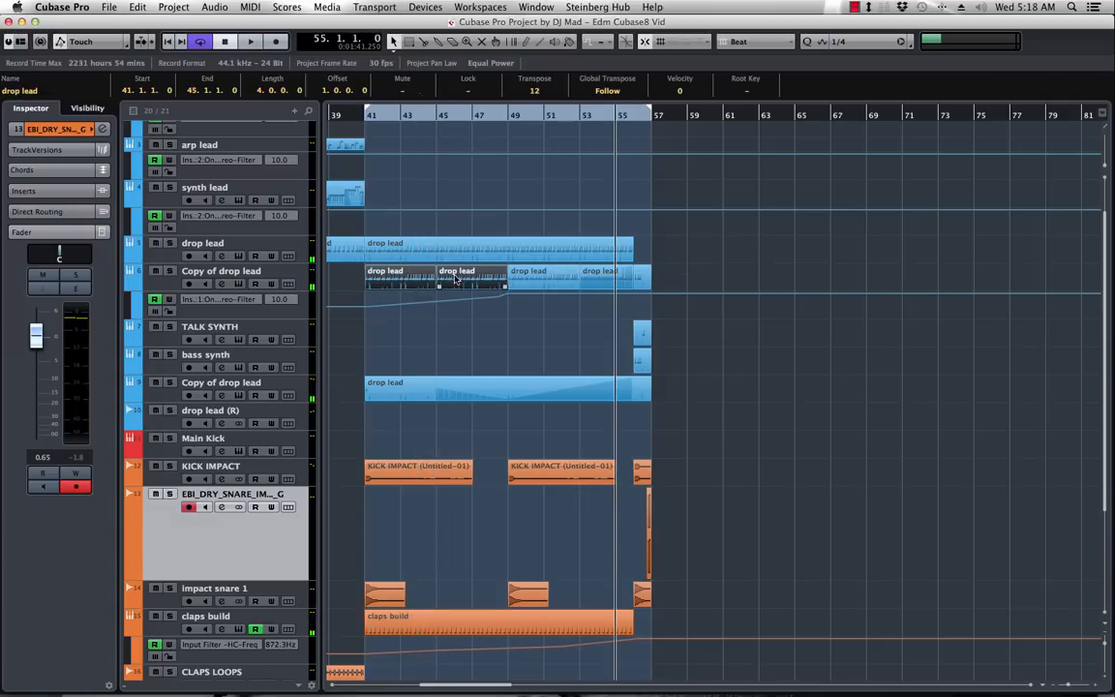
{"action": "right_click", "coordinate": [164, 286]}
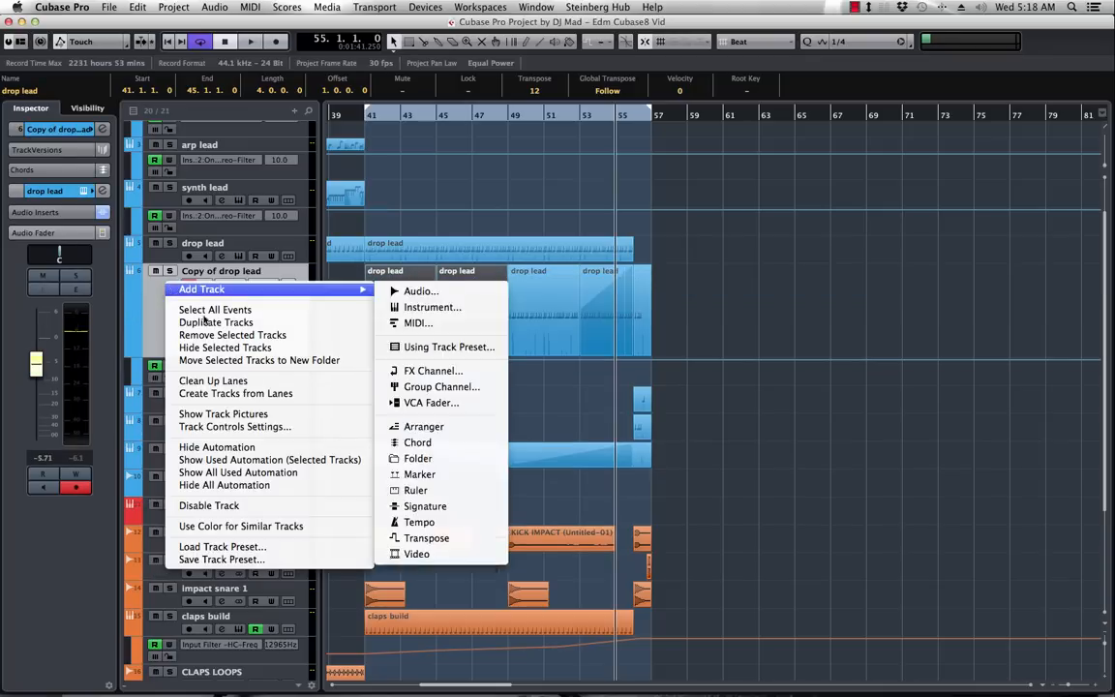
{"action": "left_click", "coordinate": [422, 284]}
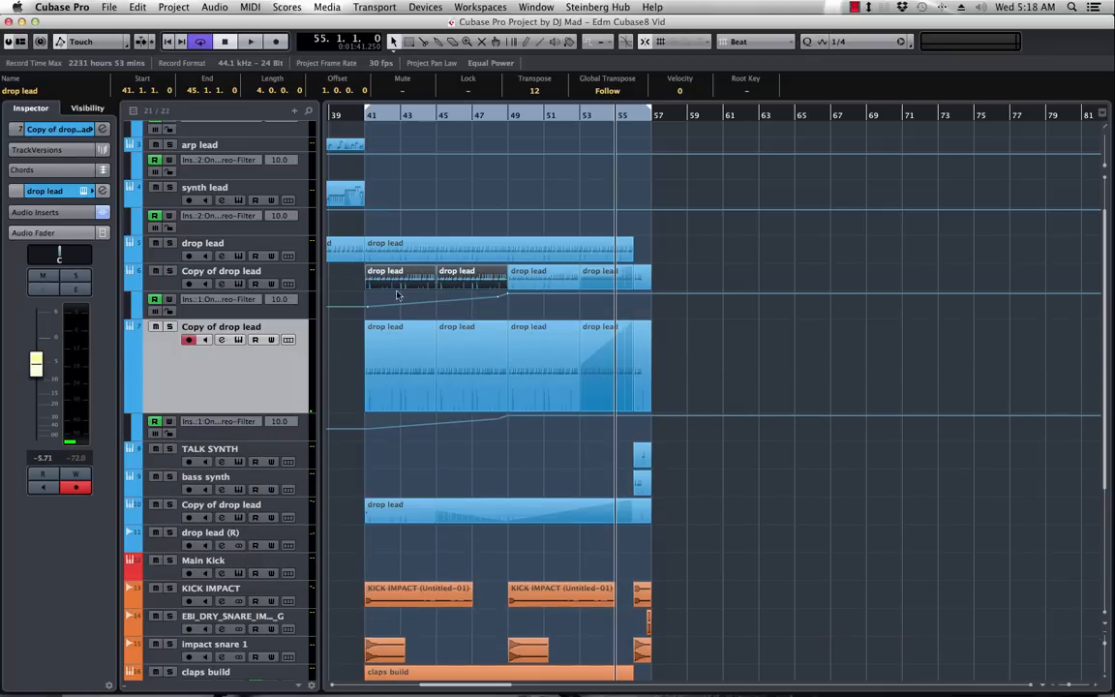
{"action": "left_click", "coordinate": [348, 358]}
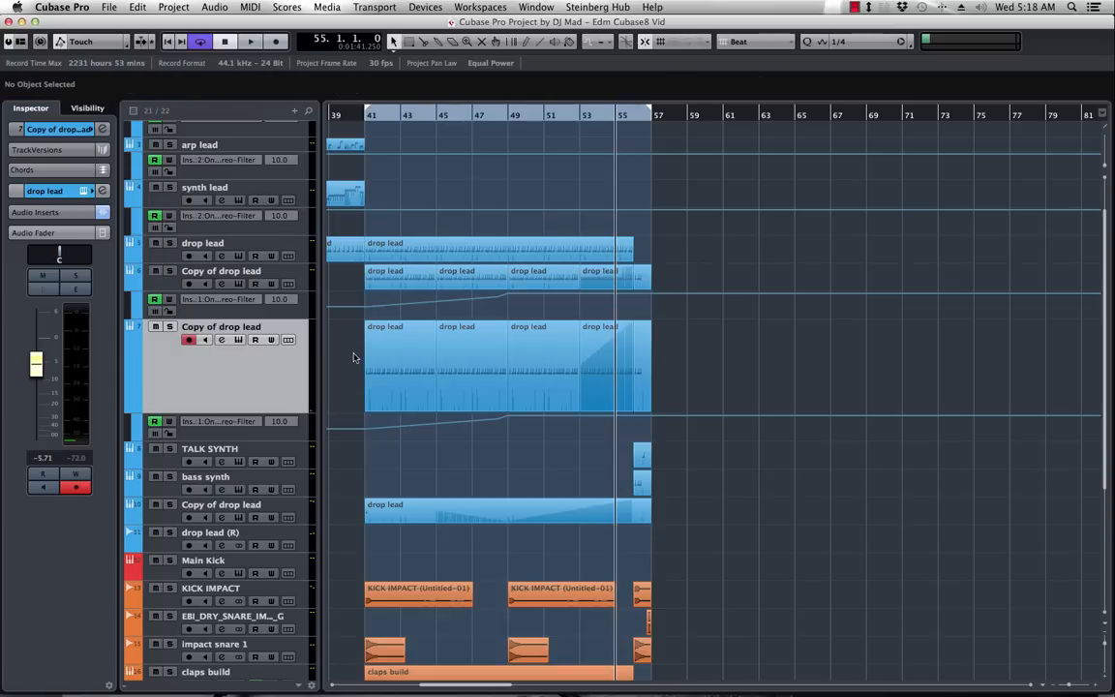
- Remove the OneKnob Filter insert from the duplicated lead track and move all its parts to start at bar 57
{"action": "left_click", "coordinate": [39, 212]}
{"action": "left_click", "coordinate": [107, 241]}
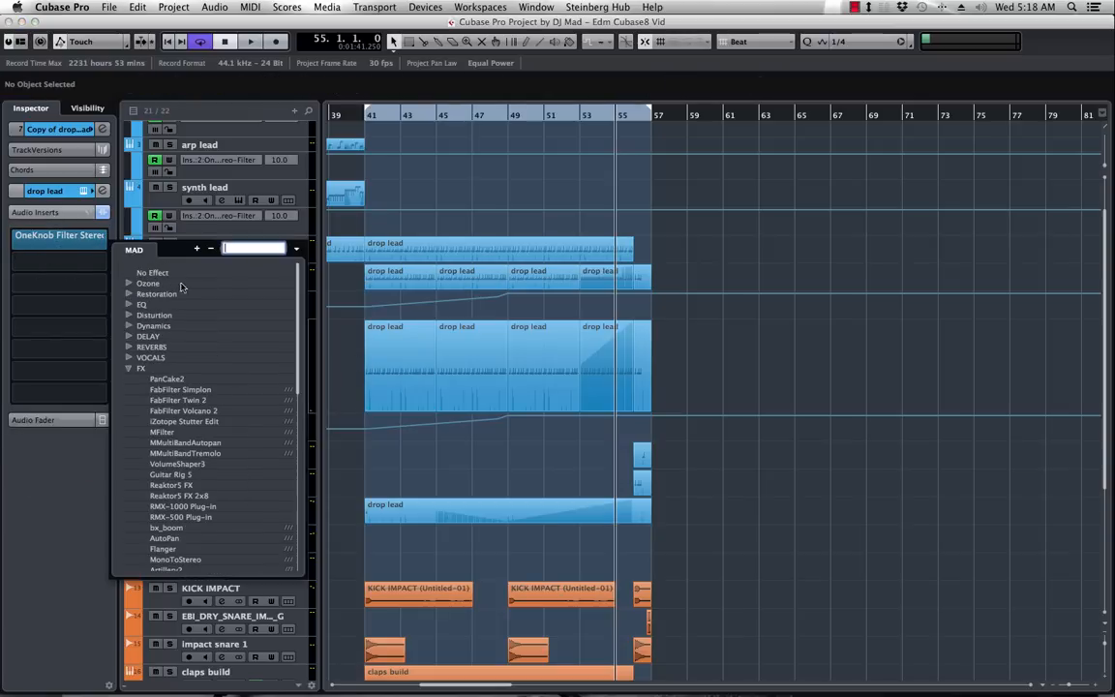
{"action": "left_click", "coordinate": [145, 250]}
{"action": "mouse_move", "coordinate": [756, 367]}
{"action": "left_mouse_down"}
{"action": "mouse_move", "coordinate": [444, 367]}
{"action": "mouse_move", "coordinate": [744, 367]}
{"action": "left_mouse_up"}
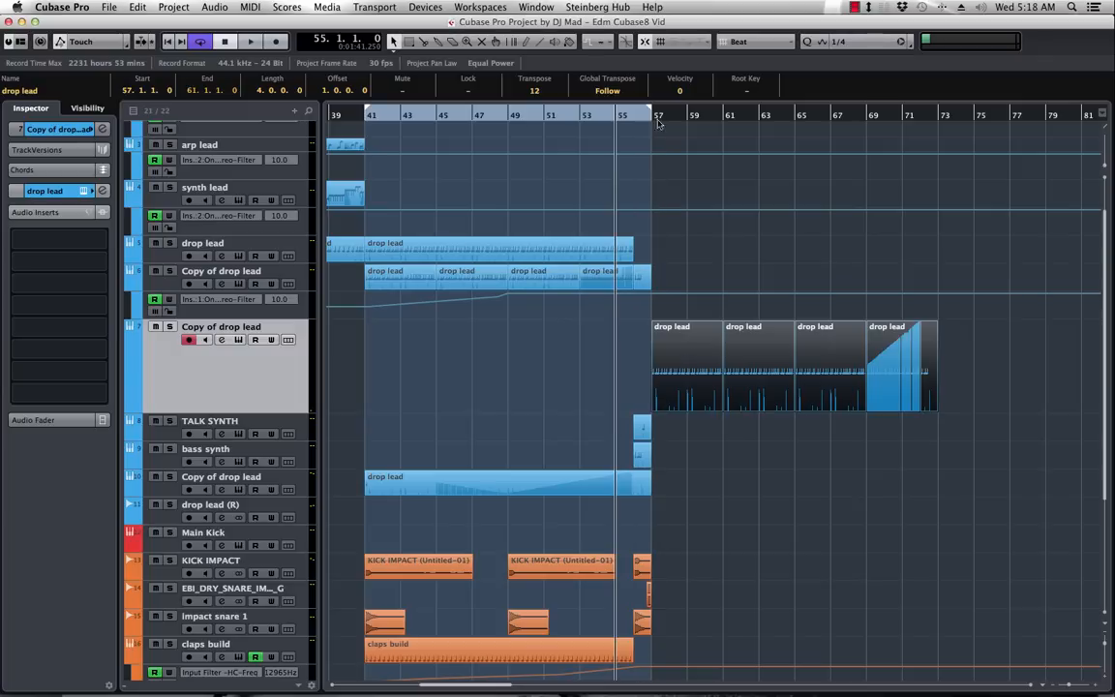
- Set the grid type to Bar and rename the duplicated lead track DROP LEAD SC
{"action": "left_click", "coordinate": [760, 41]}
{"action": "left_click", "coordinate": [760, 28]}
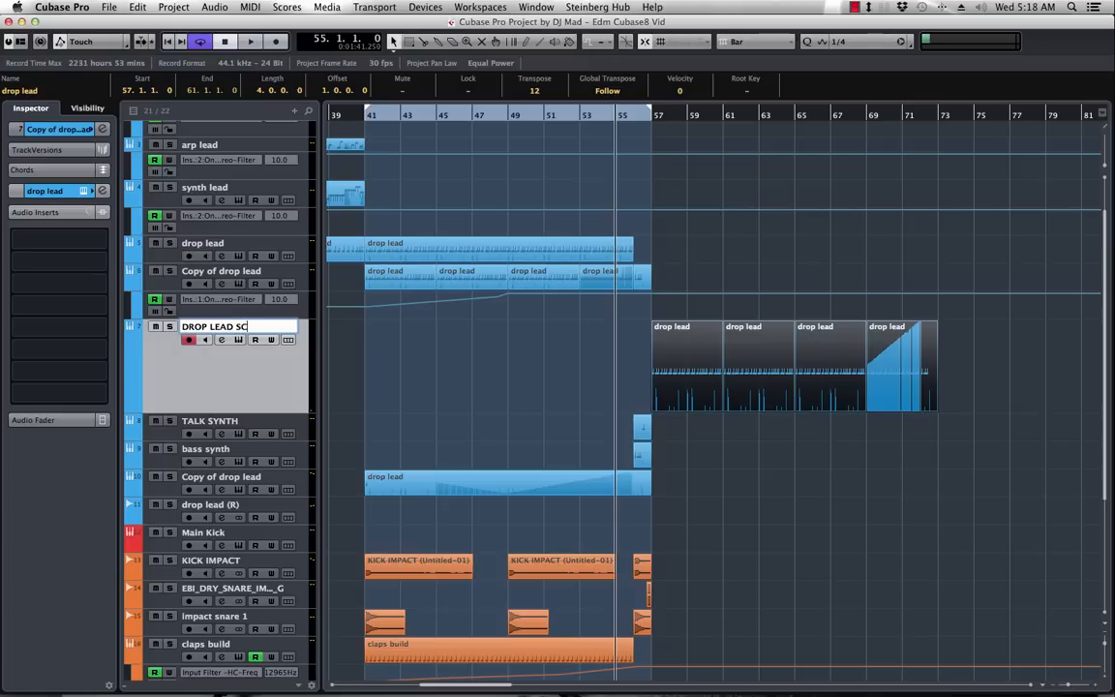
{"action": "key", "text": "Return"}
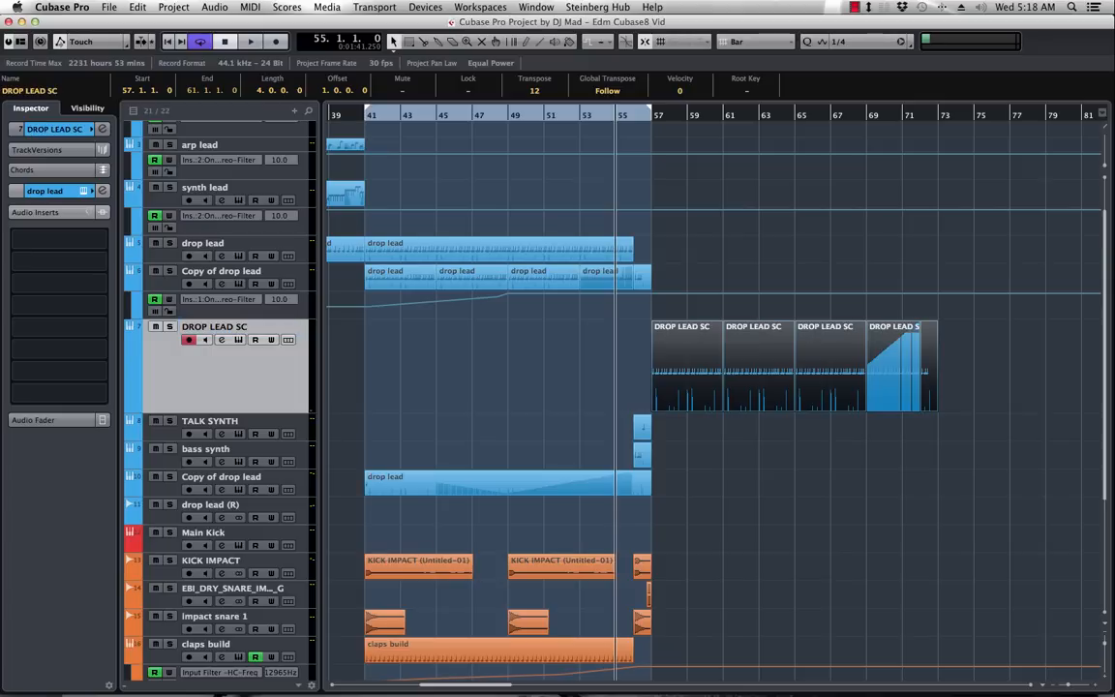
- Play back the drop transition and extend the loop range's end to bar 61
{"action": "scroll", "coordinate": [697, 430], "scroll_direction": "down", "scroll_amount": 1}
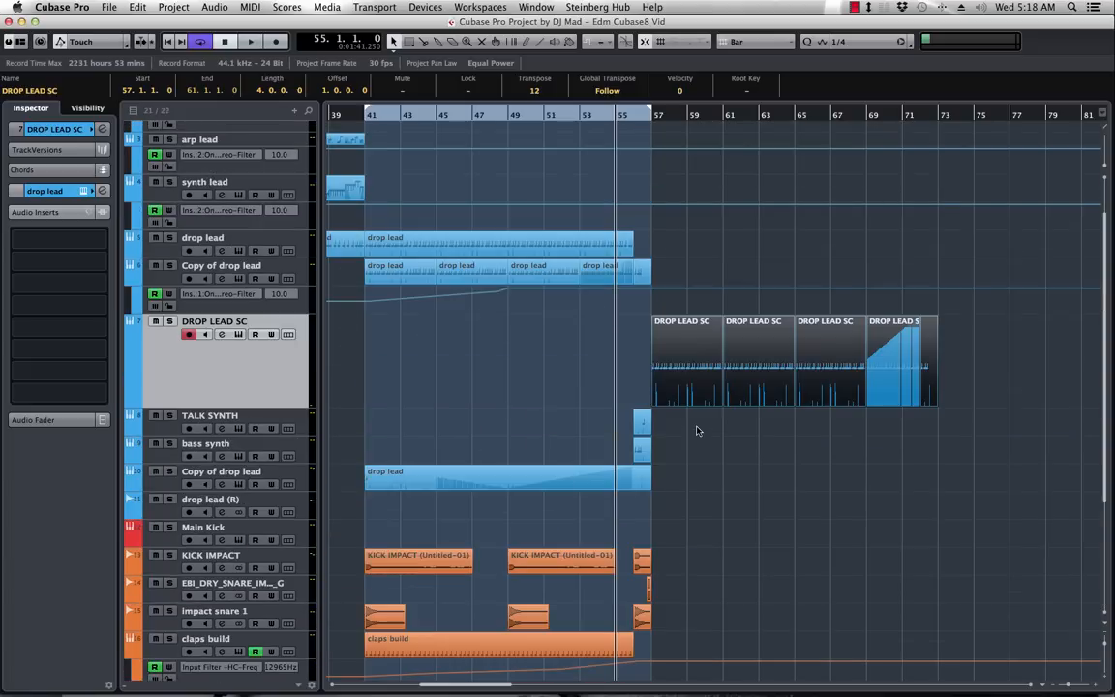
{"action": "key", "text": "space"}
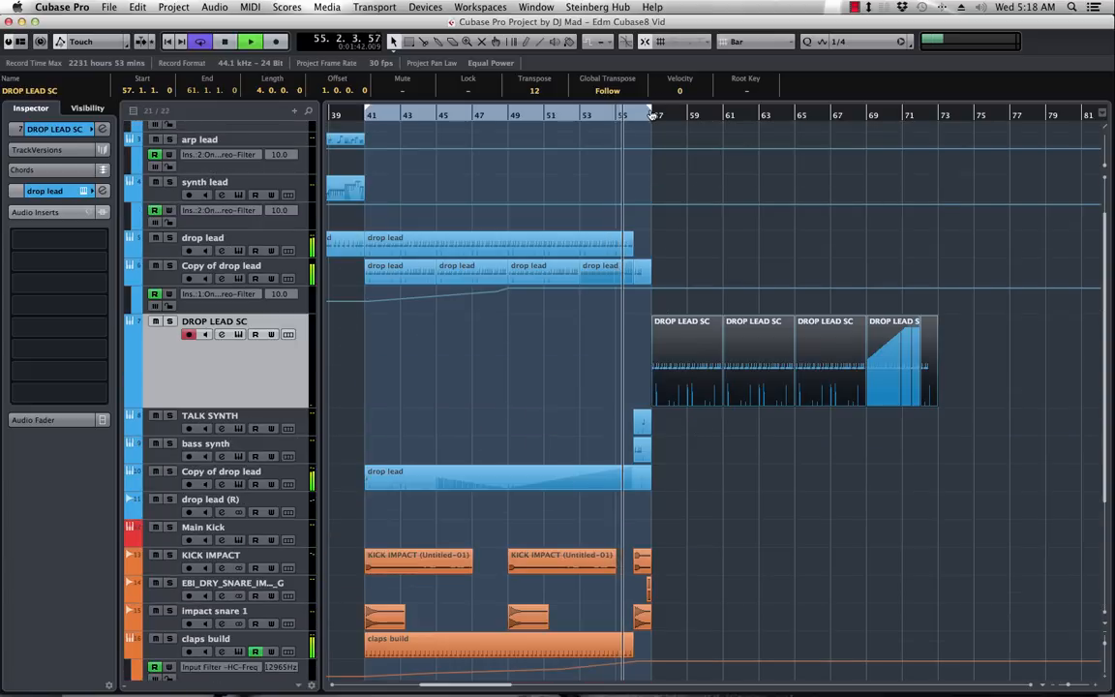
{"action": "left_click_drag", "start_coordinate": [651, 114], "coordinate": [722, 114]}
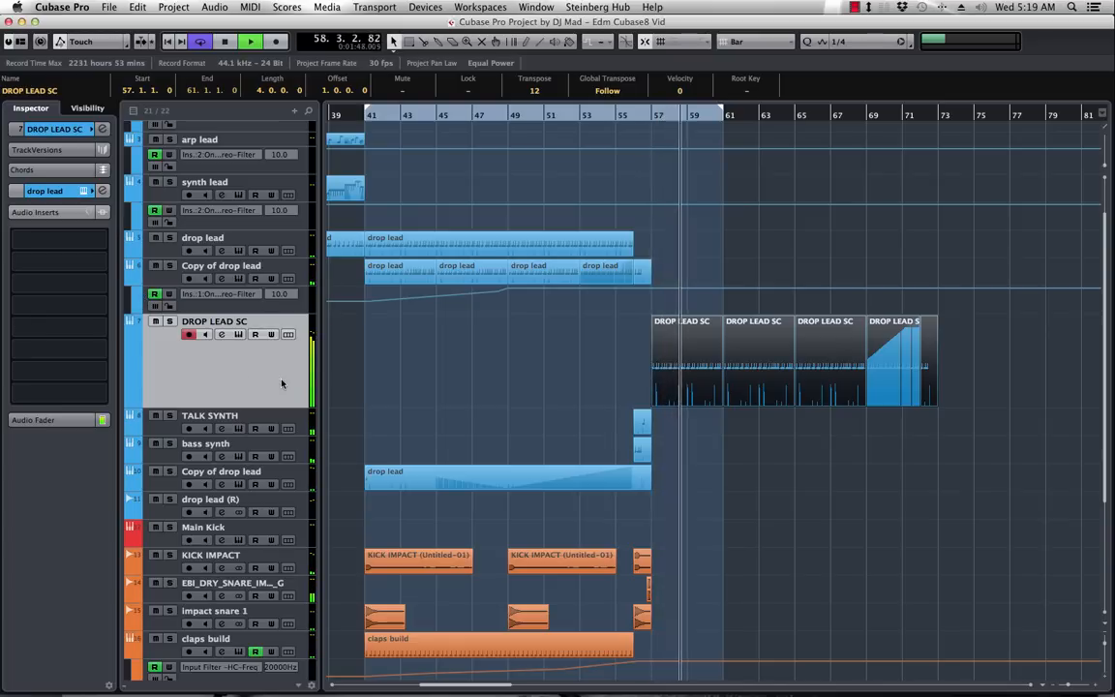
- Set the DROP LEAD SC track's volume to -0.78 dB and stop playback
{"action": "left_click", "coordinate": [44, 419]}
{"action": "left_click_drag", "start_coordinate": [36, 356], "coordinate": [35, 341]}
{"action": "key", "text": "space"}
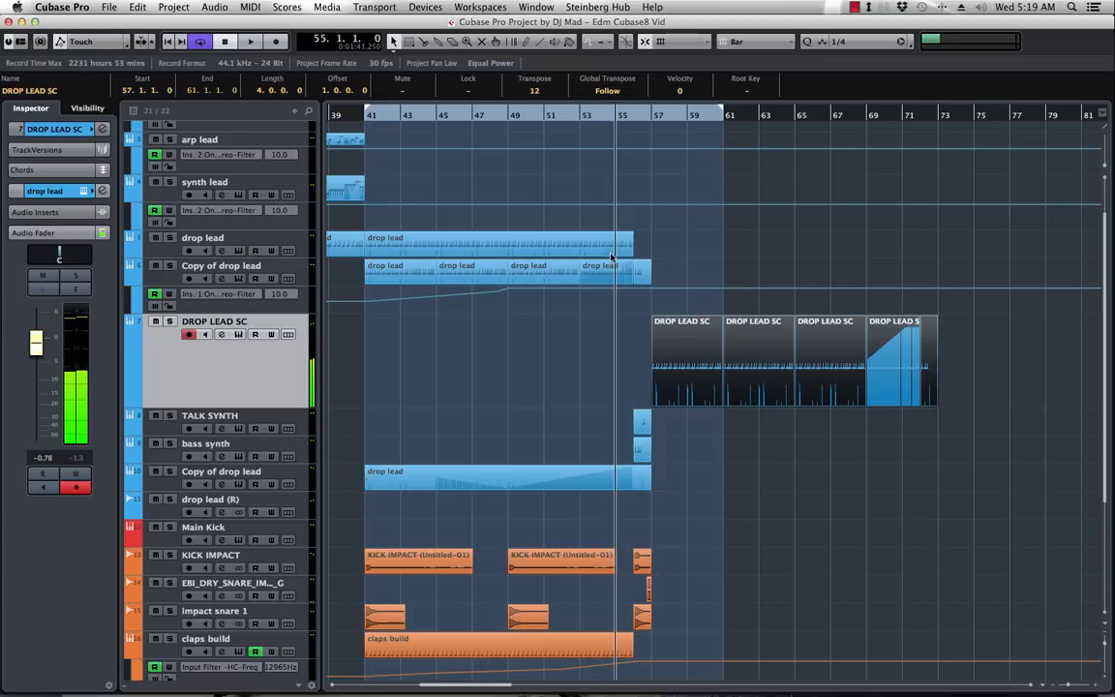
- Audition the drop lead track, then copy its part from bar 41 to bar 57 on the same track
{"action": "key", "text": "space"}
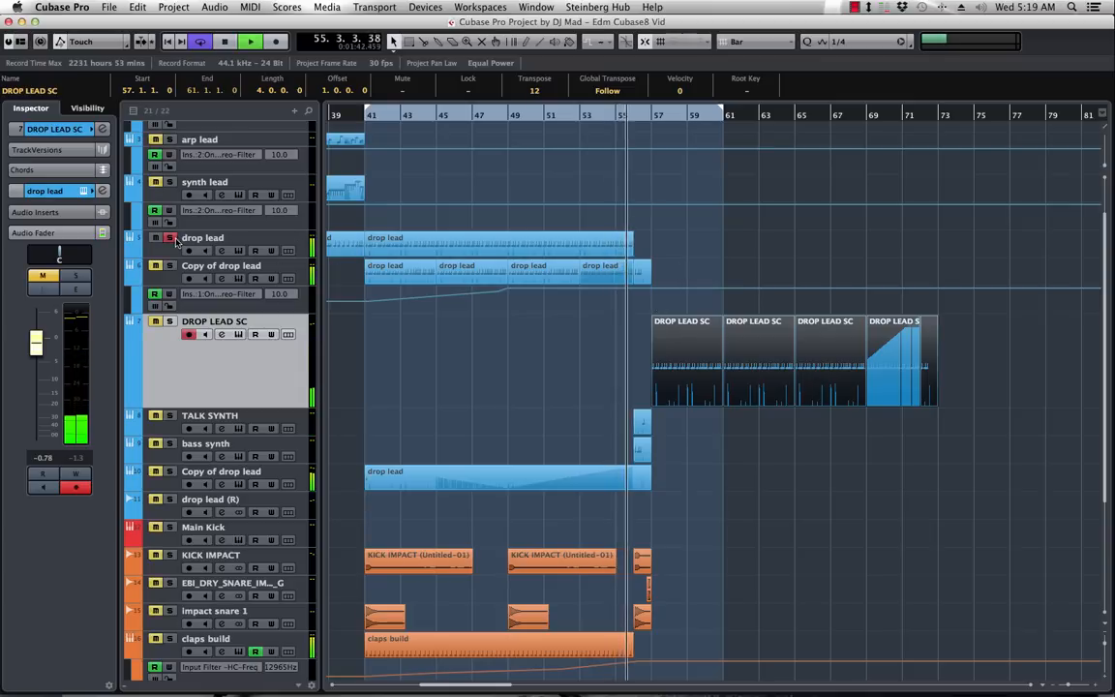
{"action": "left_click", "coordinate": [499, 252]}
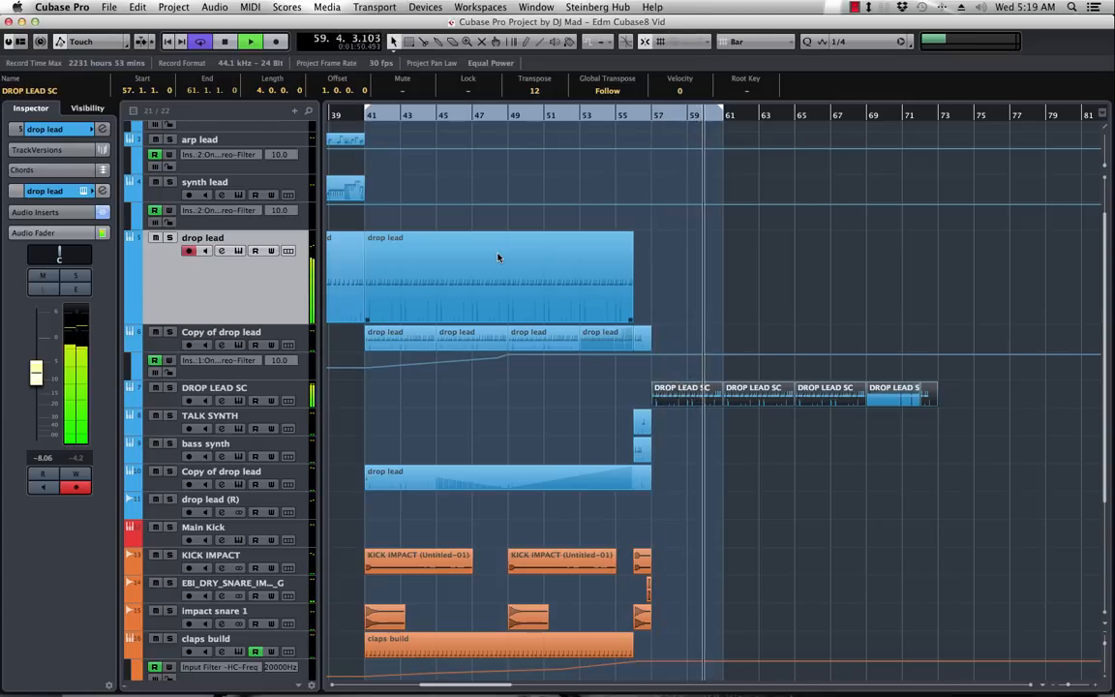
{"action": "key", "text": "space"}
{"action": "left_click", "coordinate": [422, 280]}
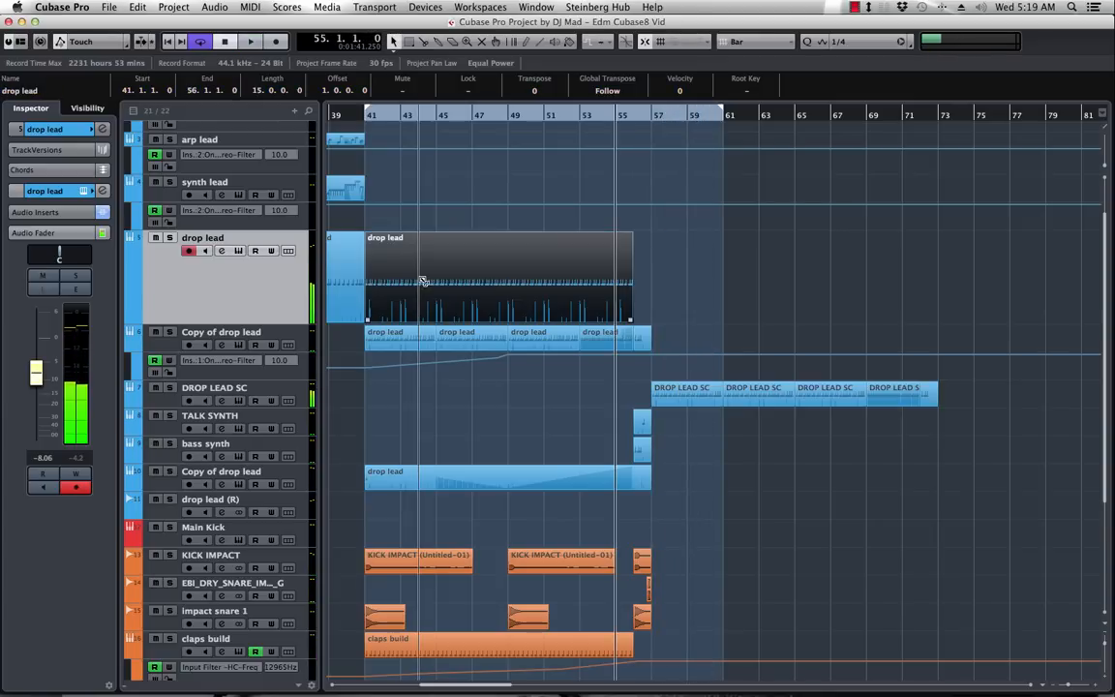
{"action": "left_click_drag", "start_coordinate": [422, 281], "coordinate": [706, 290]}
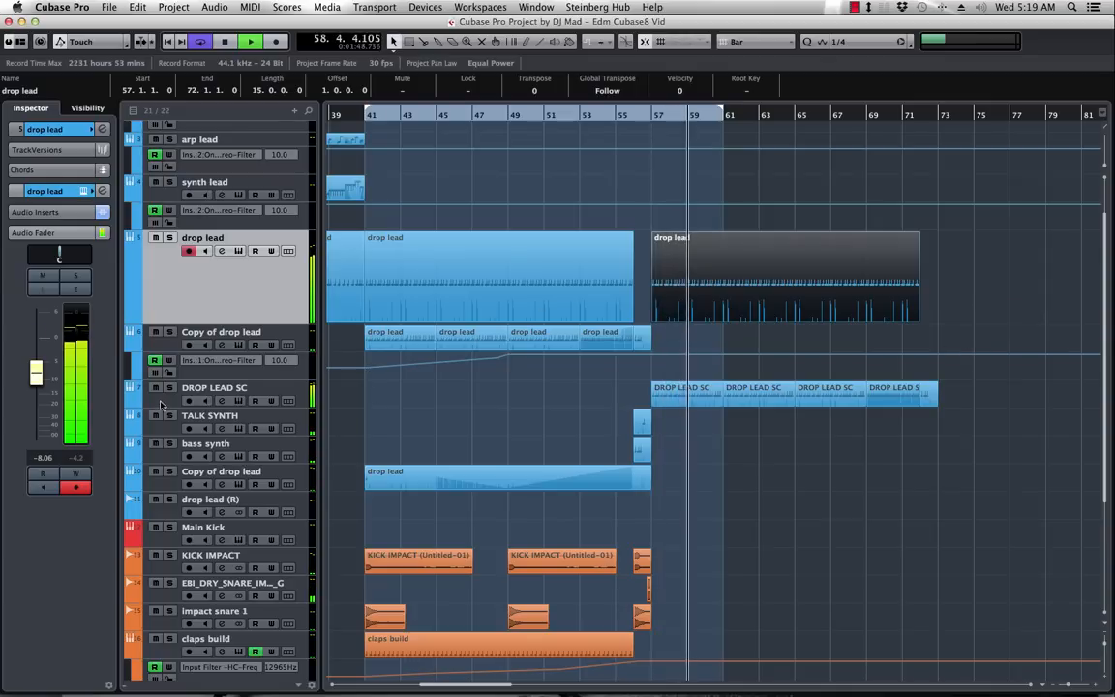
- Find Kickstart in the Default plug-in collection and load it as the first insert on DROP LEAD SC
{"action": "left_click", "coordinate": [239, 404]}
{"action": "key", "text": "space"}
{"action": "left_click", "coordinate": [44, 211]}
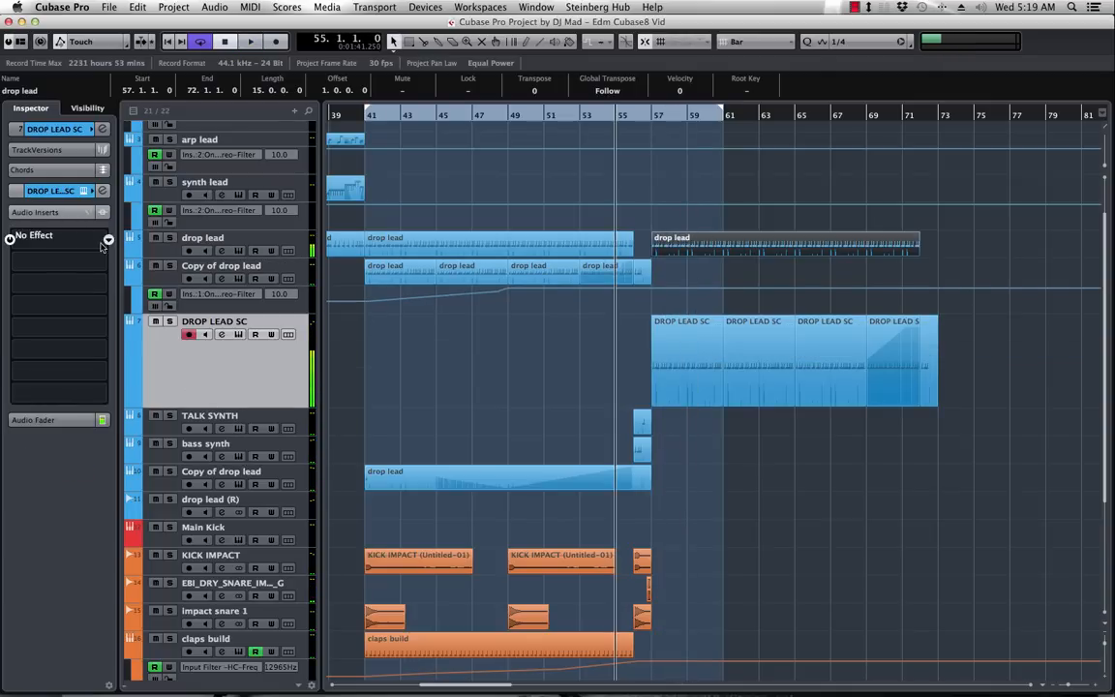
{"action": "left_click", "coordinate": [108, 240]}
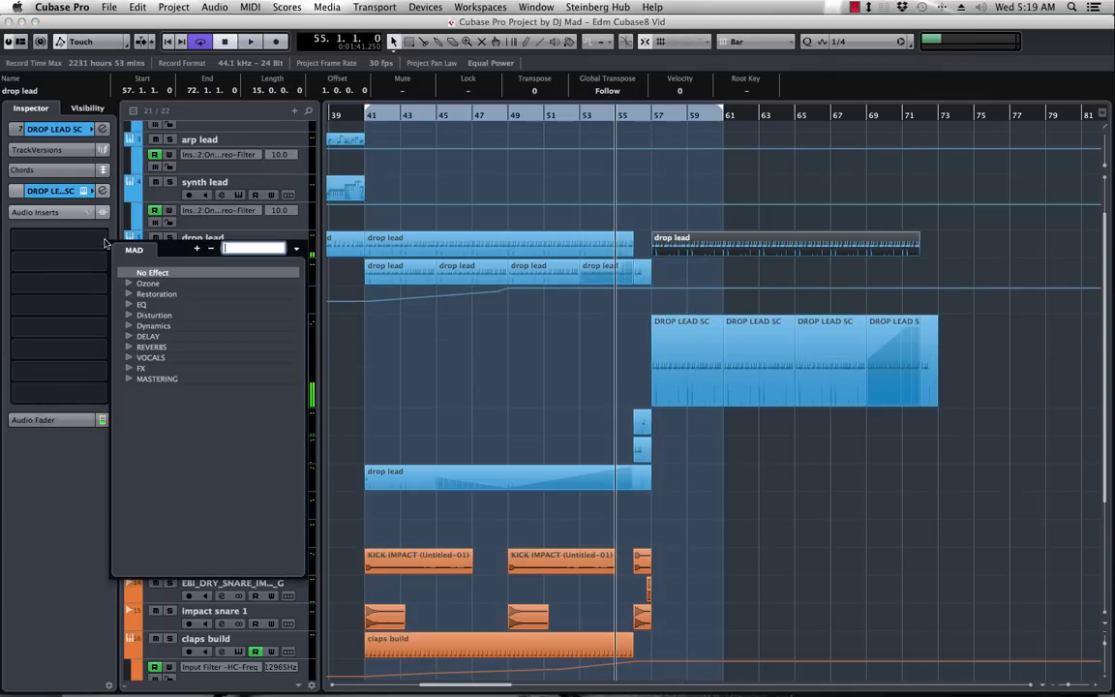
{"action": "type", "text": "kicks"}
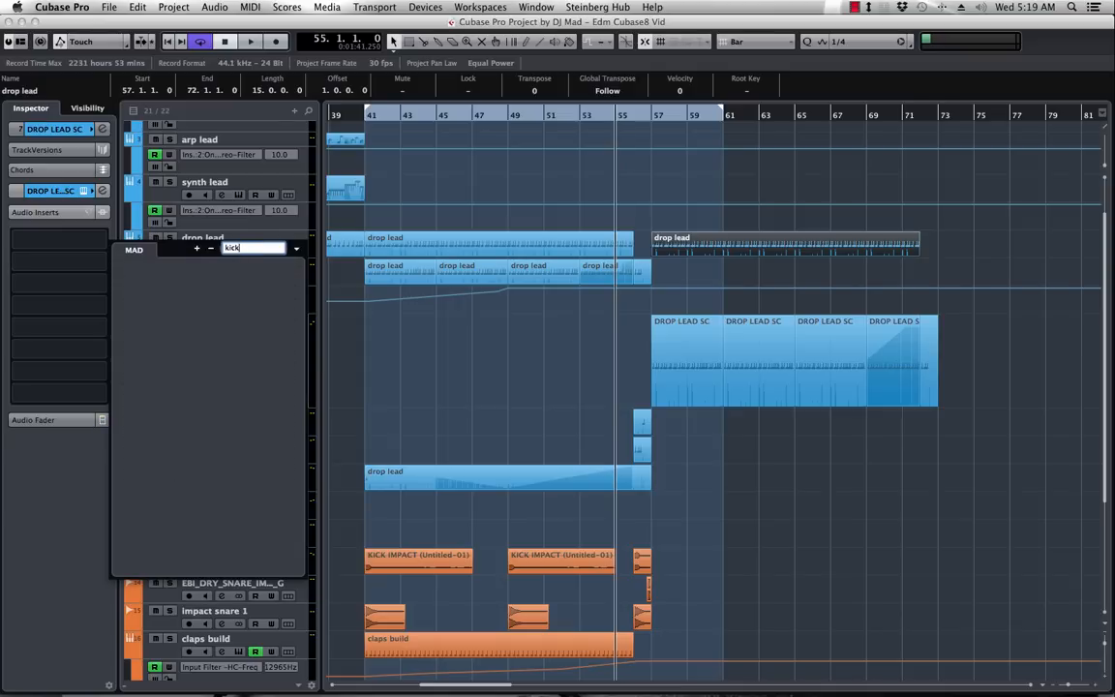
{"action": "left_click", "coordinate": [296, 249]}
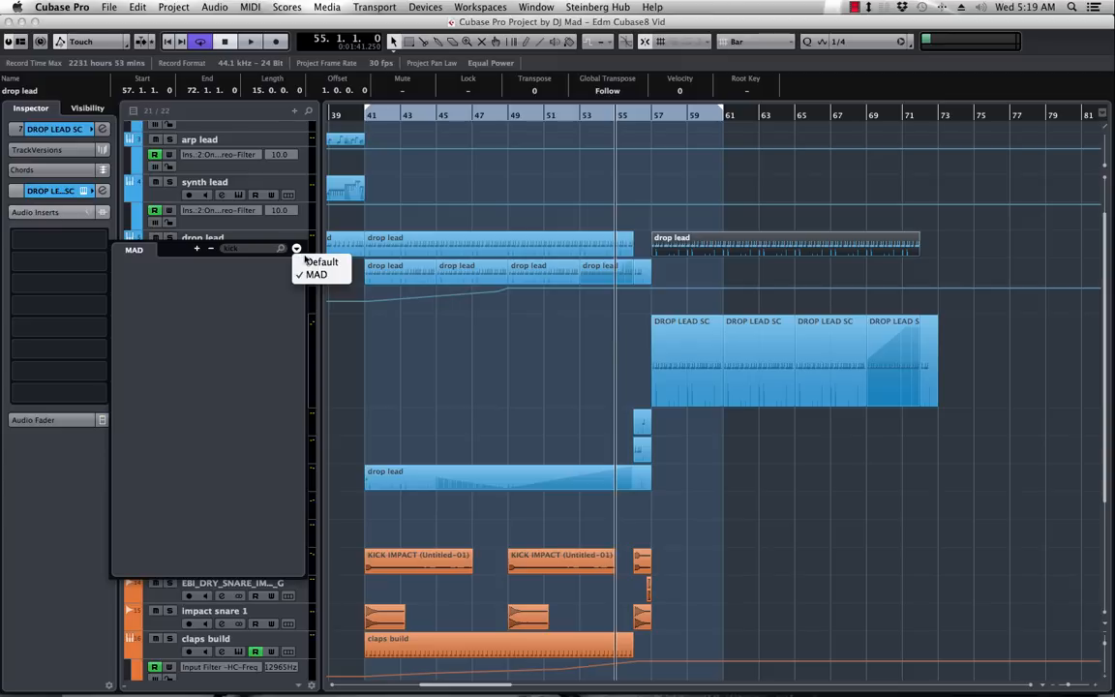
{"action": "left_click", "coordinate": [321, 261]}
{"action": "left_click", "coordinate": [145, 286]}
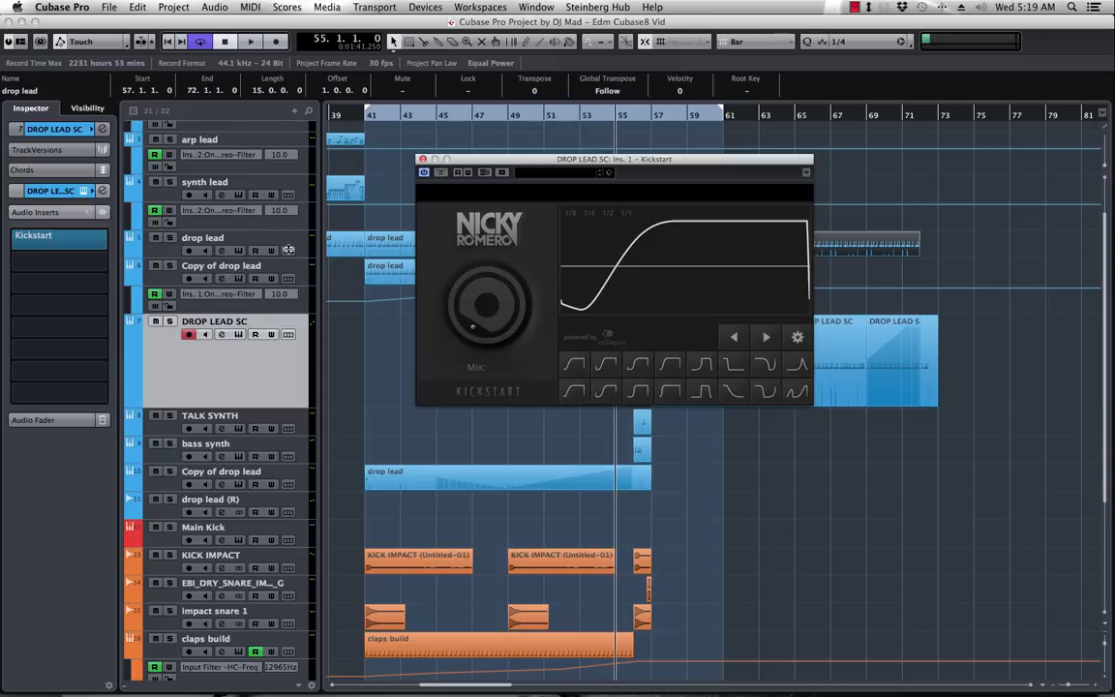
- Apply Kickstart's Nice & Tight curve with the mix at 76% and play back the drop up to bar 61
{"action": "left_click", "coordinate": [637, 363]}
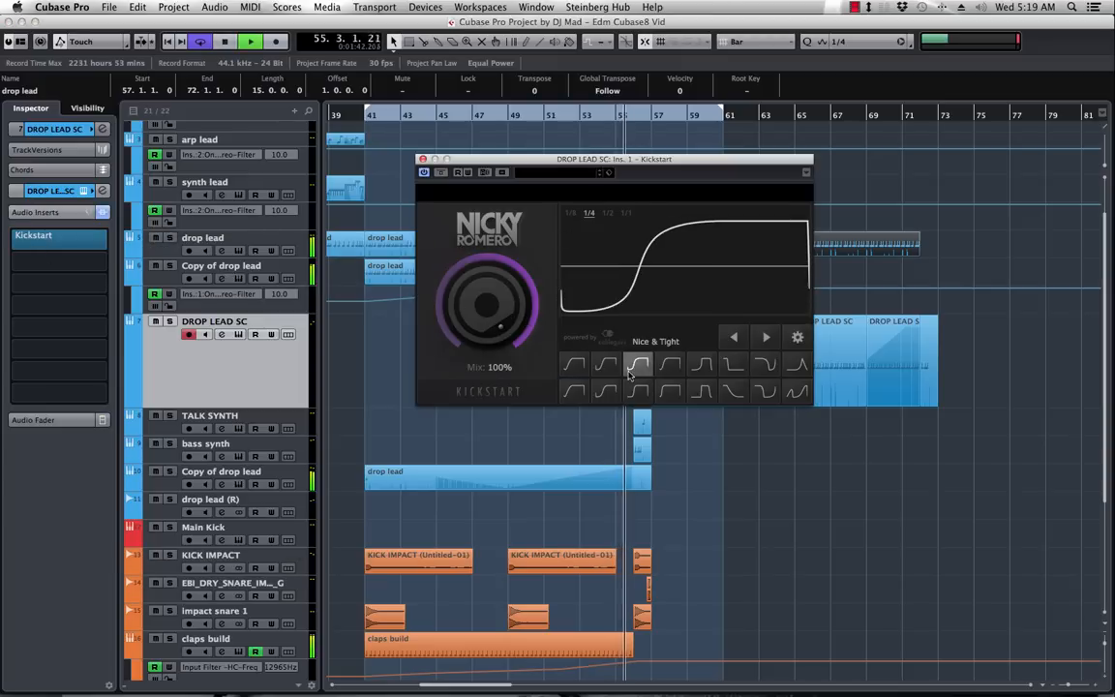
{"action": "left_click_drag", "start_coordinate": [534, 167], "coordinate": [375, 172]}
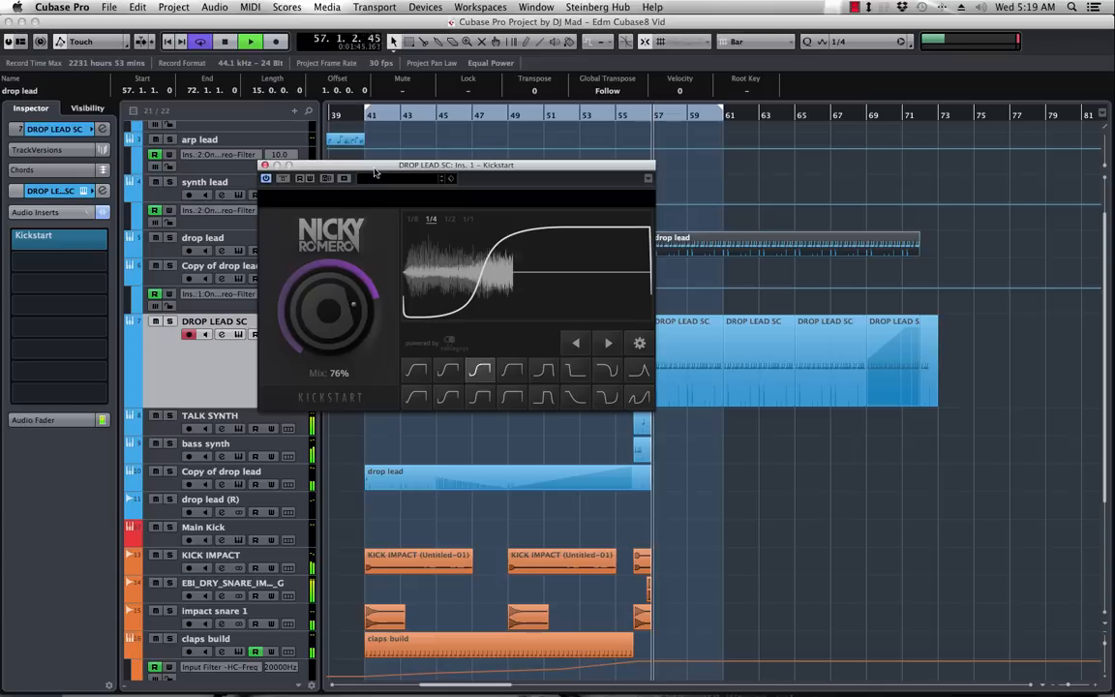
{"action": "left_click", "coordinate": [265, 166]}
{"action": "scroll", "coordinate": [910, 365], "scroll_direction": "down", "scroll_amount": 4}
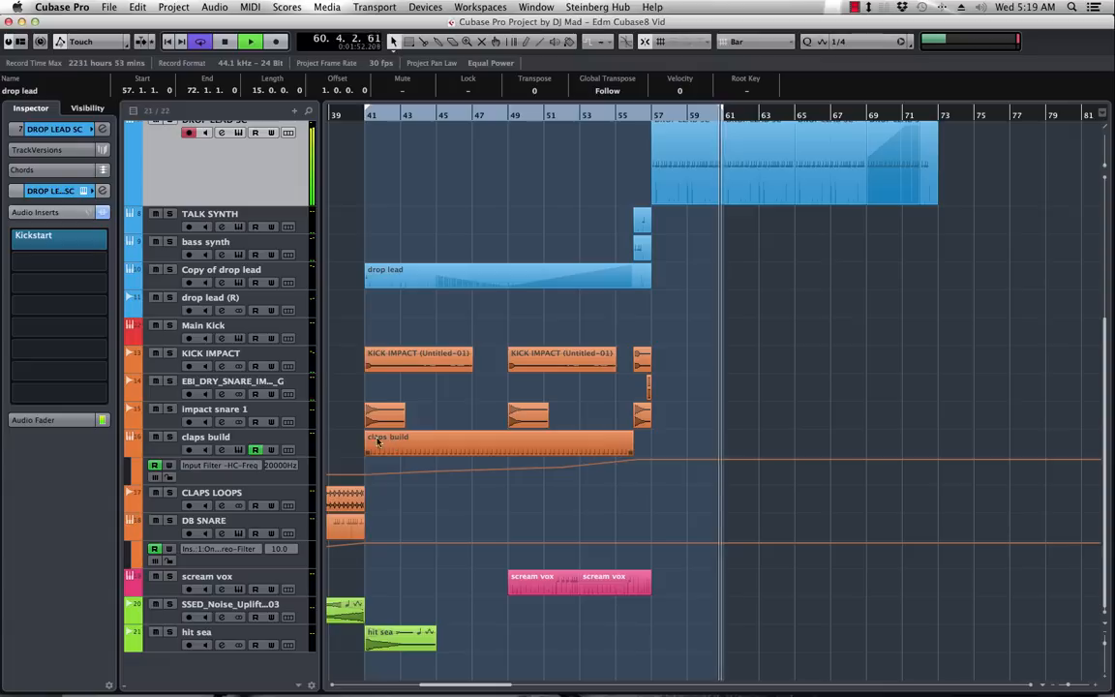
{"action": "key", "text": "space"}
- Duplicate the claps build track
{"action": "left_click", "coordinate": [165, 448]}
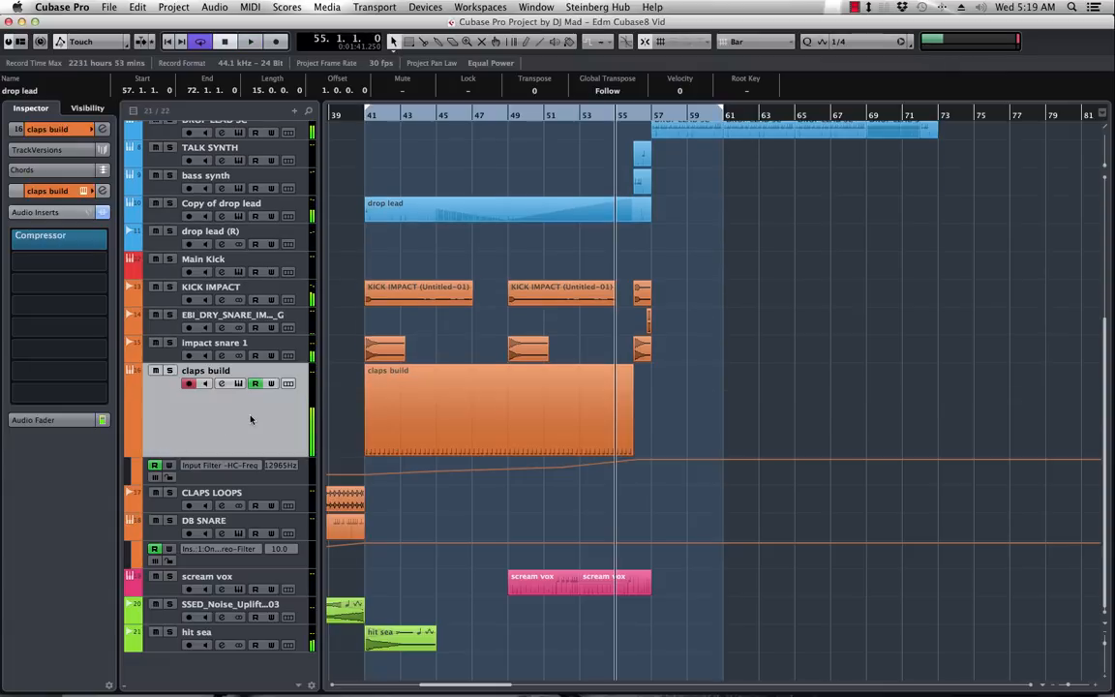
{"action": "right_click", "coordinate": [197, 410]}
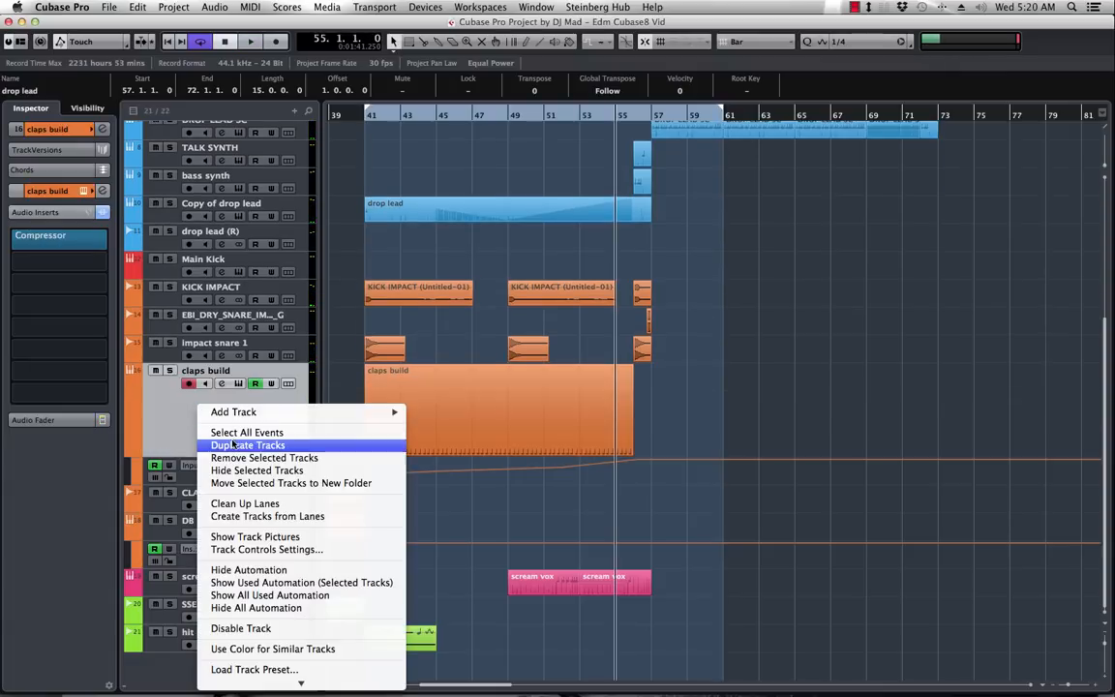
{"action": "left_click", "coordinate": [242, 444]}
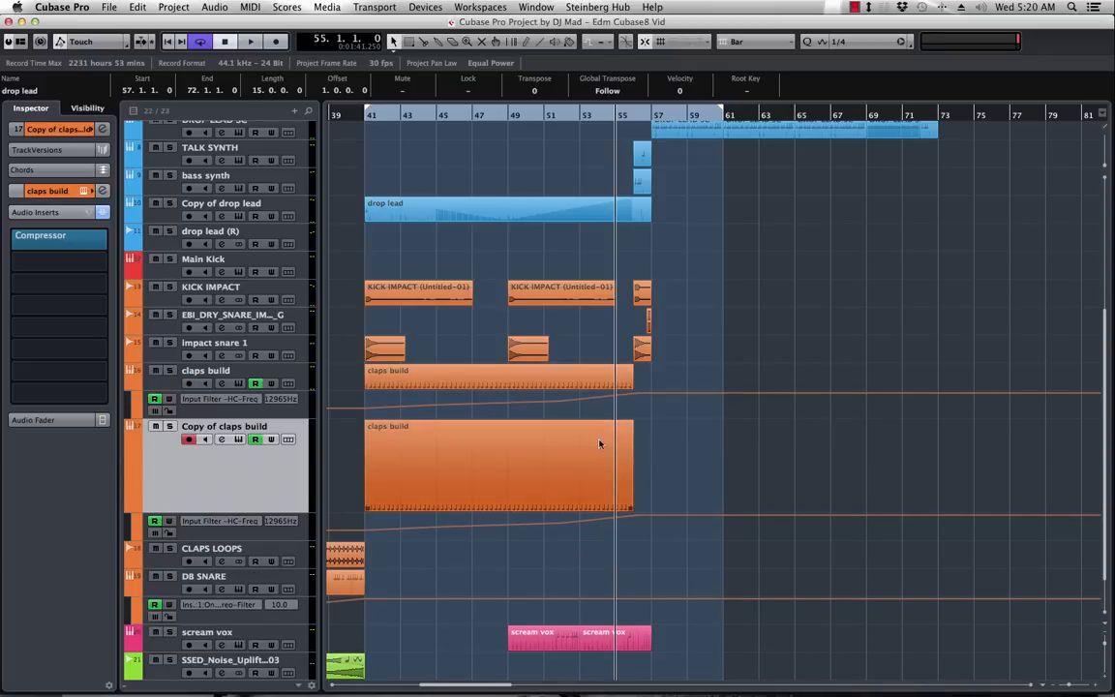
- Delete the part on the Copy of claps build track and remove the track's Compressor insert
{"action": "left_click", "coordinate": [448, 465]}
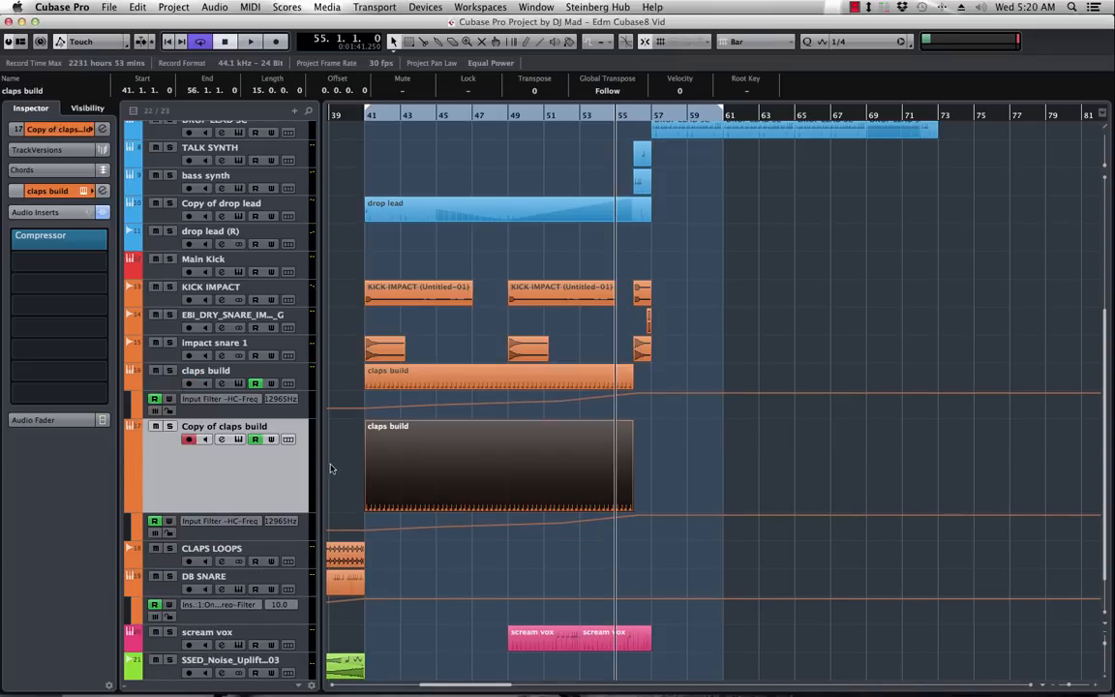
{"action": "key", "text": "Delete"}
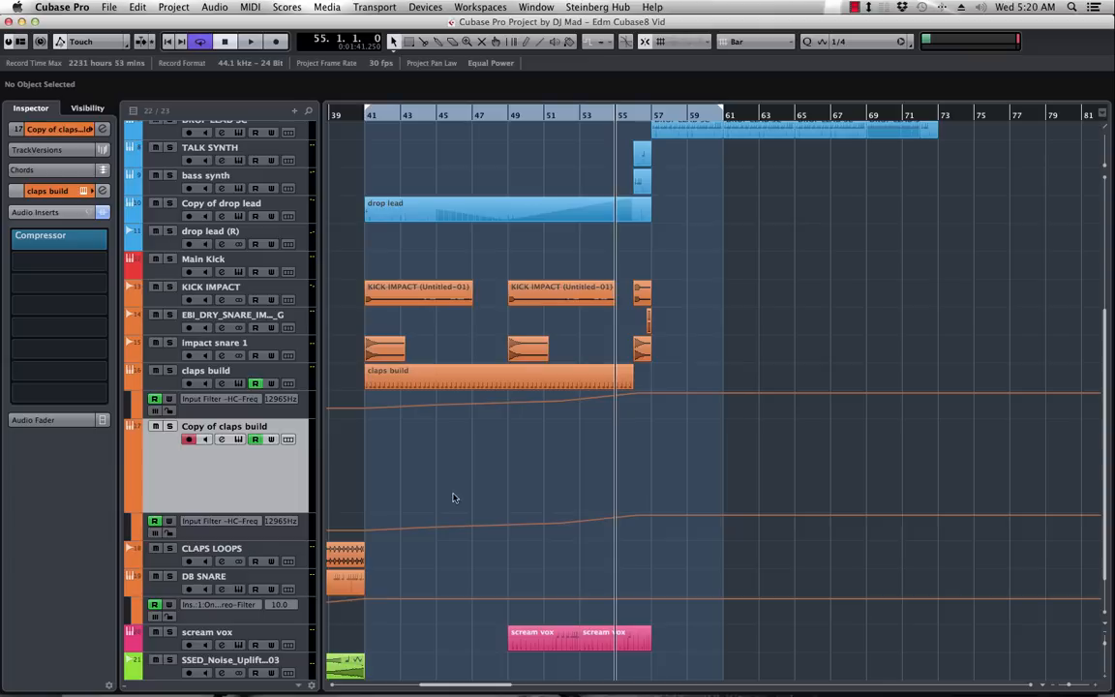
{"action": "left_click", "coordinate": [108, 242]}
{"action": "left_click", "coordinate": [153, 272]}
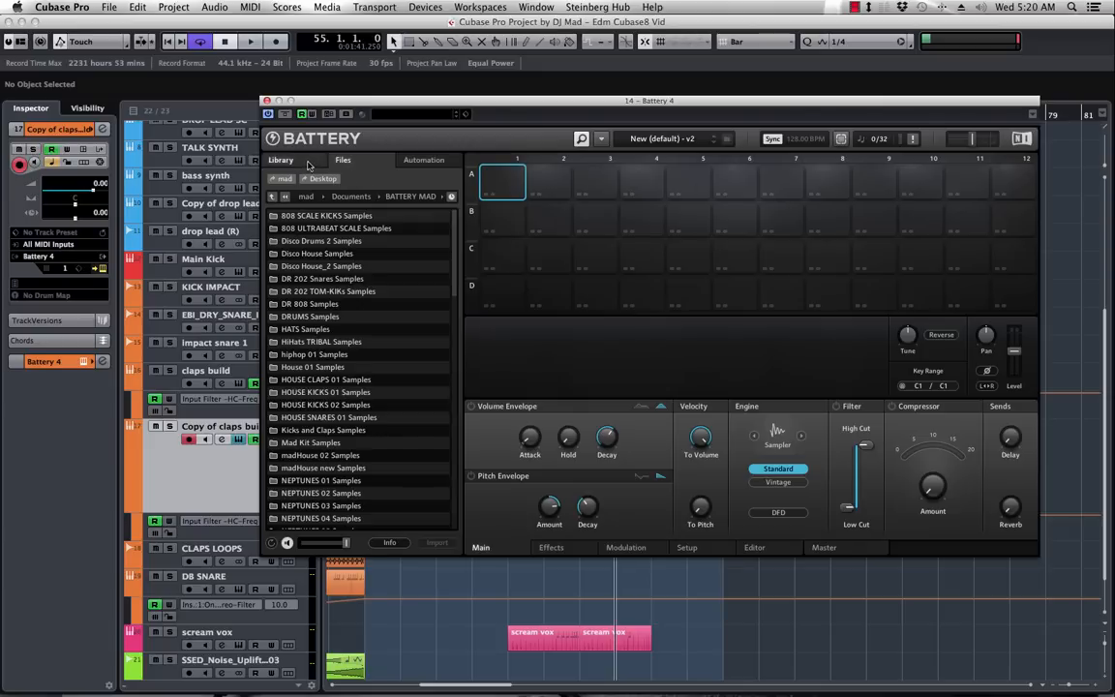
- Load the TCD_Evo Snares.nbkt kit into the copied track's Battery 4
{"action": "left_click", "coordinate": [342, 160]}
{"action": "scroll", "coordinate": [392, 381], "scroll_direction": "down", "scroll_amount": 10}
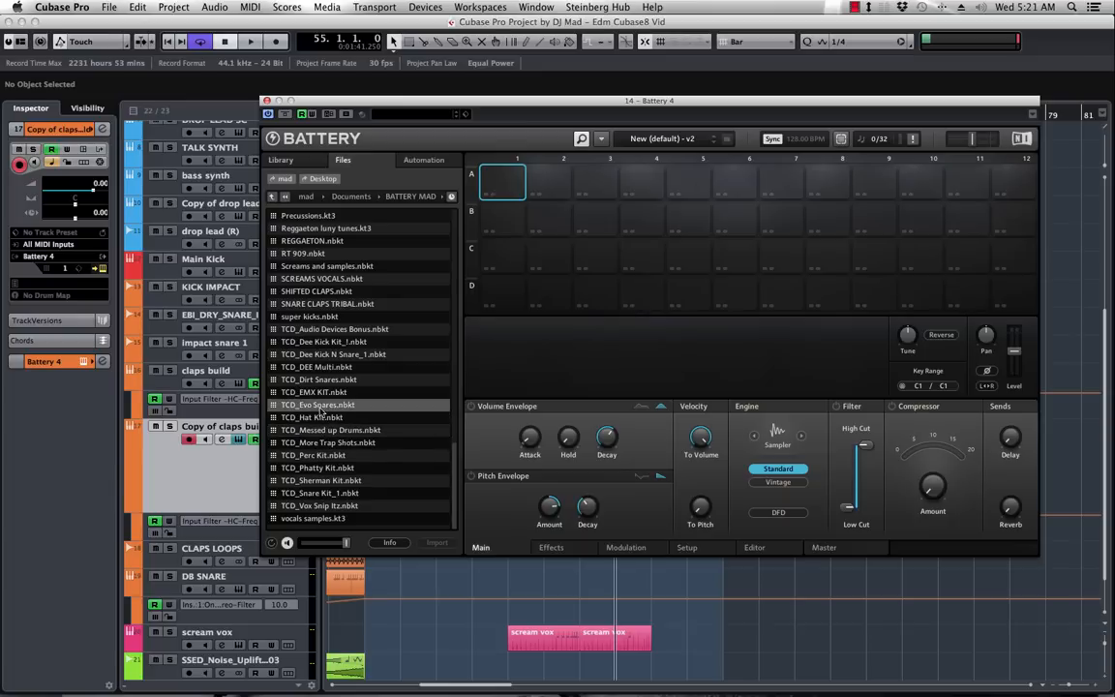
{"action": "double_click", "coordinate": [414, 403]}
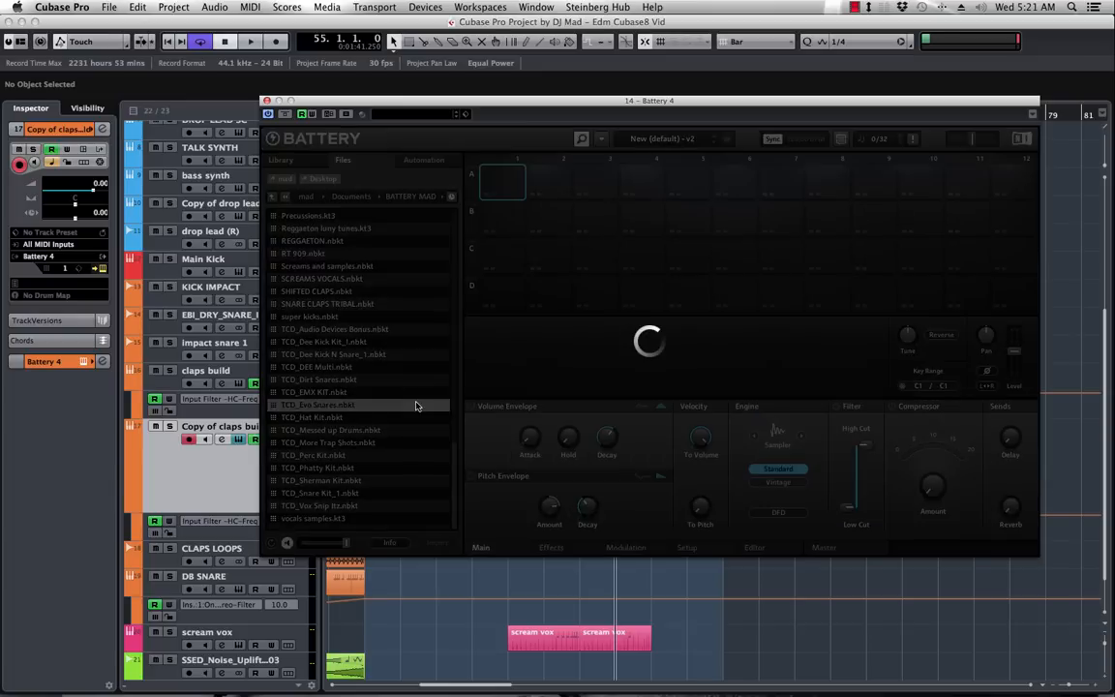
- Audition snare samples in rows A and B of the TCD_Evo Snares kit and start playback from bar 55
{"action": "left_click", "coordinate": [549, 179]}
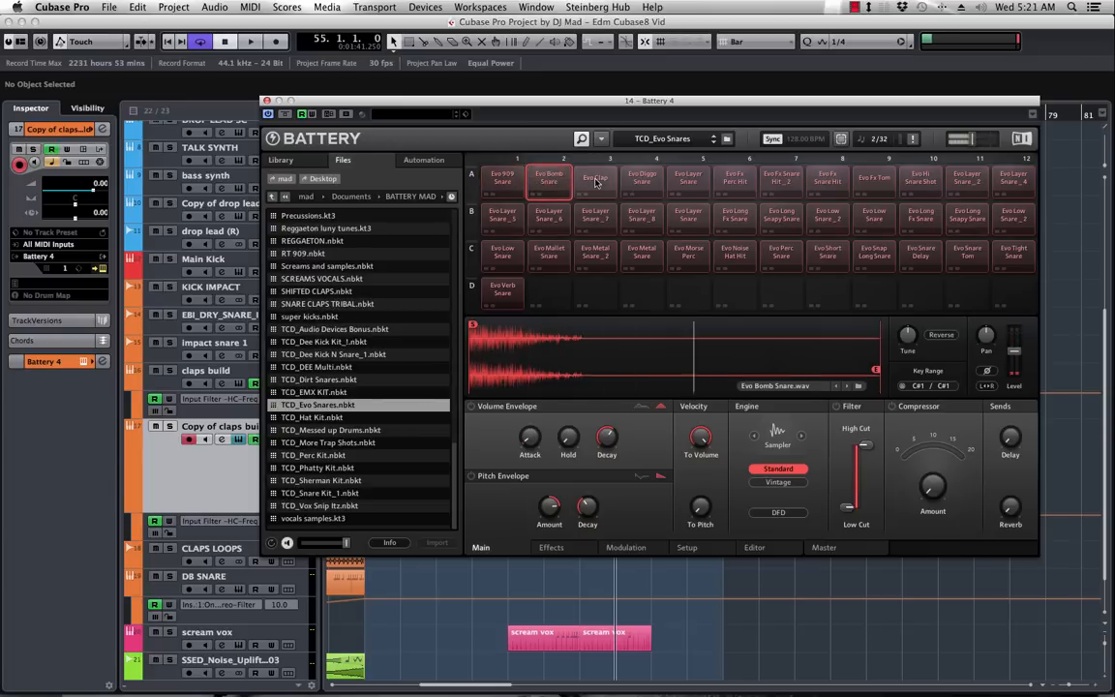
{"action": "left_click", "coordinate": [595, 179]}
{"action": "left_click", "coordinate": [641, 179]}
{"action": "left_click", "coordinate": [688, 179]}
{"action": "left_click", "coordinate": [734, 179]}
{"action": "left_click", "coordinate": [781, 179]}
{"action": "left_click", "coordinate": [827, 179]}
{"action": "left_click", "coordinate": [874, 179]}
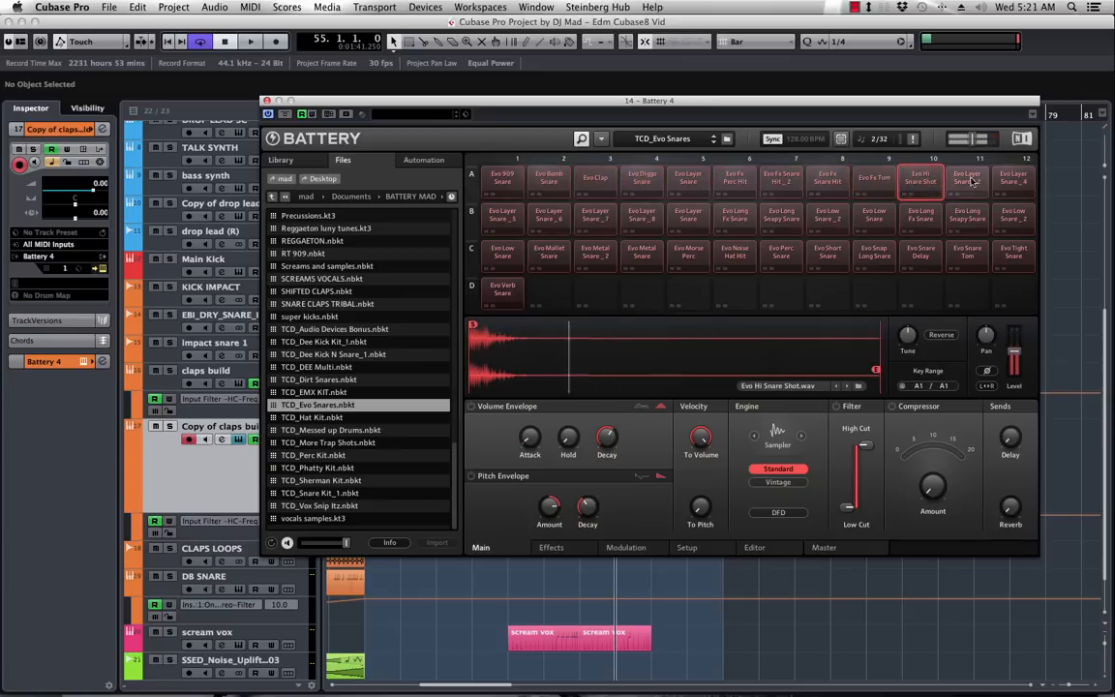
{"action": "left_click", "coordinate": [967, 181]}
{"action": "left_click", "coordinate": [970, 215]}
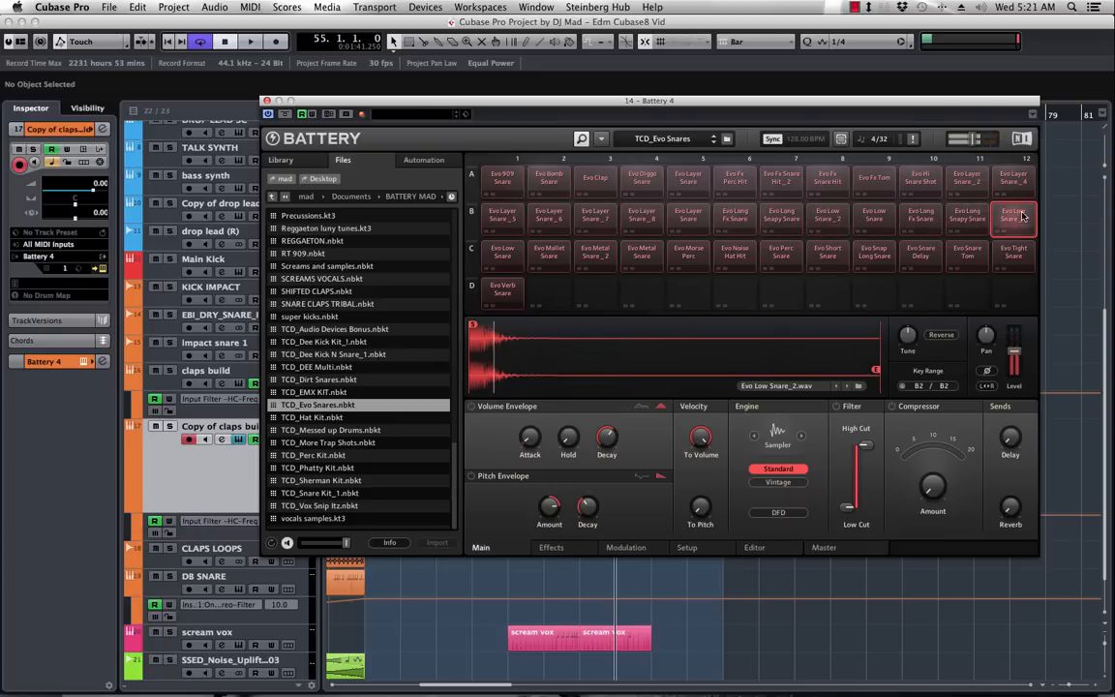
{"action": "key", "text": "space"}
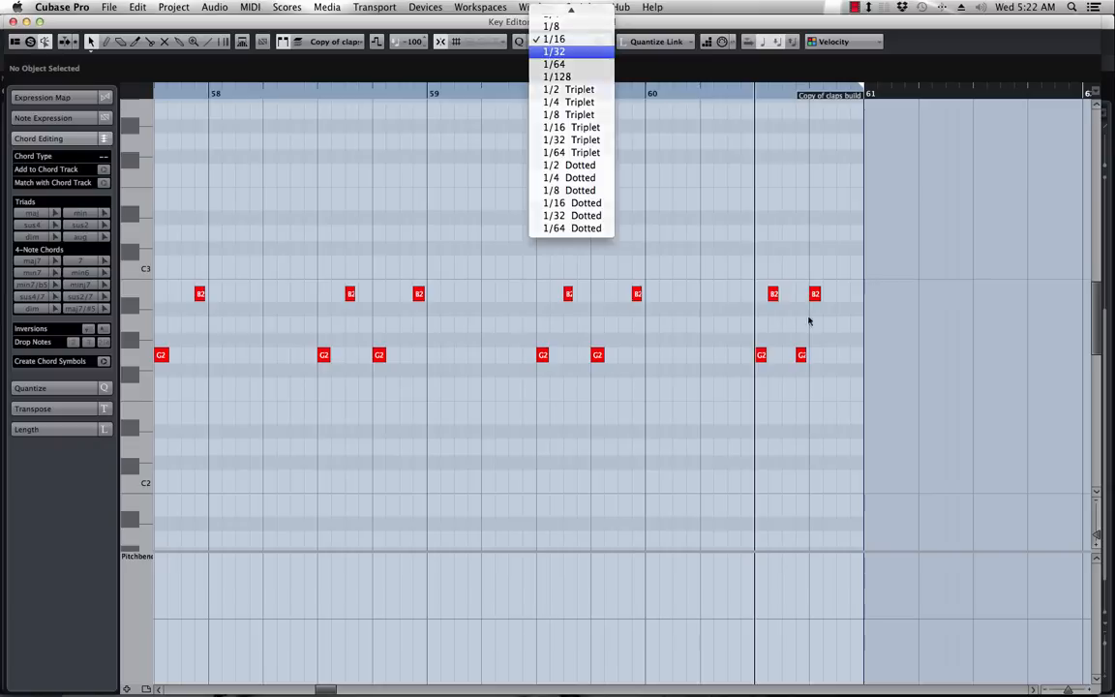
- Set quantize to 1/32 and move the last G2 note before bar 61 earlier, to 60.3.3.60
{"action": "left_click", "coordinate": [809, 323]}
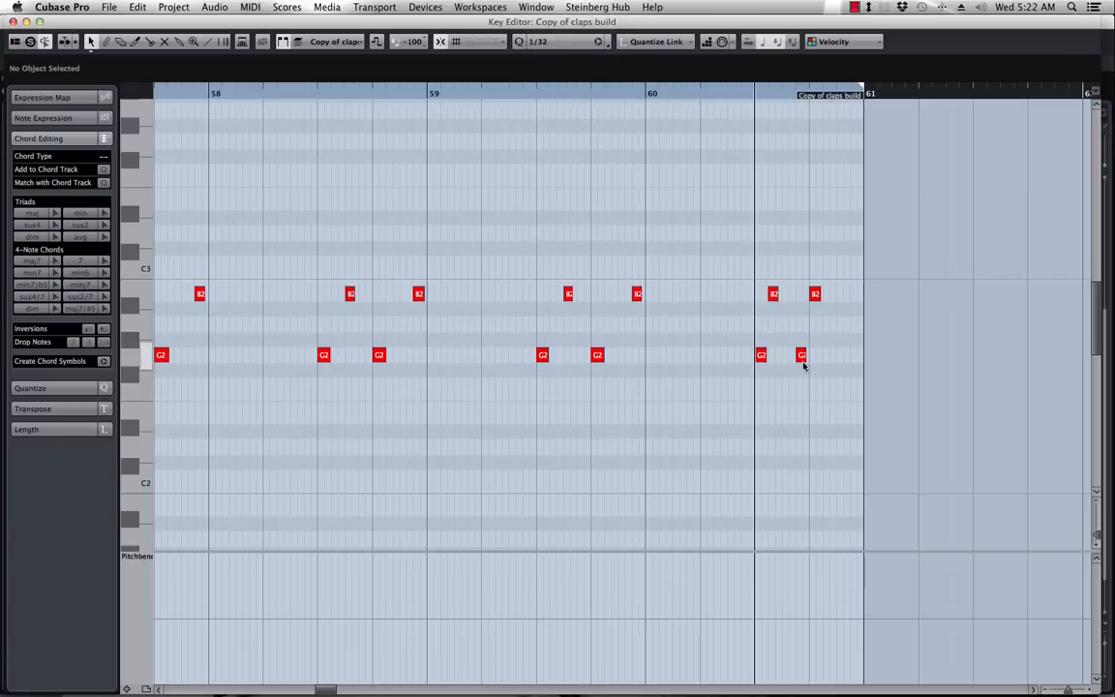
{"action": "left_click", "coordinate": [802, 356]}
{"action": "left_click_drag", "start_coordinate": [801, 358], "coordinate": [793, 355]}
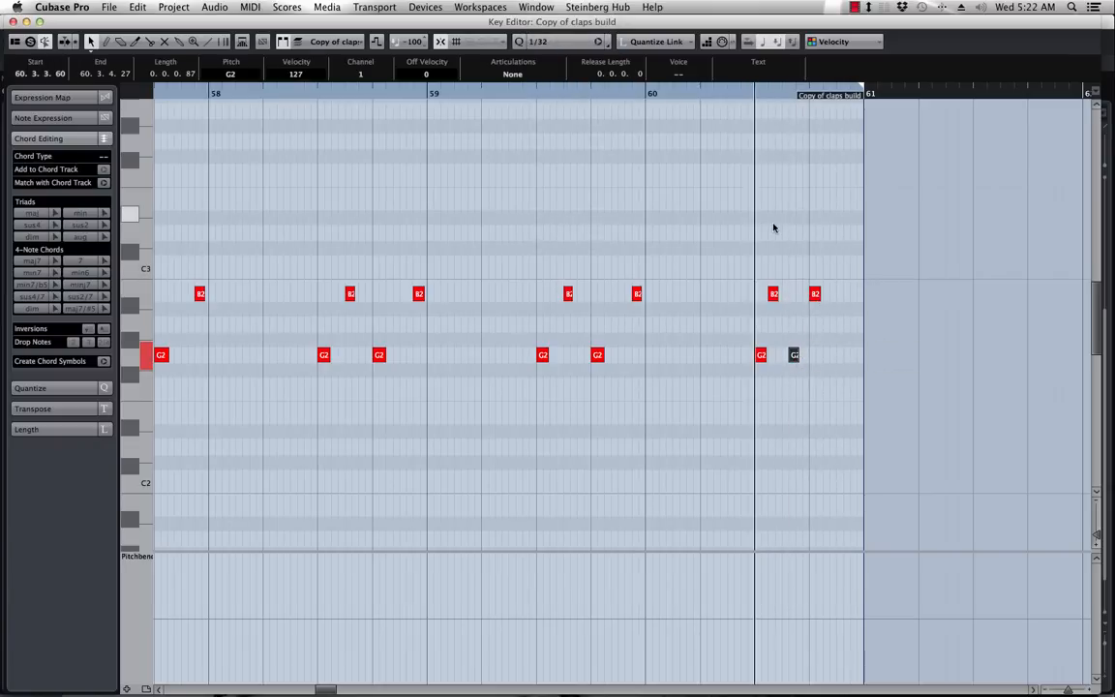
{"action": "key", "text": "h"}
{"action": "key", "text": "h"}
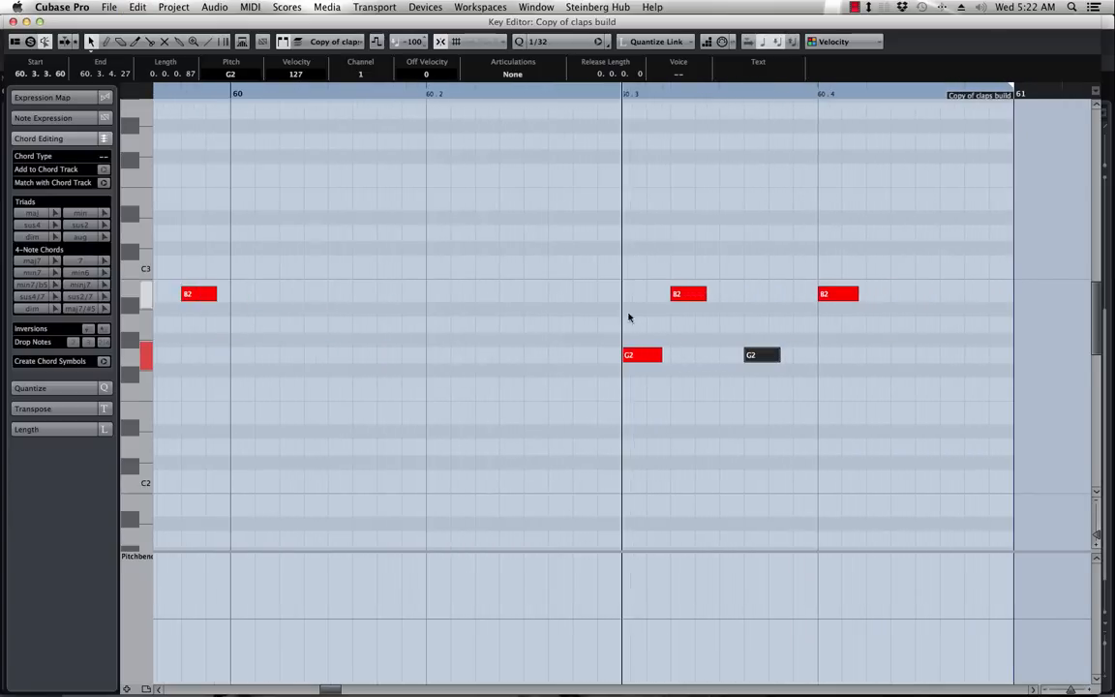
- Shift the B2 note after beat 60.3 one 1/32 later and play back the edited snare fill
{"action": "left_click_drag", "start_coordinate": [696, 295], "coordinate": [720, 295]}
{"action": "mouse_move", "coordinate": [770, 354]}
{"action": "left_mouse_down"}
{"action": "mouse_move", "coordinate": [779, 358]}
{"action": "mouse_move", "coordinate": [757, 358]}
{"action": "left_mouse_up"}
{"action": "key", "text": "space"}
{"action": "key", "text": "space"}
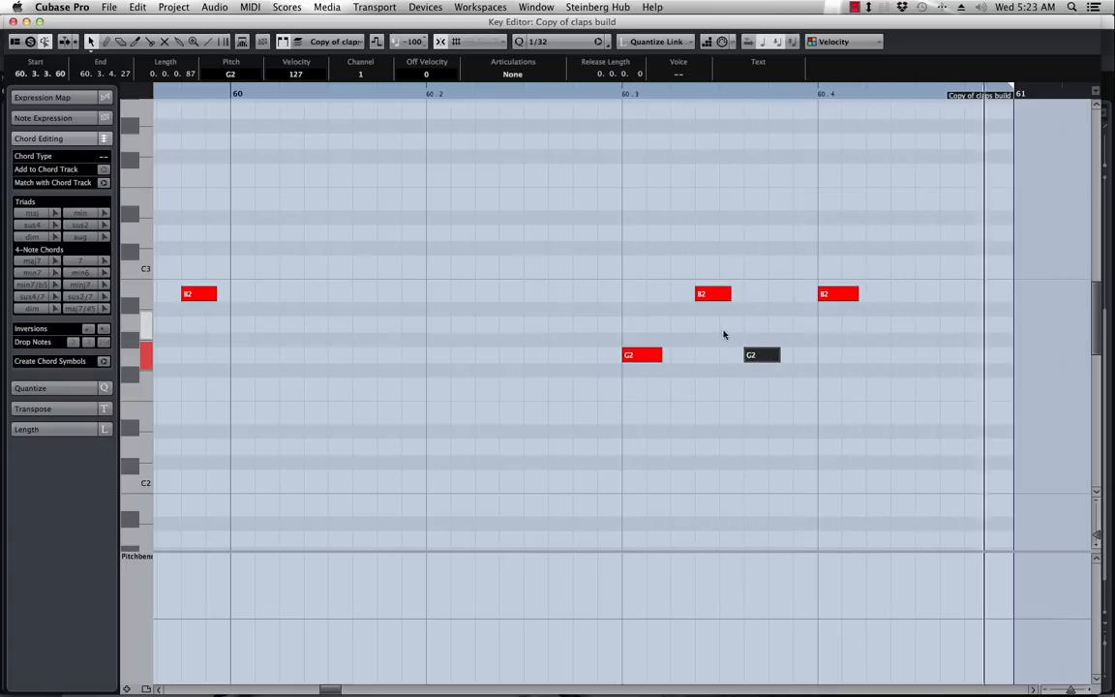
- Close the Key Editor and delete the section of the Copy of claps build part between bars 55 and 57
{"action": "left_click", "coordinate": [13, 20]}
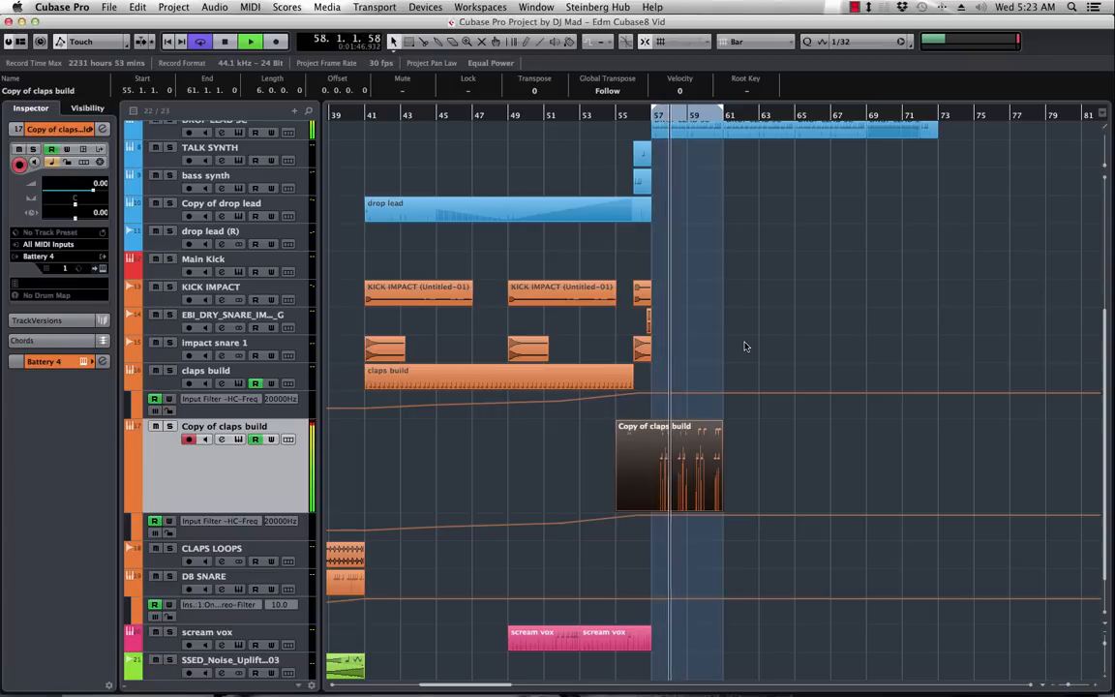
{"action": "left_click", "coordinate": [656, 454]}
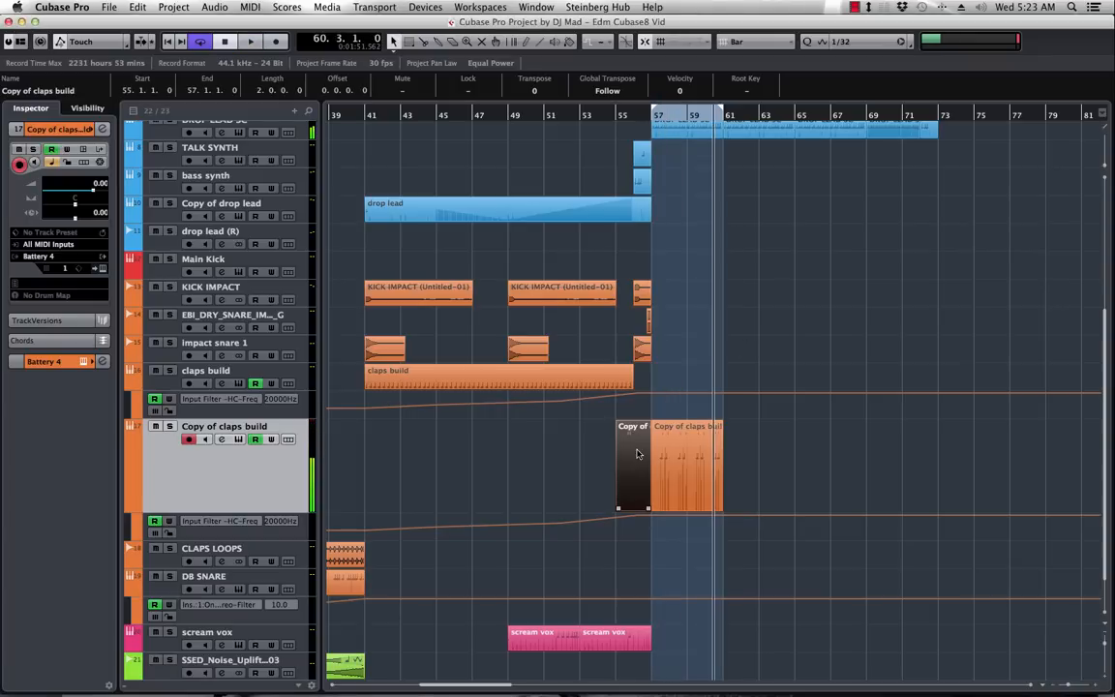
{"action": "key", "text": "Delete"}
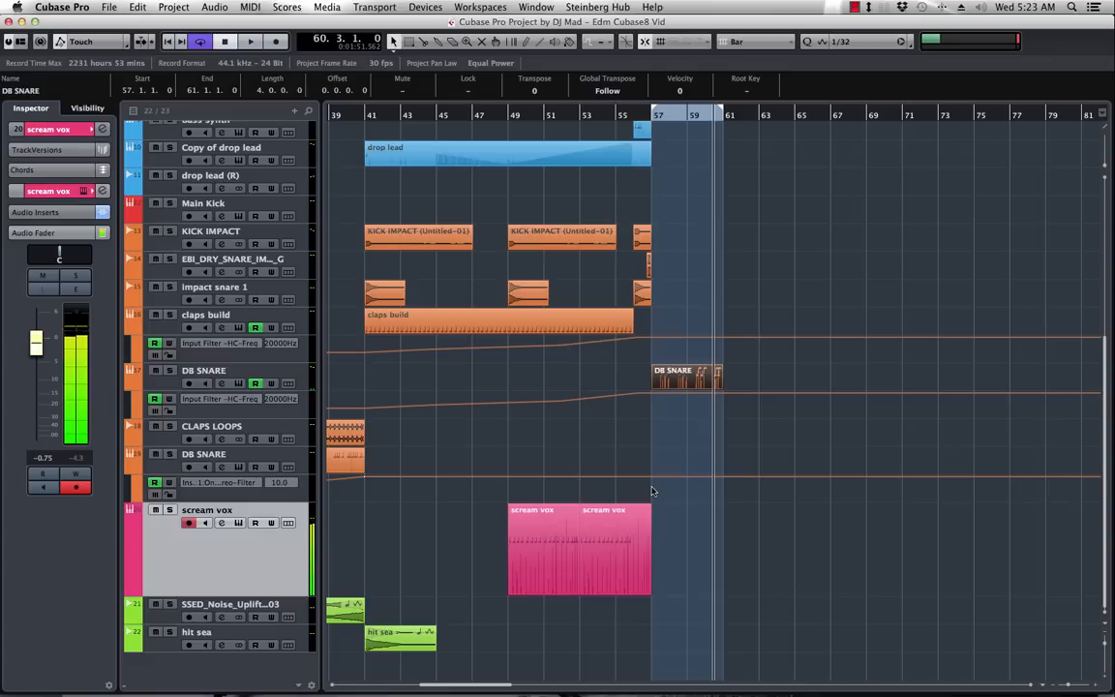
- Play the build-up and raise the volume of the Copy of drop lead track below bass synth to -0.78 dB
{"action": "key", "text": "space"}
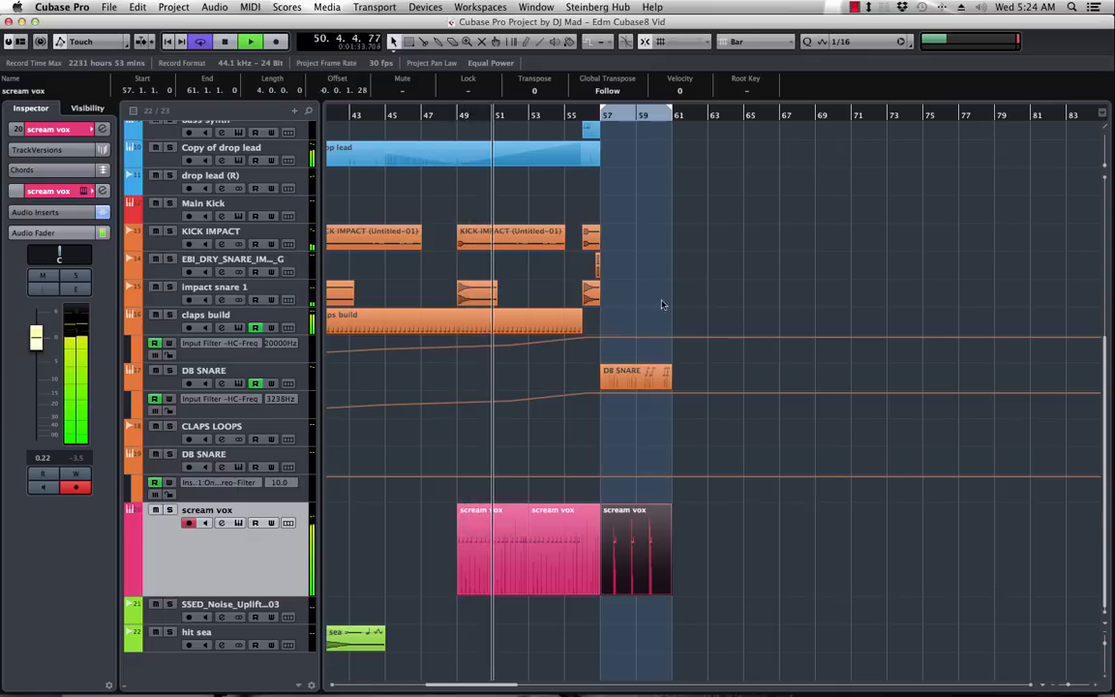
{"action": "left_click", "coordinate": [300, 157]}
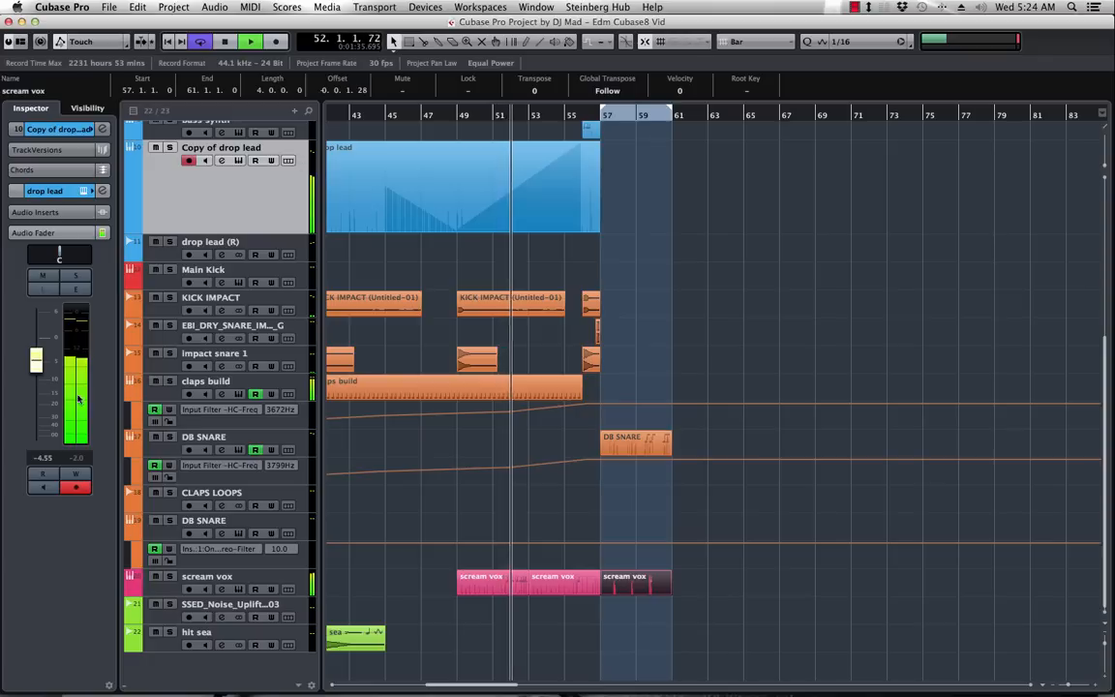
{"action": "left_click_drag", "start_coordinate": [40, 352], "coordinate": [43, 349]}
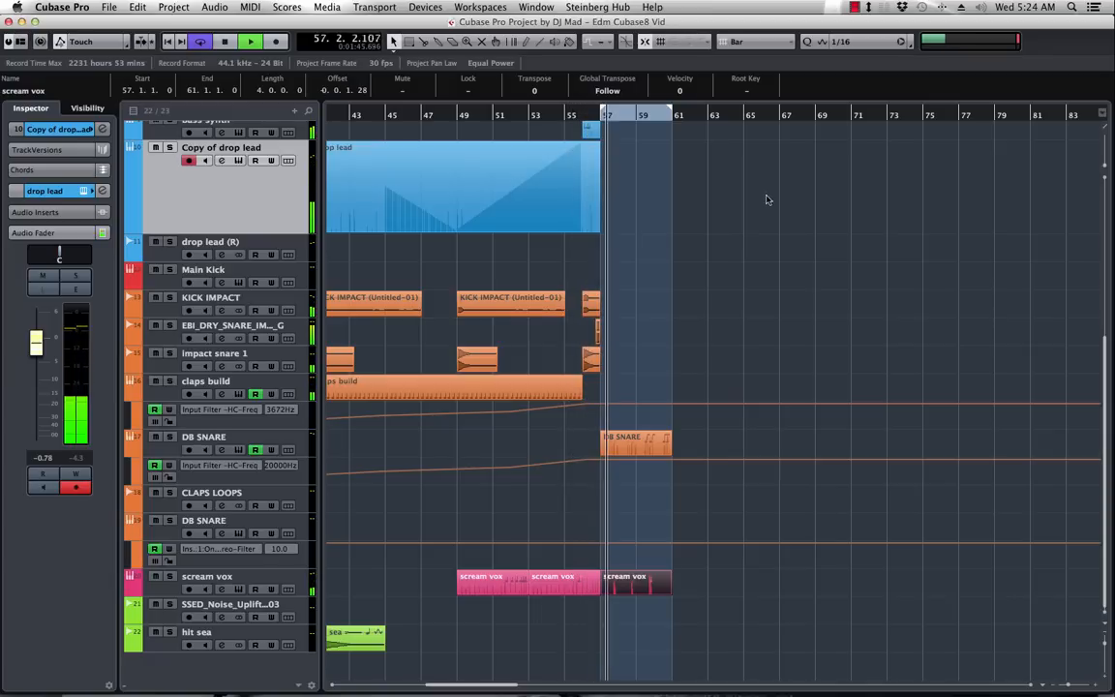
- Raise the DROP LEAD SC track's volume to 1.81 dB while the drop plays, and stop playback
{"action": "scroll", "coordinate": [623, 209], "scroll_direction": "up", "scroll_amount": 5}
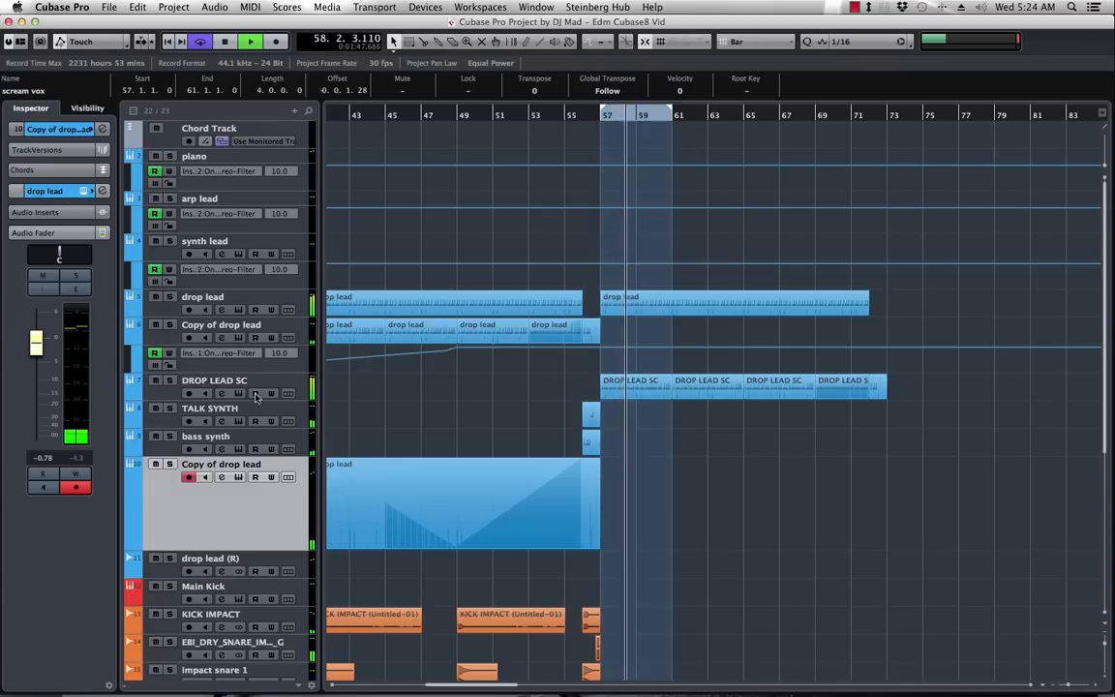
{"action": "left_click", "coordinate": [166, 393]}
{"action": "left_click_drag", "start_coordinate": [37, 343], "coordinate": [37, 333]}
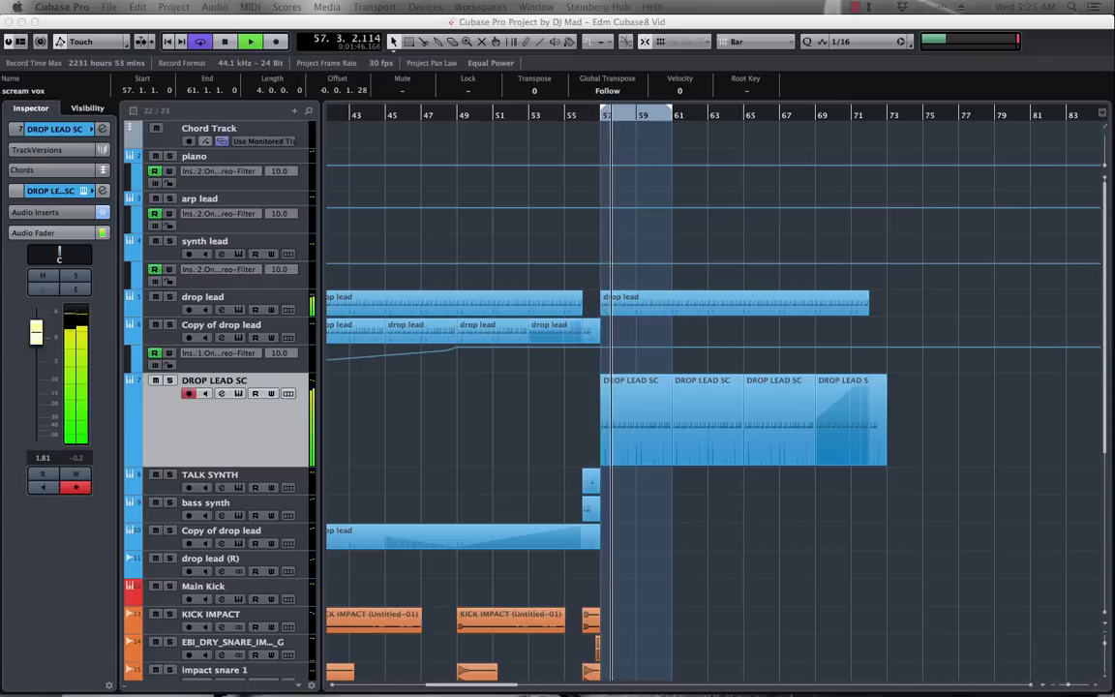
{"action": "key", "text": "space"}
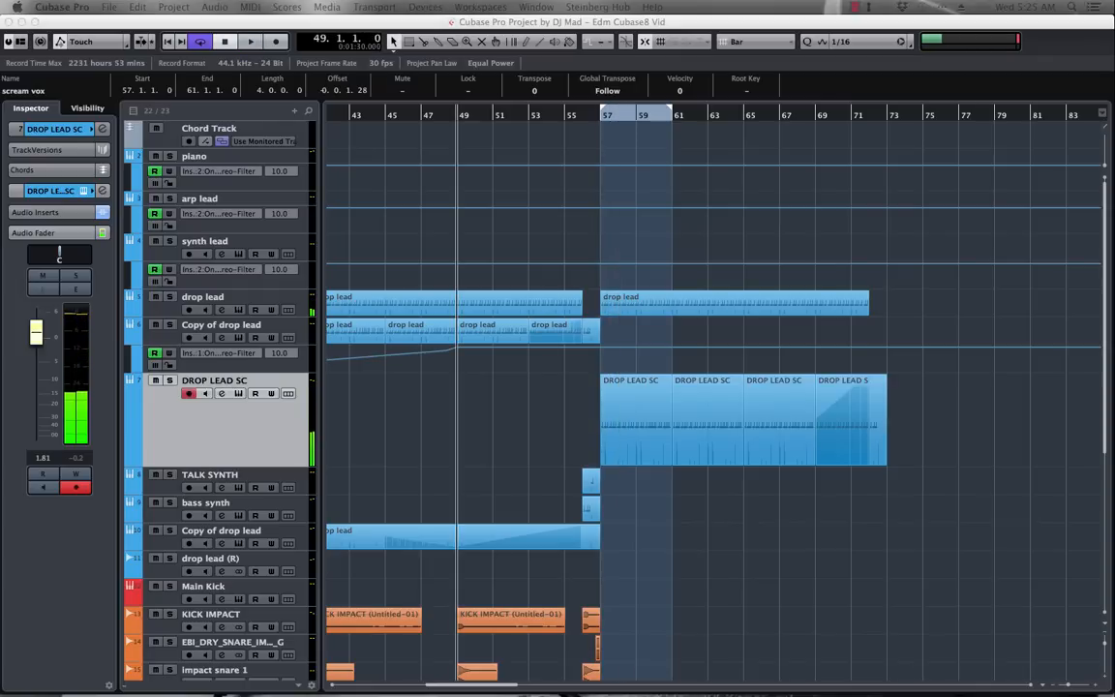
- Select all tracks from piano on and lower their faders together, bringing piano to -4.52 dB, and clear the multi-track selection
{"action": "left_click", "coordinate": [215, 157]}
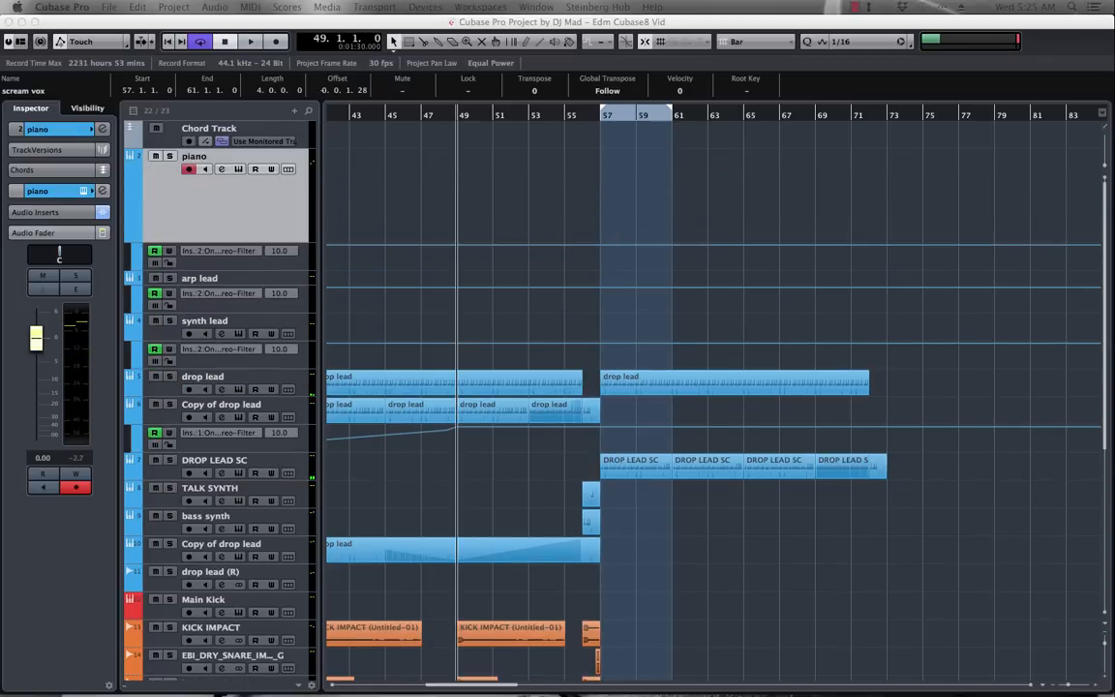
{"action": "key", "text": "super+a"}
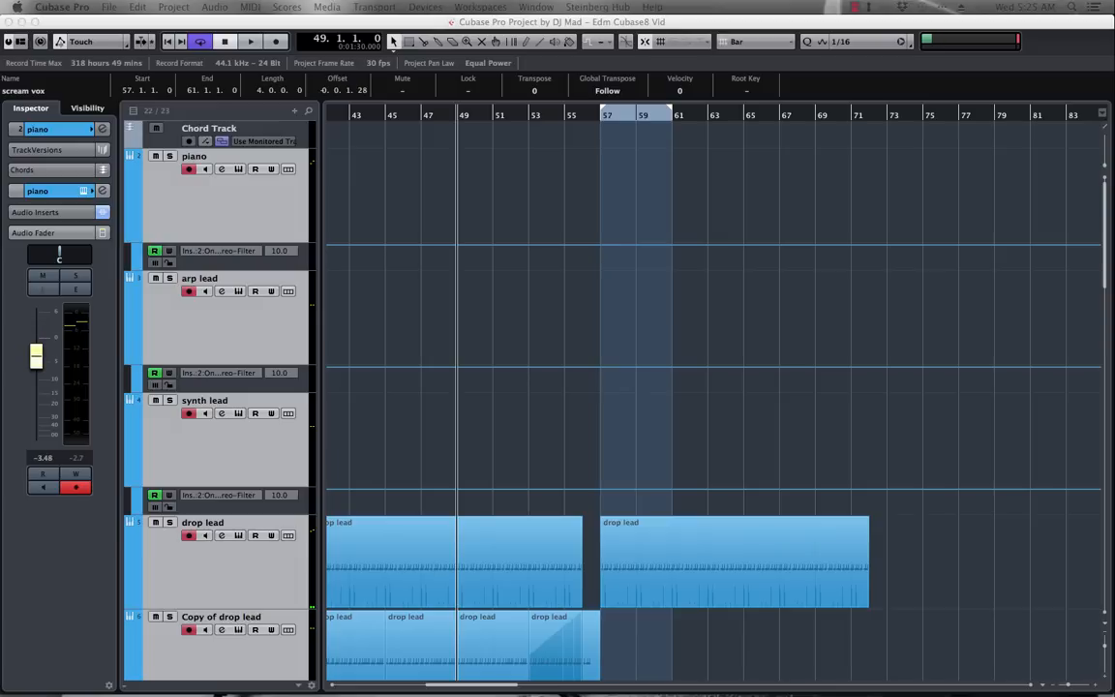
{"action": "key", "text": "space"}
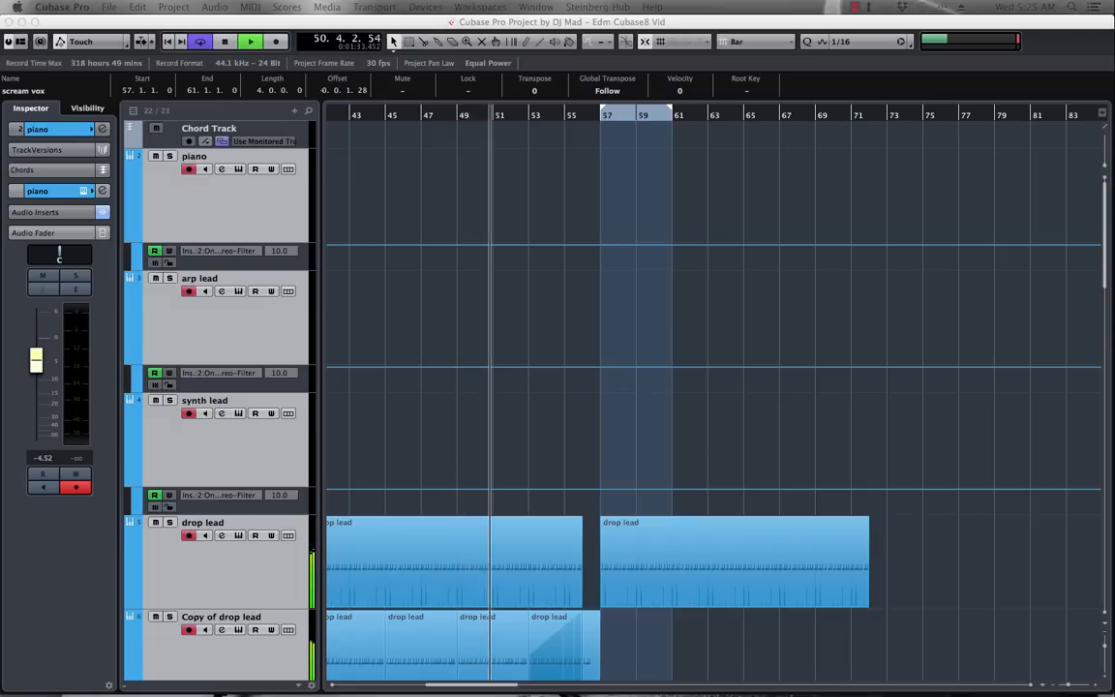
{"action": "left_click", "coordinate": [821, 424]}
{"action": "left_click", "coordinate": [130, 428]}
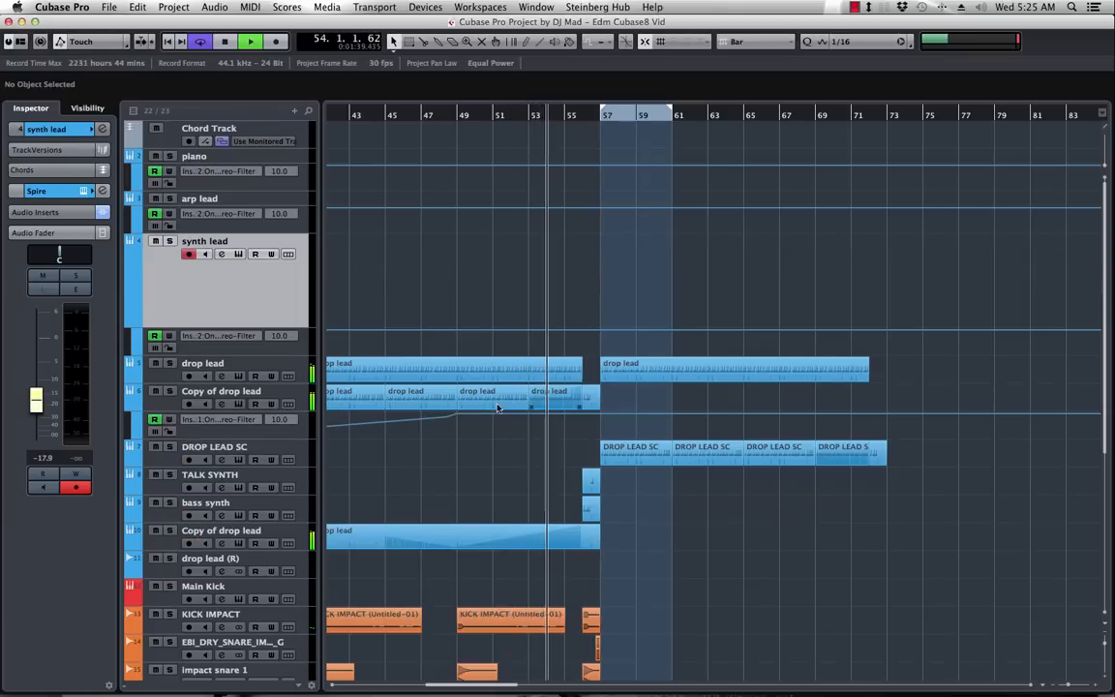
- Rebalance the DROP LEAD SC track's volume to -4.19 dB against the mix and replay from bar 55
{"action": "left_click", "coordinate": [280, 455]}
{"action": "left_click_drag", "start_coordinate": [41, 359], "coordinate": [38, 352]}
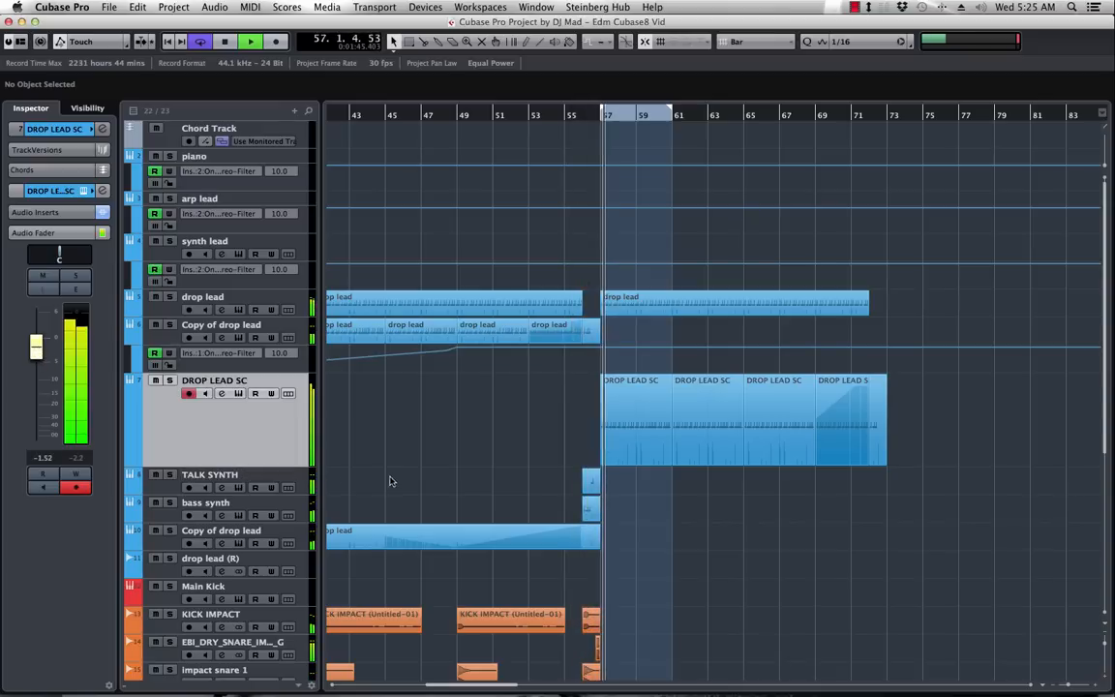
{"action": "left_click_drag", "start_coordinate": [35, 347], "coordinate": [40, 368]}
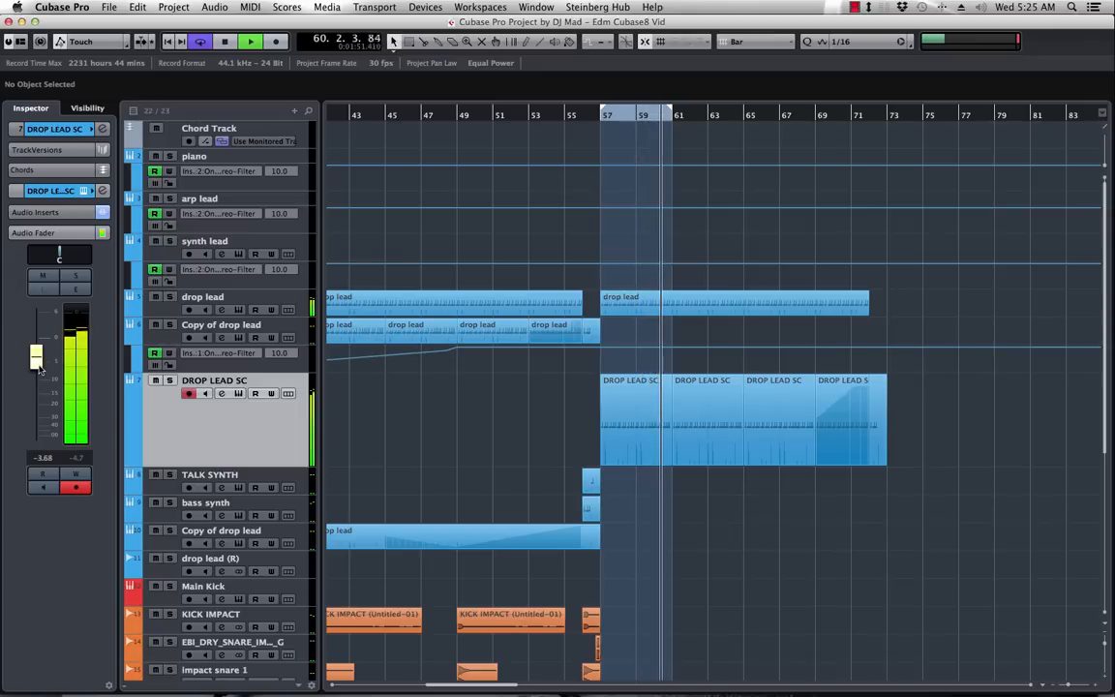
{"action": "left_click_drag", "start_coordinate": [40, 369], "coordinate": [42, 370]}
{"action": "left_click", "coordinate": [562, 115]}
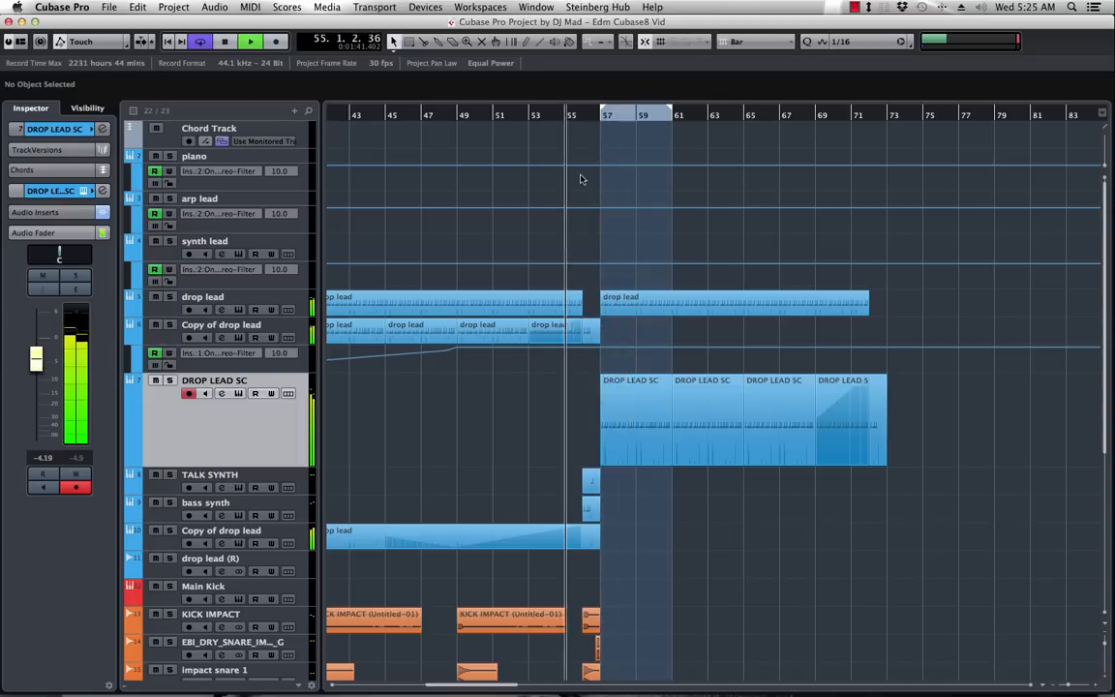
- Raise the bass synth to -3.52 dB and the TALK SYNTH to -4.55 dB, and restart playback from bar 55
{"action": "left_click", "coordinate": [249, 506]}
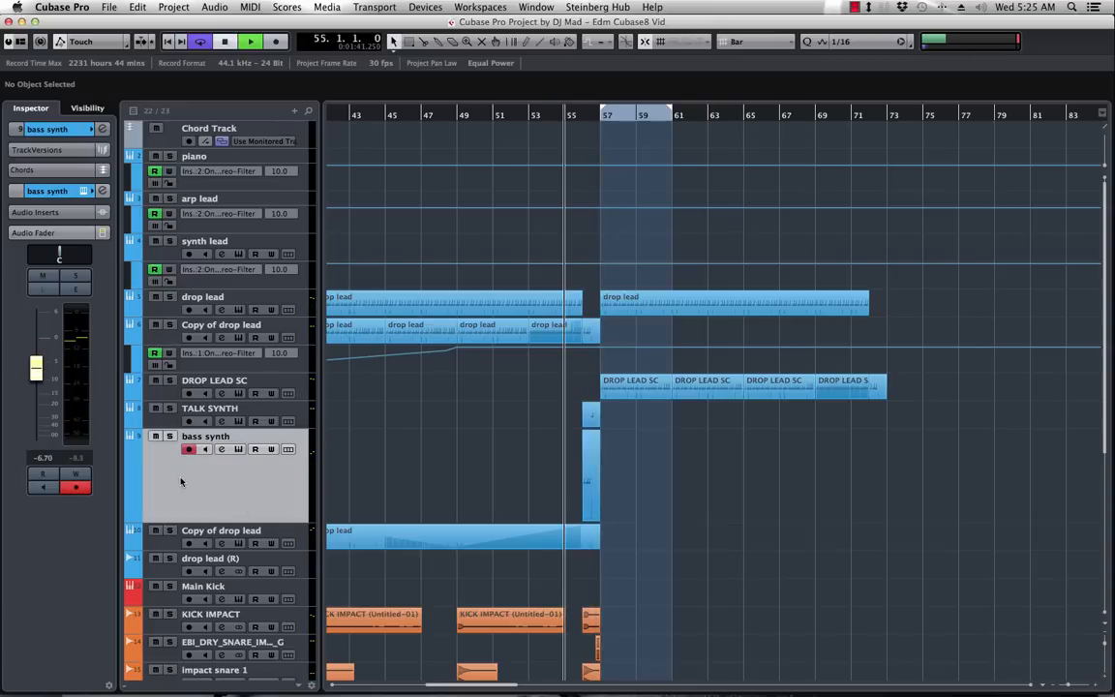
{"action": "left_click_drag", "start_coordinate": [40, 364], "coordinate": [40, 360]}
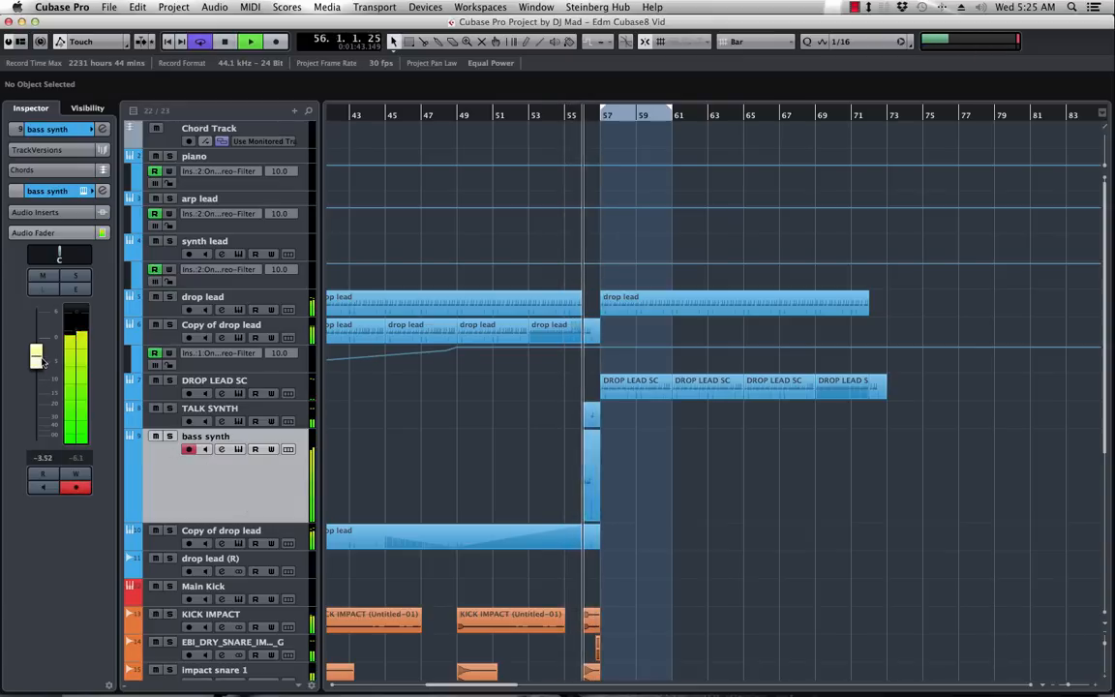
{"action": "left_click", "coordinate": [227, 409]}
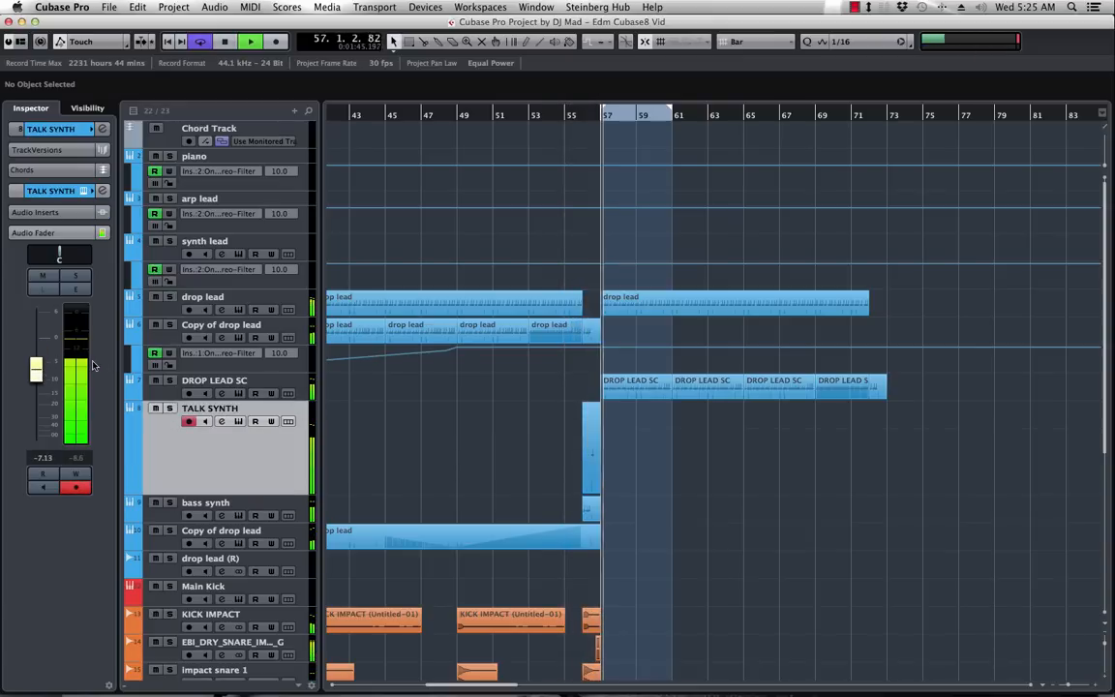
{"action": "left_click_drag", "start_coordinate": [38, 368], "coordinate": [39, 364]}
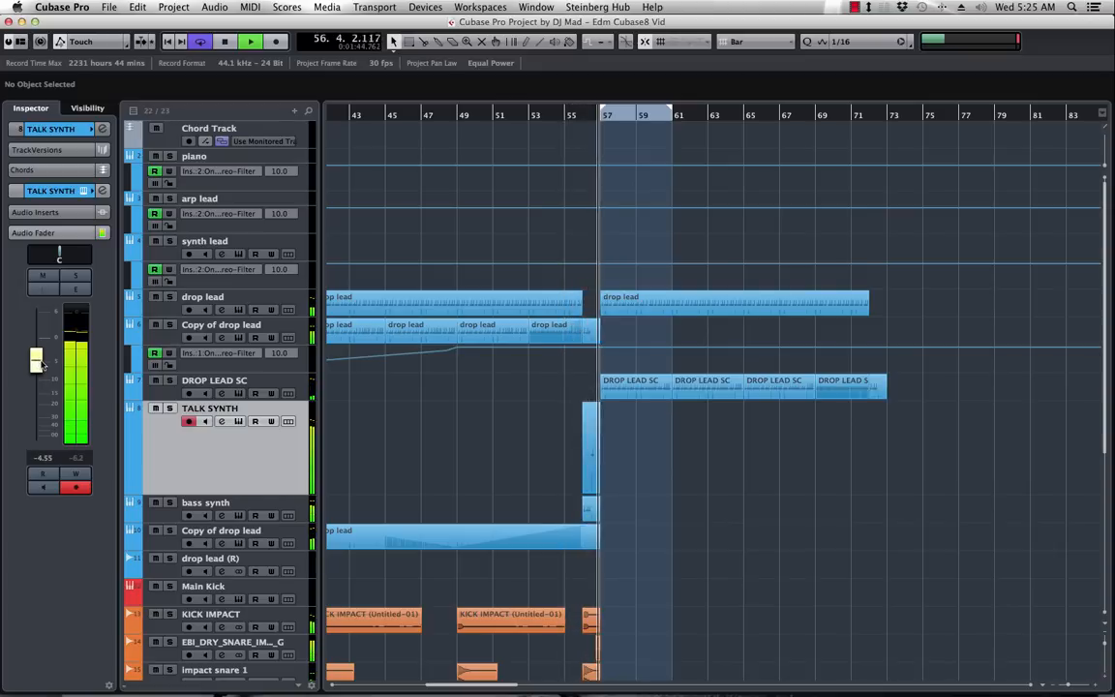
{"action": "key", "text": "space"}
{"action": "key", "text": "space"}
- Raise the EBI_DRY_SNARE impact track to -2.05 dB and the DB SNARE track with the drop part to -6.61 dB
{"action": "scroll", "coordinate": [478, 528], "scroll_direction": "down", "scroll_amount": 5}
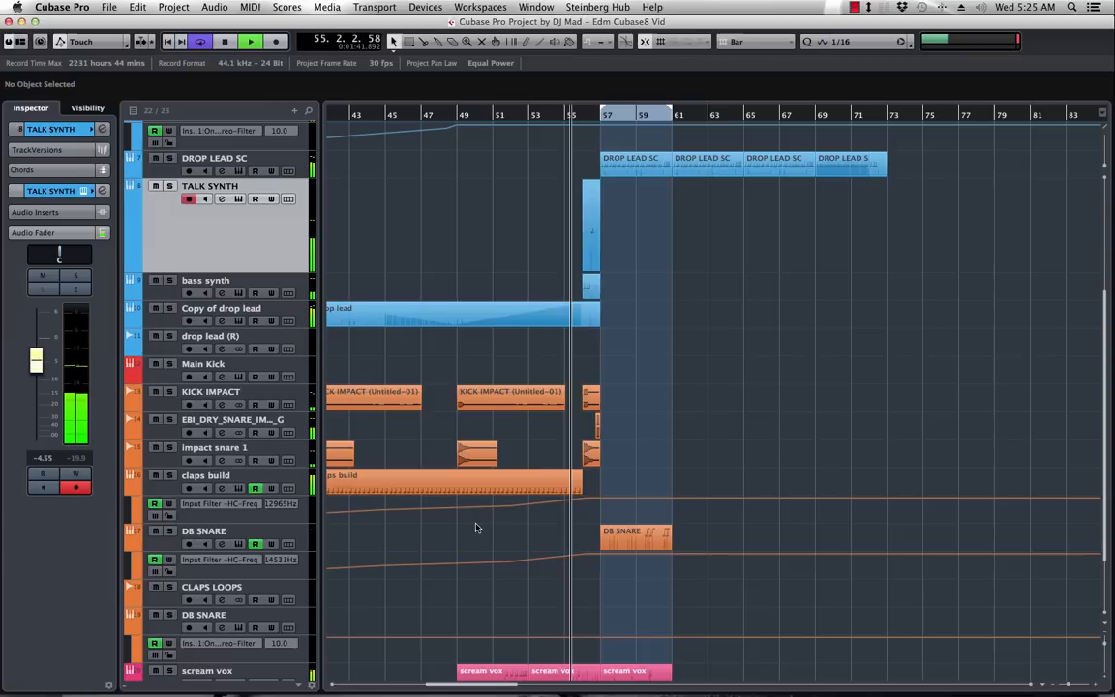
{"action": "left_click", "coordinate": [281, 418]}
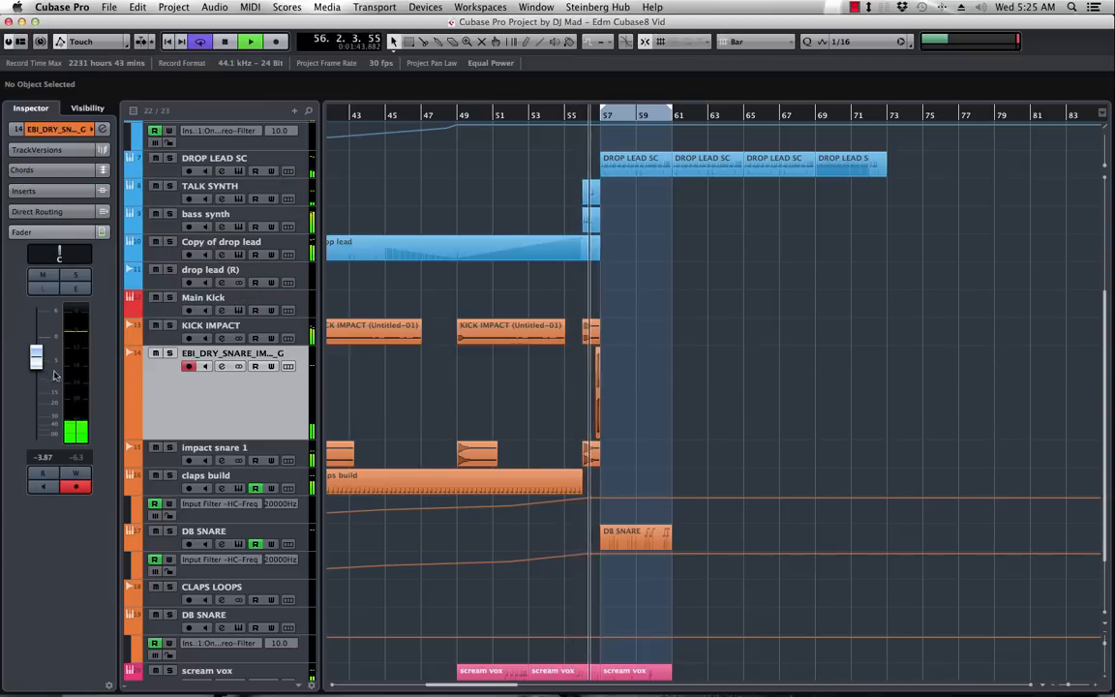
{"action": "left_click_drag", "start_coordinate": [39, 359], "coordinate": [41, 353]}
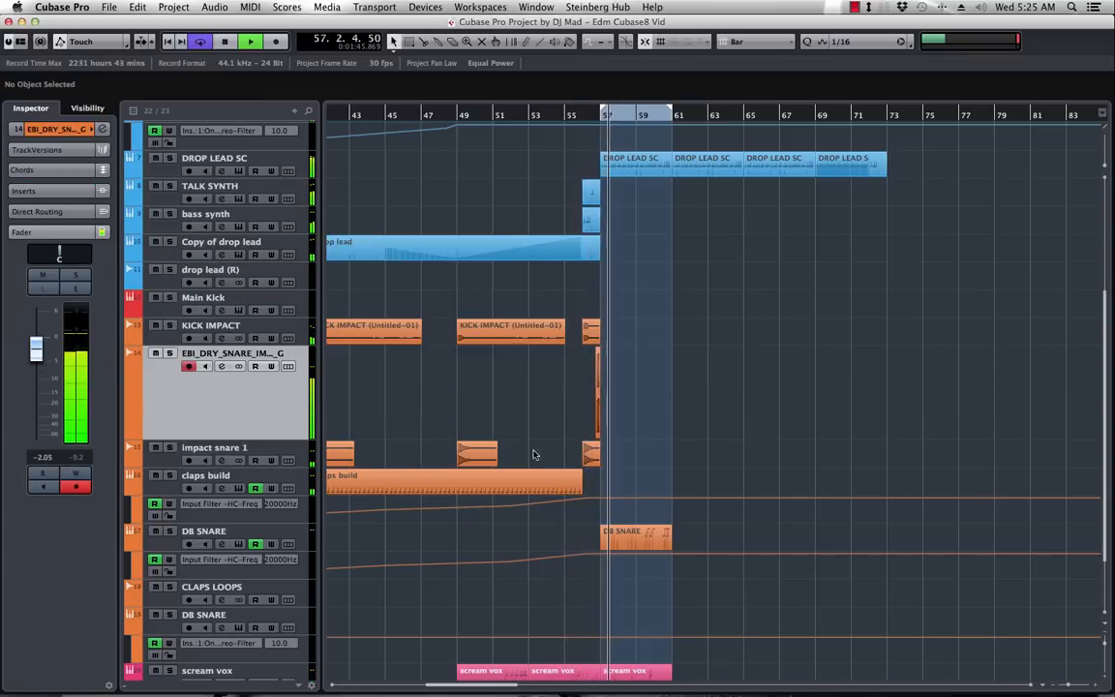
{"action": "left_click", "coordinate": [297, 538]}
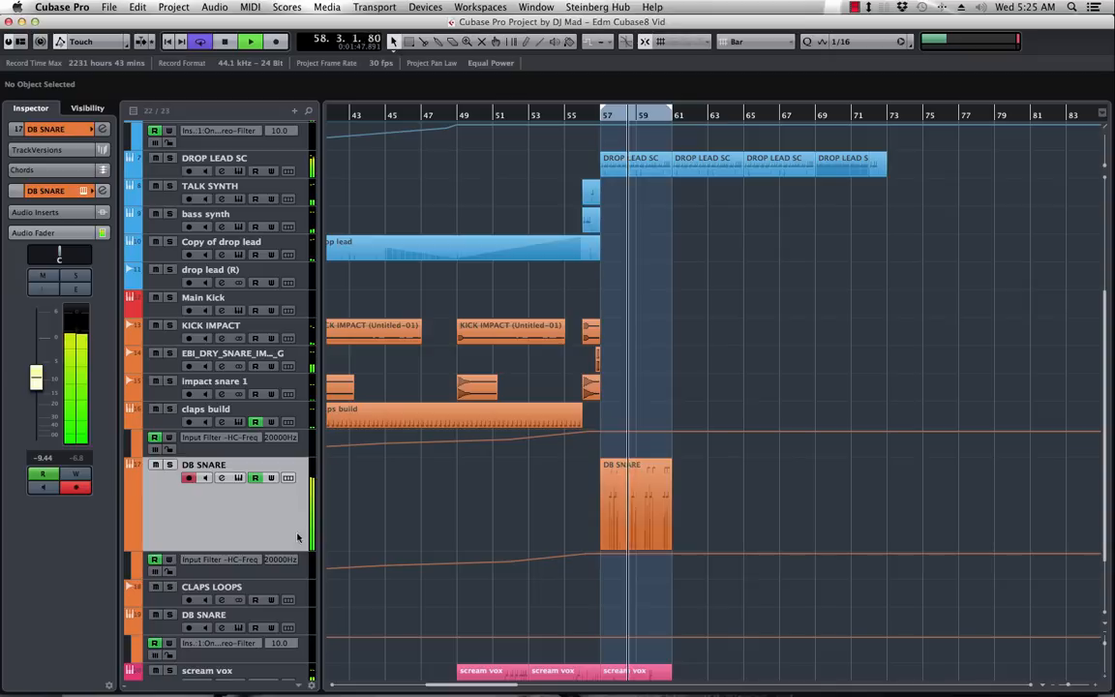
{"action": "left_click_drag", "start_coordinate": [35, 378], "coordinate": [36, 365]}
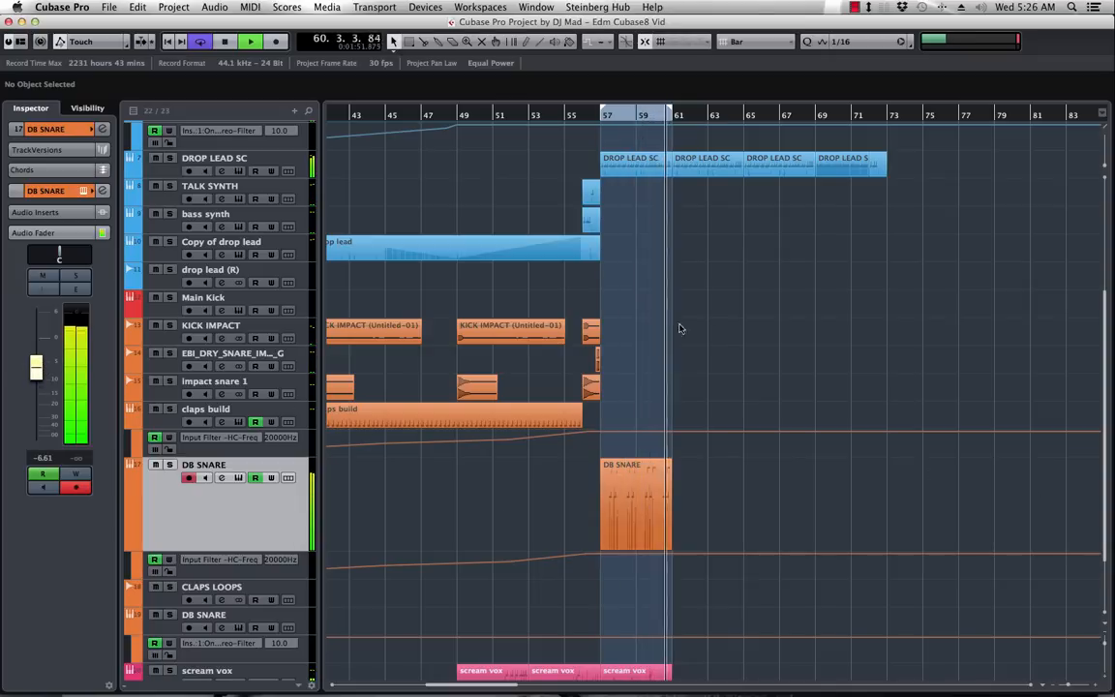
- Solo the DROP LEAD SC track while the drop plays
{"action": "left_click", "coordinate": [259, 161]}
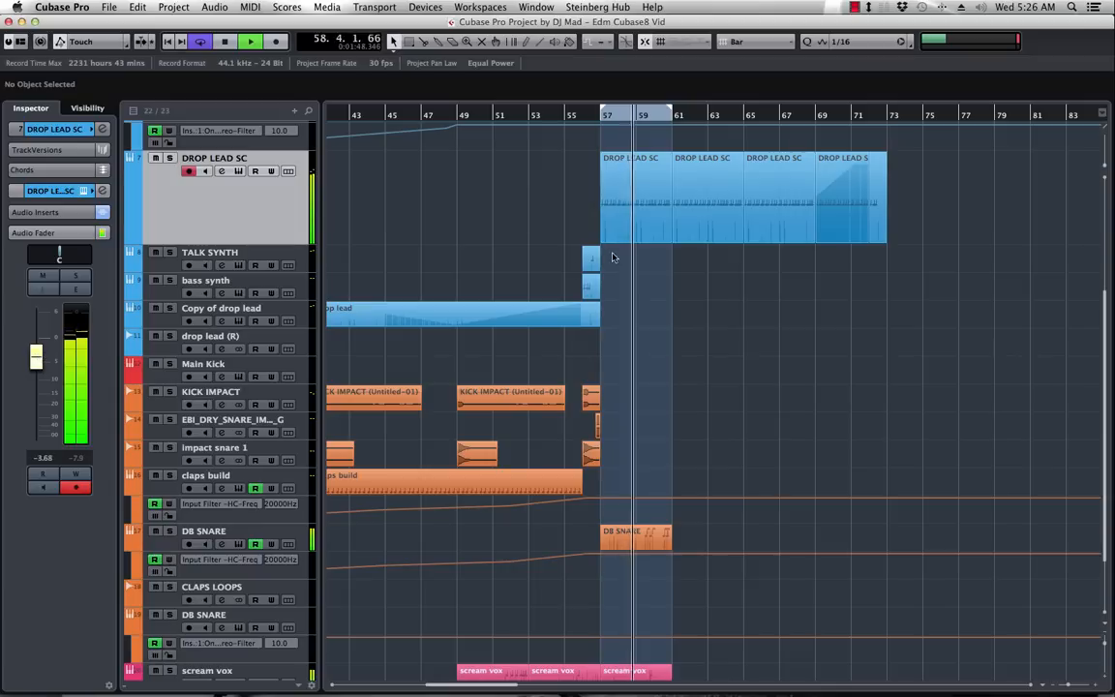
{"action": "left_click", "coordinate": [169, 159]}
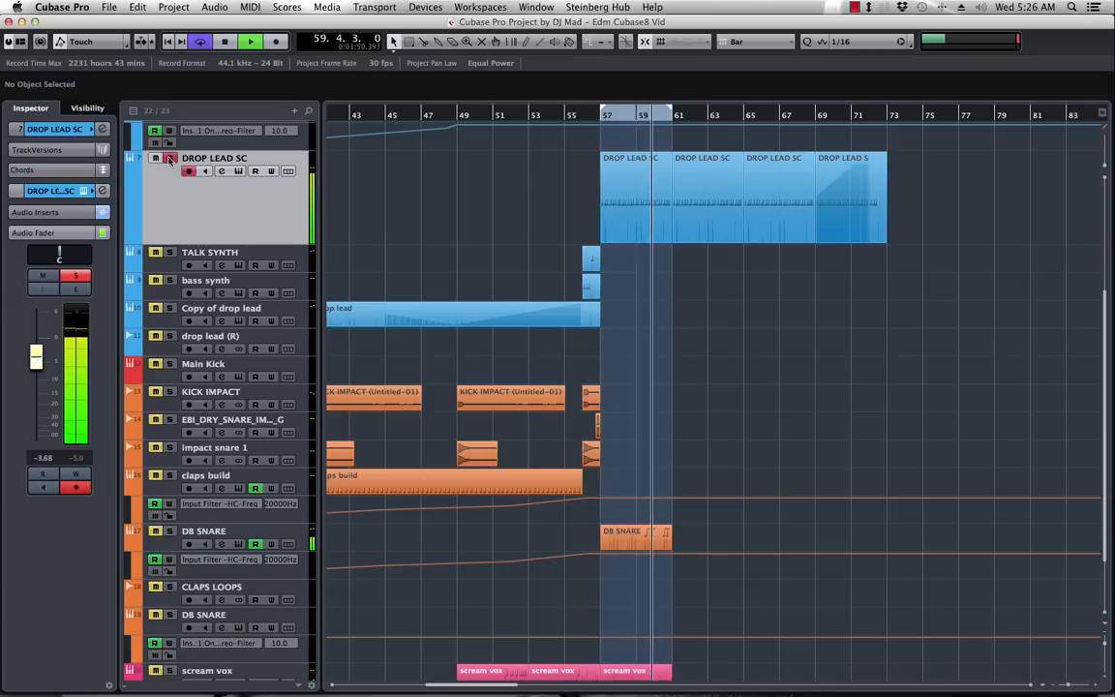
- Open the DROP LEAD SC track's Spire synth and play the track soloed from bar 55
{"action": "left_click", "coordinate": [169, 158]}
{"action": "key", "text": "space"}
{"action": "left_click", "coordinate": [75, 290]}
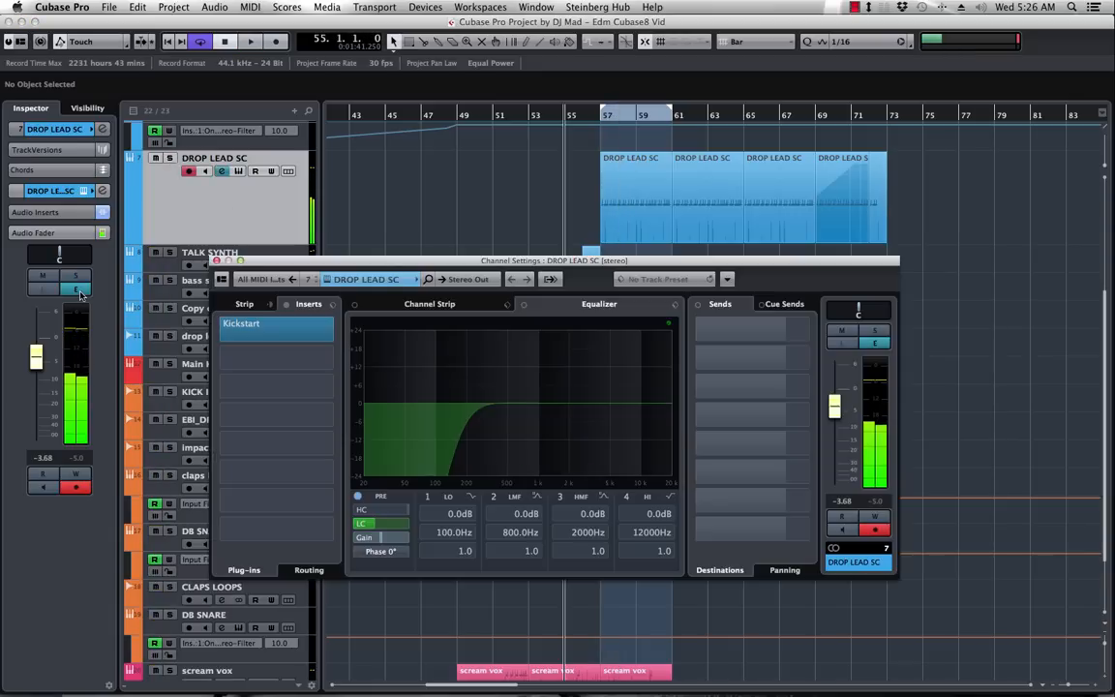
{"action": "left_click", "coordinate": [80, 291]}
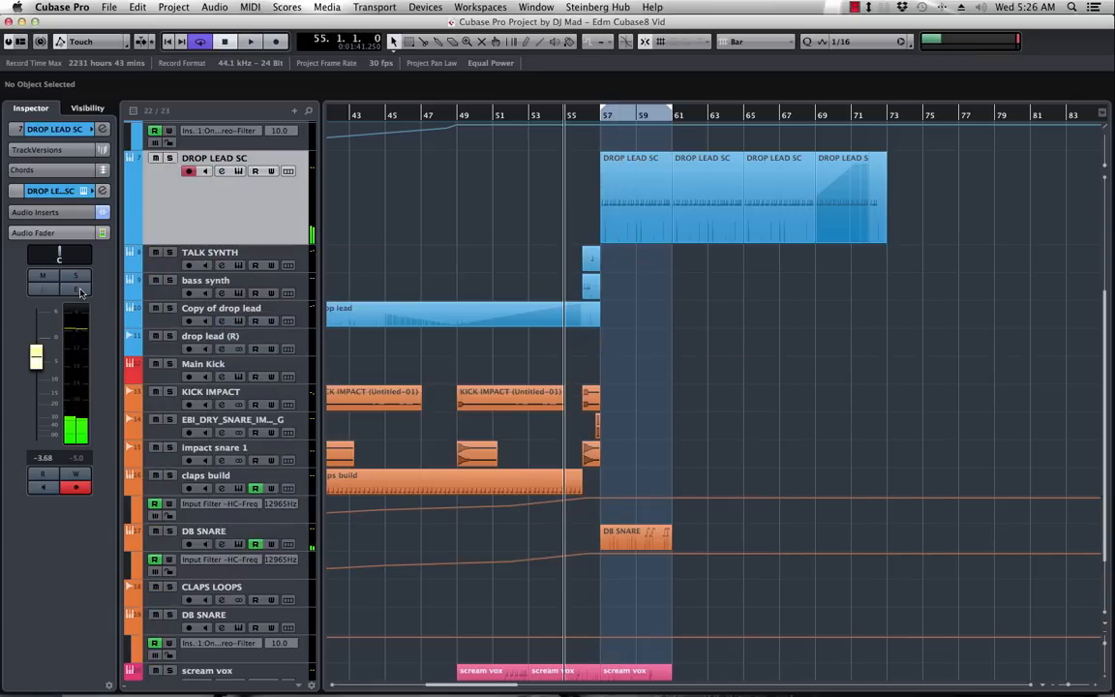
{"action": "left_click", "coordinate": [80, 291], "text": "alt"}
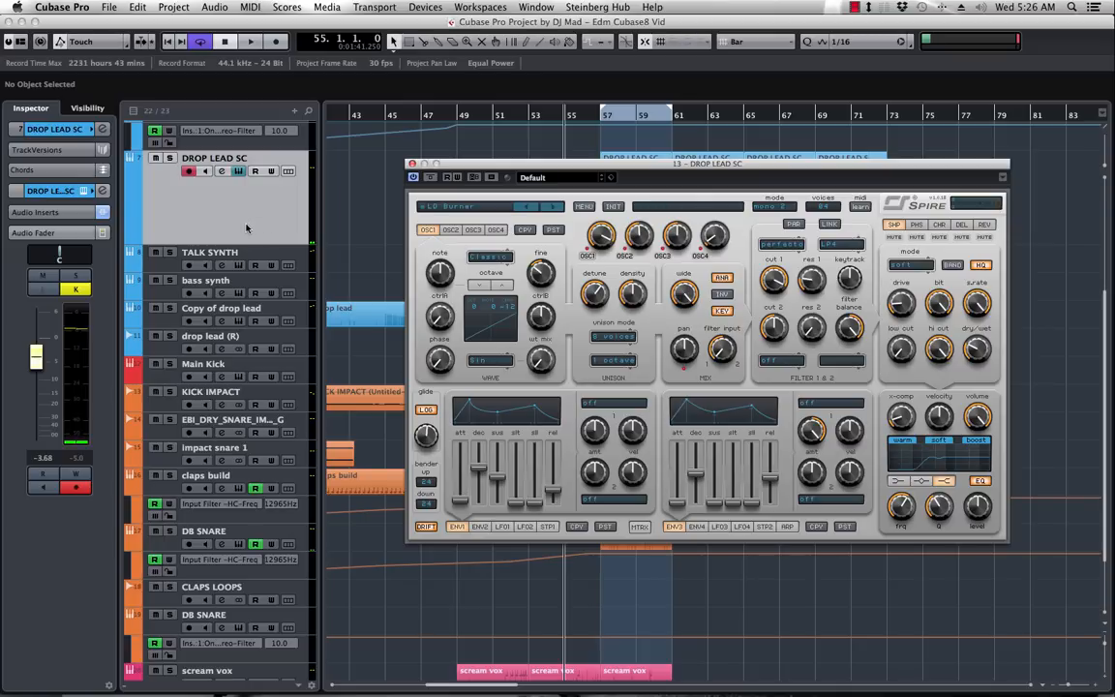
{"action": "left_click", "coordinate": [80, 280]}
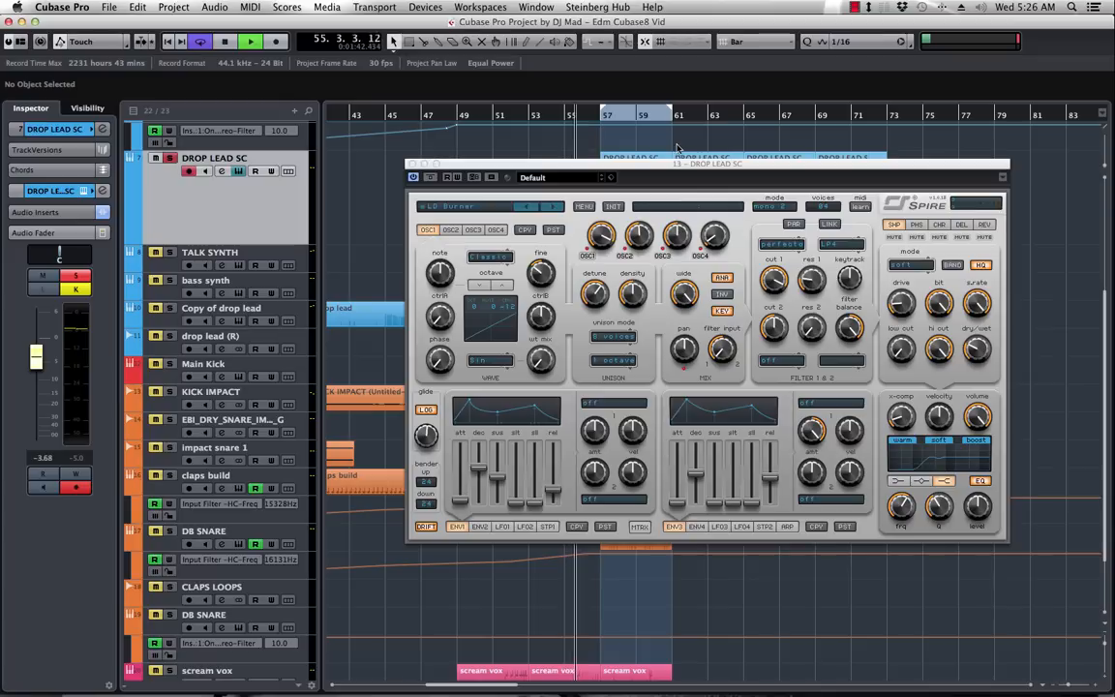
- Set Spire's reverb wet level to about 65 and its right delay time to 1/8, and close the synth
{"action": "left_click", "coordinate": [987, 228]}
{"action": "left_click", "coordinate": [983, 226]}
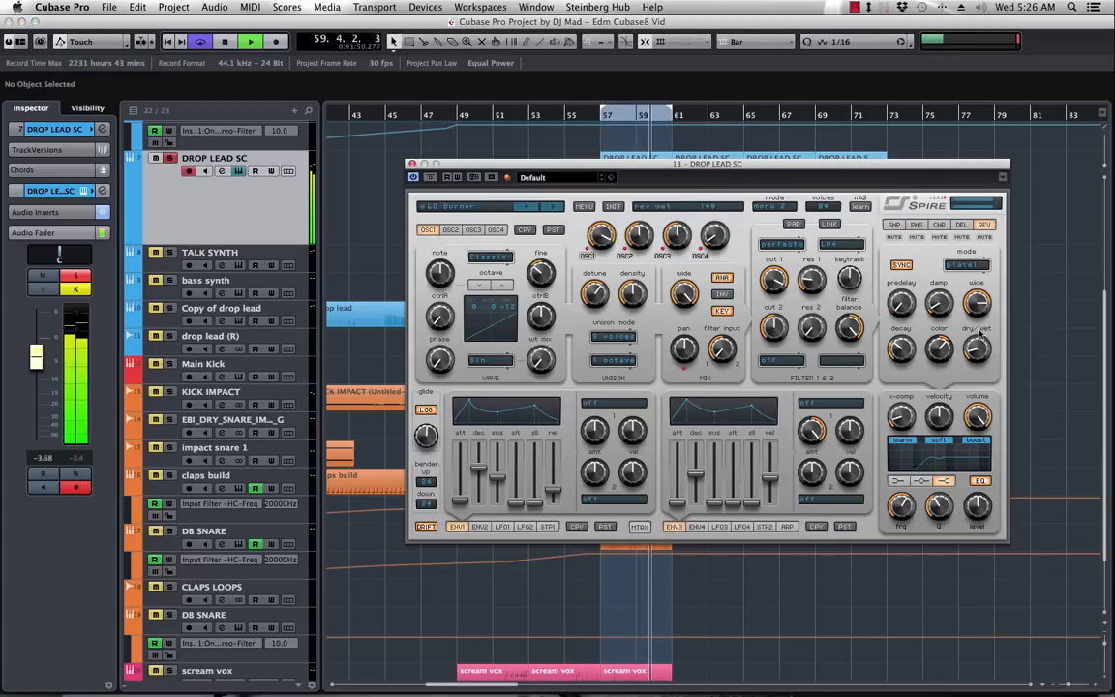
{"action": "left_click", "coordinate": [962, 226]}
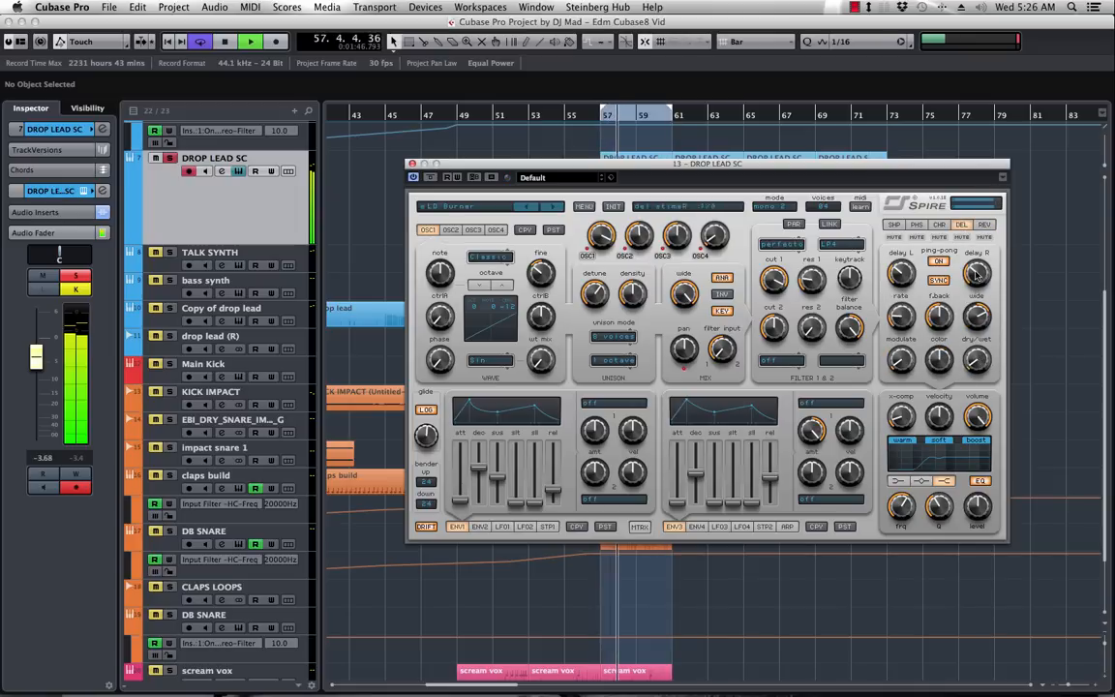
{"action": "left_click", "coordinate": [985, 226]}
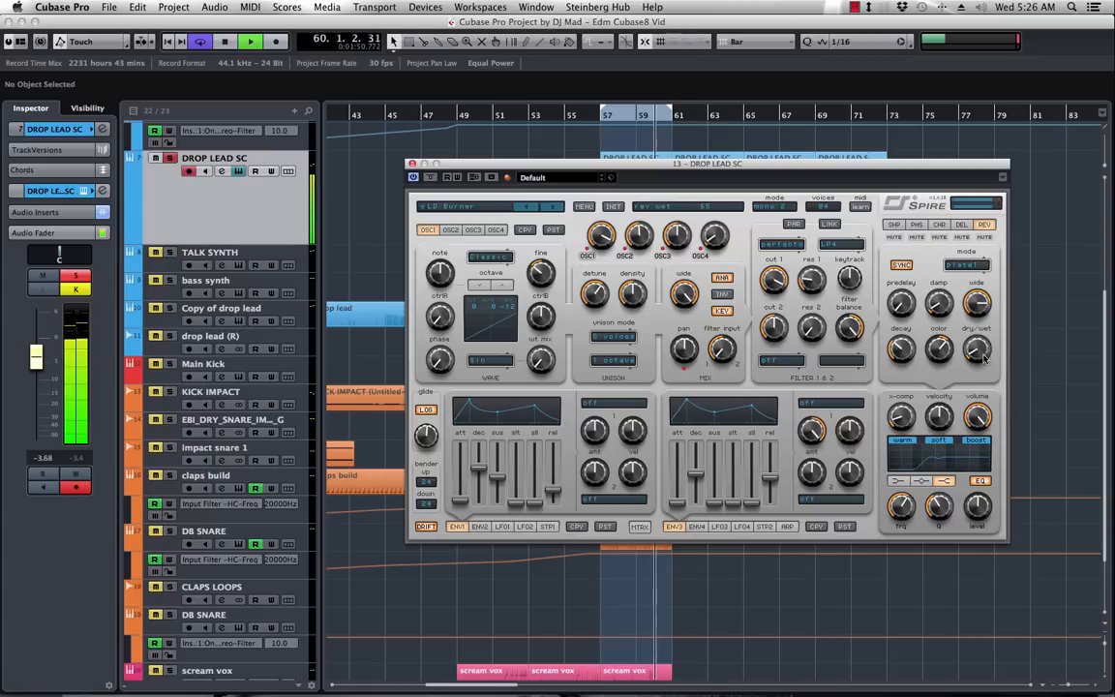
{"action": "left_click", "coordinate": [961, 224]}
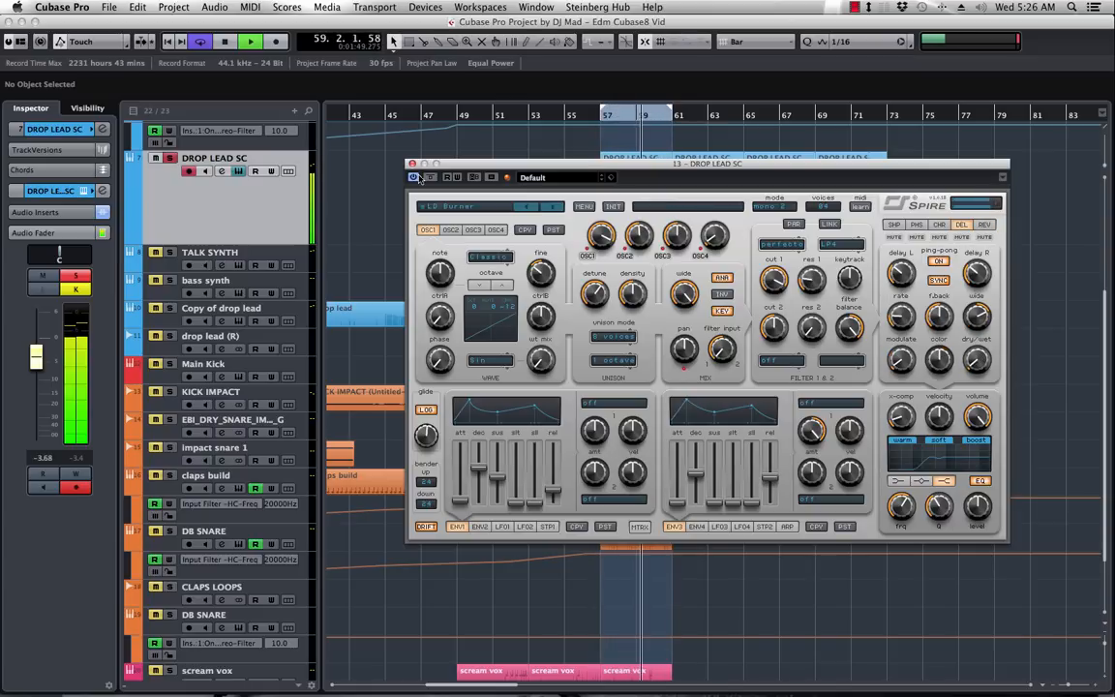
{"action": "left_click", "coordinate": [411, 165]}
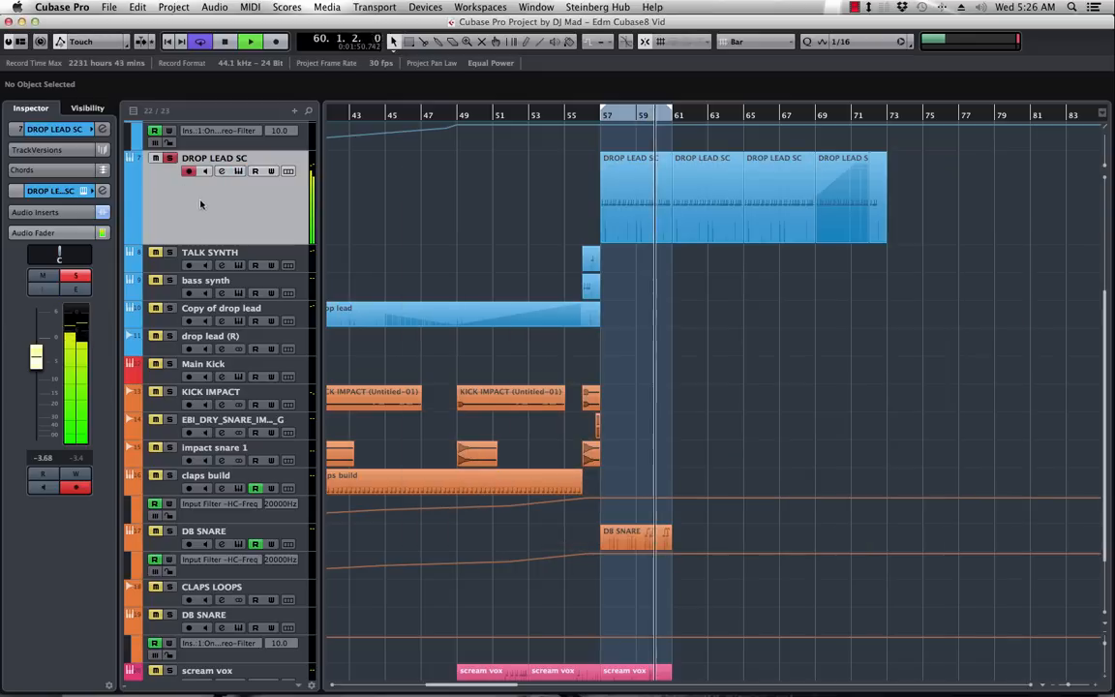
- Unsolo DROP LEAD SC, raise its volume to -2.18 dB against the mix and stop playback
{"action": "left_click", "coordinate": [169, 159]}
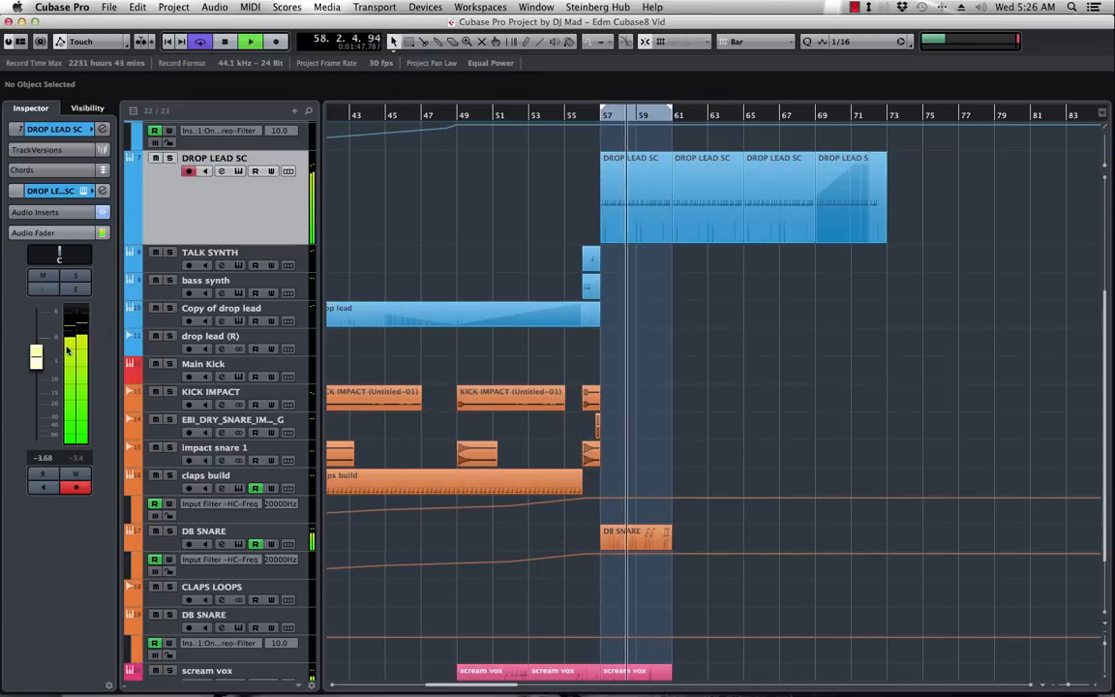
{"action": "left_click_drag", "start_coordinate": [38, 362], "coordinate": [41, 356]}
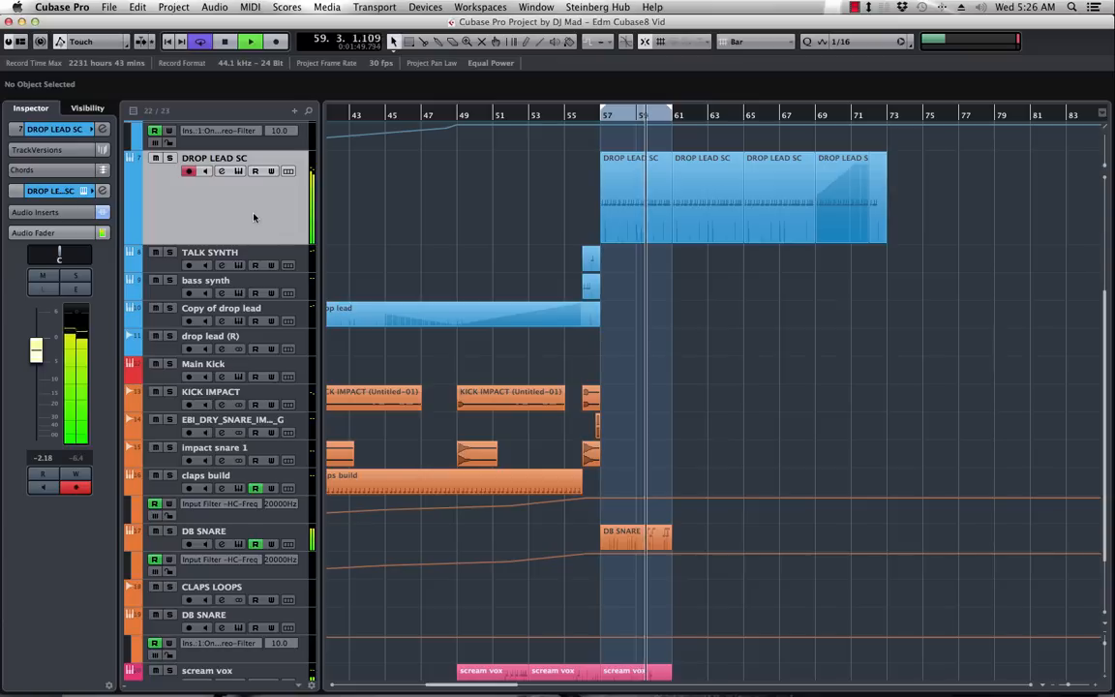
{"action": "key", "text": "space"}
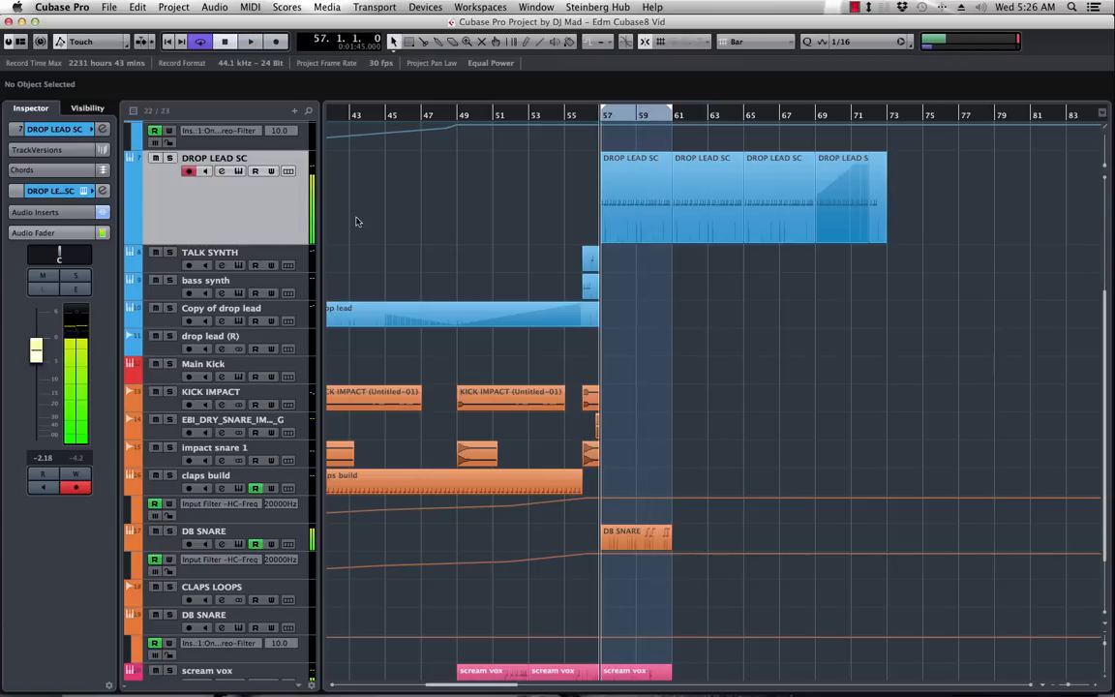
- Add a stereo FX channel with the RoomWorks reverb from the MAD plug-in collection to the first send of DROP LEAD SC
{"action": "left_click", "coordinate": [85, 289]}
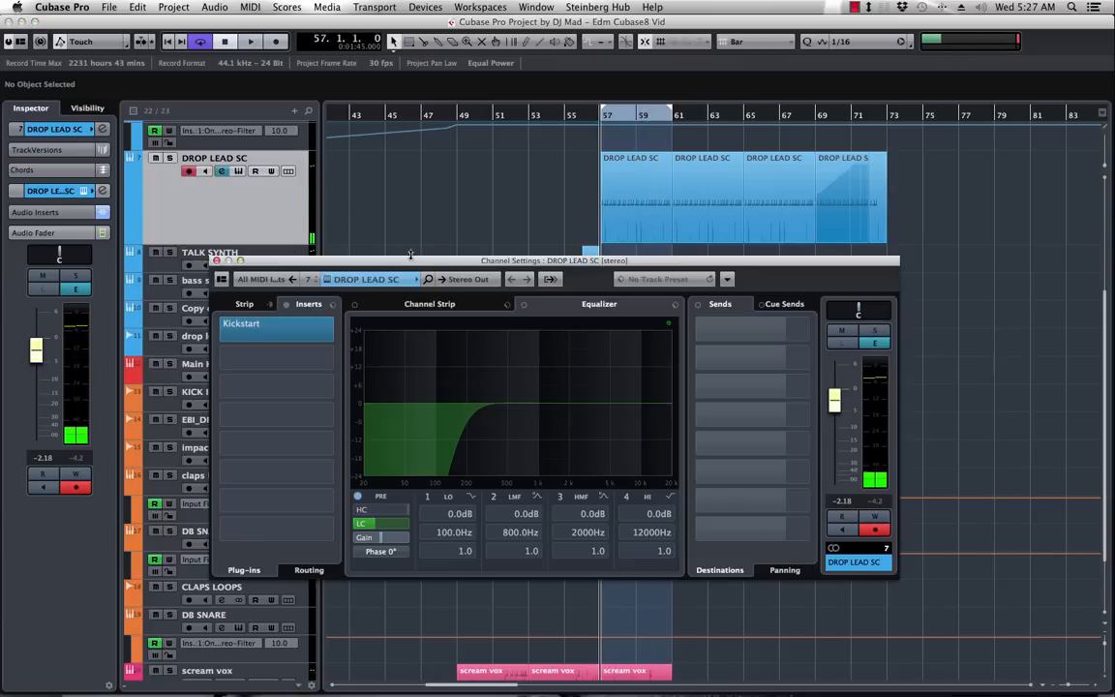
{"action": "left_click_drag", "start_coordinate": [434, 263], "coordinate": [365, 133]}
{"action": "right_click", "coordinate": [689, 198]}
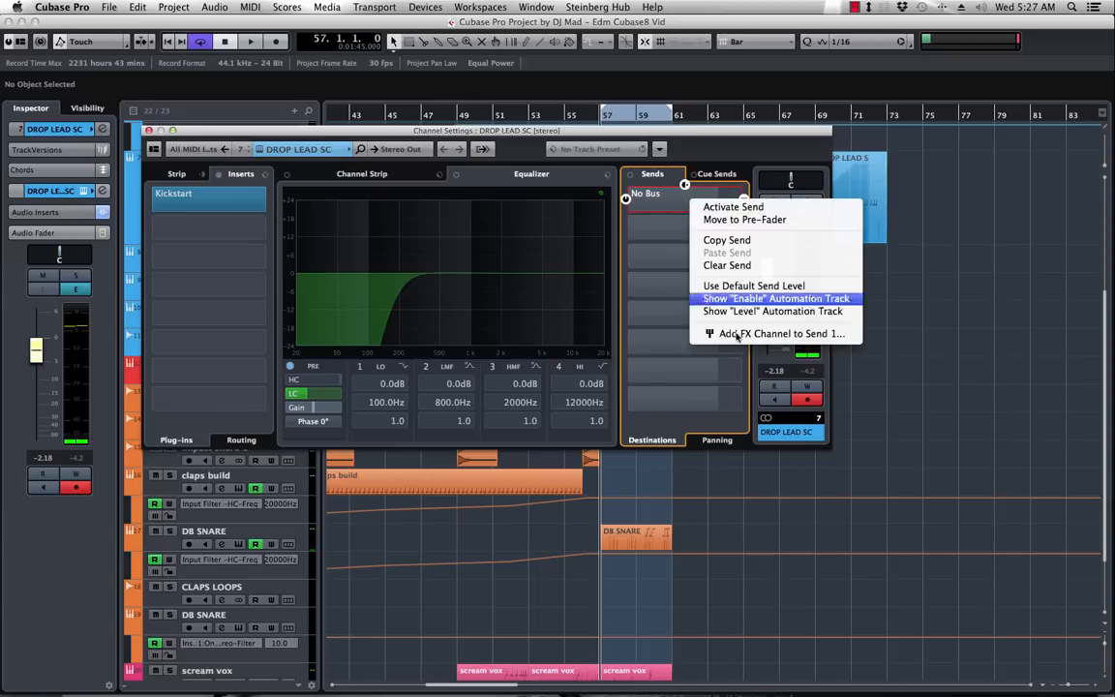
{"action": "left_click", "coordinate": [738, 333]}
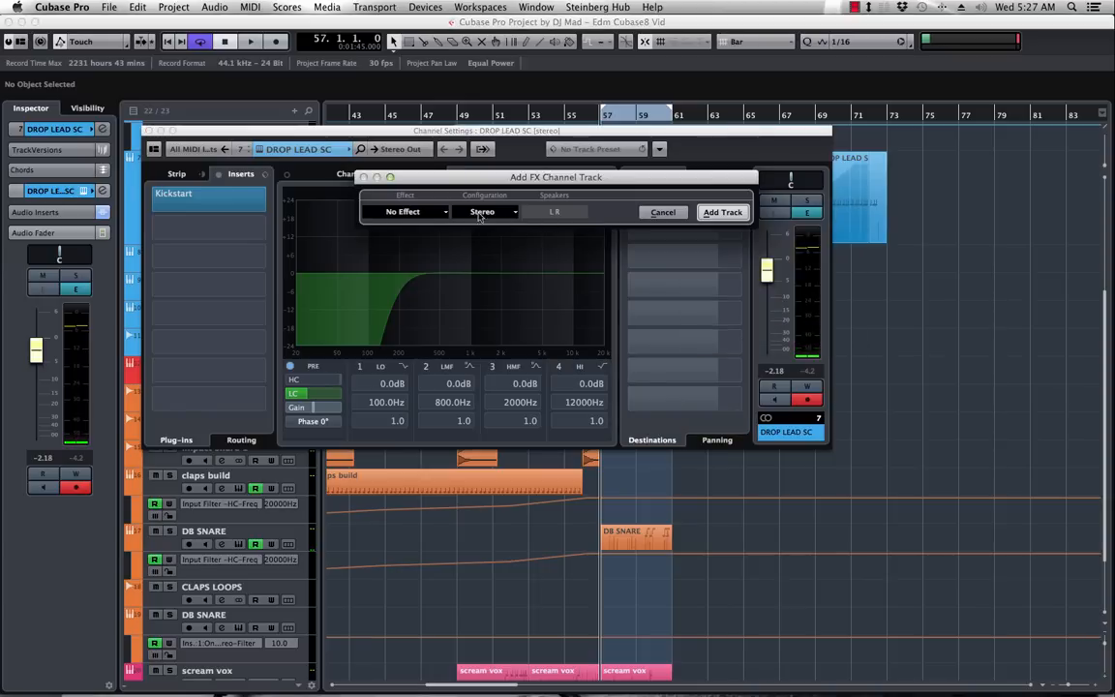
{"action": "left_click", "coordinate": [411, 213]}
{"action": "left_click", "coordinate": [551, 228]}
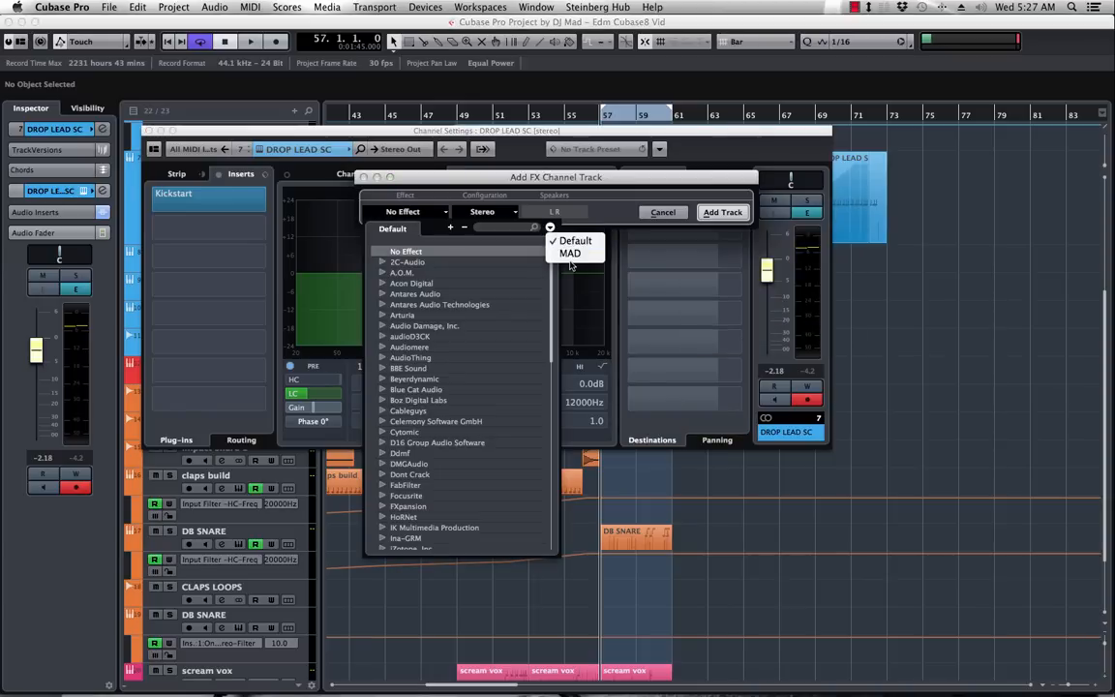
{"action": "left_click", "coordinate": [569, 254]}
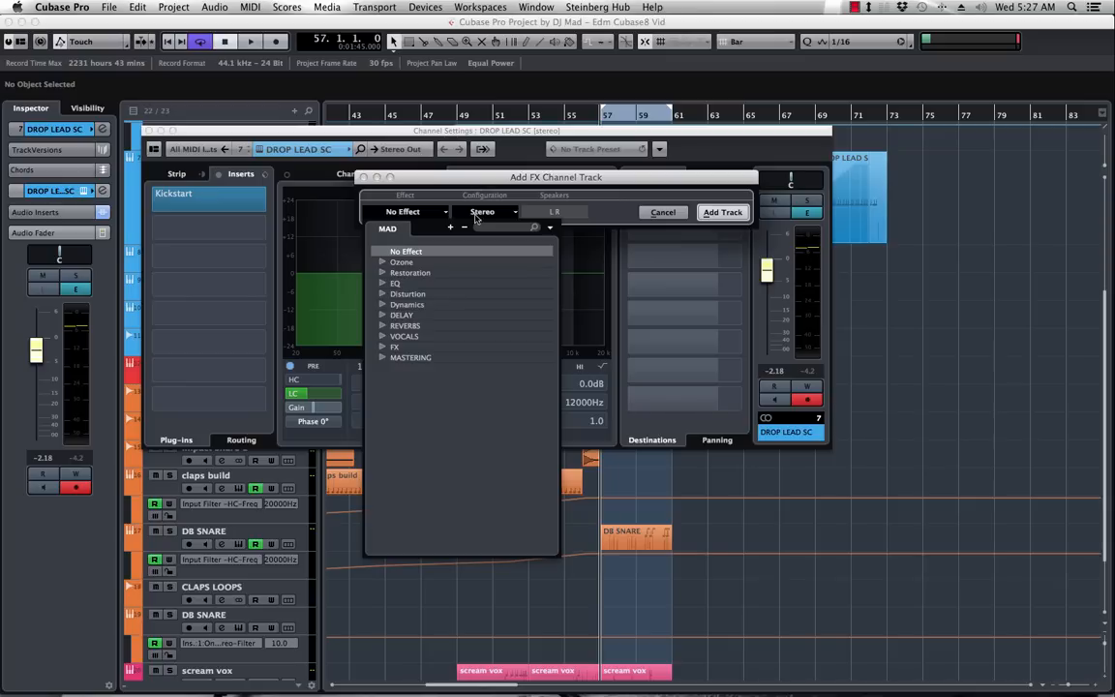
{"action": "left_click", "coordinate": [496, 229]}
{"action": "type", "text": "R"}
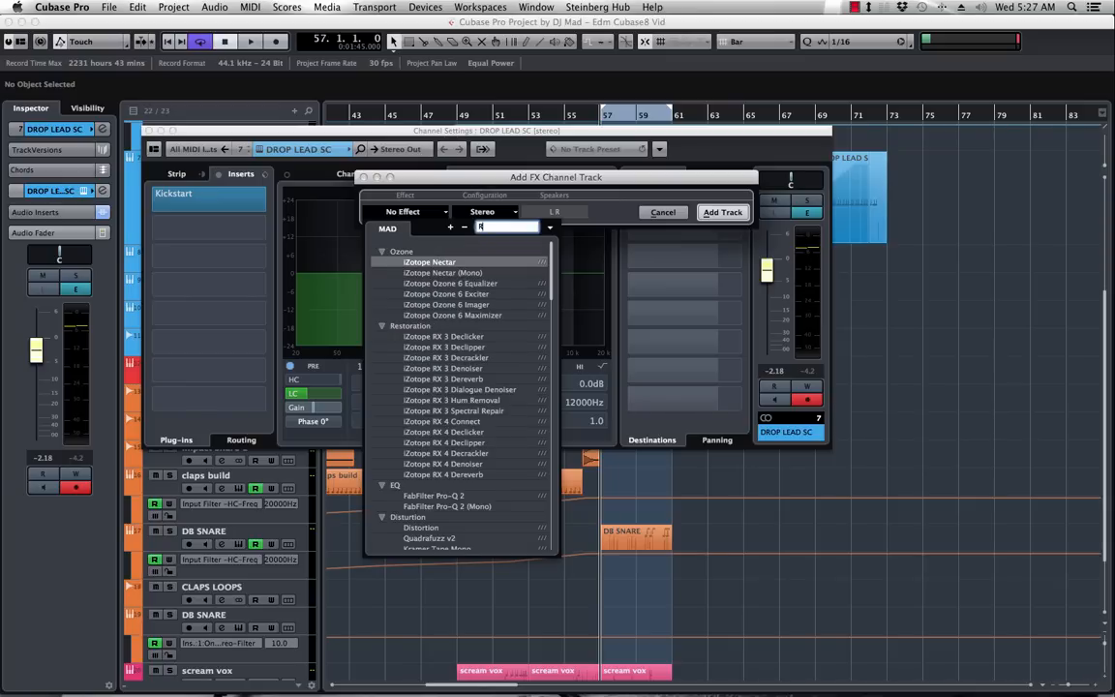
{"action": "type", "text": "OM"}
{"action": "left_click", "coordinate": [423, 283]}
{"action": "left_click", "coordinate": [721, 212]}
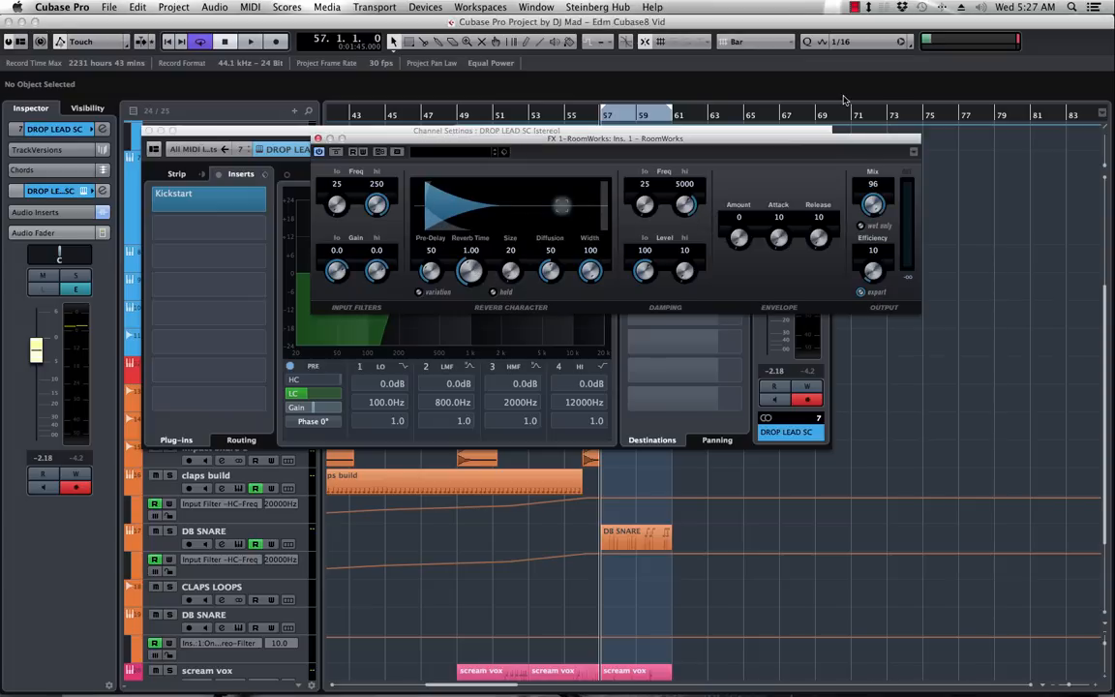
- With DROP LEAD SC soloed in playback, set RoomWorks' reverb time to 2.53, low damping frequency to 111 and low damping level to 49
{"action": "left_click_drag", "start_coordinate": [695, 142], "coordinate": [629, 304]}
{"action": "key", "text": "space"}
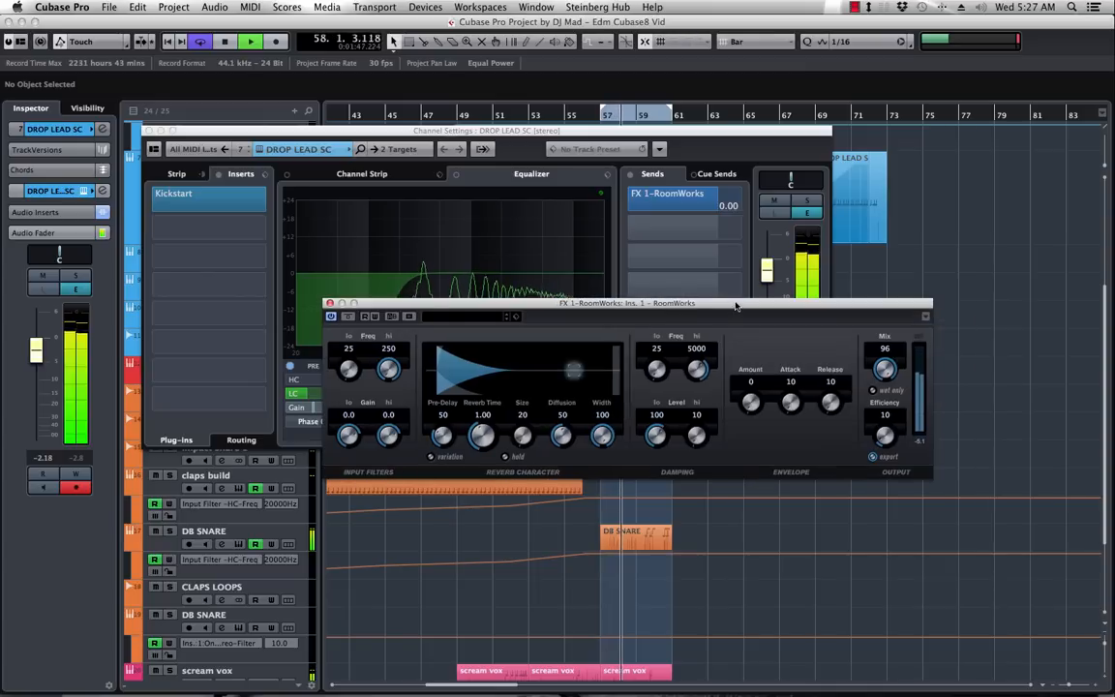
{"action": "left_click", "coordinate": [806, 200]}
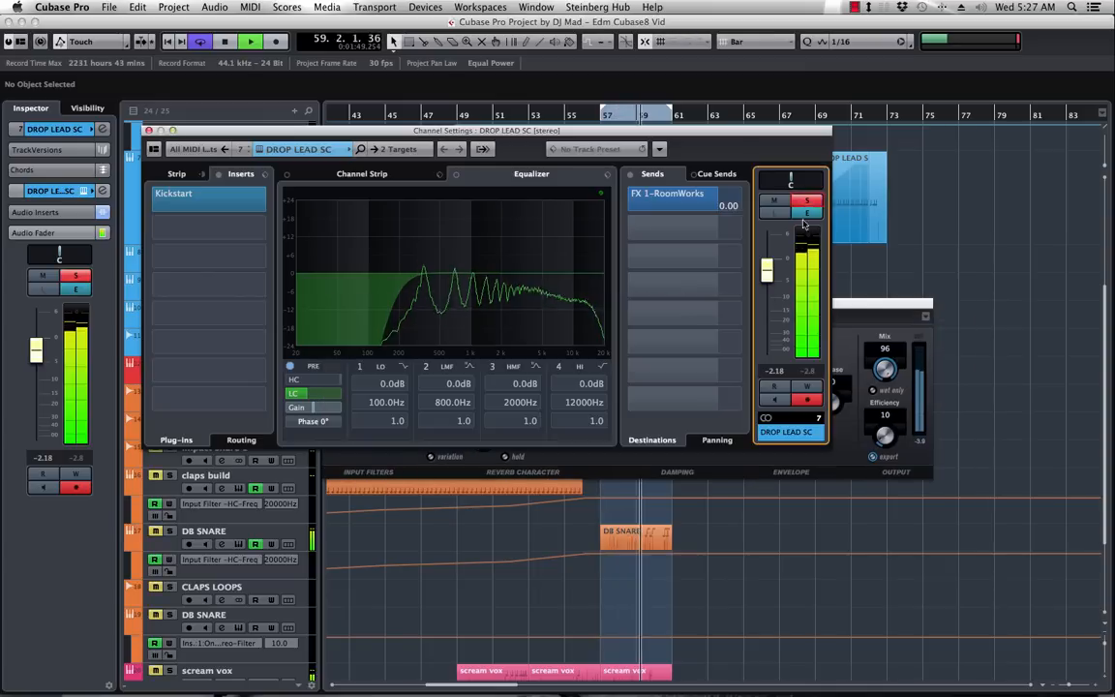
{"action": "left_click", "coordinate": [845, 308]}
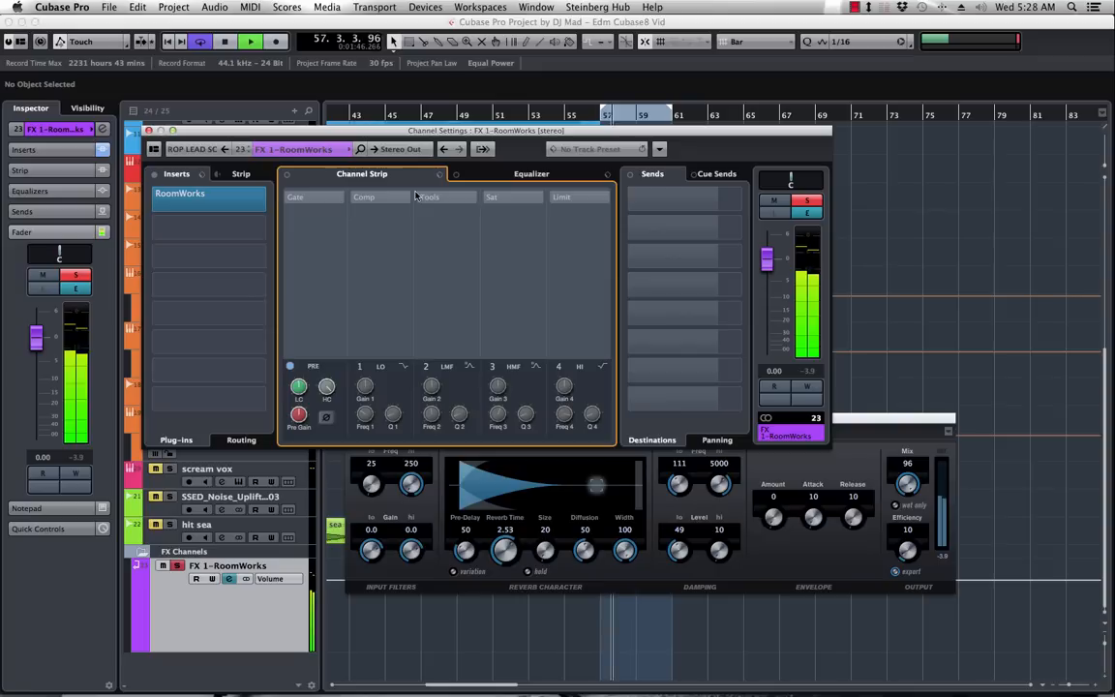
- Load the Standard Comp on the FX 1-RoomWorks channel strip and route the second send of DROP LEAD SC to its sidechain
{"action": "left_click", "coordinate": [364, 197]}
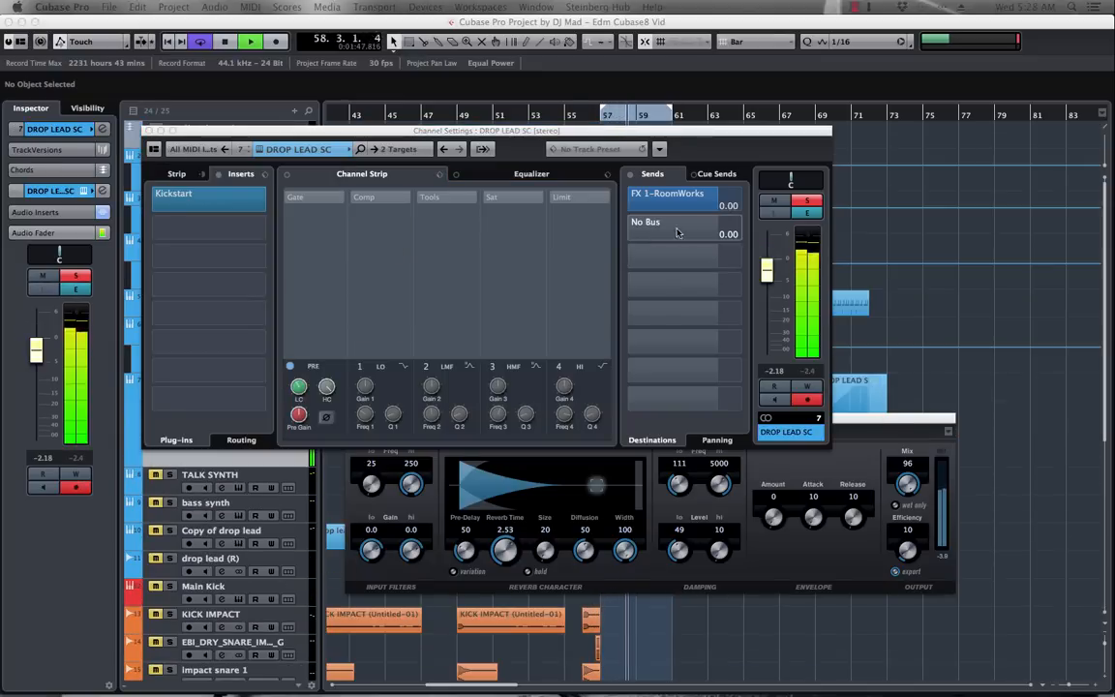
{"action": "left_click", "coordinate": [746, 230]}
{"action": "left_click", "coordinate": [834, 343]}
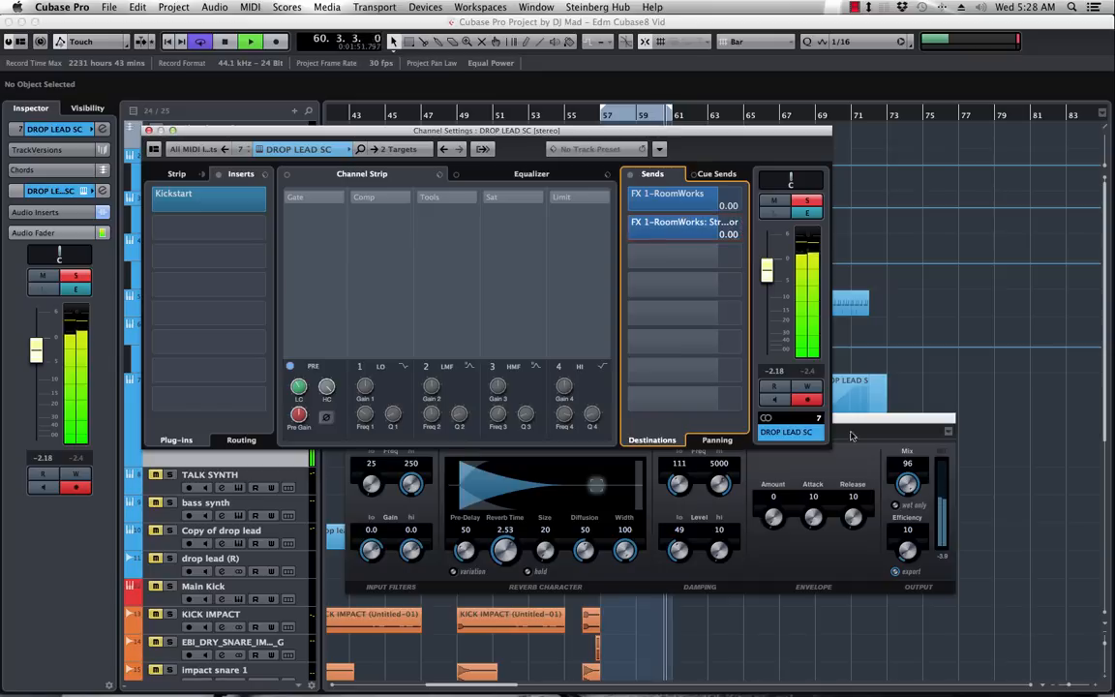
- Lower the threshold and adjust the release of the Standard Comp on the FX 1-RoomWorks channel so the reverb ducks under the lead
{"action": "scroll", "coordinate": [227, 600], "scroll_direction": "down", "scroll_amount": 10}
{"action": "left_click", "coordinate": [227, 631]}
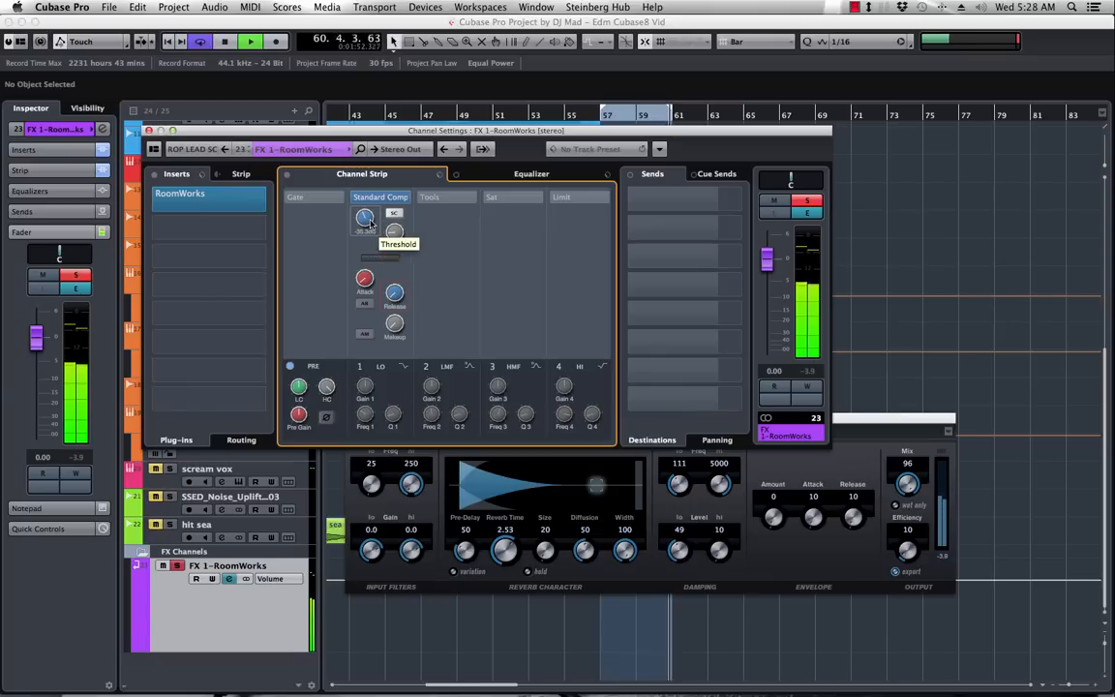
{"action": "left_click_drag", "start_coordinate": [370, 223], "coordinate": [365, 235]}
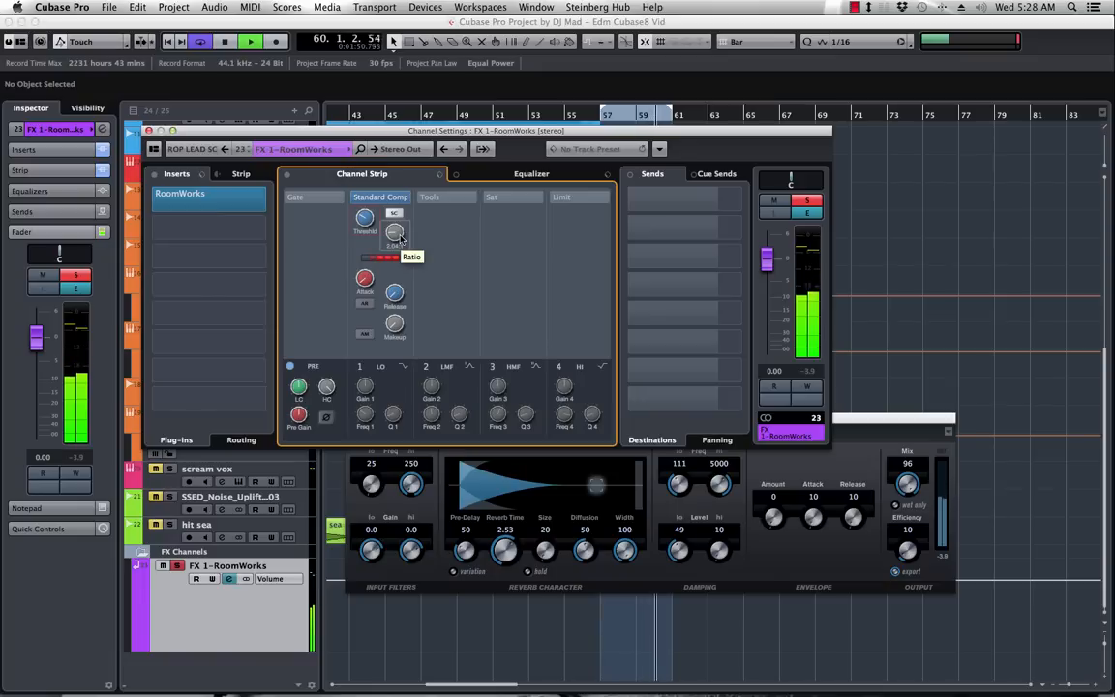
{"action": "left_click_drag", "start_coordinate": [396, 285], "coordinate": [396, 283]}
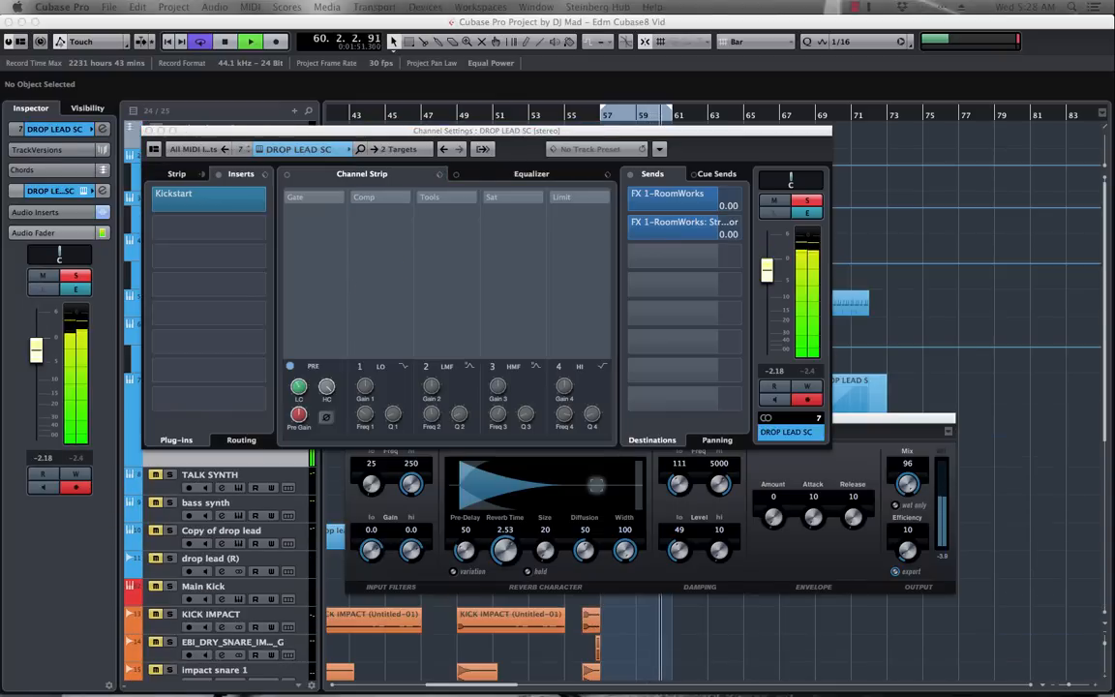
- Unsolo DROP LEAD SC and toggle its RoomWorks send to compare the drop with and without reverb
{"action": "key", "text": "s"}
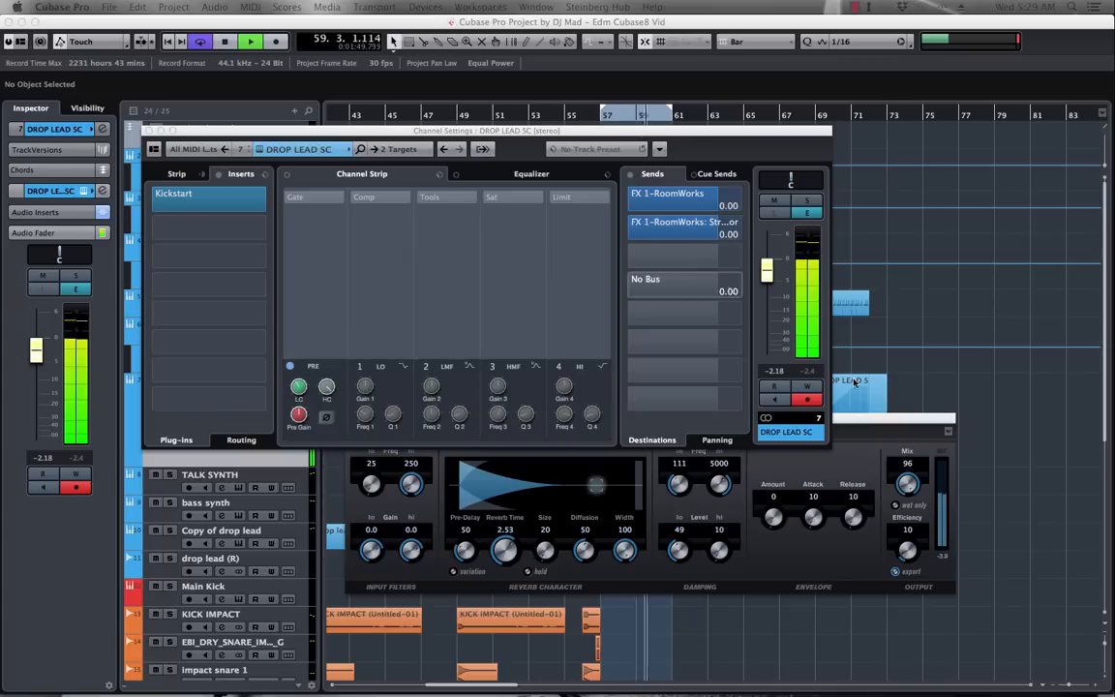
{"action": "left_click_drag", "start_coordinate": [671, 136], "coordinate": [636, 111]}
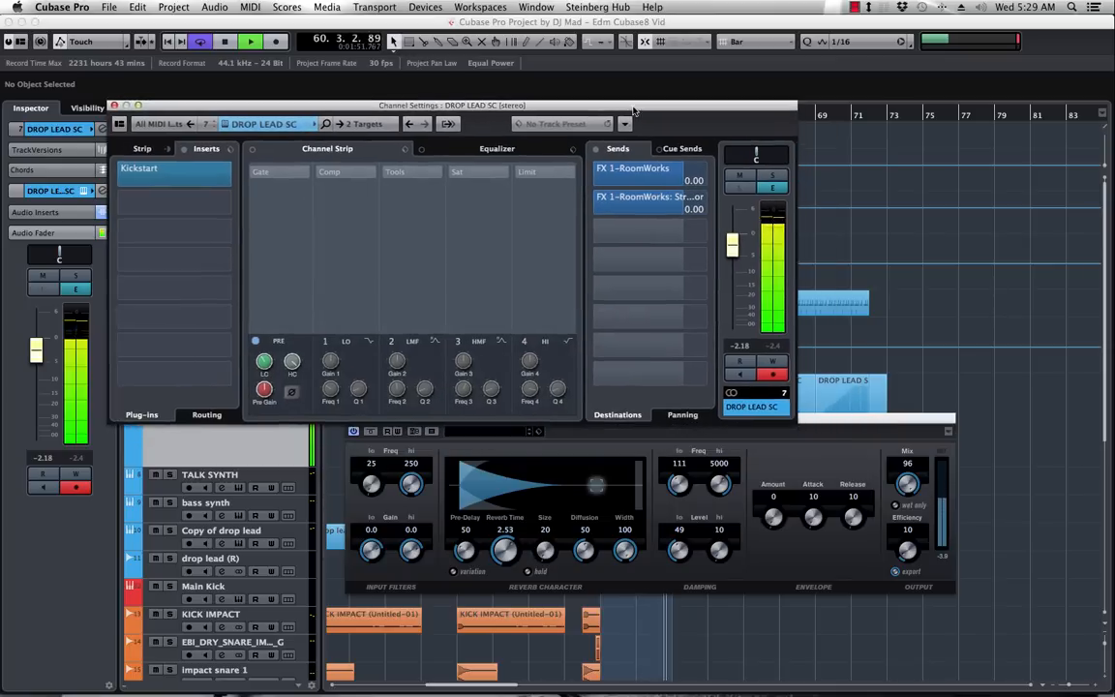
{"action": "left_click", "coordinate": [592, 176]}
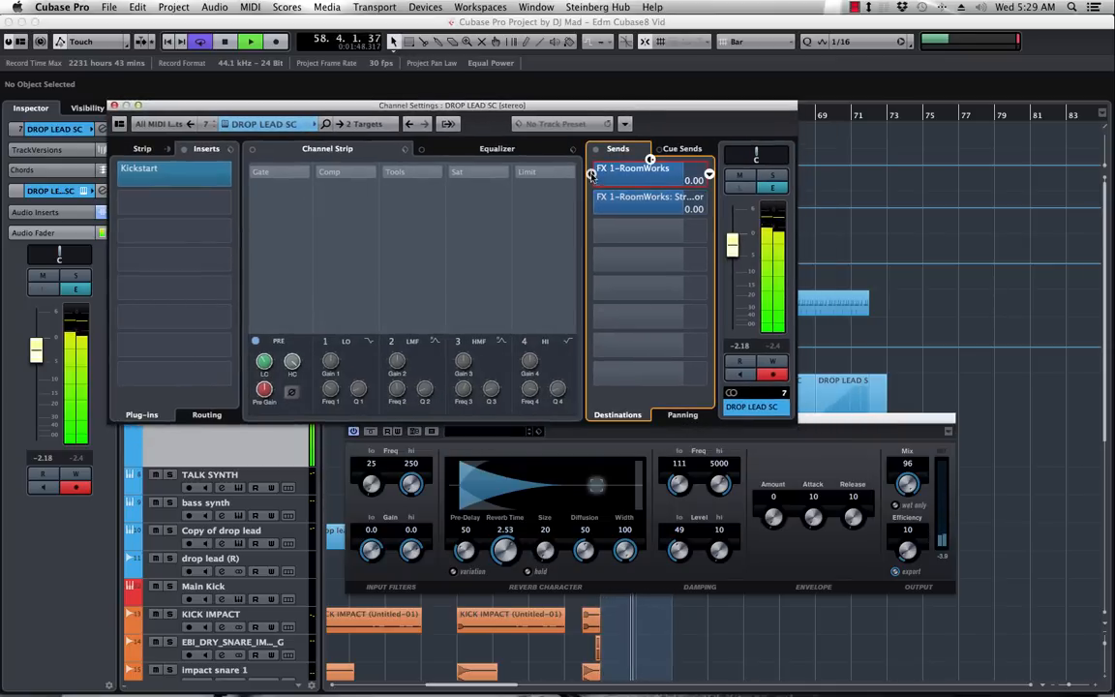
{"action": "left_click_drag", "start_coordinate": [524, 124], "coordinate": [702, 111]}
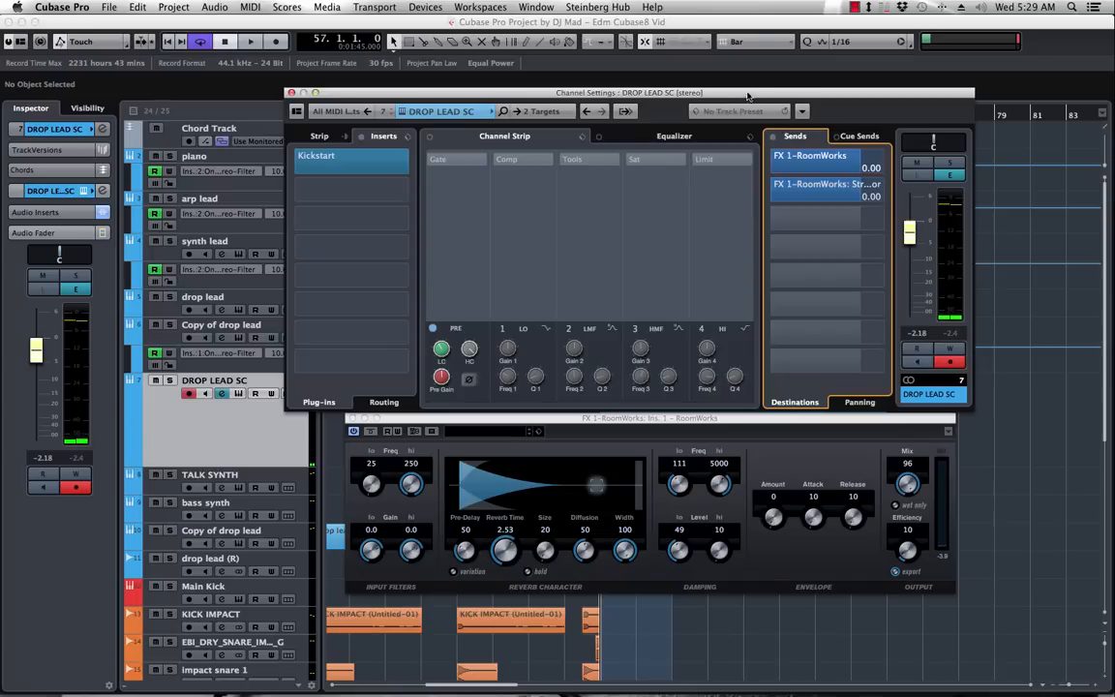
- Replay the drop from bar 57 with both sends active, stop playback and close the DROP LEAD SC channel settings
{"action": "left_click_drag", "start_coordinate": [747, 94], "coordinate": [641, 89]}
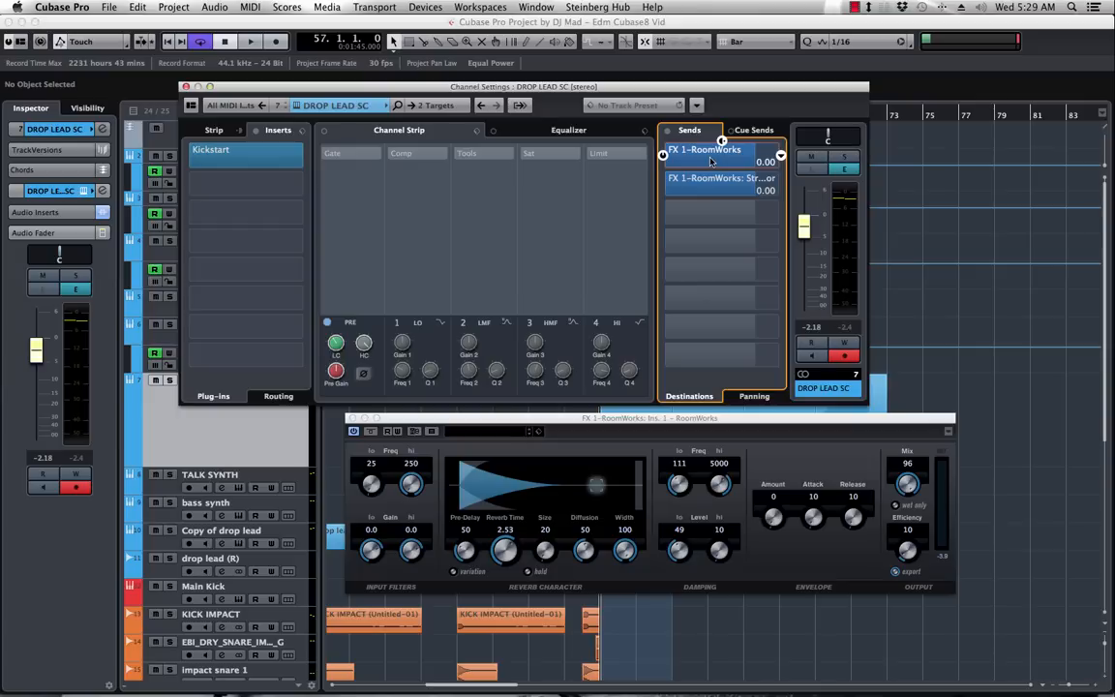
{"action": "key", "text": "space"}
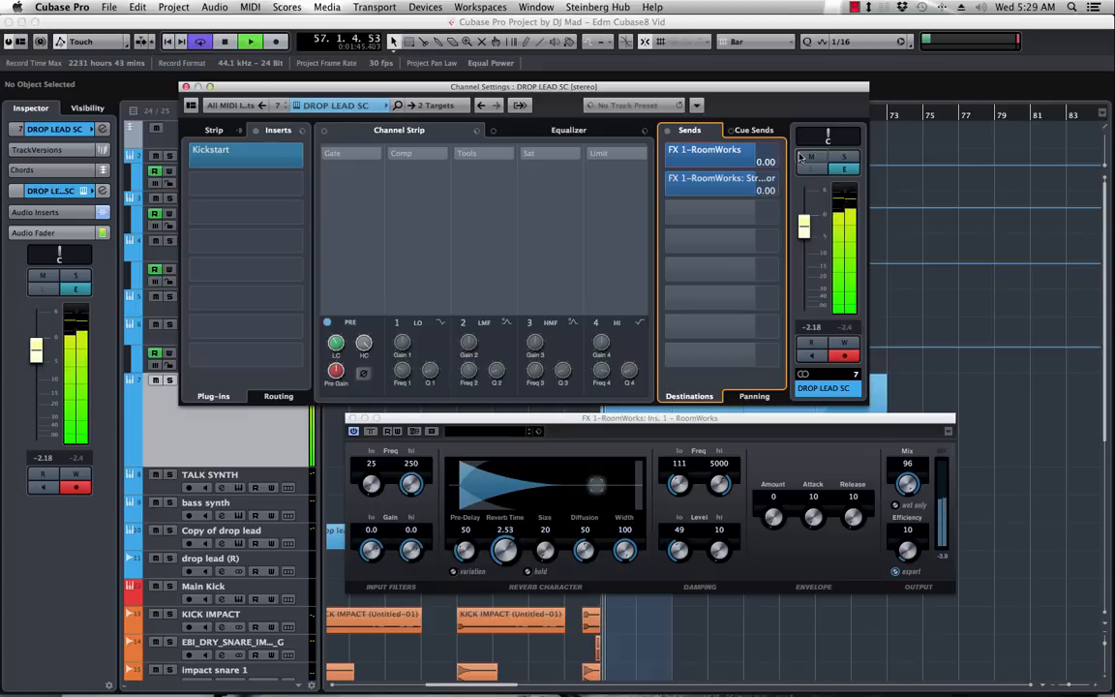
{"action": "key", "text": "space"}
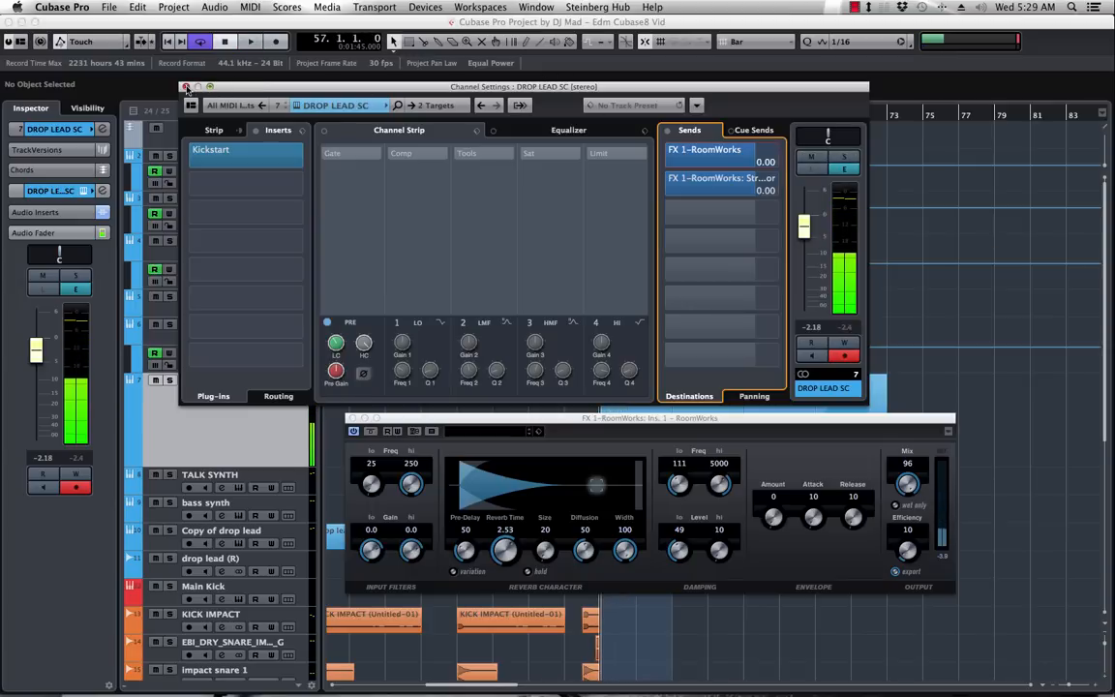
{"action": "left_click", "coordinate": [184, 86]}
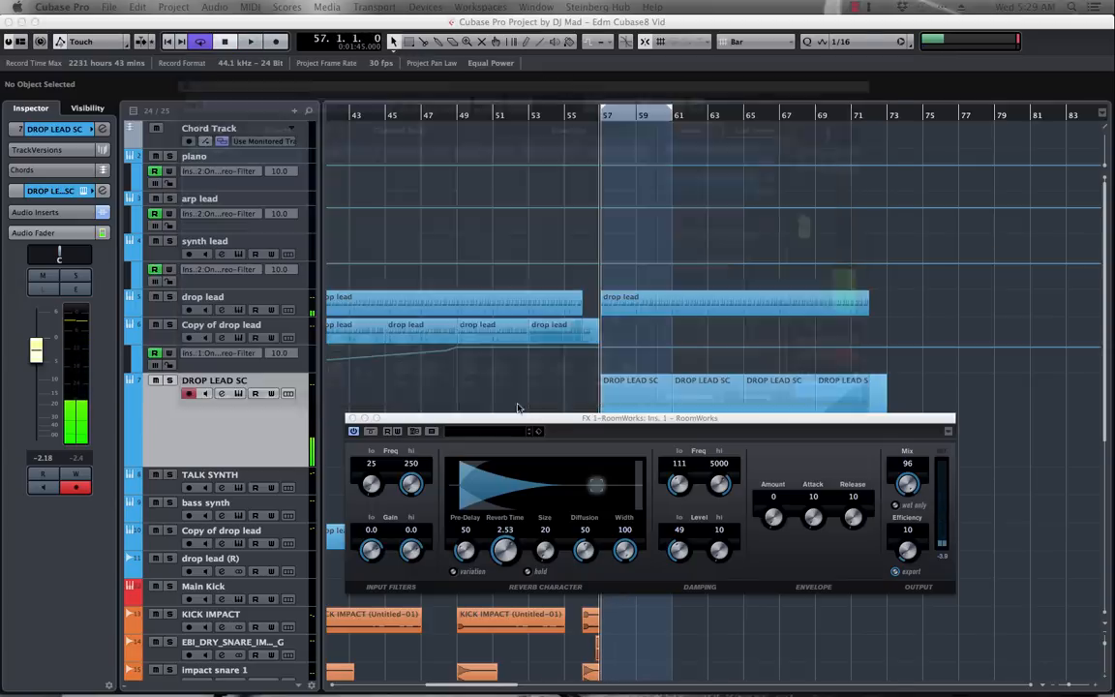
- Close the RoomWorks window and play the loop from bar 57 while reviewing the drop's tracks
{"action": "left_click", "coordinate": [352, 419]}
{"action": "scroll", "coordinate": [592, 391], "scroll_direction": "down", "scroll_amount": 5}
{"action": "left_click", "coordinate": [627, 405]}
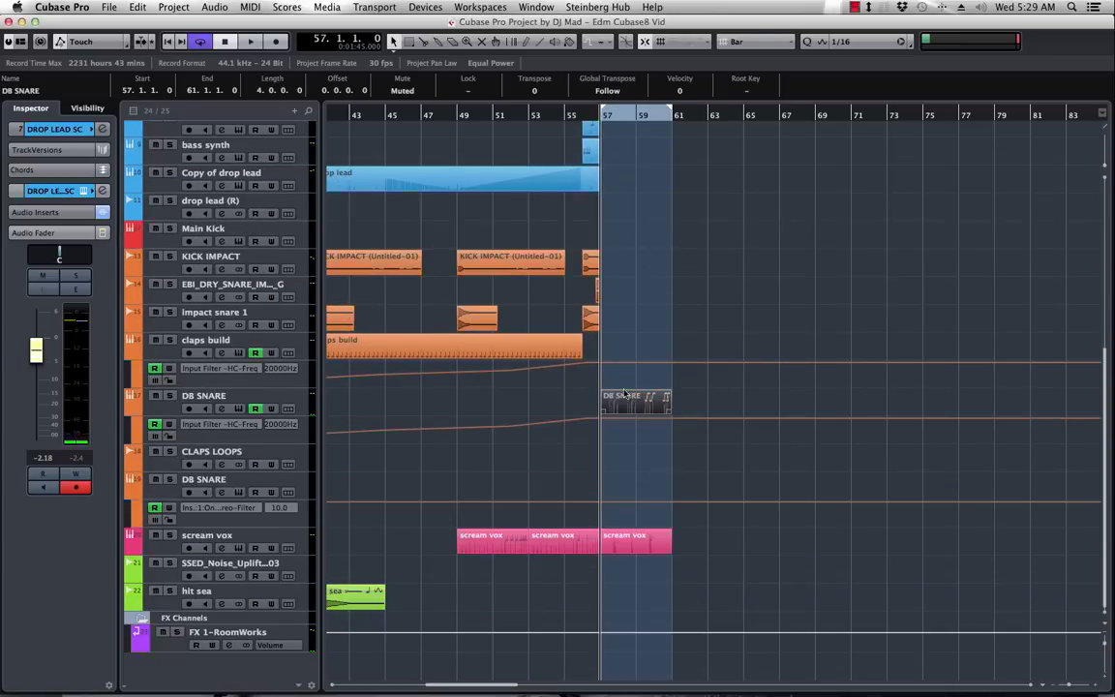
{"action": "key", "text": "space"}
{"action": "scroll", "coordinate": [678, 301], "scroll_direction": "up", "scroll_amount": 4}
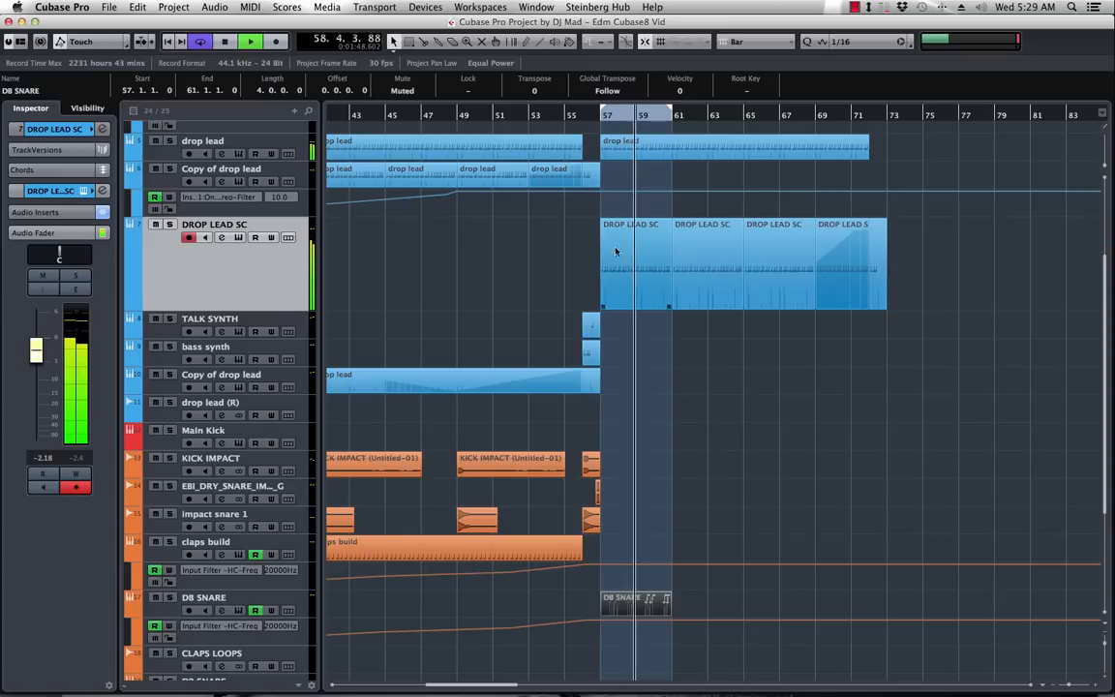
{"action": "scroll", "coordinate": [609, 243], "scroll_direction": "down", "scroll_amount": 6}
{"action": "scroll", "coordinate": [676, 257], "scroll_direction": "up", "scroll_amount": 4}
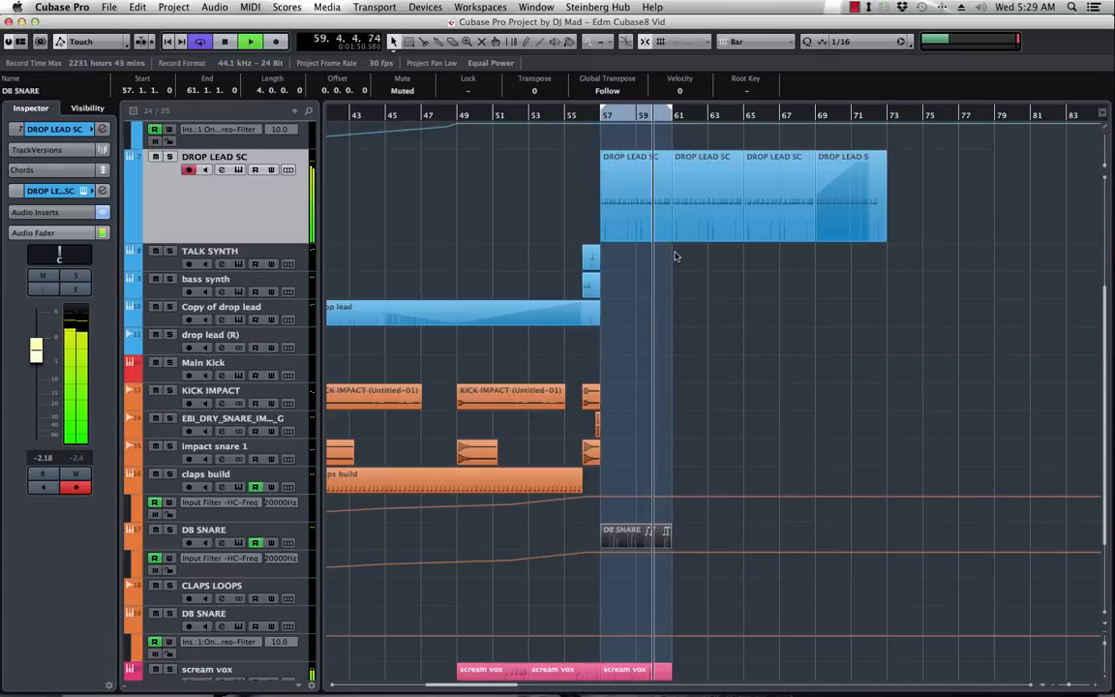
{"action": "scroll", "coordinate": [675, 257], "scroll_direction": "up", "scroll_amount": 5}
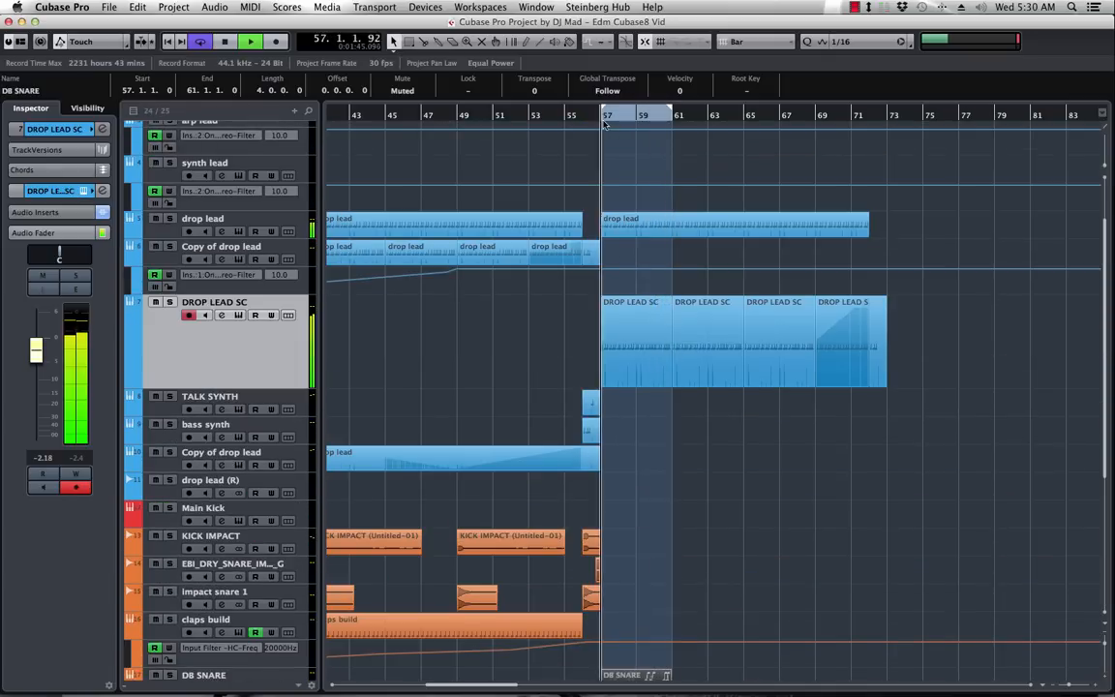
- Mute the F2 notes at 57.4.2, 58.4.1 and 59.4.2 in the drop lead part at bar 57 and close the editor
{"action": "double_click", "coordinate": [642, 222]}
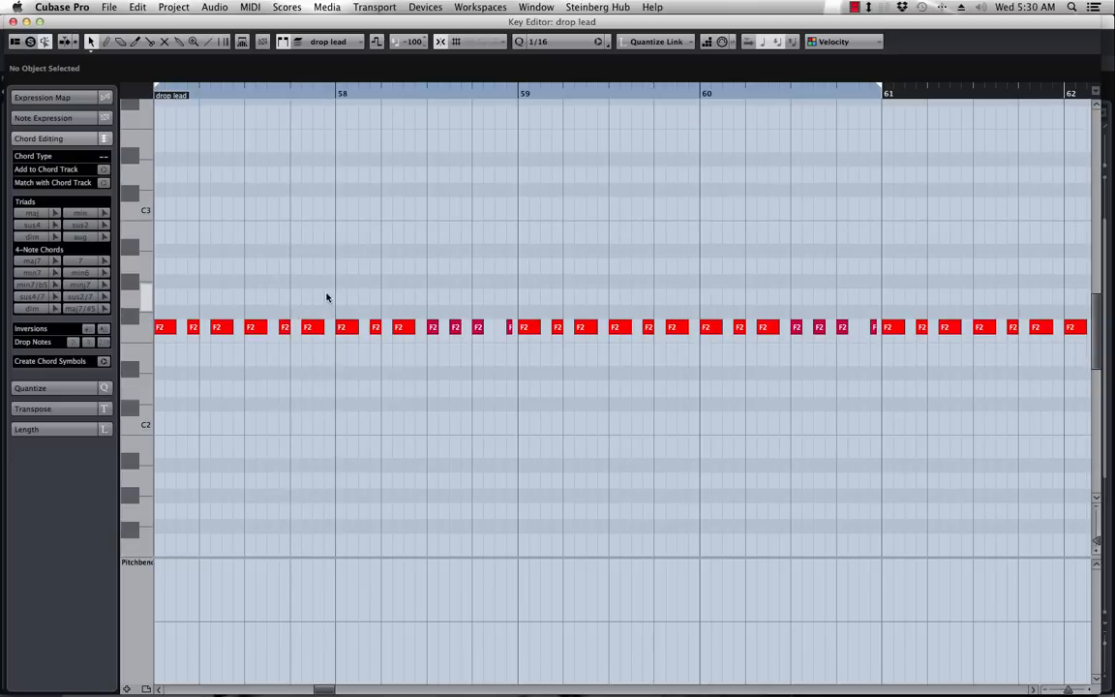
{"action": "scroll", "coordinate": [304, 299], "scroll_direction": "left", "scroll_amount": 5}
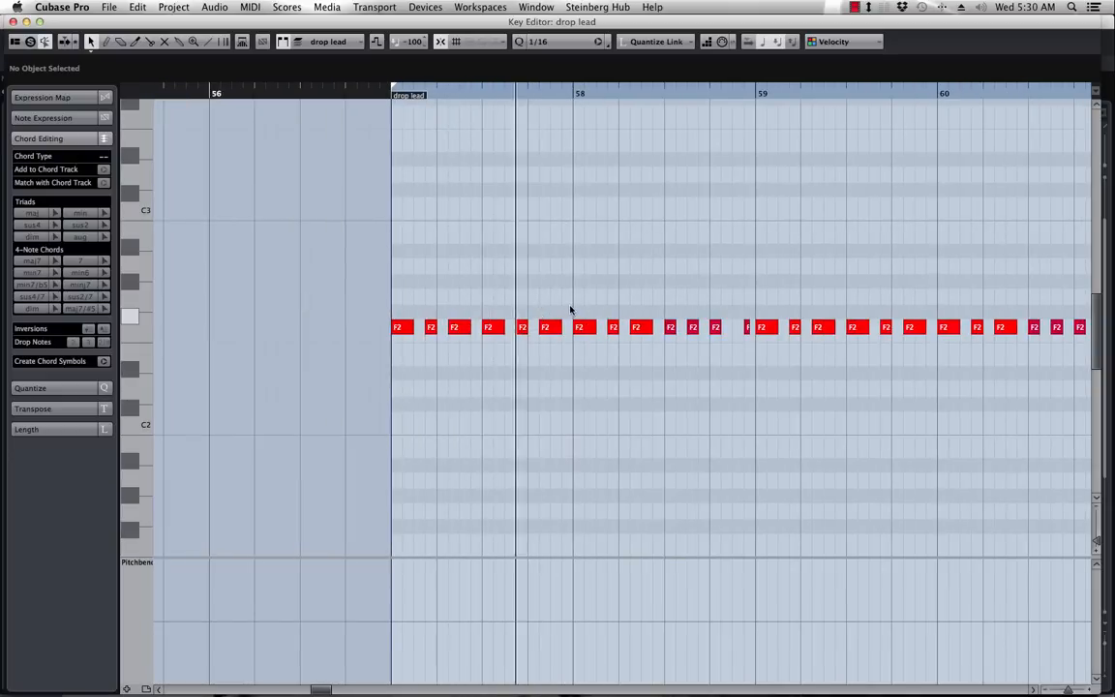
{"action": "left_click", "coordinate": [549, 330]}
{"action": "key", "text": "shift+m"}
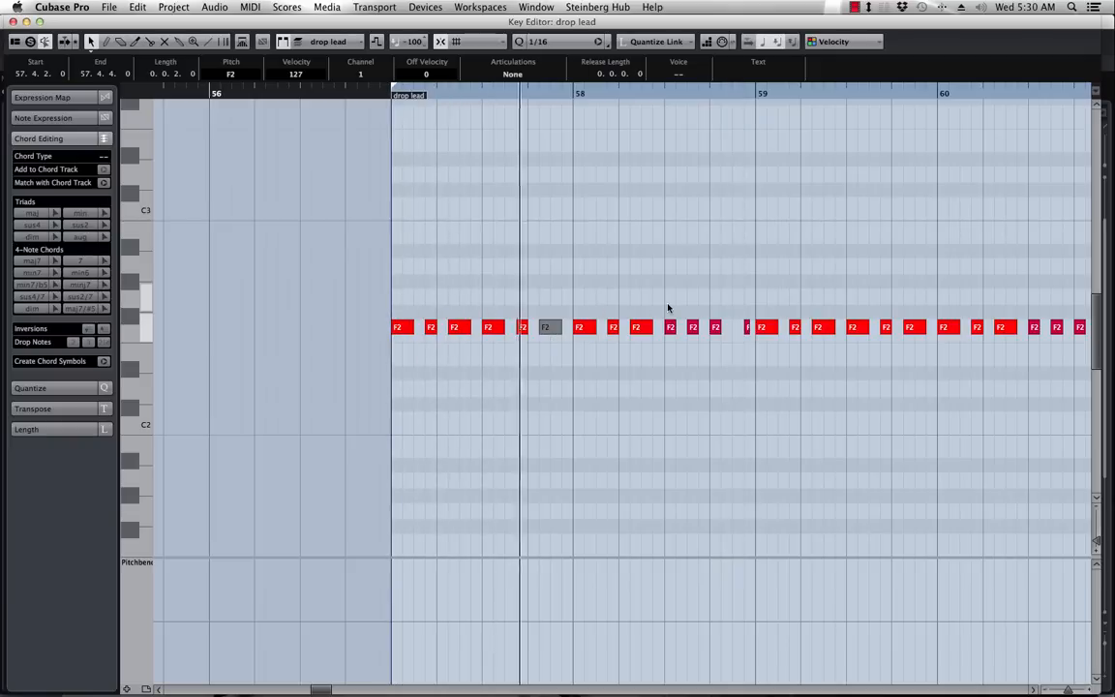
{"action": "left_click", "coordinate": [716, 327]}
{"action": "key", "text": "shift+m"}
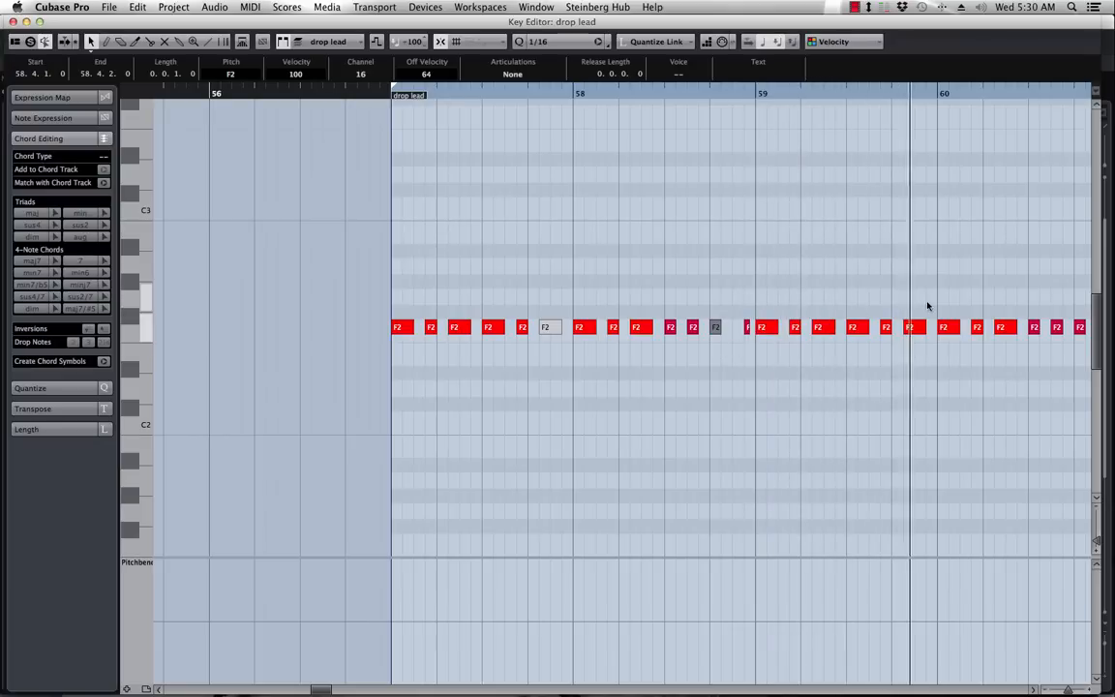
{"action": "left_click", "coordinate": [911, 327]}
{"action": "key", "text": "shift+m"}
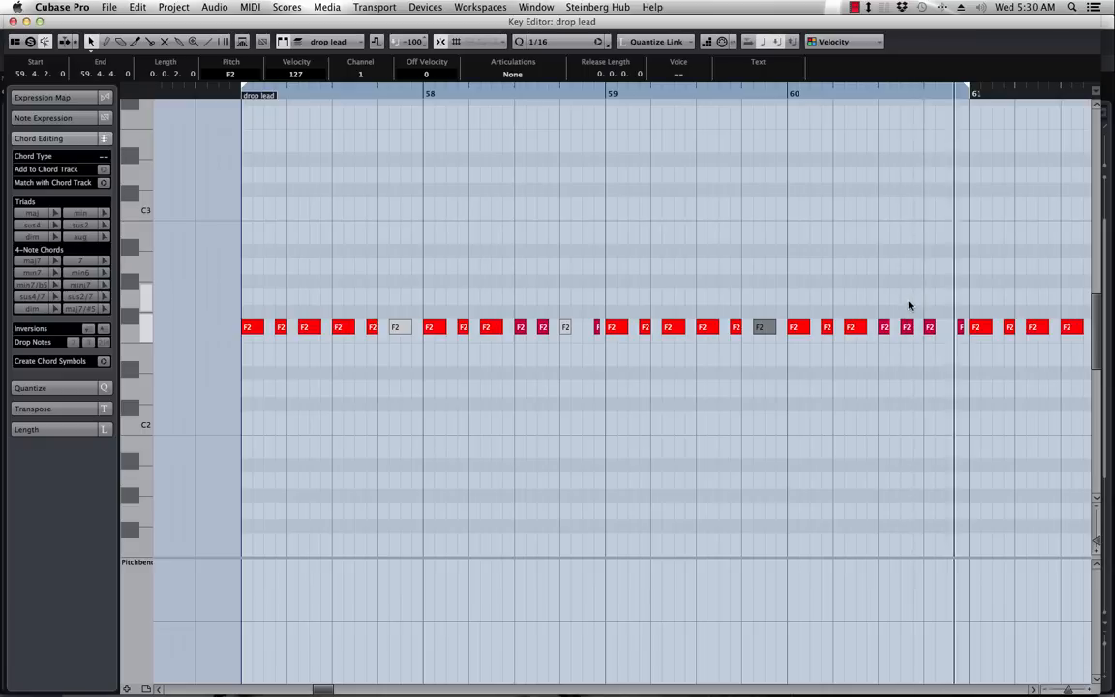
{"action": "left_click", "coordinate": [12, 21]}
- Shorten the drop lead part to end at bar 61 and duplicate it so four copies fill bars 57 to 73
{"action": "left_click_drag", "start_coordinate": [864, 234], "coordinate": [674, 246]}
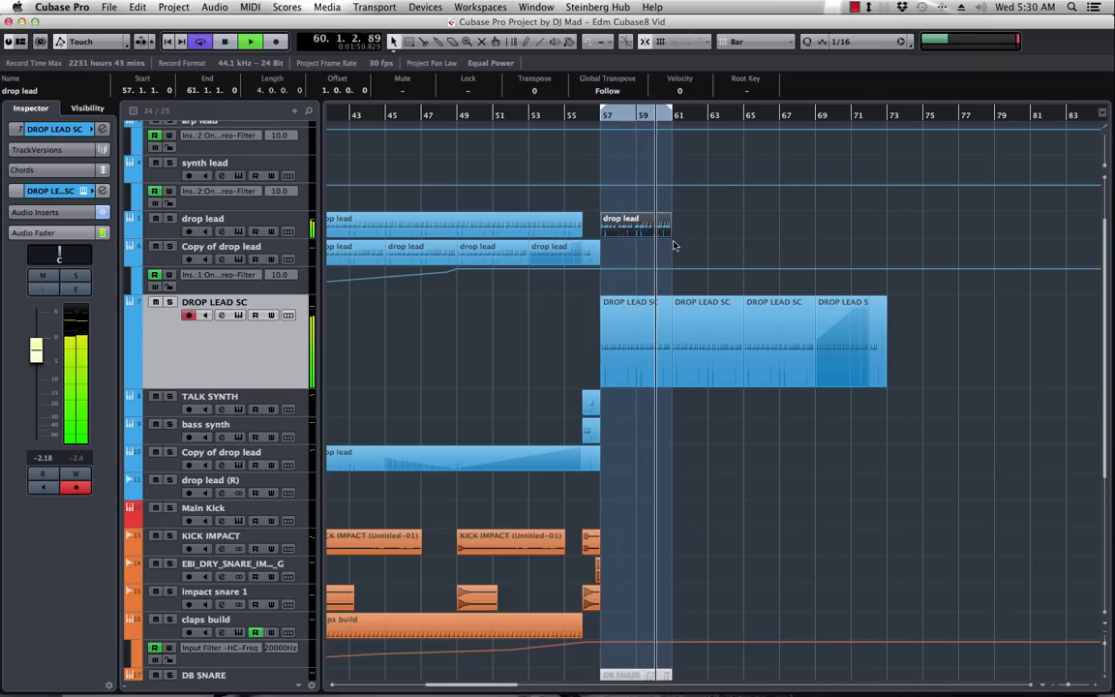
{"action": "key", "text": "super+d"}
{"action": "key", "text": "super+d"}
{"action": "key", "text": "super+d"}
{"action": "key", "text": "super+d"}
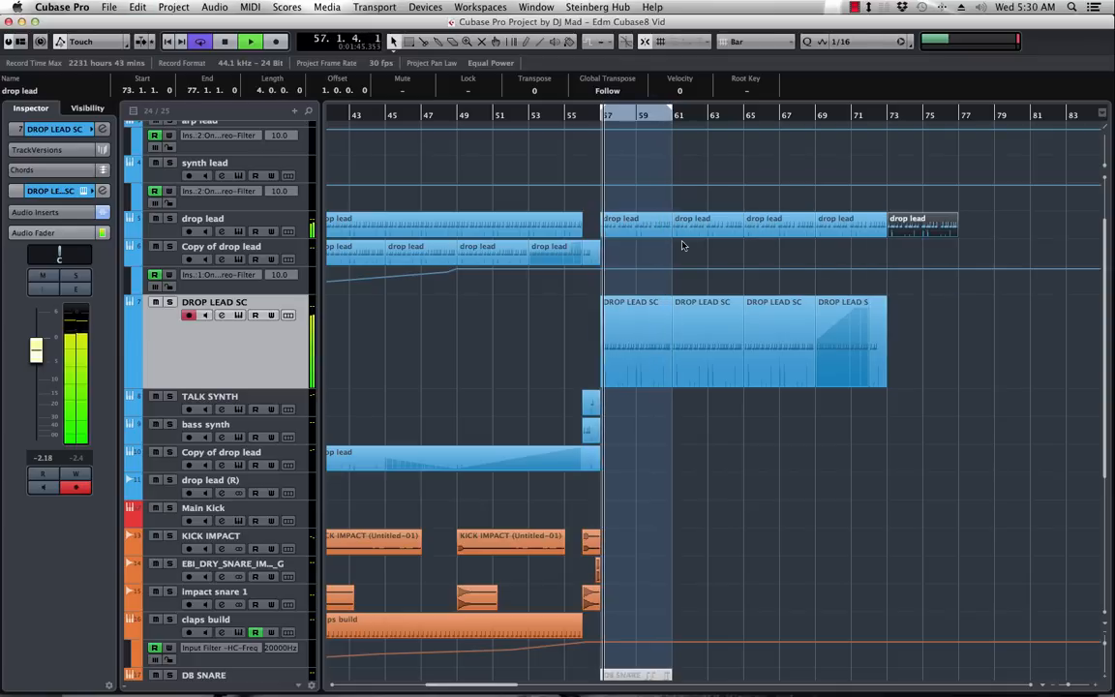
{"action": "left_click", "coordinate": [809, 249]}
- Delete the muted DB SNARE part at bar 57 and stop playback
{"action": "scroll", "coordinate": [868, 239], "scroll_direction": "down", "scroll_amount": 3}
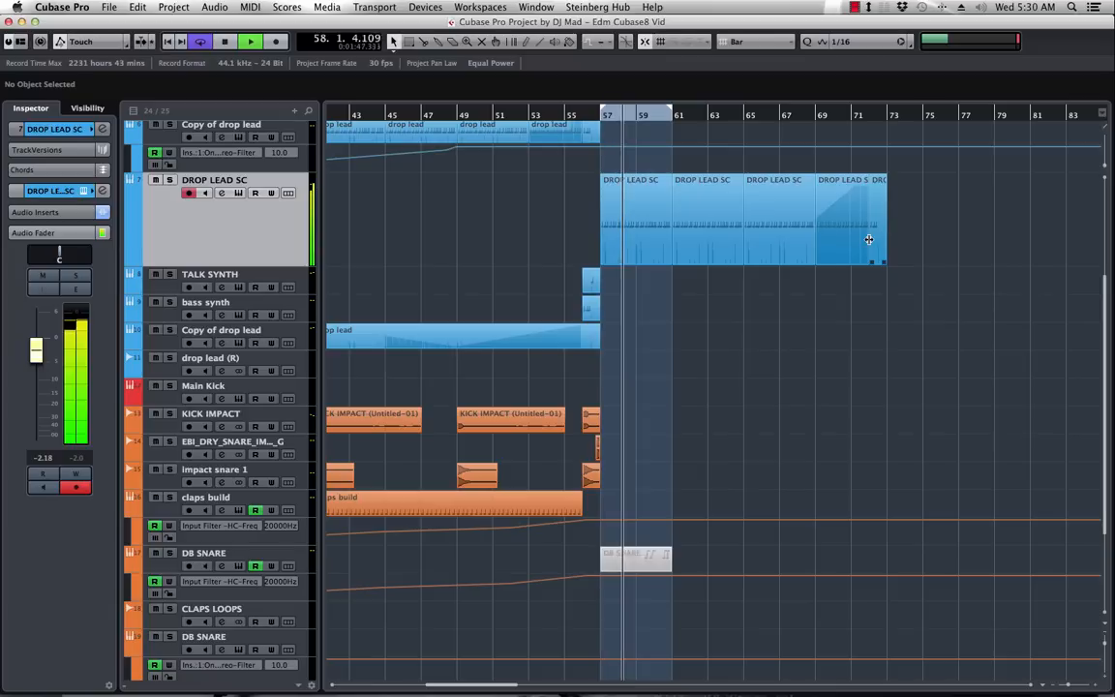
{"action": "left_click", "coordinate": [631, 559]}
{"action": "key", "text": "Delete"}
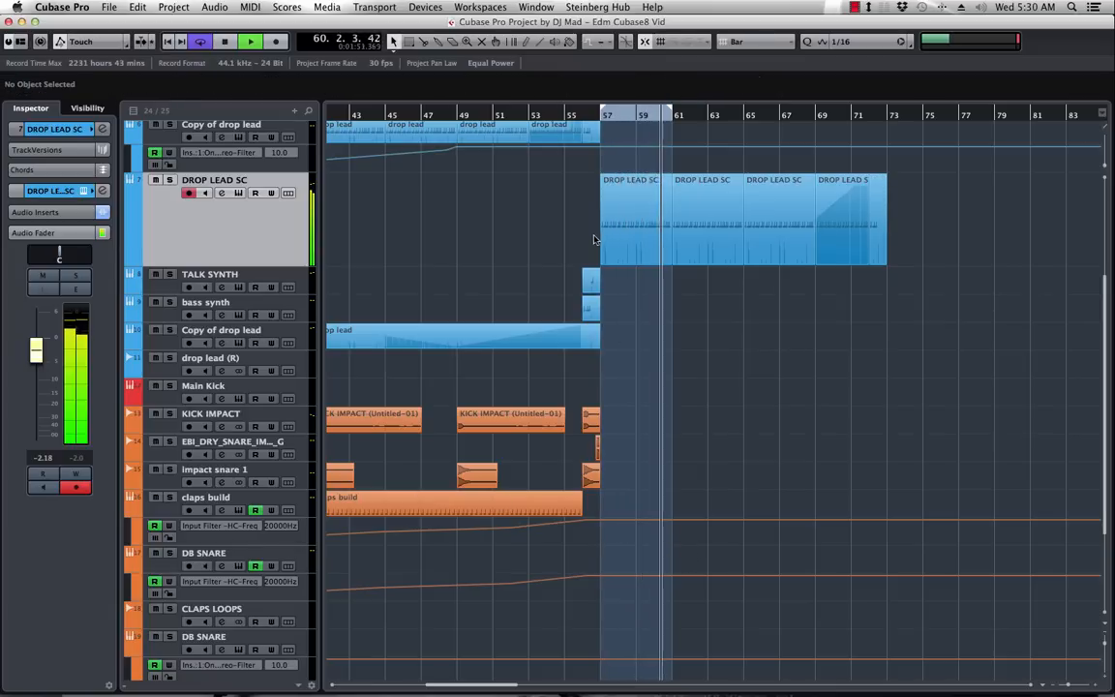
{"action": "scroll", "coordinate": [600, 247], "scroll_direction": "up", "scroll_amount": 3}
{"action": "key", "text": "space"}
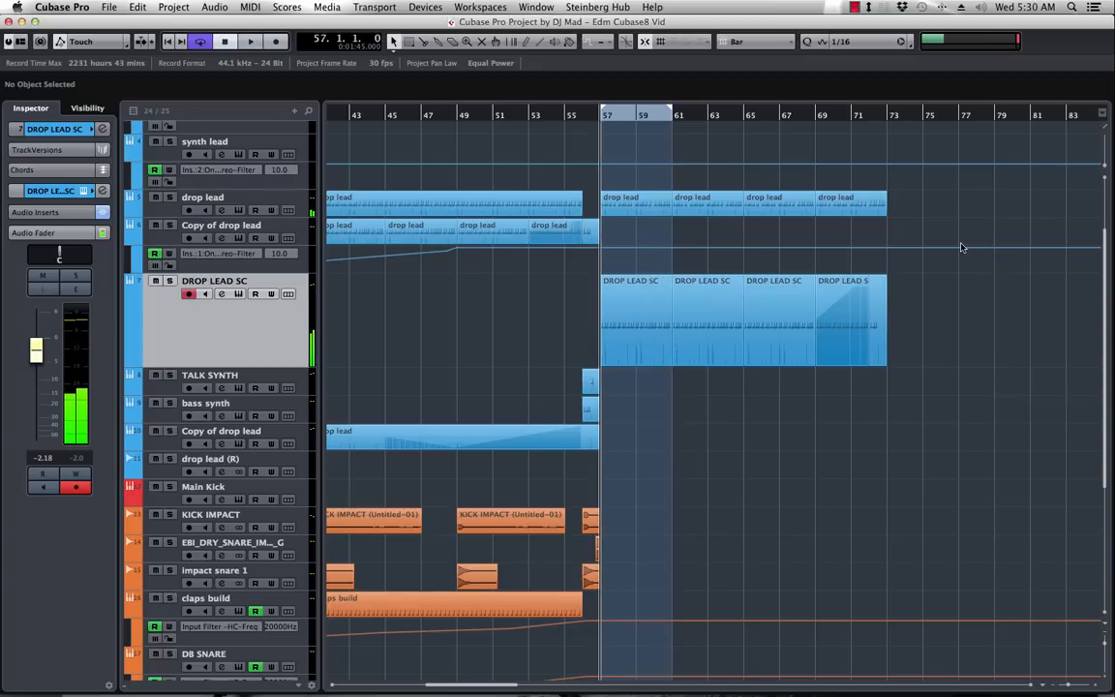
{"action": "key", "text": "F3"}
{"action": "key", "text": "F3"}
{"action": "key", "text": "F4"}
{"action": "key", "text": "F4"}
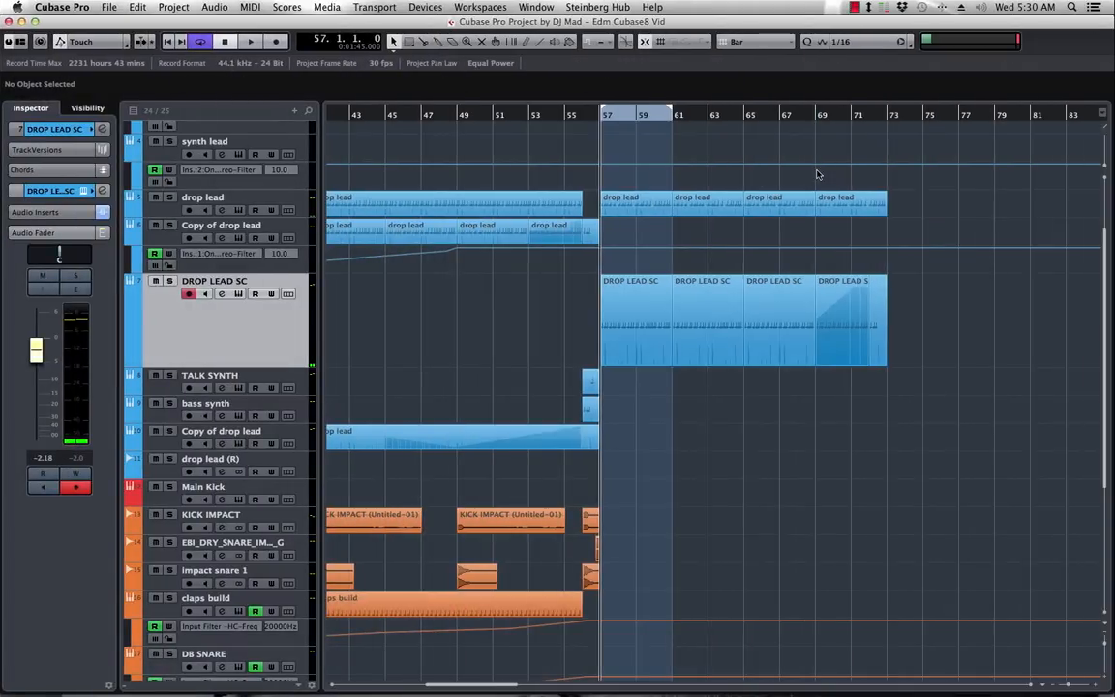
- Add the Kick34 F sample on a new audio track at bar 57 and move that track above Main Kick
{"action": "key", "text": "F6"}
{"action": "key", "text": "F6"}
{"action": "key", "text": "F5"}
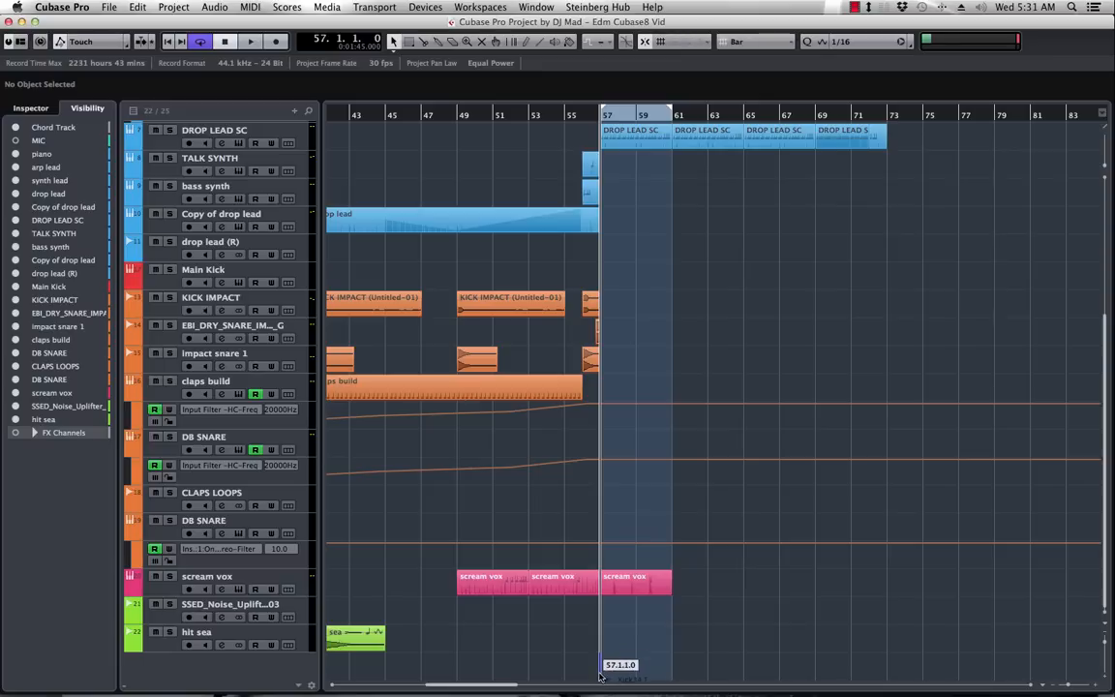
{"action": "left_click_drag", "start_coordinate": [612, 668], "coordinate": [617, 670]}
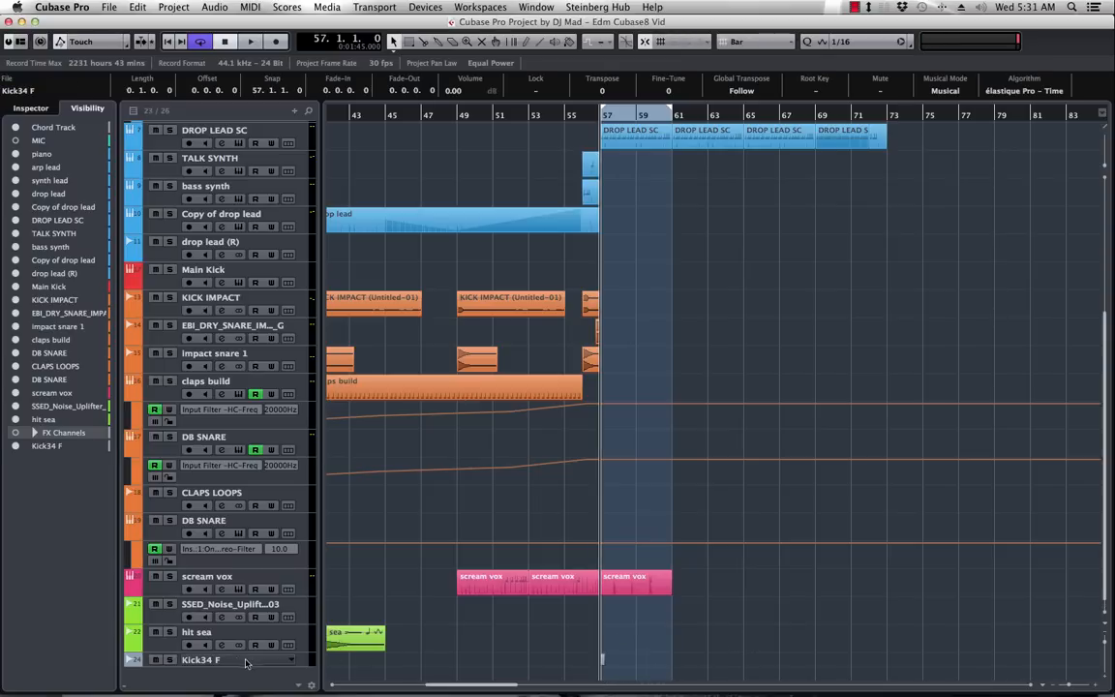
{"action": "left_click", "coordinate": [271, 666]}
{"action": "left_click_drag", "start_coordinate": [154, 677], "coordinate": [228, 282]}
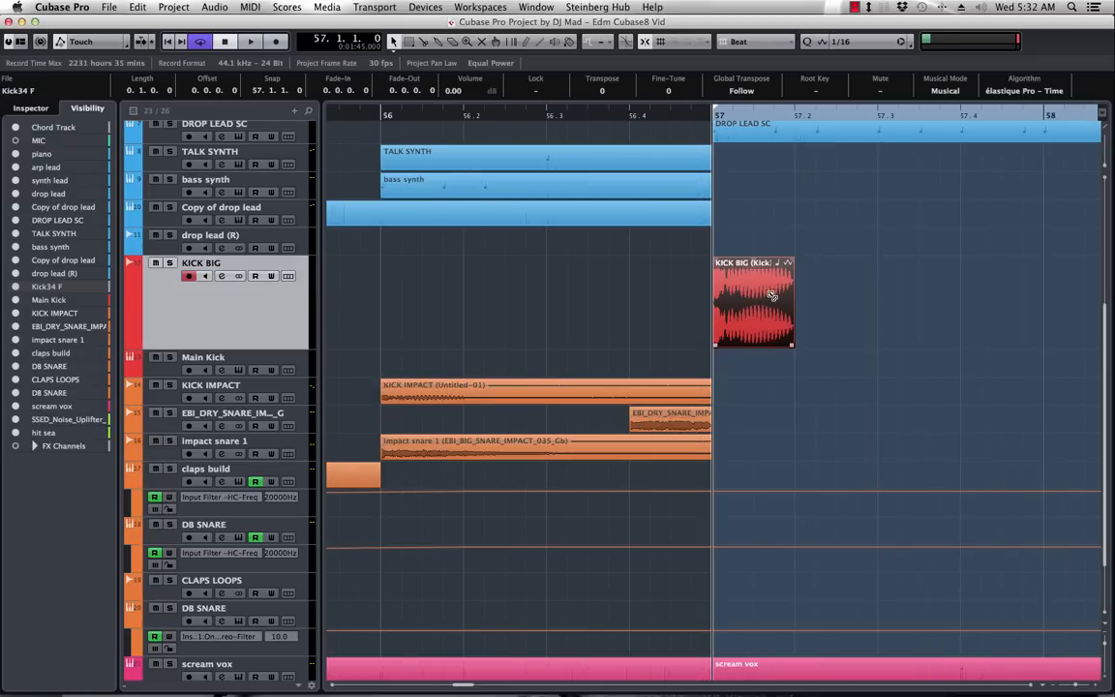
- Copy the KICK BIG hit so it repeats on all four beats of bar 57
{"action": "left_click_drag", "start_coordinate": [772, 295], "coordinate": [1007, 289]}
{"action": "left_click_drag", "start_coordinate": [1075, 283], "coordinate": [662, 304]}
{"action": "key", "text": "g"}
{"action": "key", "text": "g"}
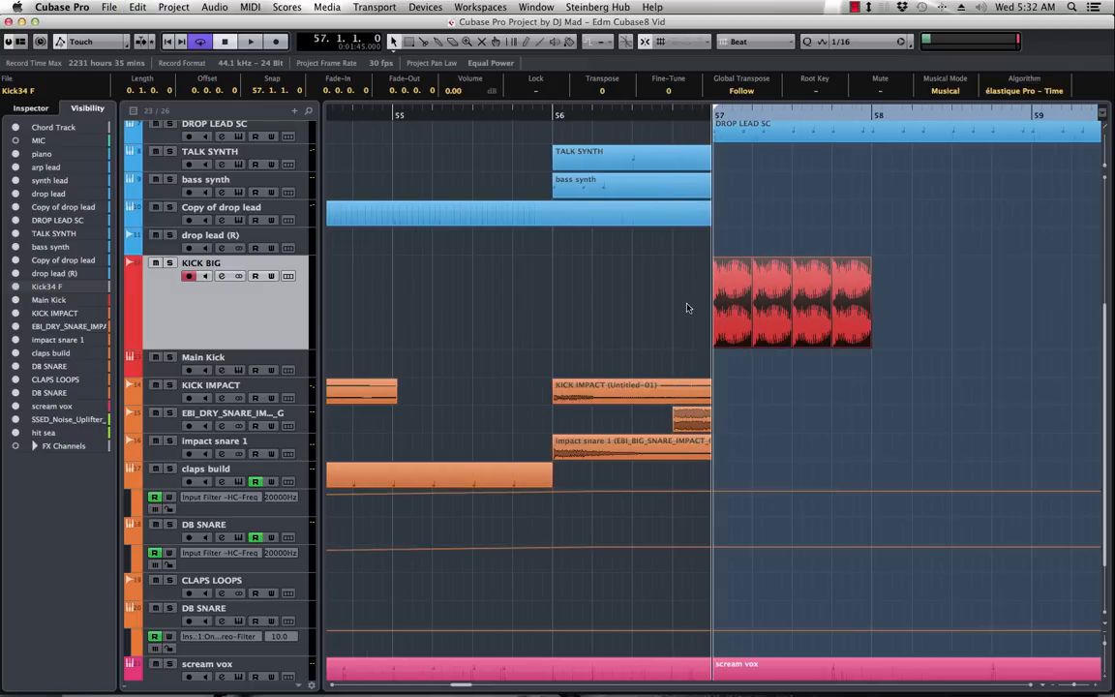
- Duplicate the one-bar KICK BIG pattern up to bar 61 and play the loop to check it
{"action": "scroll", "coordinate": [764, 318], "scroll_direction": "right", "scroll_amount": 5}
{"action": "key", "text": "super+d"}
{"action": "scroll", "coordinate": [763, 319], "scroll_direction": "right", "scroll_amount": 3}
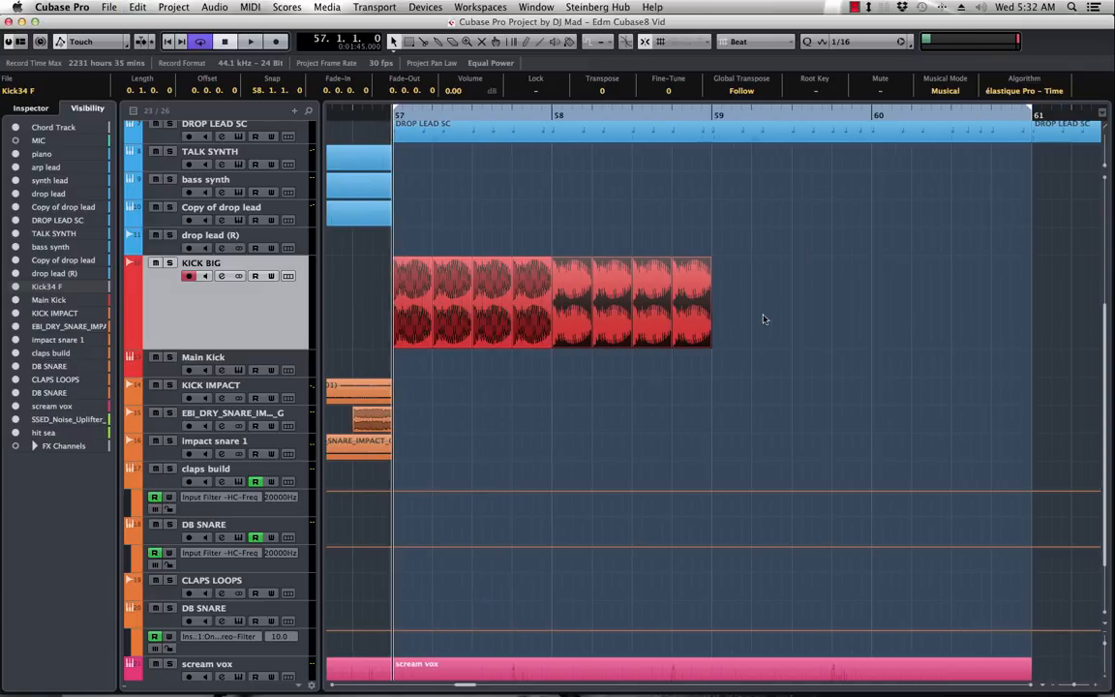
{"action": "key", "text": "super+d"}
{"action": "key", "text": "space"}
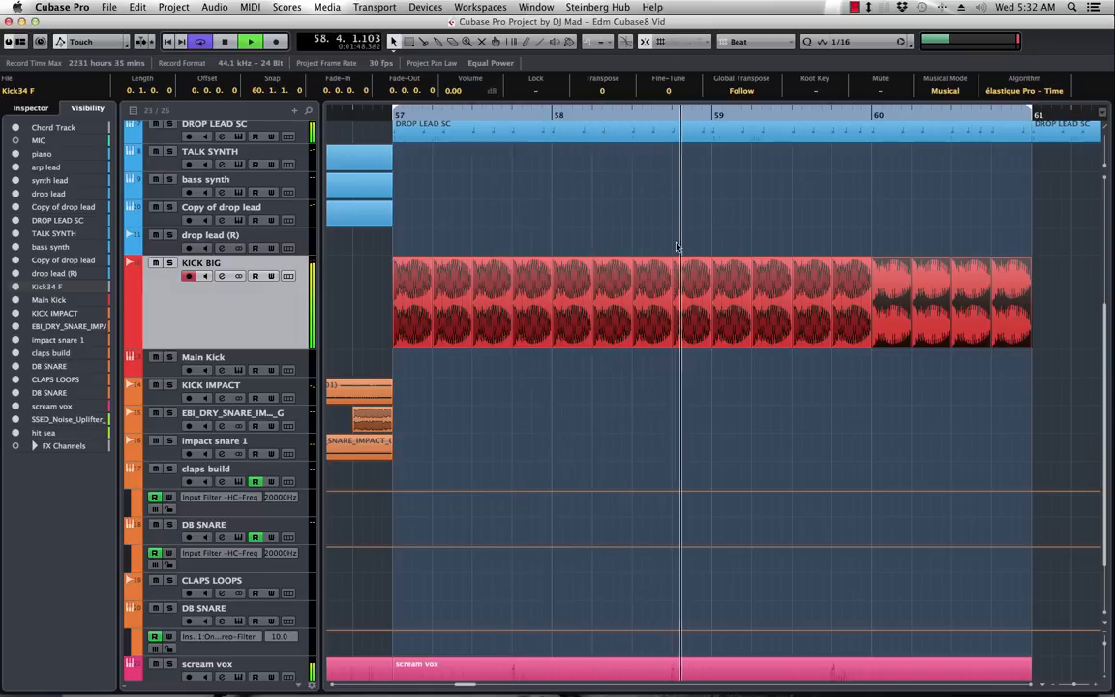
{"action": "key", "text": "space"}
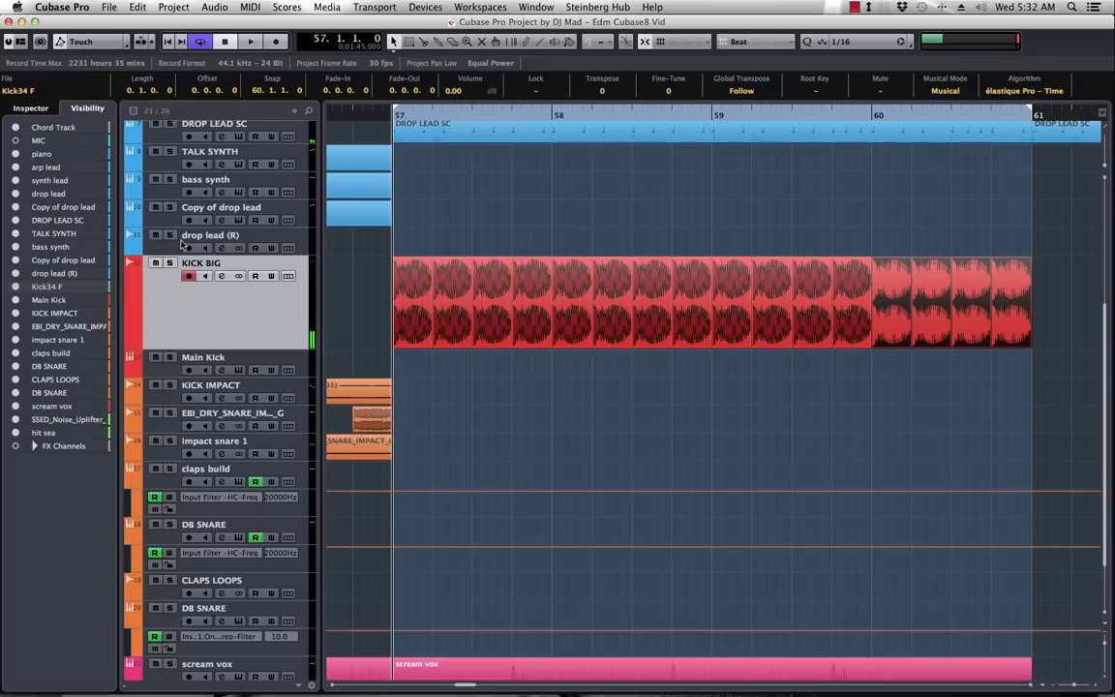
- Open the KICK BIG channel settings and load VolumeShaper3 in the first insert slot
{"action": "left_click", "coordinate": [39, 109]}
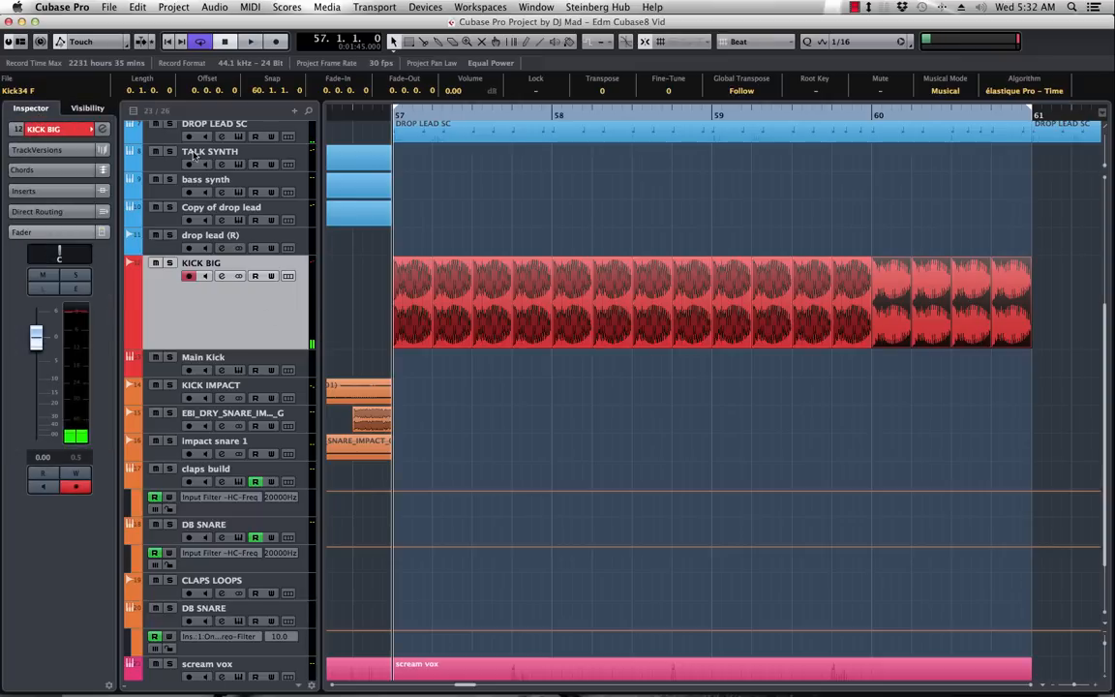
{"action": "left_click", "coordinate": [103, 130]}
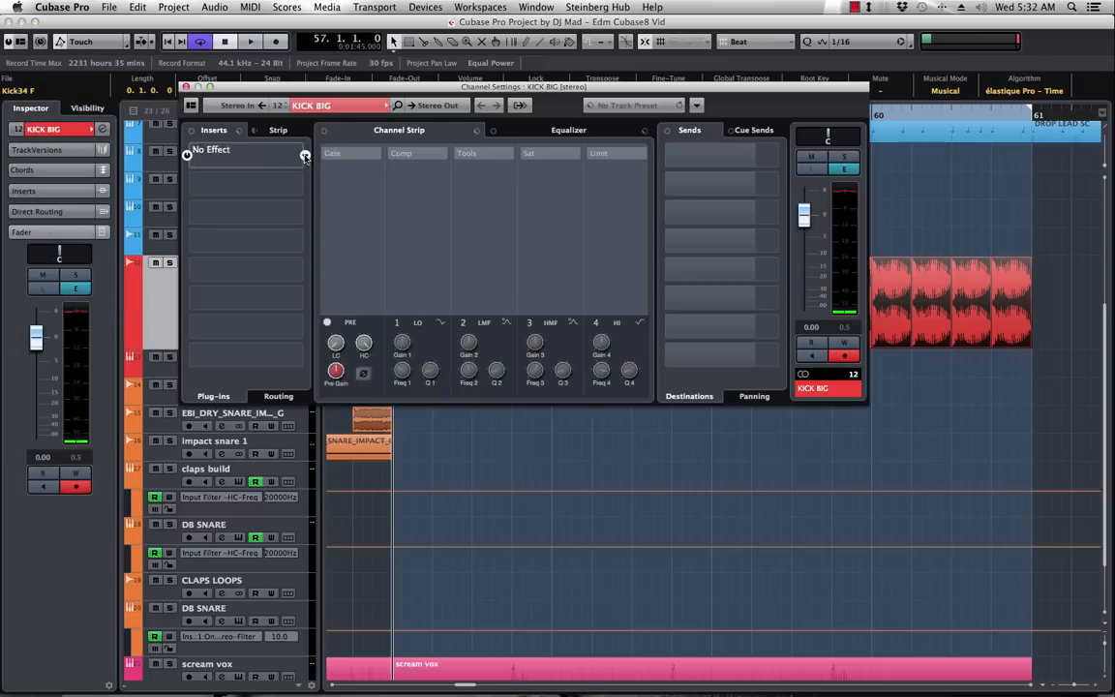
{"action": "left_click", "coordinate": [305, 156]}
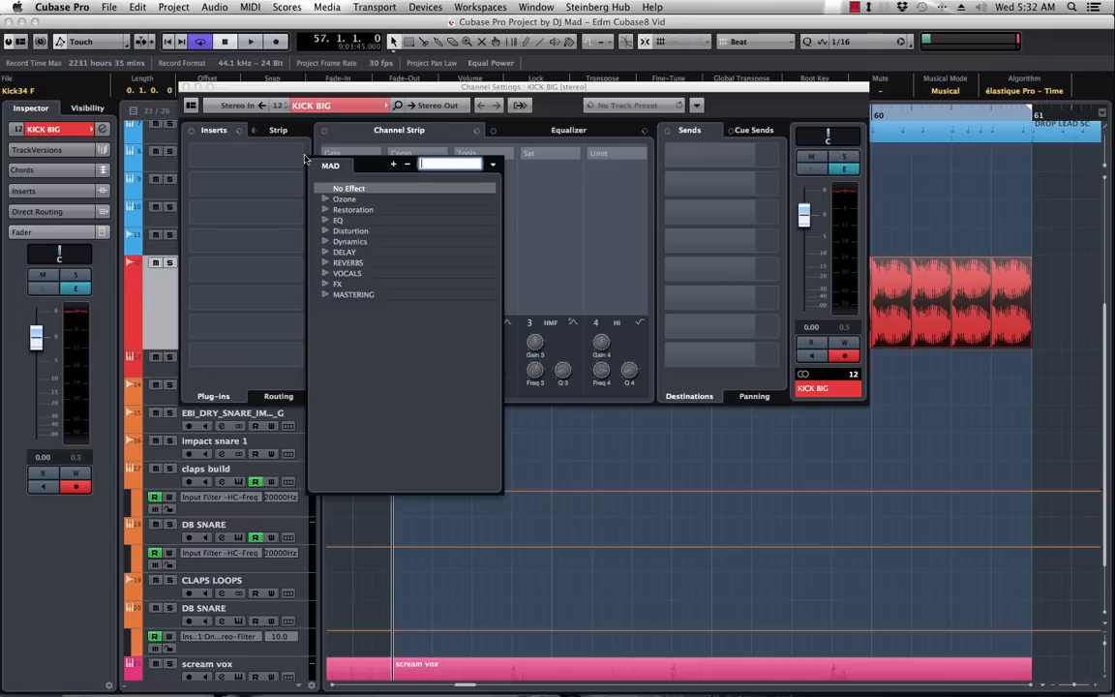
{"action": "type", "text": "U"}
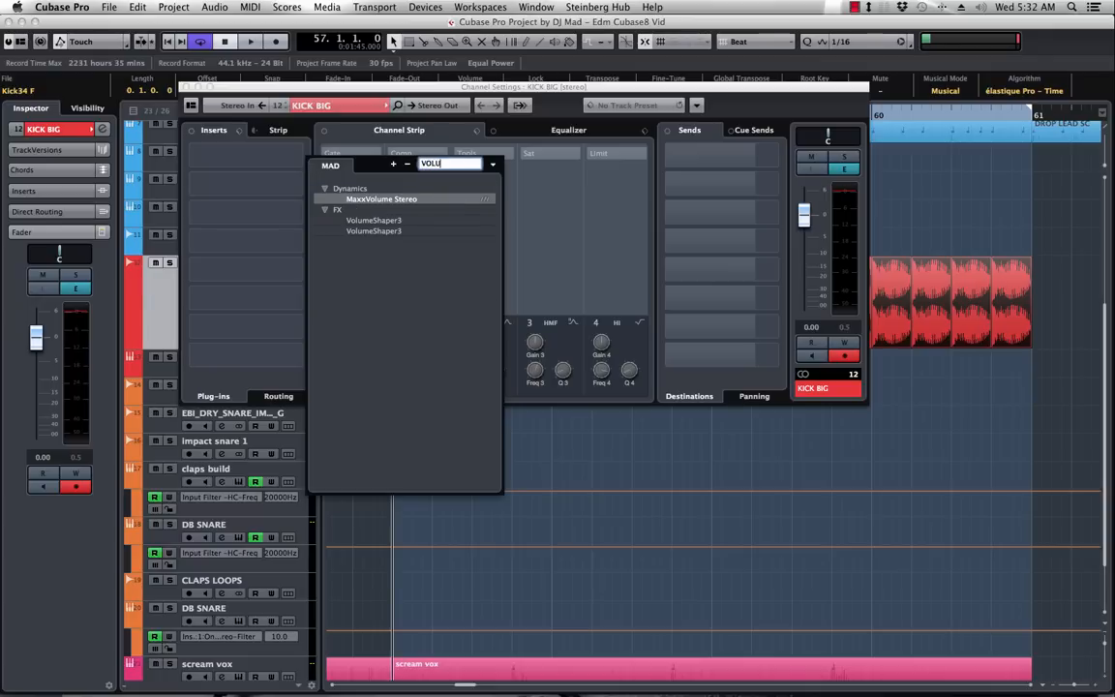
{"action": "left_click", "coordinate": [376, 221]}
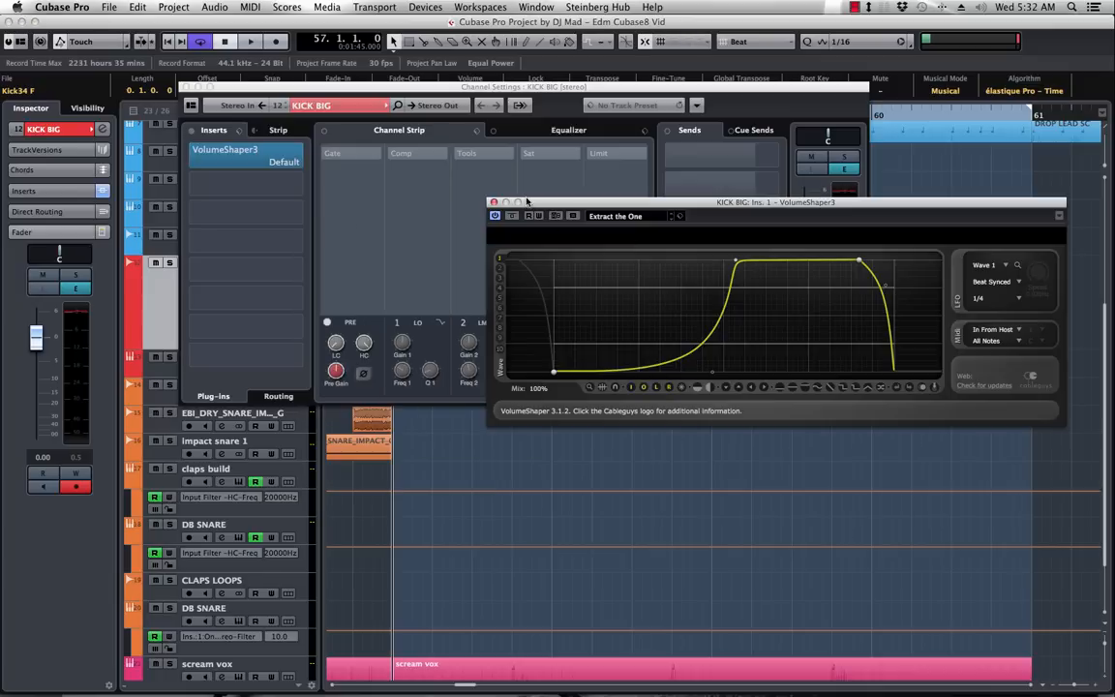
- Reset the VolumeShaper3 wave to a flat full-level line, close the channel settings and play KICK BIG soloed
{"action": "left_click", "coordinate": [804, 389]}
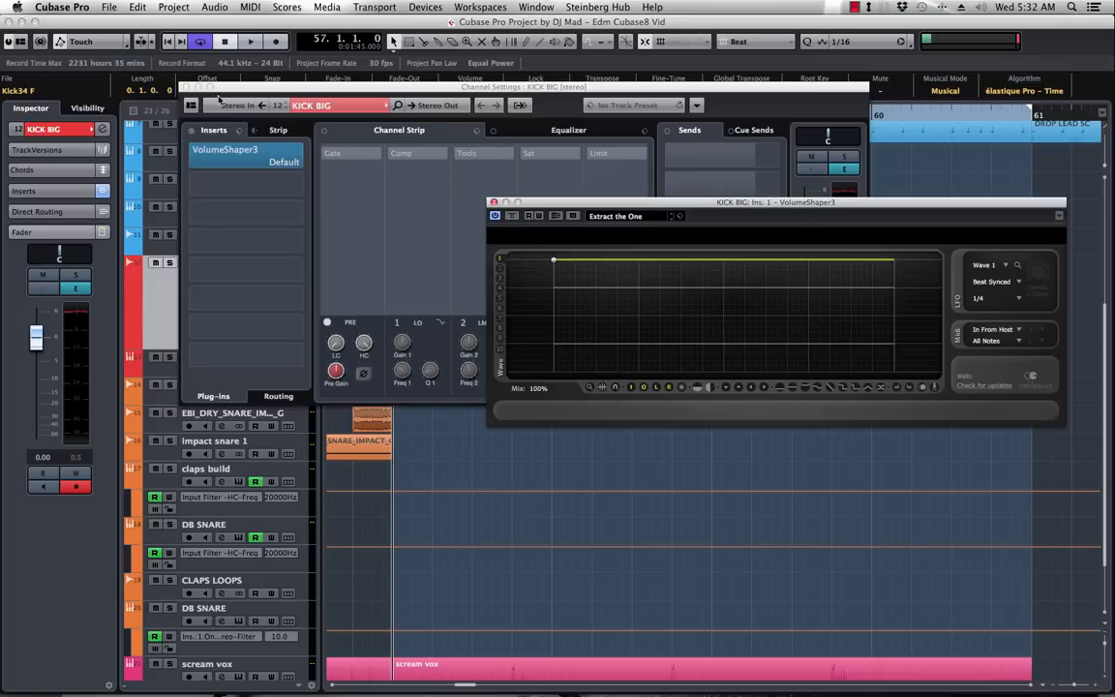
{"action": "left_click", "coordinate": [186, 88]}
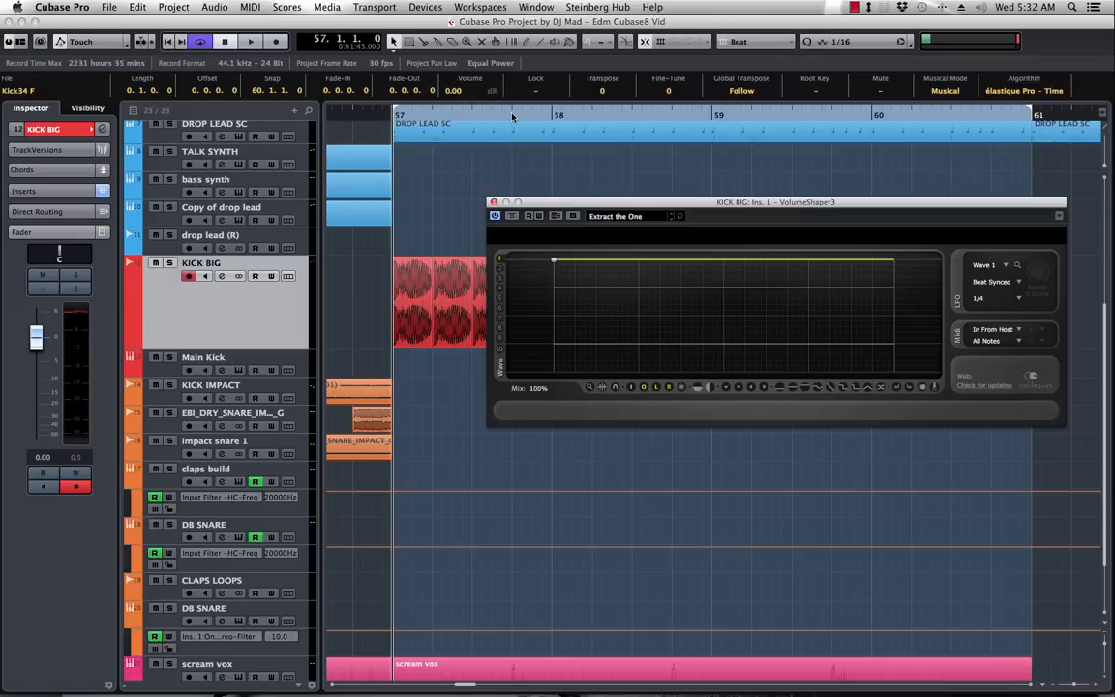
{"action": "left_click", "coordinate": [230, 307]}
{"action": "key", "text": "space"}
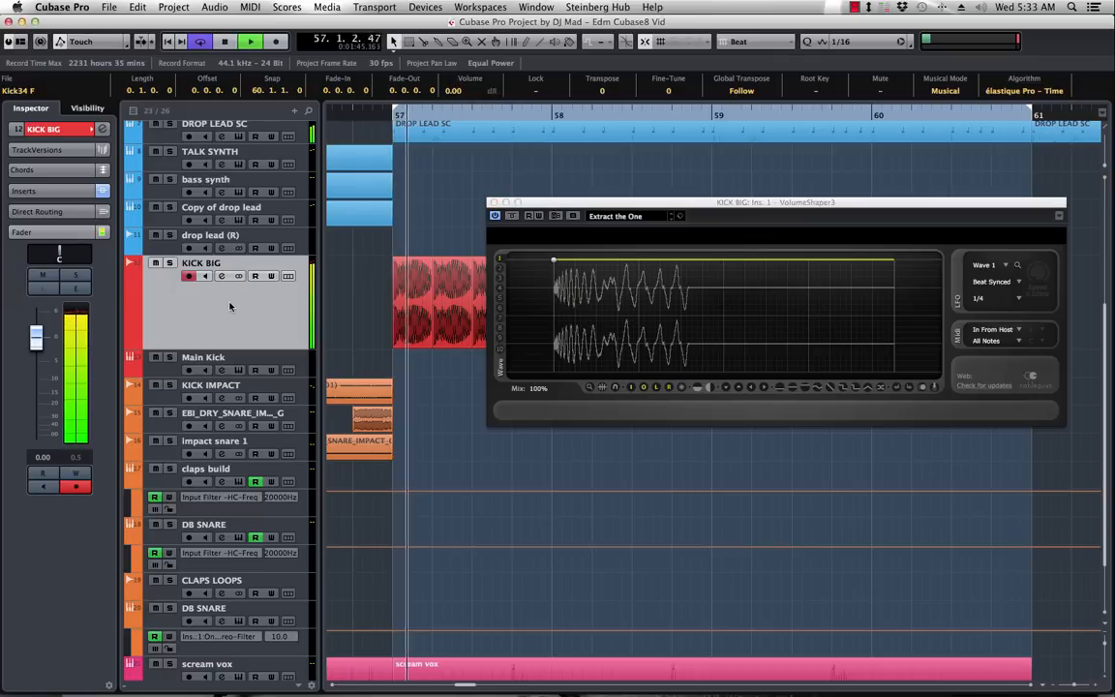
{"action": "left_click", "coordinate": [171, 263]}
{"action": "left_click_drag", "start_coordinate": [585, 213], "coordinate": [426, 219]}
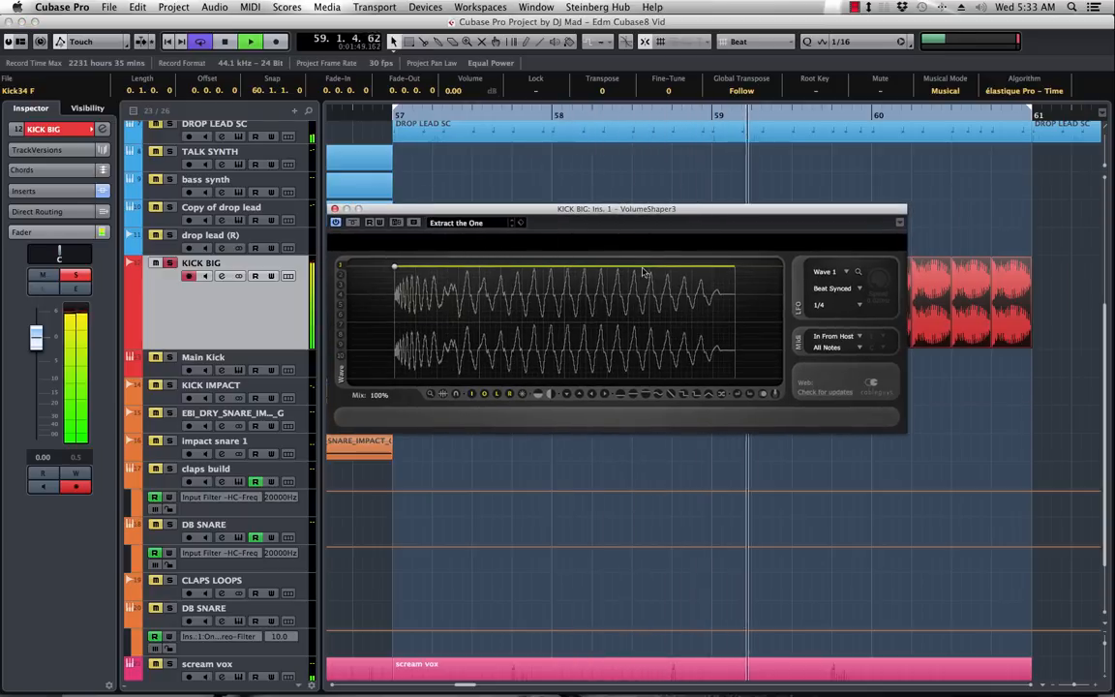
- Shape the VolumeShaper3 wave to hold full level, fall in a rounded curve to zero and stay silent until the beat ends
{"action": "left_click", "coordinate": [578, 268]}
{"action": "left_click", "coordinate": [624, 268]}
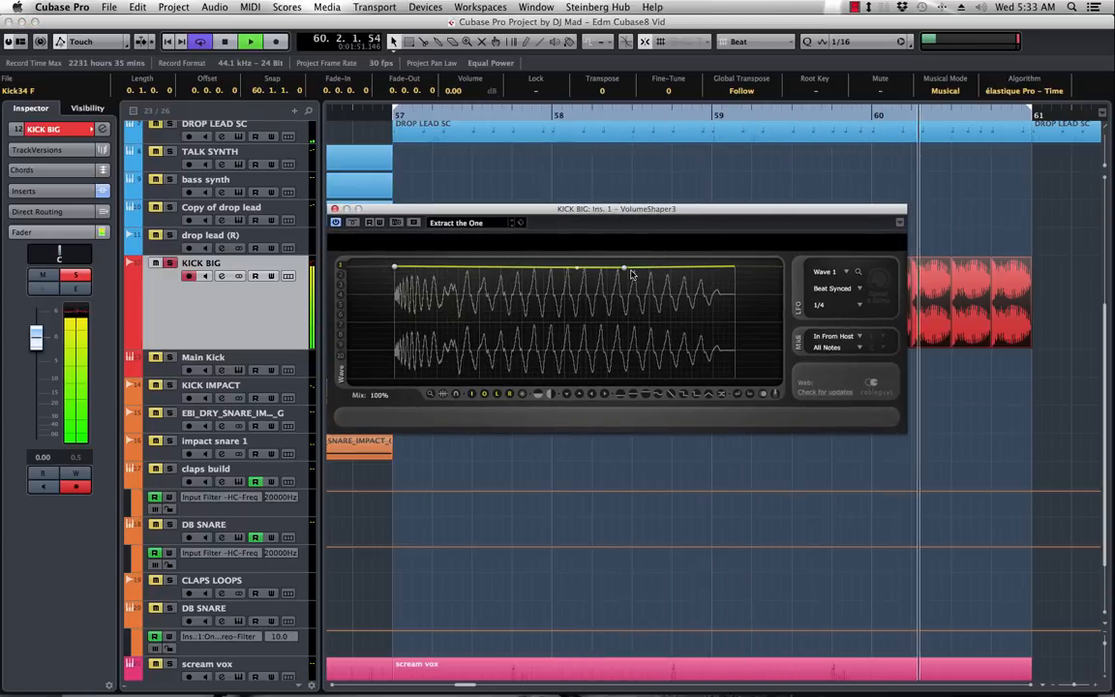
{"action": "left_click_drag", "start_coordinate": [624, 269], "coordinate": [665, 377]}
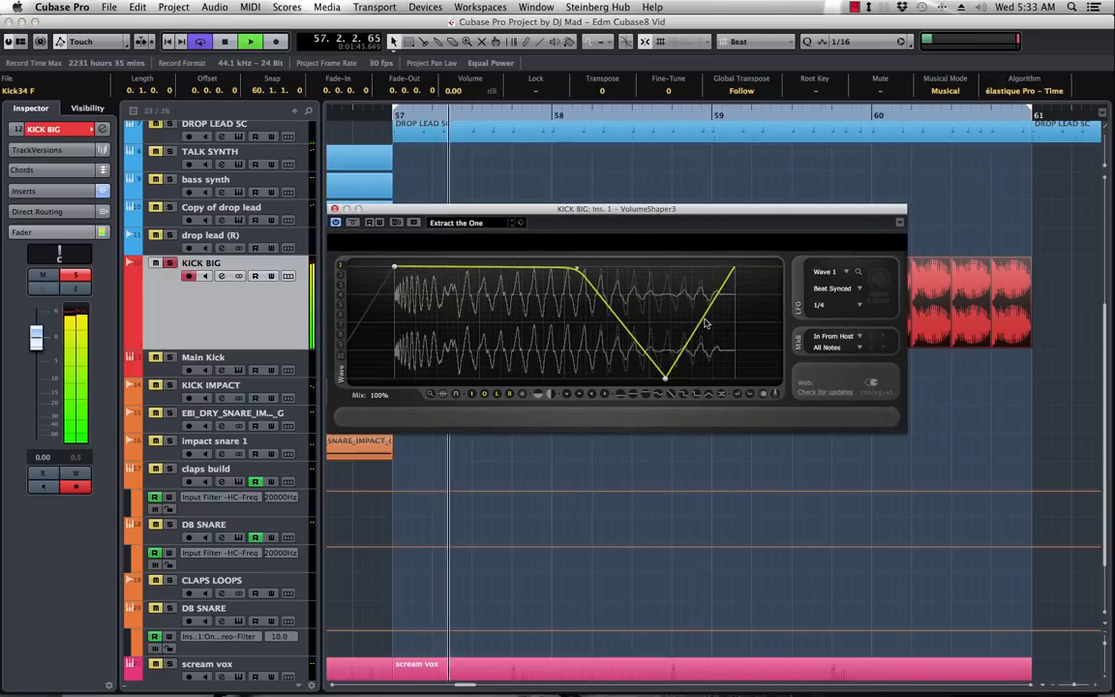
{"action": "left_click_drag", "start_coordinate": [733, 268], "coordinate": [733, 377]}
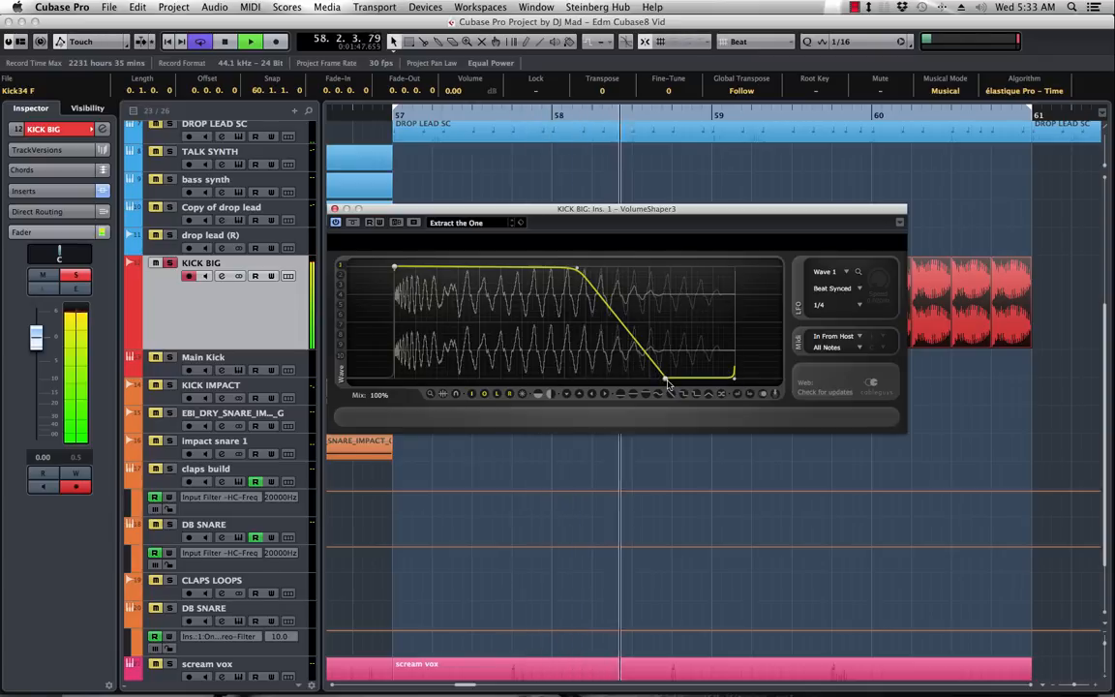
{"action": "left_click_drag", "start_coordinate": [622, 324], "coordinate": [660, 309]}
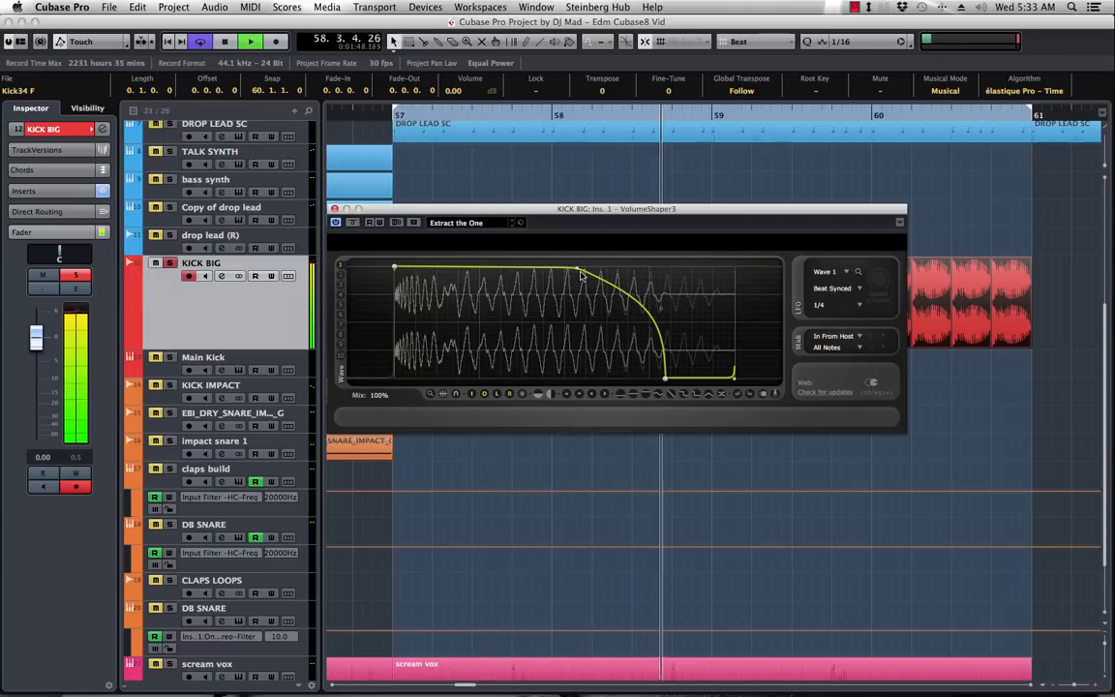
- Unsolo KICK BIG and reshape the VolumeShaper3 curve to start falling earlier and reach zero sooner, with a rounder bend, and close the plug-in
{"action": "left_click_drag", "start_coordinate": [599, 208], "coordinate": [697, 233]}
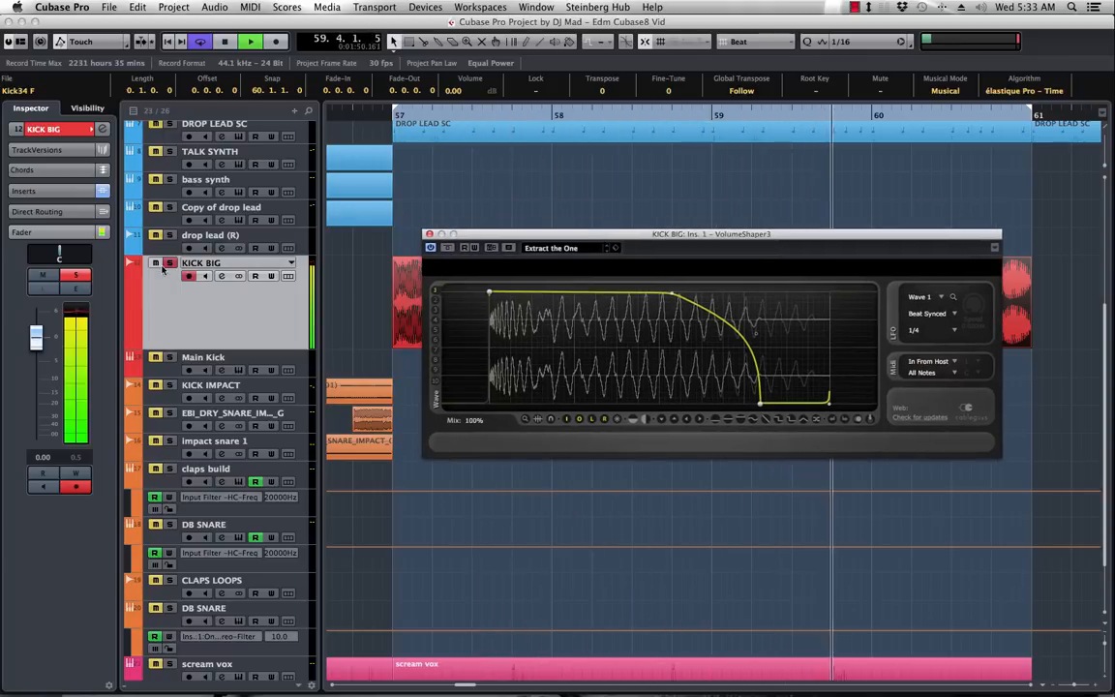
{"action": "left_click", "coordinate": [169, 263]}
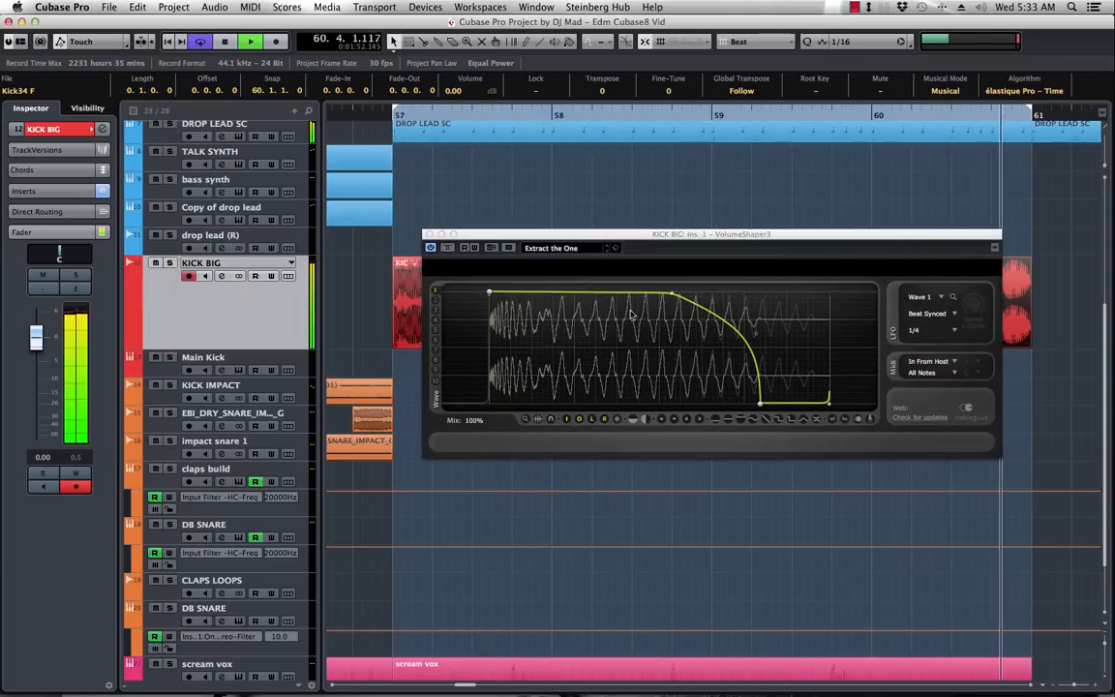
{"action": "left_click_drag", "start_coordinate": [673, 292], "coordinate": [628, 291]}
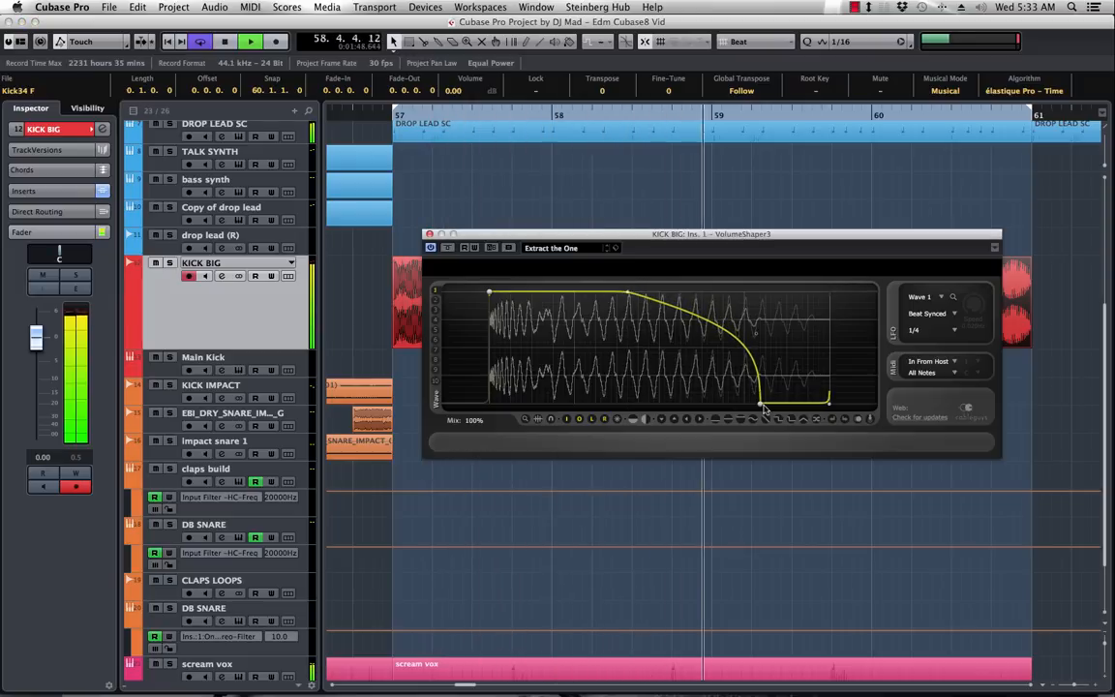
{"action": "mouse_move", "coordinate": [760, 402]}
{"action": "left_mouse_down"}
{"action": "mouse_move", "coordinate": [732, 403]}
{"action": "mouse_move", "coordinate": [759, 402]}
{"action": "left_mouse_up"}
{"action": "left_click_drag", "start_coordinate": [755, 333], "coordinate": [717, 326]}
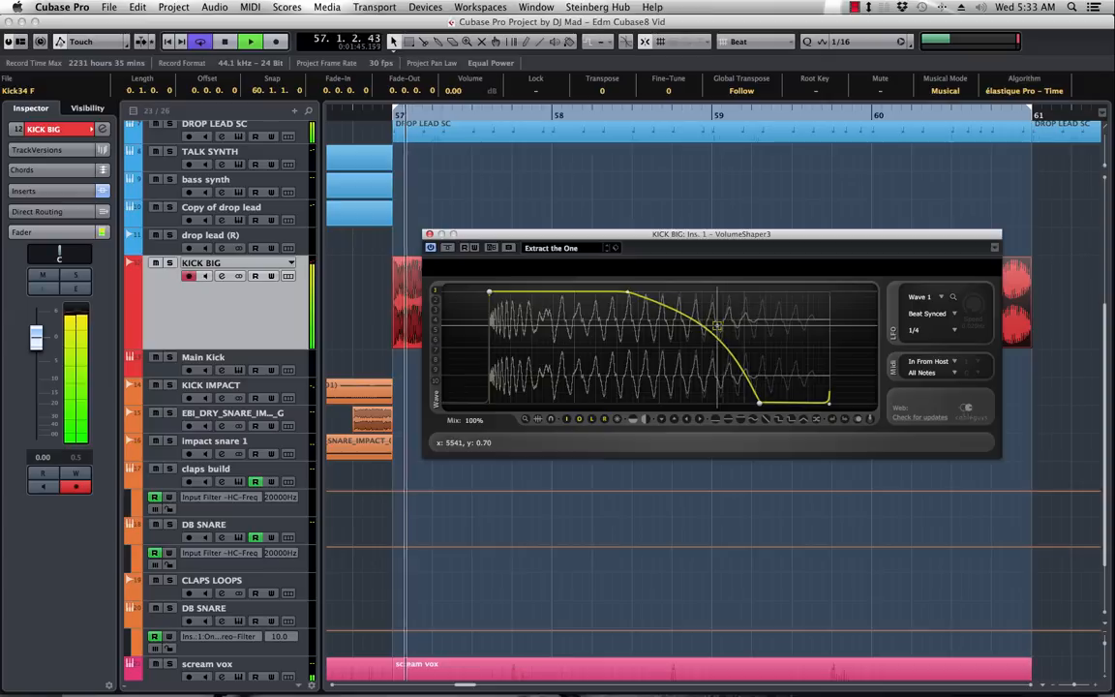
{"action": "left_click_drag", "start_coordinate": [760, 402], "coordinate": [725, 400]}
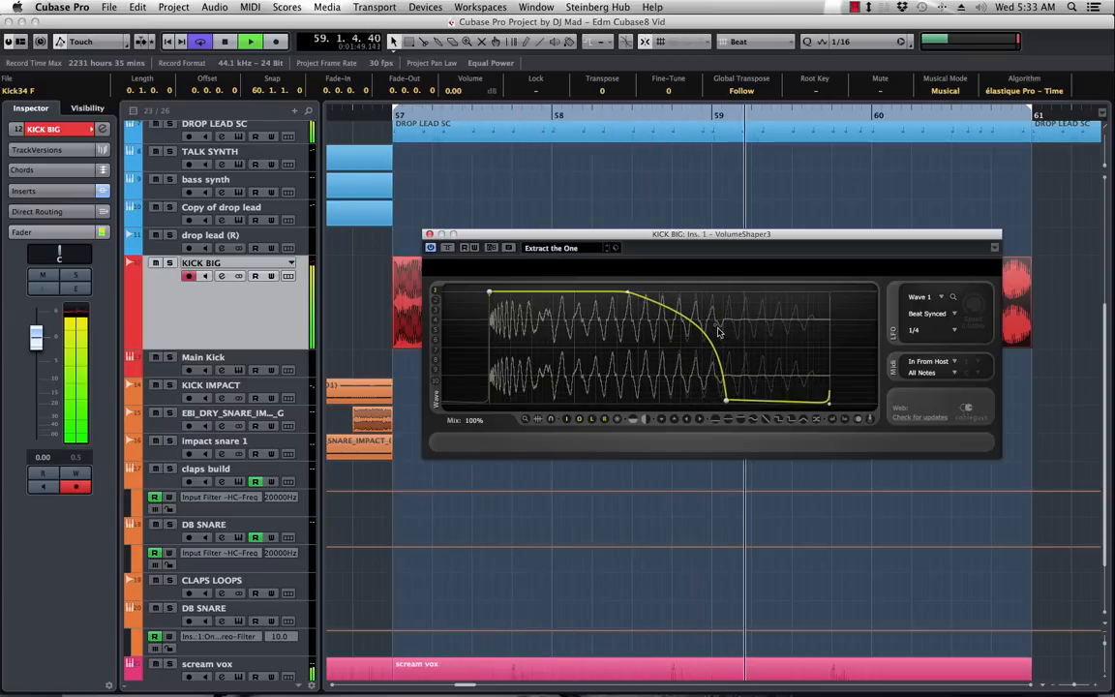
{"action": "left_click_drag", "start_coordinate": [718, 331], "coordinate": [714, 300]}
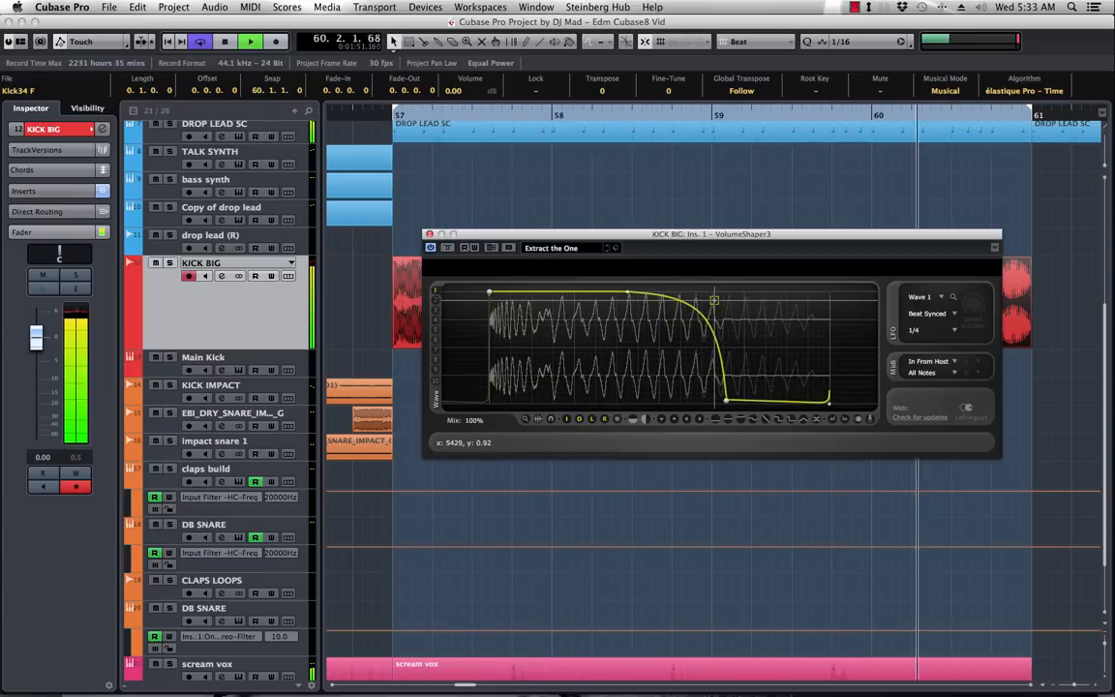
{"action": "left_click", "coordinate": [429, 235]}
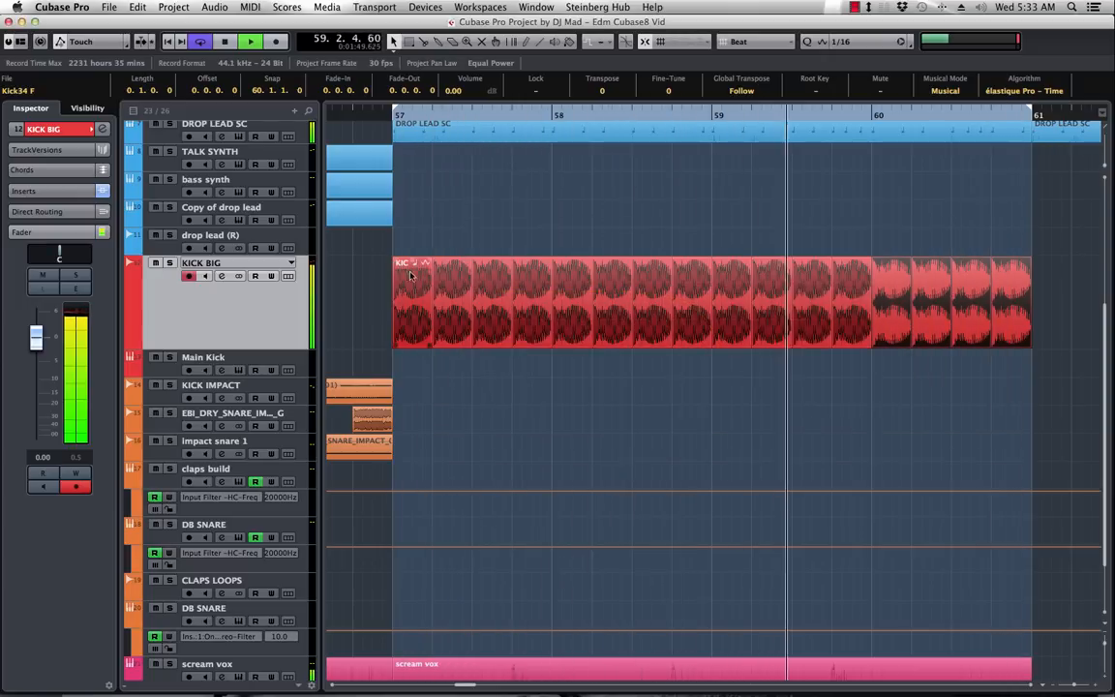
- Copy the claps build part to bar 57 on its own track, beneath the drop
{"action": "left_click", "coordinate": [590, 392]}
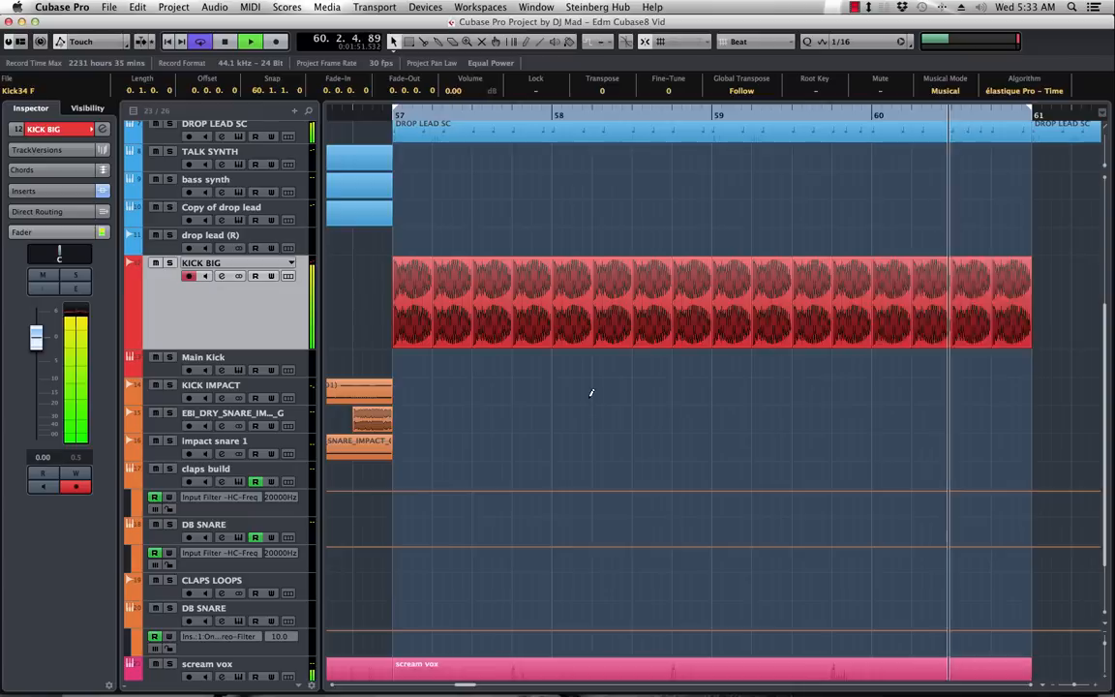
{"action": "key", "text": "g"}
{"action": "key", "text": "g"}
{"action": "key", "text": "g"}
{"action": "key", "text": "g"}
{"action": "key", "text": "g"}
{"action": "key", "text": "g"}
{"action": "key", "text": "g"}
{"action": "scroll", "coordinate": [597, 445], "scroll_direction": "left", "scroll_amount": 5}
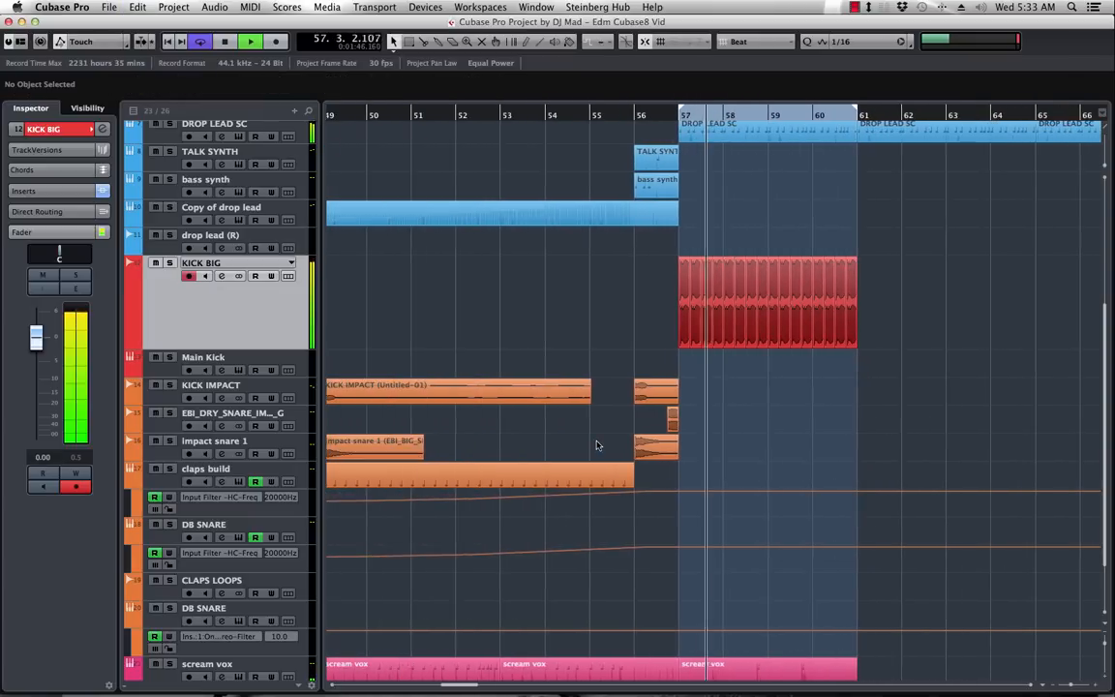
{"action": "key", "text": "g"}
{"action": "key", "text": "g"}
{"action": "key", "text": "g"}
{"action": "key", "text": "g"}
{"action": "key", "text": "g"}
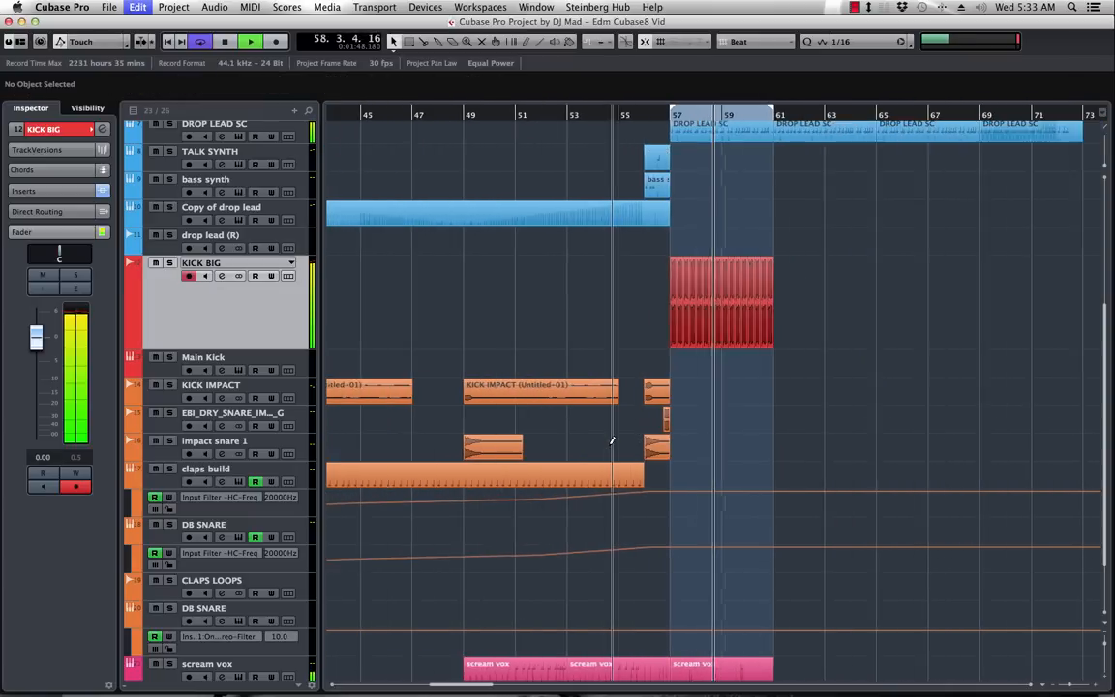
{"action": "left_click_drag", "start_coordinate": [539, 486], "coordinate": [731, 481]}
- Delete the stray filter automation points at the end of the copied claps build part, near bar 72
{"action": "left_click_drag", "start_coordinate": [676, 516], "coordinate": [884, 495]}
{"action": "key", "text": "Delete"}
{"action": "key", "text": "Delete"}
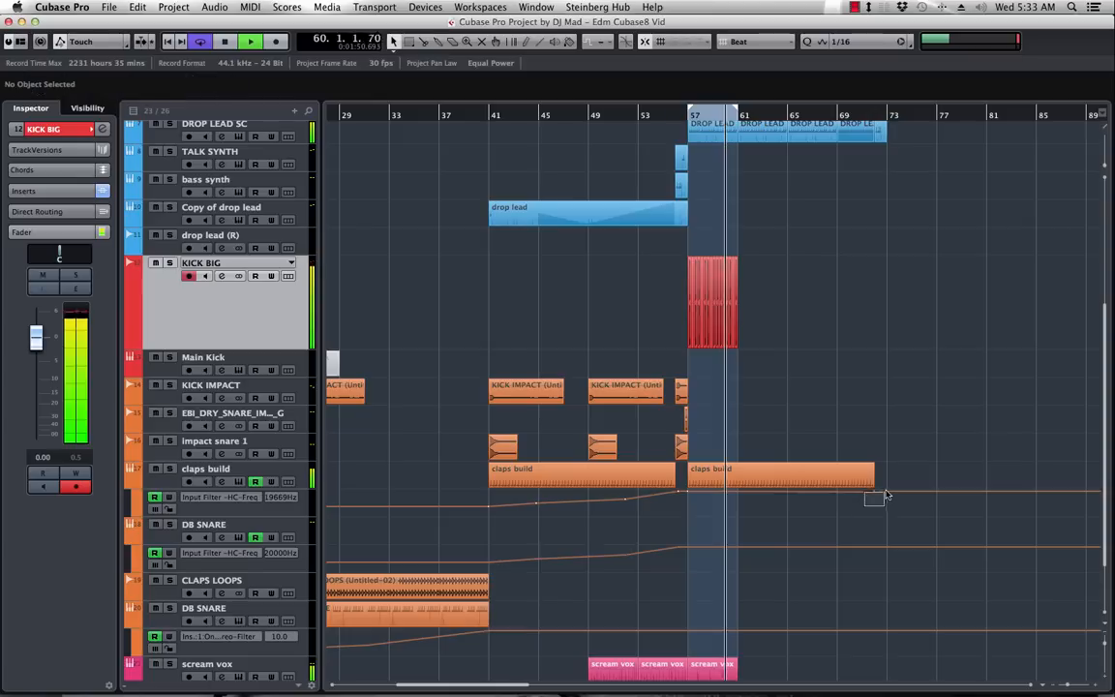
{"action": "key", "text": "Delete"}
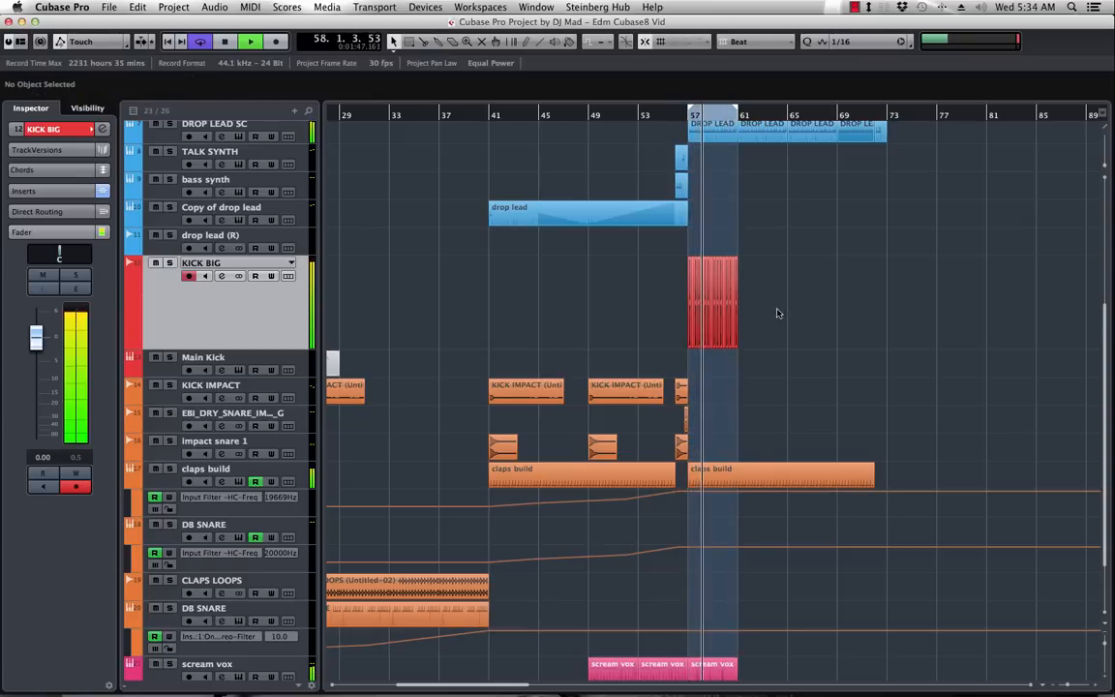
- Repeat the four-bar KICK BIG block up to bar 73
{"action": "left_click", "coordinate": [716, 310]}
{"action": "key", "text": "b"}
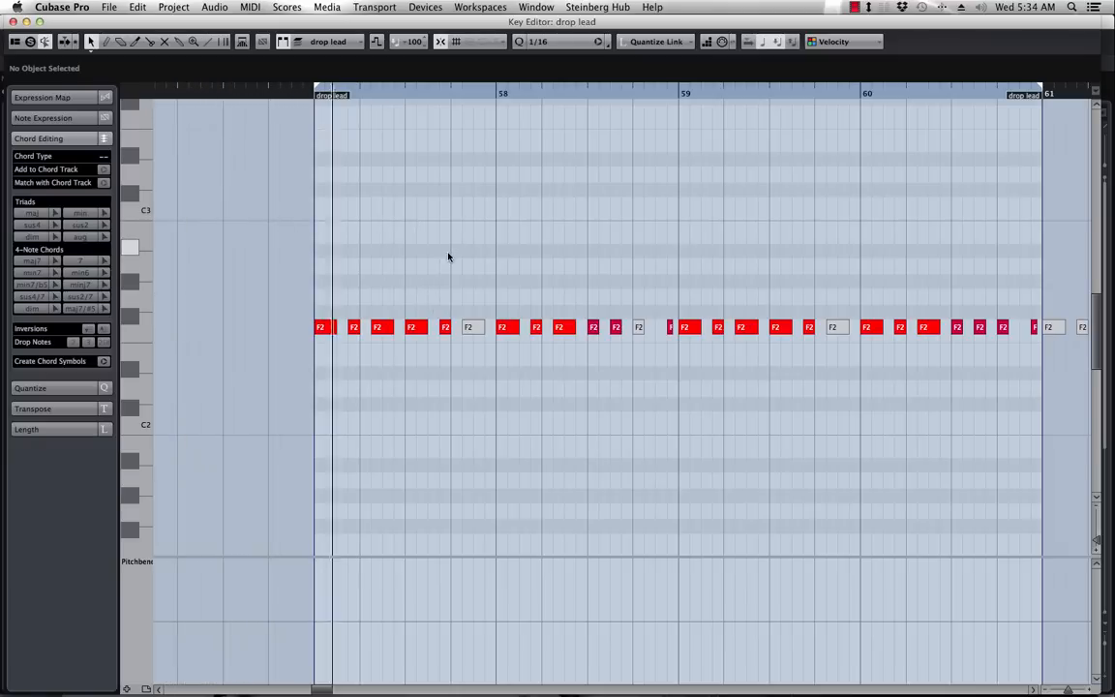
- Replace the uneven drop lead notes with a six-note one-bar F2 rhythm repeated across bars 57 to 60, and play the pattern
{"action": "key", "text": "space"}
{"action": "left_click_drag", "start_coordinate": [556, 351], "coordinate": [1092, 344]}
{"action": "key", "text": "Delete"}
{"action": "left_click_drag", "start_coordinate": [466, 287], "coordinate": [293, 356]}
{"action": "left_click_drag", "start_coordinate": [356, 332], "coordinate": [418, 333]}
{"action": "left_click_drag", "start_coordinate": [556, 315], "coordinate": [512, 334]}
{"action": "left_click_drag", "start_coordinate": [800, 299], "coordinate": [323, 377]}
{"action": "left_click_drag", "start_coordinate": [329, 333], "coordinate": [689, 333]}
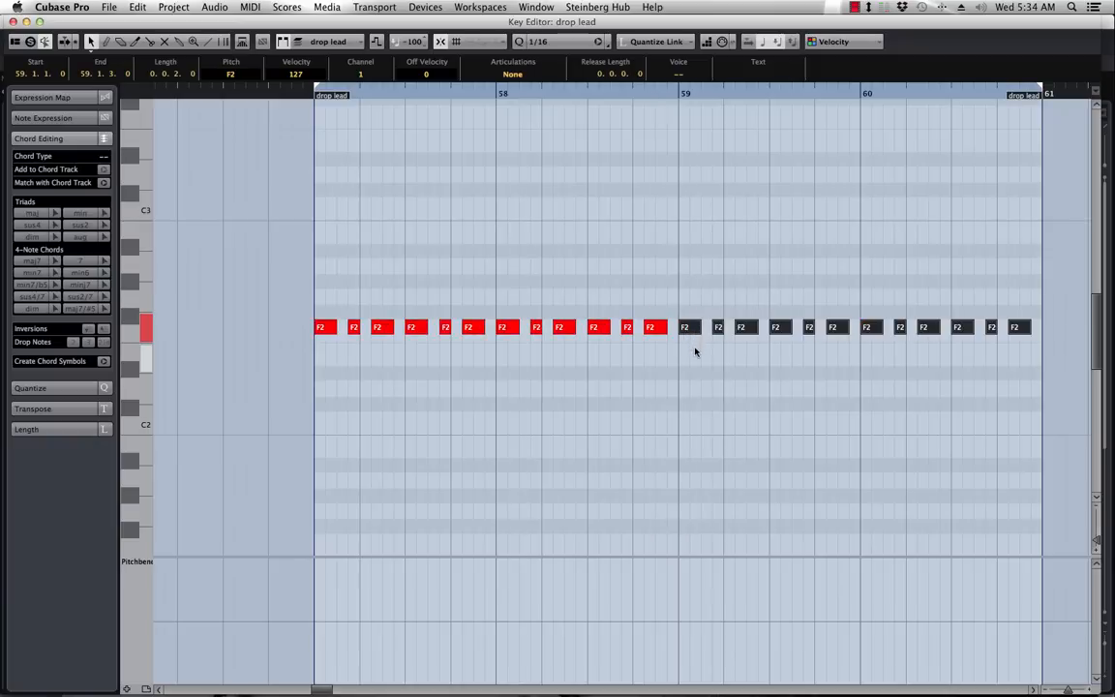
{"action": "key", "text": "space"}
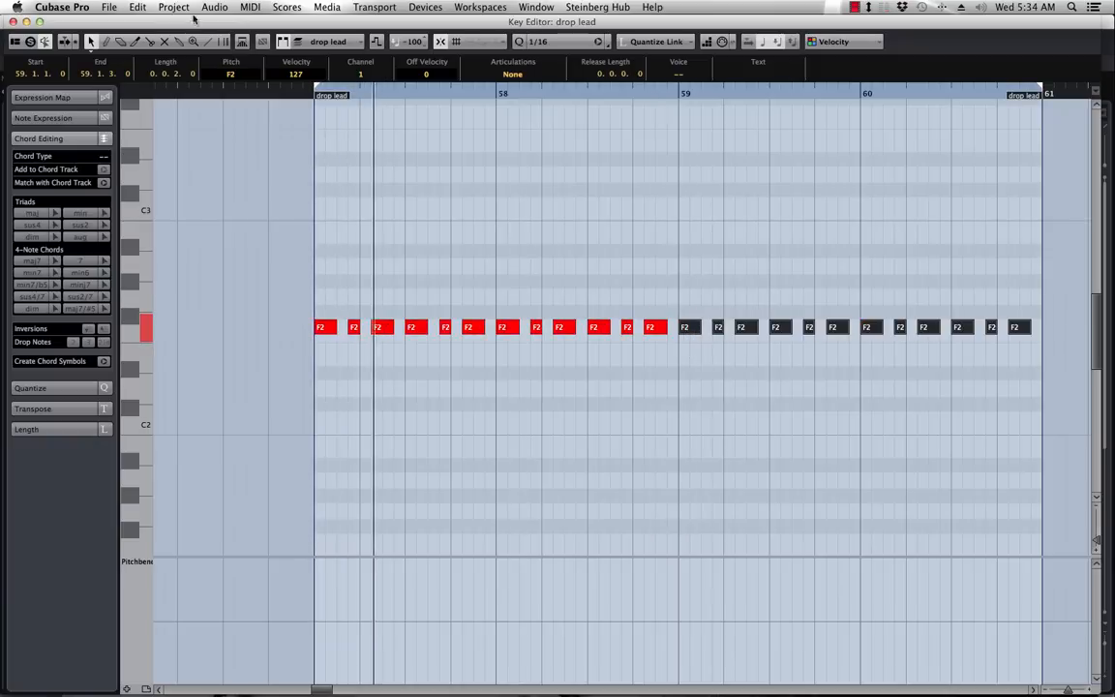
- Close the key editor, stop playback and duplicate the drop lead track
{"action": "left_click", "coordinate": [13, 21]}
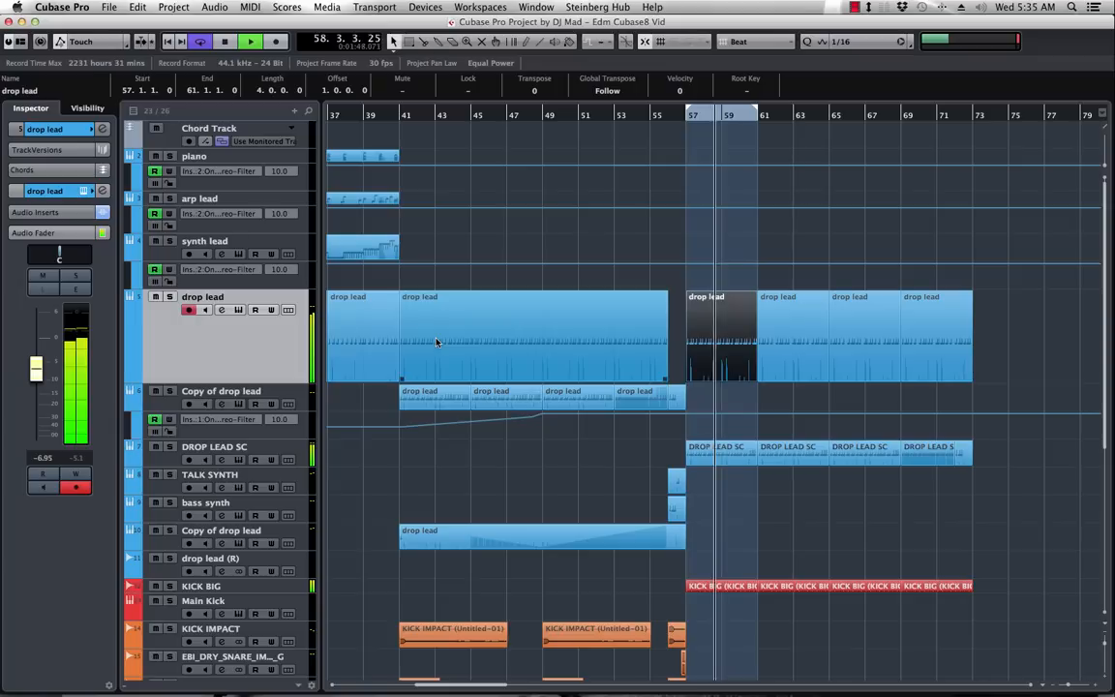
{"action": "key", "text": "space"}
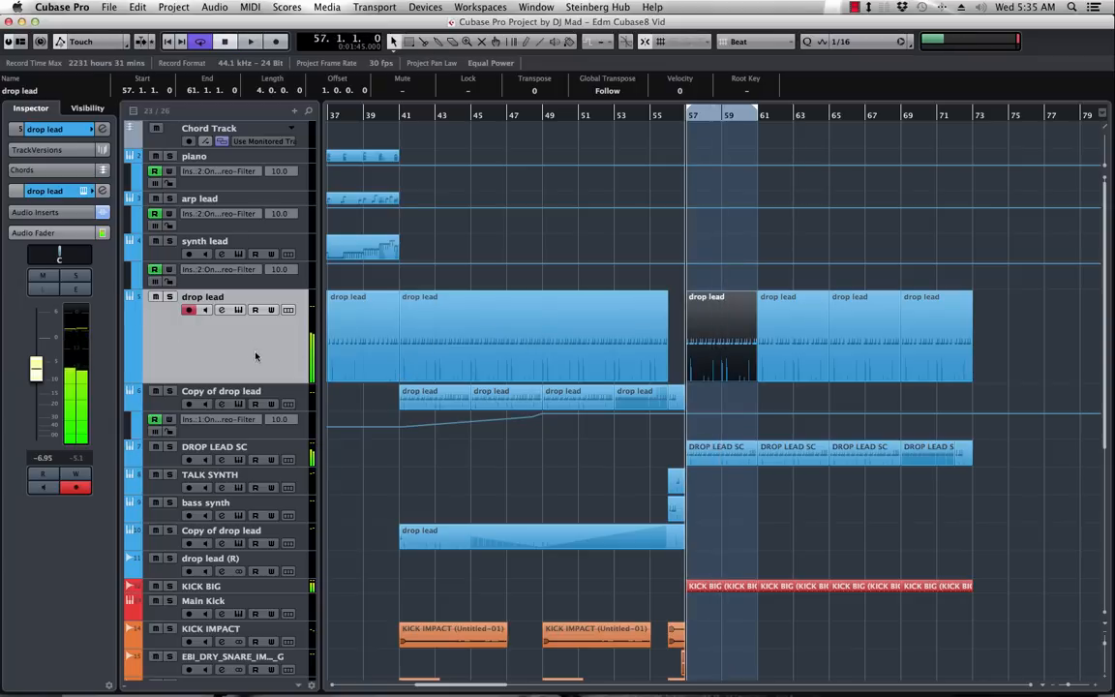
{"action": "right_click", "coordinate": [252, 349]}
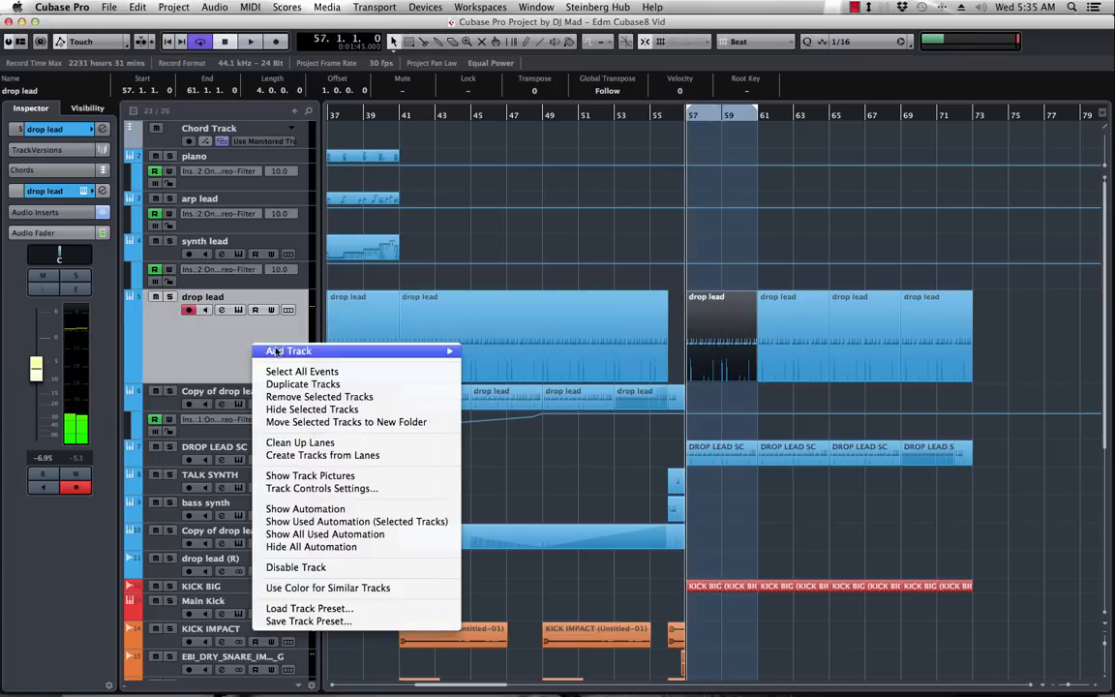
{"action": "left_click", "coordinate": [303, 384]}
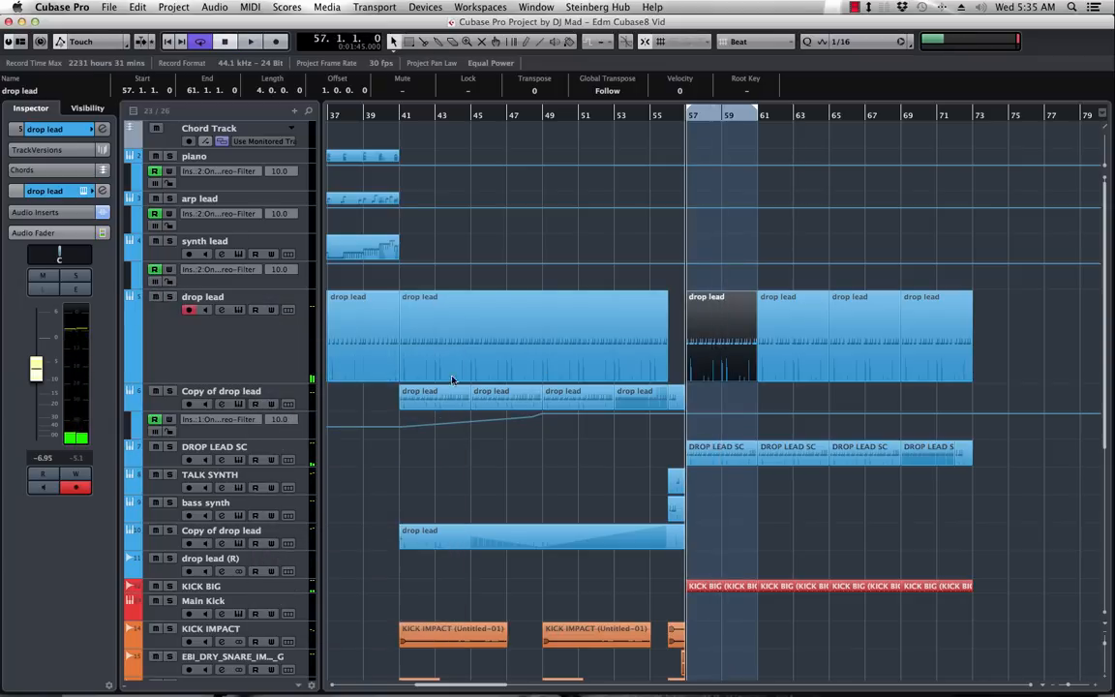
- Delete all parts before bar 57 from the newly duplicated Copy of drop lead track
{"action": "left_click", "coordinate": [678, 359]}
{"action": "scroll", "coordinate": [649, 361], "scroll_direction": "left", "scroll_amount": 10}
{"action": "double_click", "coordinate": [259, 357]}
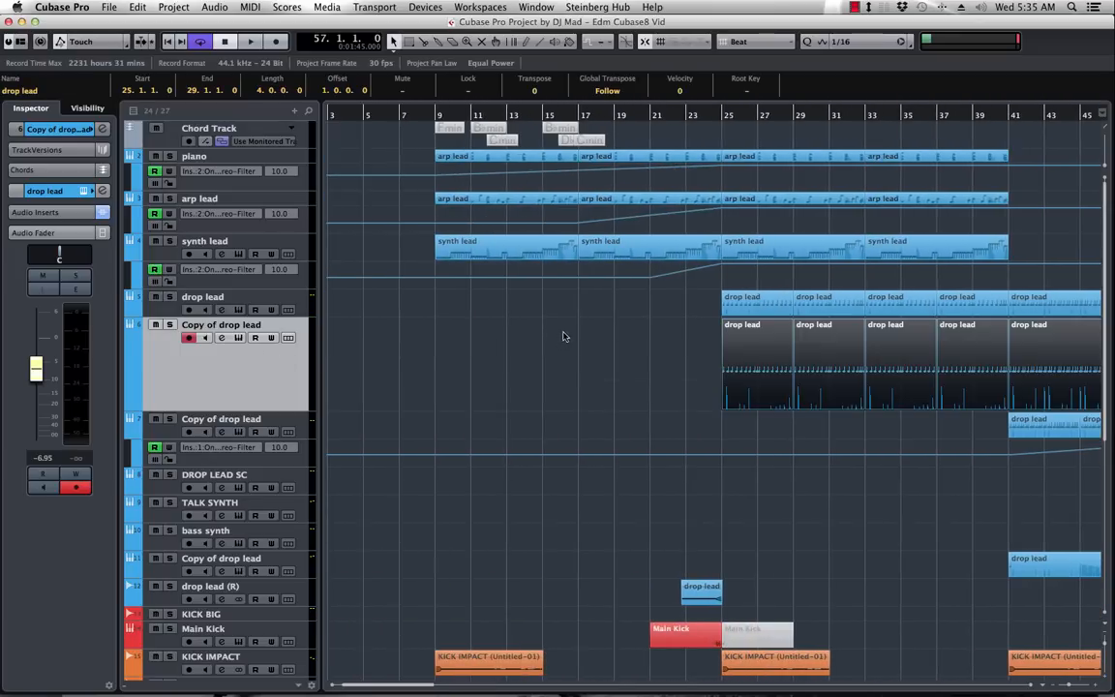
{"action": "key", "text": "Delete"}
{"action": "scroll", "coordinate": [626, 329], "scroll_direction": "left", "scroll_amount": 2}
{"action": "scroll", "coordinate": [626, 329], "scroll_direction": "right", "scroll_amount": 15}
{"action": "scroll", "coordinate": [626, 329], "scroll_direction": "left", "scroll_amount": 6}
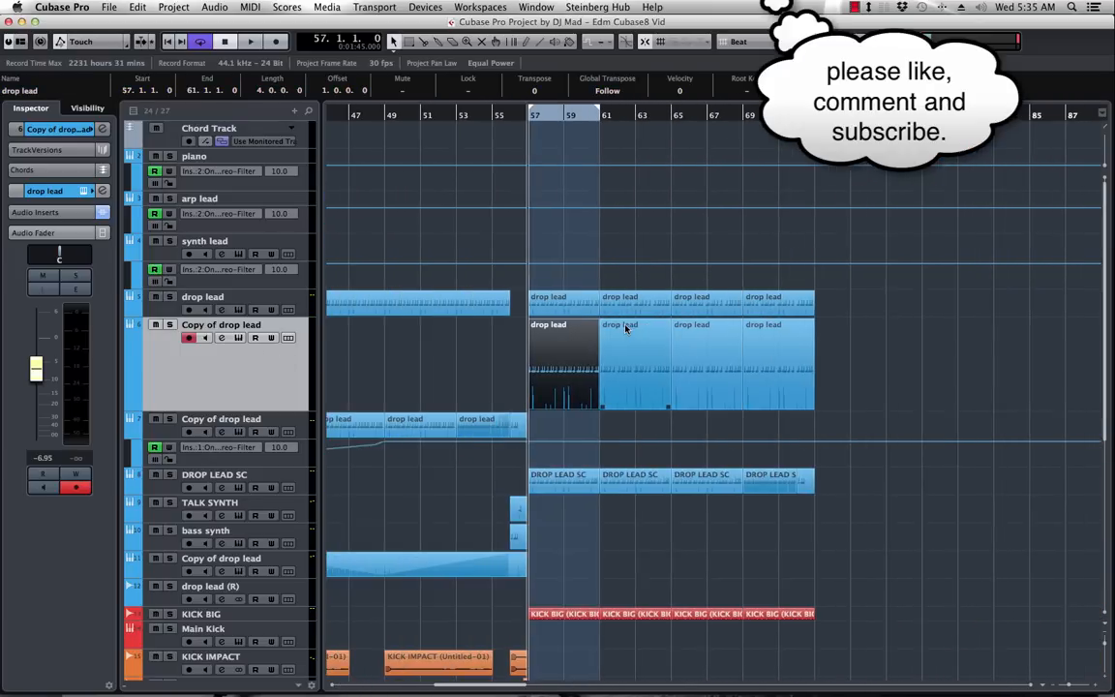
- Delete the four parts from bar 57 to bar 73 on the original drop lead track
{"action": "left_click", "coordinate": [832, 309]}
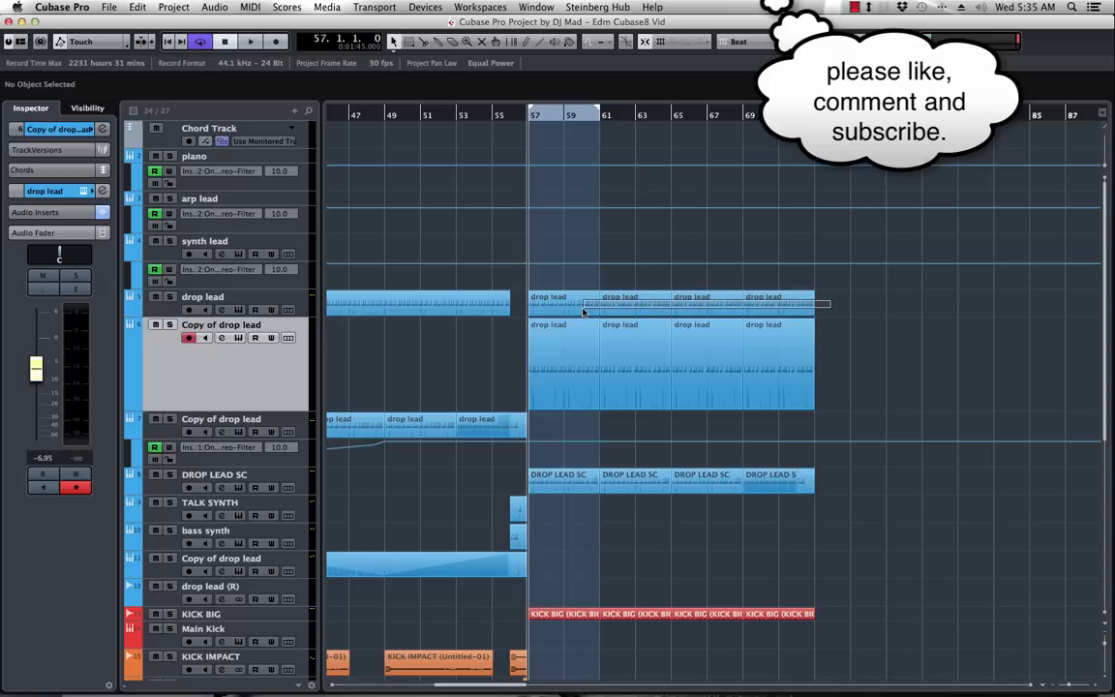
{"action": "left_click", "coordinate": [565, 310]}
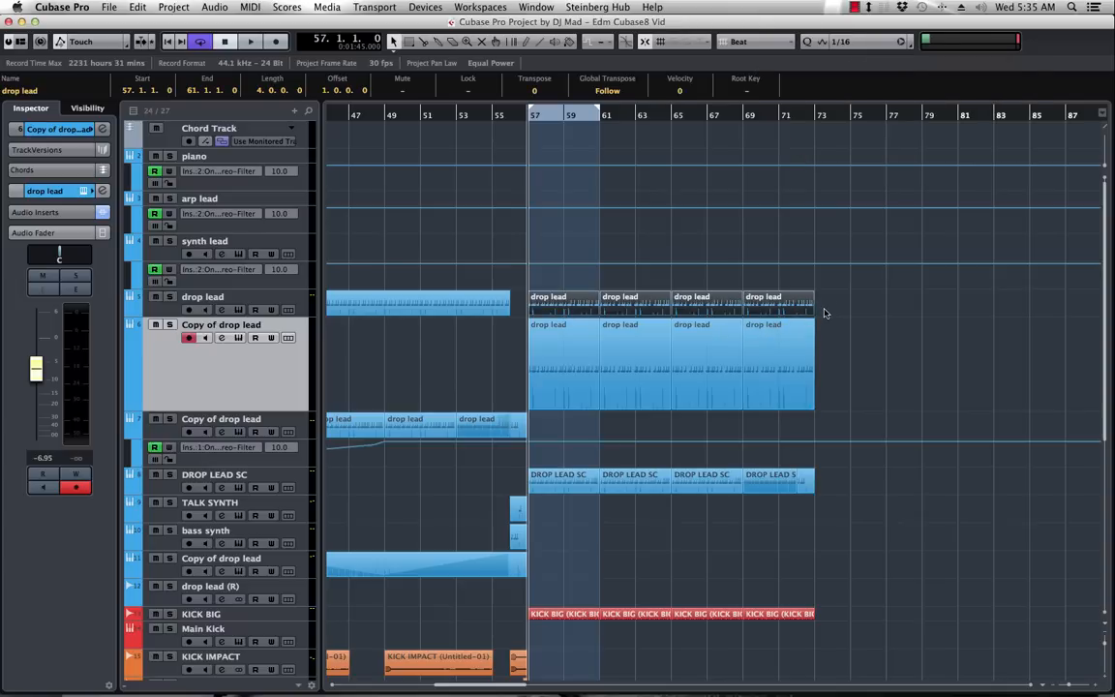
{"action": "key", "text": "Delete"}
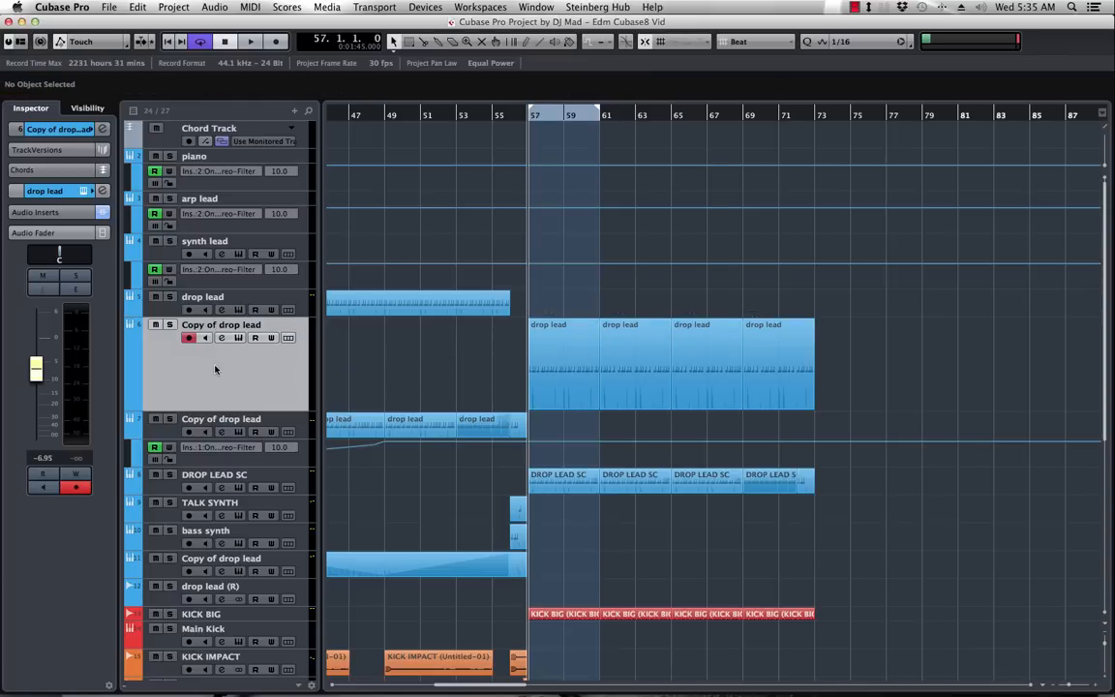
- Load Kickstart in the second insert slot of the new Copy of drop lead track, after FabFilter Pro-Q 2, and play it soloed
{"action": "left_click", "coordinate": [56, 214]}
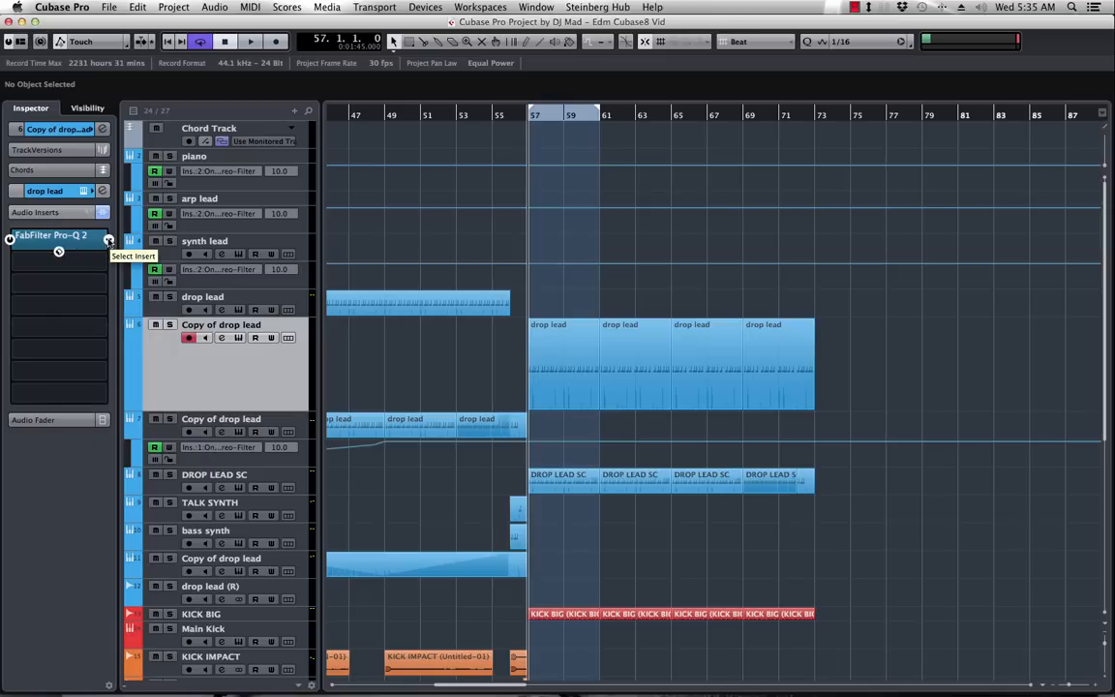
{"action": "left_click", "coordinate": [108, 240]}
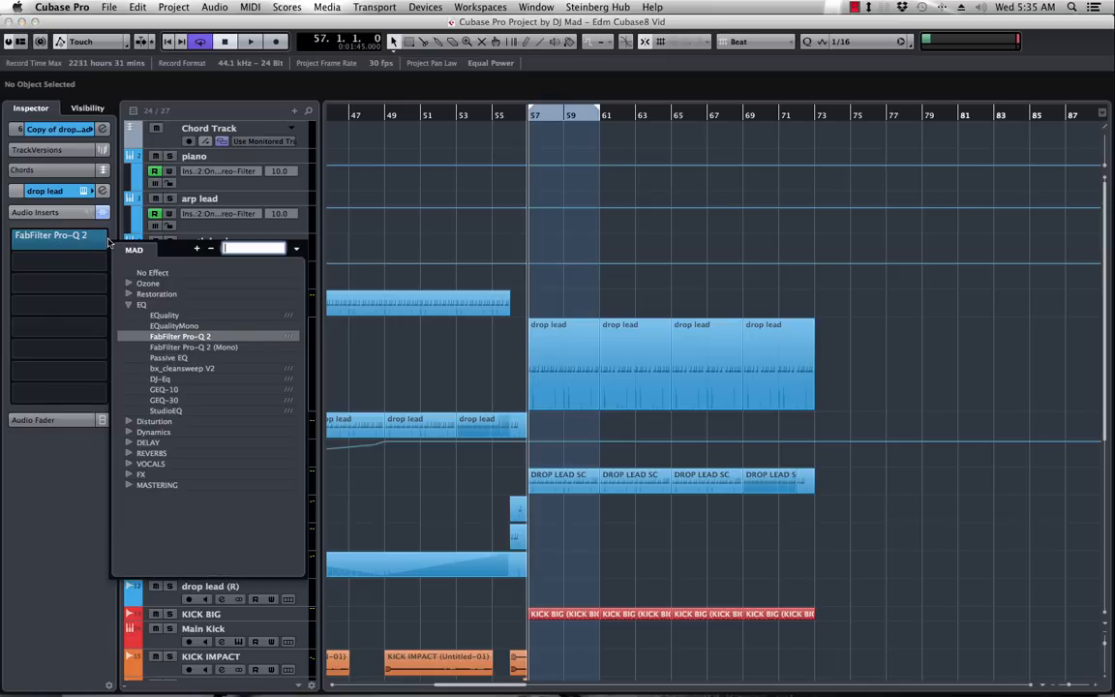
{"action": "left_click", "coordinate": [869, 305]}
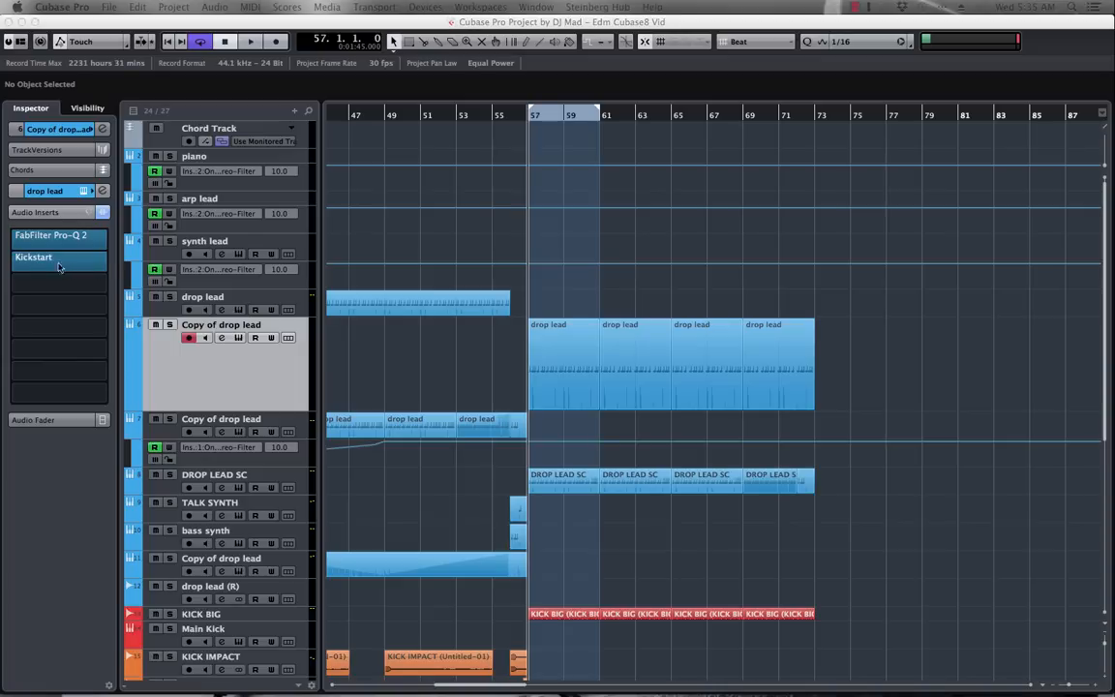
{"action": "left_click", "coordinate": [170, 325]}
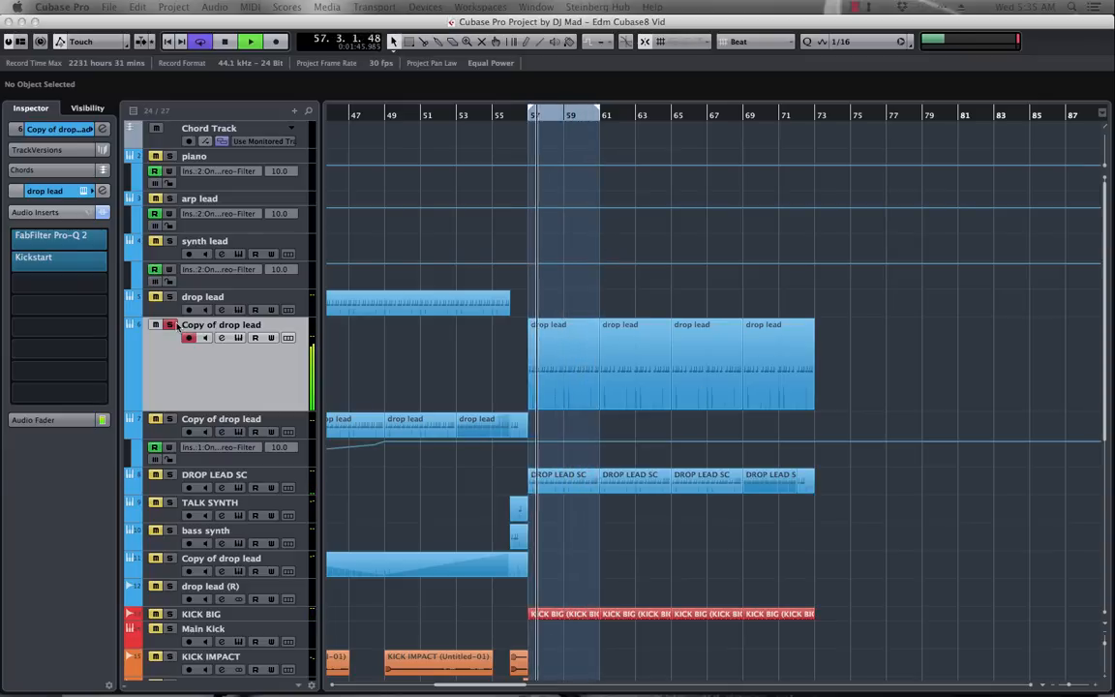
- With DROP LEAD SC also soloed, set its Kickstart to the second ducking curve at 77% mix, and end the solo
{"action": "left_click", "coordinate": [172, 476]}
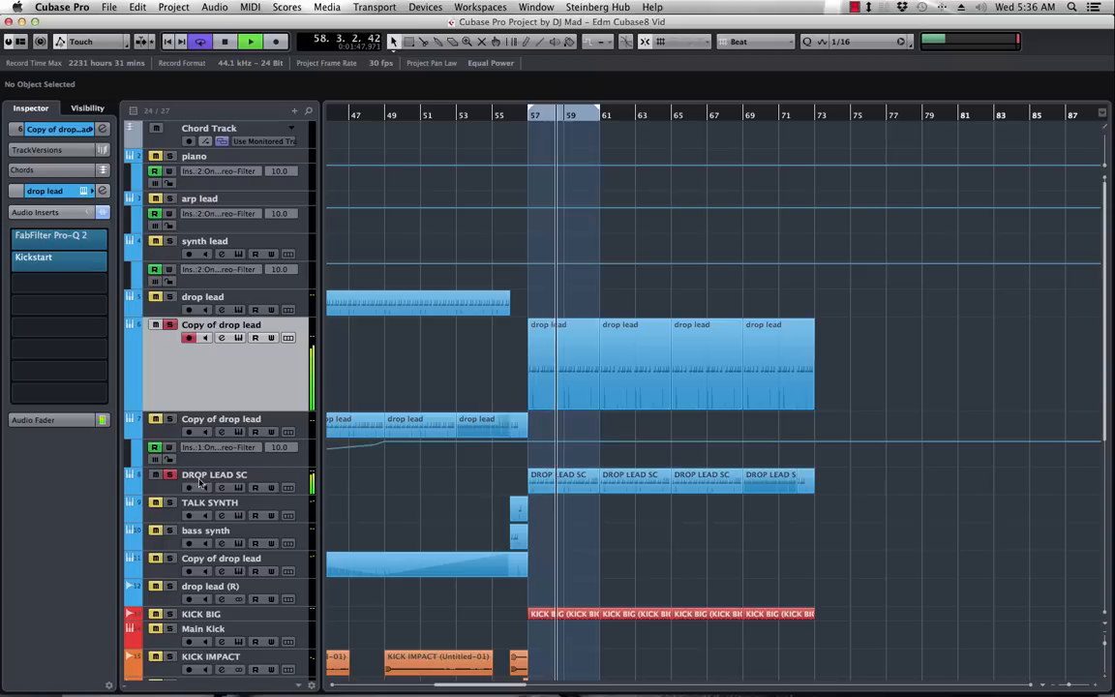
{"action": "left_click", "coordinate": [208, 475]}
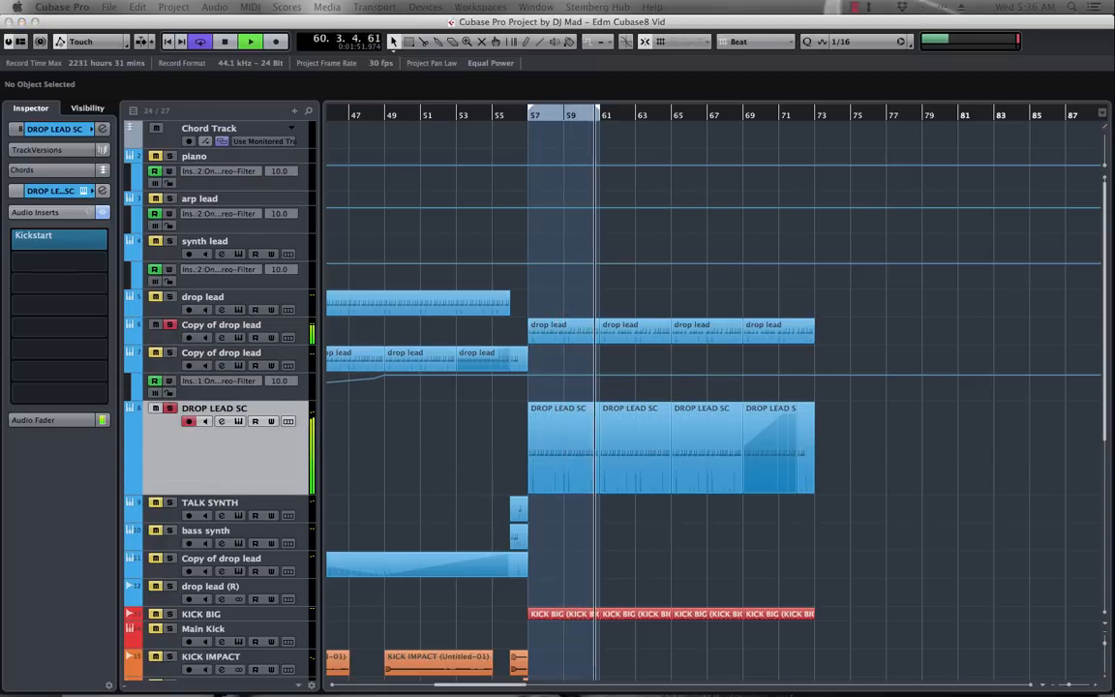
{"action": "left_click", "coordinate": [56, 242]}
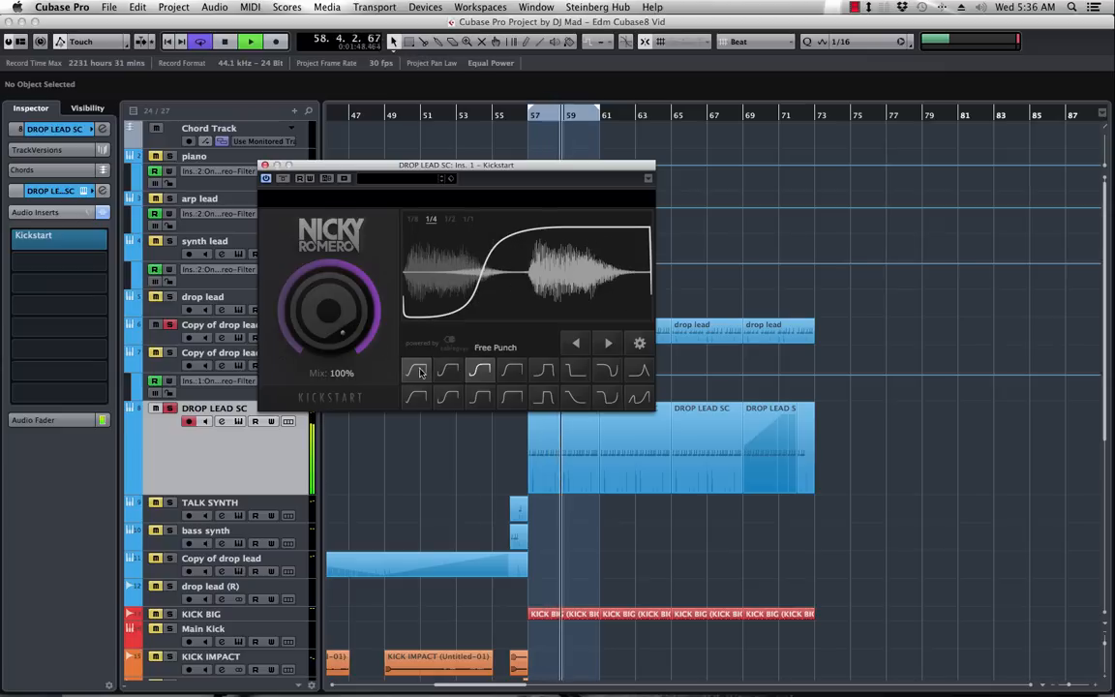
{"action": "left_click", "coordinate": [448, 376]}
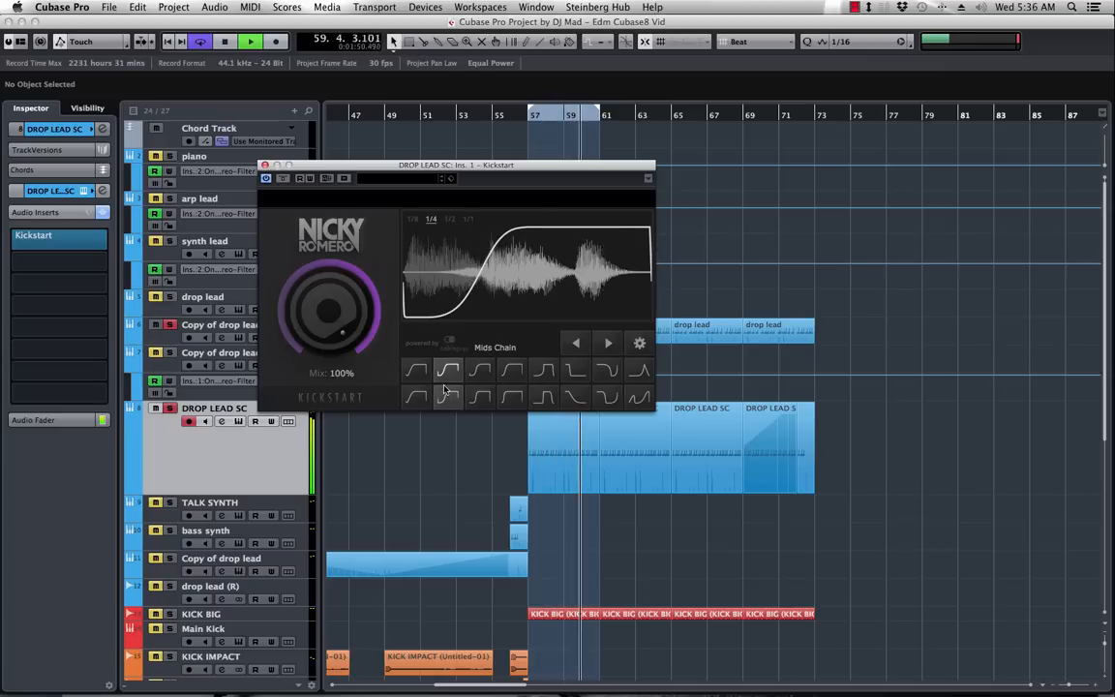
{"action": "left_click_drag", "start_coordinate": [334, 317], "coordinate": [334, 358]}
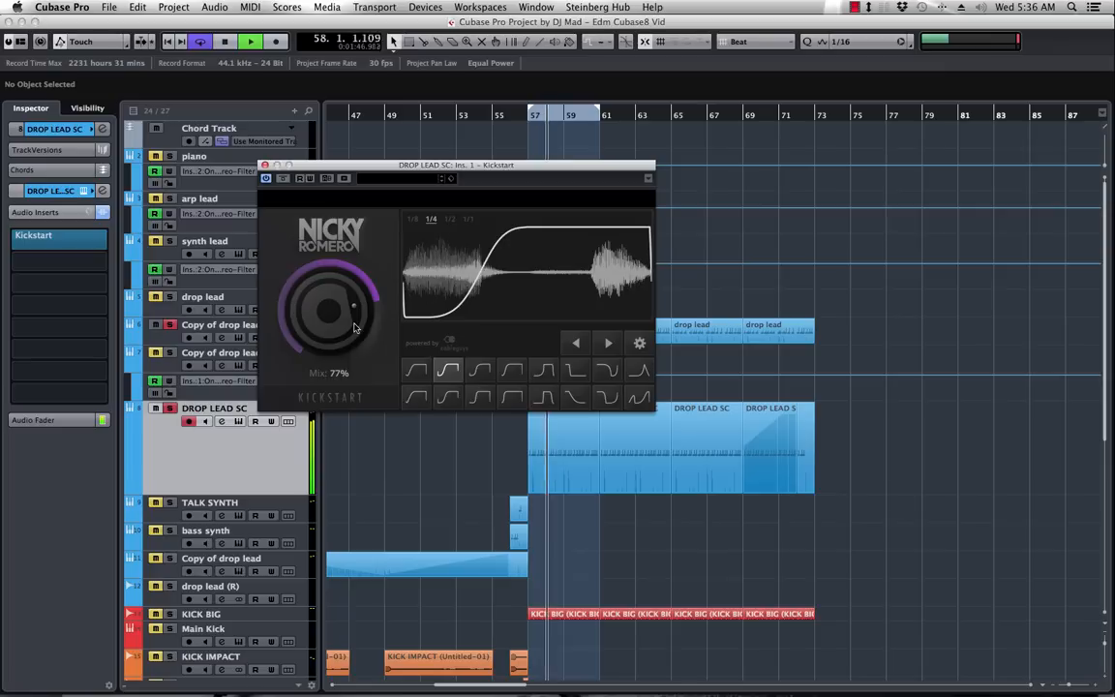
{"action": "left_click", "coordinate": [265, 166]}
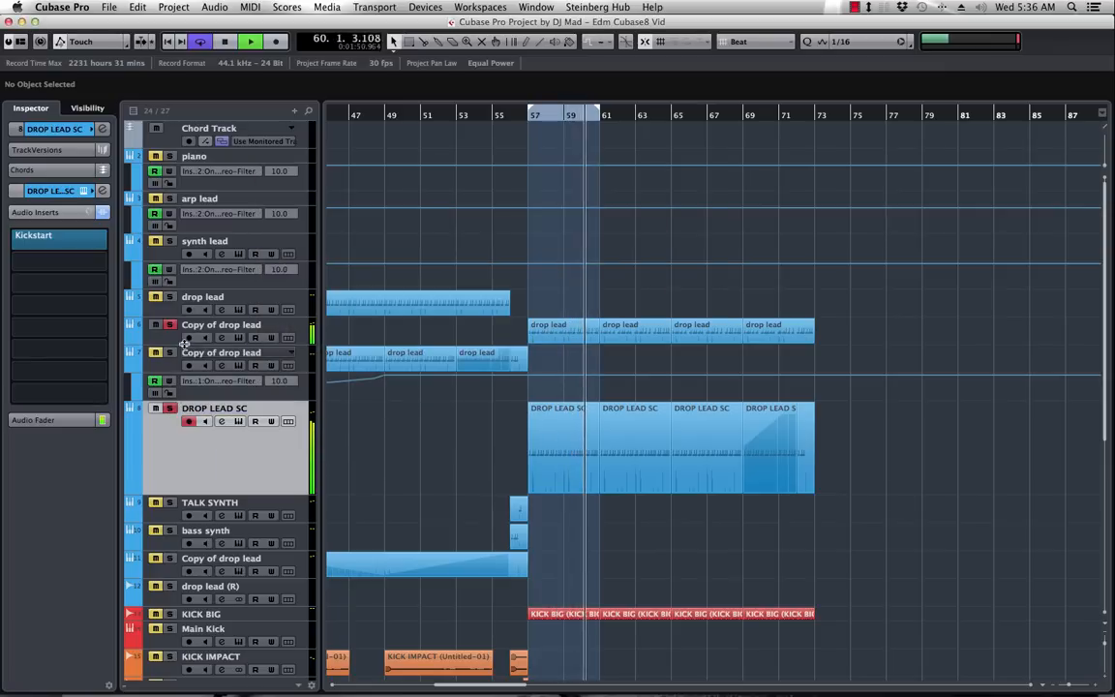
{"action": "left_click", "coordinate": [172, 409]}
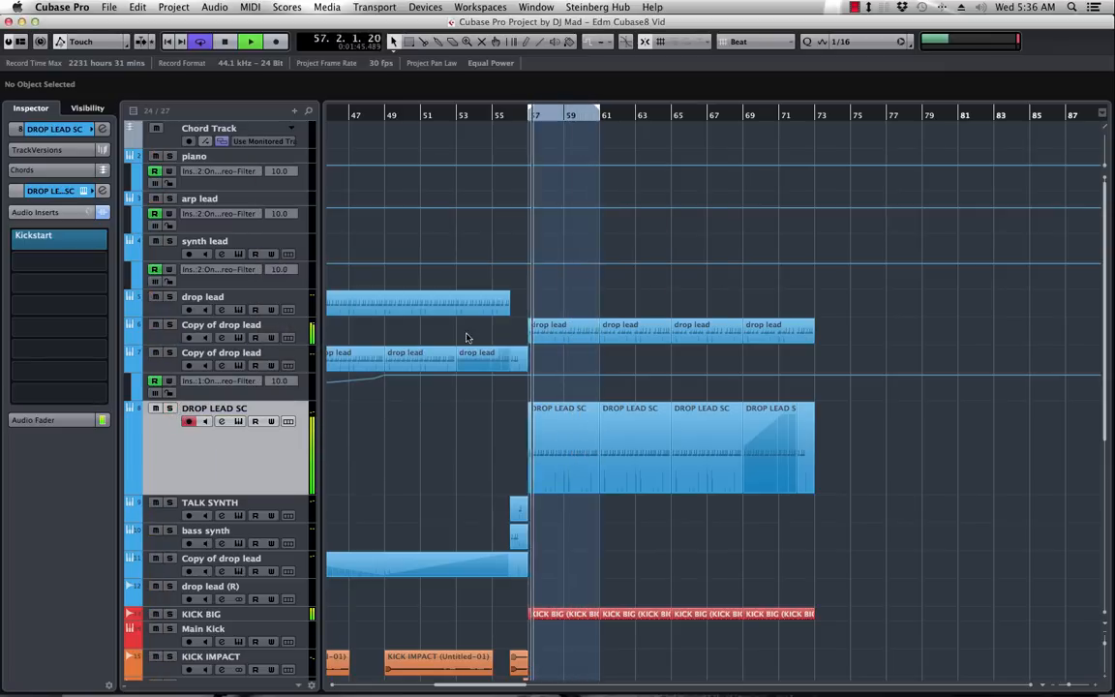
- Set the level of the Copy of drop lead track whose parts start at bar 57 to -6.27 dB
{"action": "left_click", "coordinate": [175, 343]}
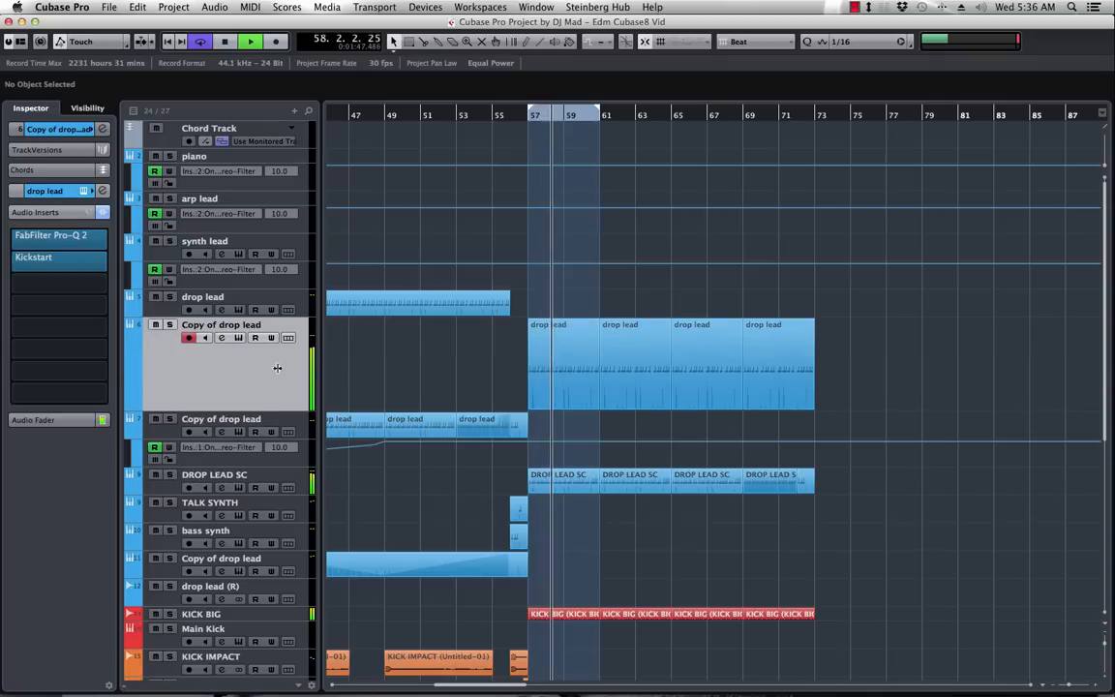
{"action": "left_click", "coordinate": [43, 419]}
{"action": "left_click_drag", "start_coordinate": [43, 385], "coordinate": [44, 375]}
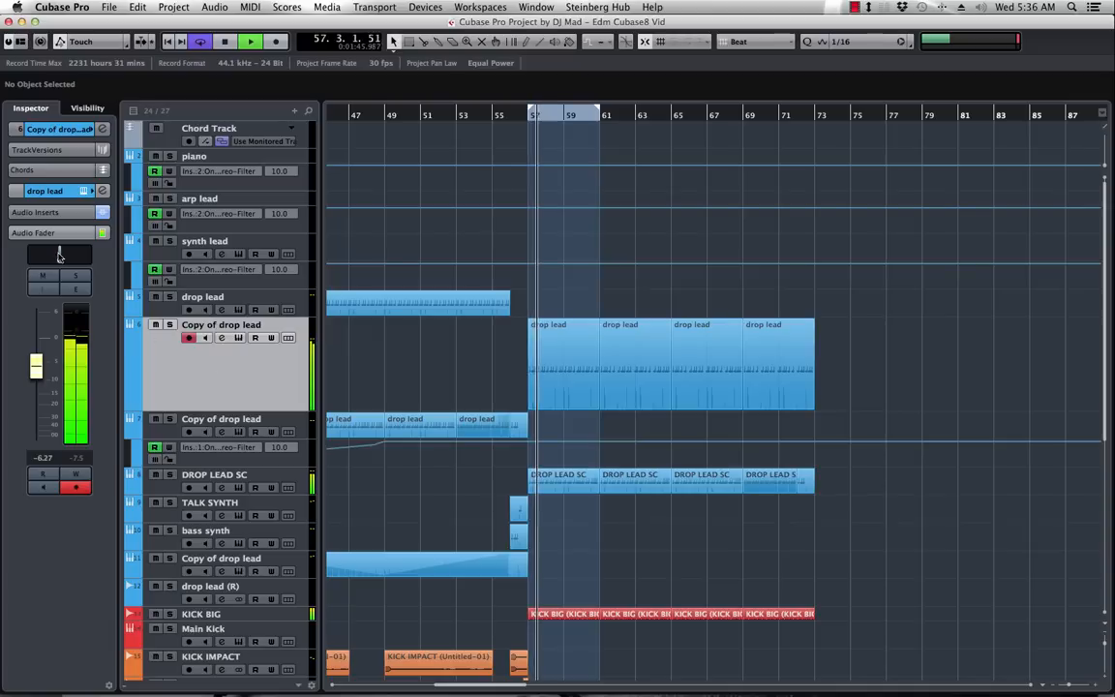
- In the channel settings of this Copy of drop lead track, remove FabFilter Pro-Q 2 from the first insert slot
{"action": "left_click", "coordinate": [75, 288]}
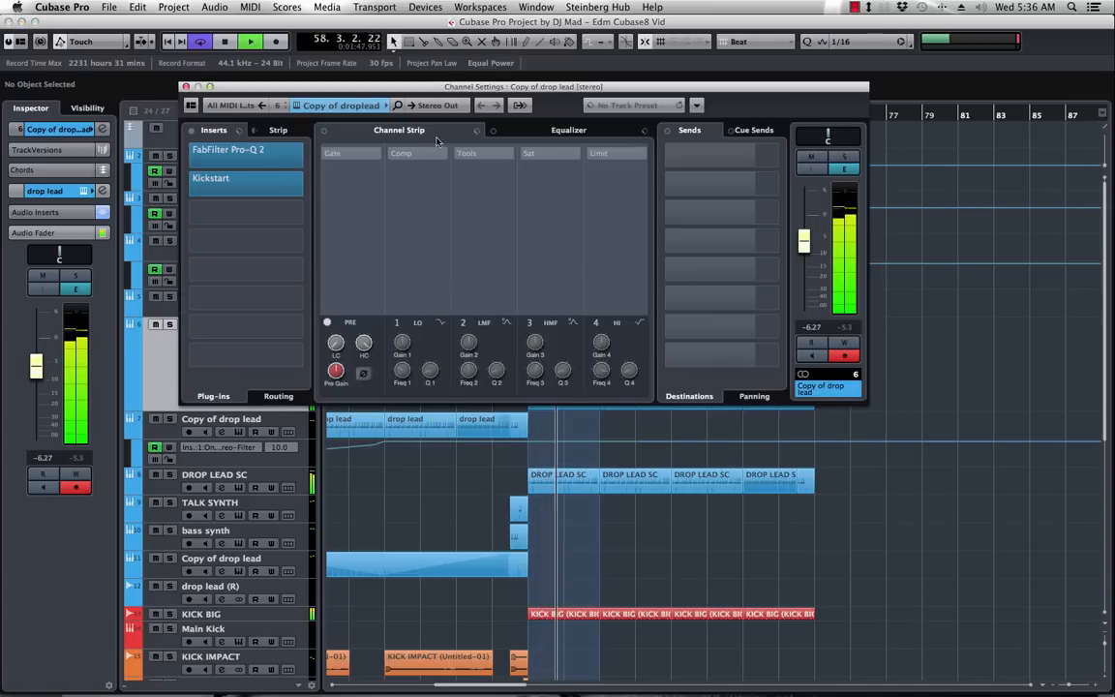
{"action": "left_click", "coordinate": [568, 129]}
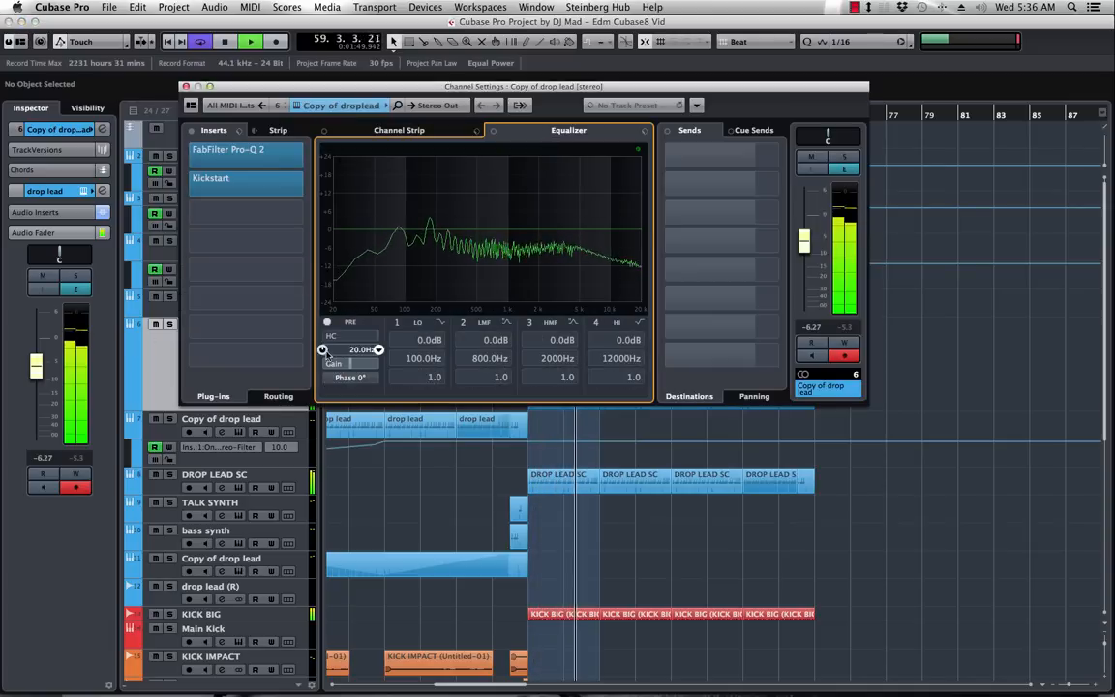
{"action": "left_click", "coordinate": [247, 152]}
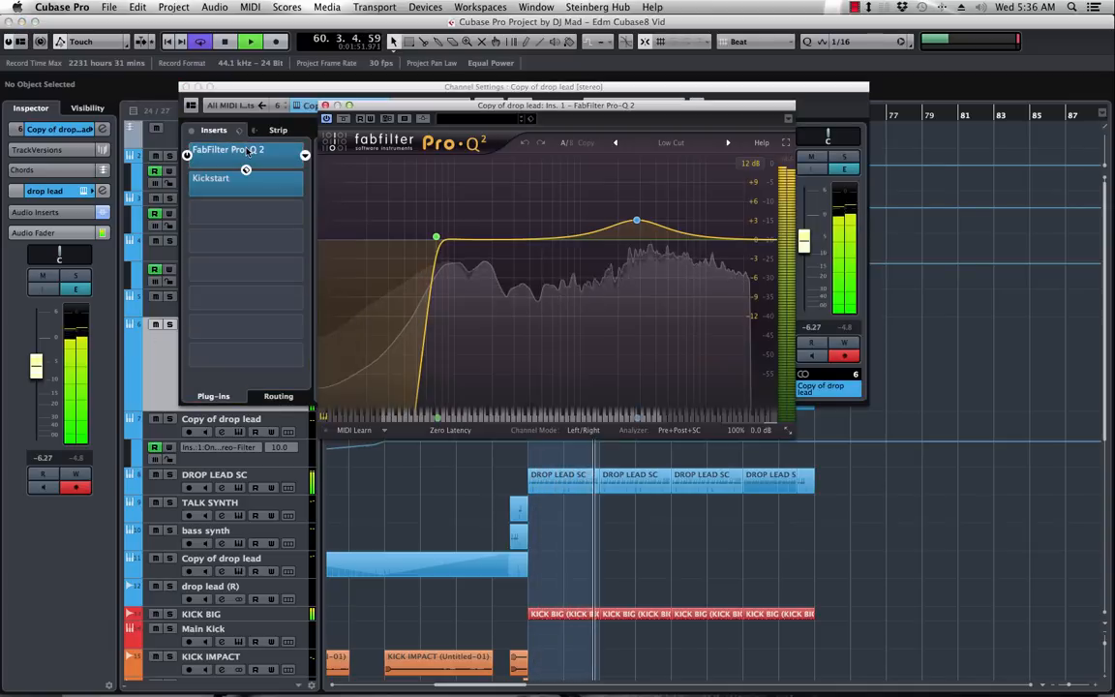
{"action": "left_click", "coordinate": [305, 155]}
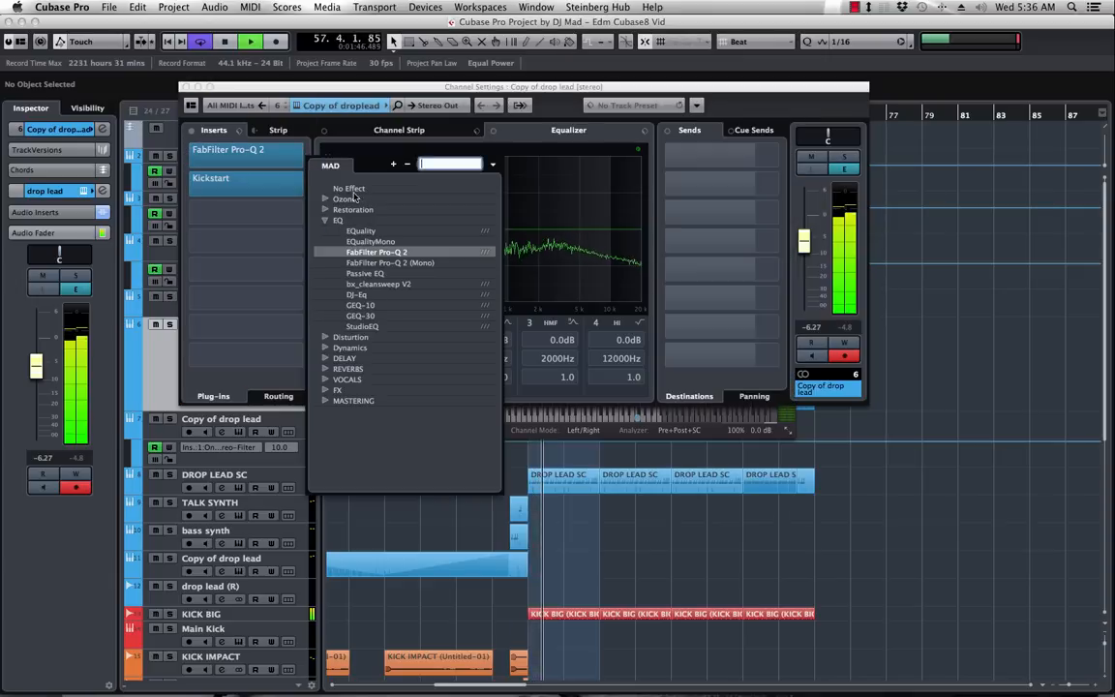
{"action": "left_click", "coordinate": [348, 189]}
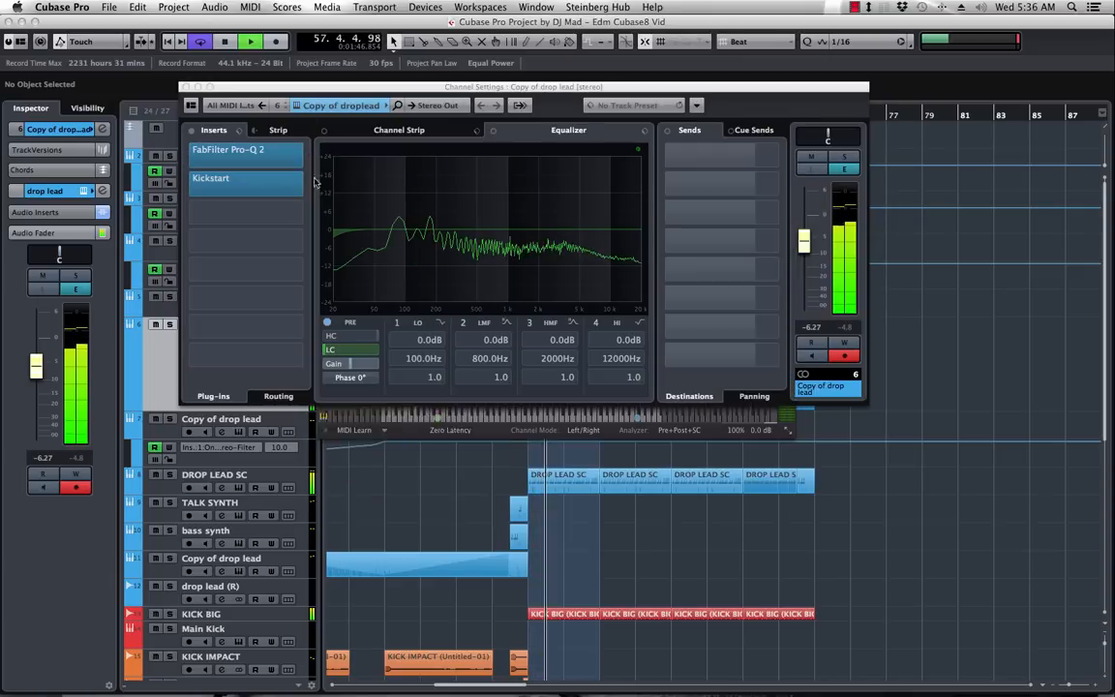
- Set the channel's low-cut filter to 48 dB/Oct at about 271 Hz, checking it soloed and in the mix
{"action": "left_click", "coordinate": [379, 351]}
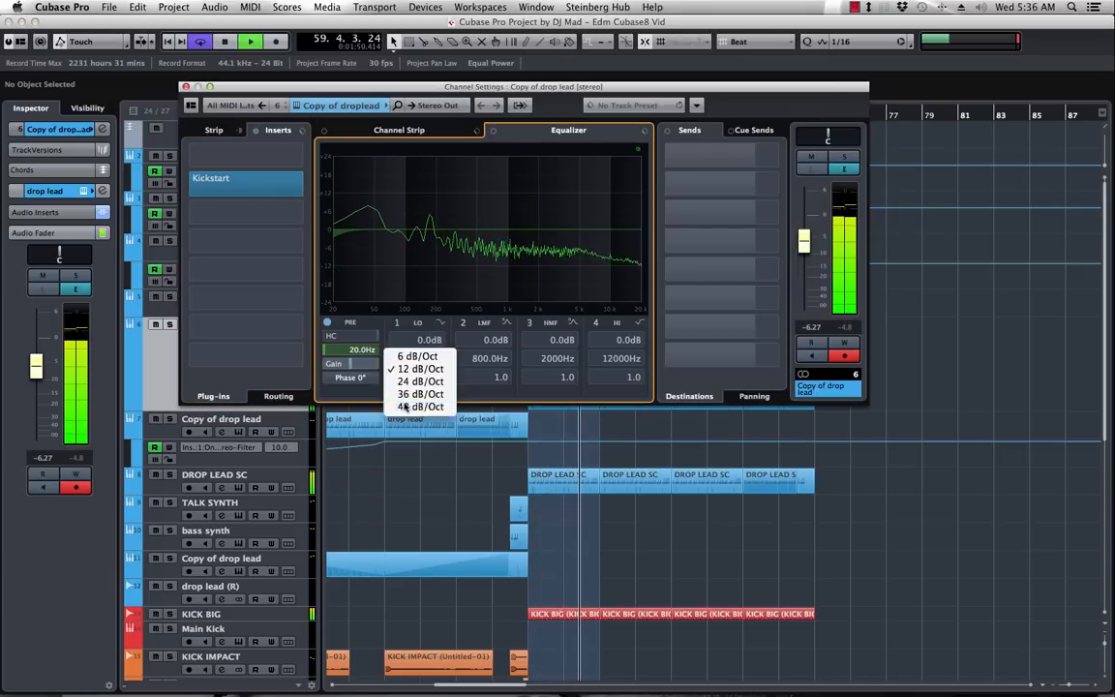
{"action": "left_click", "coordinate": [406, 406]}
{"action": "left_click_drag", "start_coordinate": [354, 350], "coordinate": [371, 284]}
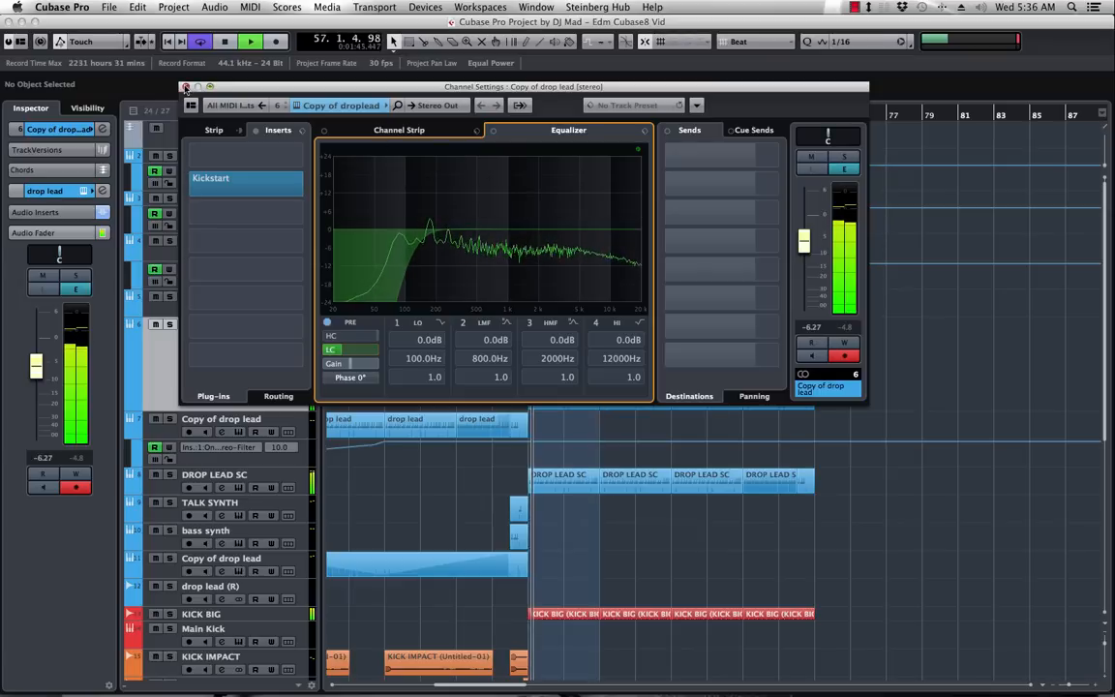
{"action": "left_click", "coordinate": [846, 159]}
{"action": "left_click_drag", "start_coordinate": [354, 352], "coordinate": [356, 350]}
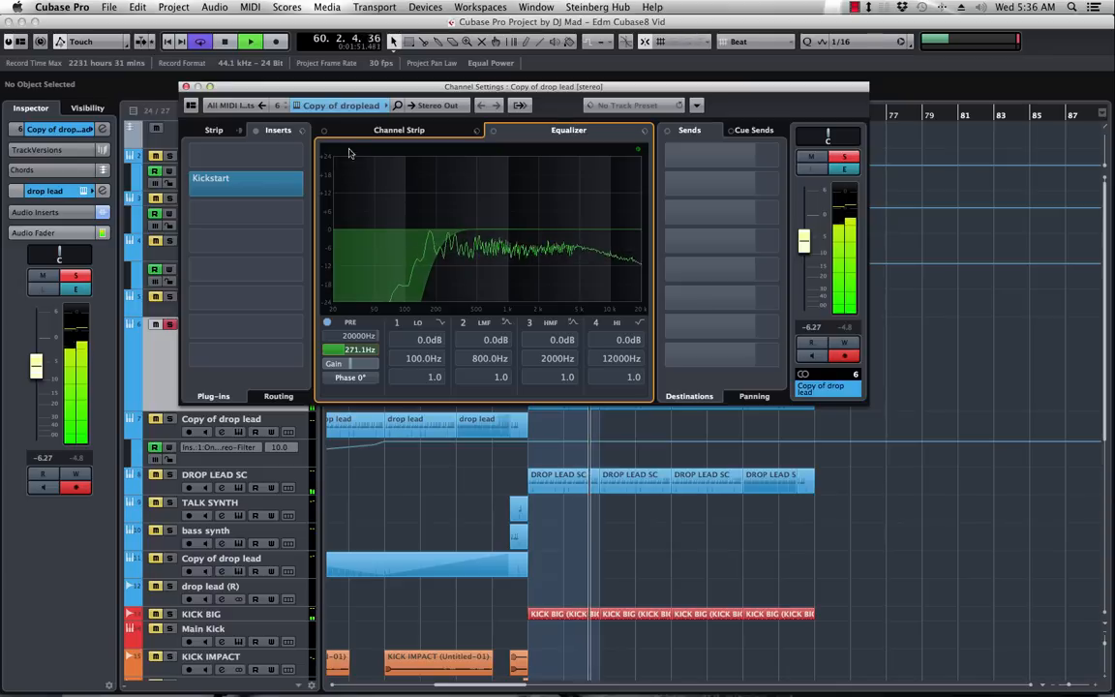
{"action": "left_click", "coordinate": [843, 157]}
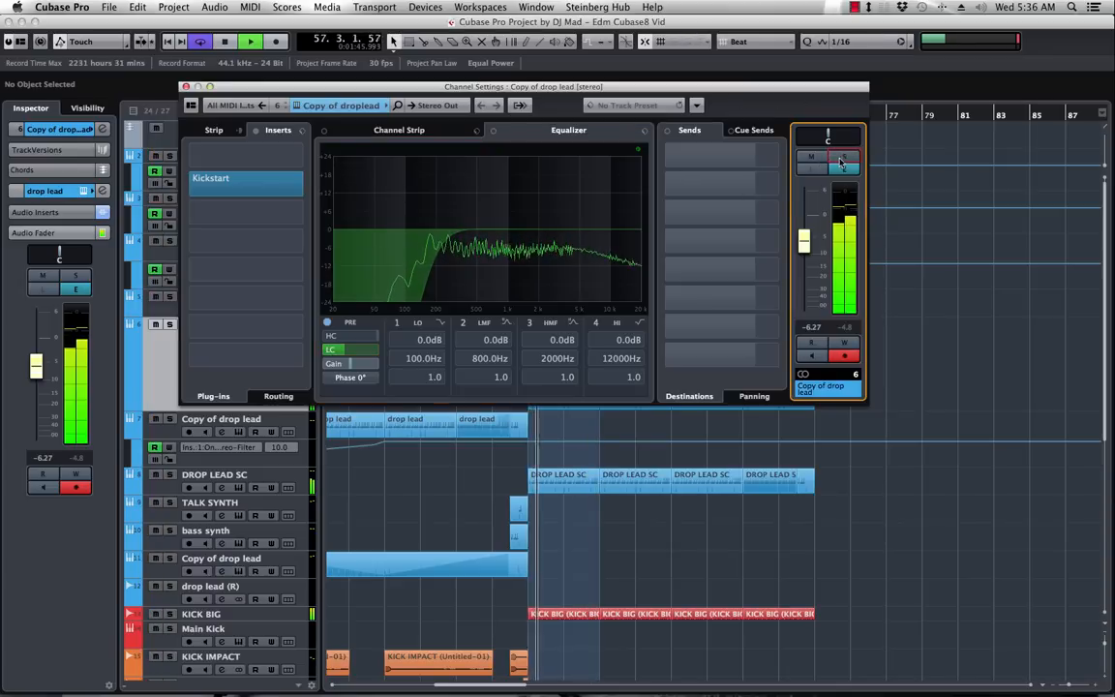
{"action": "left_click", "coordinate": [185, 87]}
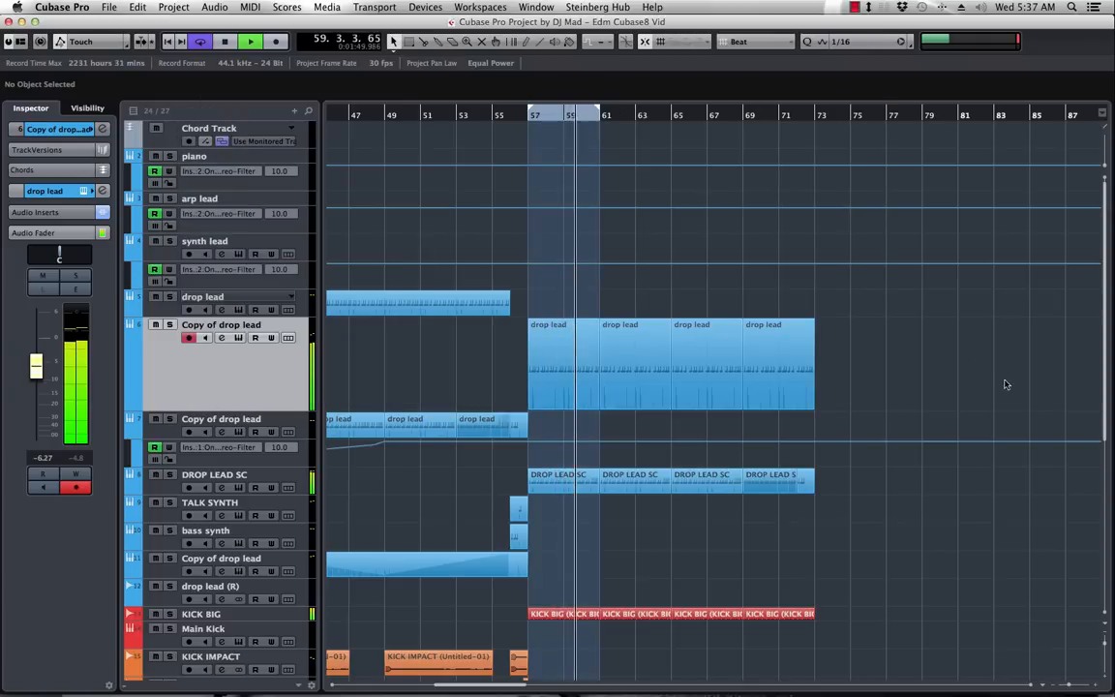
- Look over the drop arrangement from bar 57 across the tracks during playback, and stop playback
{"action": "scroll", "coordinate": [838, 349], "scroll_direction": "down", "scroll_amount": 5}
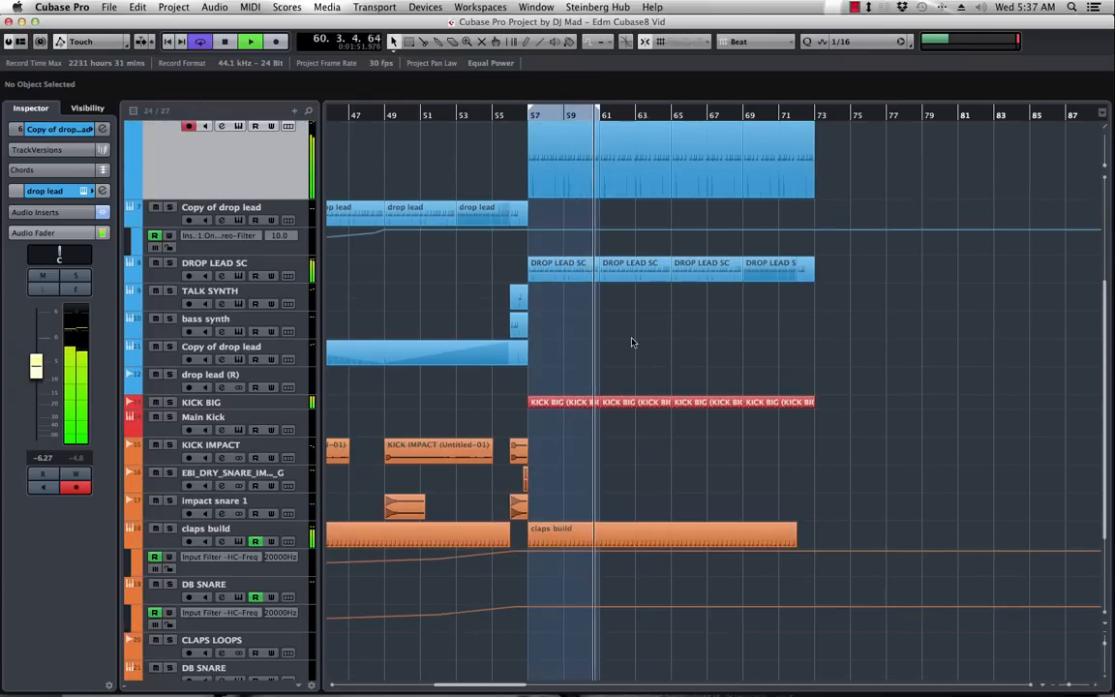
{"action": "scroll", "coordinate": [631, 343], "scroll_direction": "left", "scroll_amount": 3}
{"action": "scroll", "coordinate": [631, 343], "scroll_direction": "up", "scroll_amount": 1}
{"action": "scroll", "coordinate": [631, 343], "scroll_direction": "right", "scroll_amount": 6}
{"action": "scroll", "coordinate": [629, 343], "scroll_direction": "left", "scroll_amount": 6}
{"action": "scroll", "coordinate": [568, 303], "scroll_direction": "up", "scroll_amount": 3}
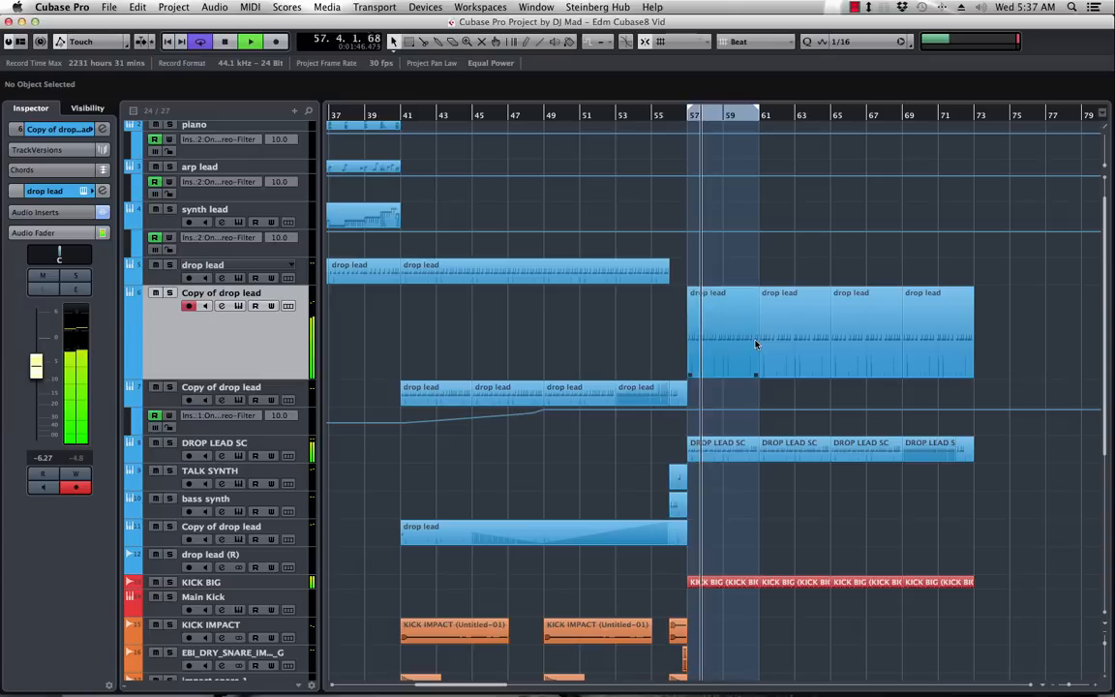
{"action": "scroll", "coordinate": [1002, 312], "scroll_direction": "right", "scroll_amount": 5}
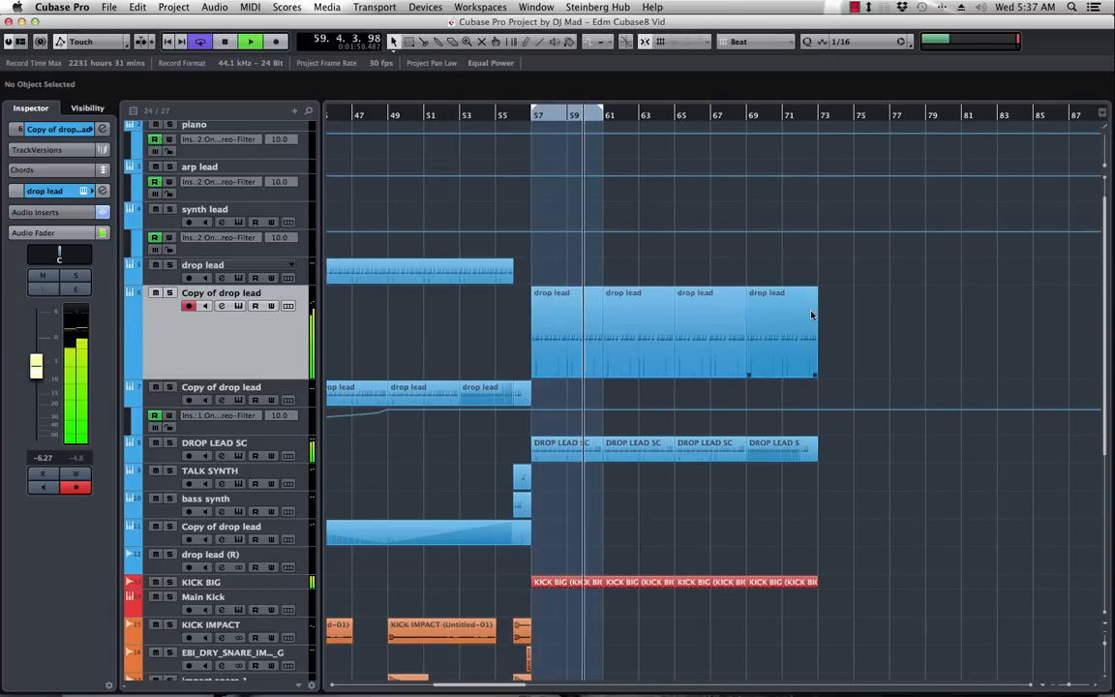
{"action": "key", "text": "space"}
{"action": "left_click", "coordinate": [855, 8]}
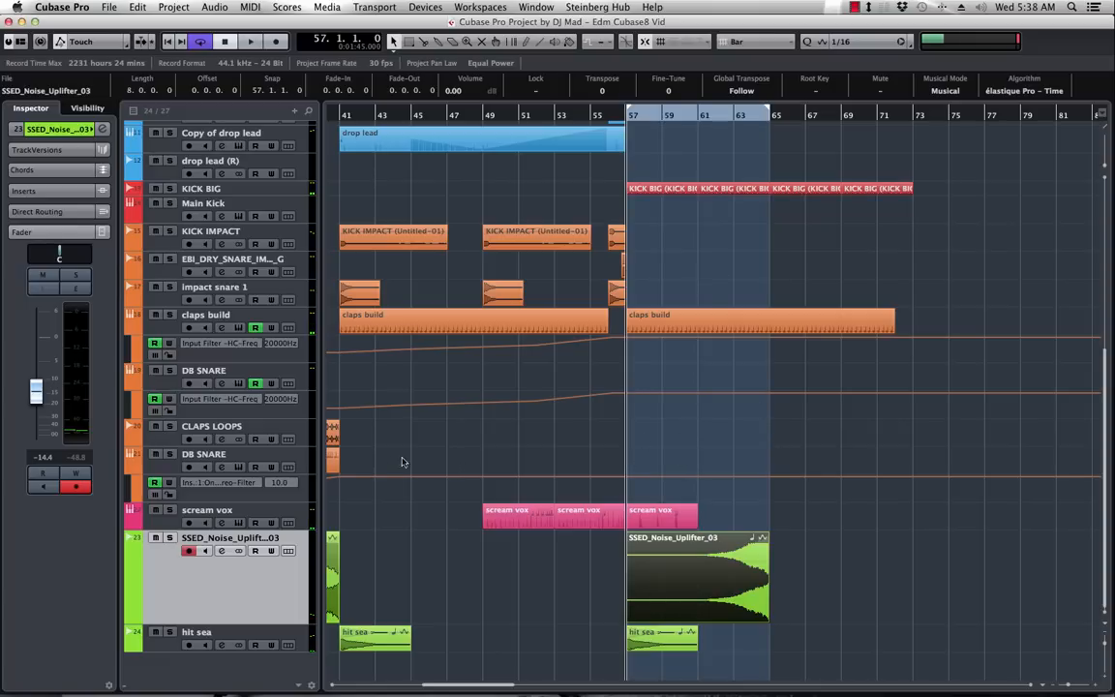
- Add a Battery 4 instrument track directly below the lower DB SNARE track
{"action": "scroll", "coordinate": [406, 463], "scroll_direction": "left", "scroll_amount": 3}
{"action": "left_click", "coordinate": [163, 472]}
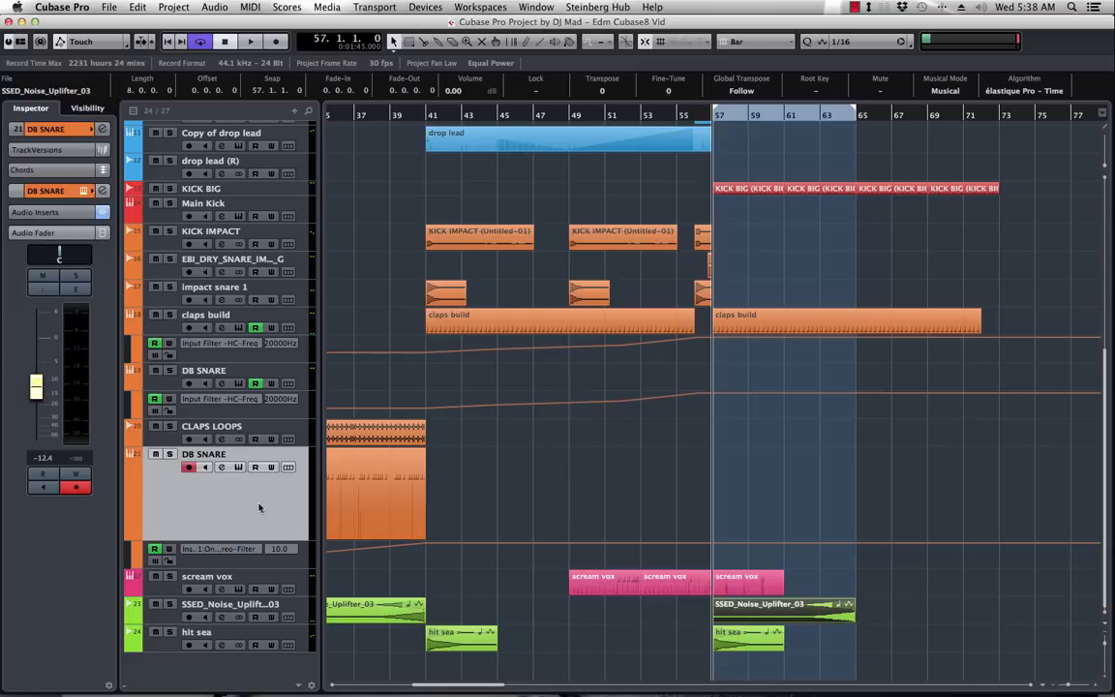
{"action": "right_click", "coordinate": [210, 495]}
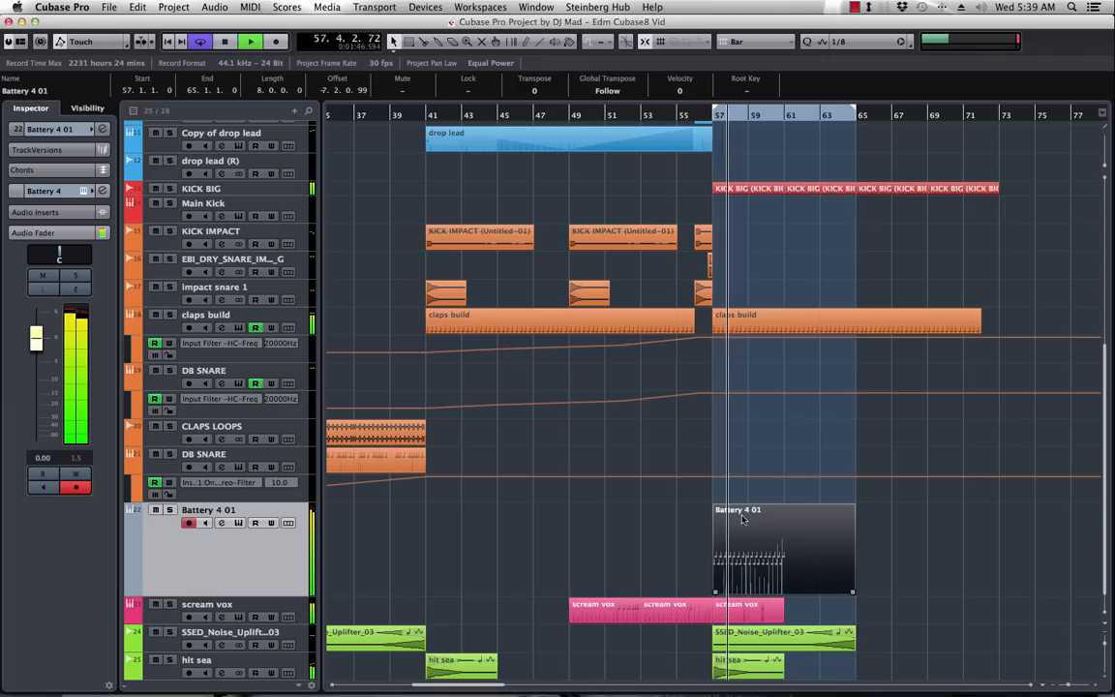
- Shorten the Battery 4 01 part to end at bar 61 and duplicate it over bars 61 to 65
{"action": "left_click_drag", "start_coordinate": [852, 591], "coordinate": [784, 594]}
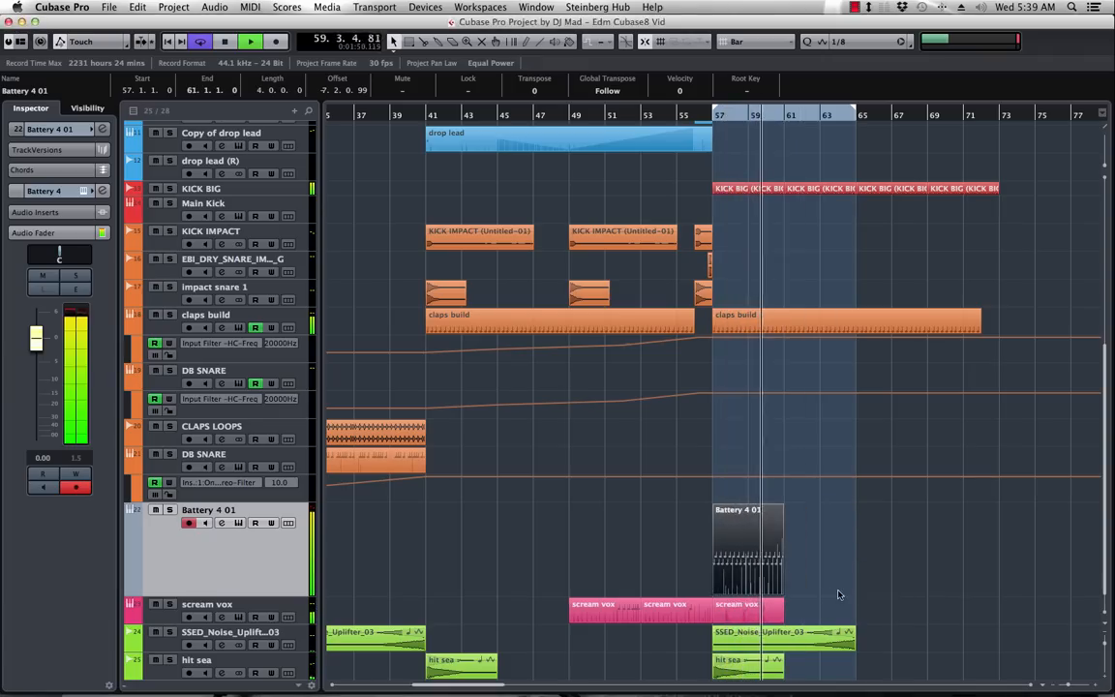
{"action": "key", "text": "super+d"}
- Color the Battery 4 01 track yellow and rename it HATS
{"action": "left_click", "coordinate": [128, 513]}
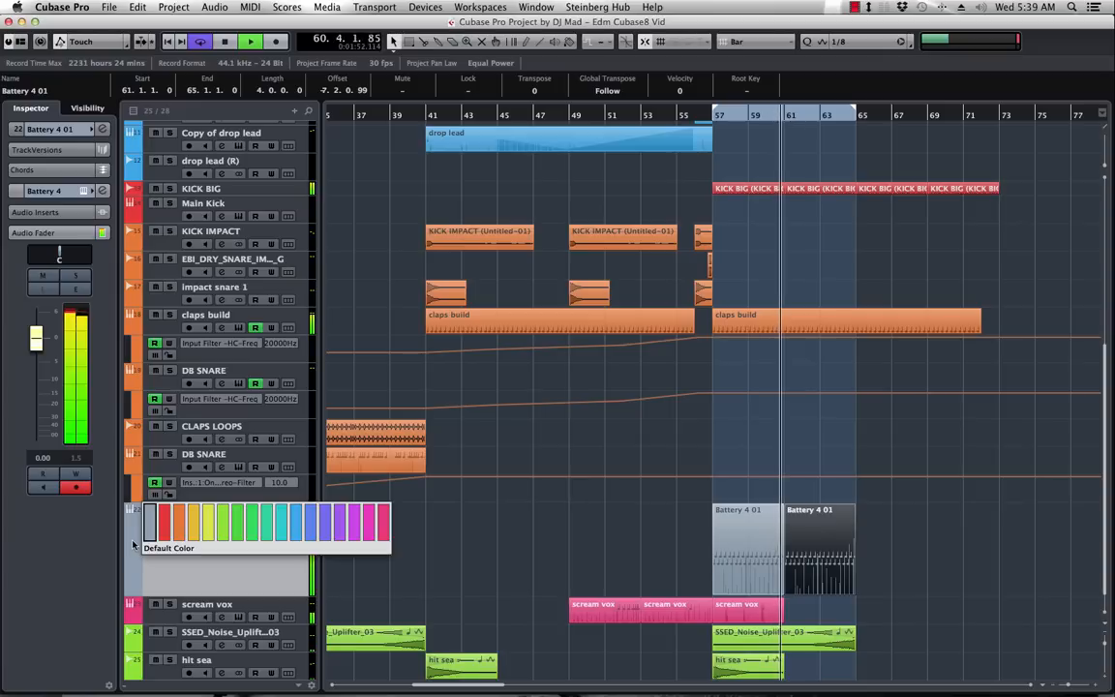
{"action": "left_click", "coordinate": [208, 523]}
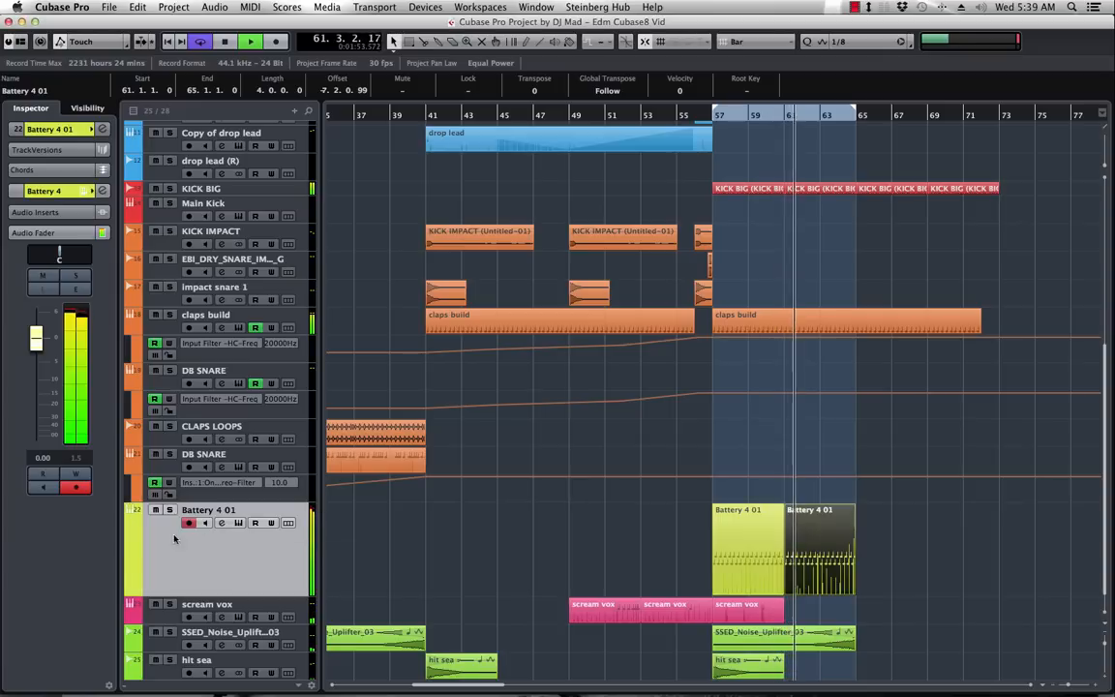
{"action": "double_click", "coordinate": [219, 510]}
{"action": "type", "text": "HATS"}
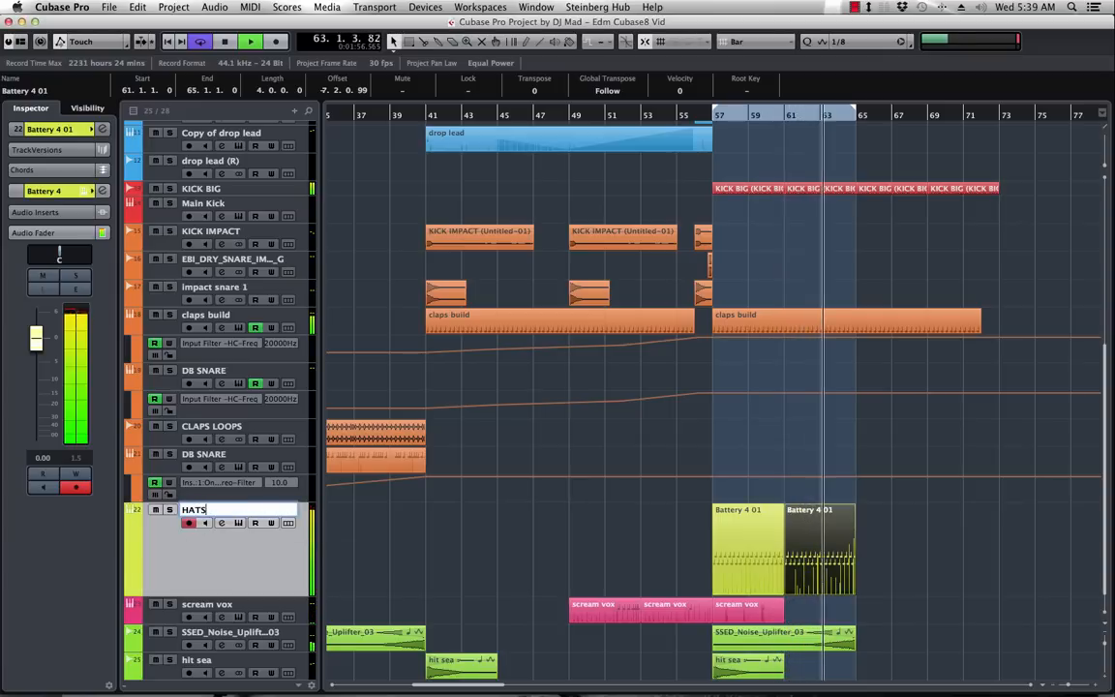
{"action": "key", "text": "Return"}
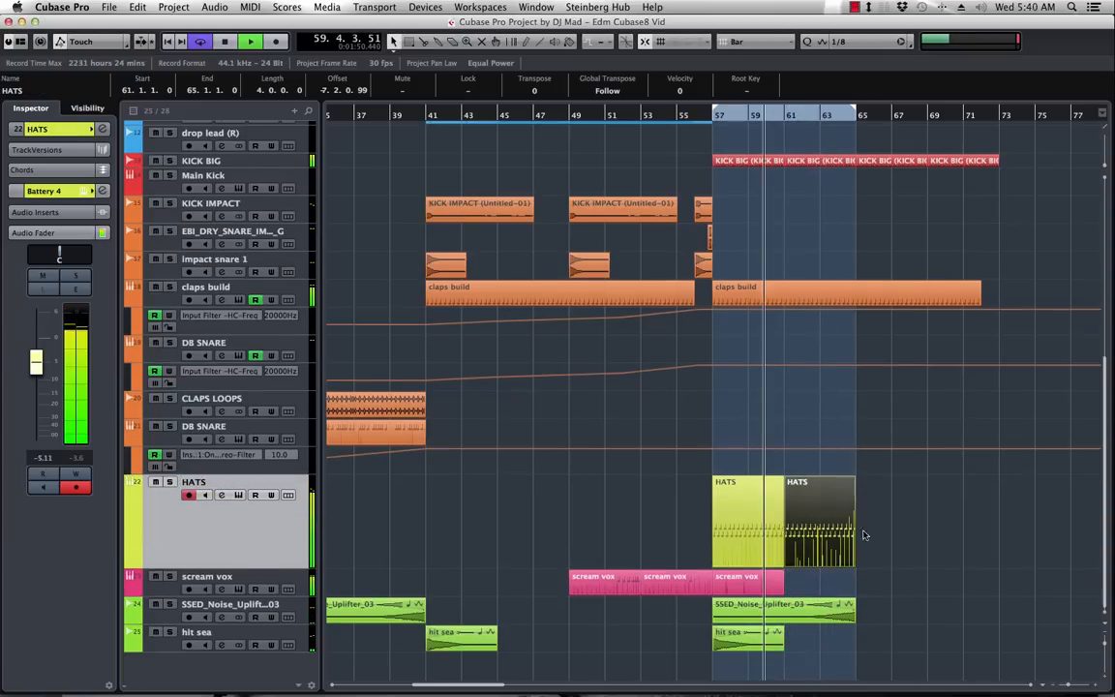
- Delete the two parts from the duplicated Copy of HATS track and record a new hat pattern on it from bar 57
{"action": "left_click_drag", "start_coordinate": [890, 537], "coordinate": [689, 548]}
{"action": "key", "text": "Delete"}
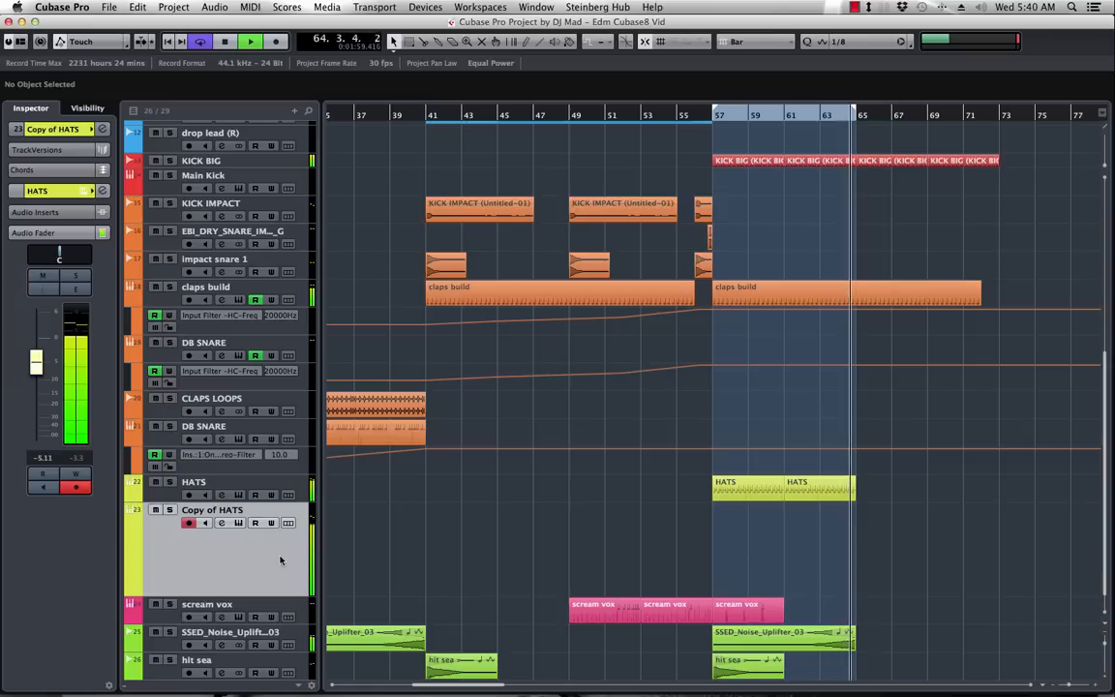
{"action": "key", "text": "space"}
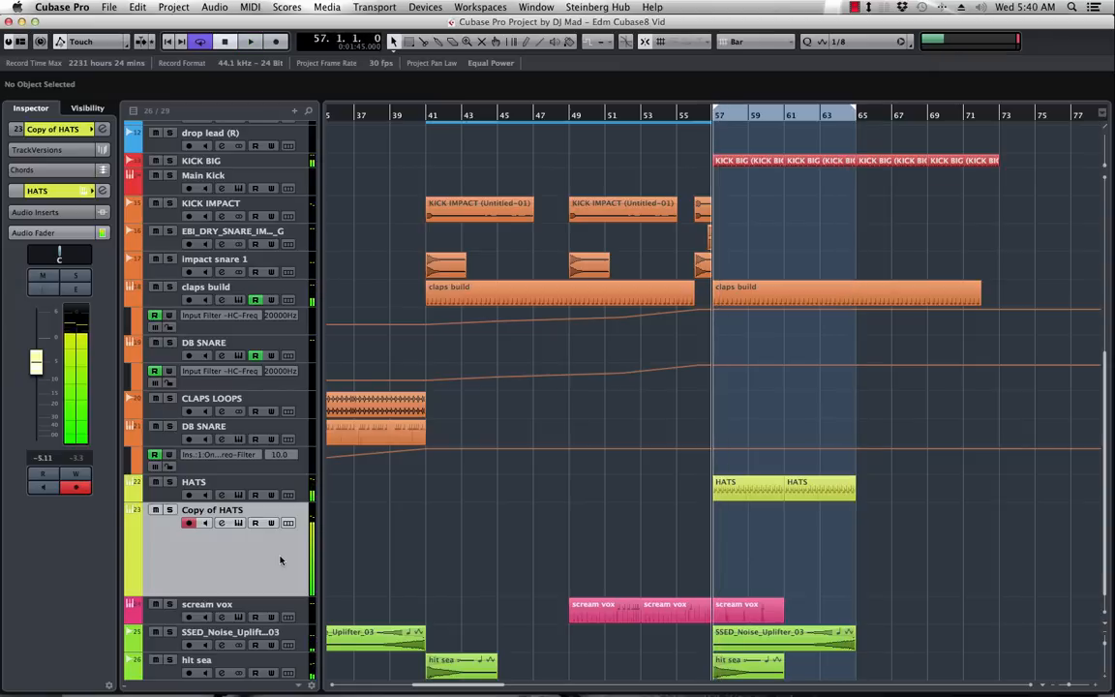
{"action": "key", "text": "space"}
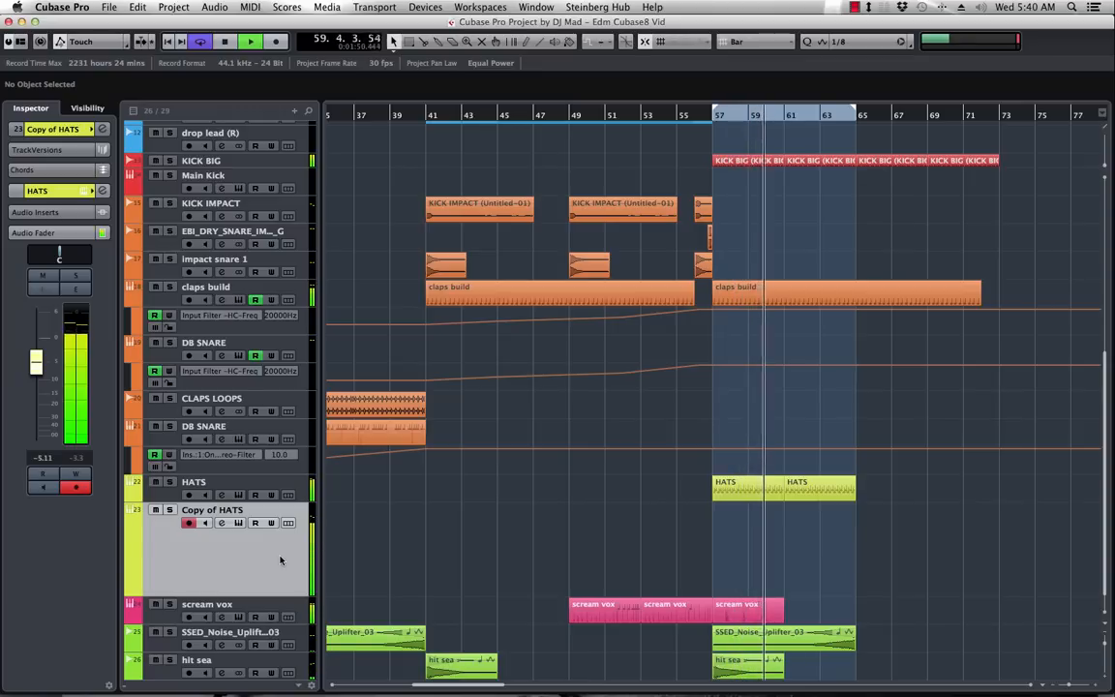
{"action": "key", "text": "KP_Multiply"}
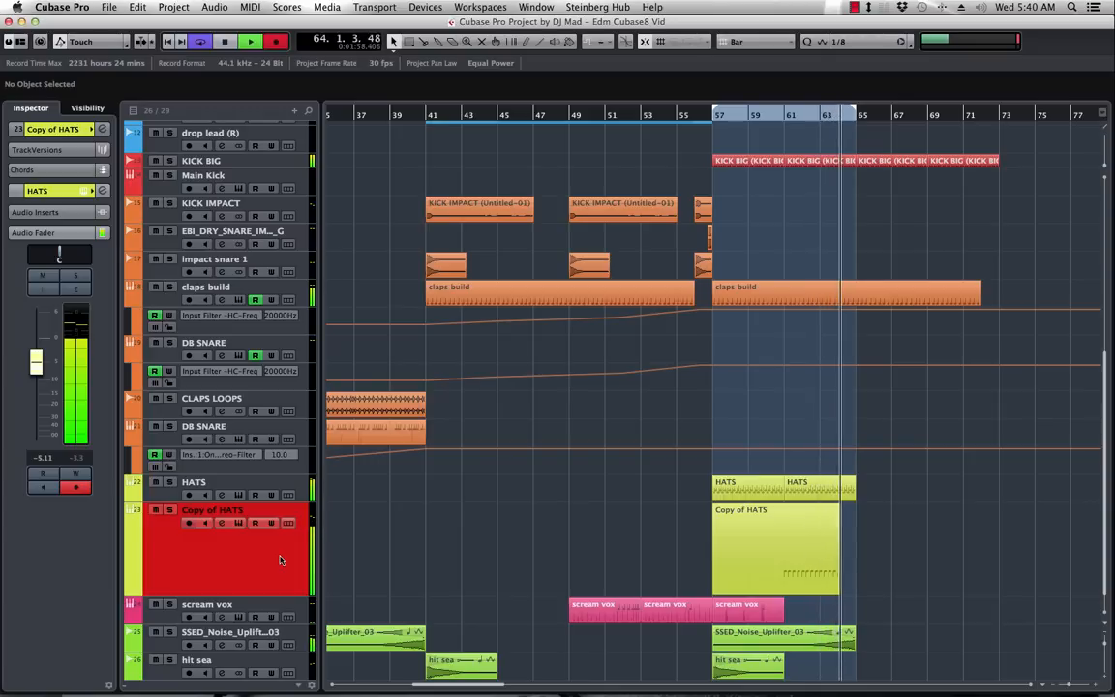
{"action": "key", "text": "space"}
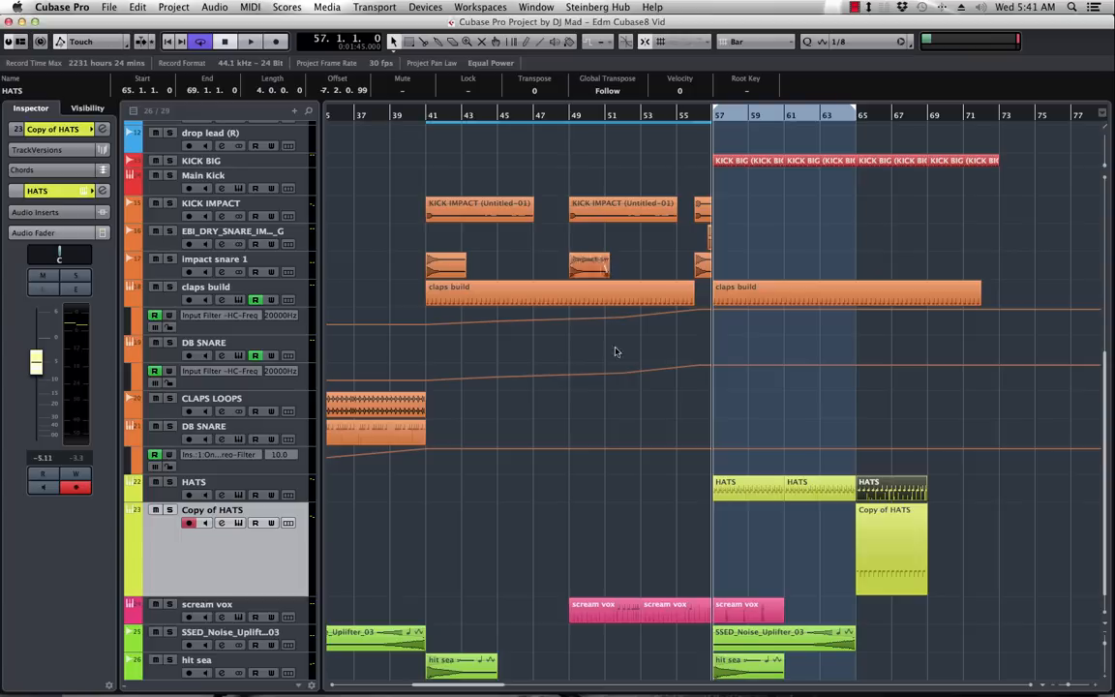
- Duplicate the Copy of HATS part from bar 65 to bar 69 and move the HATS part from bar 65 to bar 69
{"action": "left_click", "coordinate": [901, 543]}
{"action": "key", "text": "super+d"}
{"action": "left_click_drag", "start_coordinate": [895, 491], "coordinate": [961, 493]}
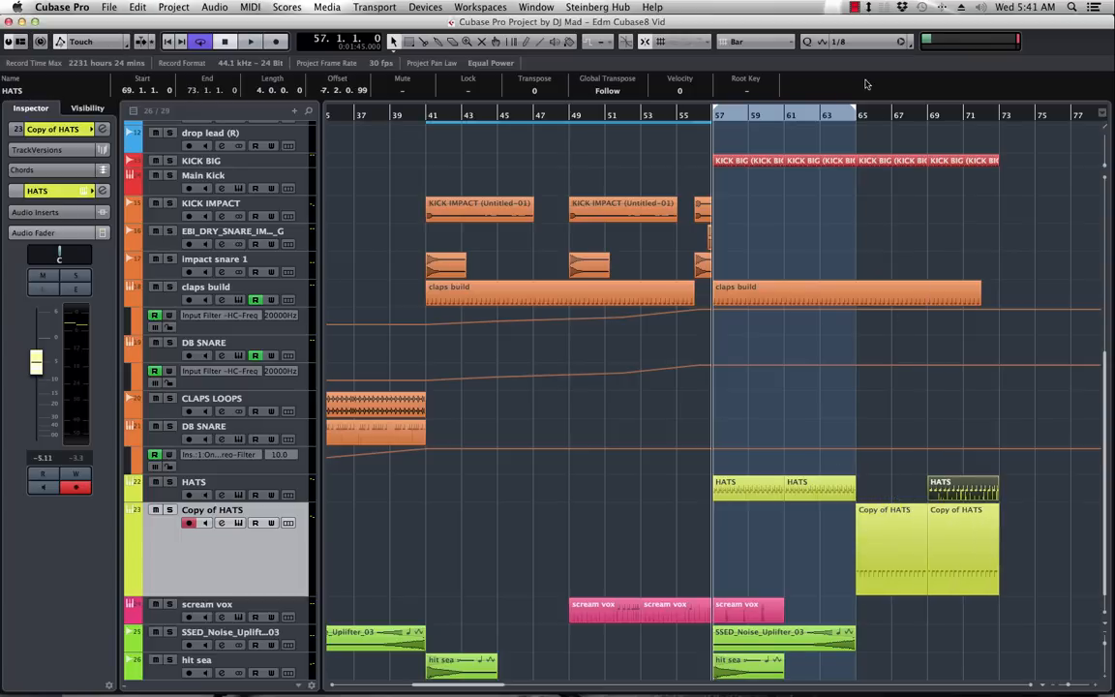
- Play the loop from bar 57 to bar 73 and copy the hit sea event from bar 57 to bar 65
{"action": "key", "text": "space"}
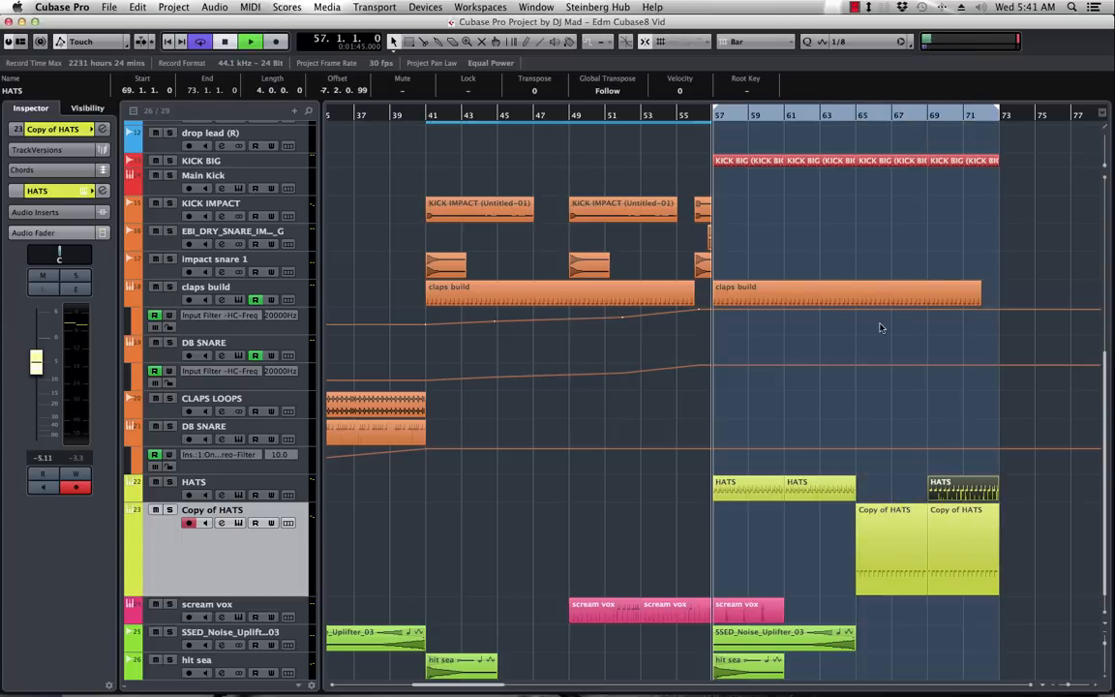
{"action": "scroll", "coordinate": [768, 349], "scroll_direction": "down", "scroll_amount": 1}
{"action": "left_click_drag", "start_coordinate": [750, 645], "coordinate": [893, 646]}
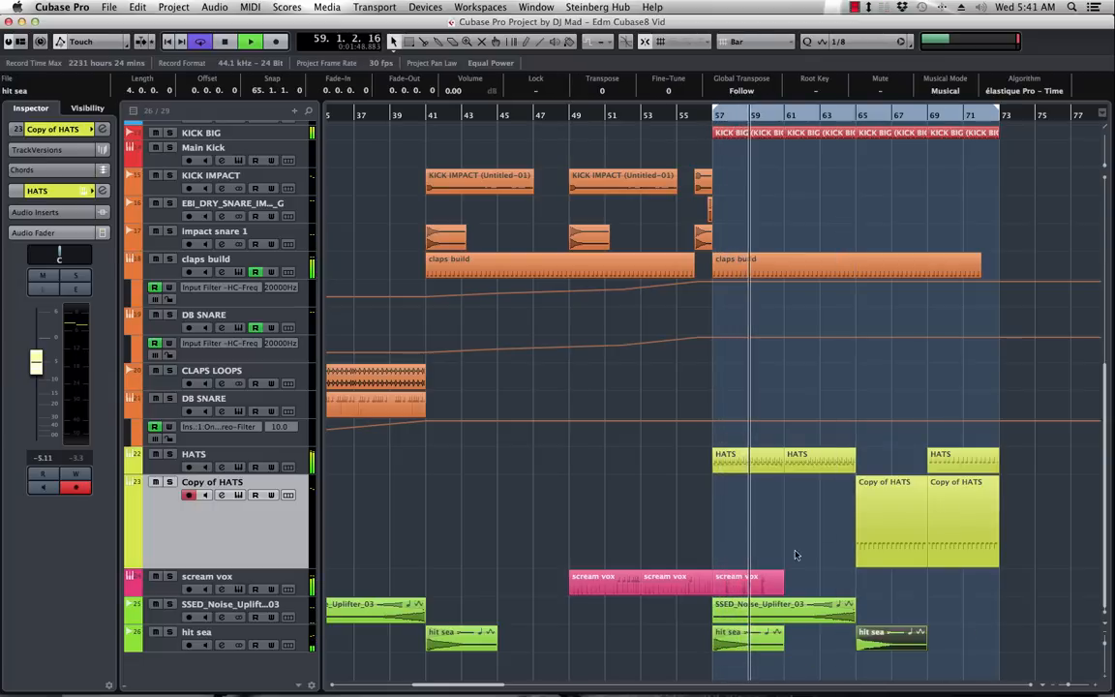
- Repeat the scream vox part at bar 57 three times to fill bars 61 to 73
{"action": "left_click", "coordinate": [743, 585]}
{"action": "left_click_drag", "start_coordinate": [745, 586], "coordinate": [846, 581]}
{"action": "key", "text": "super+d"}
{"action": "key", "text": "super+d"}
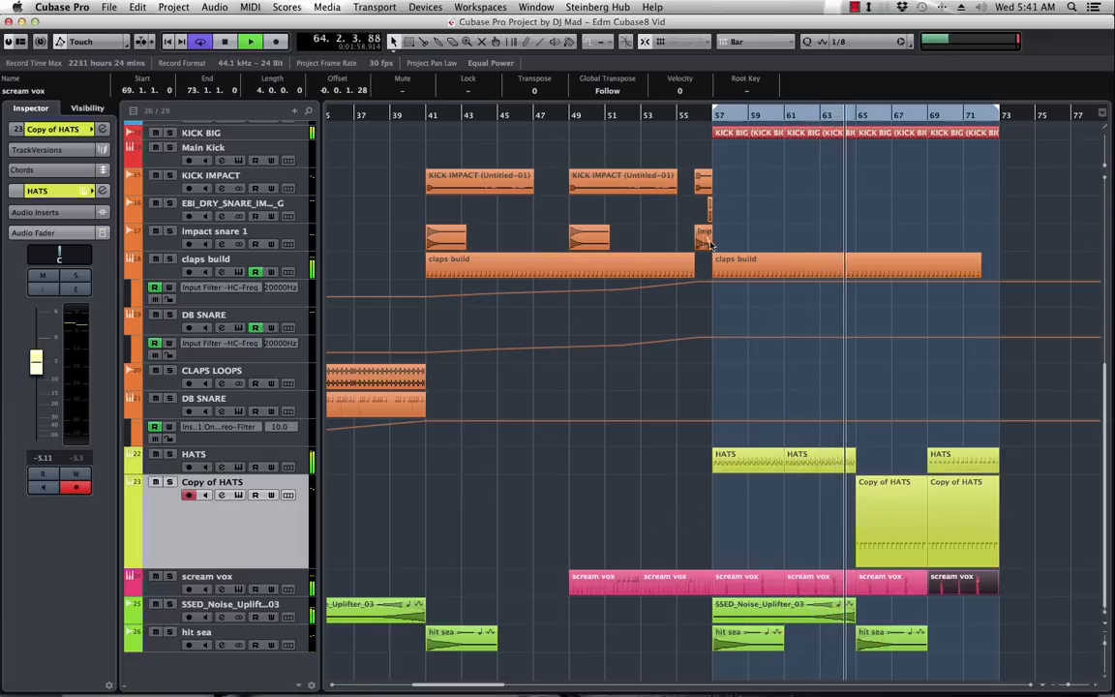
- Copy the KICK IMPACT, dry snare and impact snare 1 events from bar 56 to bar 64
{"action": "left_click_drag", "start_coordinate": [704, 263], "coordinate": [849, 247]}
{"action": "scroll", "coordinate": [703, 232], "scroll_direction": "up", "scroll_amount": 2}
{"action": "scroll", "coordinate": [842, 242], "scroll_direction": "up", "scroll_amount": 5}
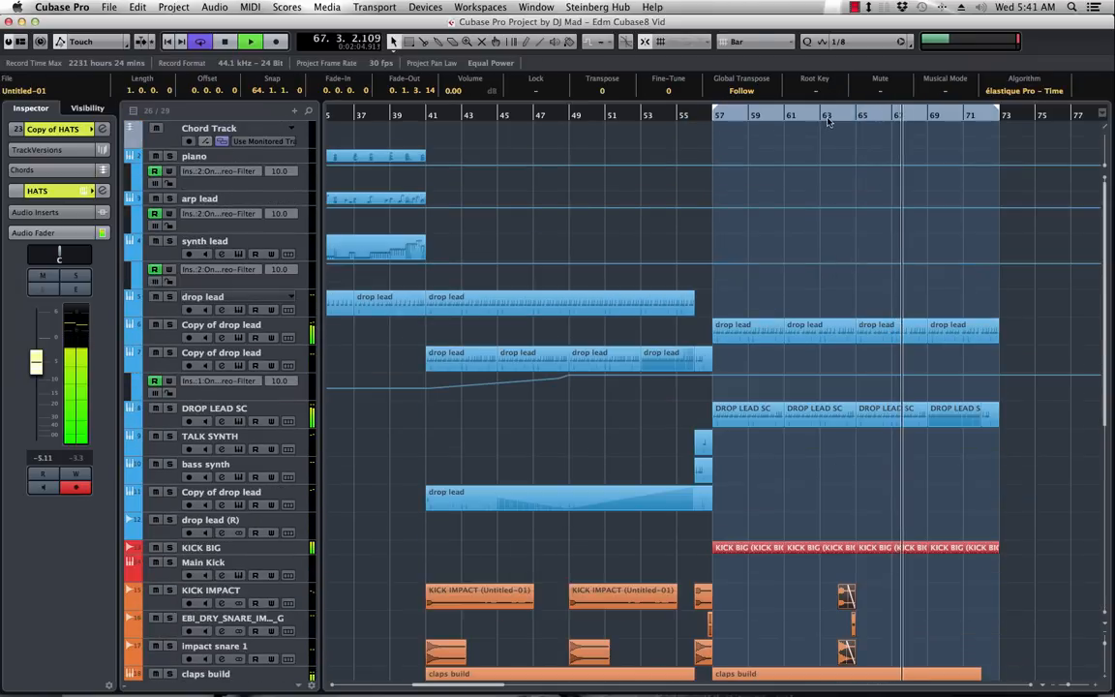
- Shorten the KICK BIG events so the fourth ends at bar 72 and the second ends at bar 64
{"action": "scroll", "coordinate": [785, 241], "scroll_direction": "down", "scroll_amount": 5}
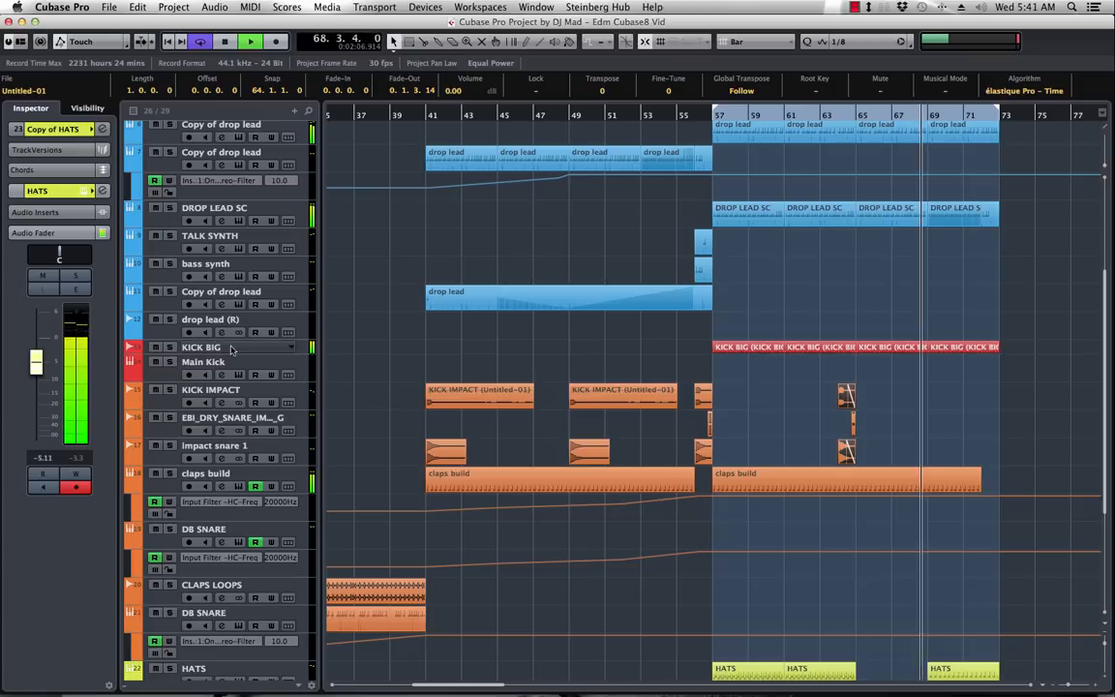
{"action": "left_click", "coordinate": [283, 342]}
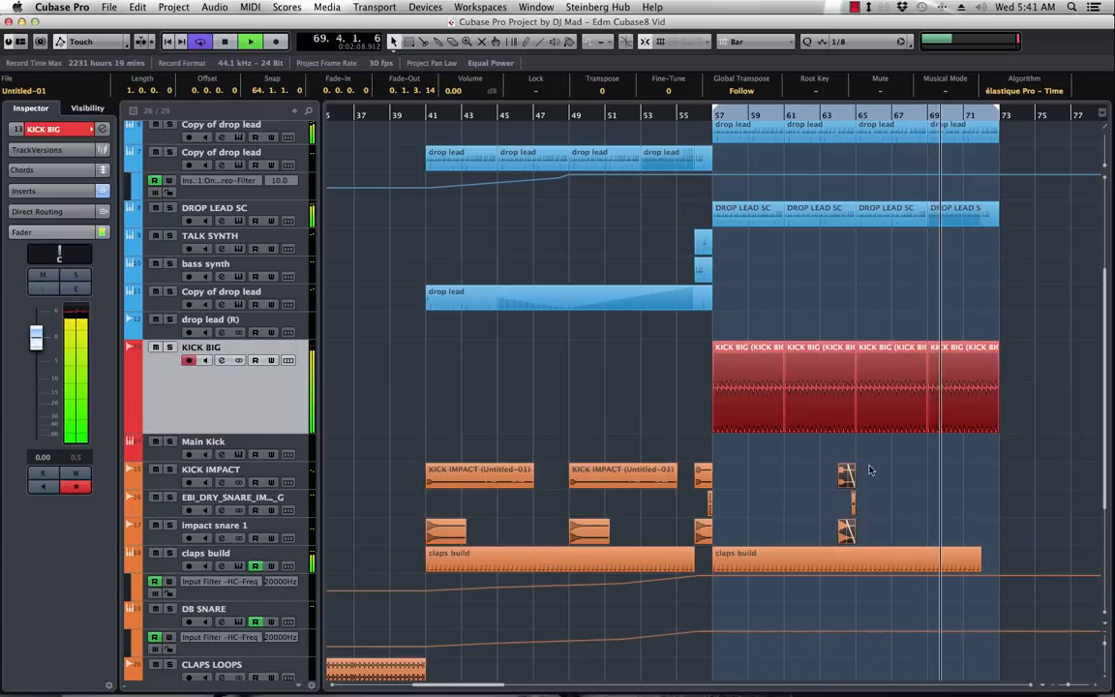
{"action": "key", "text": "h"}
{"action": "key", "text": "h"}
{"action": "key", "text": "h"}
{"action": "key", "text": "h"}
{"action": "key", "text": "h"}
{"action": "key", "text": "h"}
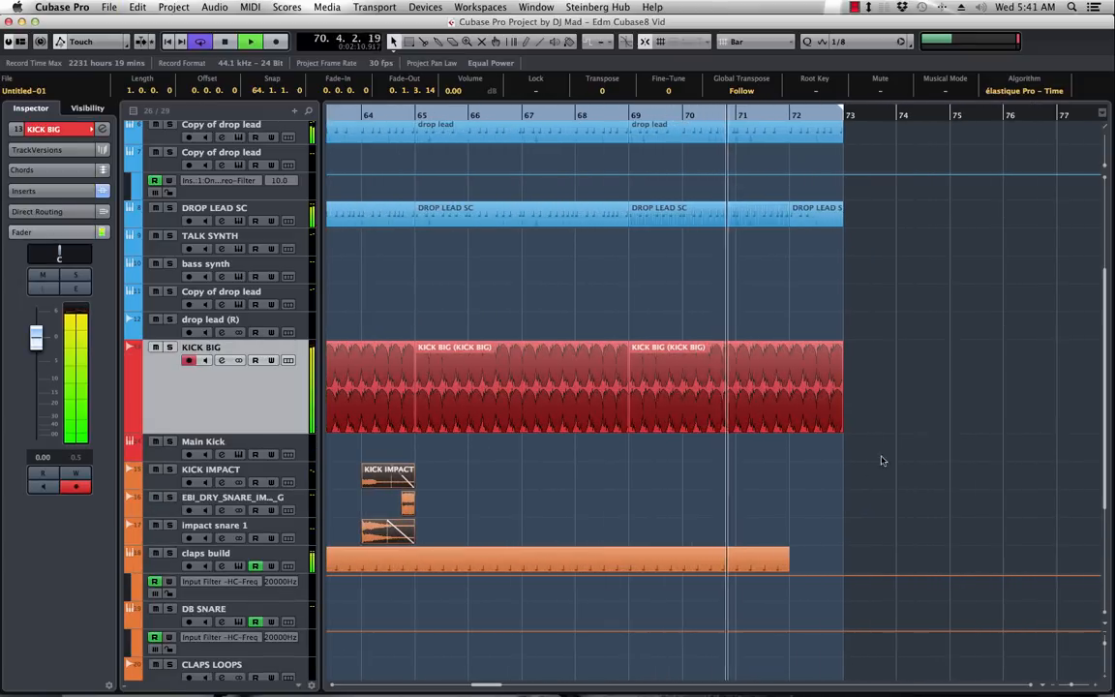
{"action": "left_click_drag", "start_coordinate": [814, 438], "coordinate": [791, 437]}
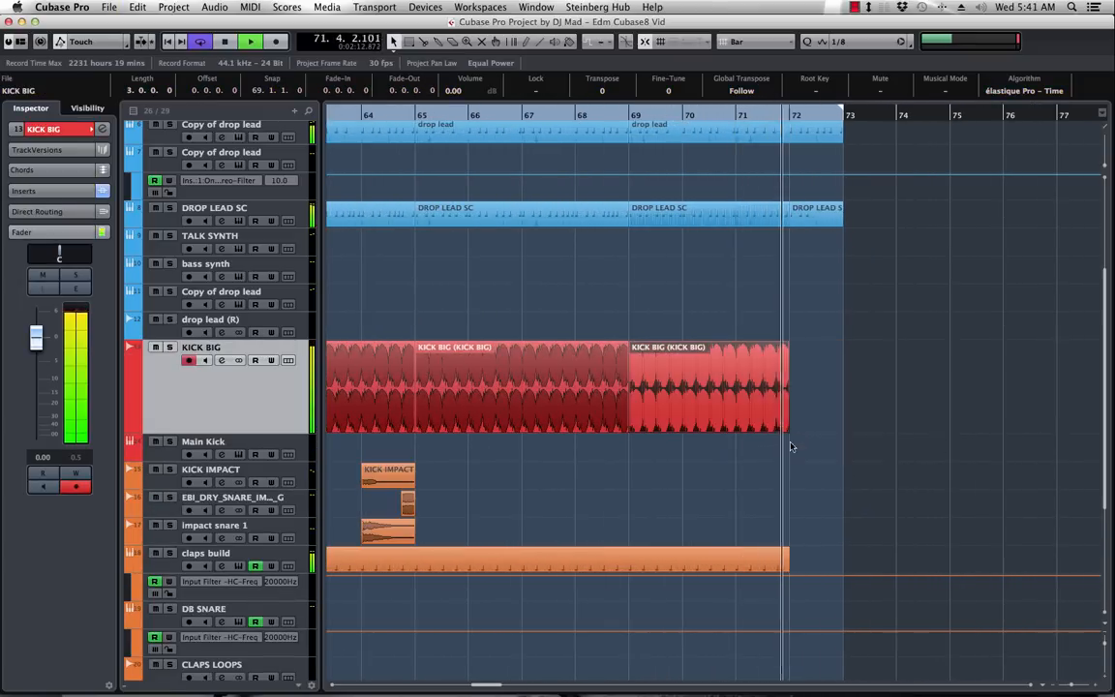
{"action": "scroll", "coordinate": [653, 460], "scroll_direction": "left", "scroll_amount": 5}
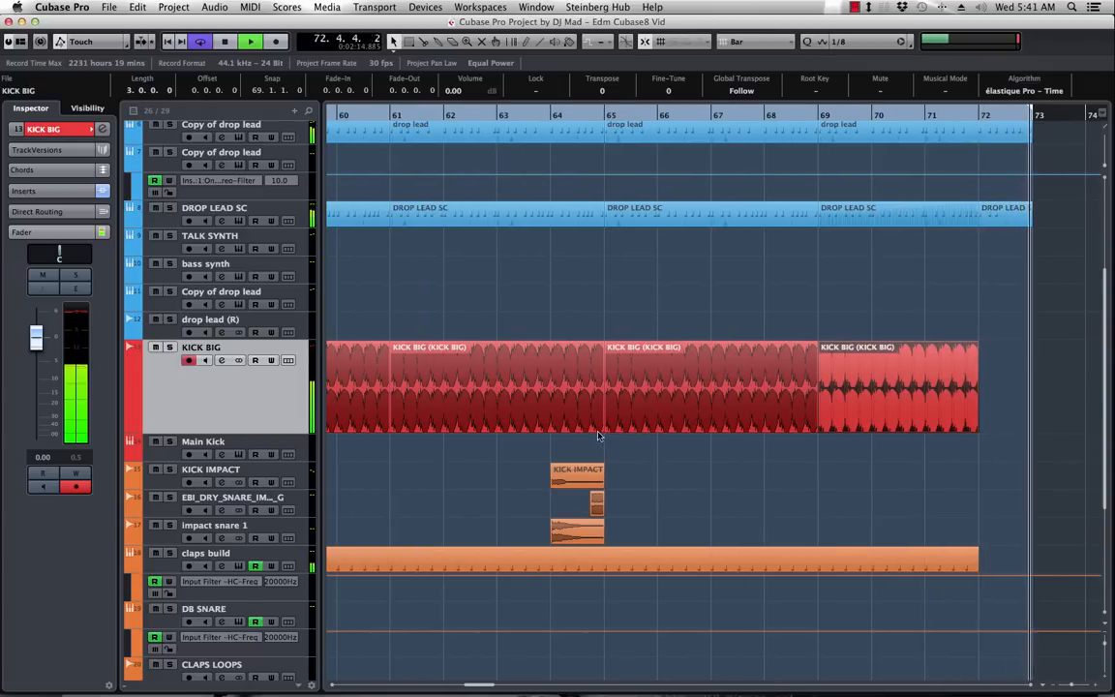
{"action": "left_click_drag", "start_coordinate": [604, 432], "coordinate": [547, 441]}
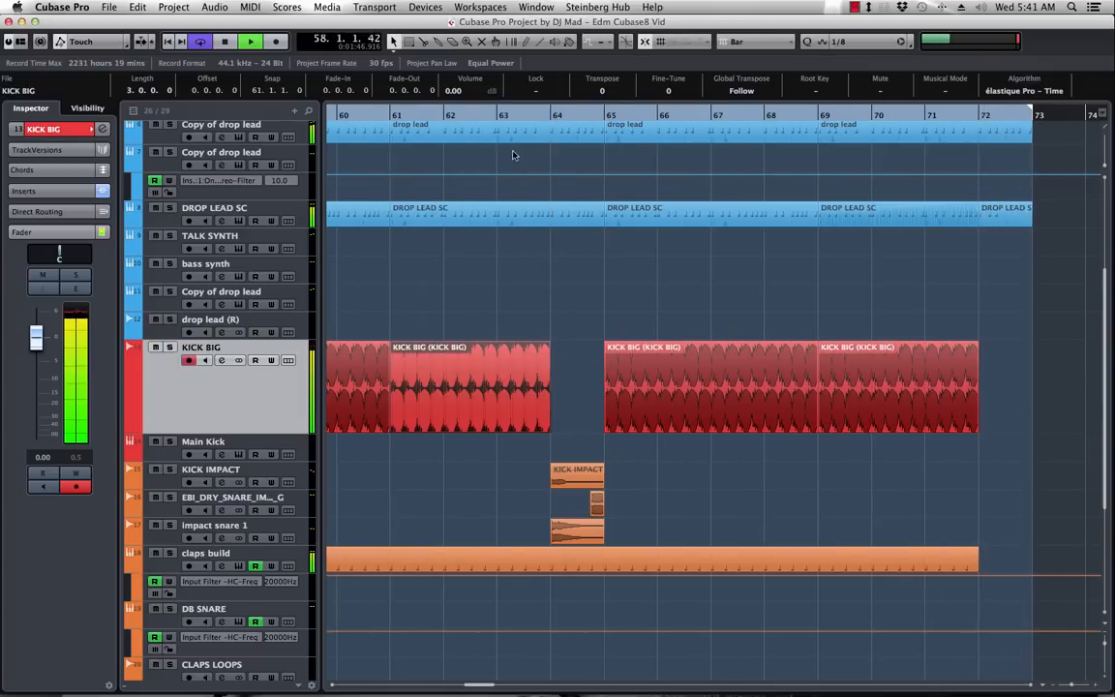
- Shorten the second HATS part of the drop so it ends at bar 64
{"action": "key", "text": "g"}
{"action": "key", "text": "g"}
{"action": "key", "text": "g"}
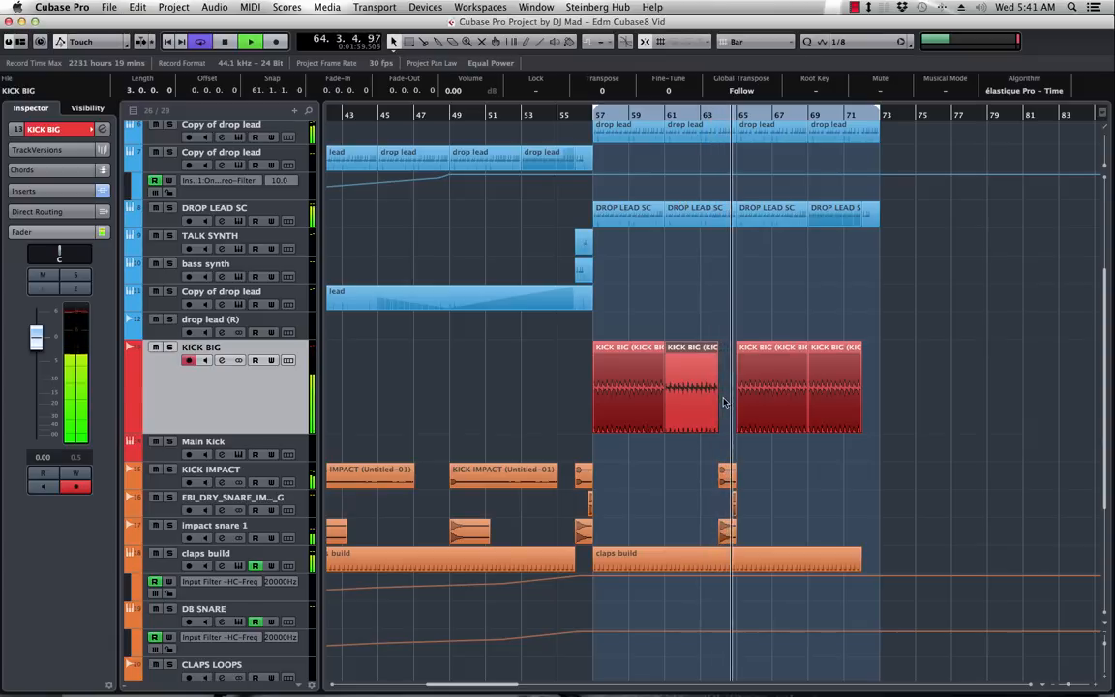
{"action": "scroll", "coordinate": [780, 535], "scroll_direction": "down", "scroll_amount": 5}
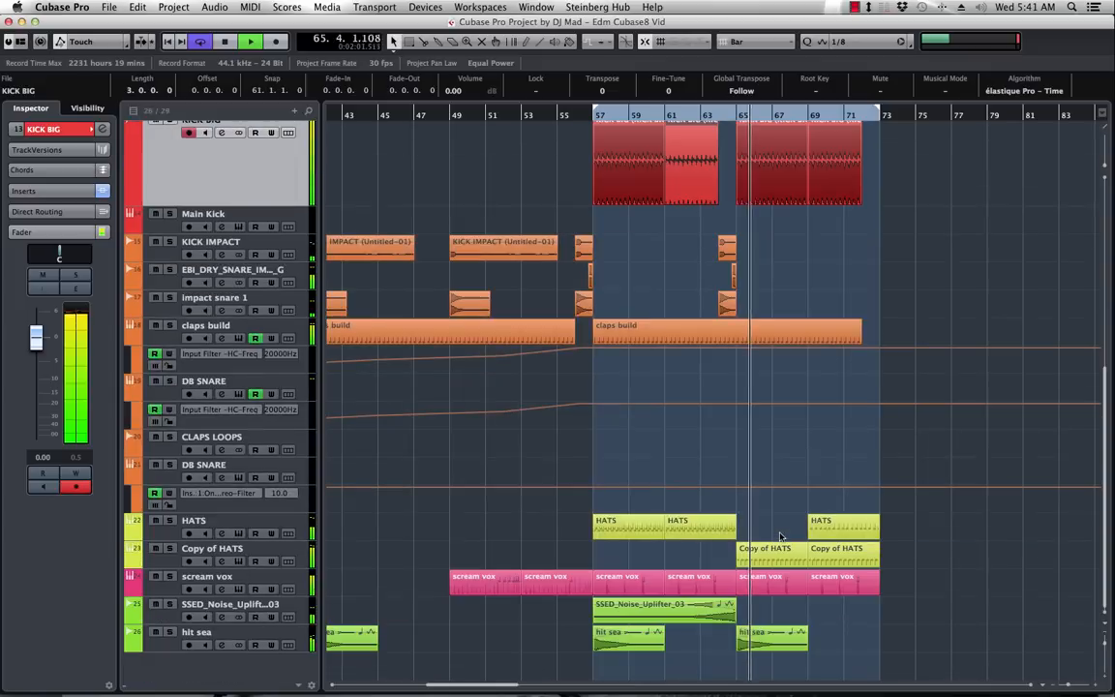
{"action": "left_click_drag", "start_coordinate": [730, 539], "coordinate": [717, 540]}
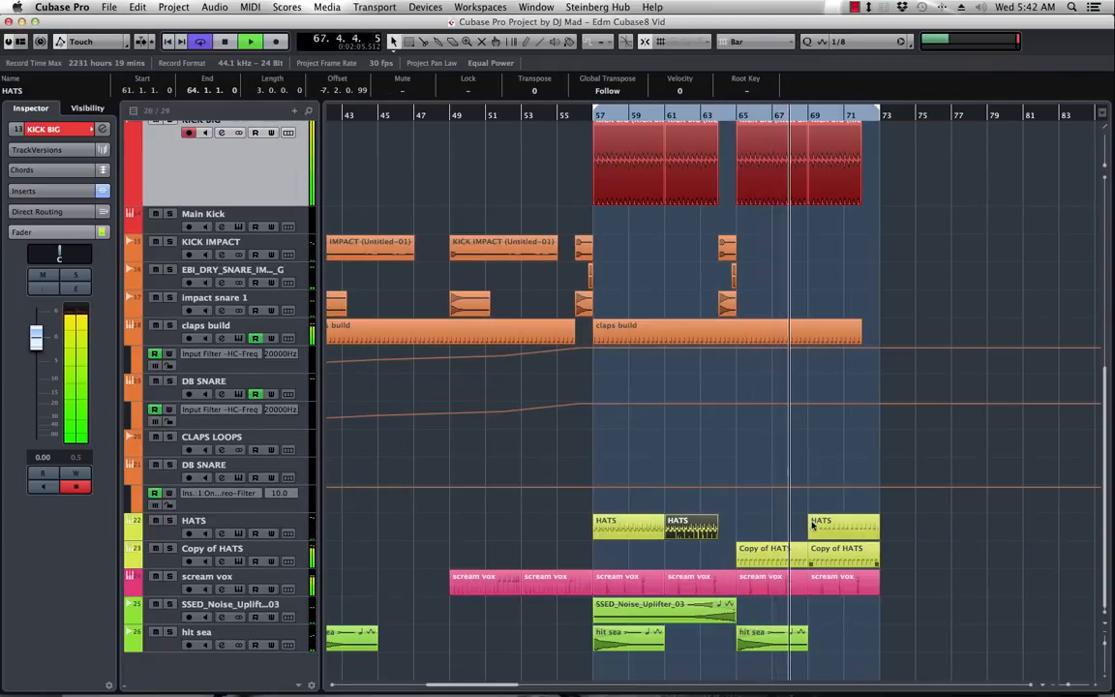
- Copy the TALK SYNTH and bass synth parts from bar 56 to bar 72
{"action": "scroll", "coordinate": [748, 312], "scroll_direction": "left", "scroll_amount": 4}
{"action": "scroll", "coordinate": [748, 312], "scroll_direction": "up", "scroll_amount": 9}
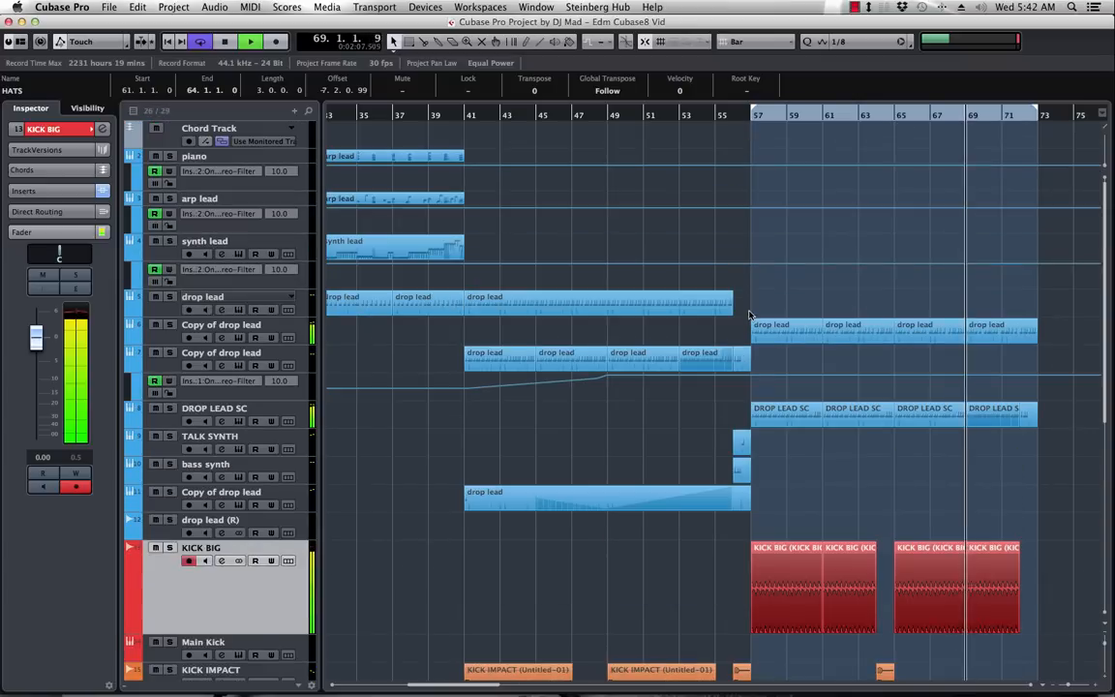
{"action": "left_click", "coordinate": [742, 441]}
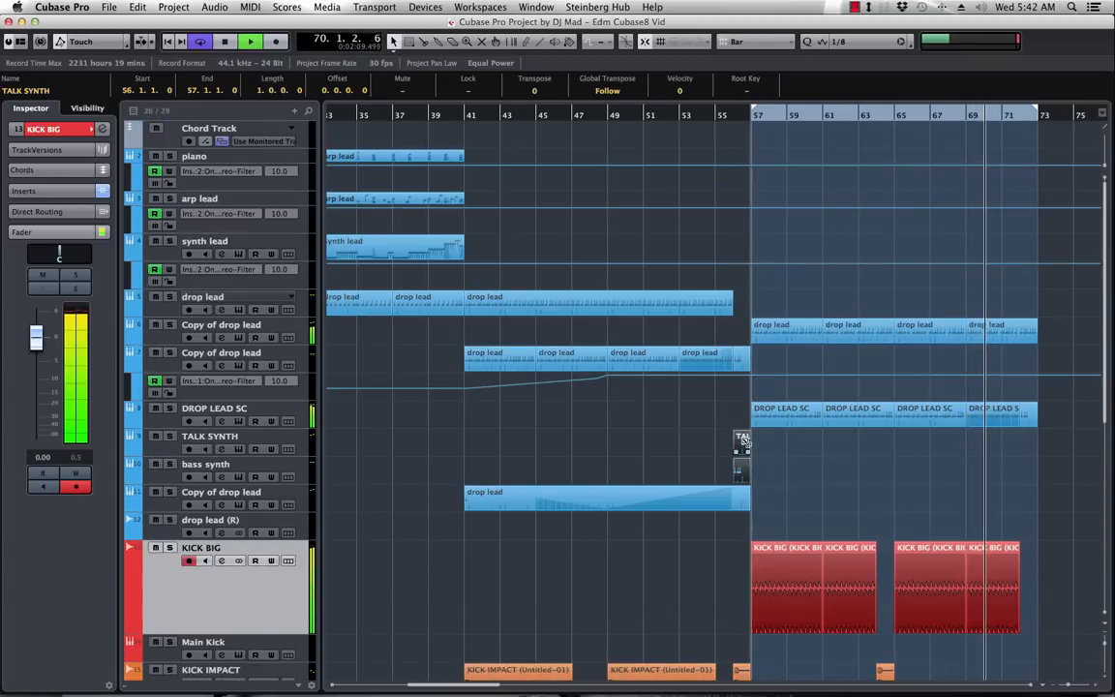
{"action": "left_click_drag", "start_coordinate": [745, 441], "coordinate": [1036, 445]}
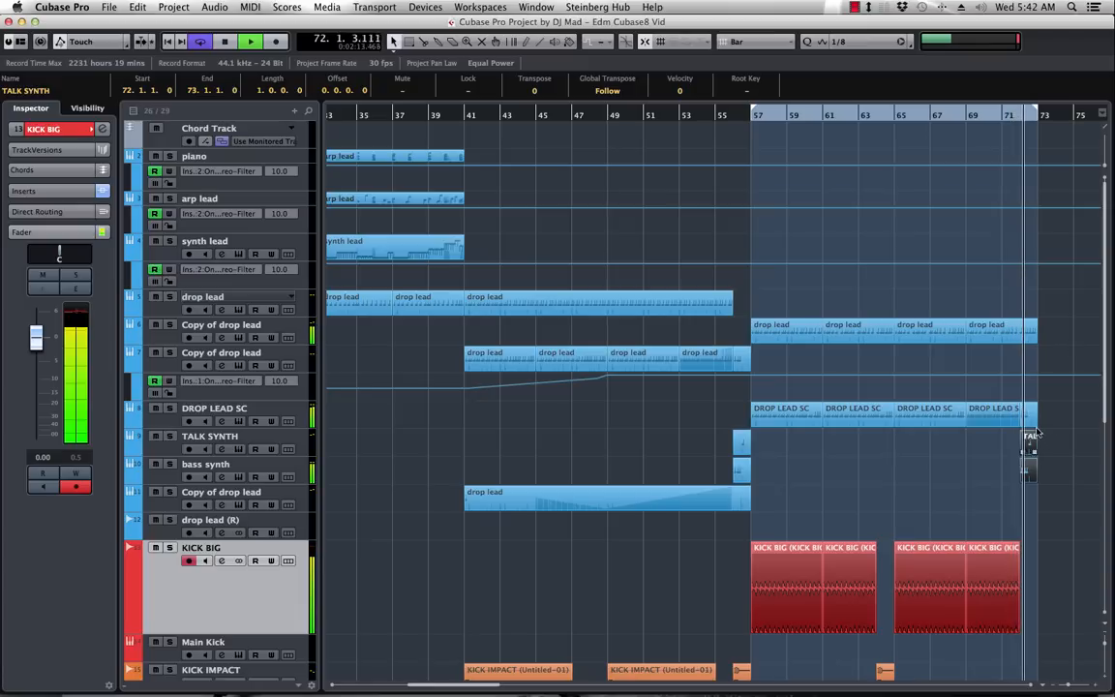
- Copy the KICK IMPACT, dry snare and impact snare 1 events from bar 64 to bar 72
{"action": "scroll", "coordinate": [968, 443], "scroll_direction": "down", "scroll_amount": 5}
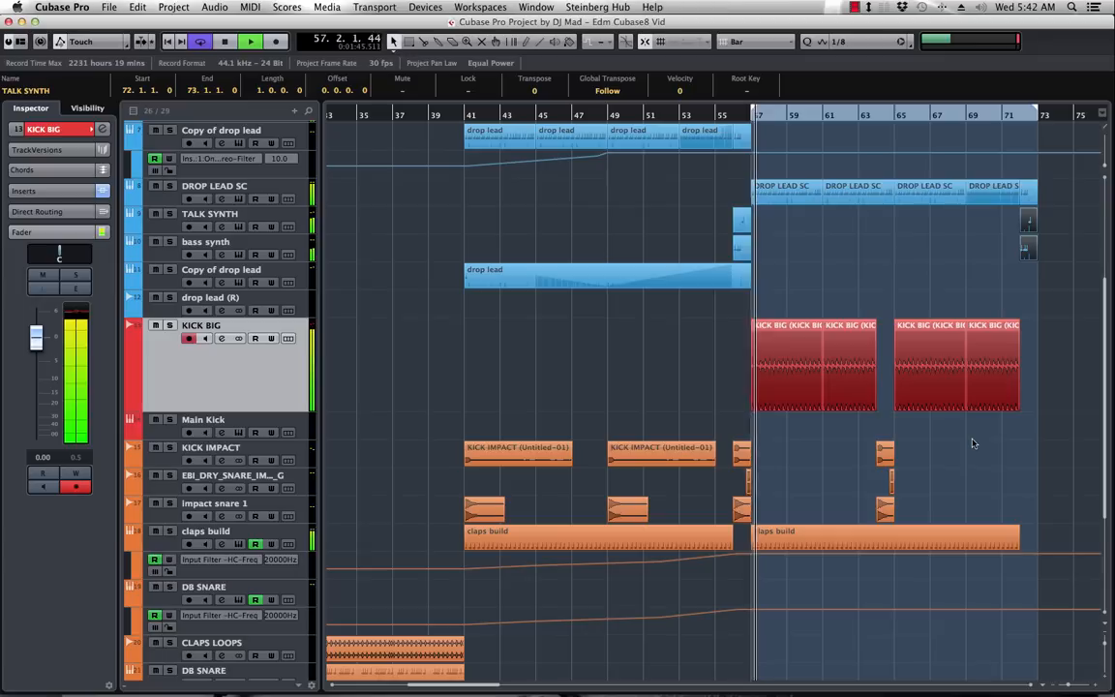
{"action": "left_click_drag", "start_coordinate": [919, 448], "coordinate": [865, 513]}
{"action": "scroll", "coordinate": [891, 451], "scroll_direction": "up", "scroll_amount": 5}
{"action": "scroll", "coordinate": [900, 485], "scroll_direction": "down", "scroll_amount": 5}
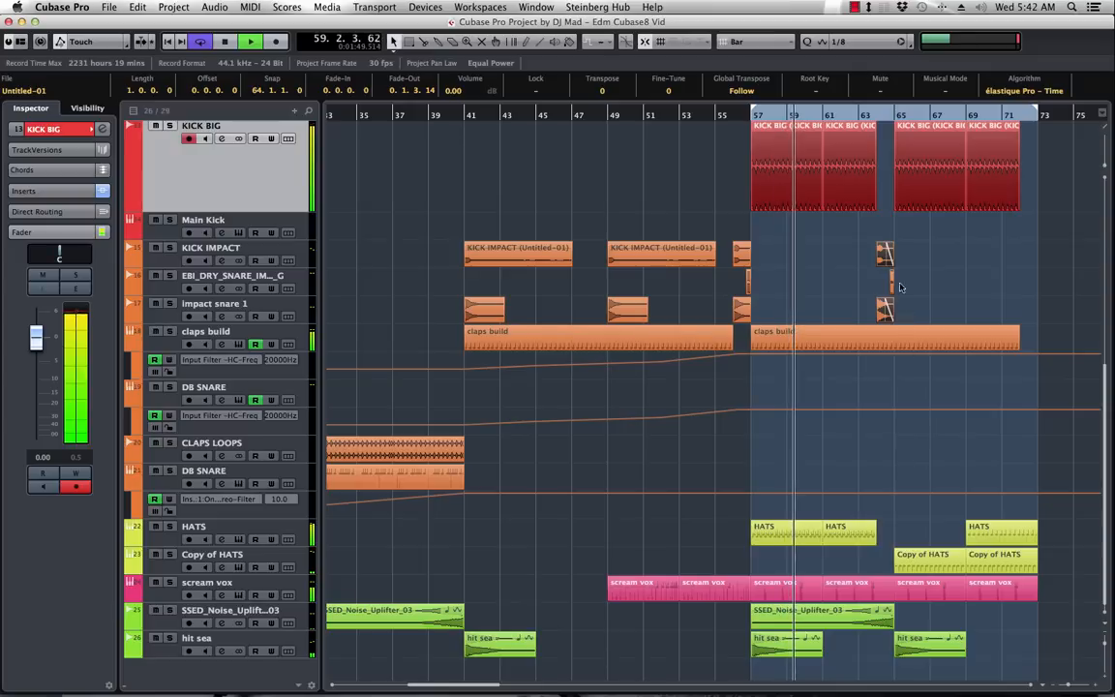
{"action": "left_click_drag", "start_coordinate": [886, 259], "coordinate": [1029, 254]}
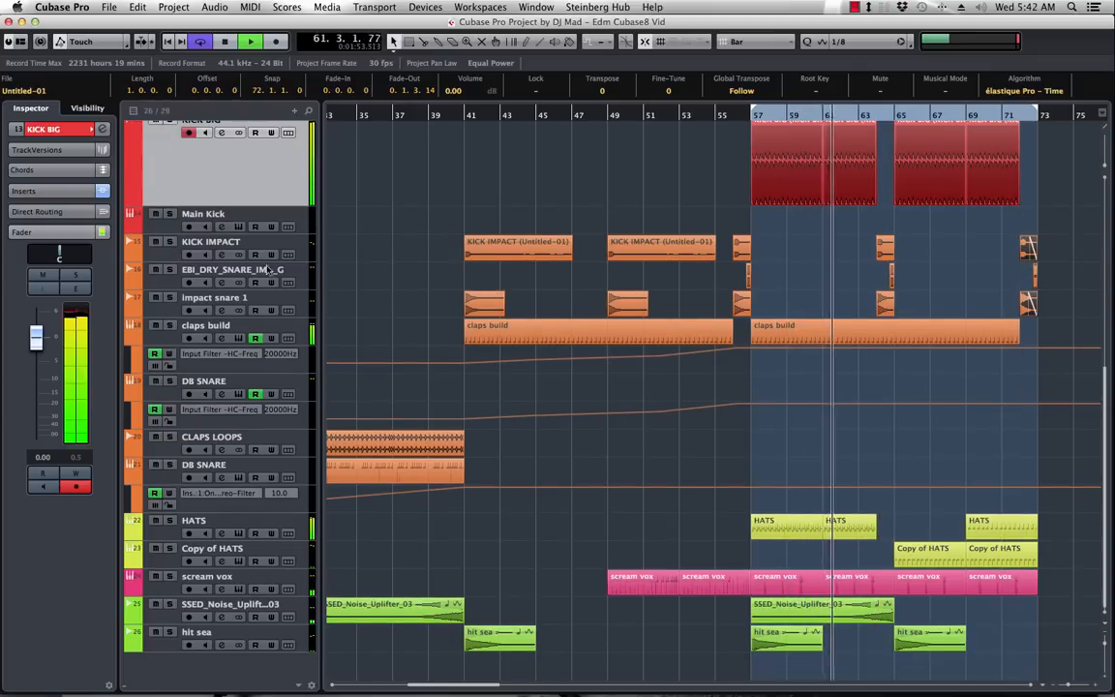
- Raise the KICK IMPACT track's volume to 0.67 while replaying the fill around bar 64
{"action": "left_click", "coordinate": [266, 255]}
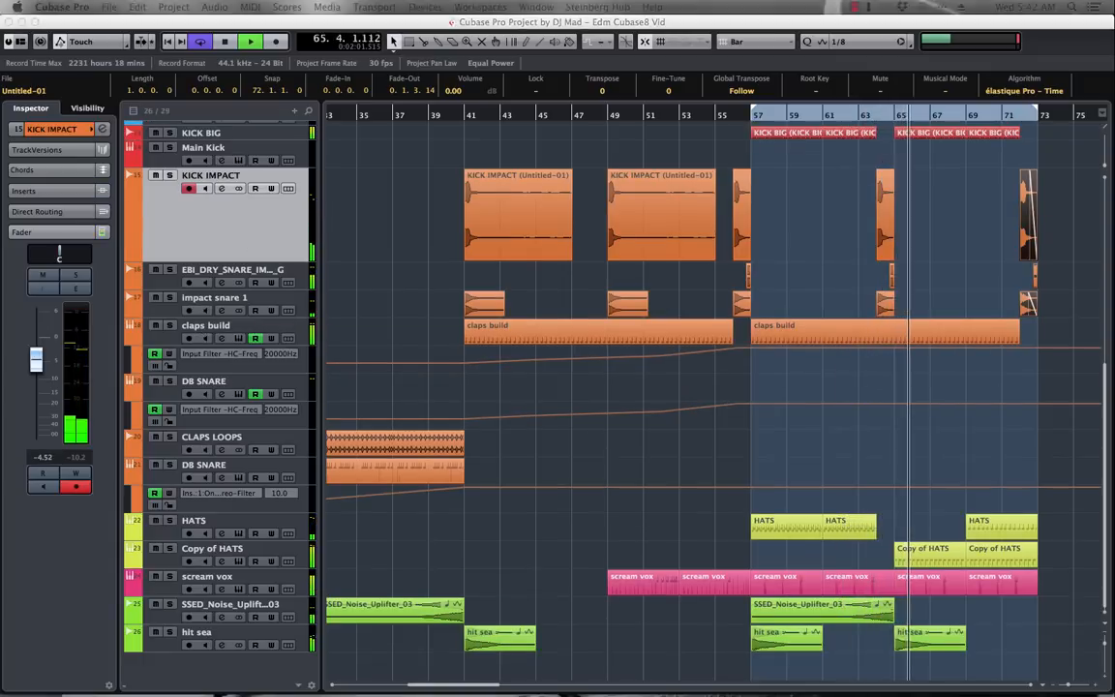
{"action": "left_click_drag", "start_coordinate": [892, 116], "coordinate": [855, 116]}
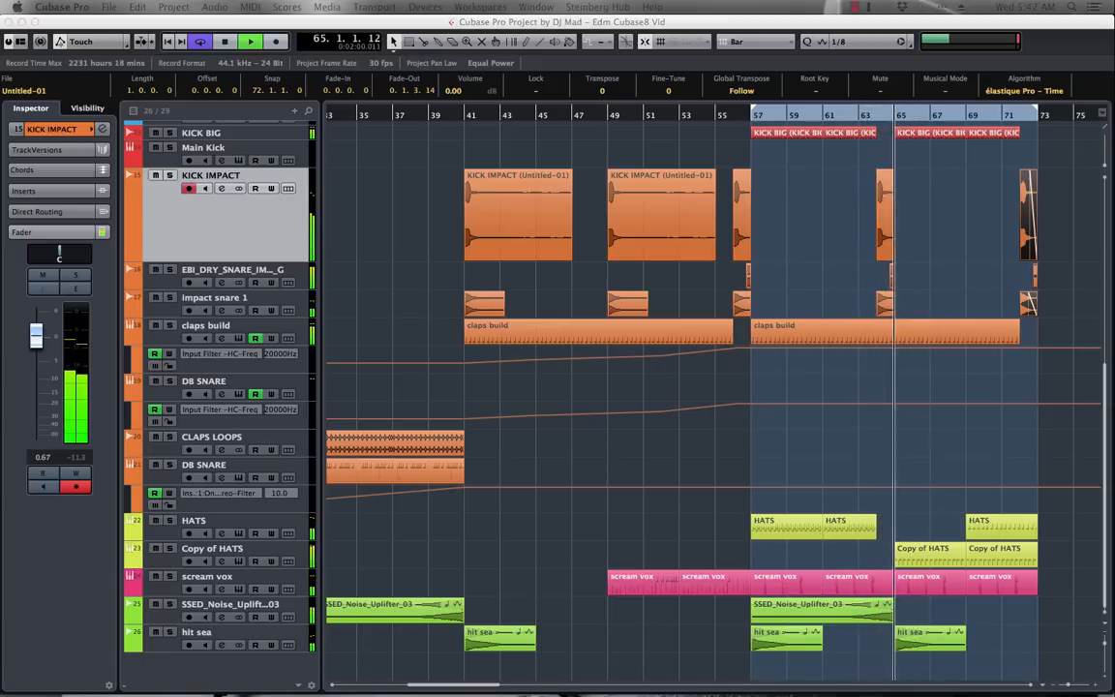
{"action": "key", "text": "space"}
{"action": "key", "text": "space"}
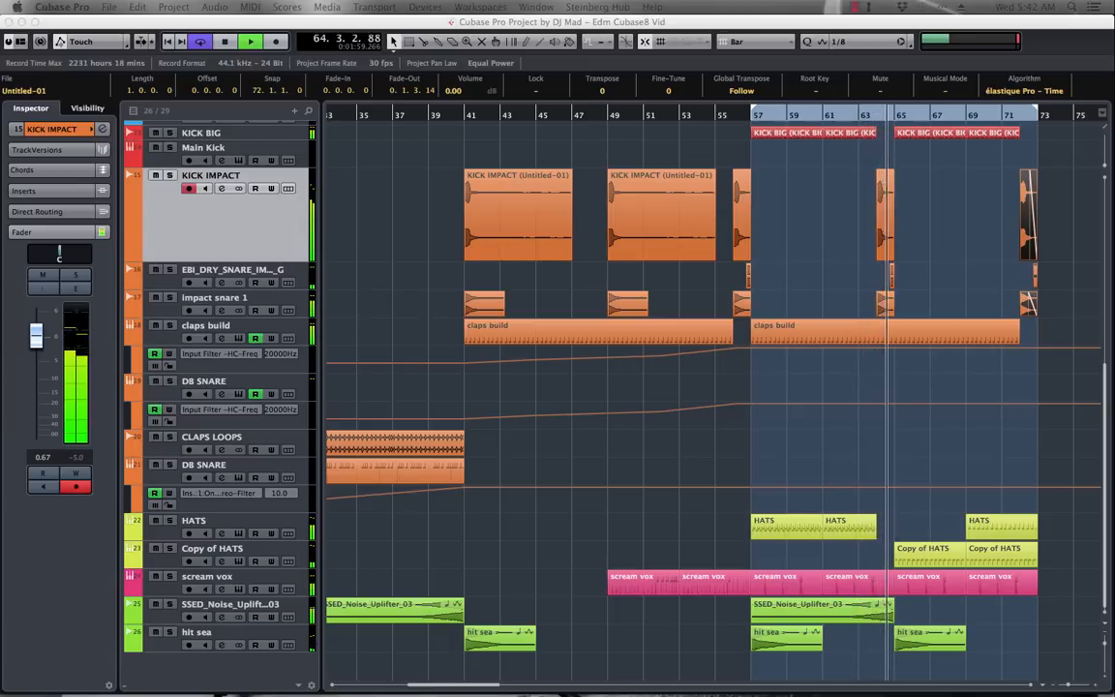
{"action": "key", "text": "space"}
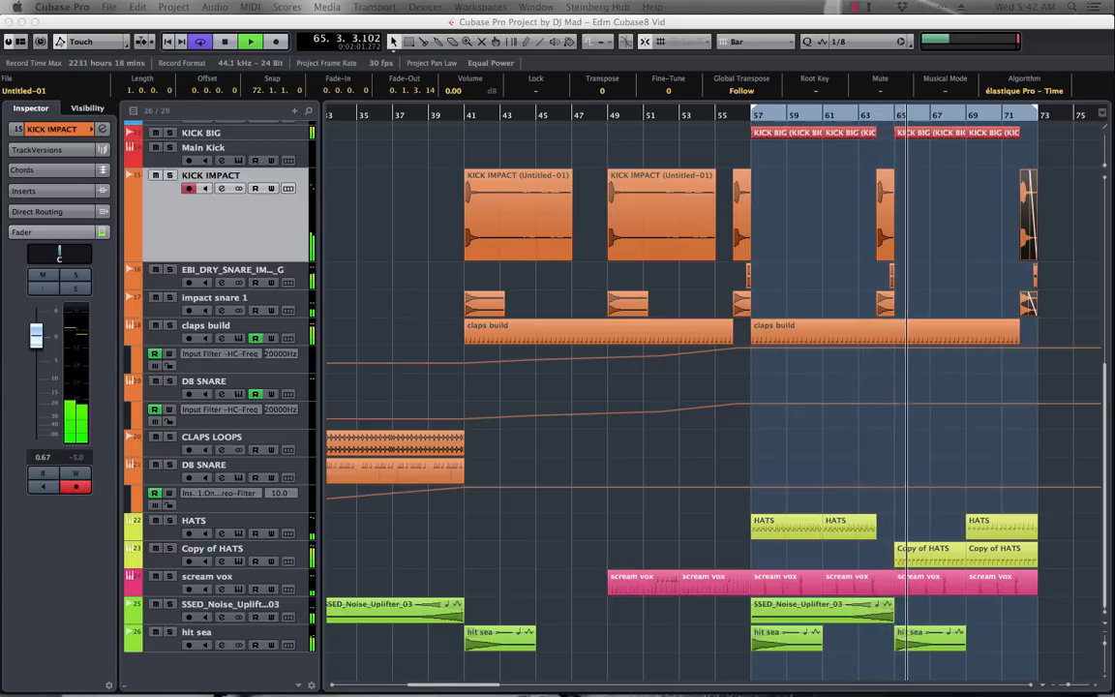
{"action": "key", "text": "space"}
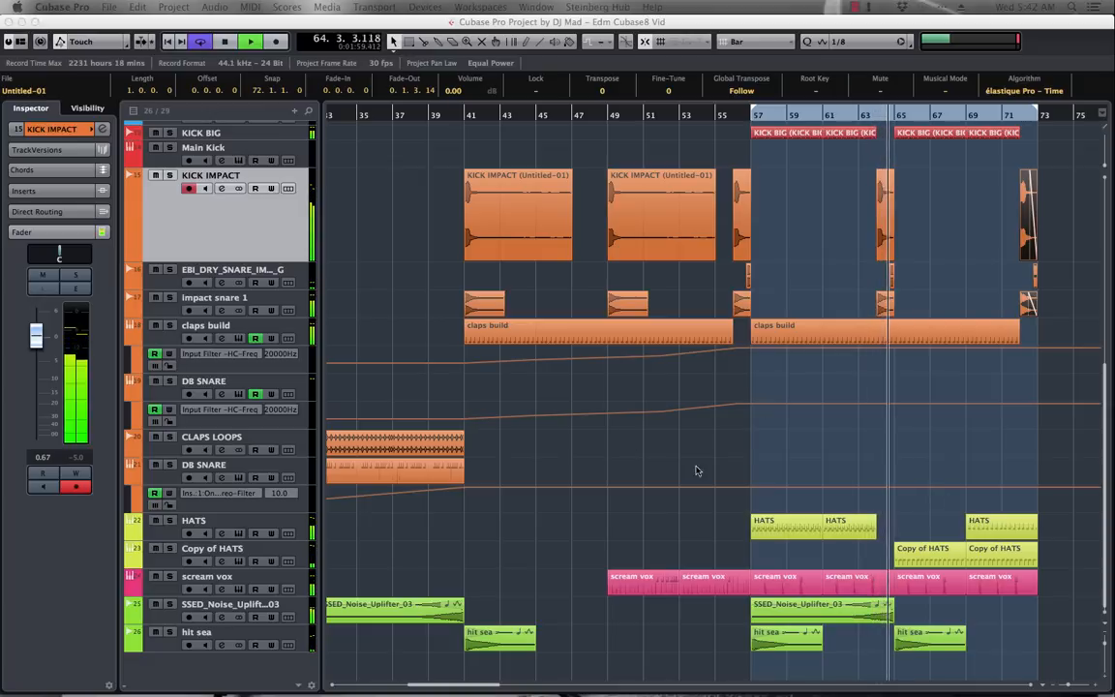
- Split the claps build part at bar 65, end its first half at bar 64, and move the SSED_Noise_Uplifter_03 event to bar 56
{"action": "left_click", "coordinate": [895, 338], "text": "alt"}
{"action": "left_click_drag", "start_coordinate": [893, 341], "coordinate": [876, 340]}
{"action": "left_click", "coordinate": [868, 114]}
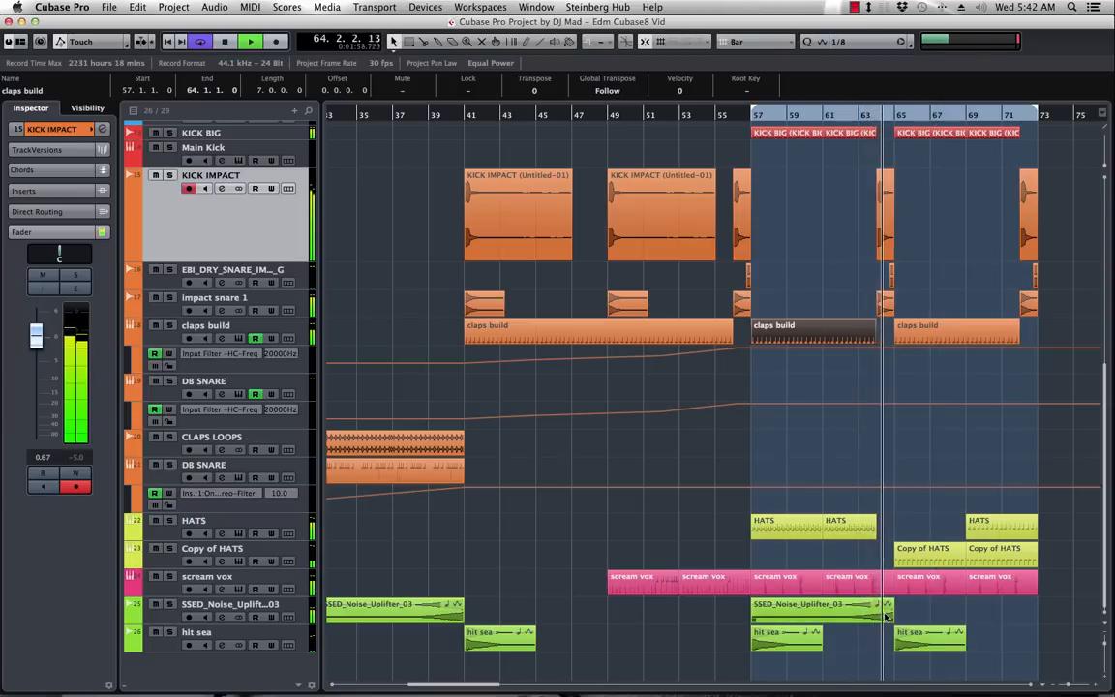
{"action": "left_click_drag", "start_coordinate": [882, 611], "coordinate": [864, 610]}
{"action": "key", "text": "space"}
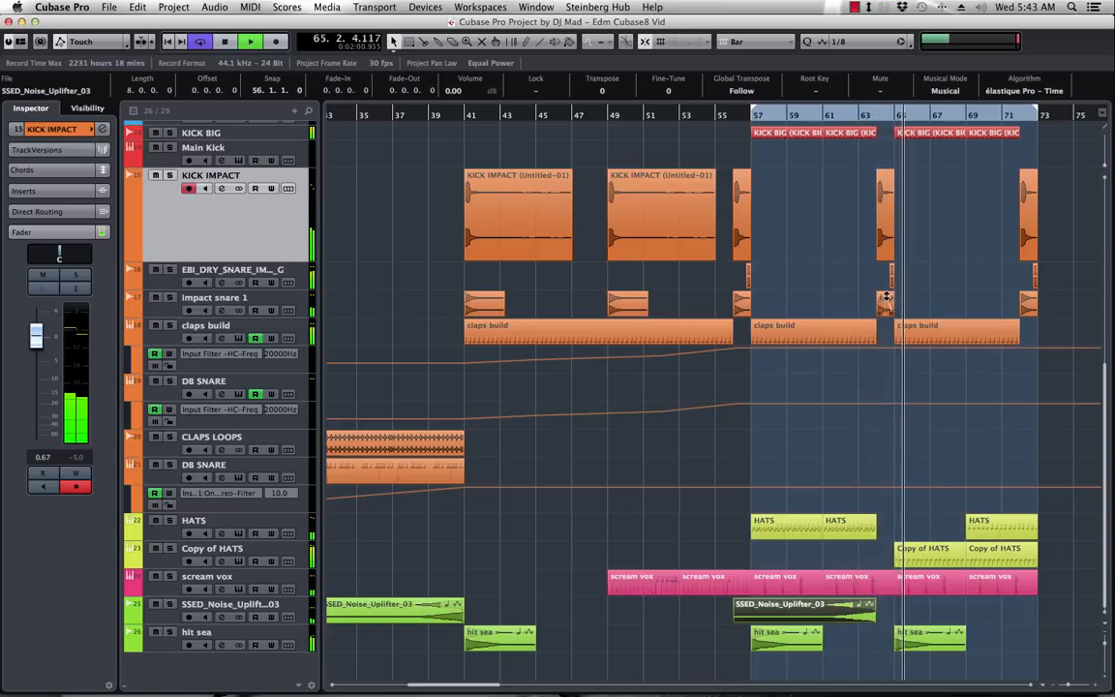
- Raise the volume of the EBI dry snare track to 0.28
{"action": "left_click", "coordinate": [176, 279]}
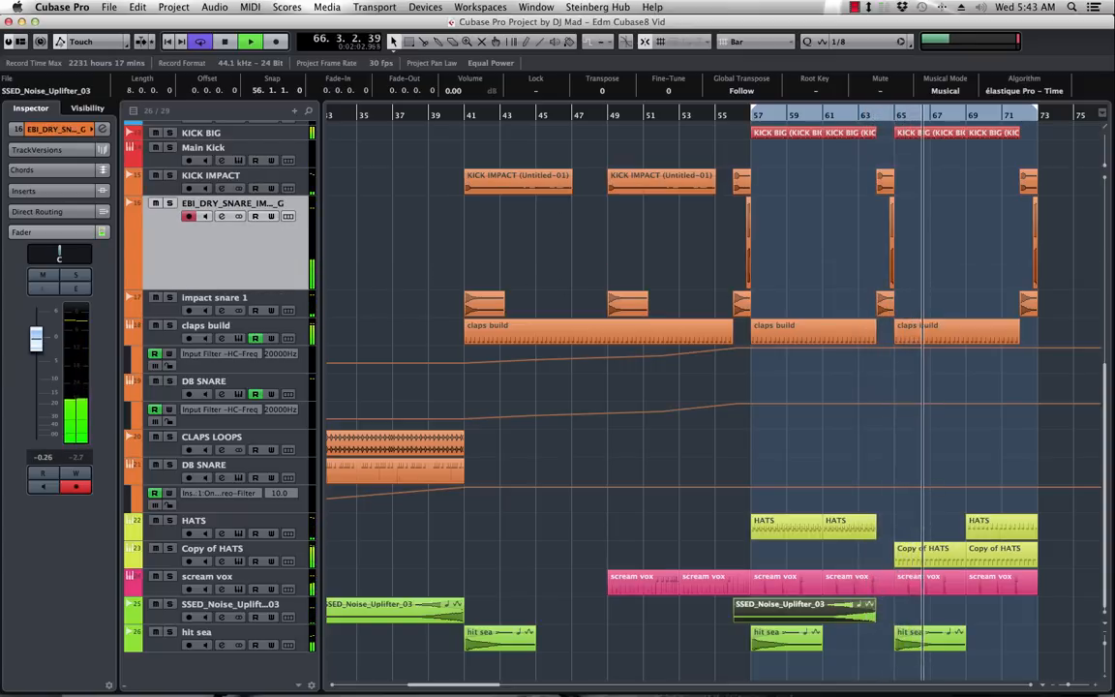
{"action": "left_click_drag", "start_coordinate": [35, 332], "coordinate": [36, 328]}
{"action": "key", "text": "KP_Subtract"}
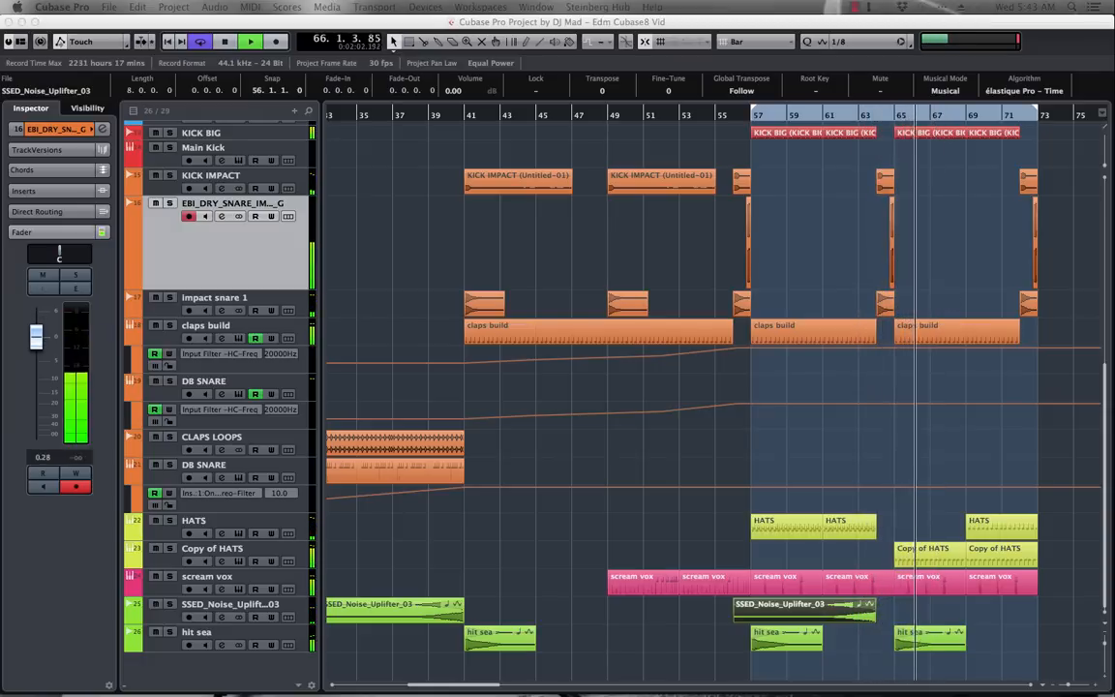
- Play the build-up from bar 41 and review how the tracks lead into the drop
{"action": "scroll", "coordinate": [924, 261], "scroll_direction": "right", "scroll_amount": 2}
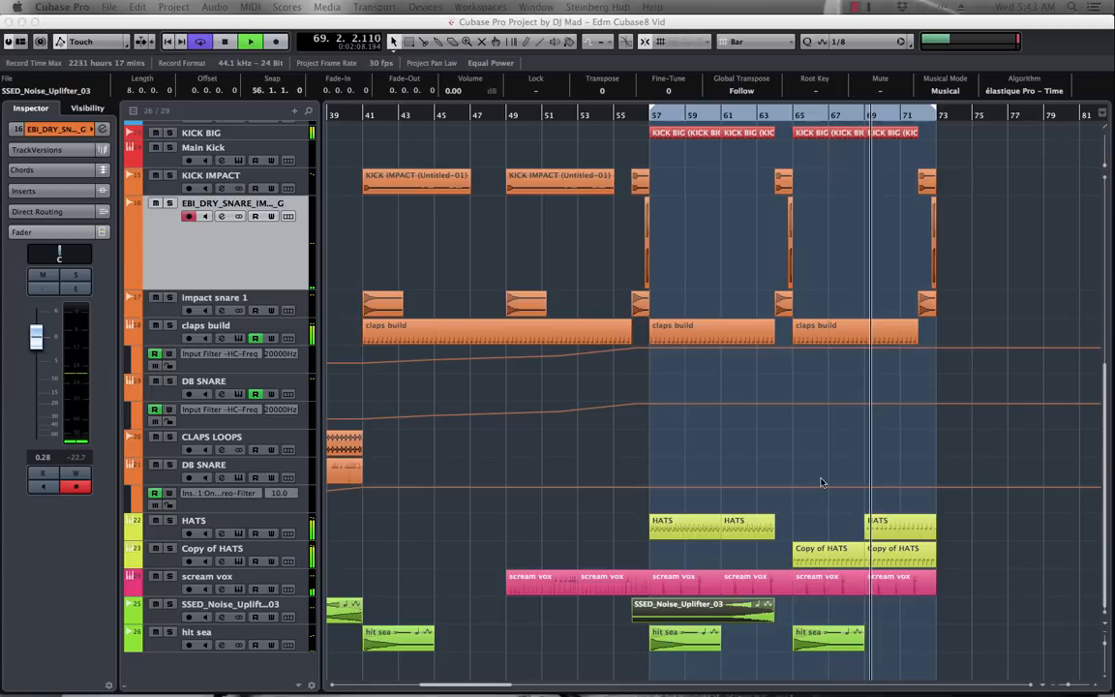
{"action": "scroll", "coordinate": [853, 281], "scroll_direction": "up", "scroll_amount": 3}
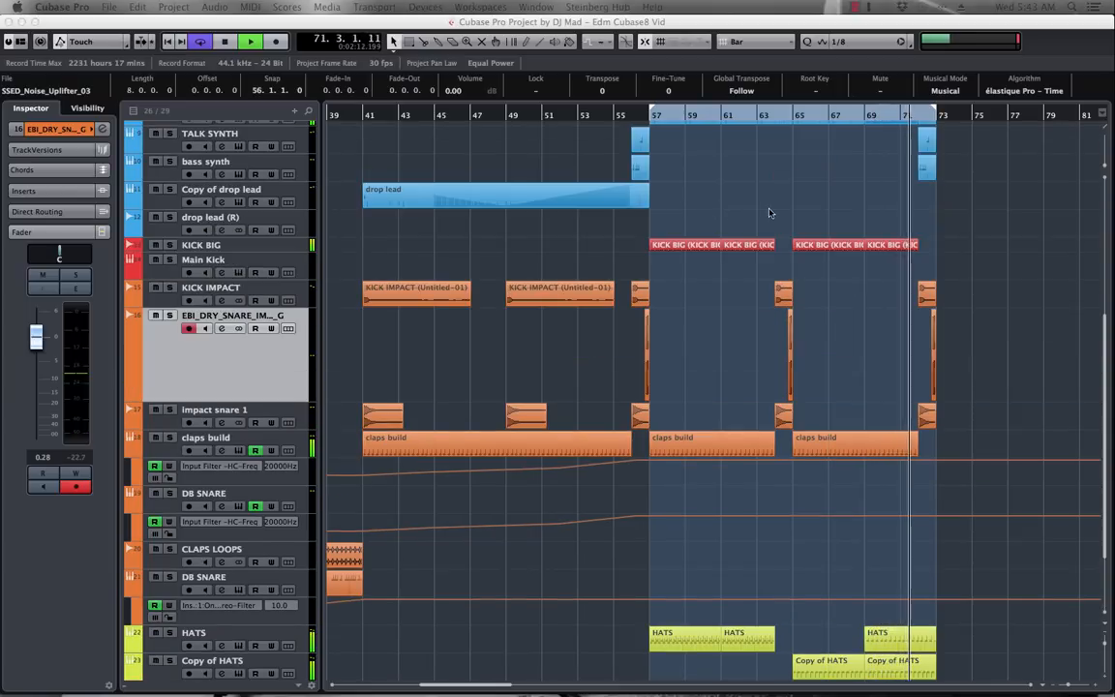
{"action": "left_click", "coordinate": [700, 210]}
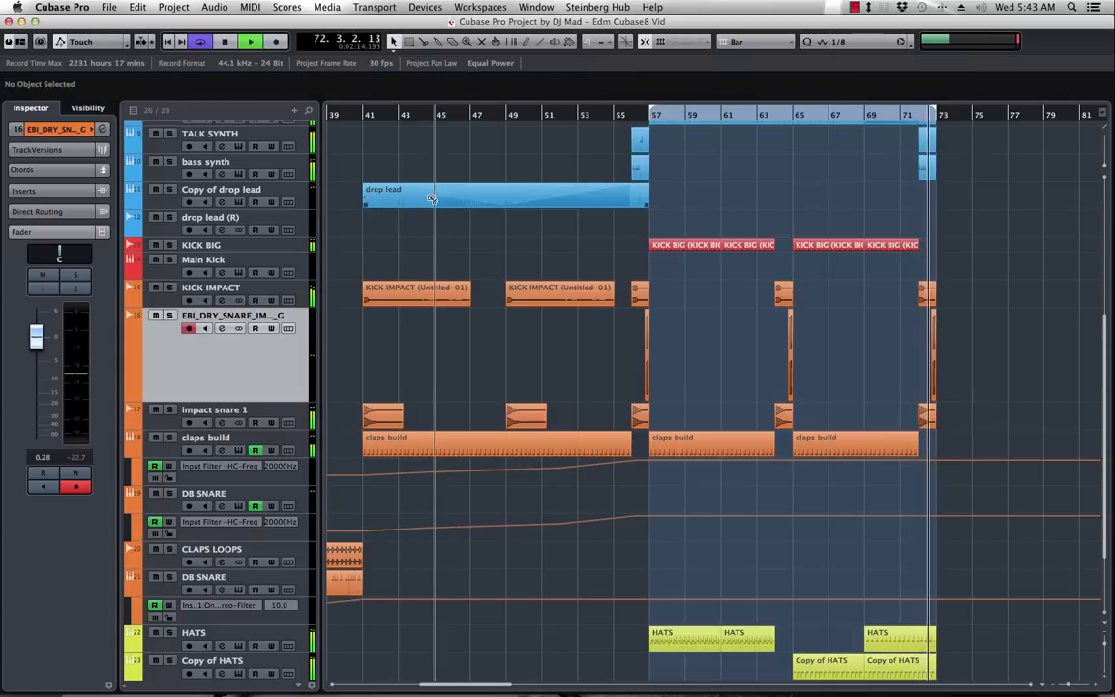
{"action": "left_click", "coordinate": [436, 121]}
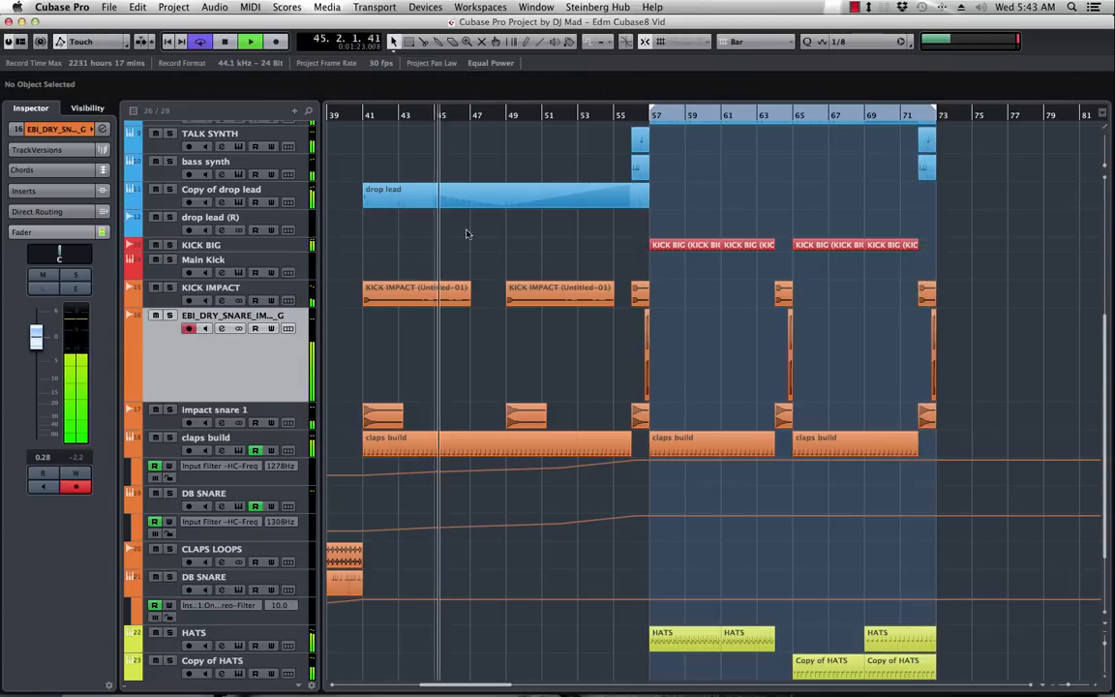
{"action": "left_click", "coordinate": [367, 116]}
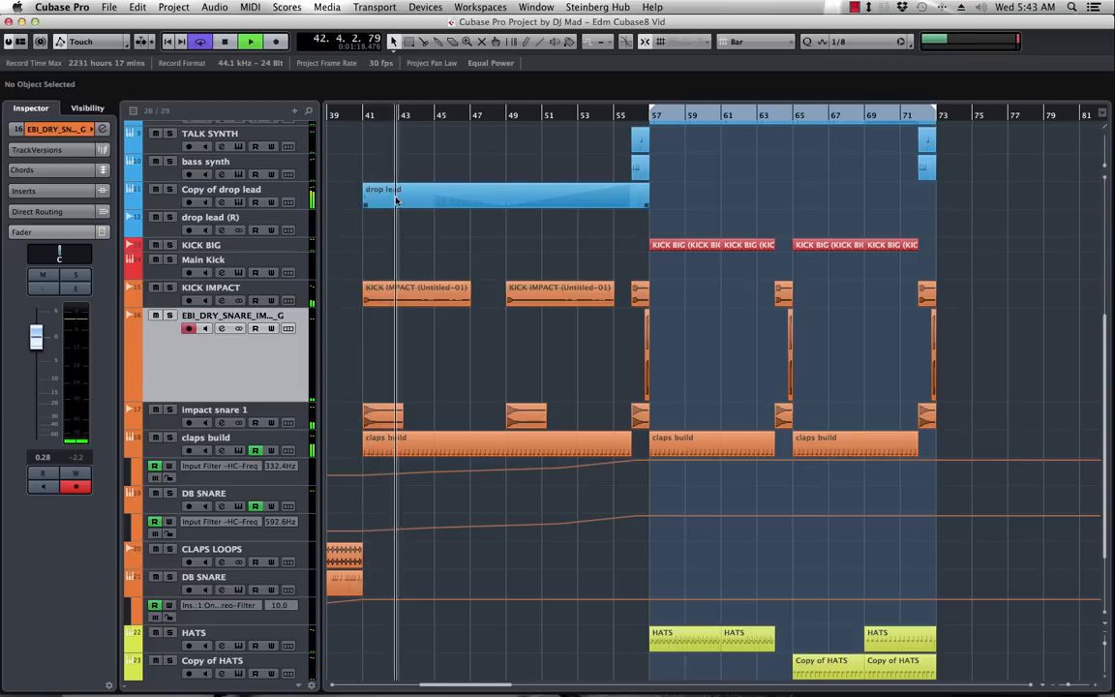
{"action": "scroll", "coordinate": [683, 227], "scroll_direction": "up", "scroll_amount": 5}
{"action": "scroll", "coordinate": [736, 227], "scroll_direction": "down", "scroll_amount": 3}
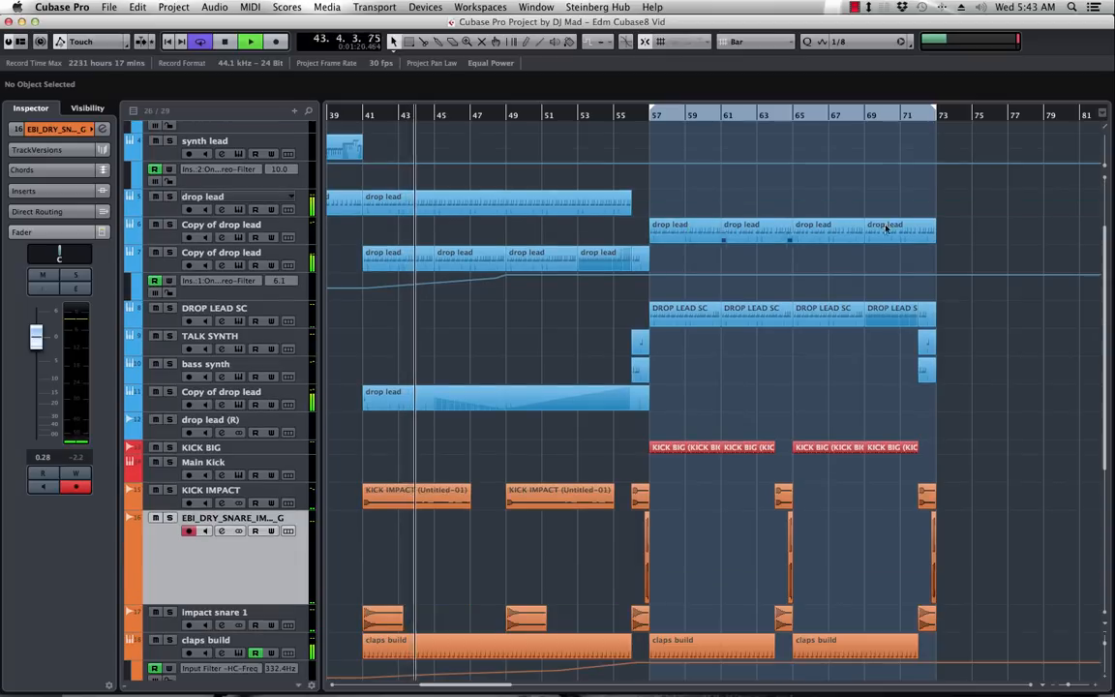
- Trim the start of the SSED_Noise_Uplifter_03 event at the drop to bar 57
{"action": "key", "text": "g"}
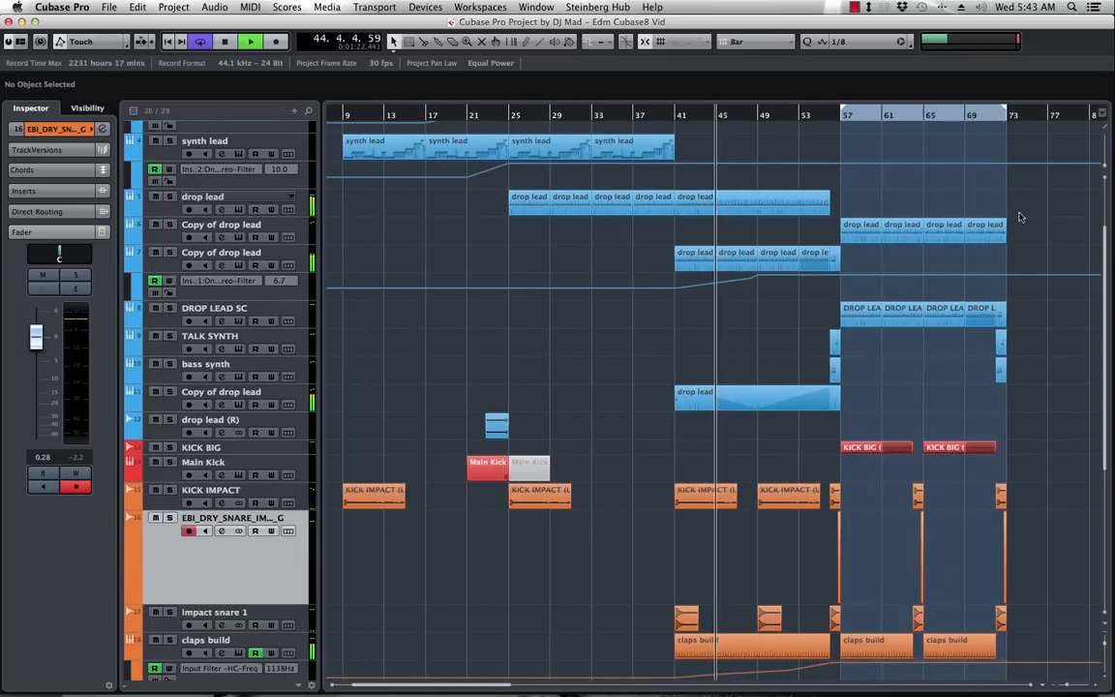
{"action": "scroll", "coordinate": [1021, 216], "scroll_direction": "right", "scroll_amount": 3}
{"action": "left_click_drag", "start_coordinate": [909, 225], "coordinate": [707, 693]}
{"action": "left_click", "coordinate": [682, 654]}
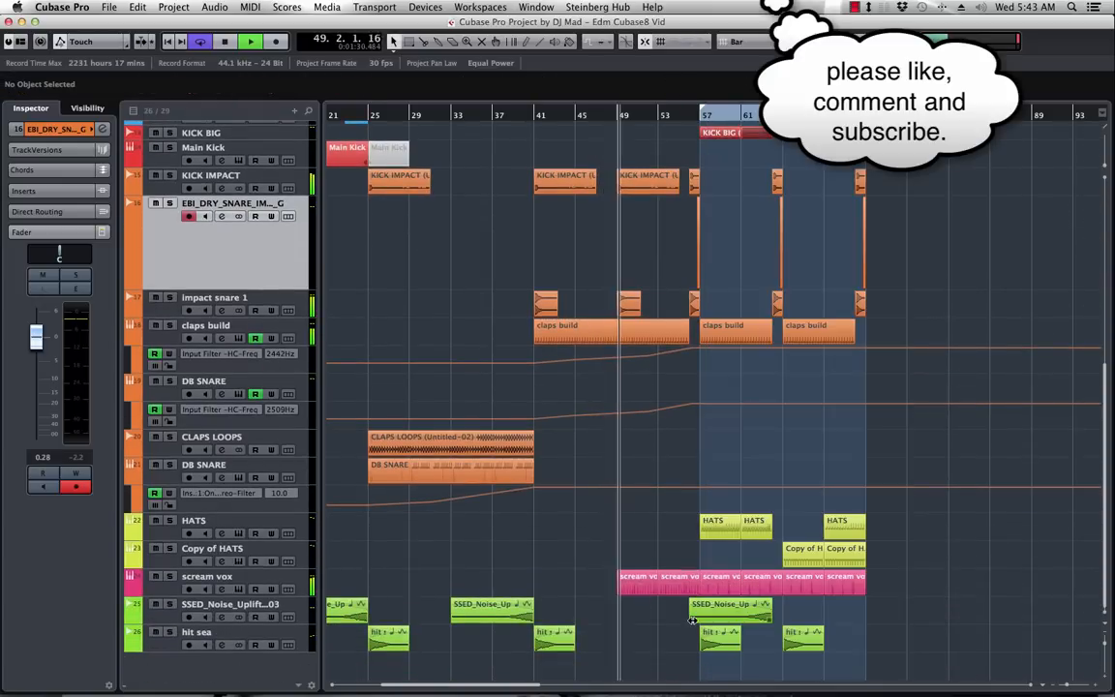
{"action": "left_click_drag", "start_coordinate": [690, 620], "coordinate": [700, 620]}
- Select all drop events between bars 57 and 73 and copy them to start at bar 73
{"action": "left_click_drag", "start_coordinate": [718, 675], "coordinate": [895, 290]}
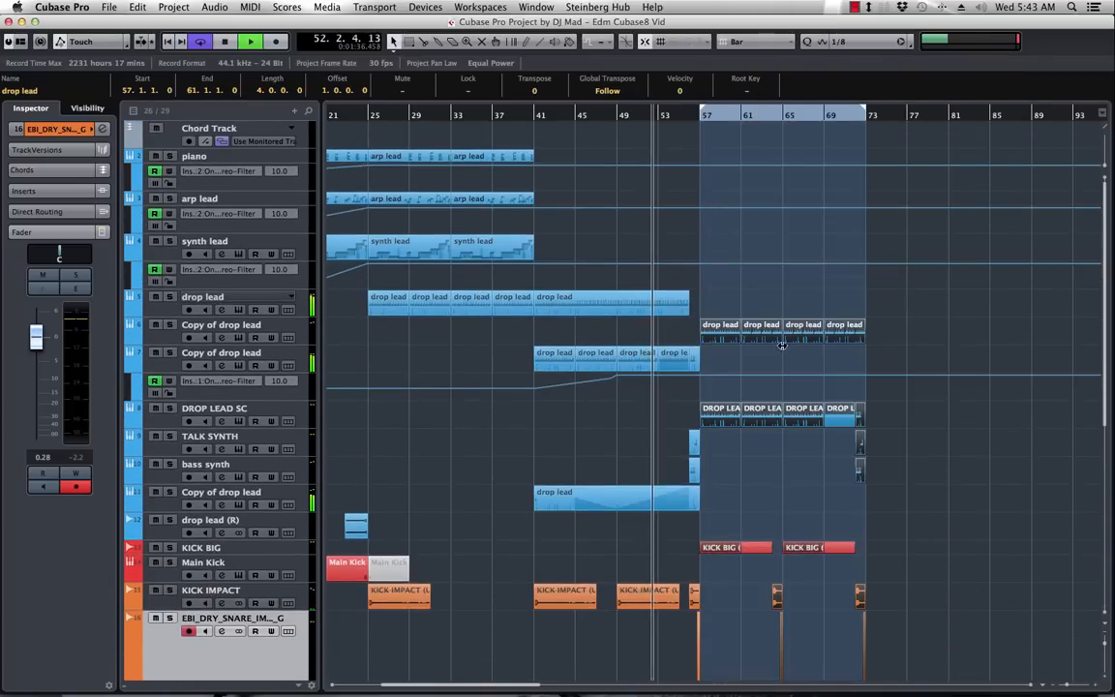
{"action": "left_click_drag", "start_coordinate": [806, 335], "coordinate": [972, 335]}
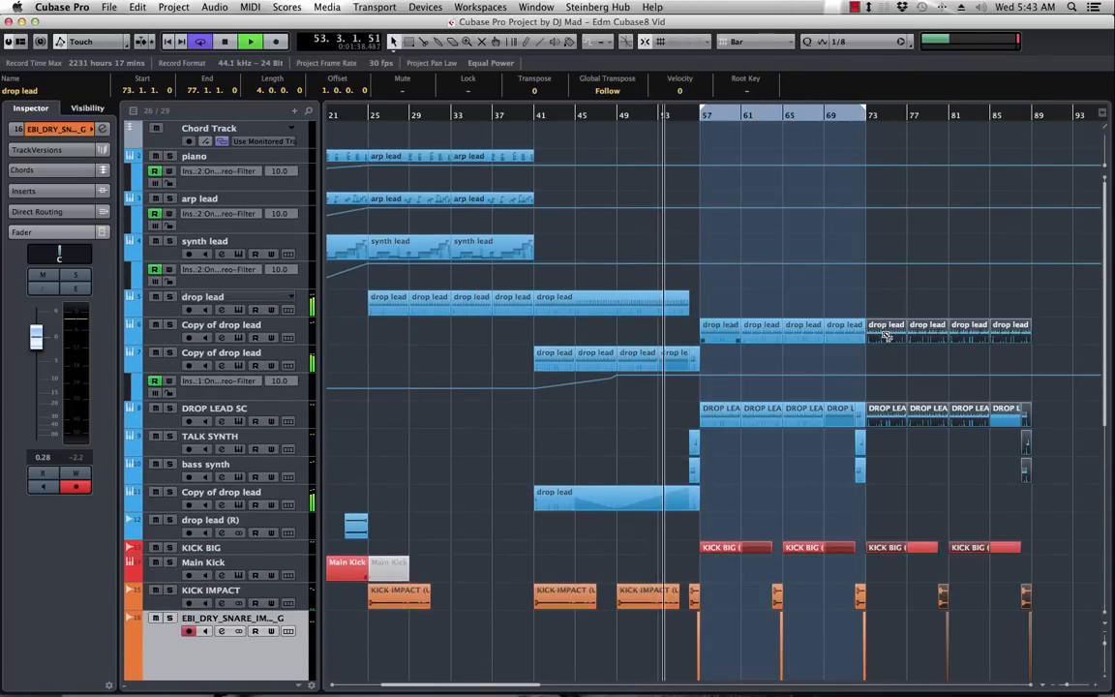
{"action": "left_click", "coordinate": [717, 295]}
{"action": "scroll", "coordinate": [600, 308], "scroll_direction": "left", "scroll_amount": 5}
{"action": "scroll", "coordinate": [600, 308], "scroll_direction": "right", "scroll_amount": 8}
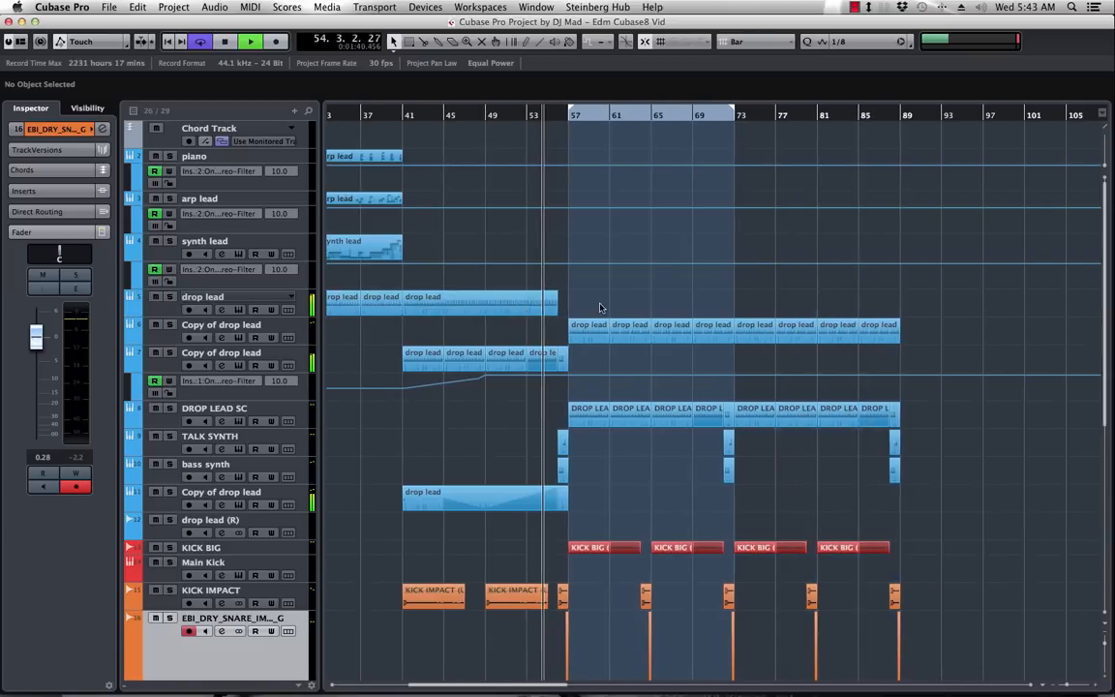
- Copy the 16-bar drop lead event at bar 41 on the lowest Copy of drop lead track to bar 73
{"action": "left_click_drag", "start_coordinate": [439, 501], "coordinate": [761, 503]}
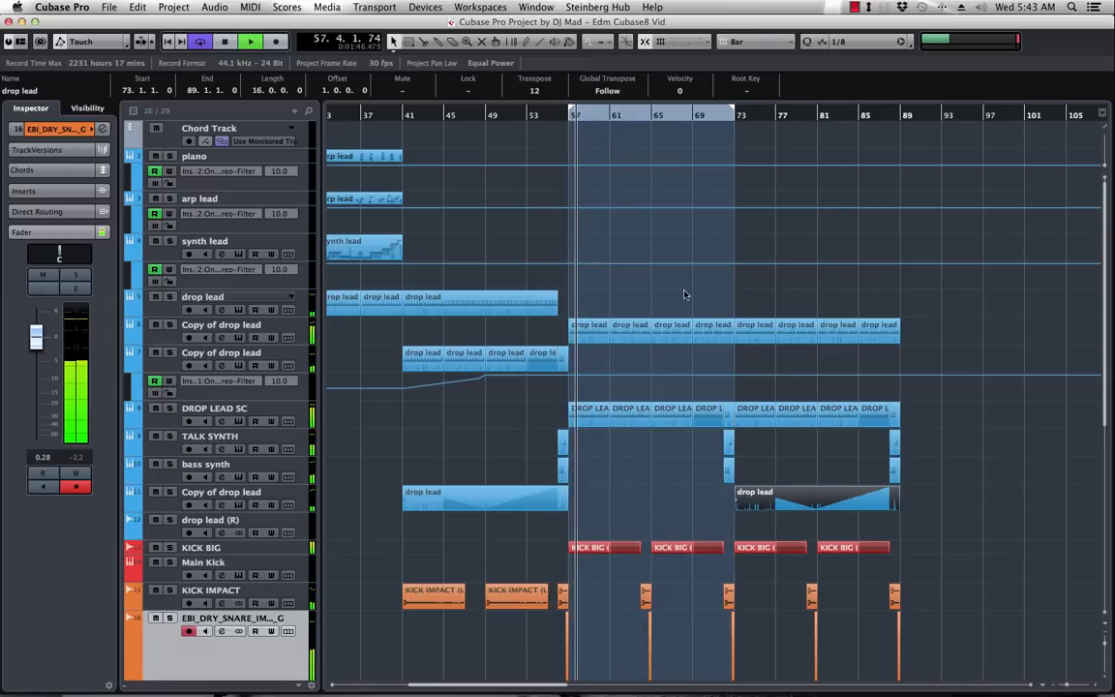
{"action": "key", "text": "g"}
{"action": "key", "text": "g"}
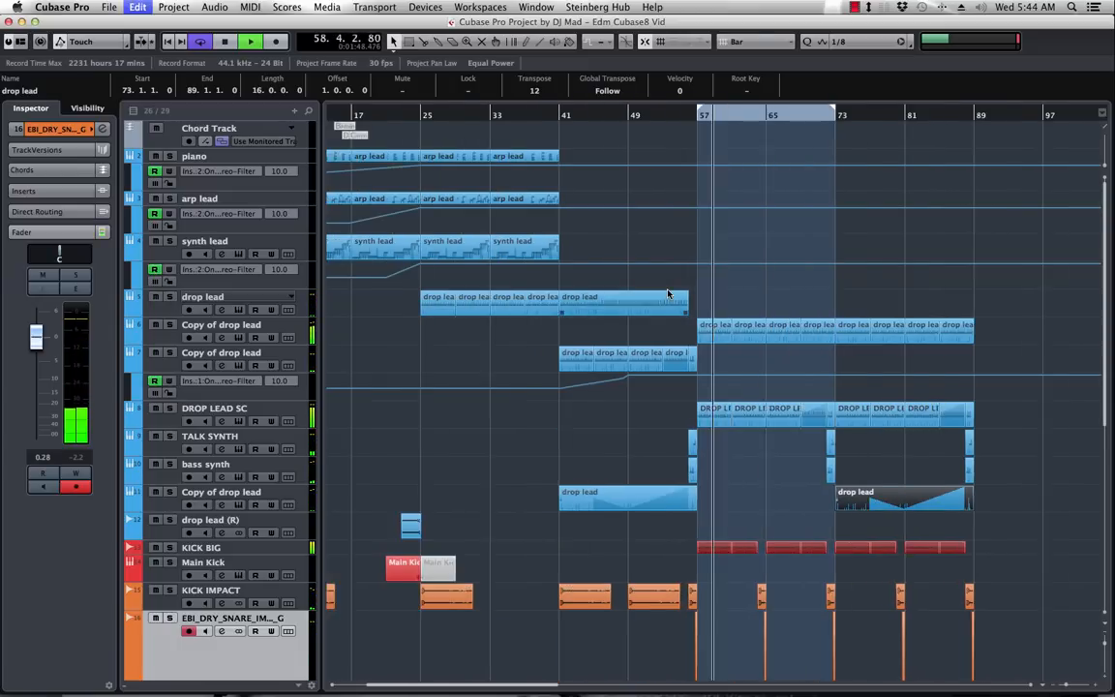
- Examine the full arrangement up to bar 89 across all tracks, first with reduced track heights and again with enlarged ones
{"action": "scroll", "coordinate": [667, 293], "scroll_direction": "down", "scroll_amount": 10}
{"action": "scroll", "coordinate": [668, 294], "scroll_direction": "up", "scroll_amount": 10}
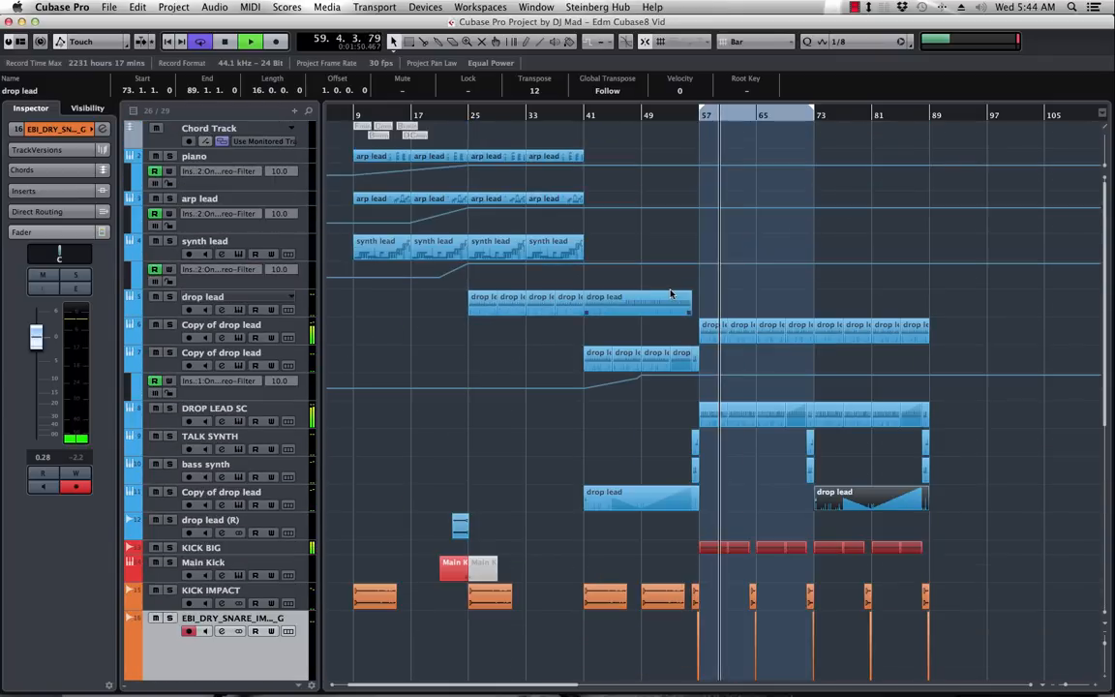
{"action": "scroll", "coordinate": [963, 307], "scroll_direction": "down", "scroll_amount": 10}
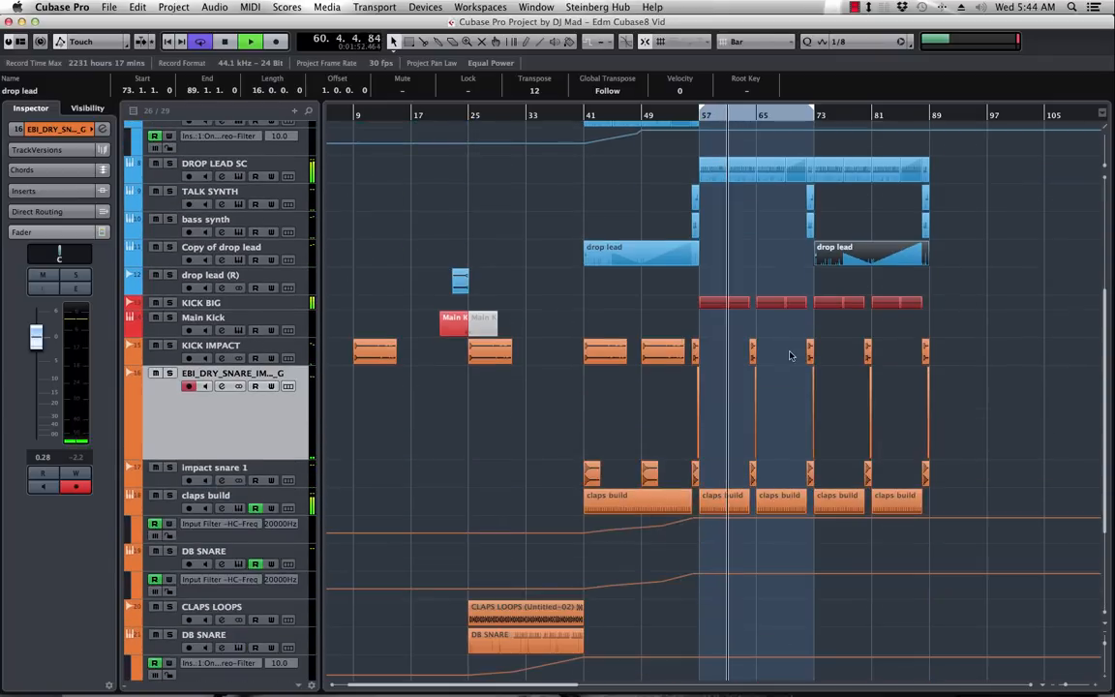
{"action": "scroll", "coordinate": [788, 351], "scroll_direction": "up", "scroll_amount": 10}
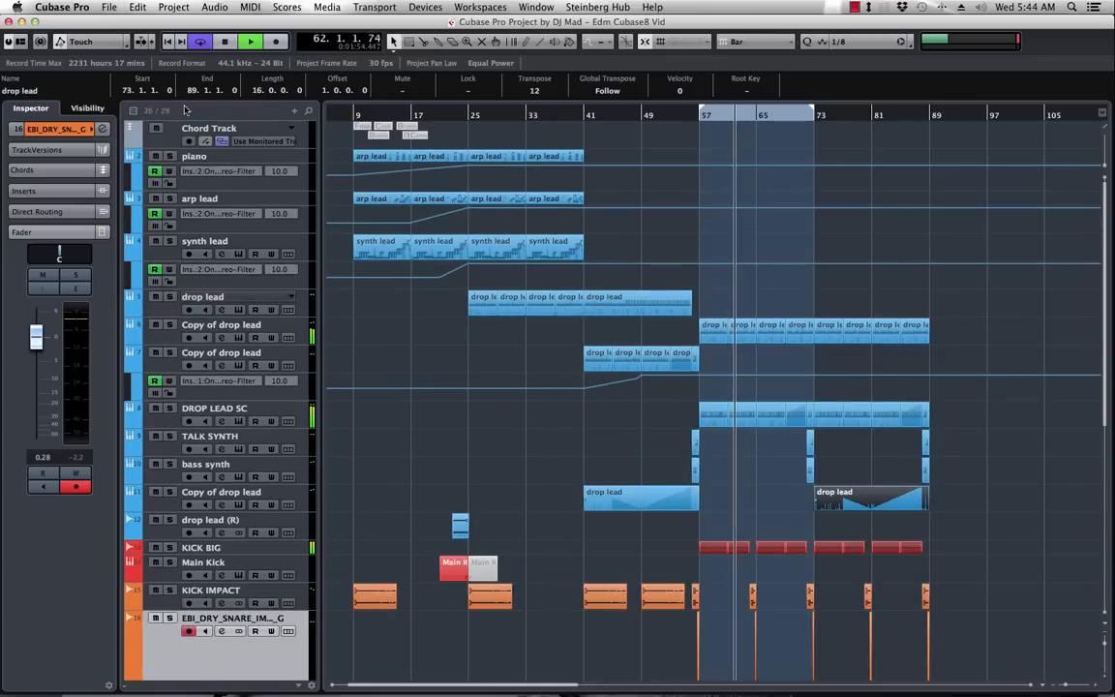
{"action": "left_click", "coordinate": [136, 7]}
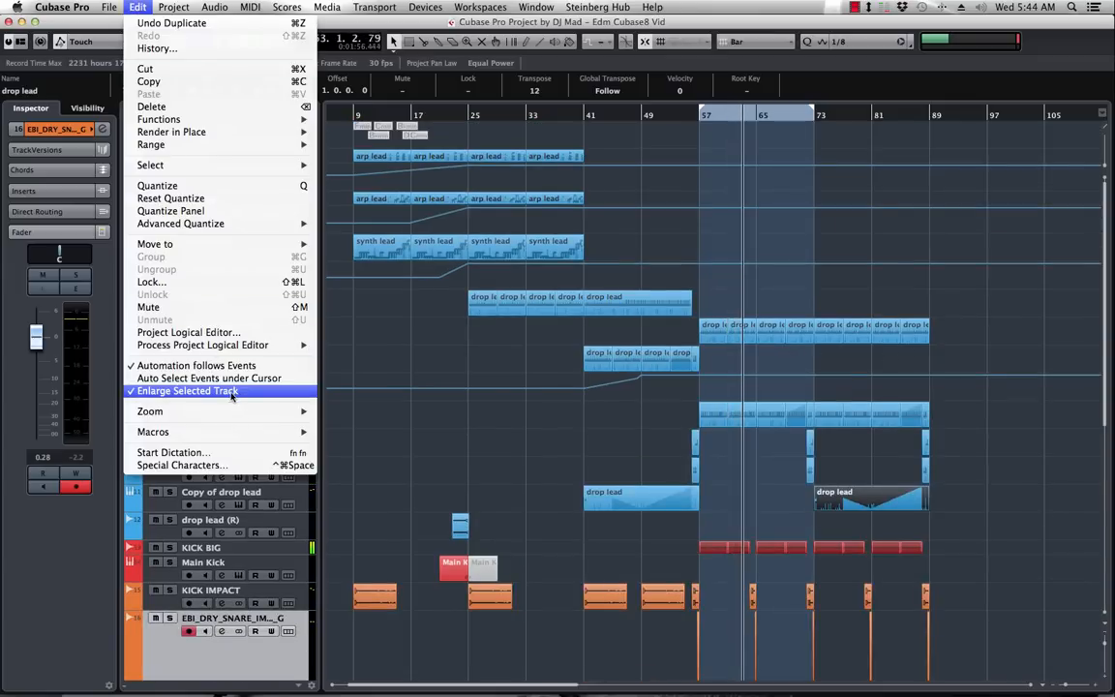
{"action": "left_click", "coordinate": [184, 358]}
{"action": "key", "text": "shift+g"}
{"action": "key", "text": "shift+g"}
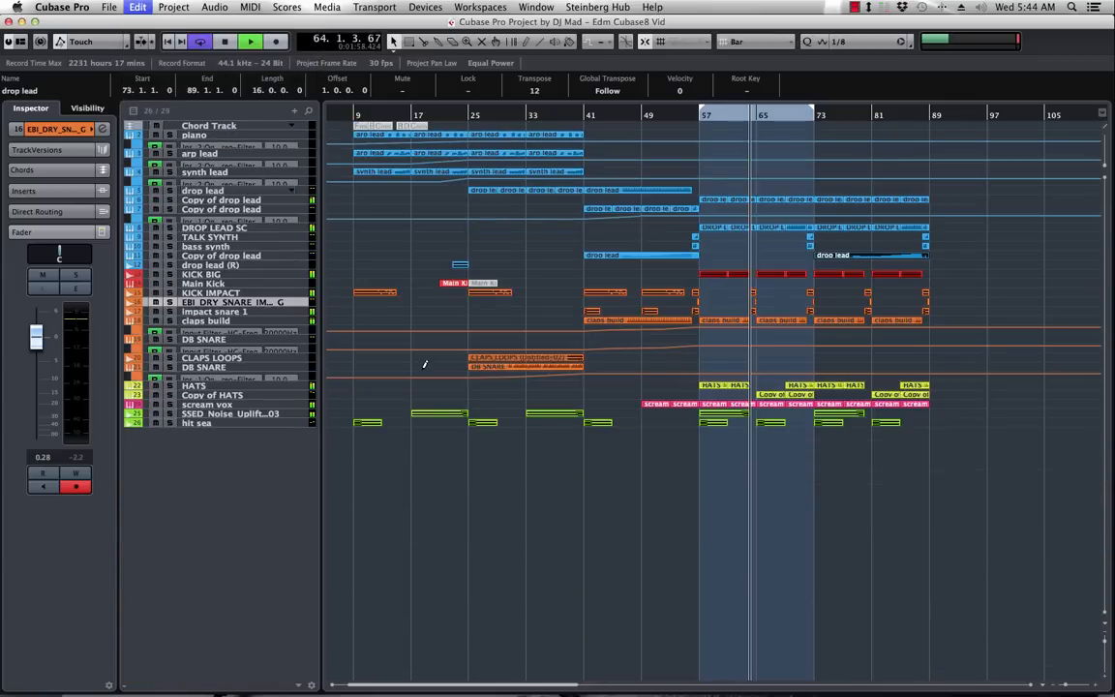
{"action": "key", "text": "shift+h"}
{"action": "key", "text": "shift+h"}
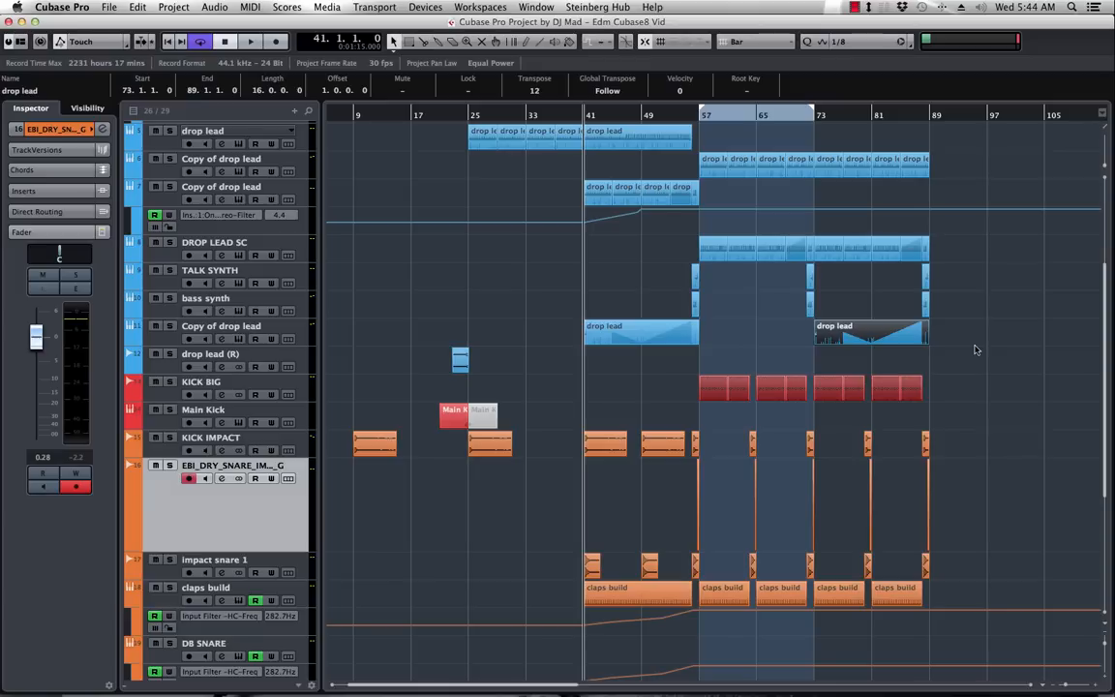
{"action": "scroll", "coordinate": [757, 309], "scroll_direction": "up", "scroll_amount": 3}
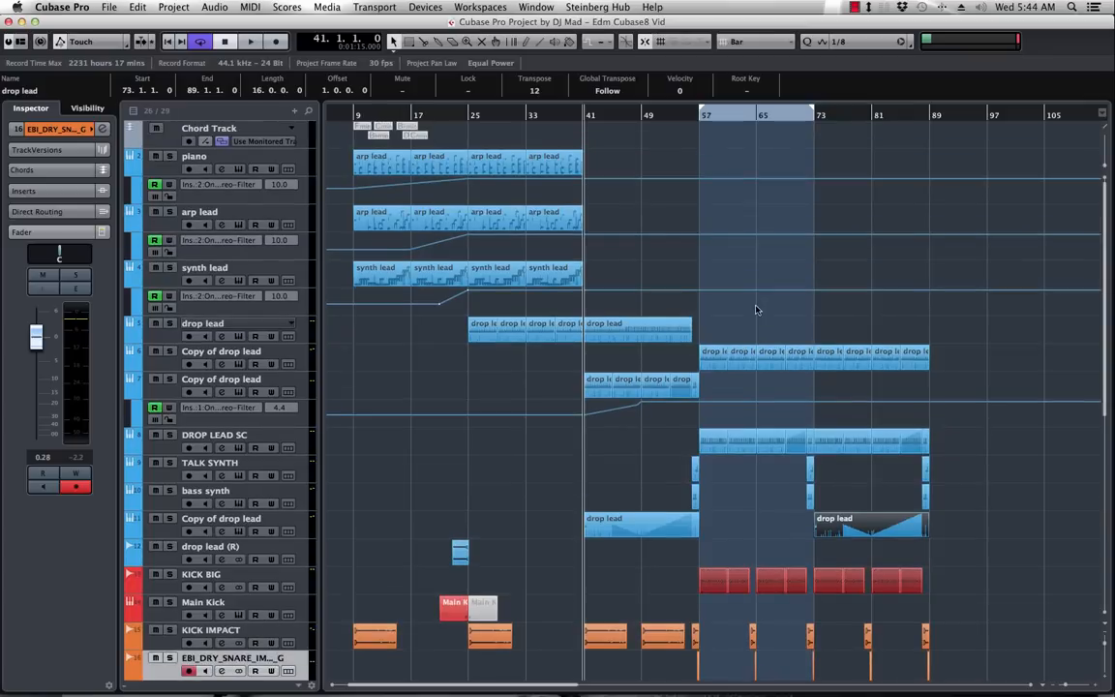
{"action": "scroll", "coordinate": [758, 309], "scroll_direction": "down", "scroll_amount": 6}
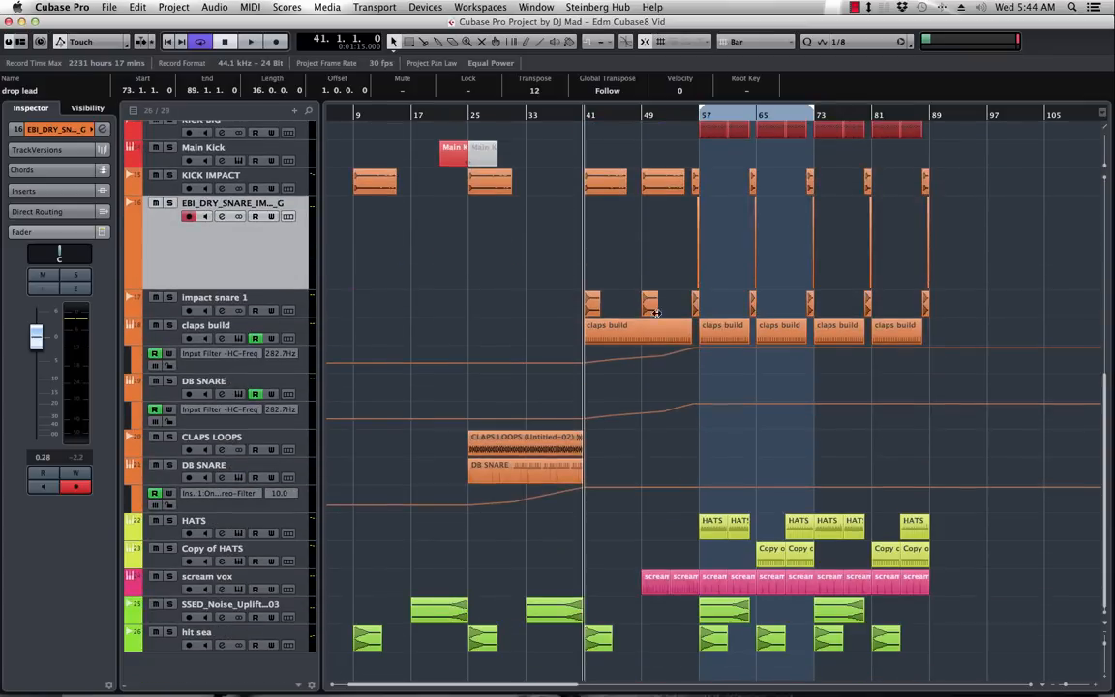